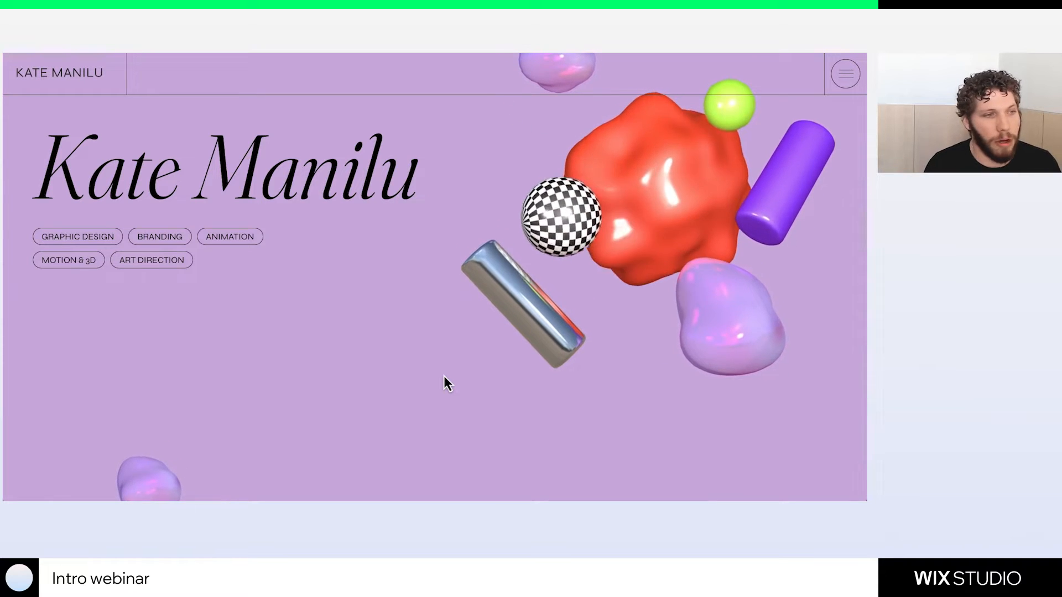
# Examine the portfolio site's hero, categories and latest designs sections at several browser window sizes
pyautogui.moveTo(4, 314); pyautogui.dragTo(237, 308)
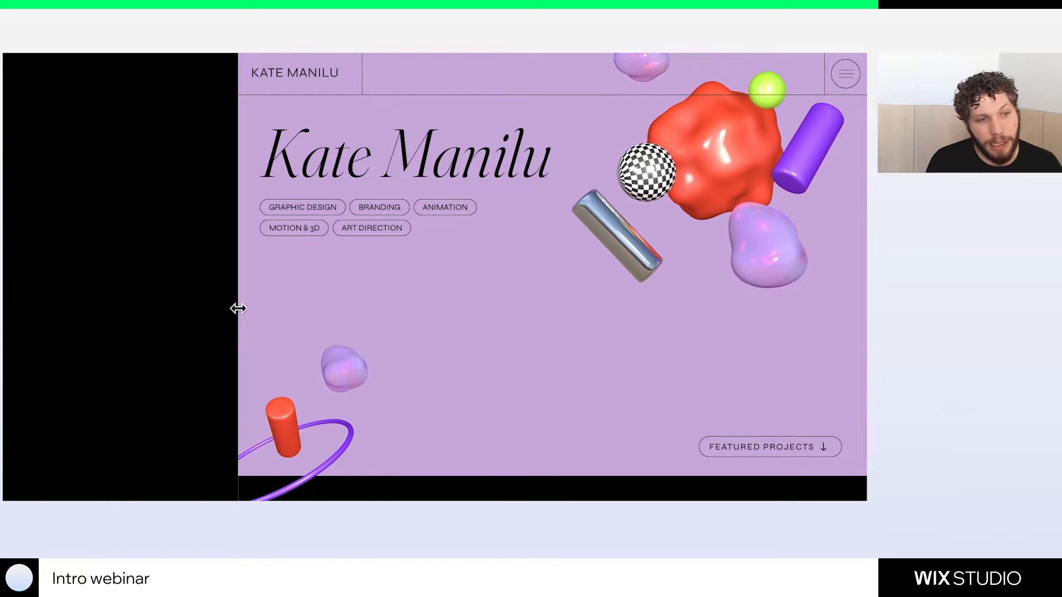
pyautogui.moveTo(238, 308); pyautogui.dragTo(138, 308)
pyautogui.scroll(-5, 348, 387)
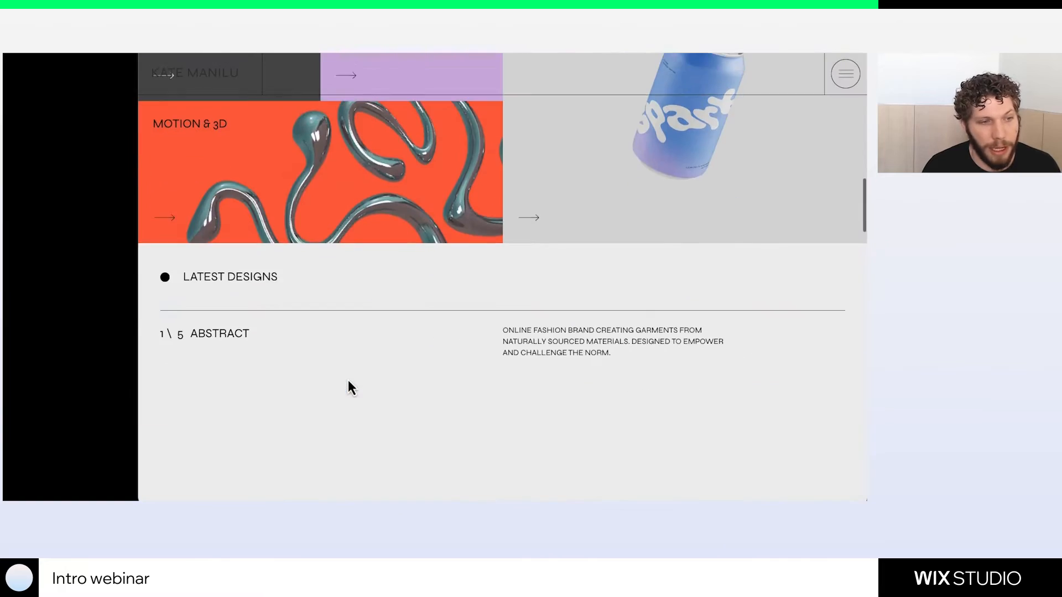
pyautogui.scroll(3, 347, 379)
pyautogui.moveTo(138, 266); pyautogui.dragTo(163, 267)
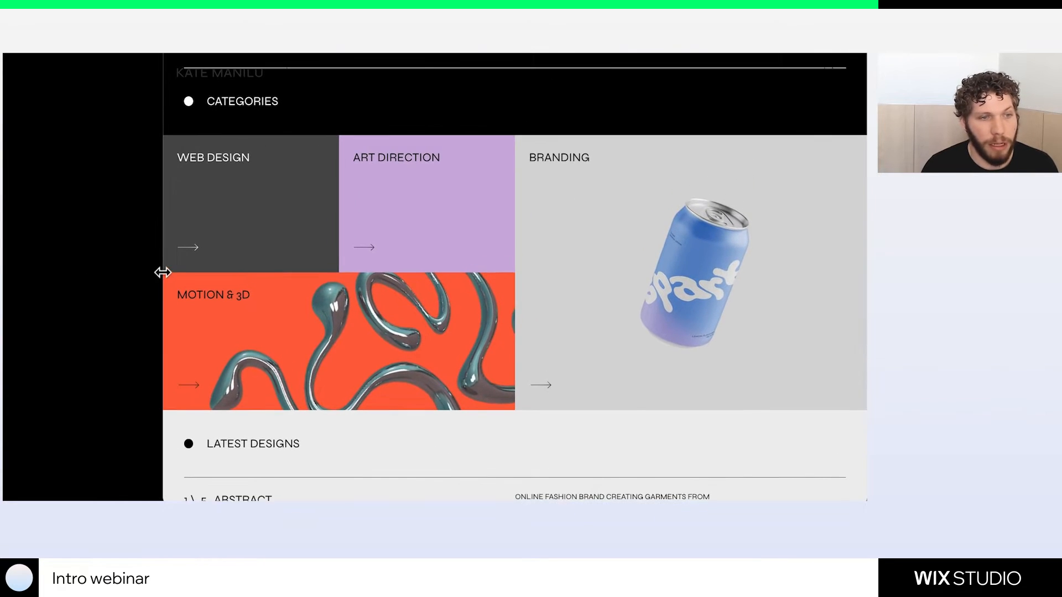
pyautogui.scroll(-12, 351, 408)
pyautogui.scroll(-2, 354, 410)
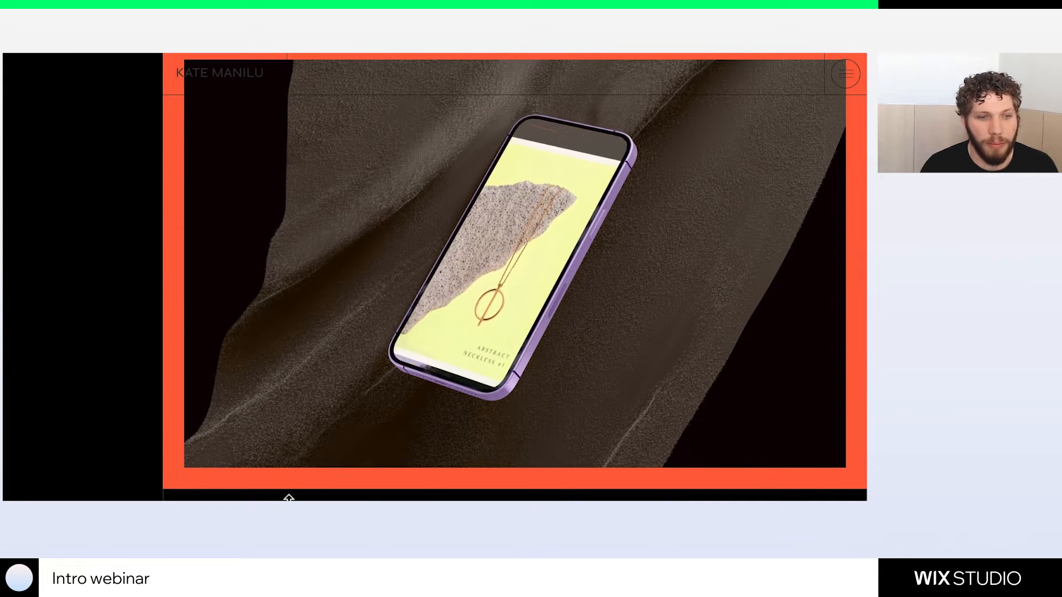
pyautogui.moveTo(290, 500)
pyautogui.mouseDown()
pyautogui.moveTo(296, 431)
pyautogui.moveTo(299, 520)
pyautogui.moveTo(290, 479)
pyautogui.moveTo(286, 493)
pyautogui.mouseUp()
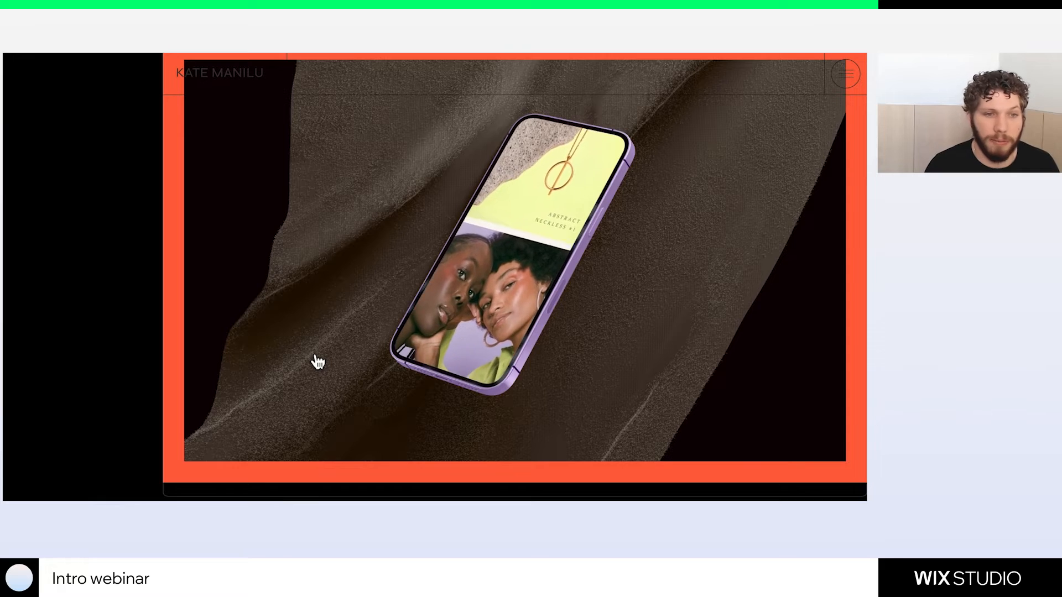
pyautogui.scroll(10, 317, 362)
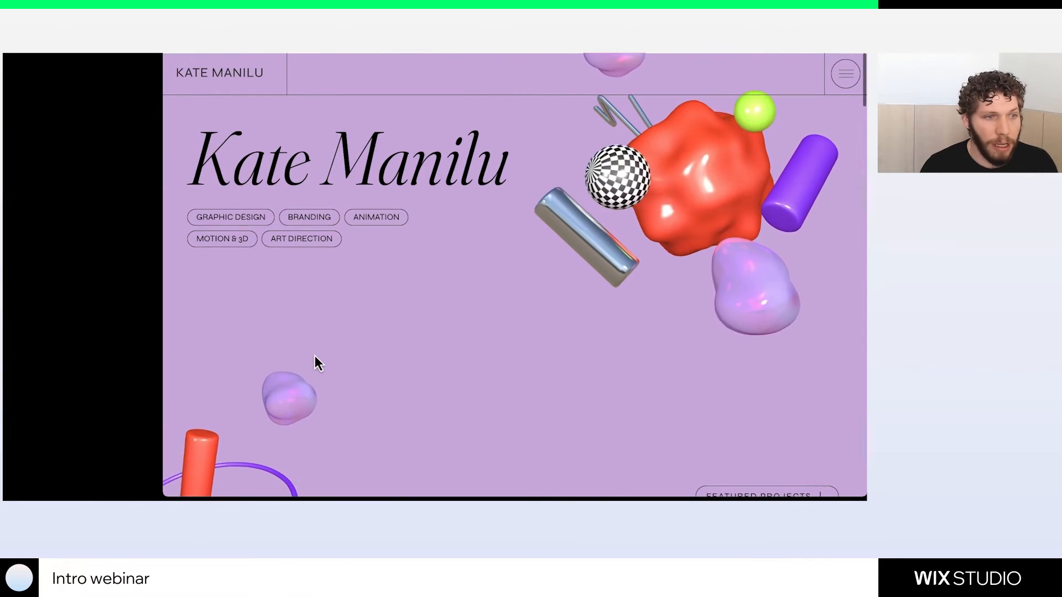
# Narrow the browser window to about half width and widen it again to check how the homepage hero adapts
pyautogui.moveTo(165, 276); pyautogui.dragTo(423, 244)
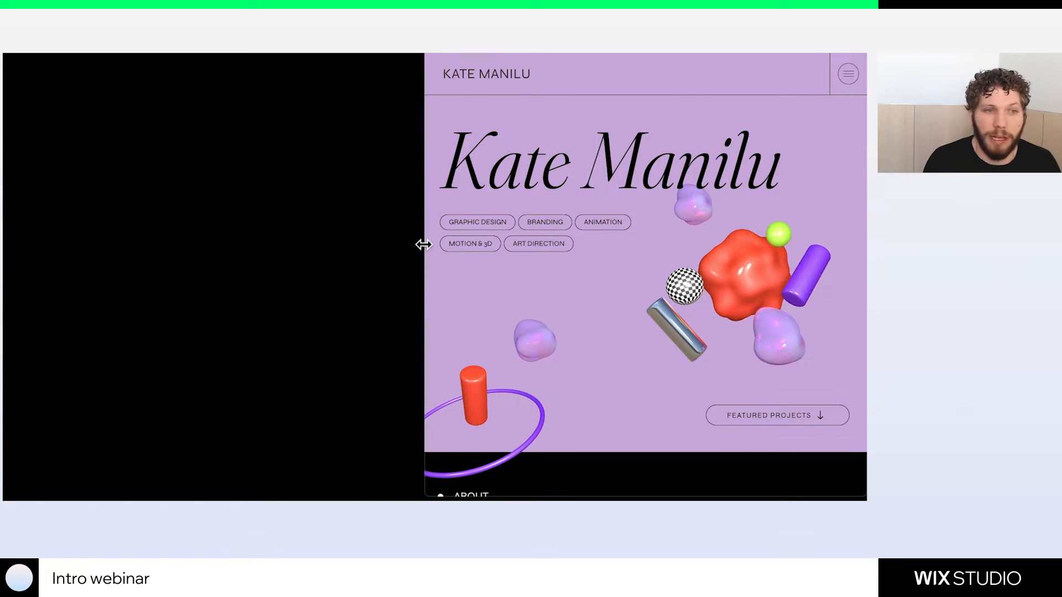
pyautogui.moveTo(423, 243); pyautogui.dragTo(334, 269)
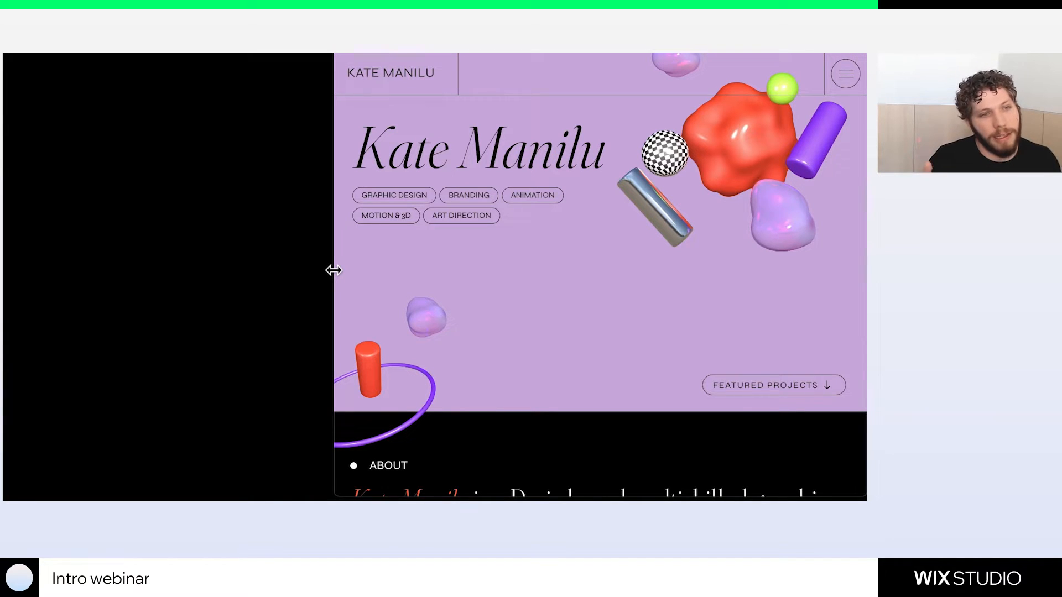
pyautogui.moveTo(333, 269); pyautogui.dragTo(27, 277)
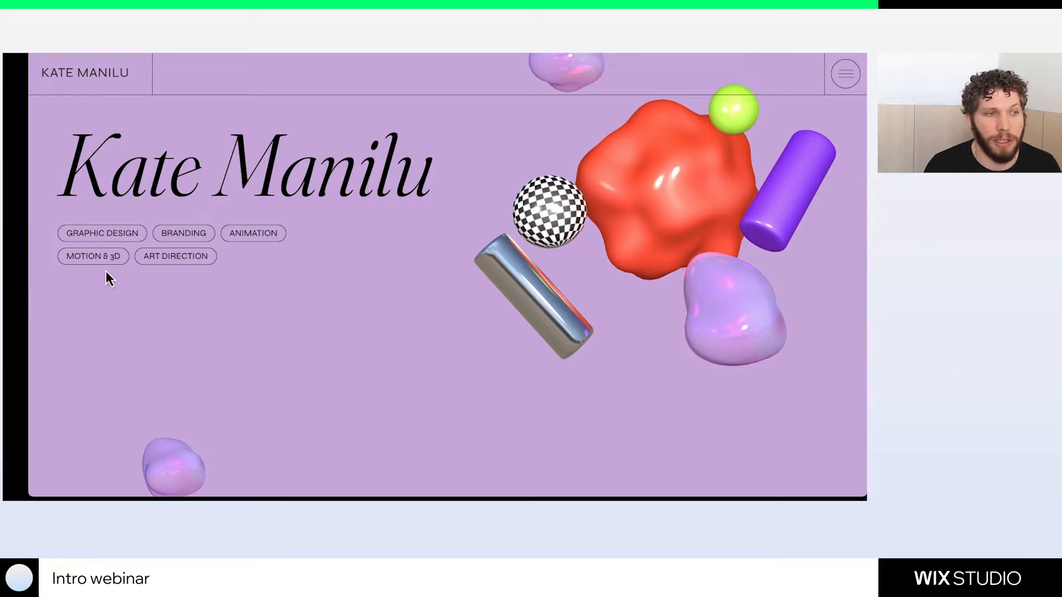
# Switch to the Wix Studio editor and place a title element in the upper part of the blank section
pyautogui.hotkey('ctrl', 'Right')
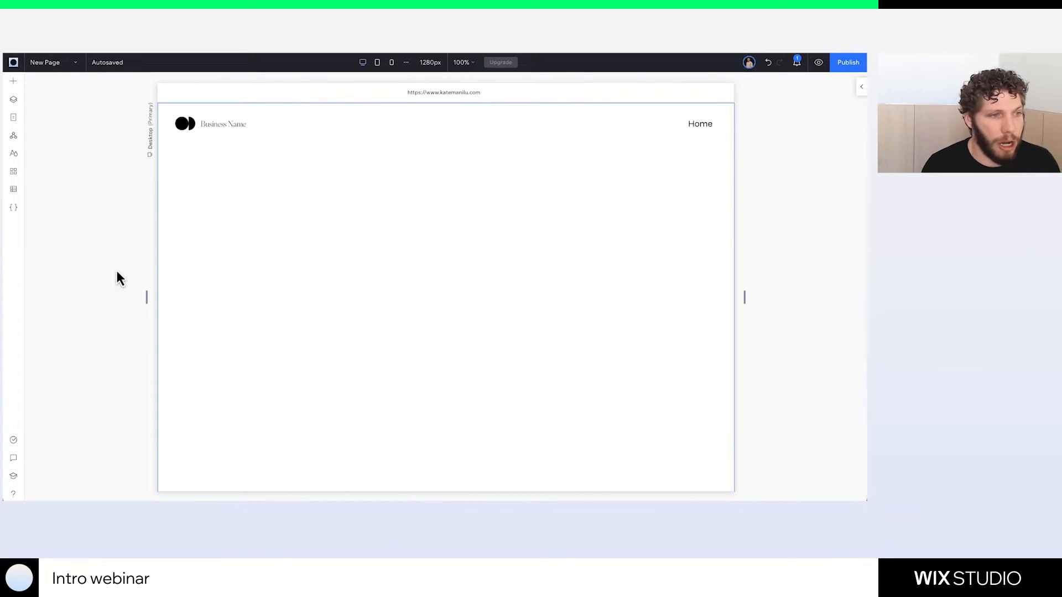
pyautogui.moveTo(147, 302)
pyautogui.mouseDown()
pyautogui.moveTo(64, 303)
pyautogui.moveTo(155, 297)
pyautogui.moveTo(144, 294)
pyautogui.mouseUp()
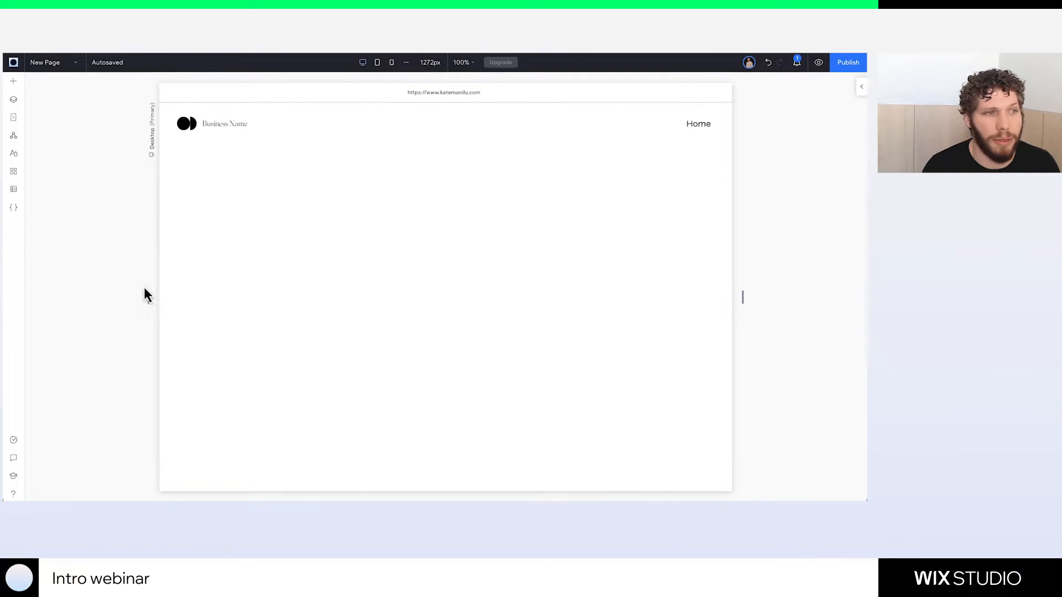
pyautogui.click(15, 83)
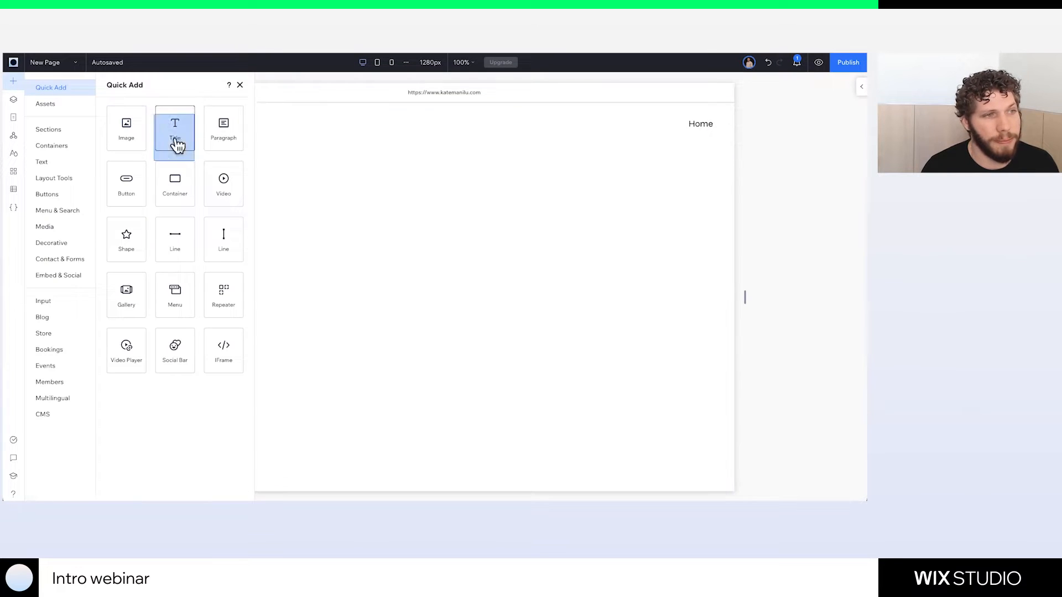
pyautogui.click(177, 142)
pyautogui.moveTo(419, 284); pyautogui.dragTo(304, 230)
# Preview how the title scales by resizing the canvas and viewing the tablet and mobile breakpoints, ending on desktop
pyautogui.moveTo(146, 297); pyautogui.dragTo(86, 312)
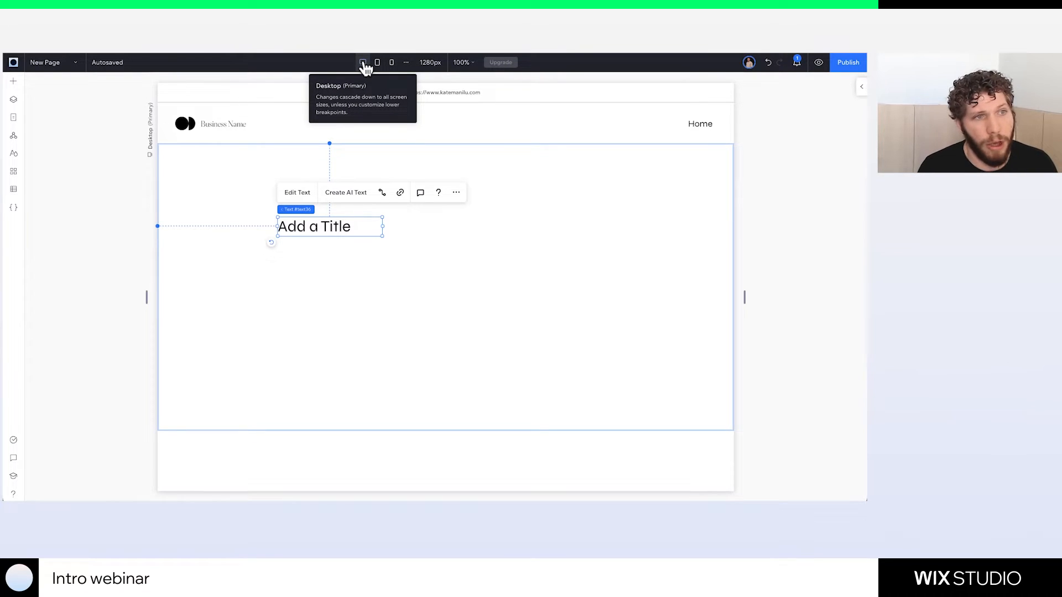
pyautogui.click(380, 64)
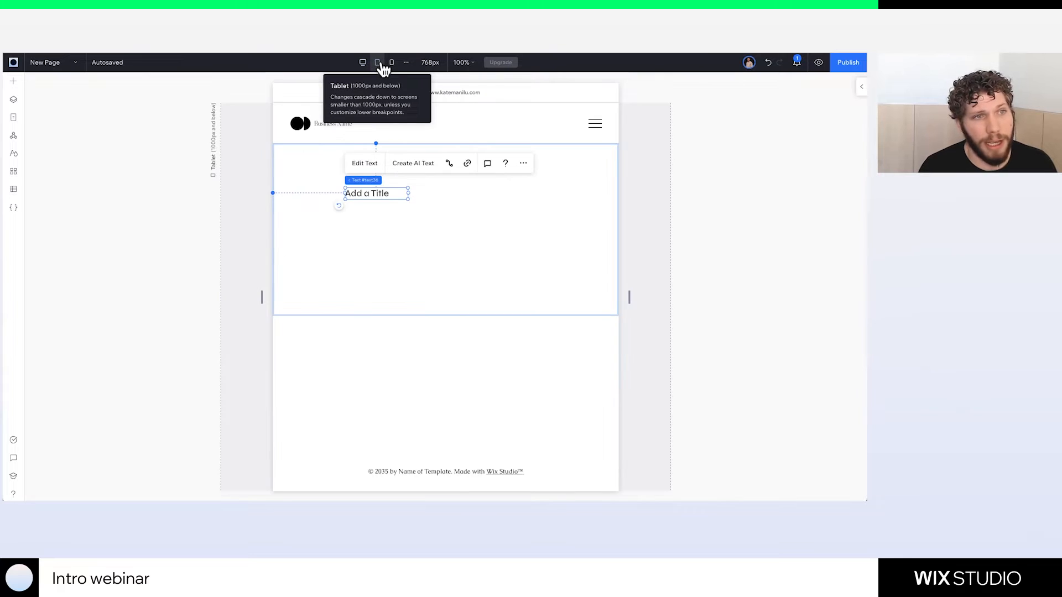
pyautogui.click(395, 67)
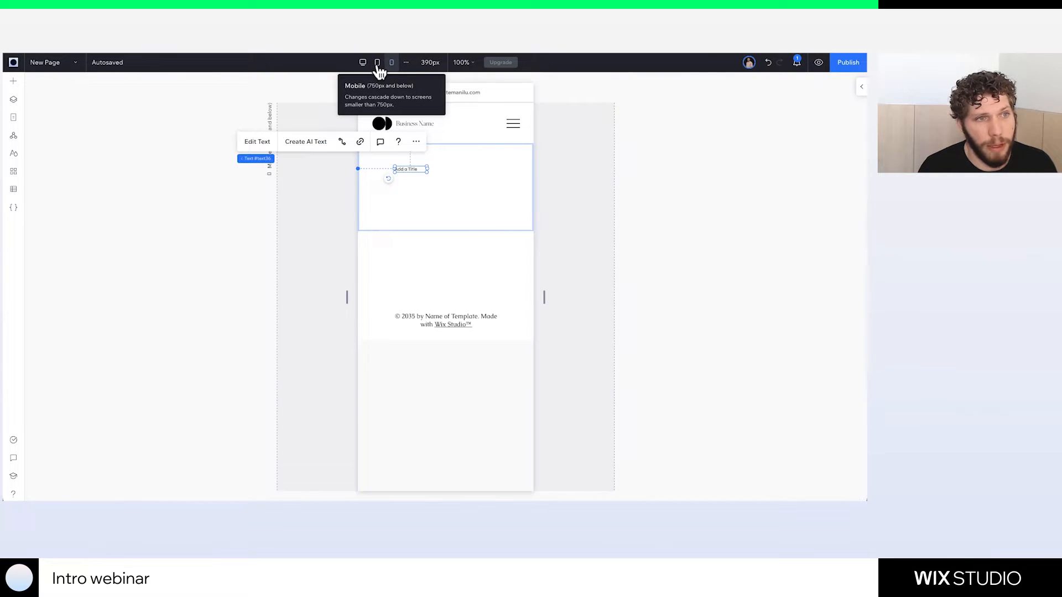
pyautogui.click(378, 65)
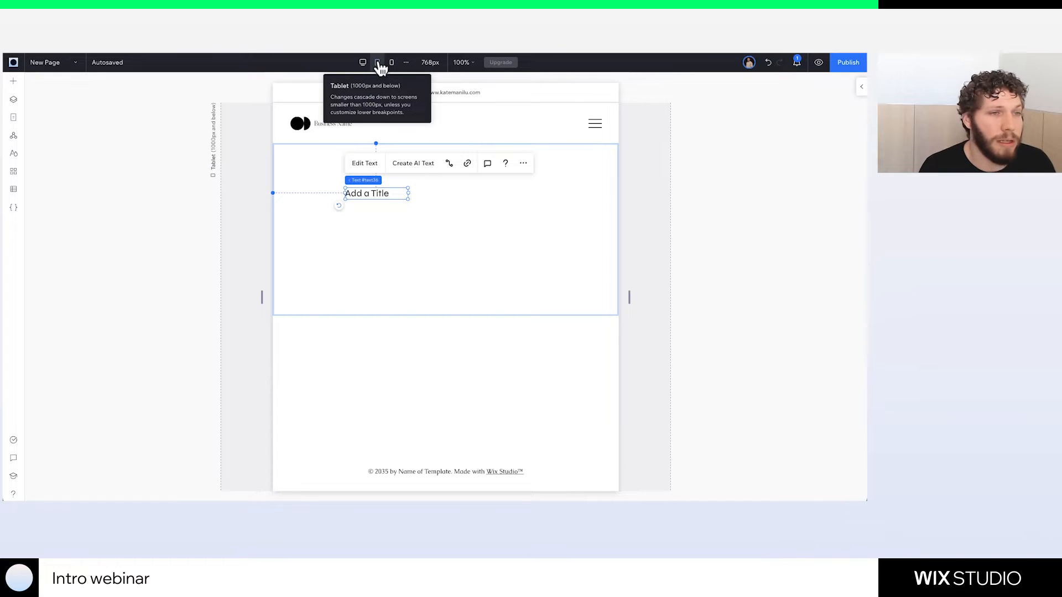
pyautogui.click(364, 63)
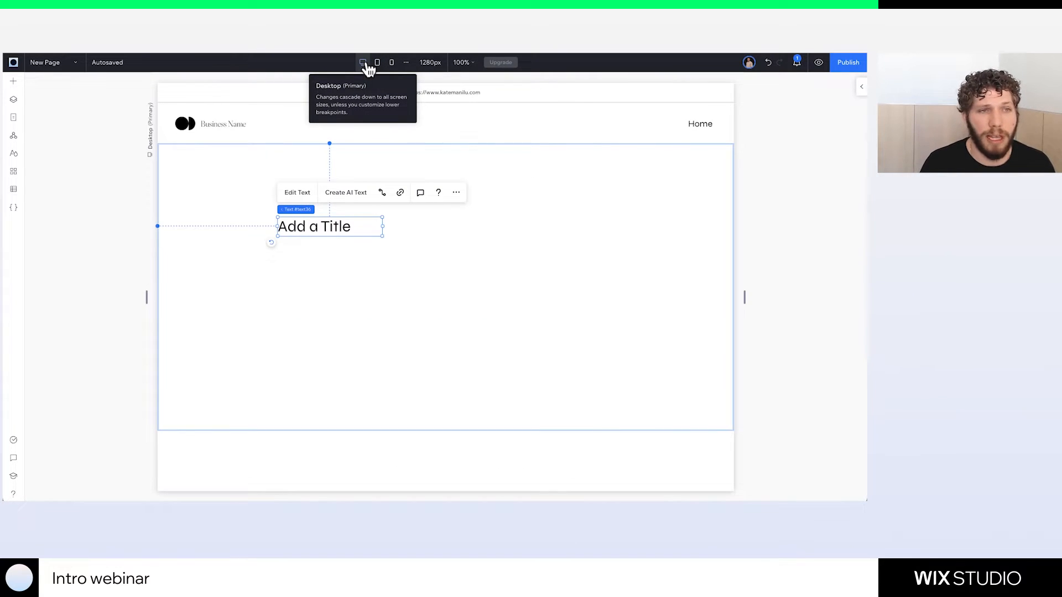
# Check the desktop editing size setting and widen the canvas temporarily to see how the title responds
pyautogui.click(431, 63)
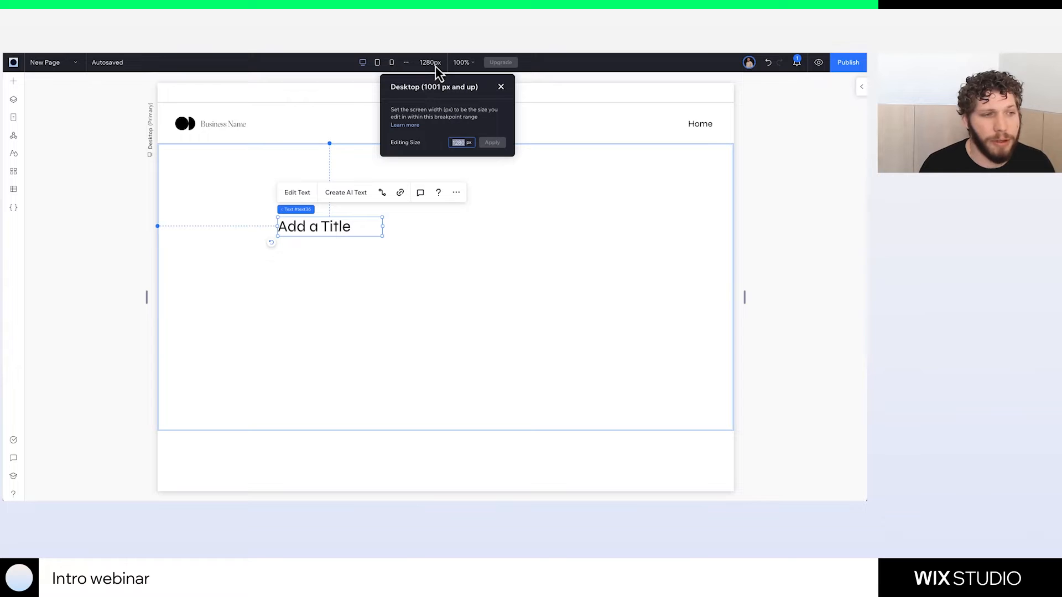
pyautogui.click(147, 299)
pyautogui.moveTo(147, 298); pyautogui.dragTo(69, 298)
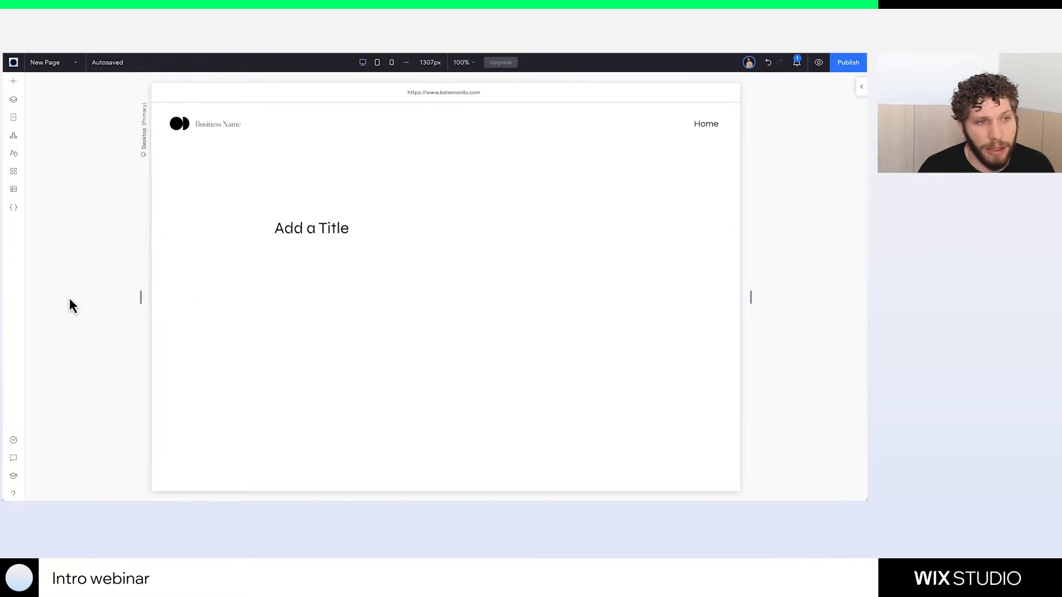
# Set the desktop breakpoint's editing size to 1001 px
pyautogui.click(426, 63)
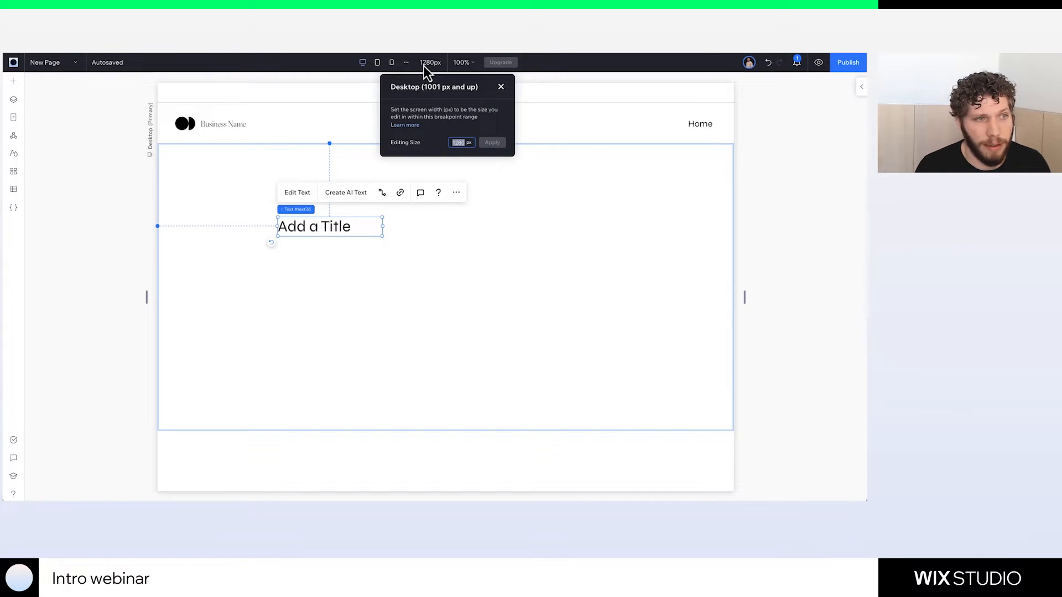
pyautogui.write('1001')
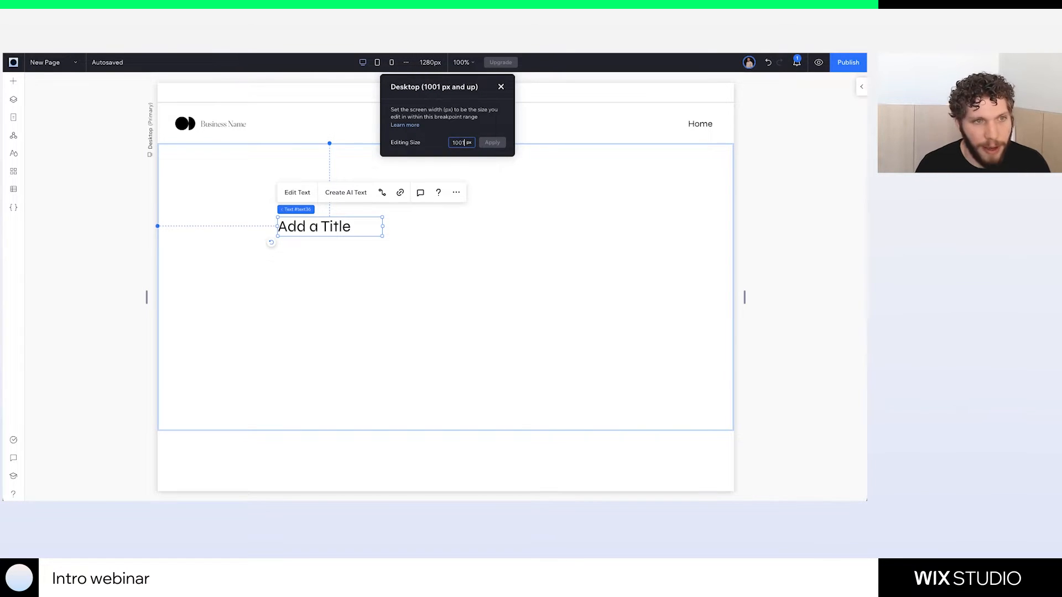
pyautogui.press('Return')
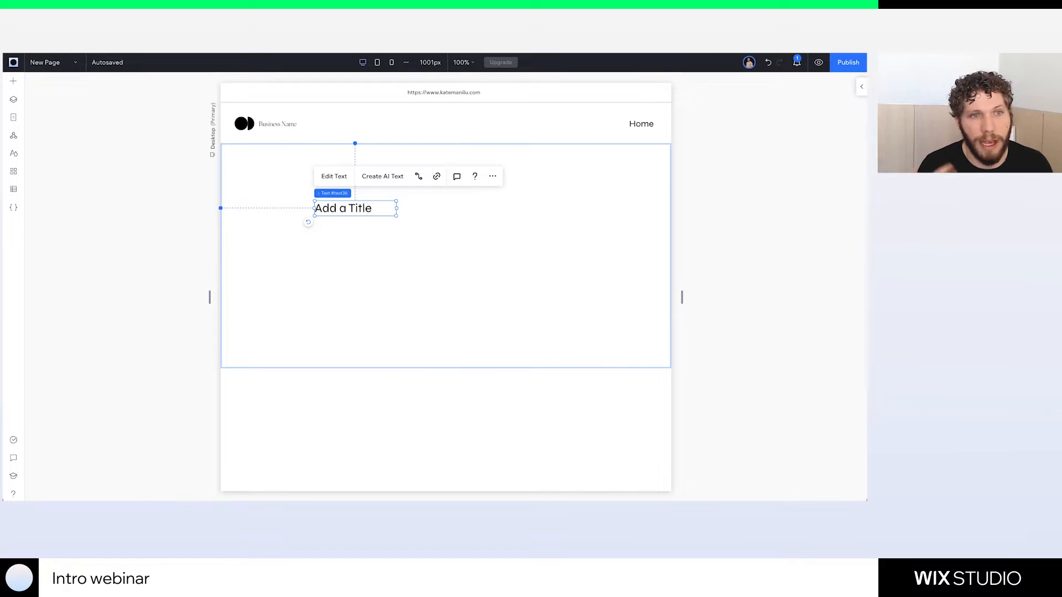
# Set the desktop breakpoint's editing size to 1280 px
pyautogui.click(423, 63)
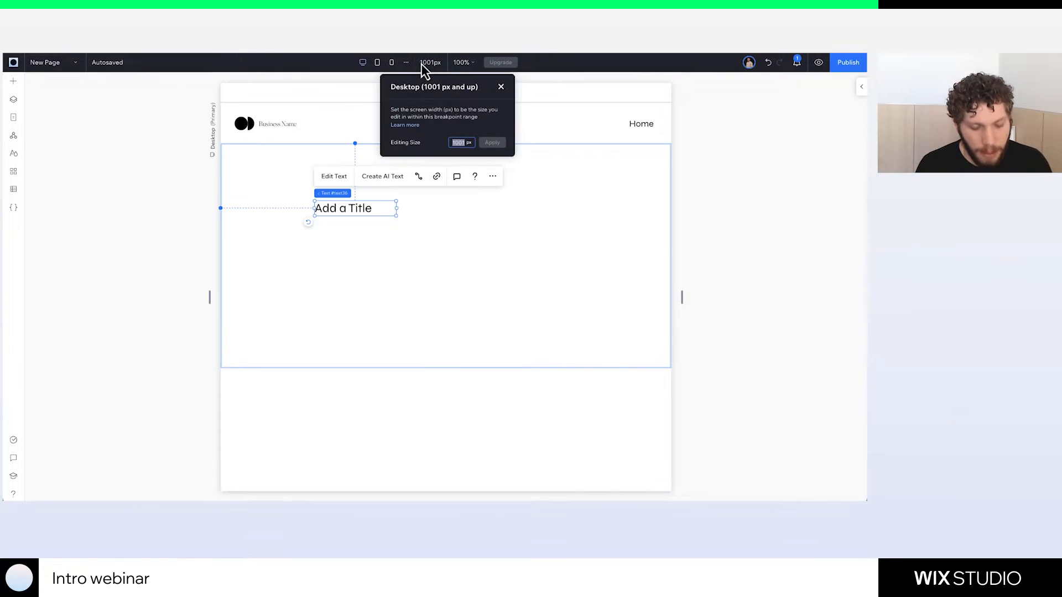
pyautogui.write('1280')
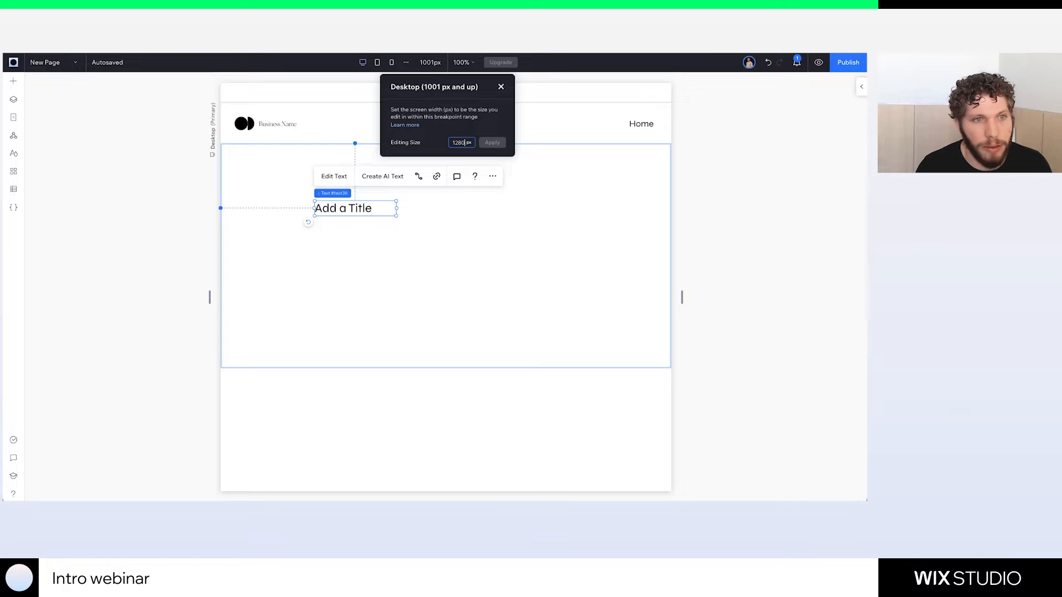
pyautogui.press('Return')
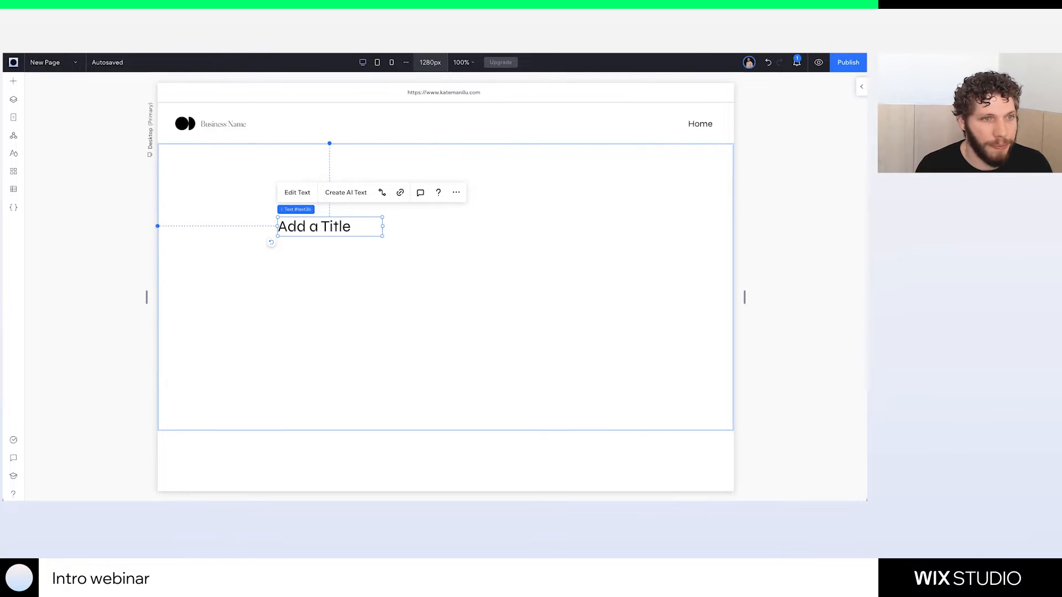
pyautogui.click(438, 63)
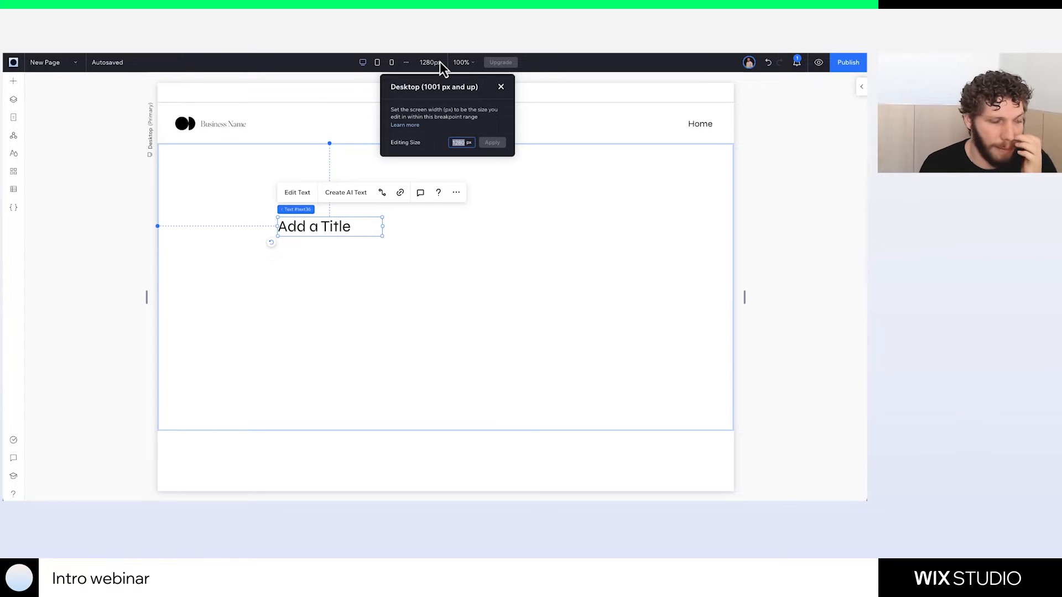
pyautogui.click(83, 215)
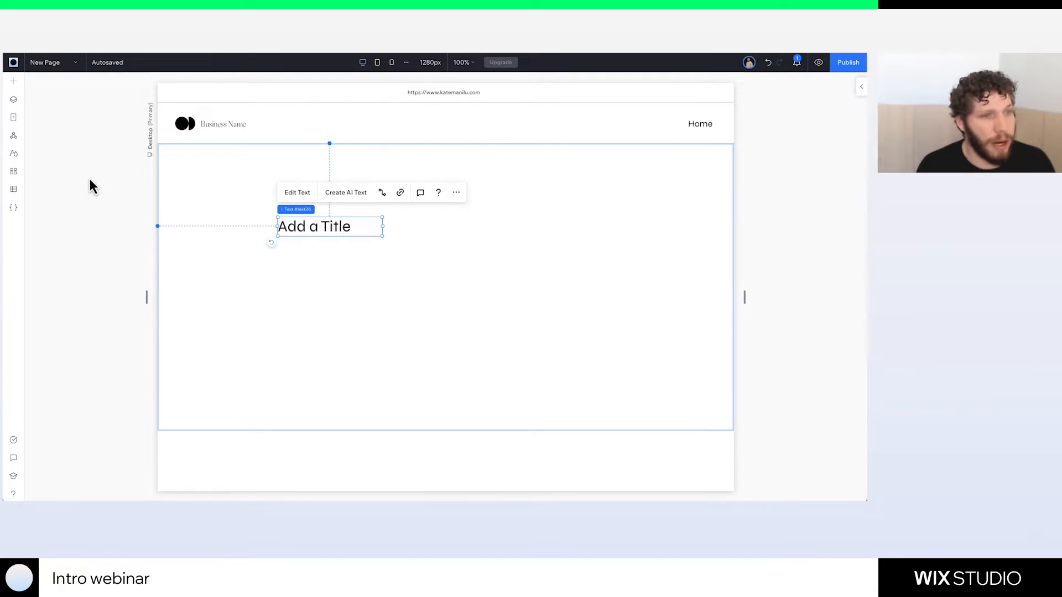
# Browse the About and Services section designs, and add the "Elevate Your Beauty Routine" Welcome section to the page
pyautogui.click(14, 84)
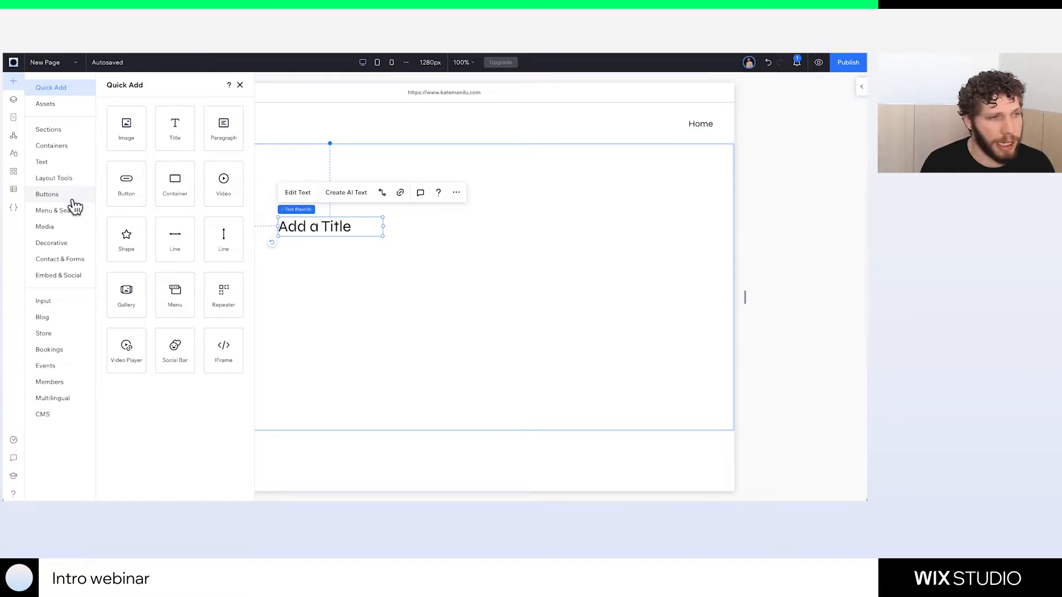
pyautogui.click(74, 138)
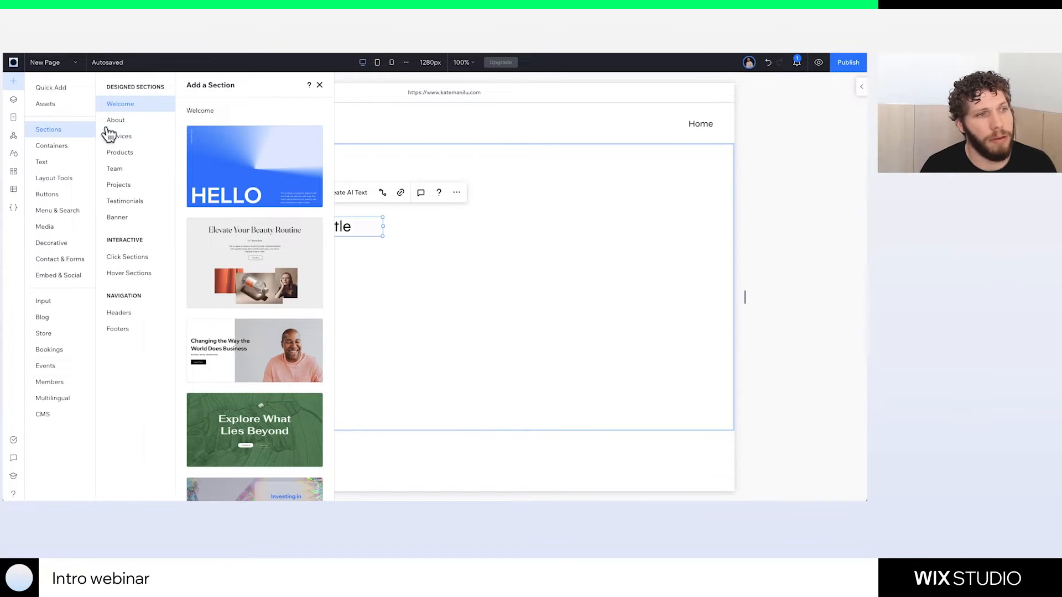
pyautogui.click(134, 125)
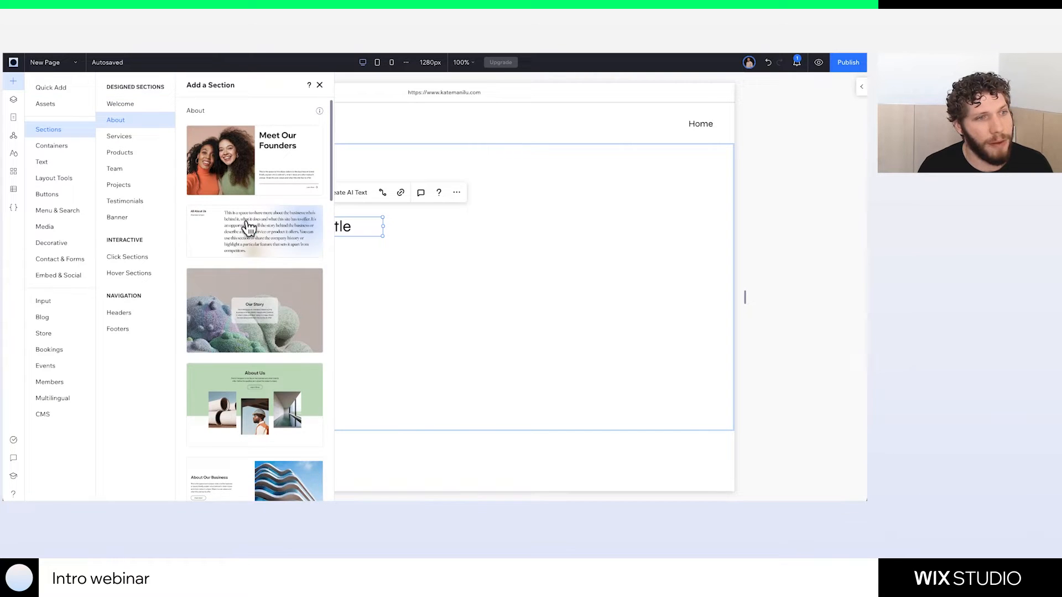
pyautogui.scroll(-3, 248, 227)
pyautogui.click(147, 138)
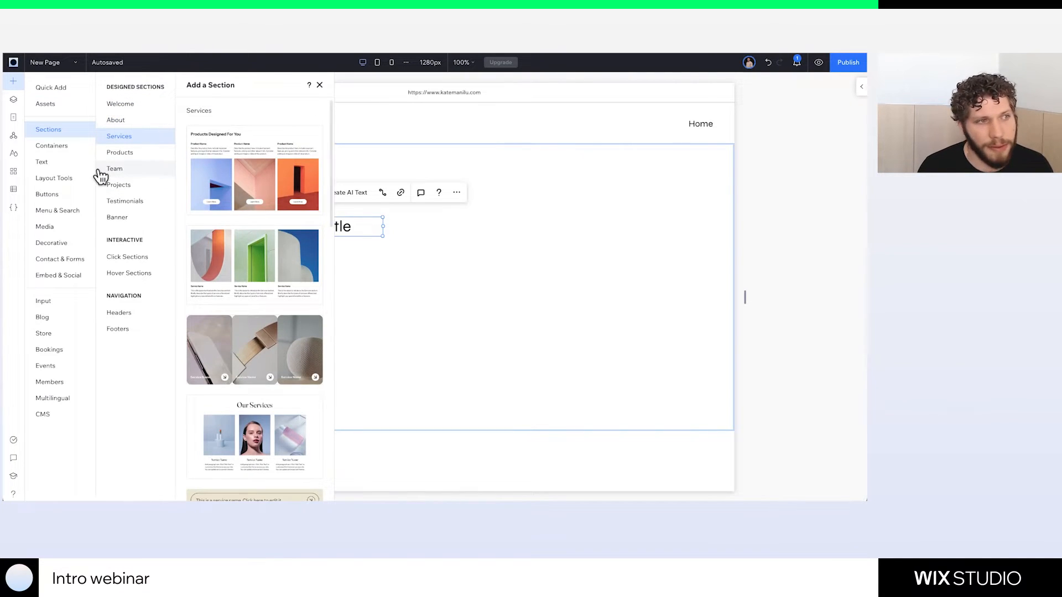
pyautogui.click(123, 109)
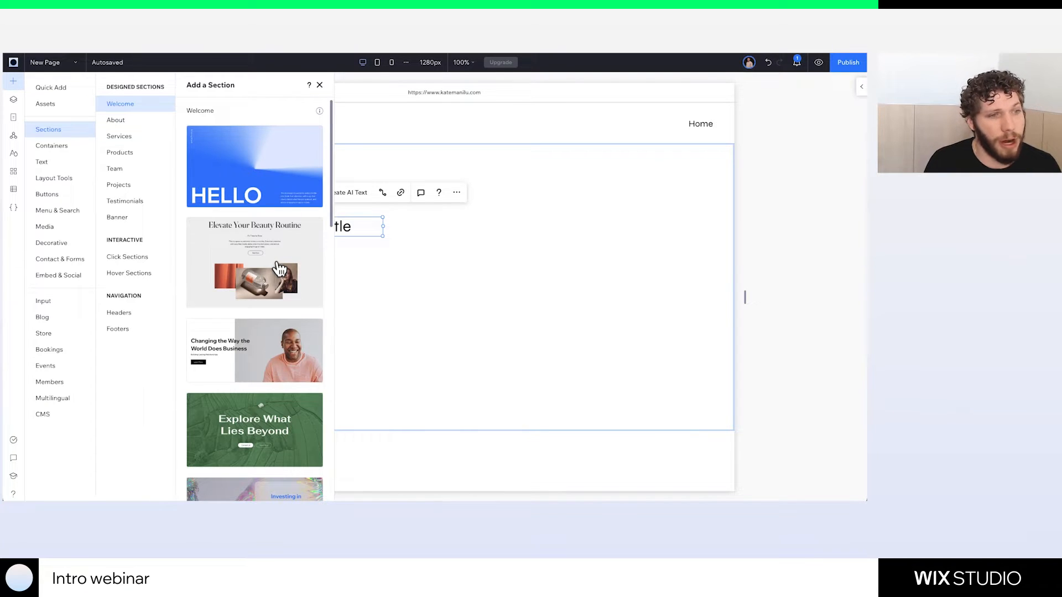
pyautogui.click(245, 258)
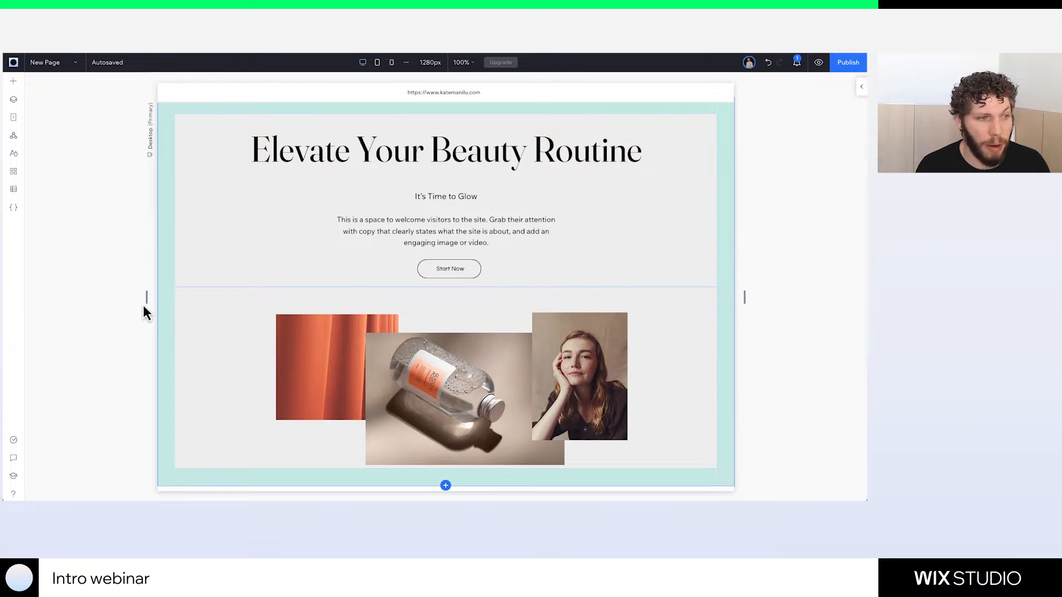
# Preview the beauty routine section's responsiveness by narrowing the canvas and viewing the tablet and mobile breakpoints
pyautogui.moveTo(145, 298); pyautogui.dragTo(274, 294)
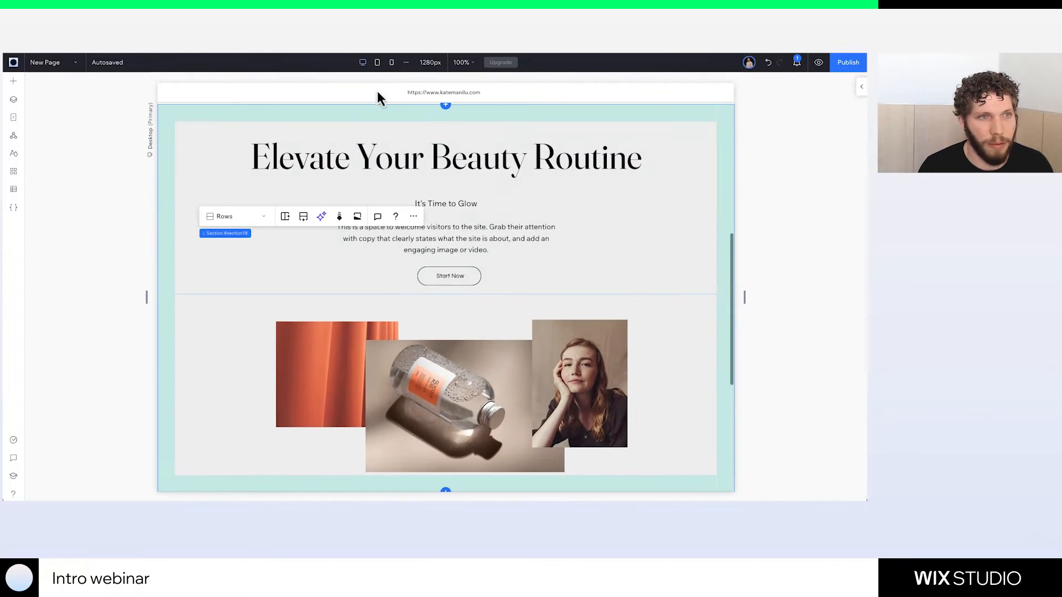
pyautogui.click(377, 62)
pyautogui.click(391, 62)
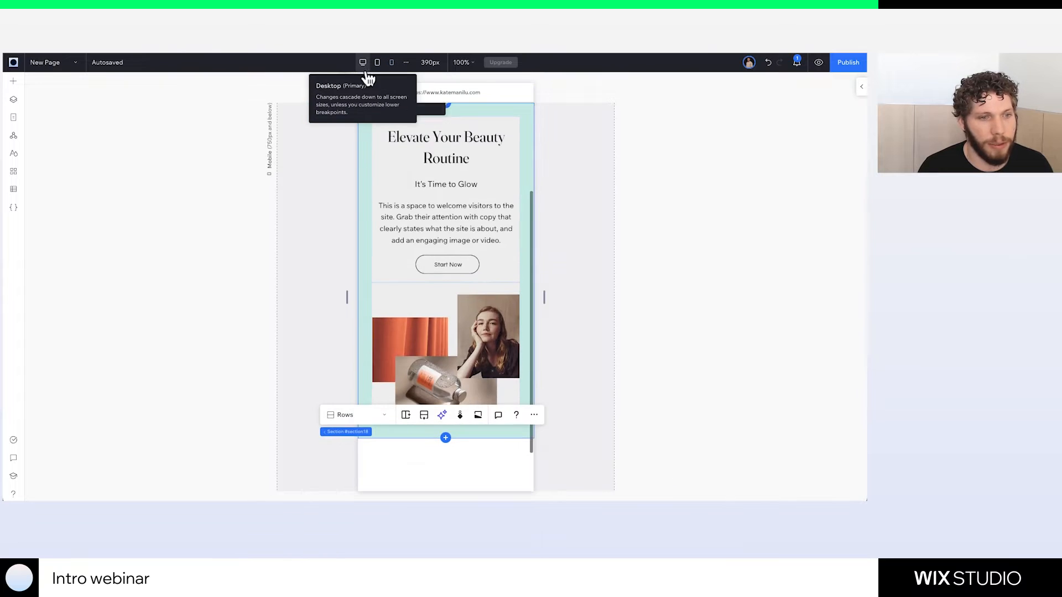
# Return to the desktop breakpoint and inspect the bottle image's size and responsive behavior settings
pyautogui.click(363, 62)
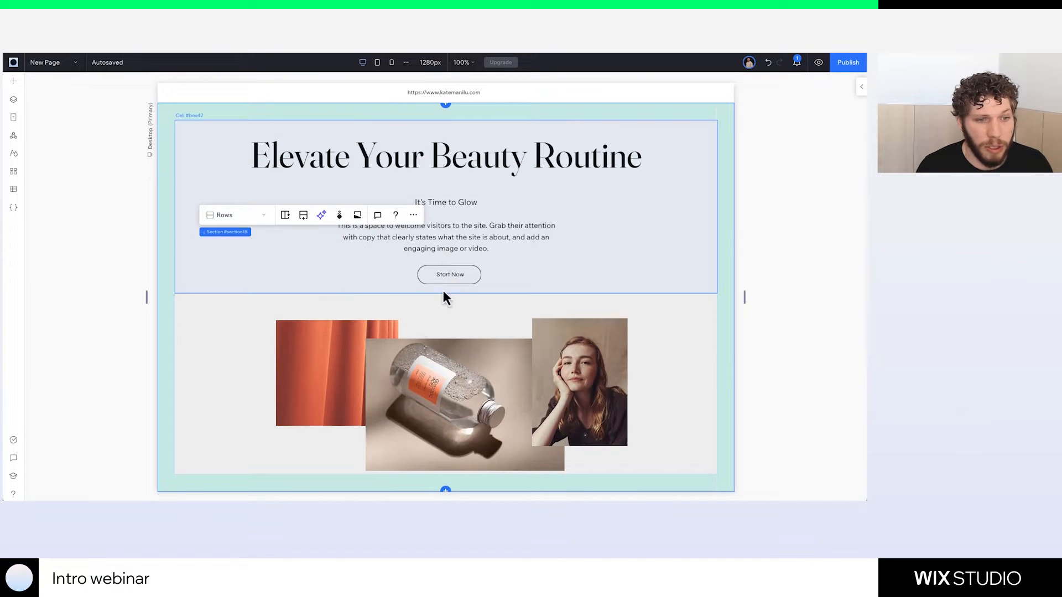
pyautogui.click(394, 353)
pyautogui.click(393, 353)
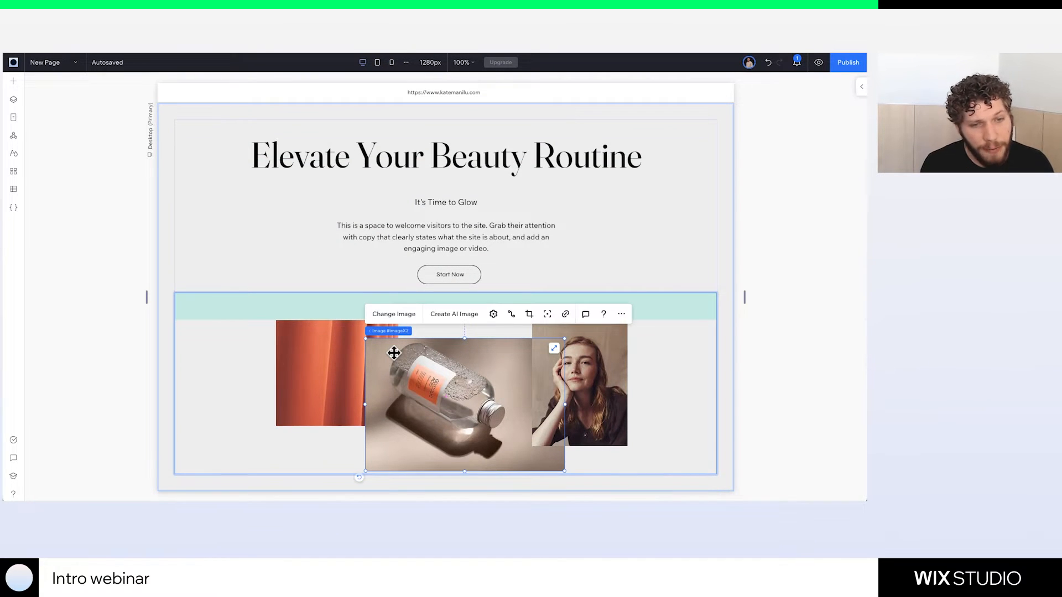
pyautogui.click(858, 91)
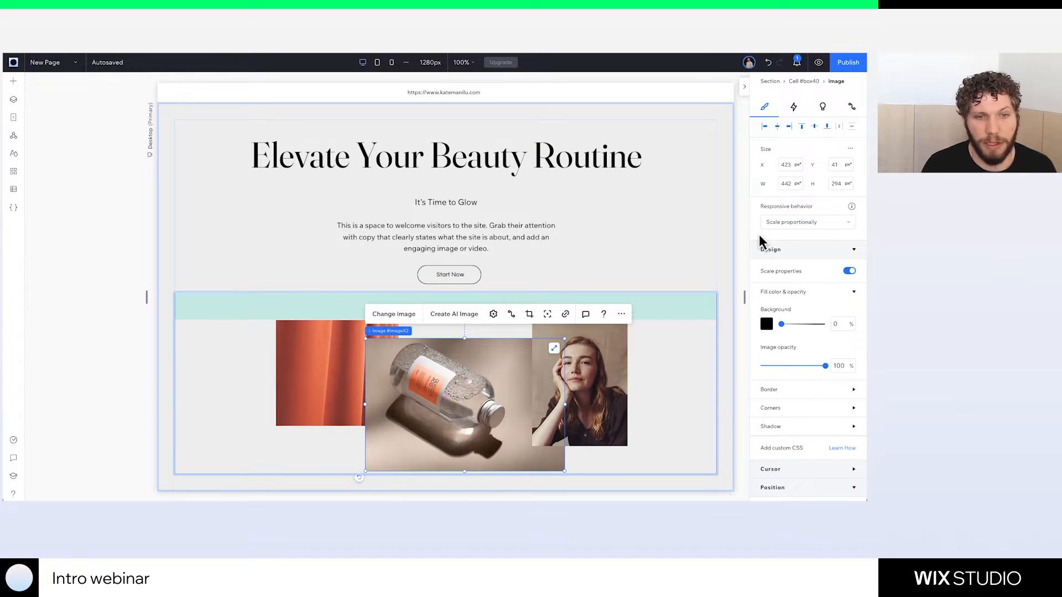
pyautogui.click(746, 88)
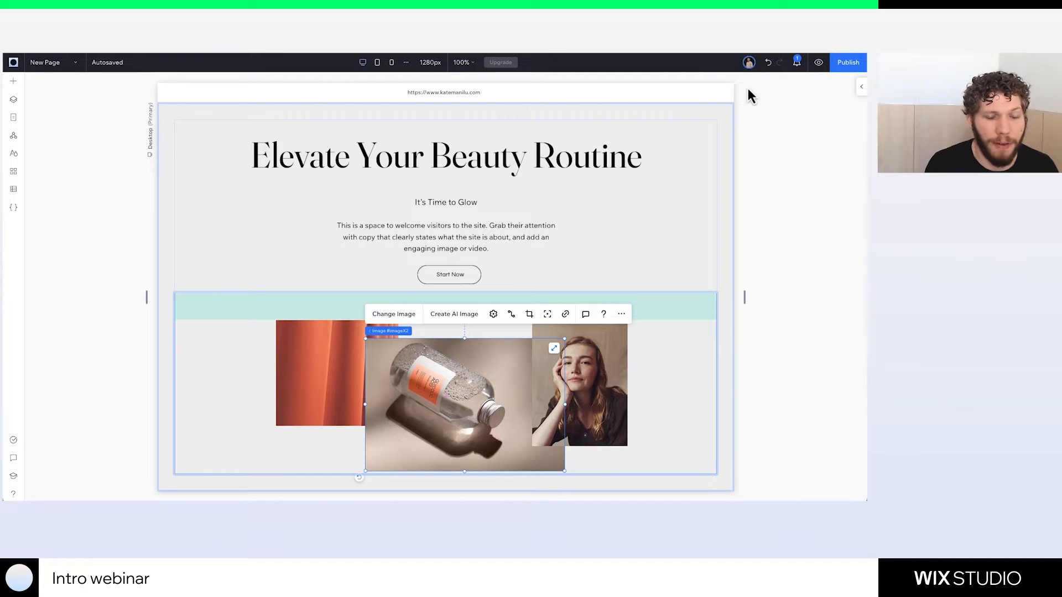
# Delete the "Elevate Your Beauty Routine" section from the page
pyautogui.click(167, 240)
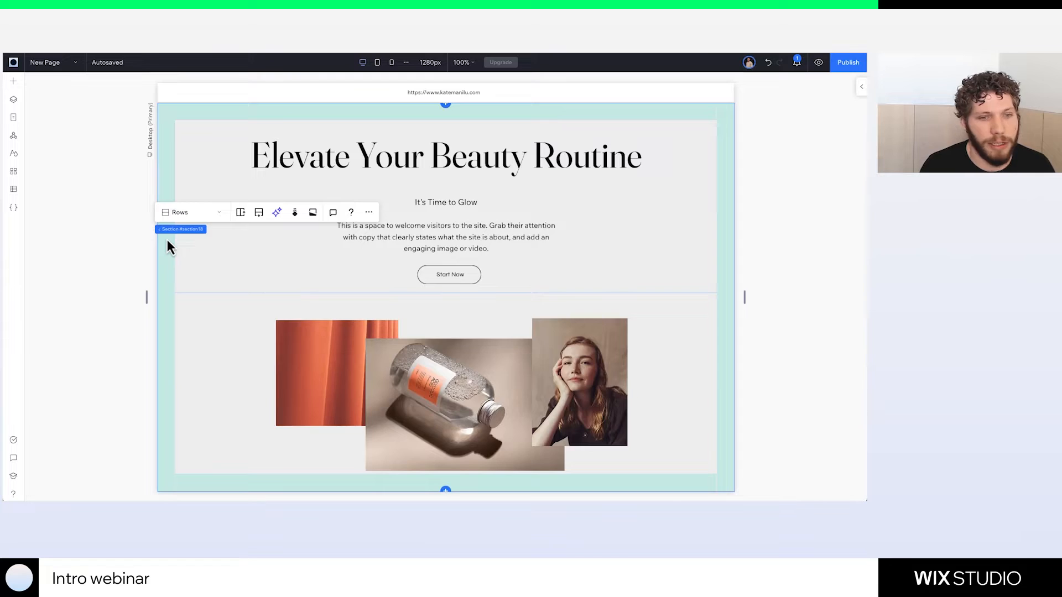
pyautogui.press('Delete')
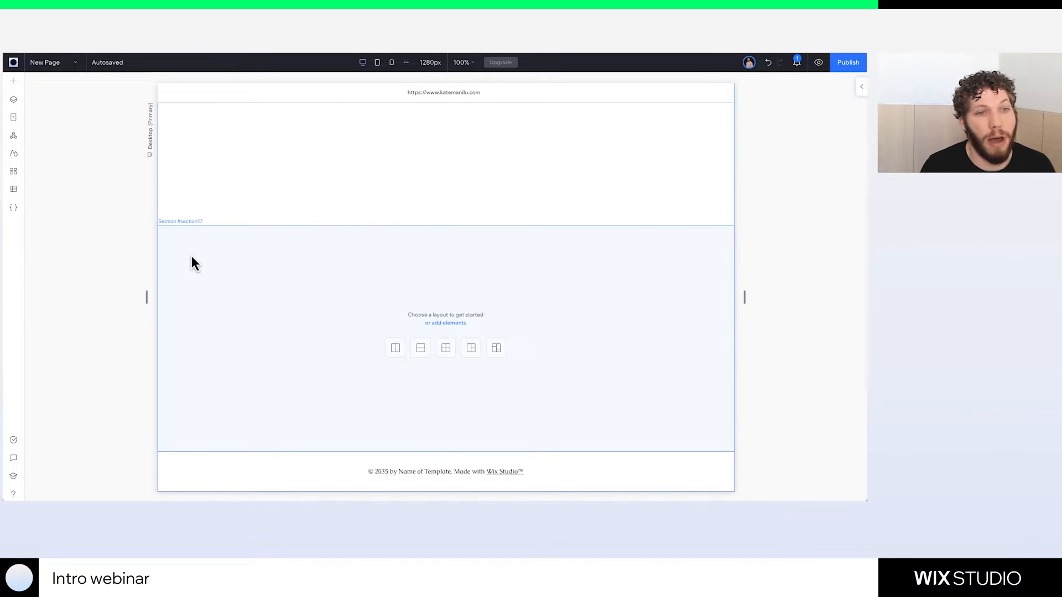
pyautogui.scroll(4, 192, 256)
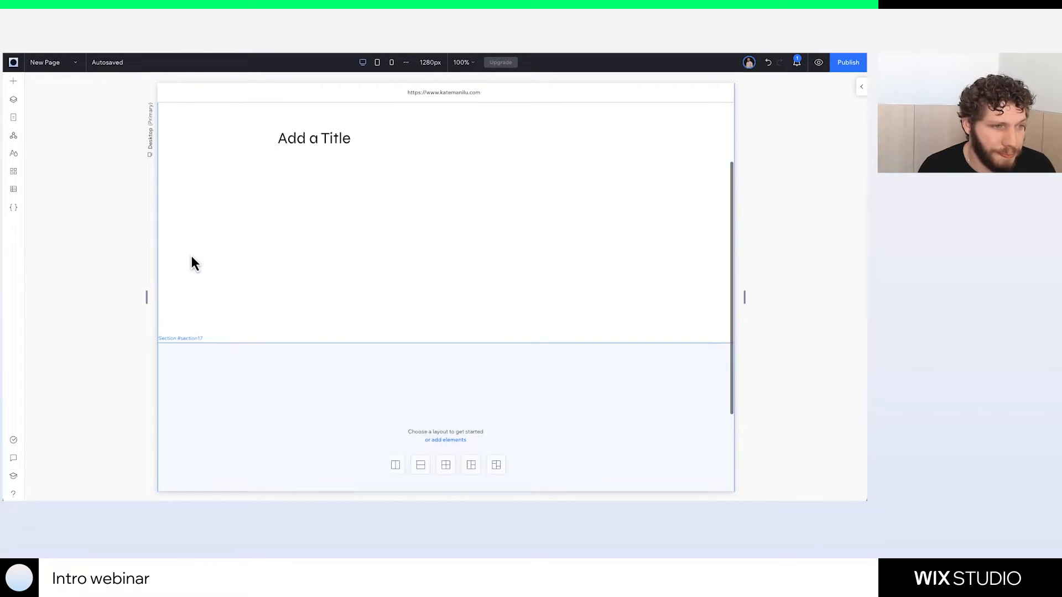
# Browse the Blog, Store, Bookings, Events, Members and CMS elements that can be added, and the App Market
pyautogui.click(13, 82)
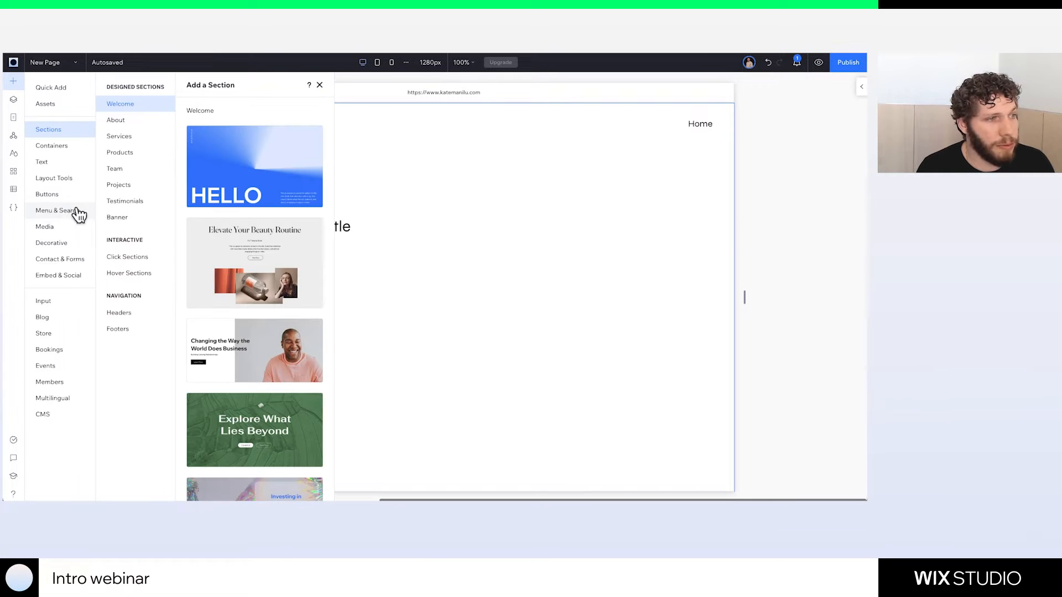
pyautogui.click(47, 319)
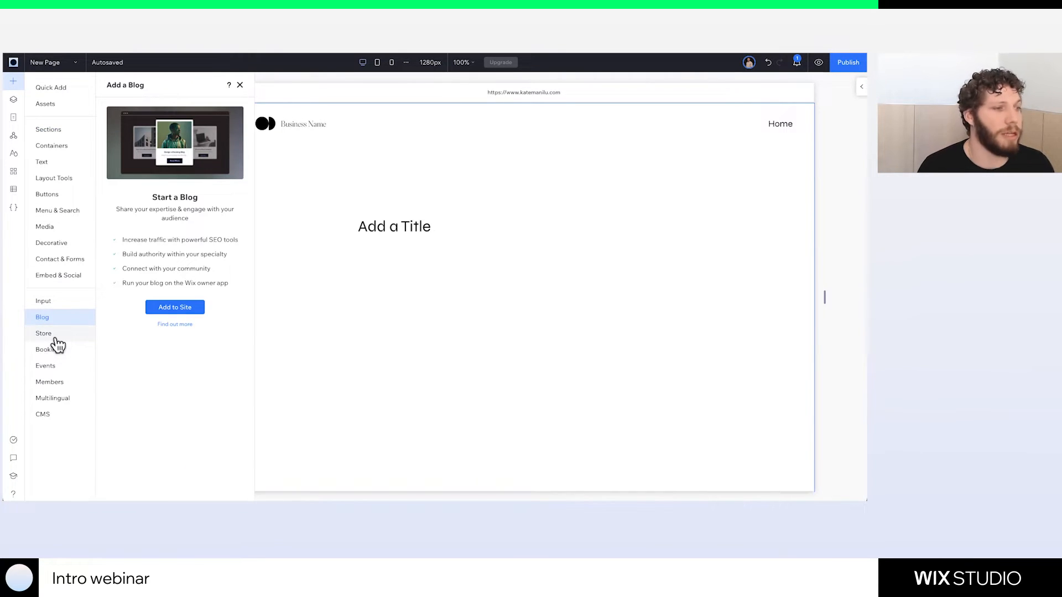
pyautogui.click(49, 335)
pyautogui.click(50, 350)
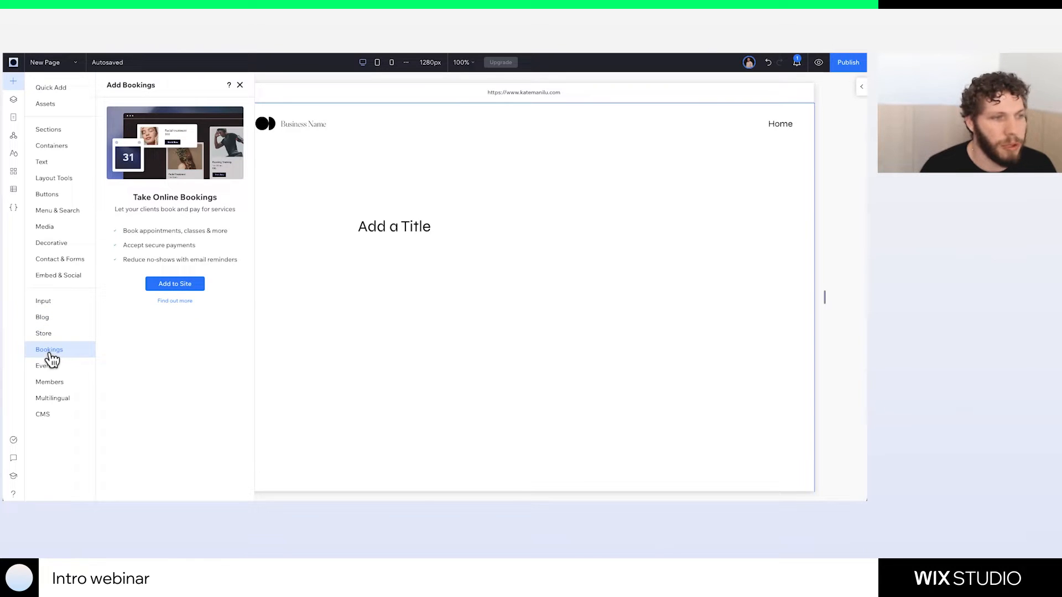
pyautogui.click(50, 366)
pyautogui.click(56, 386)
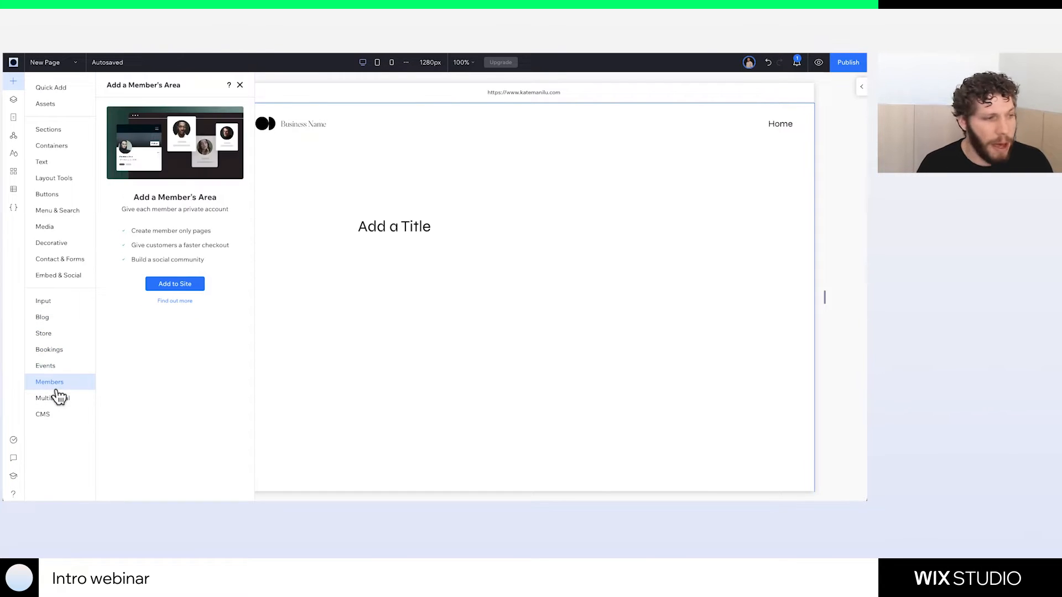
pyautogui.click(44, 419)
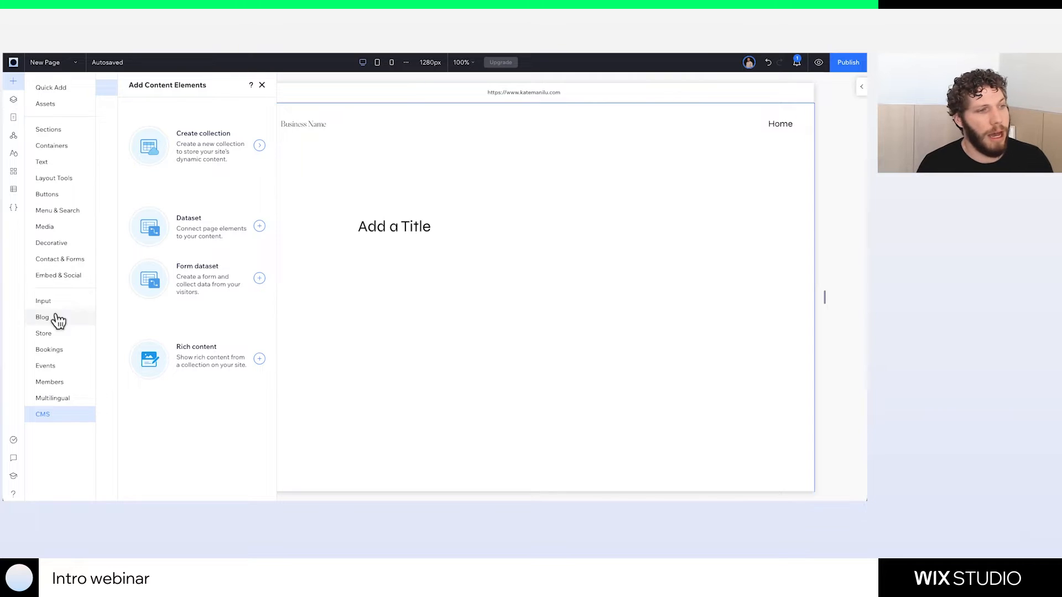
pyautogui.click(13, 173)
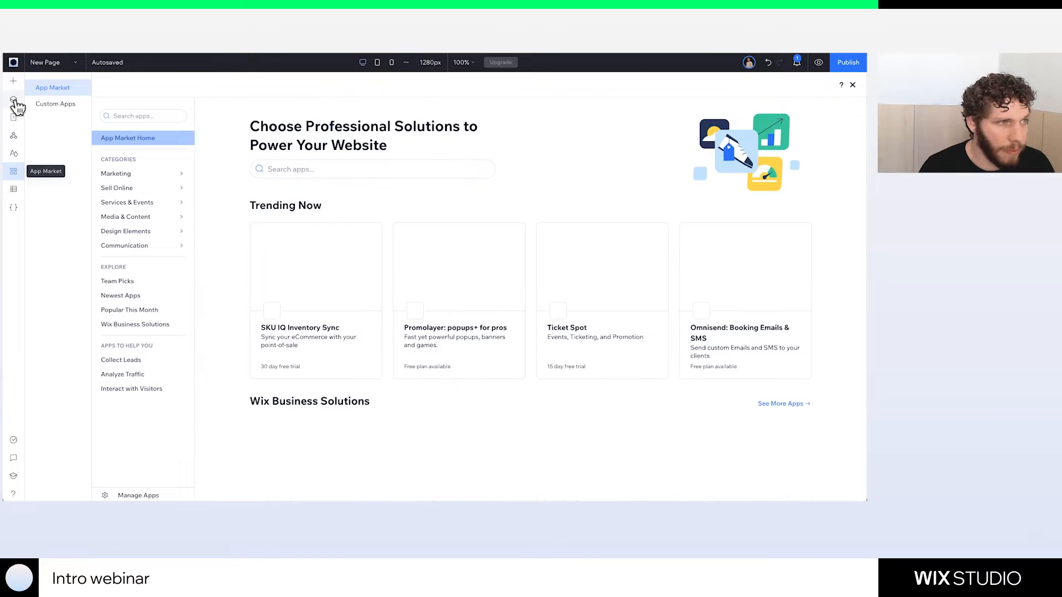
# Examine the page's layer hierarchy, selecting the first section and its title to compare layers with the canvas
pyautogui.click(14, 102)
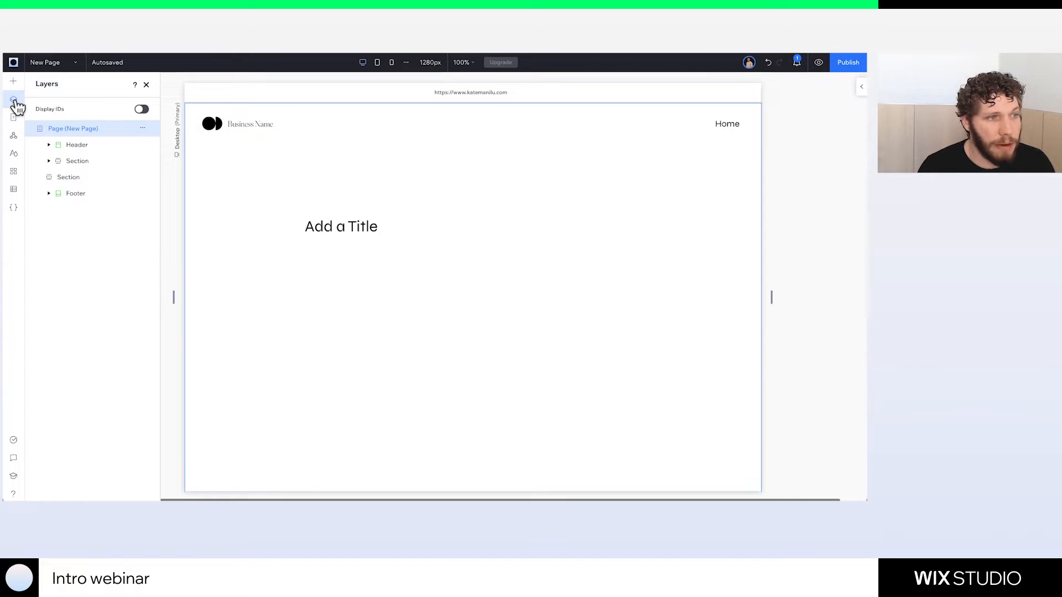
pyautogui.click(334, 228)
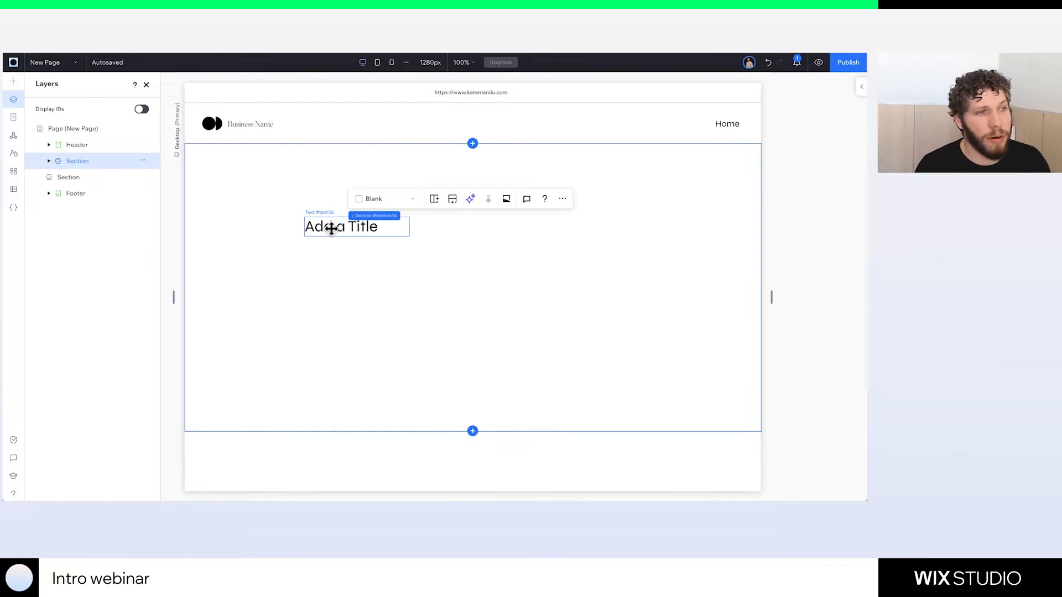
pyautogui.click(330, 228)
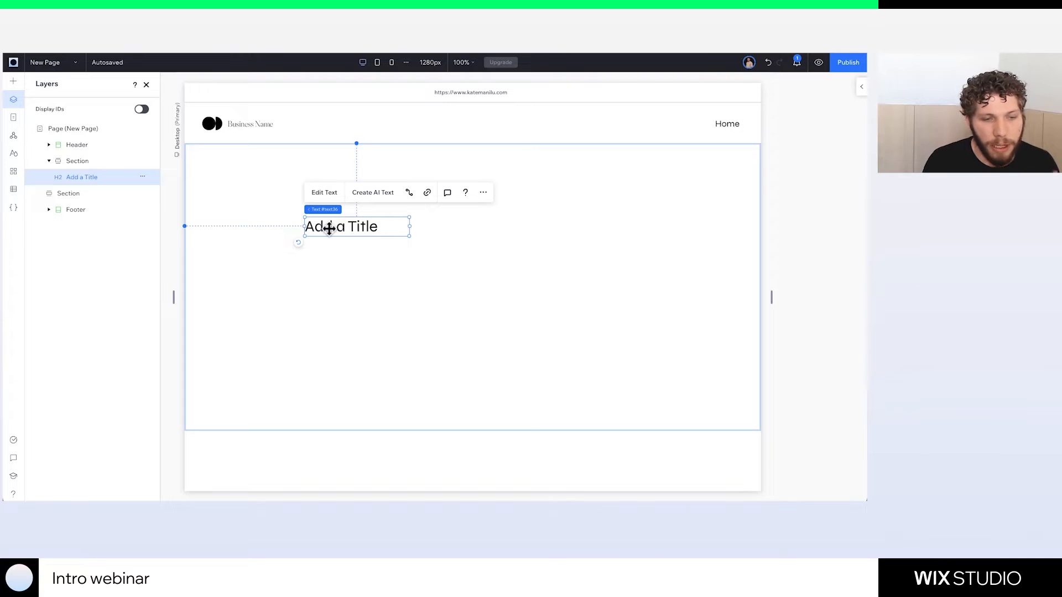
pyautogui.click(98, 163)
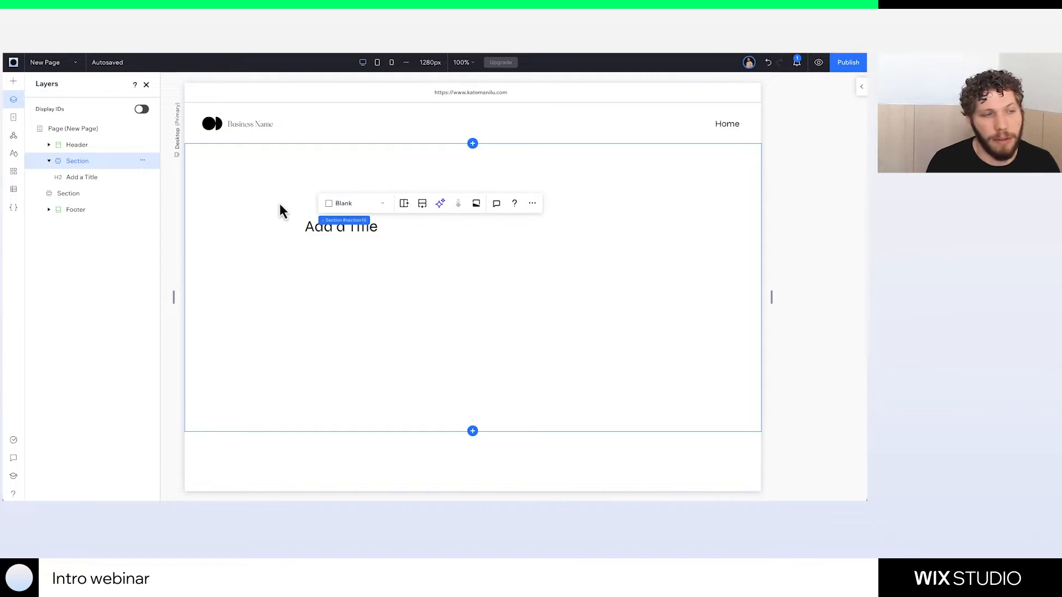
pyautogui.click(97, 180)
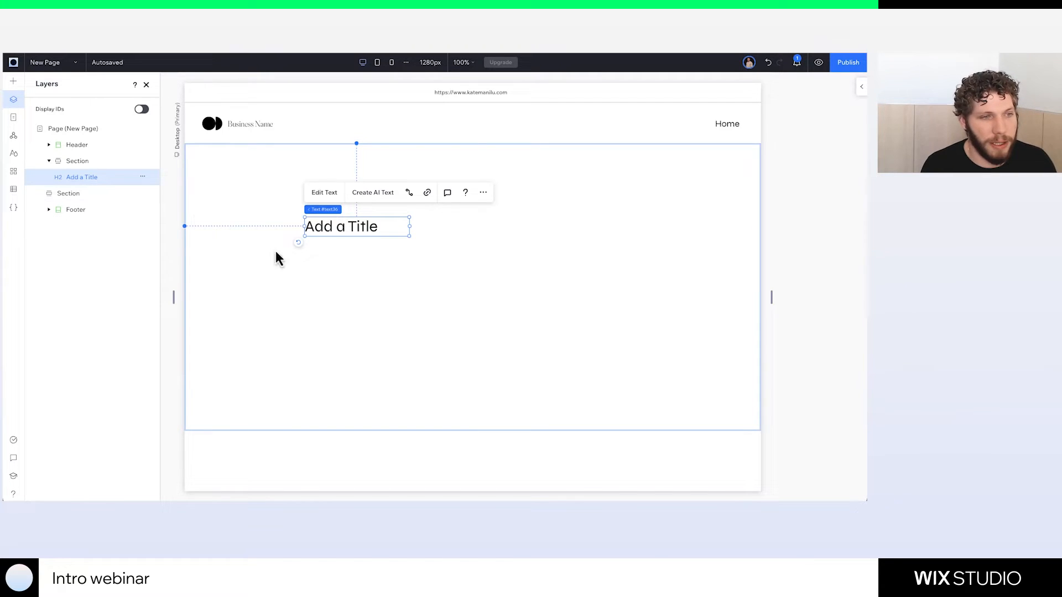
pyautogui.click(338, 324)
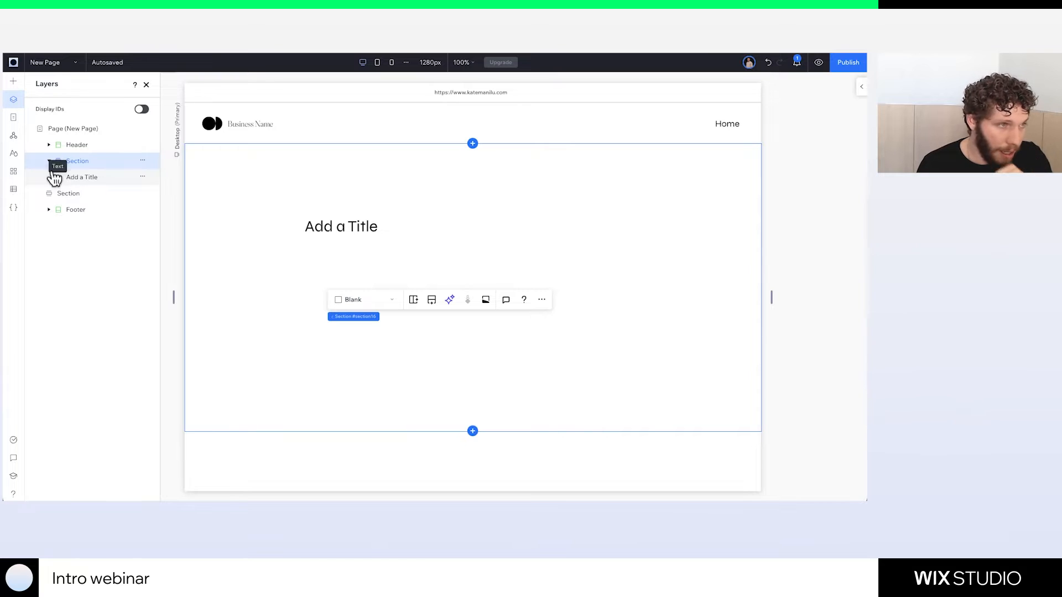
# Review the site's global sections and the Set as Global option for the title's section
pyautogui.click(14, 137)
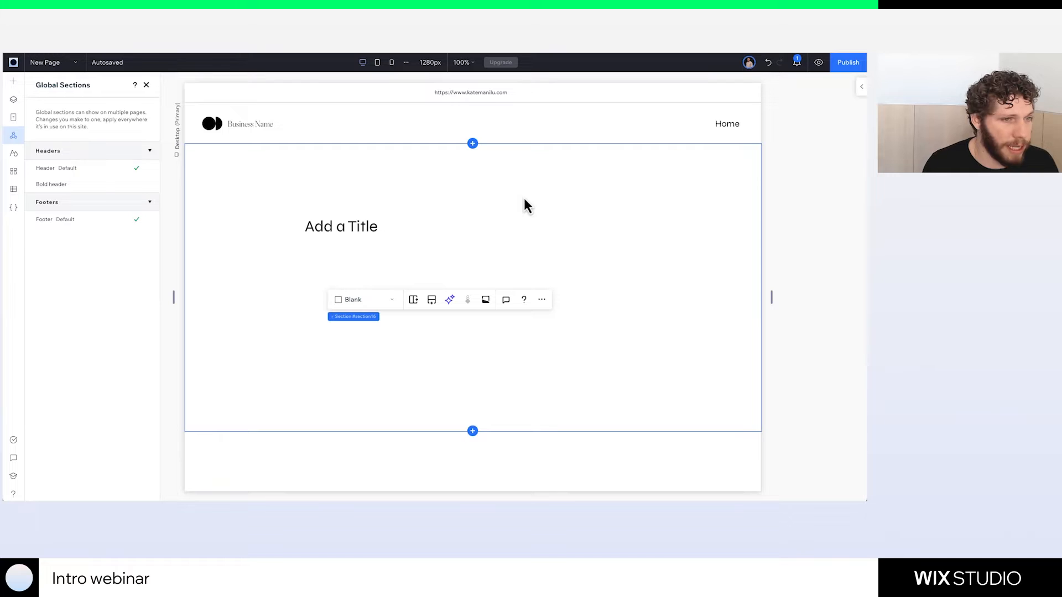
pyautogui.rightClick(464, 246)
pyautogui.moveTo(530, 315)
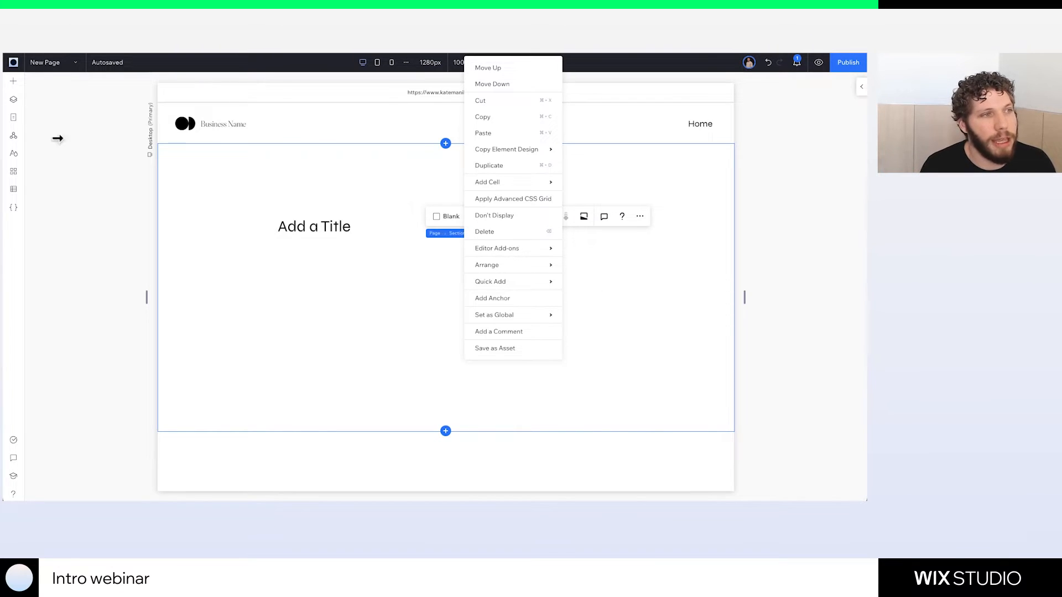
# Add the "Bold header" global section to the page
pyautogui.click(15, 137)
pyautogui.moveTo(92, 185)
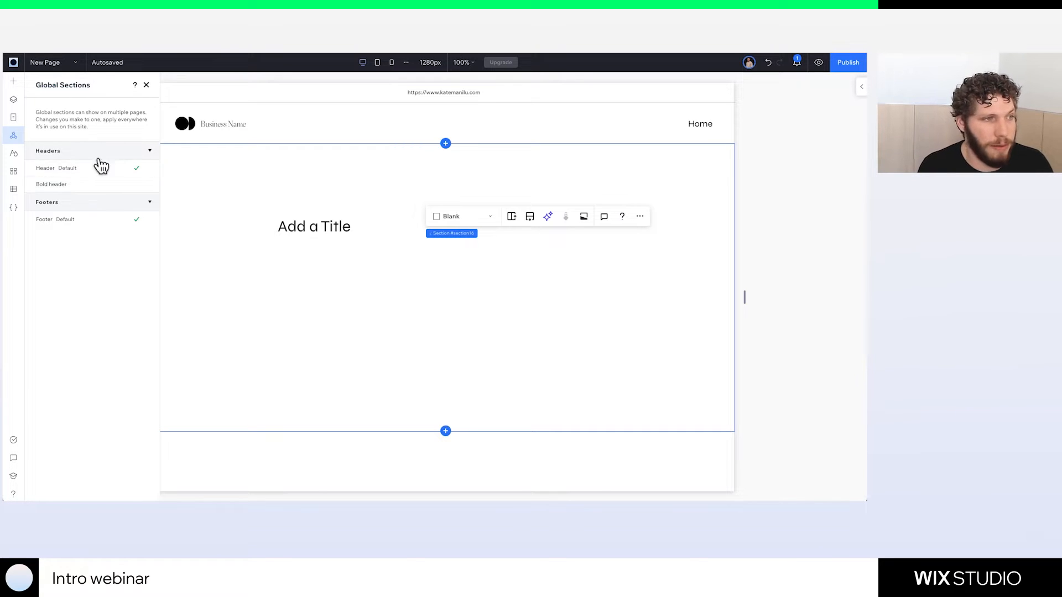
pyautogui.moveTo(132, 187)
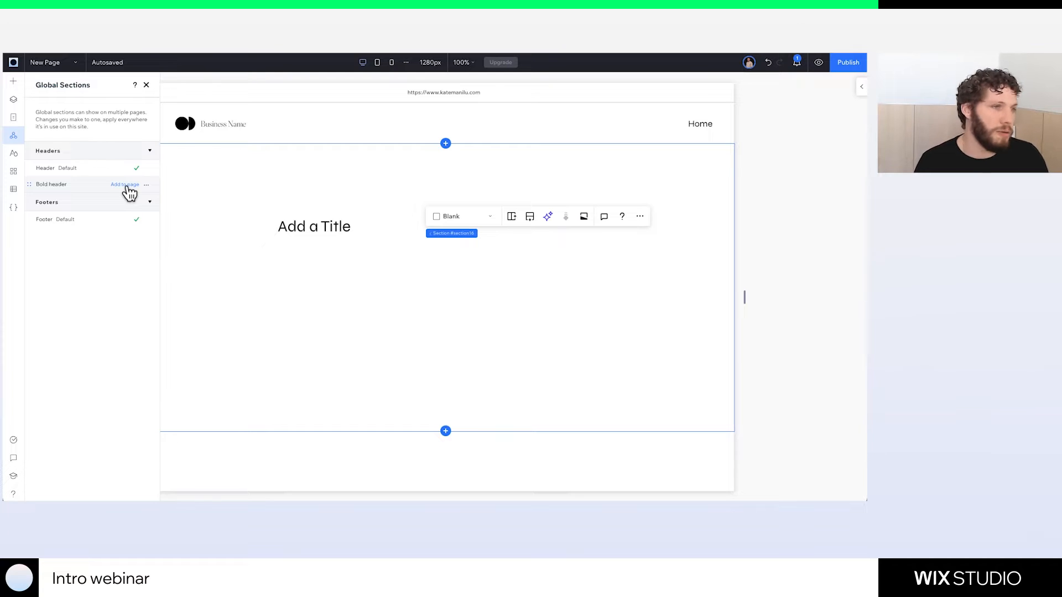
pyautogui.click(125, 186)
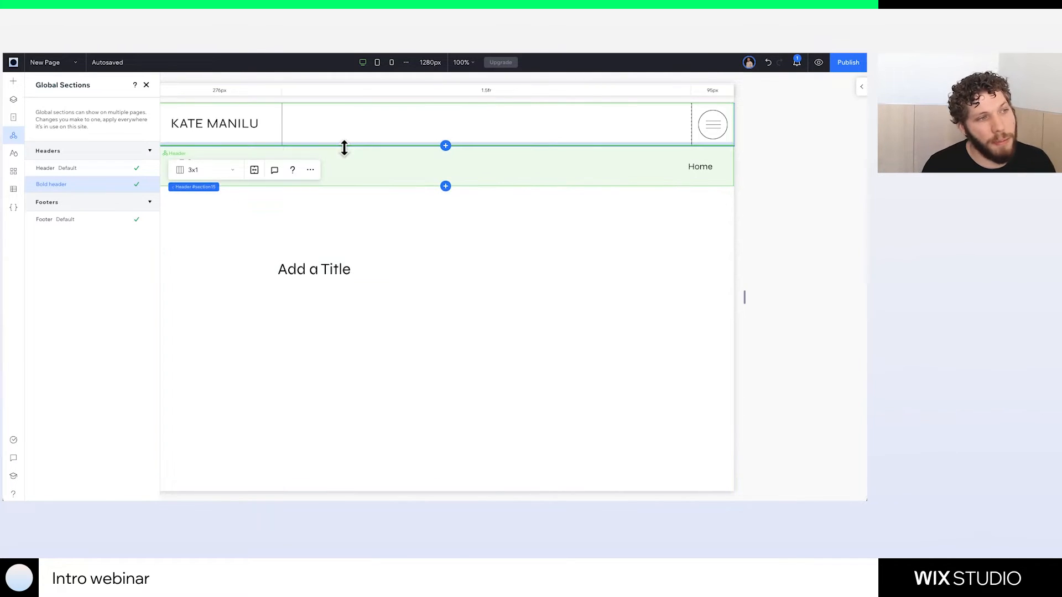
# Remove the default header with the Business Name logo from the page
pyautogui.click(355, 171)
pyautogui.rightClick(355, 172)
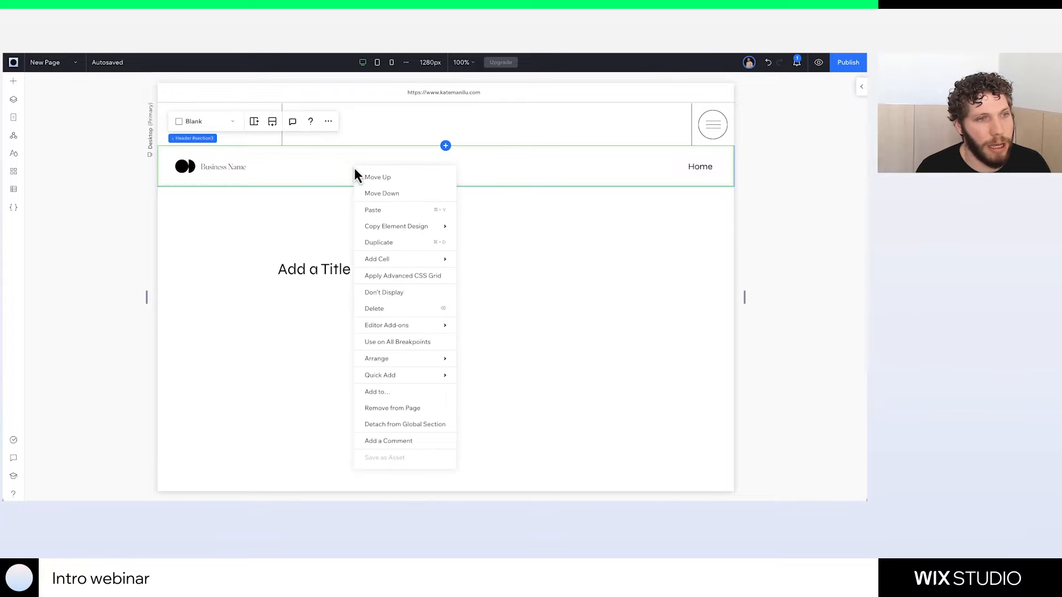
pyautogui.click(392, 408)
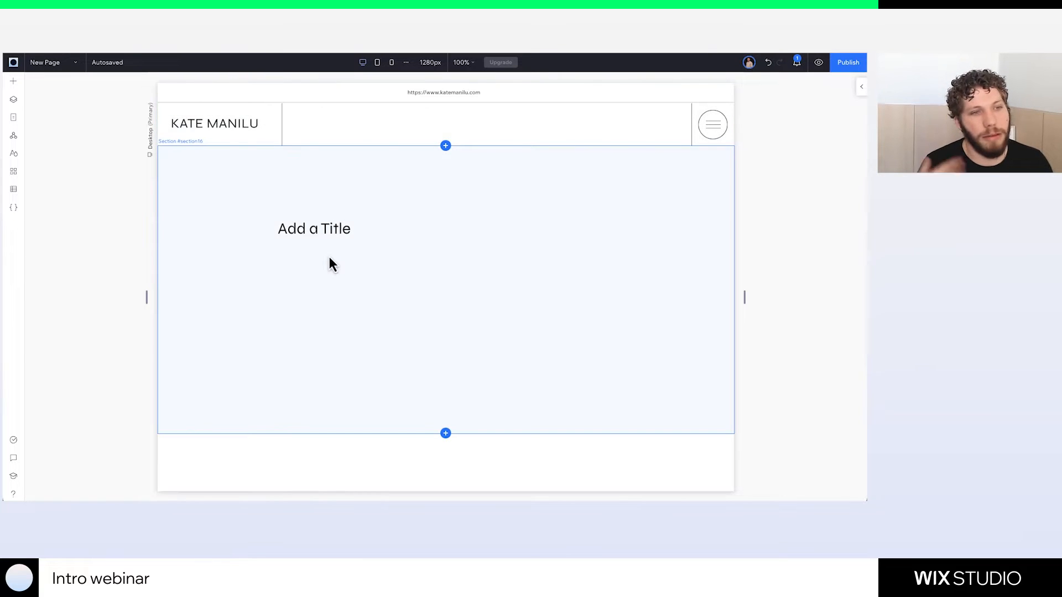
# Move the "Add a Title" text up and left, to about 12.2% from the section's left edge
pyautogui.click(326, 238)
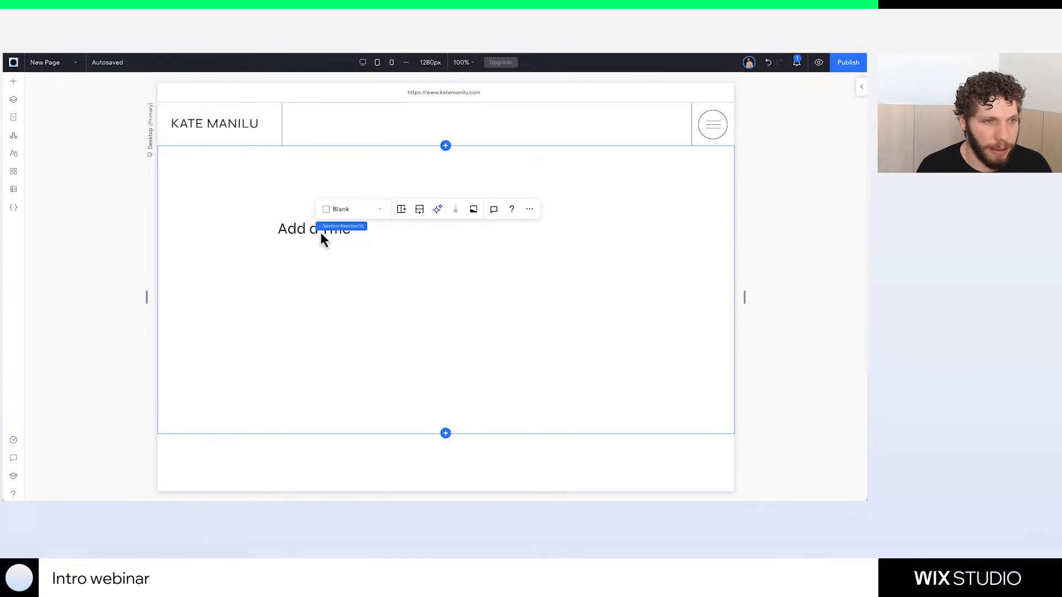
pyautogui.moveTo(308, 230); pyautogui.dragTo(261, 213)
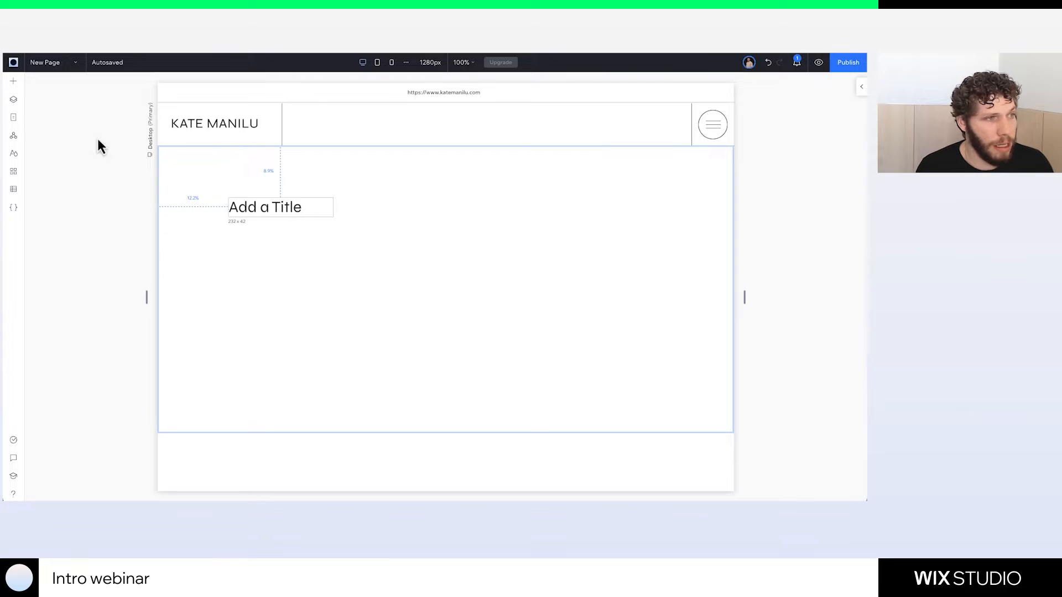
# Look through the site typography styles, the CMS and the coding options, and return to the canvas
pyautogui.click(16, 158)
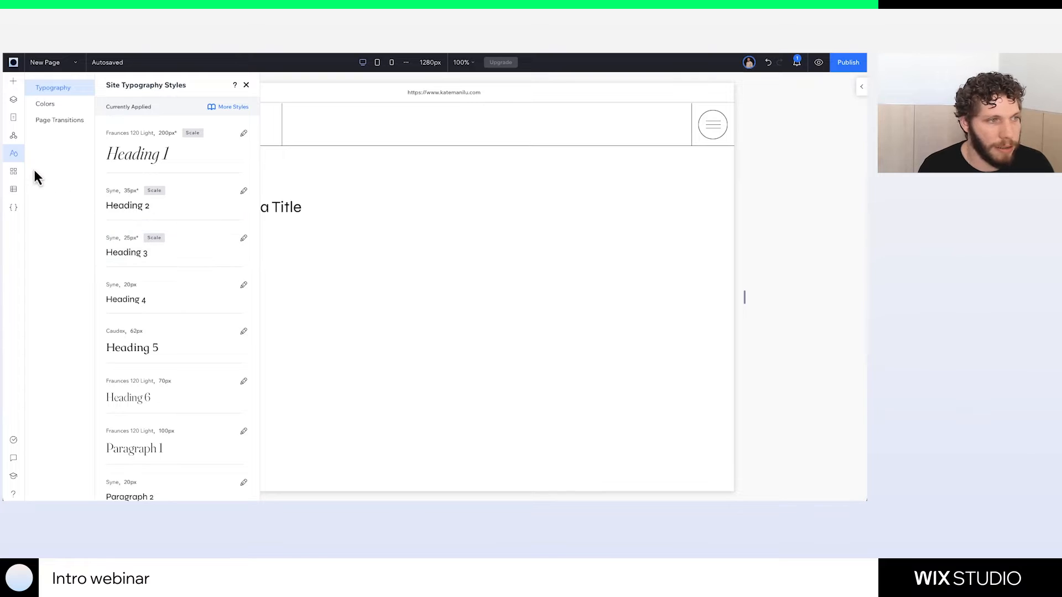
pyautogui.click(15, 190)
pyautogui.click(13, 208)
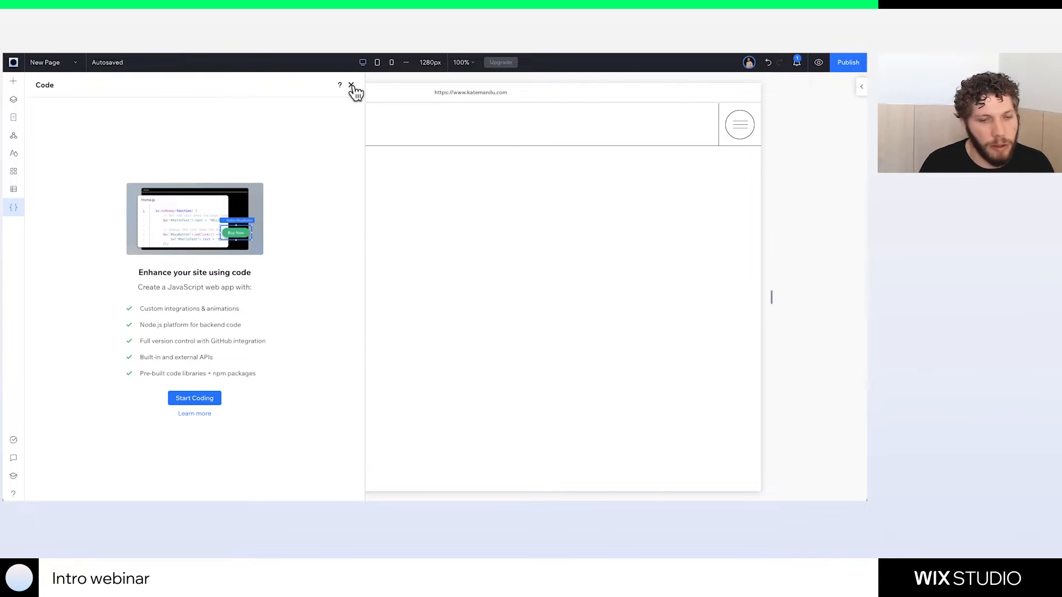
pyautogui.click(351, 86)
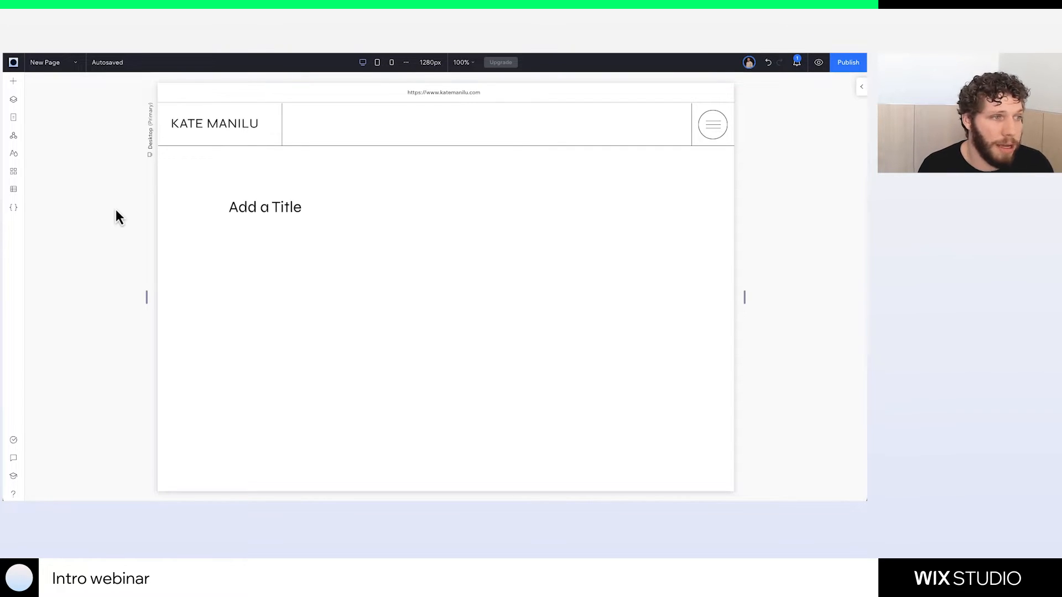
# Enlarge the "Add a Title" text proportionally to about 417 px wide and check its scaling by resizing the canvas
pyautogui.click(258, 211)
pyautogui.moveTo(334, 217); pyautogui.dragTo(374, 279)
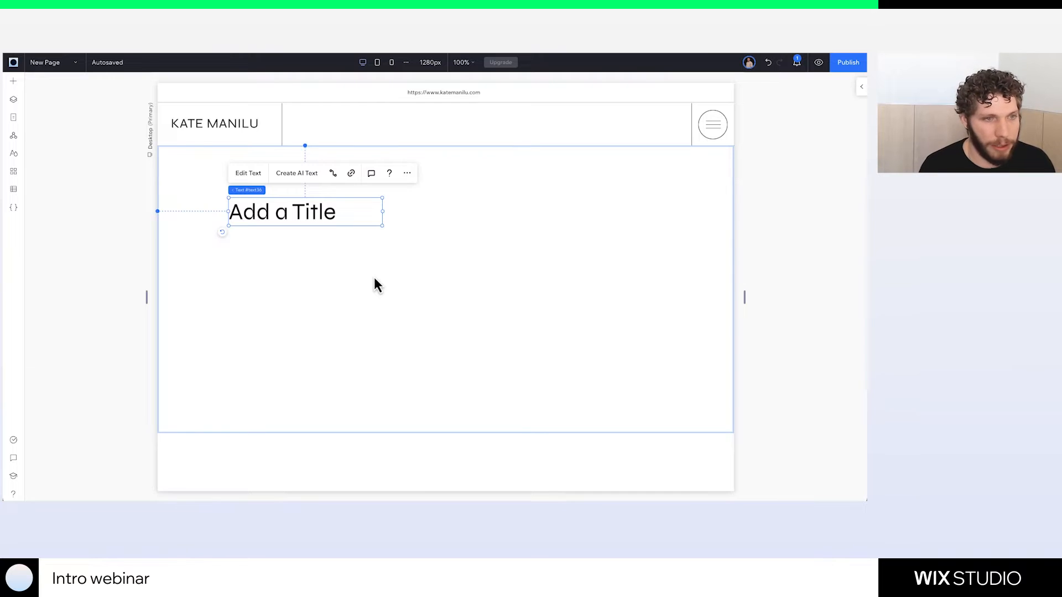
pyautogui.moveTo(383, 225); pyautogui.dragTo(411, 259)
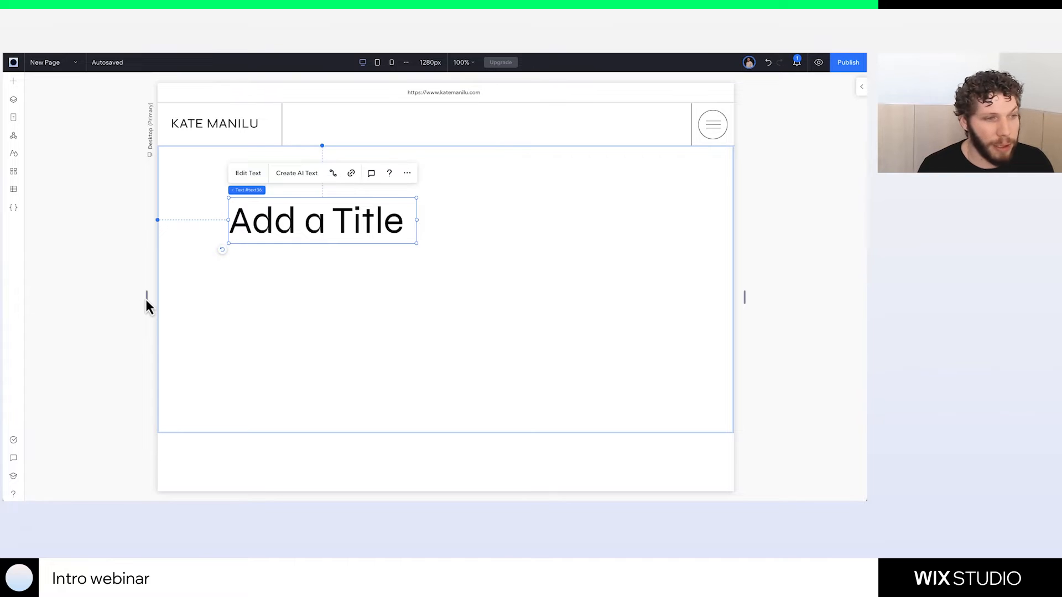
pyautogui.moveTo(147, 299)
pyautogui.mouseDown()
pyautogui.moveTo(201, 298)
pyautogui.moveTo(78, 323)
pyautogui.moveTo(147, 302)
pyautogui.mouseUp()
# Replace the "Add a Title" text with the site owner's full name as written in the header, in title case
pyautogui.click(295, 227)
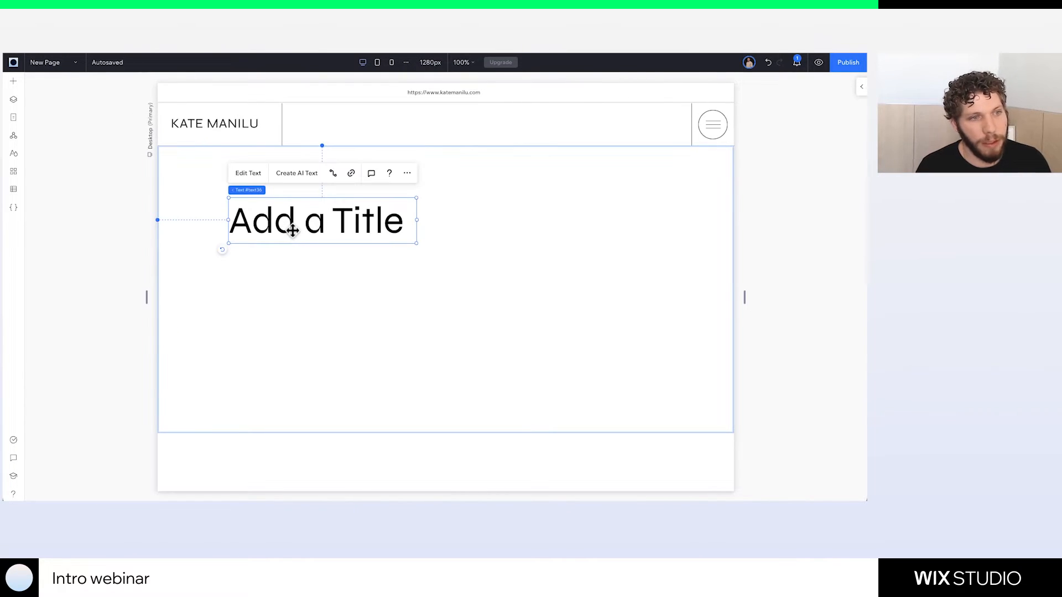
pyautogui.doubleClick(292, 230)
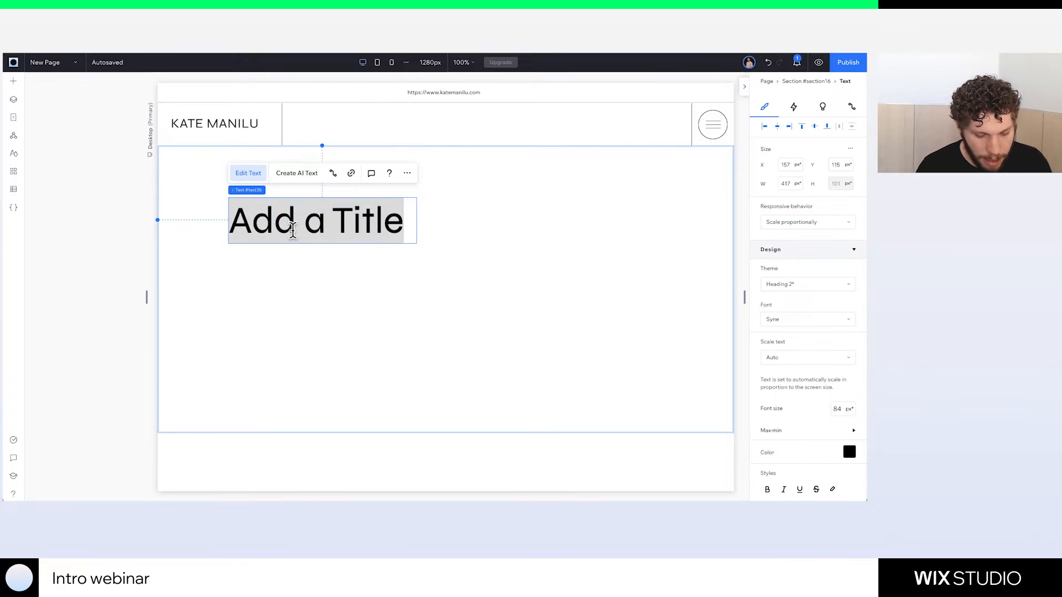
pyautogui.tripleClick(291, 225)
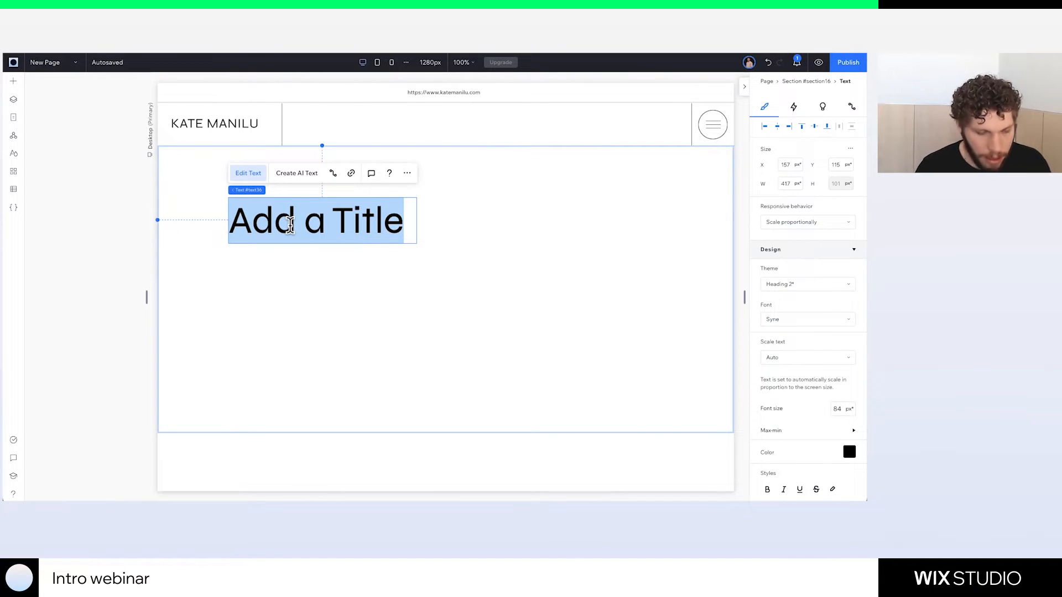
pyautogui.write('KA')
pyautogui.press('BackSpace')
pyautogui.write('ate')
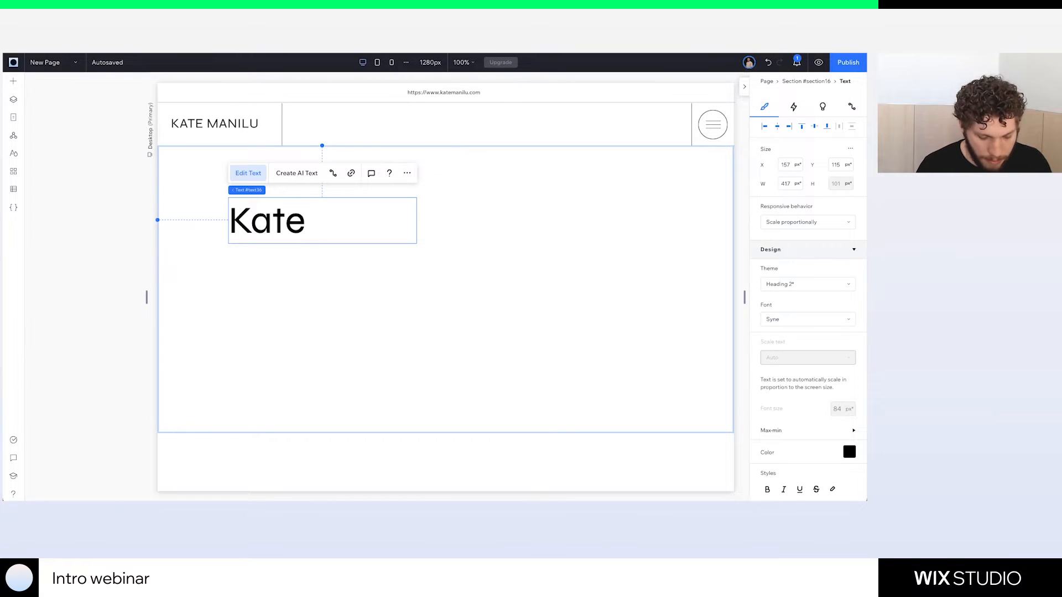
pyautogui.write(' Manilu')
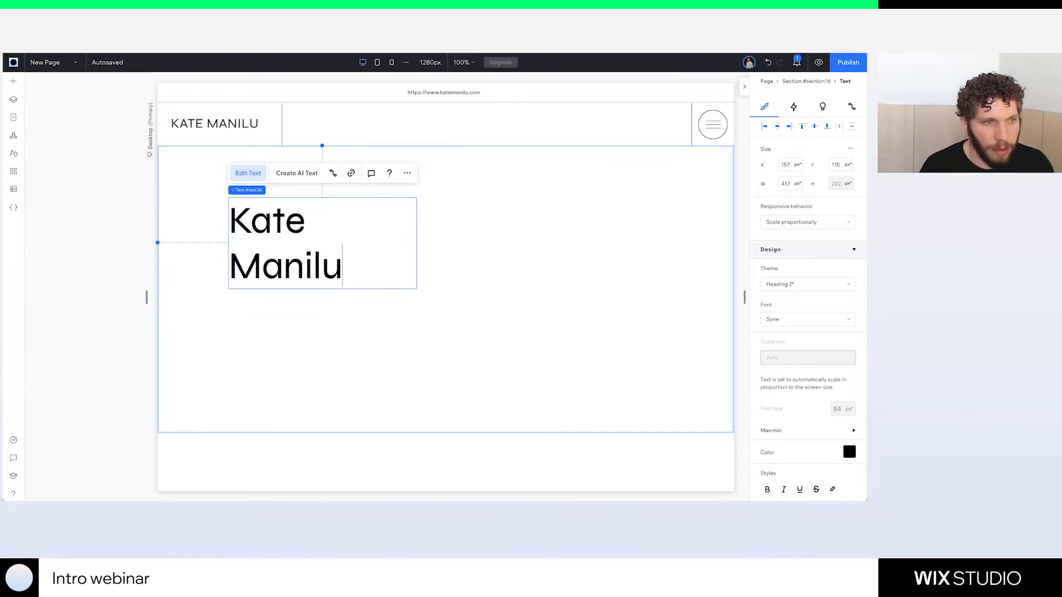
# Widen the title's text box to about 554 px and set its font to Fraunces 120 Light
pyautogui.click(444, 294)
pyautogui.click(394, 252)
pyautogui.moveTo(416, 244); pyautogui.dragTo(479, 252)
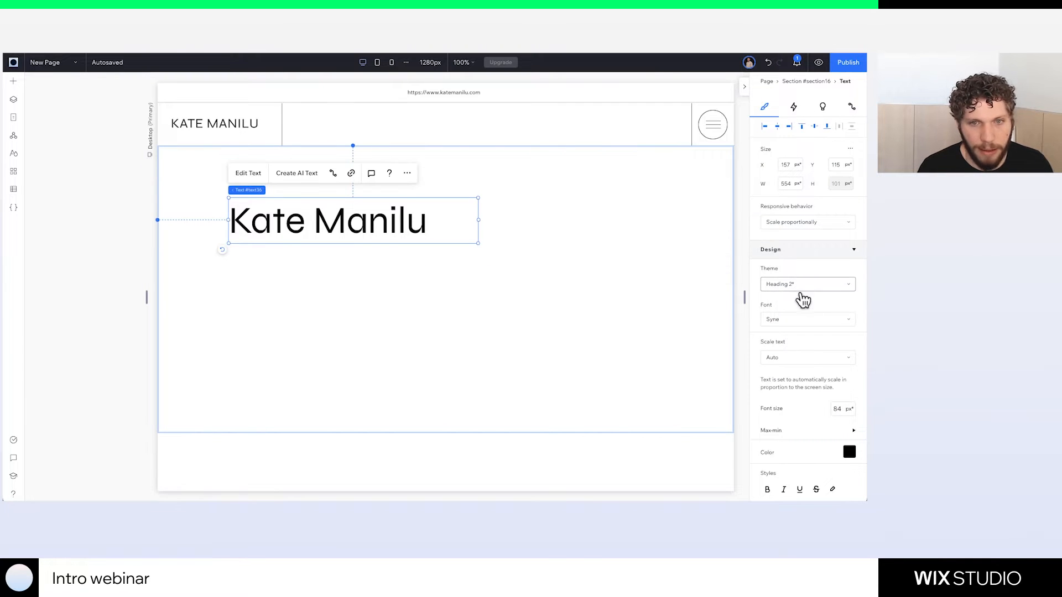
pyautogui.click(799, 321)
pyautogui.write('Fran')
pyautogui.click(811, 353)
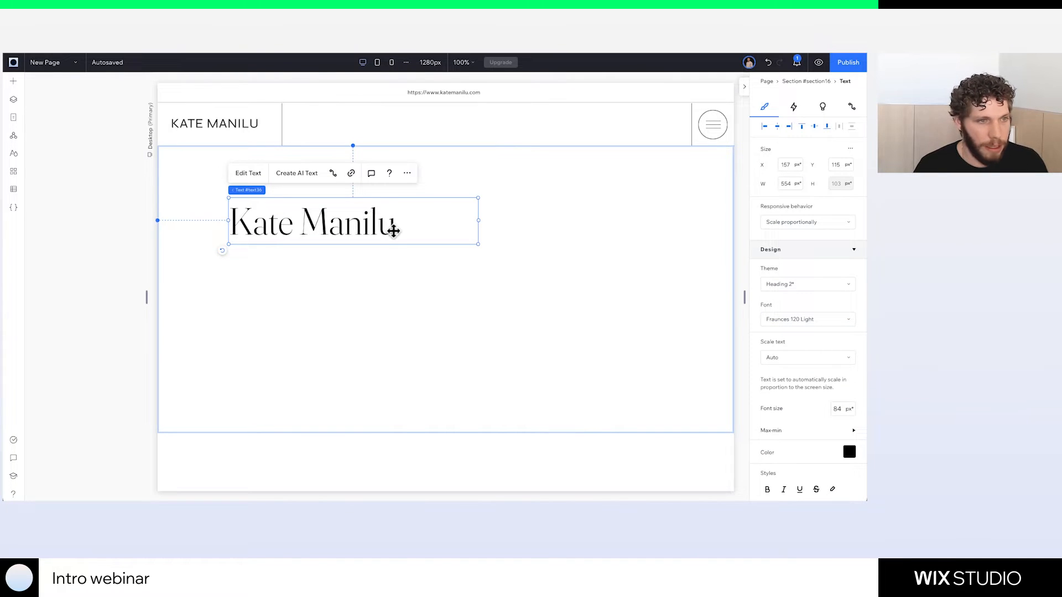
# Move the title to about X 147, Y 150, enlarge it to a font size of about 125 px, and narrow its box to about 591 px
pyautogui.moveTo(333, 224); pyautogui.dragTo(330, 240)
pyautogui.moveTo(473, 260); pyautogui.dragTo(590, 316)
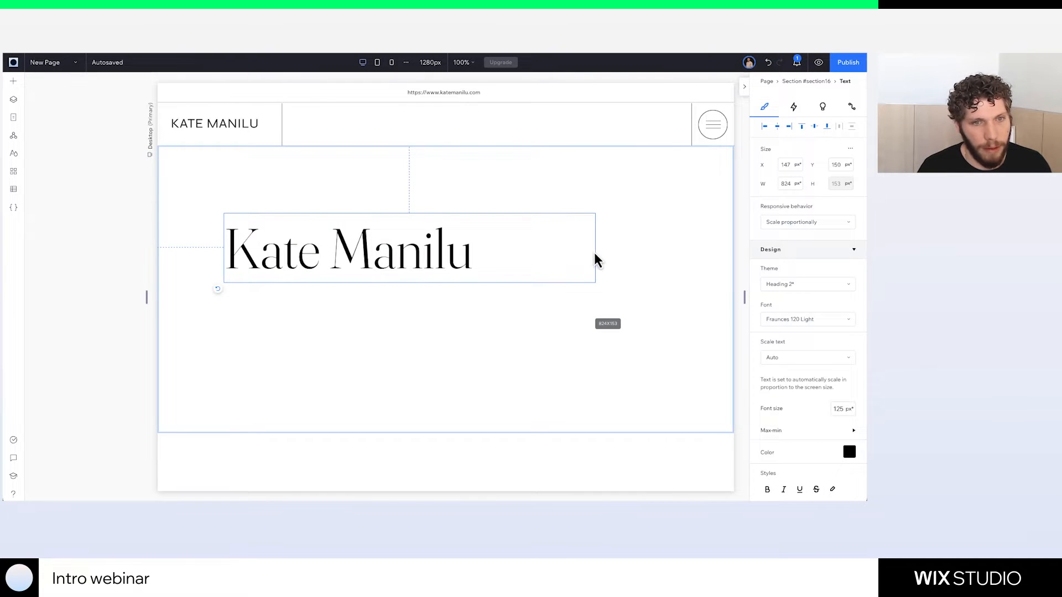
pyautogui.moveTo(595, 250); pyautogui.dragTo(491, 249)
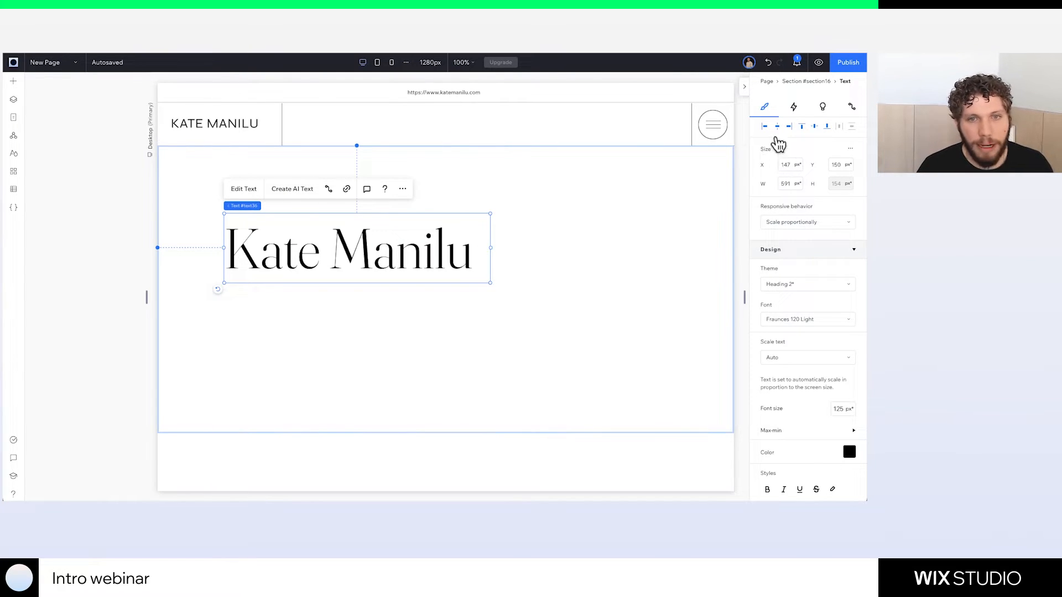
# Try the Wrap responsive behavior on the title and test it by resizing the canvas
pyautogui.click(806, 230)
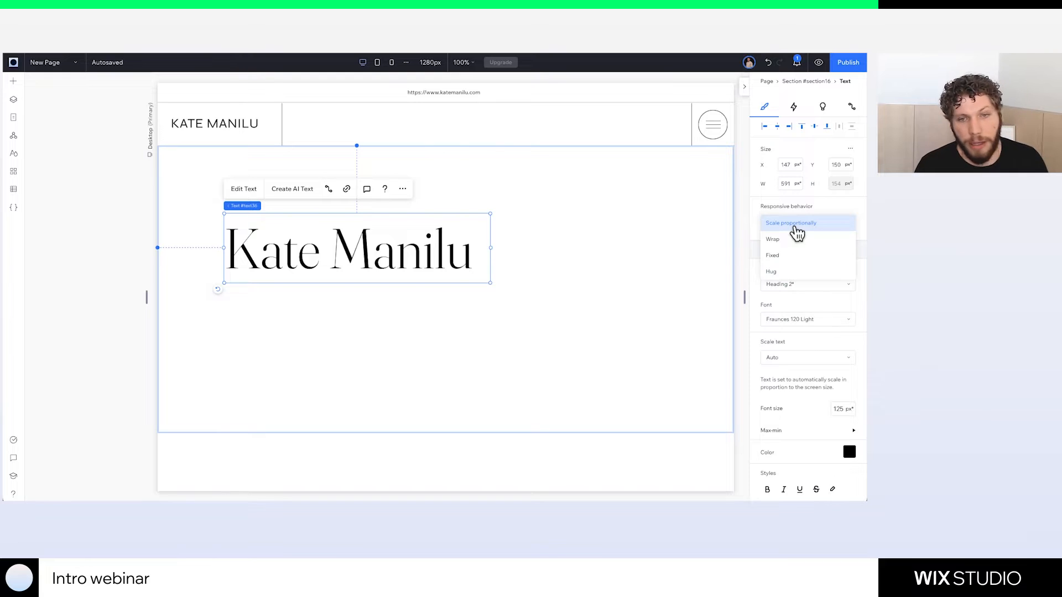
pyautogui.click(794, 243)
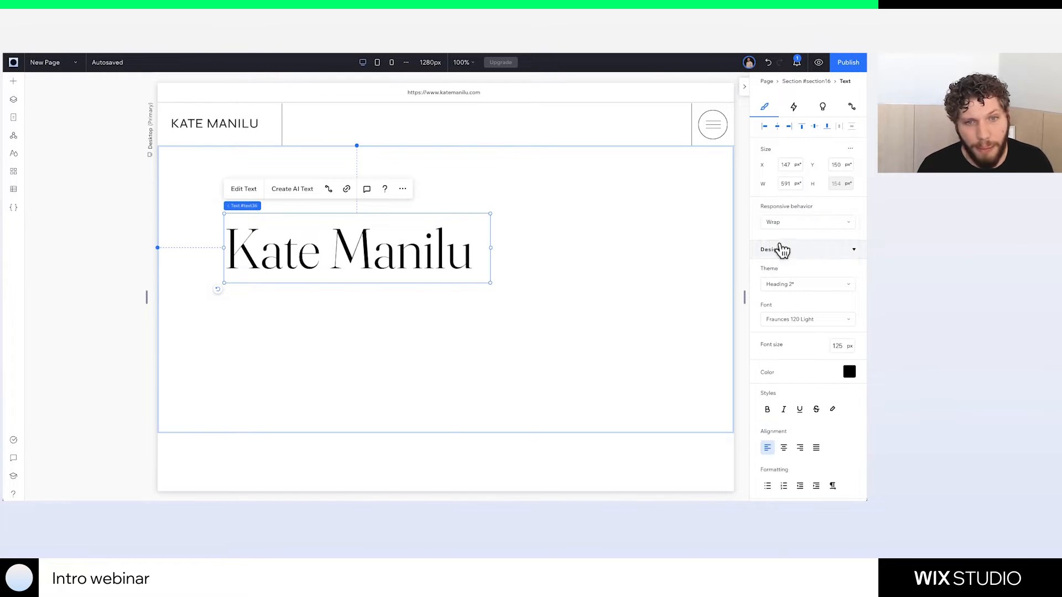
pyautogui.moveTo(146, 297); pyautogui.dragTo(124, 297)
pyautogui.click(432, 252)
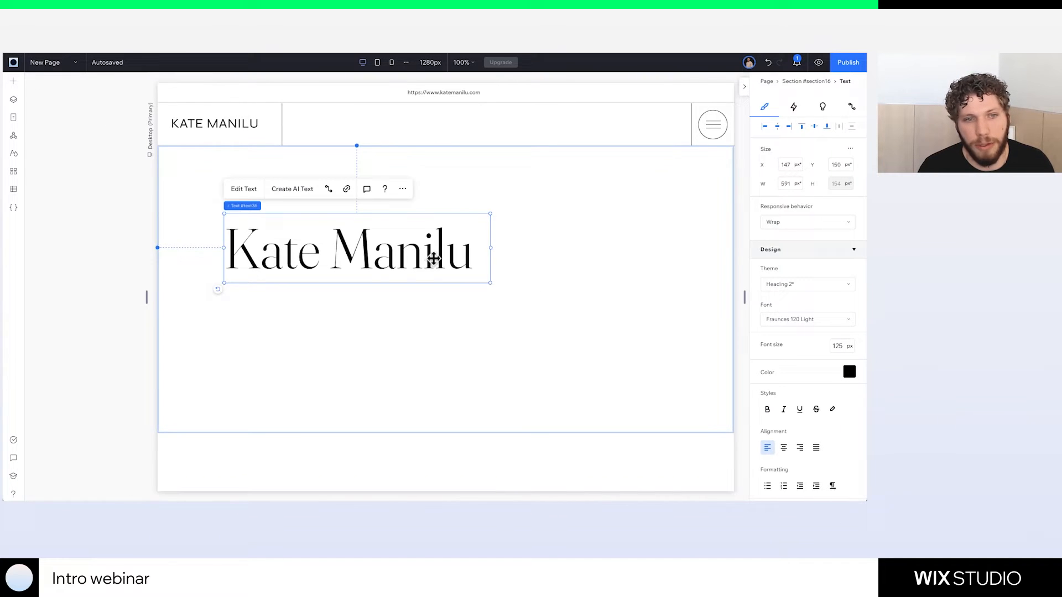
# Try the Fixed responsive behavior on the title and test it by resizing the canvas
pyautogui.click(784, 223)
pyautogui.click(774, 240)
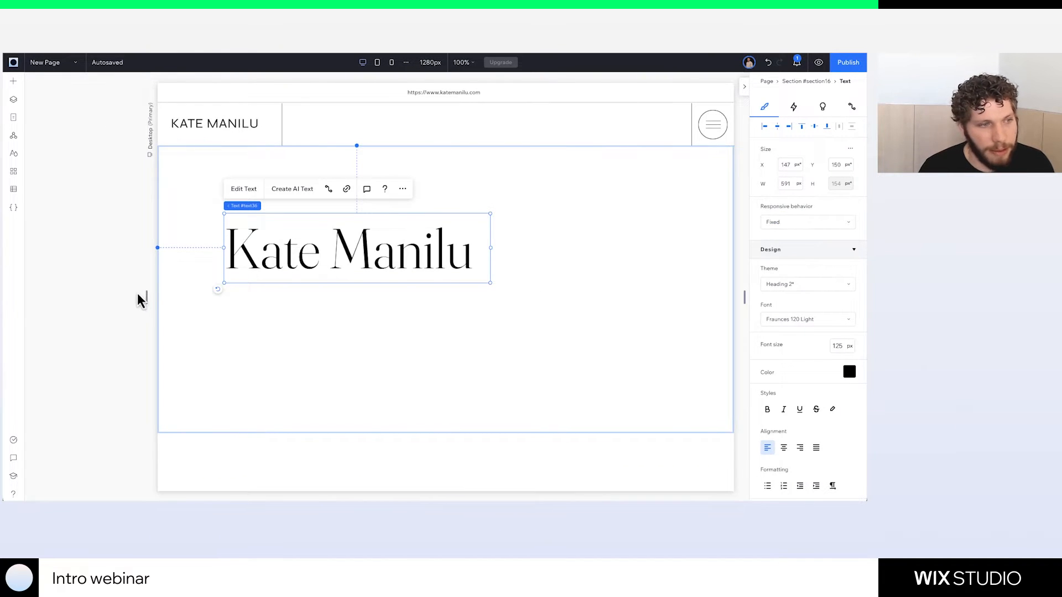
pyautogui.moveTo(146, 298)
pyautogui.mouseDown()
pyautogui.moveTo(260, 301)
pyautogui.moveTo(145, 297)
pyautogui.mouseUp()
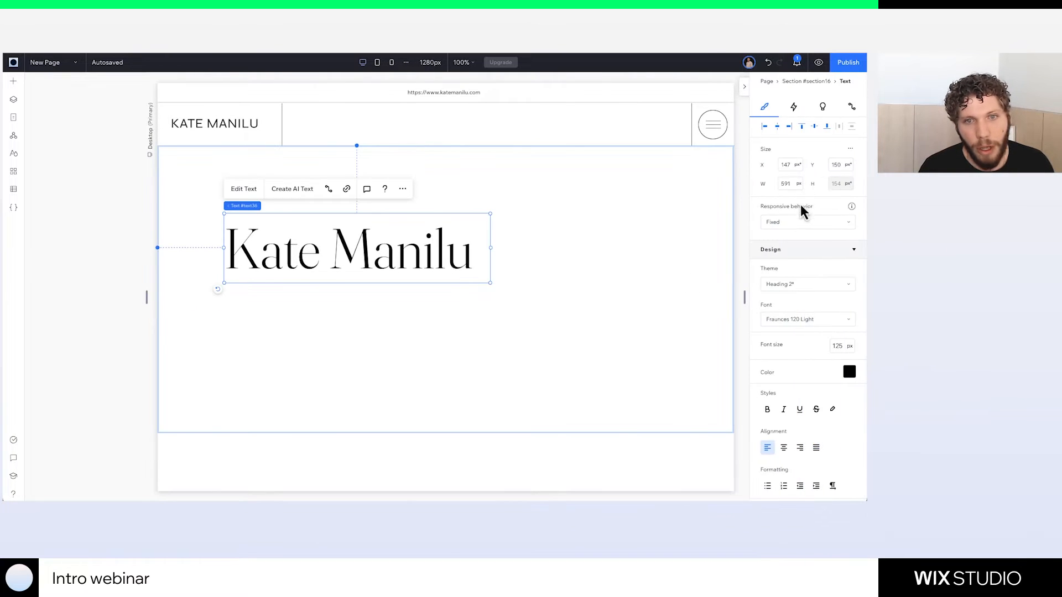
# Try the Hug responsive behavior on the title, test it by appending random letters to the text, and undo the added letters
pyautogui.click(816, 226)
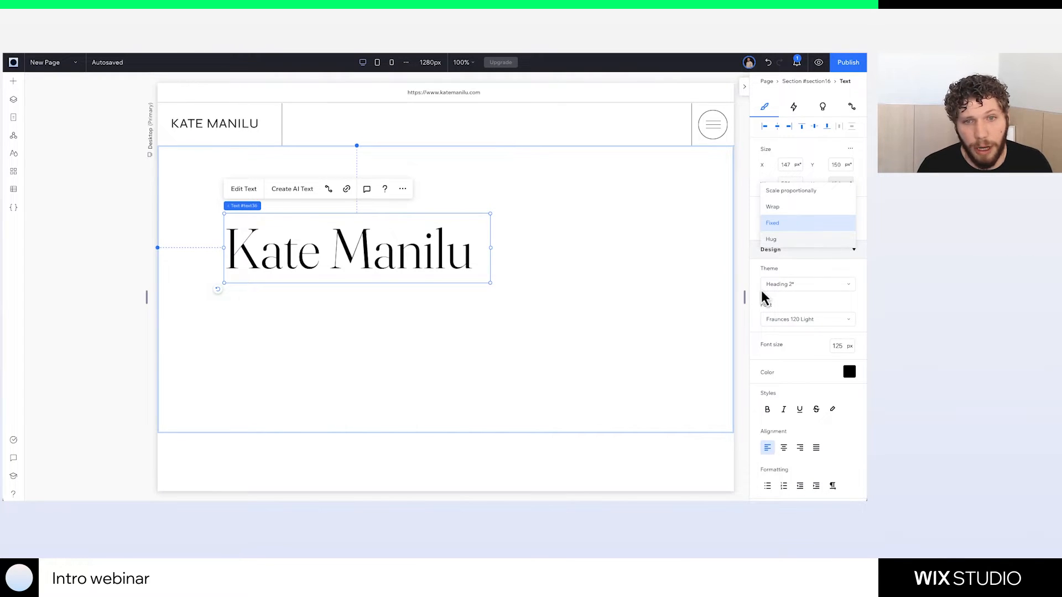
pyautogui.click(772, 240)
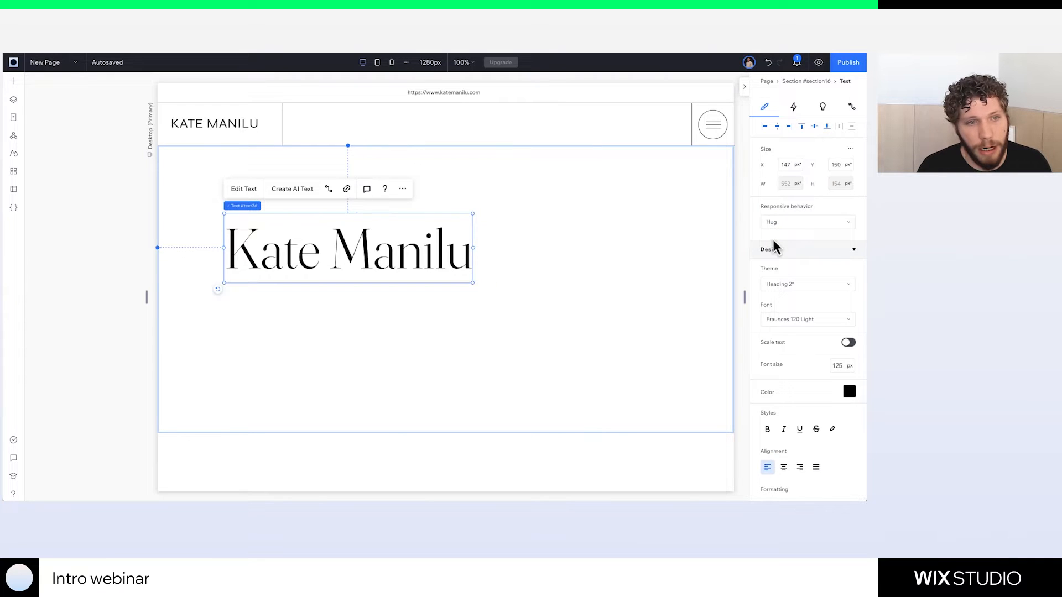
pyautogui.doubleClick(448, 253)
pyautogui.click(468, 258)
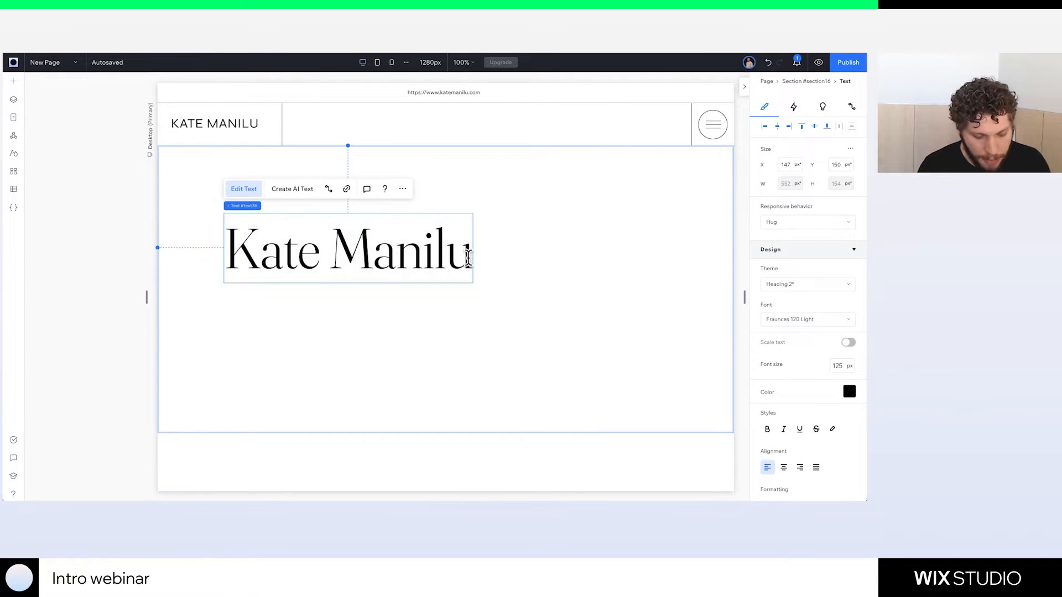
pyautogui.write('ahdhadhadwhad')
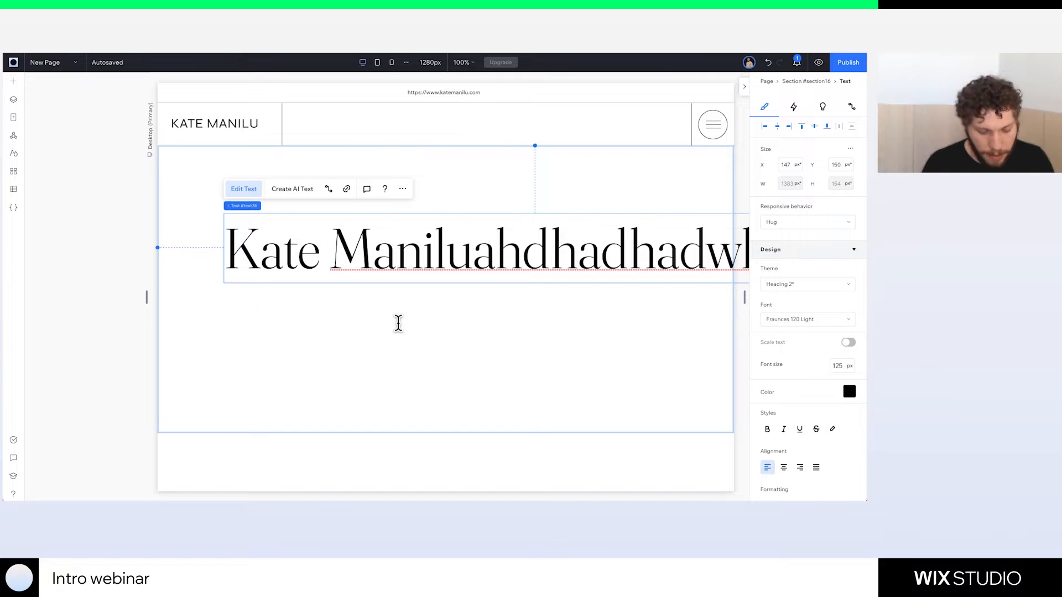
pyautogui.hotkey('ctrl', 'z')
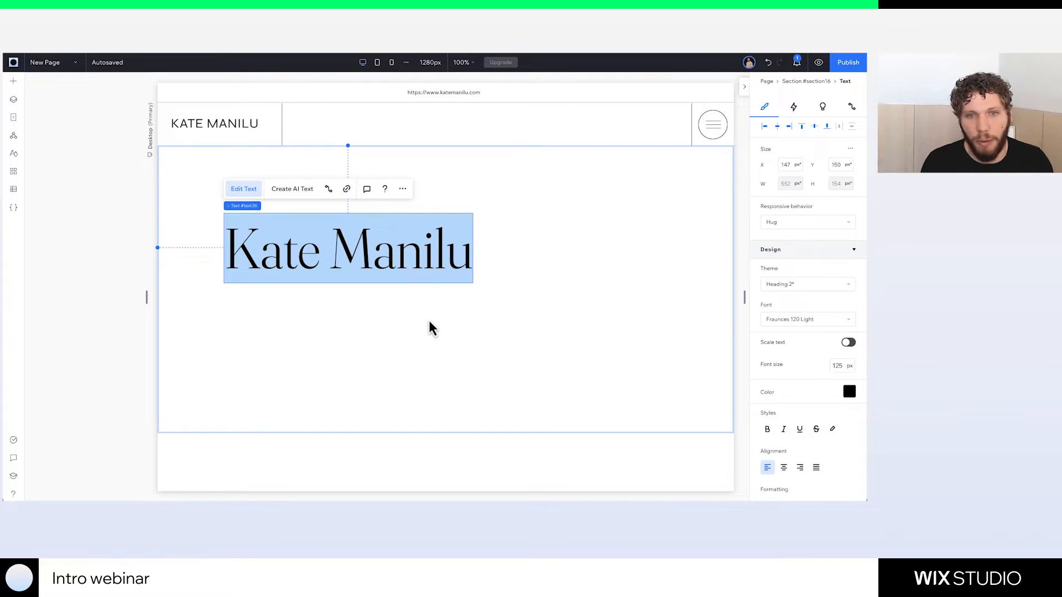
# Set the title's responsive behavior back to Scale proportionally
pyautogui.click(774, 222)
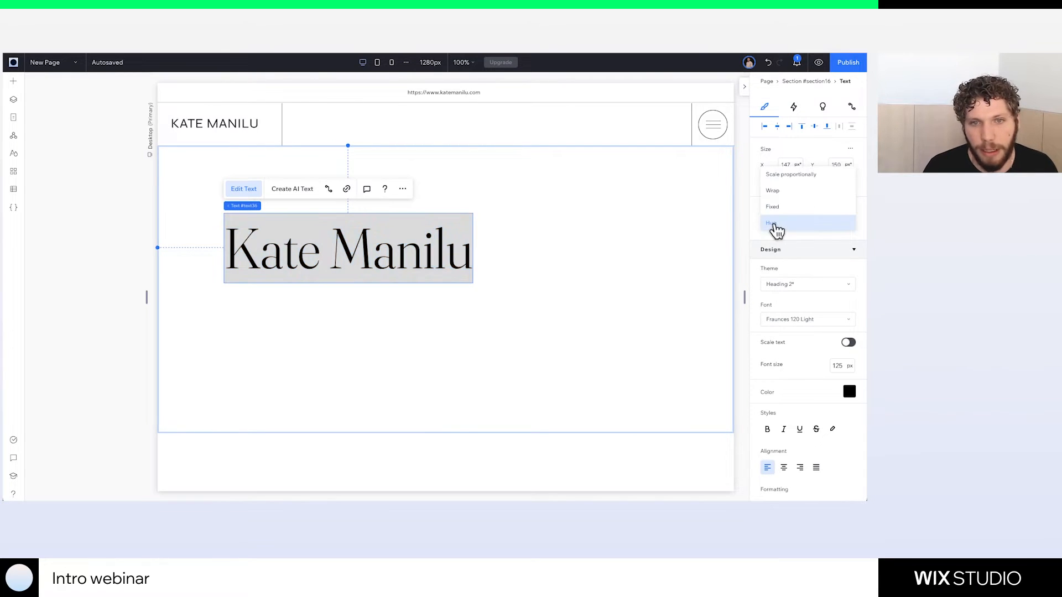
pyautogui.click(802, 182)
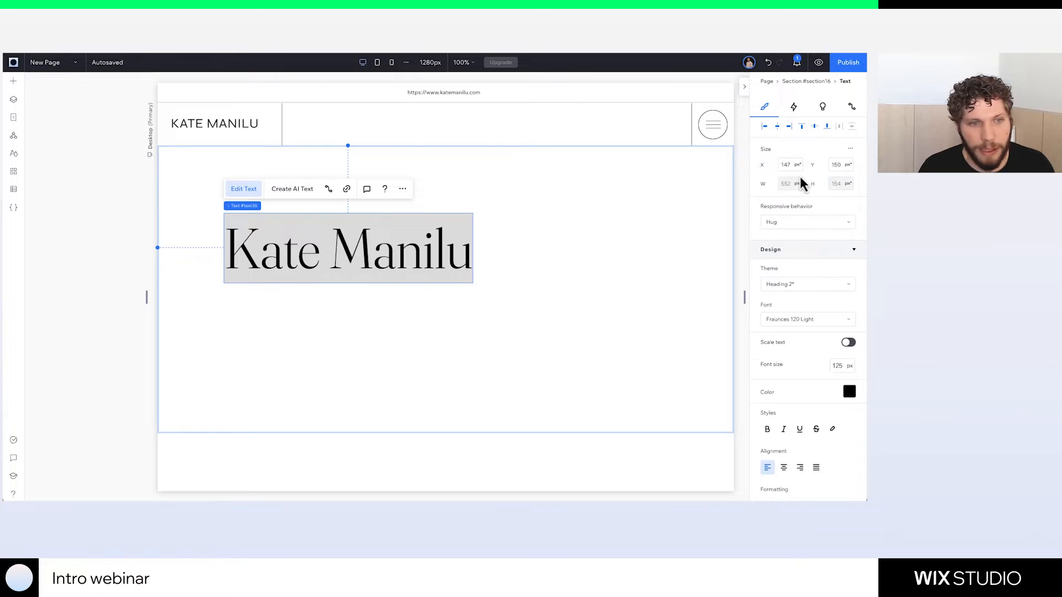
pyautogui.click(533, 309)
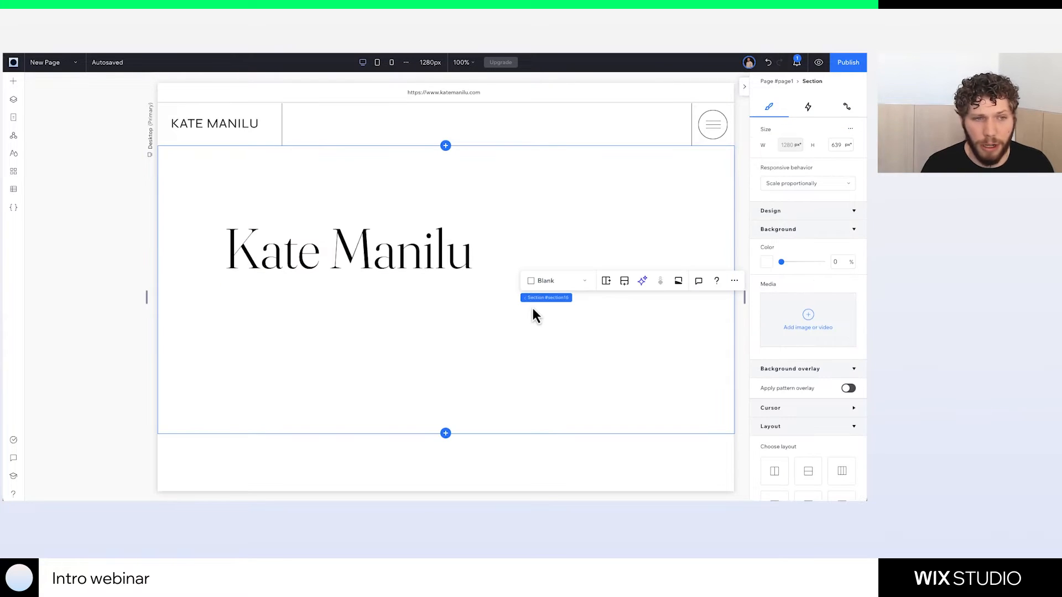
pyautogui.click(385, 235)
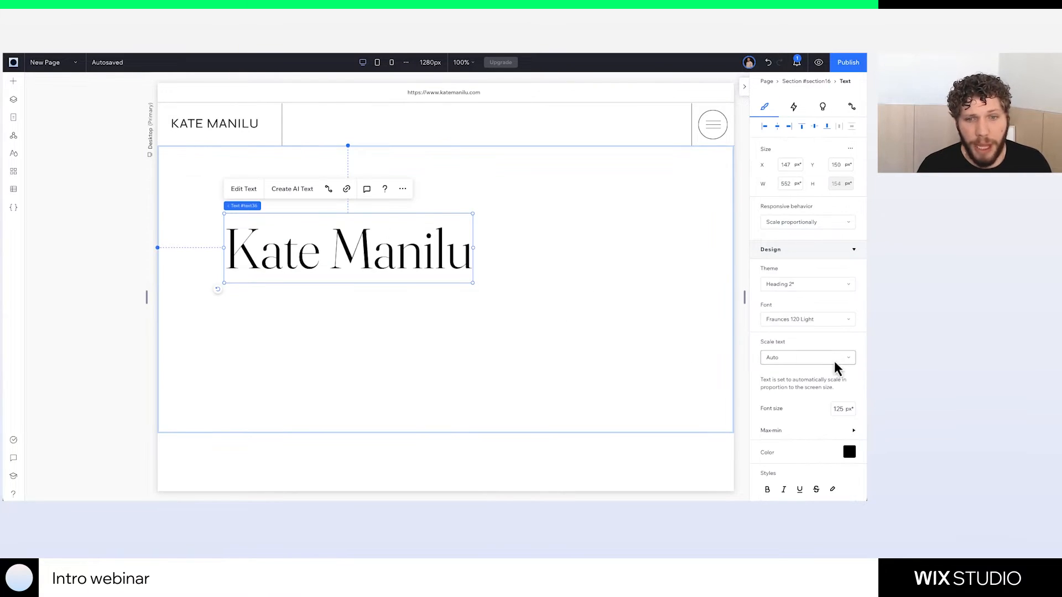
# Look through the title's size and text design settings and the editing size of the desktop breakpoint
pyautogui.scroll(-1, 838, 384)
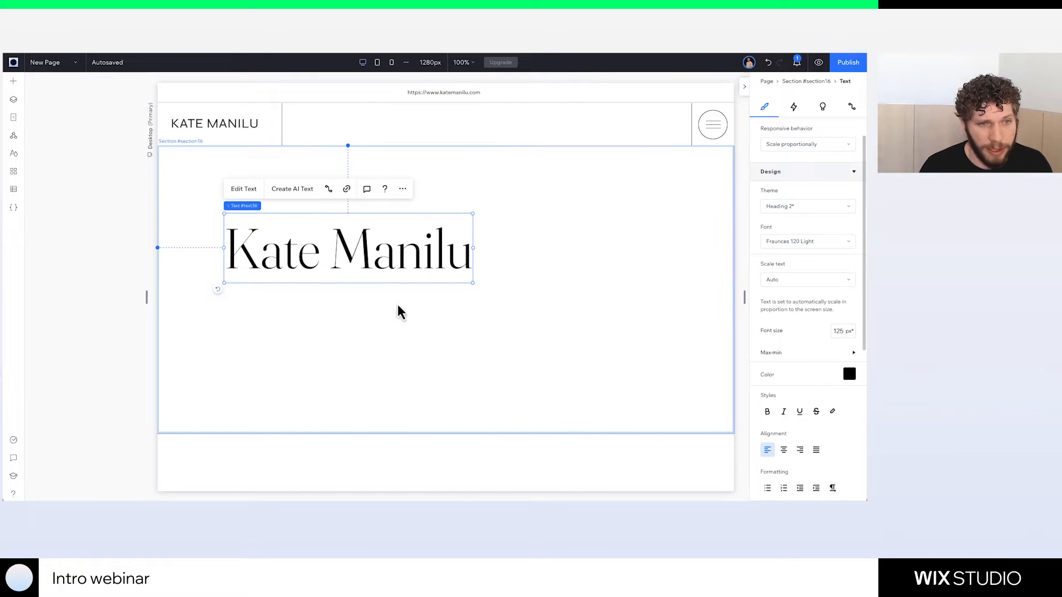
pyautogui.click(472, 284)
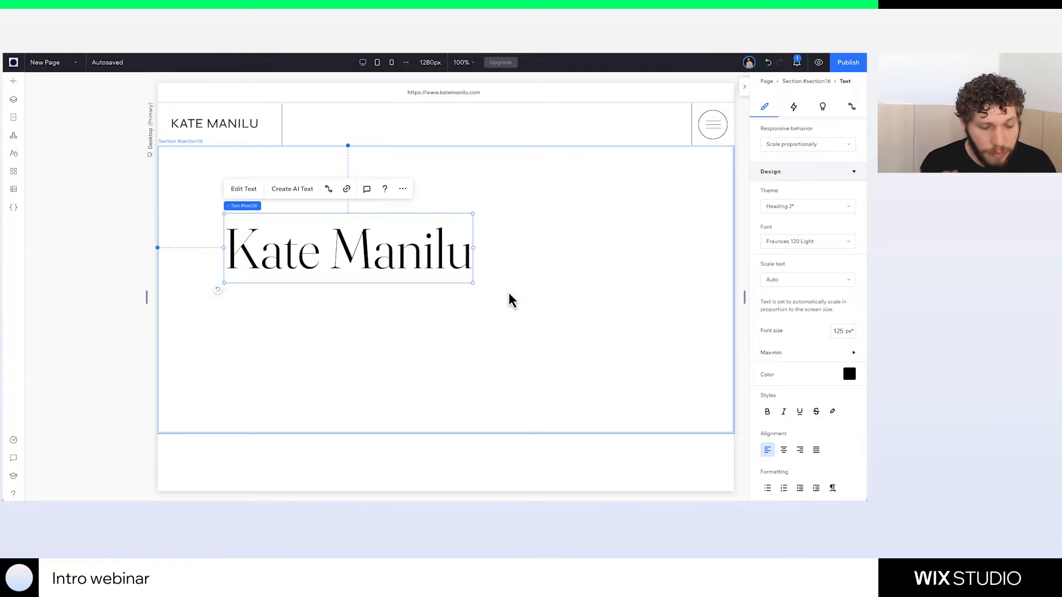
pyautogui.scroll(2, 805, 182)
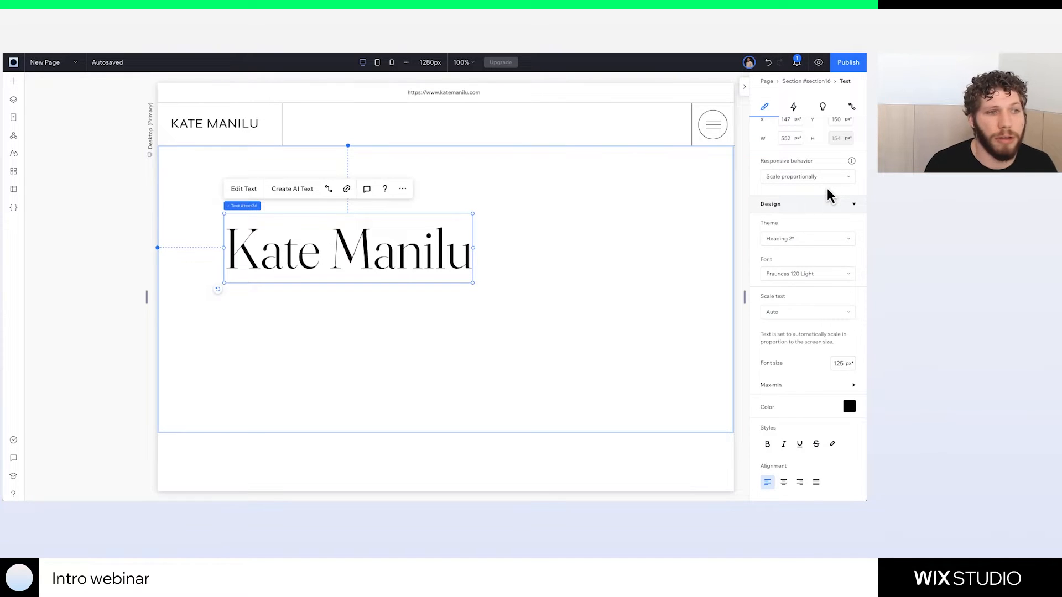
pyautogui.scroll(-4, 839, 312)
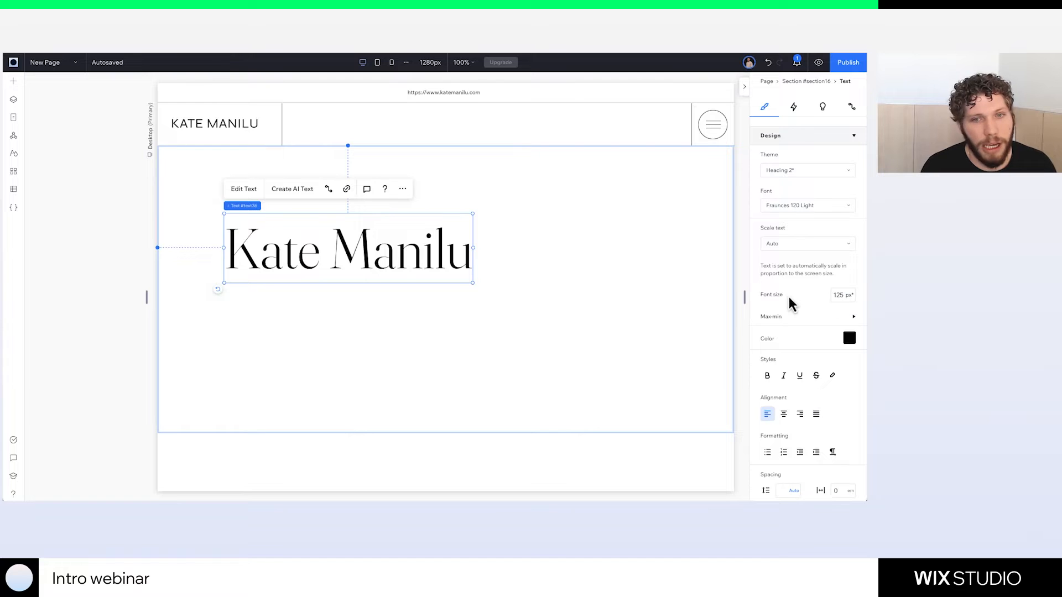
pyautogui.click(429, 65)
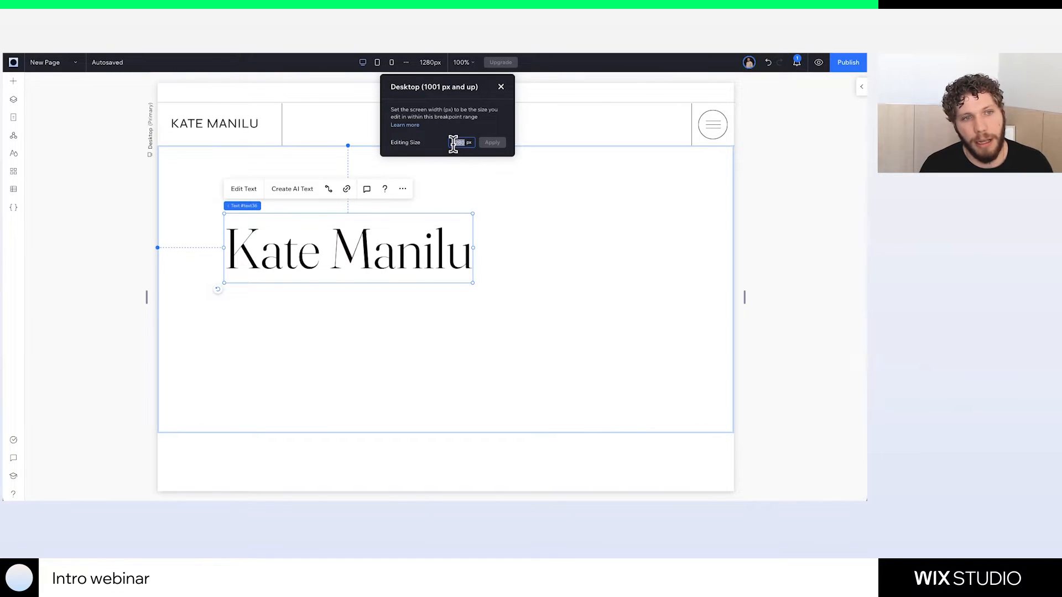
pyautogui.click(529, 238)
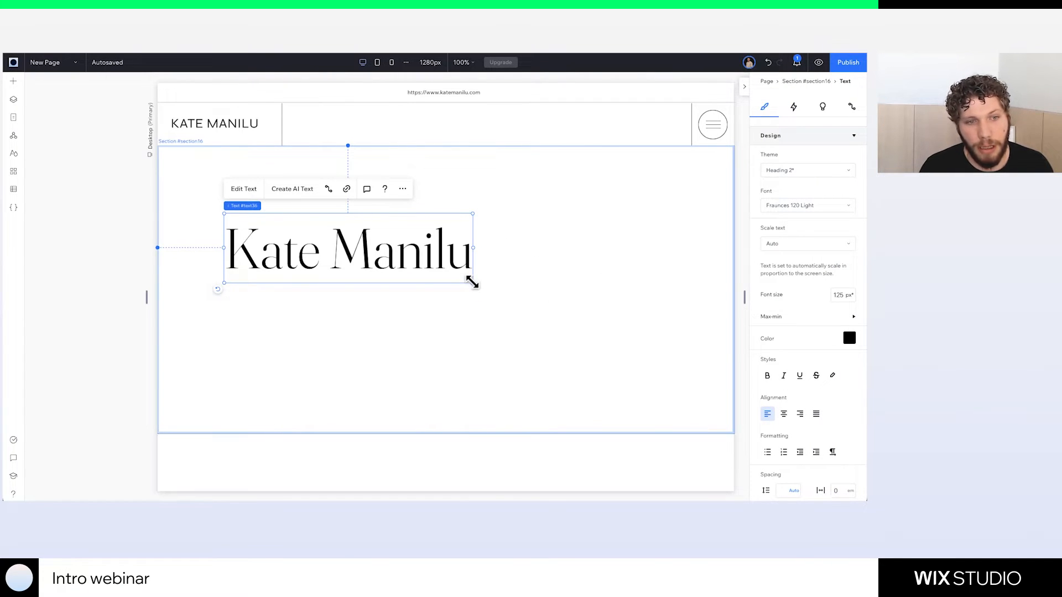
# Enlarge the title proportionally to about 641 px wide and move it flush with the section's left edge, at about Y 158
pyautogui.moveTo(471, 282); pyautogui.dragTo(508, 313)
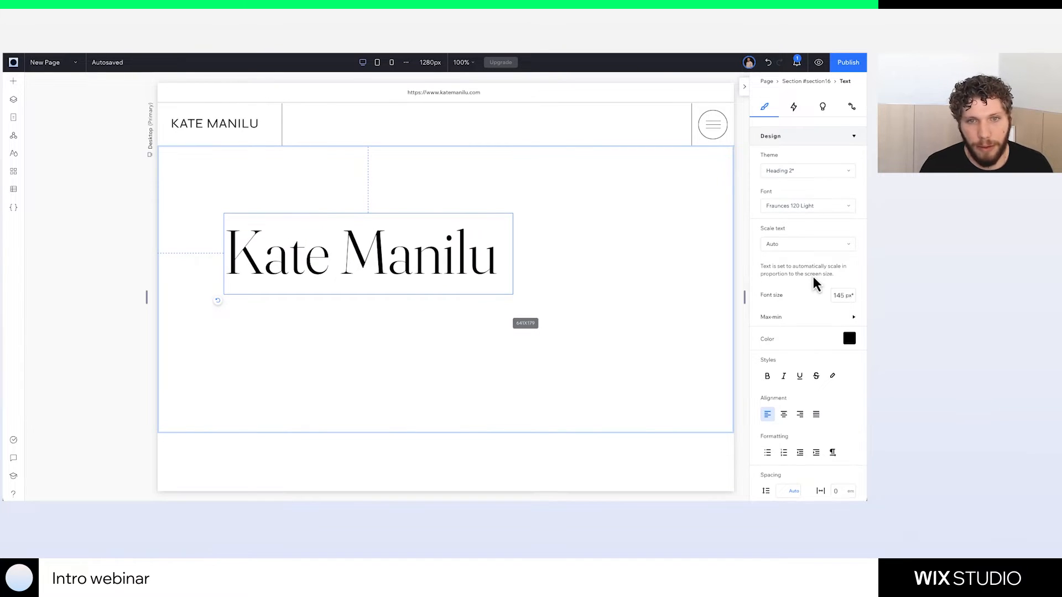
pyautogui.scroll(2, 813, 276)
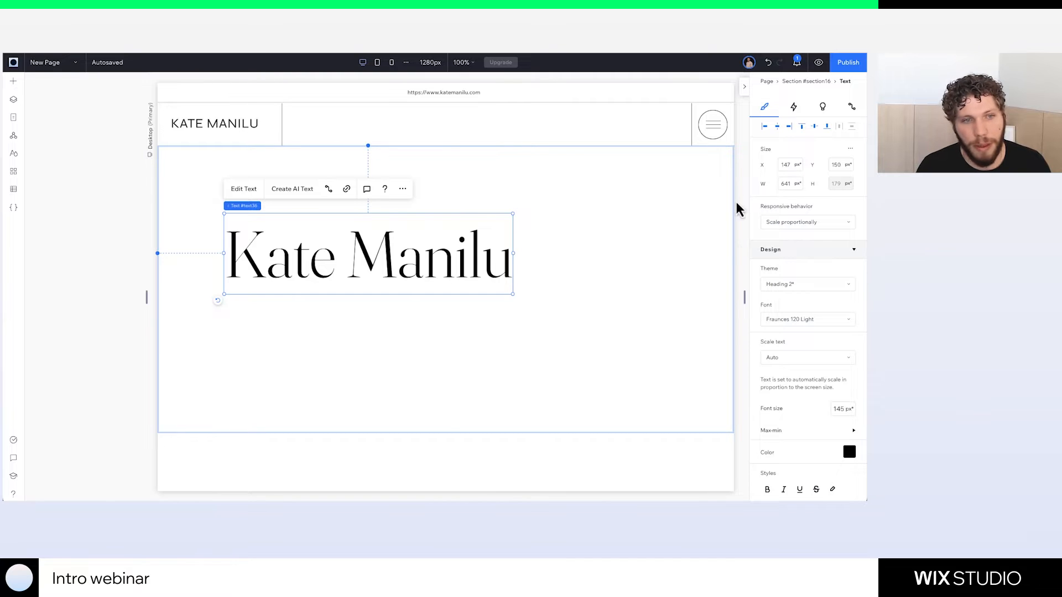
pyautogui.moveTo(408, 249); pyautogui.dragTo(344, 253)
# Set the title's width to 1280 px and check its percentage equivalent for the current canvas size
pyautogui.click(791, 184)
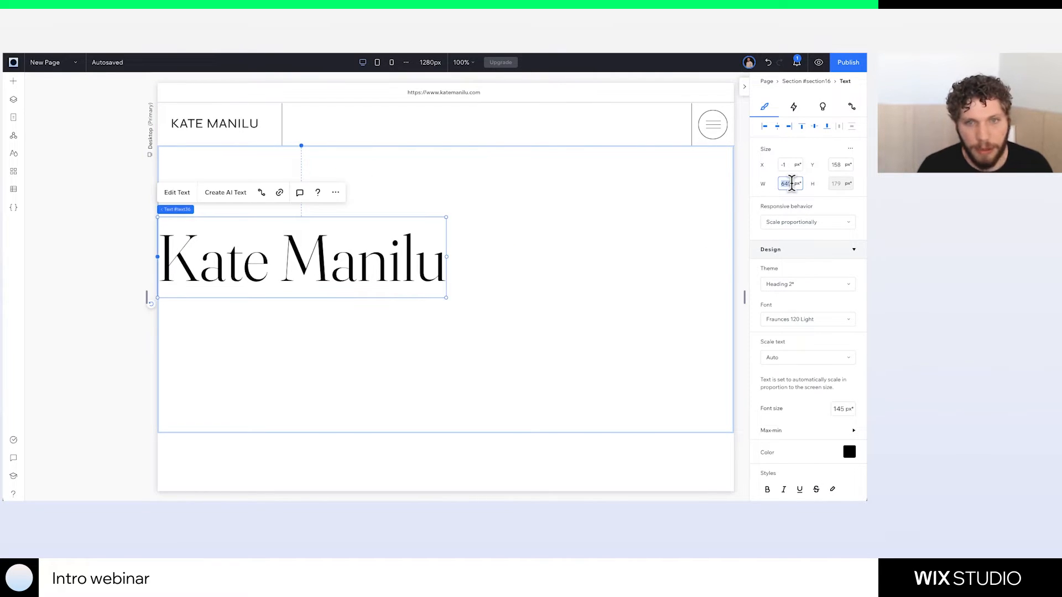
pyautogui.write('1280')
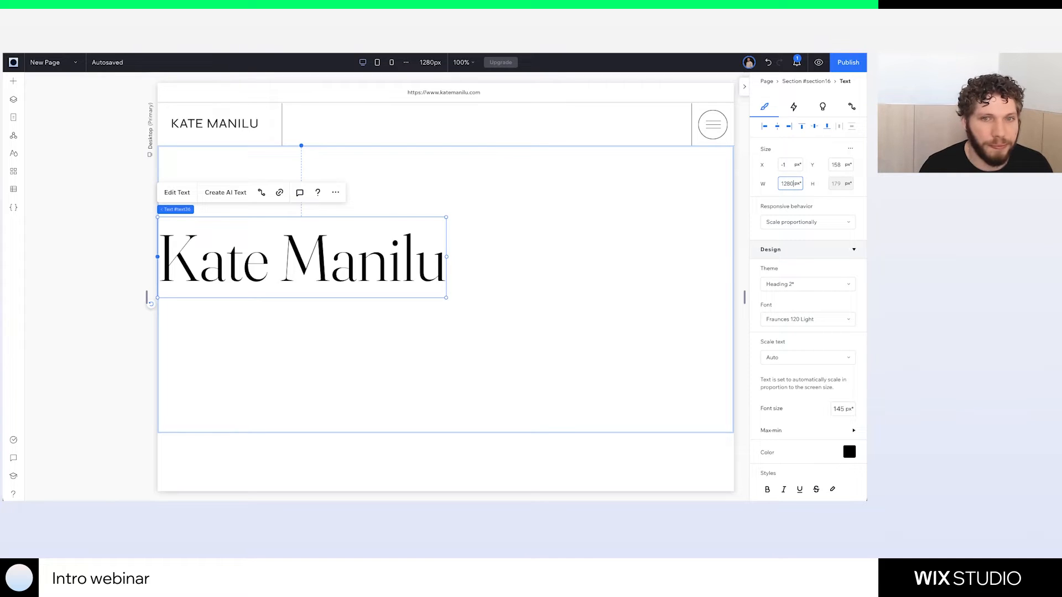
pyautogui.press('Return')
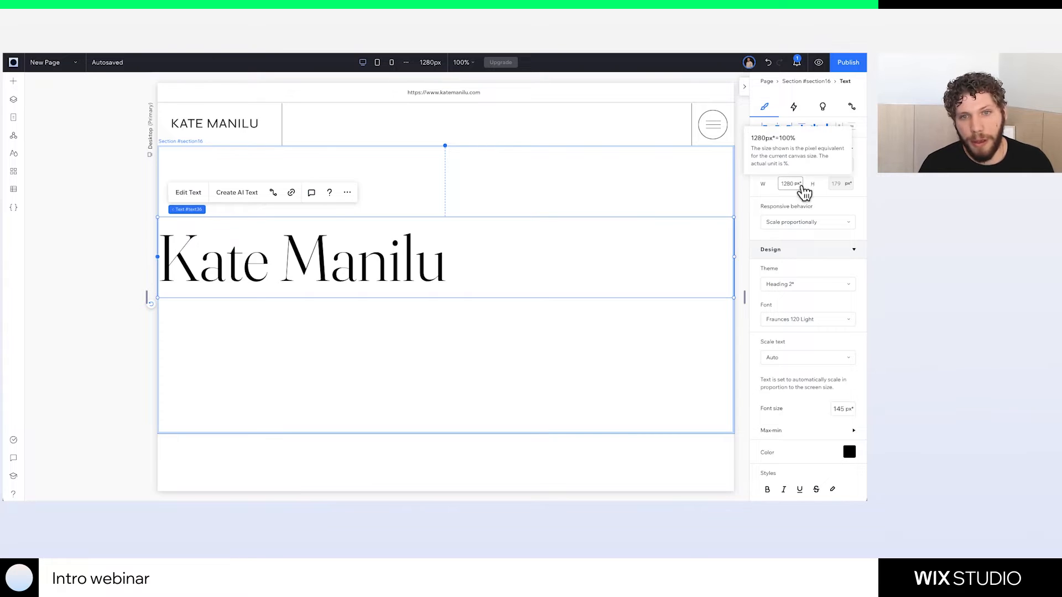
pyautogui.moveTo(802, 187)
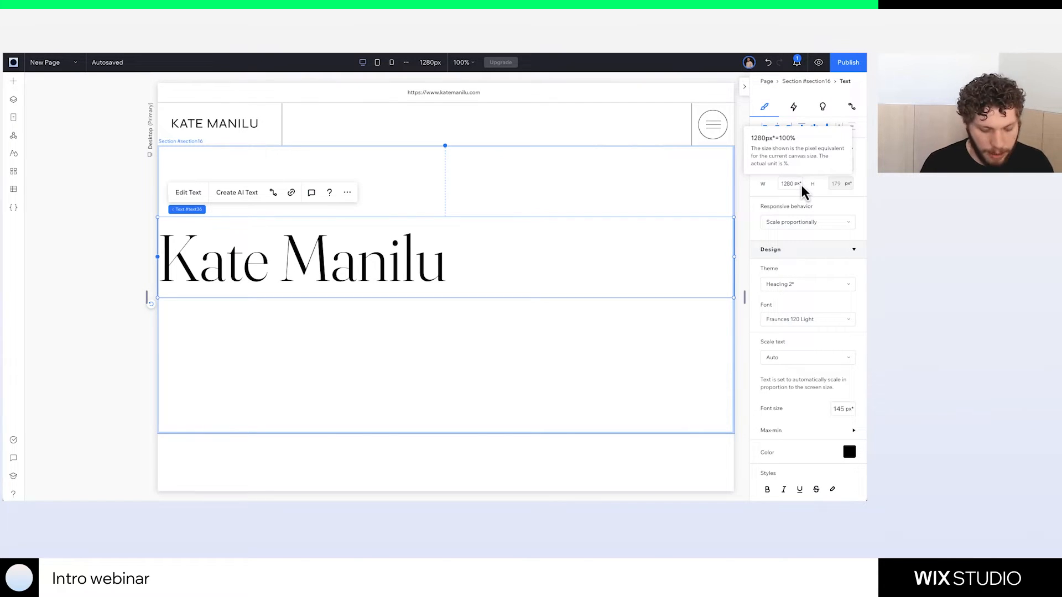
# Undo the title's last width change and move the title away from the section's left edge to about X 127 px
pyautogui.hotkey('ctrl', 'z')
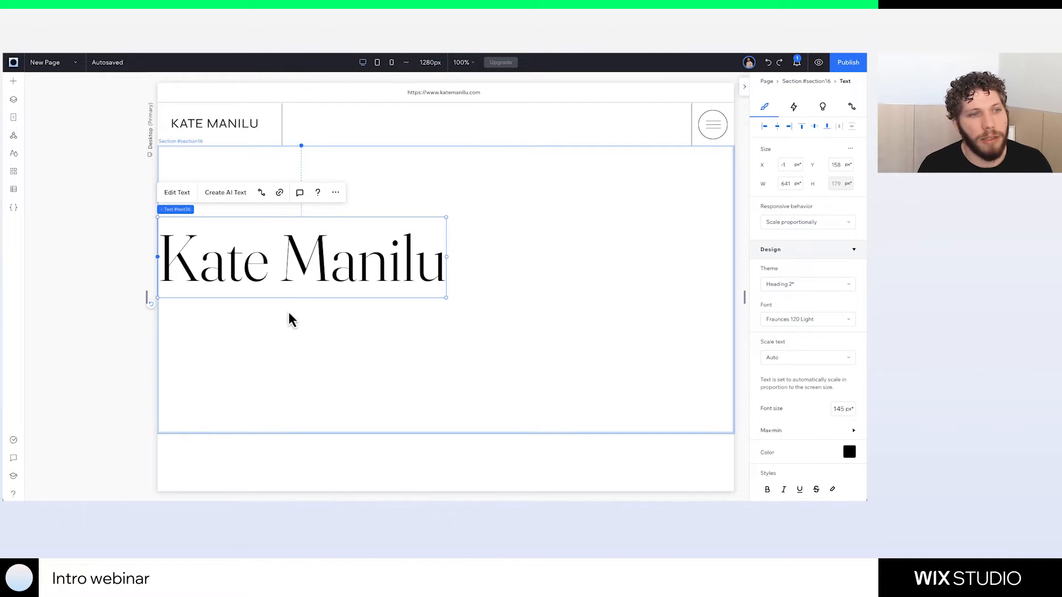
pyautogui.moveTo(293, 264); pyautogui.dragTo(354, 273)
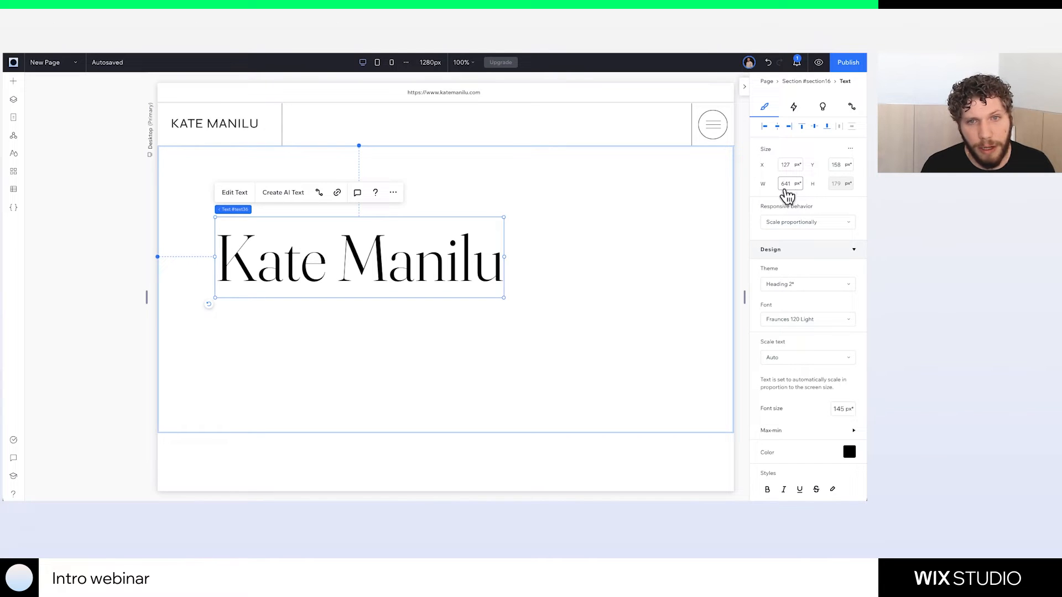
# Set the desktop breakpoint's editing size to 1001 px
pyautogui.click(430, 63)
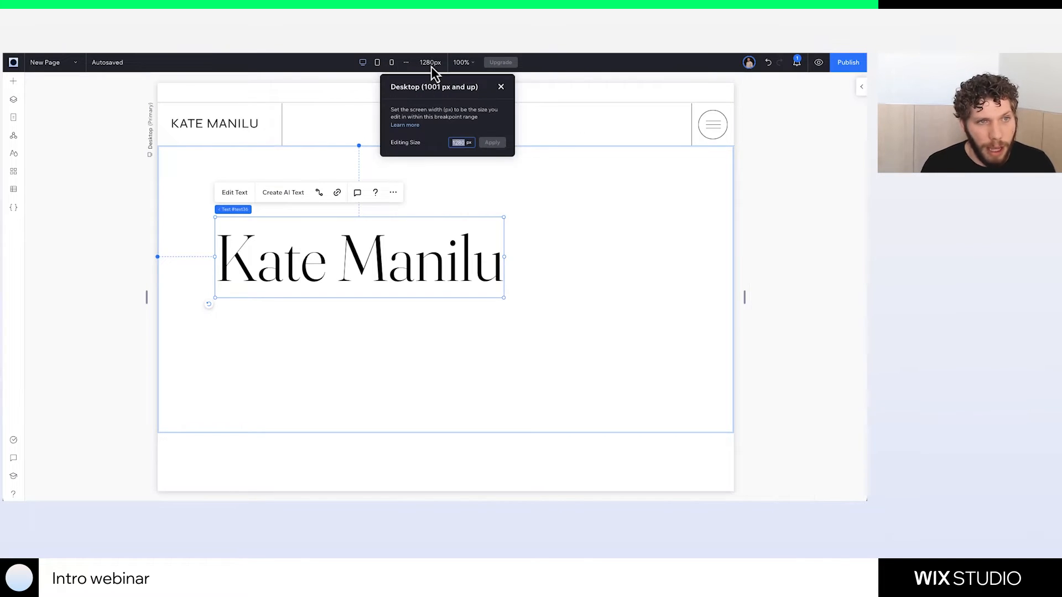
pyautogui.write('1001')
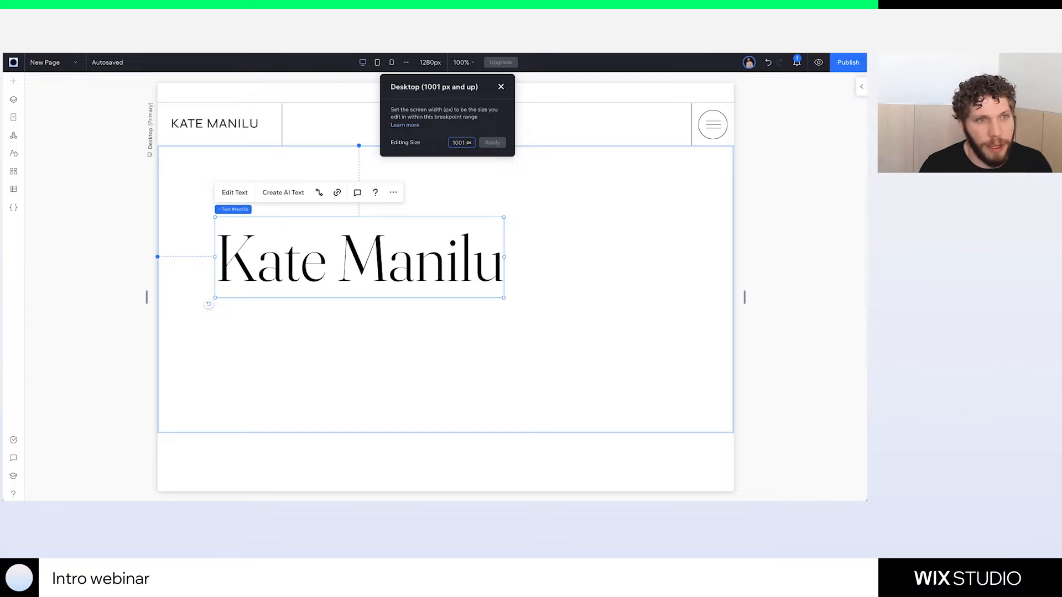
pyautogui.press('Return')
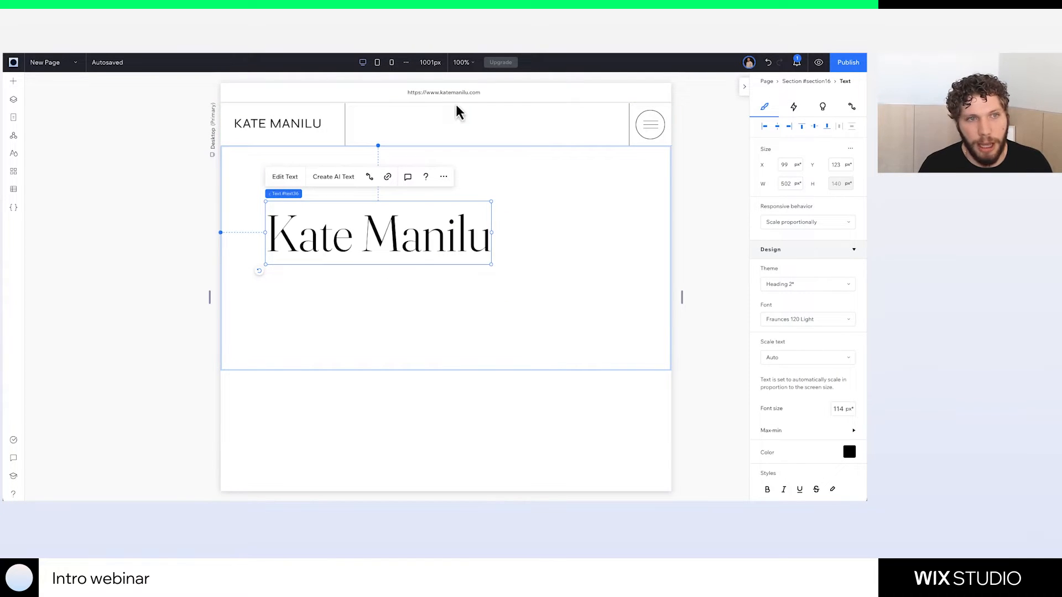
# Restore the desktop breakpoint's editing size to 1280 px
pyautogui.click(429, 63)
pyautogui.write('1')
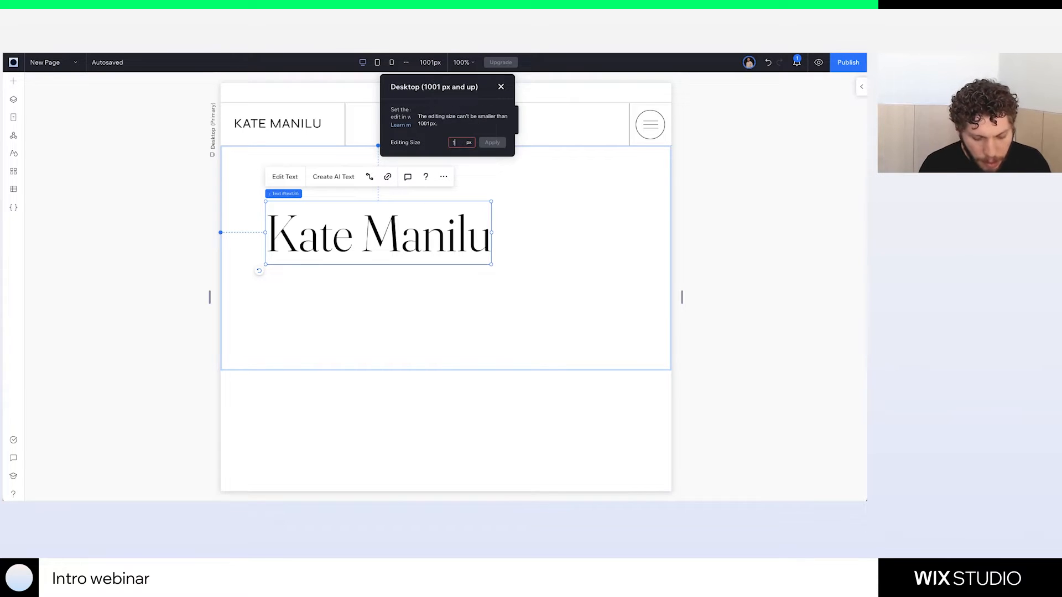
pyautogui.write('280')
pyautogui.press('Return')
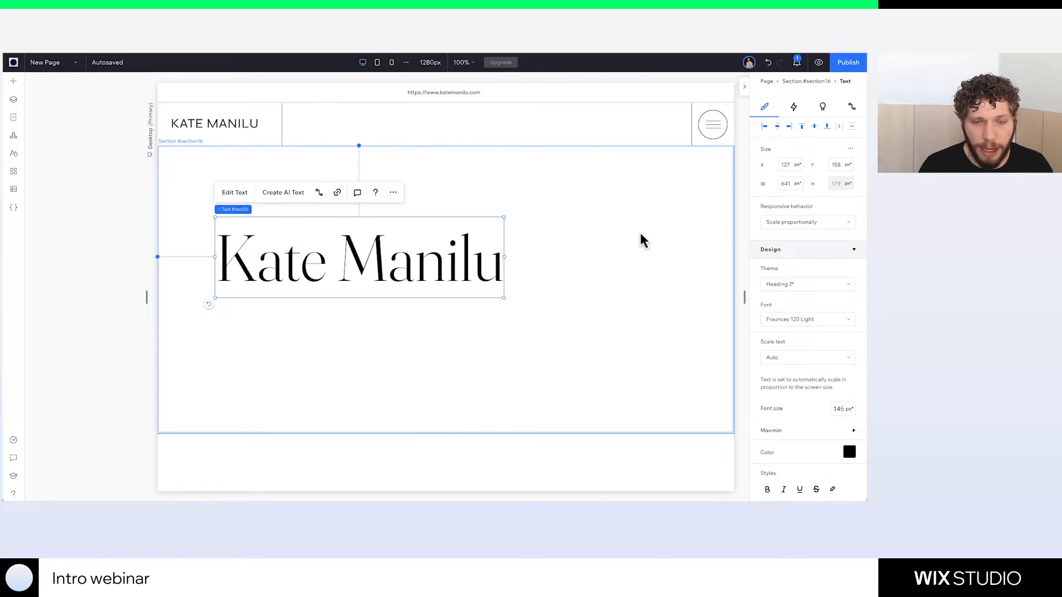
# Turn on advanced sizing for the title to view its width, height, minimum and maximum settings, and turn it off again
pyautogui.click(852, 151)
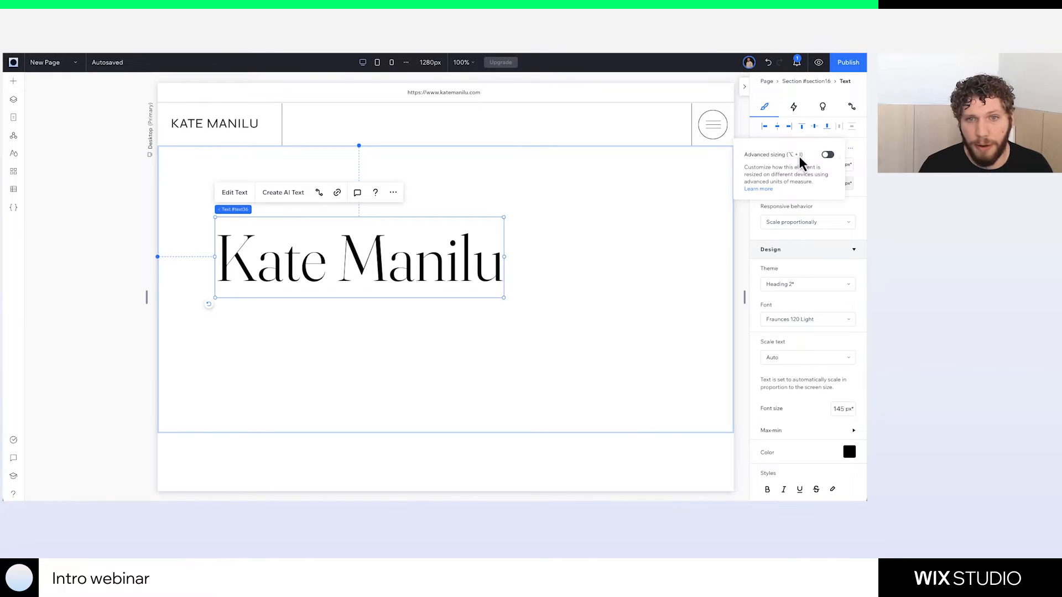
pyautogui.click(827, 155)
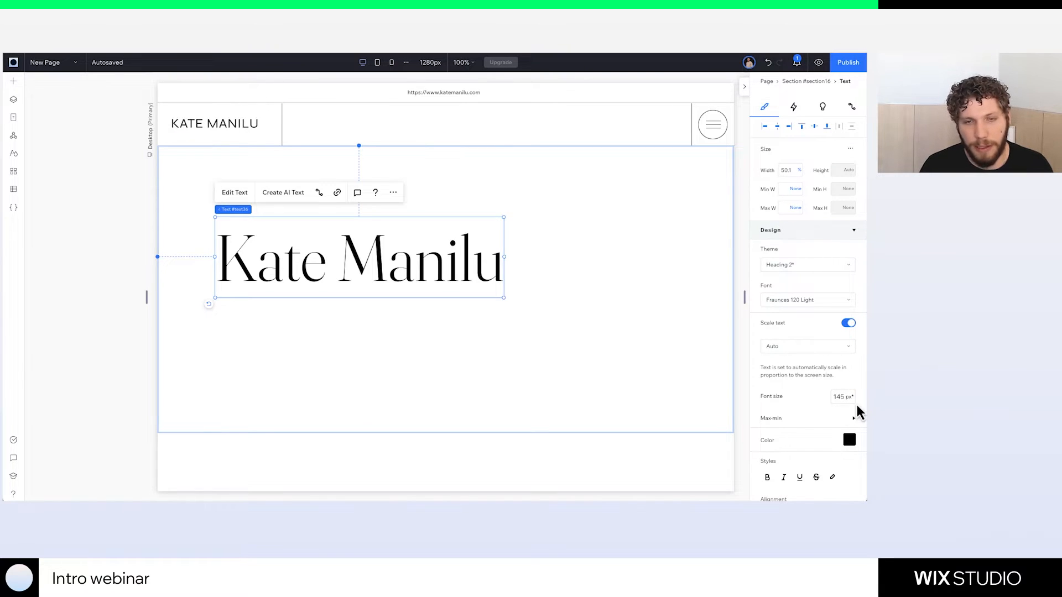
pyautogui.click(852, 149)
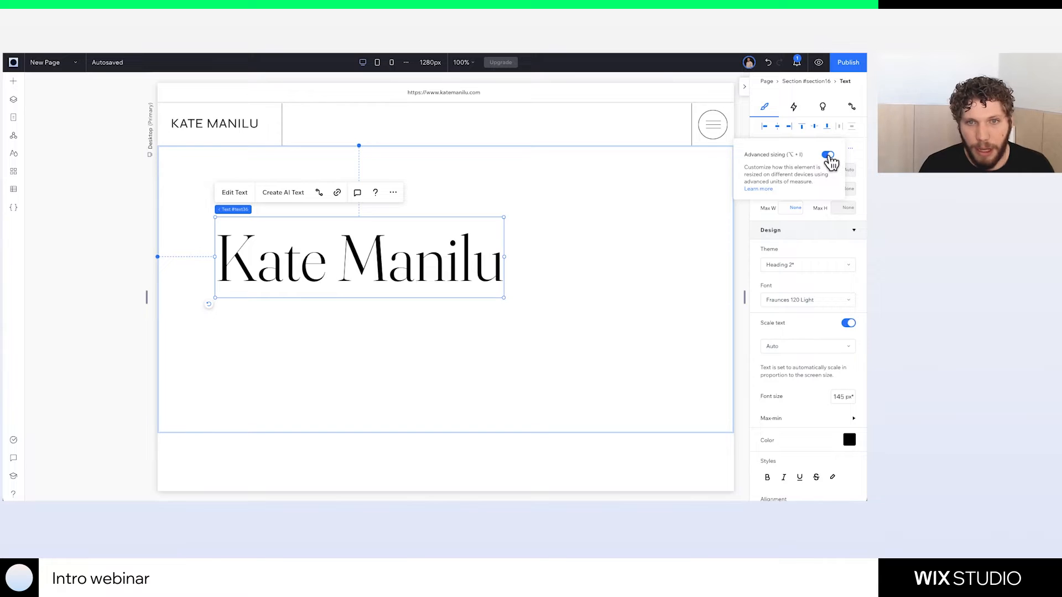
pyautogui.click(828, 156)
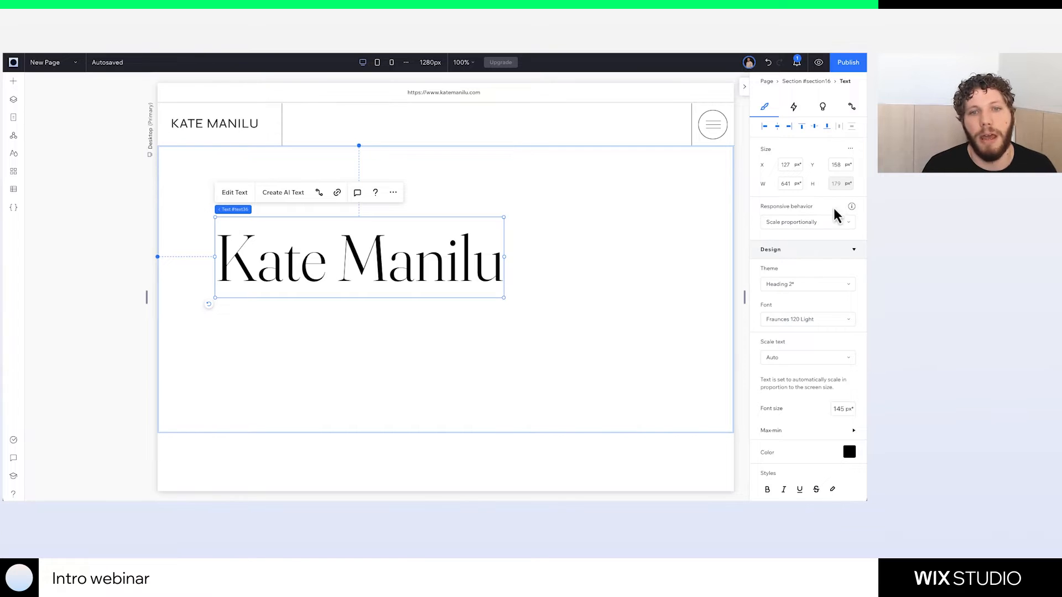
# Examine the title's responsive behavior options, text scaling choices, and its docking, margin and padding settings
pyautogui.click(815, 228)
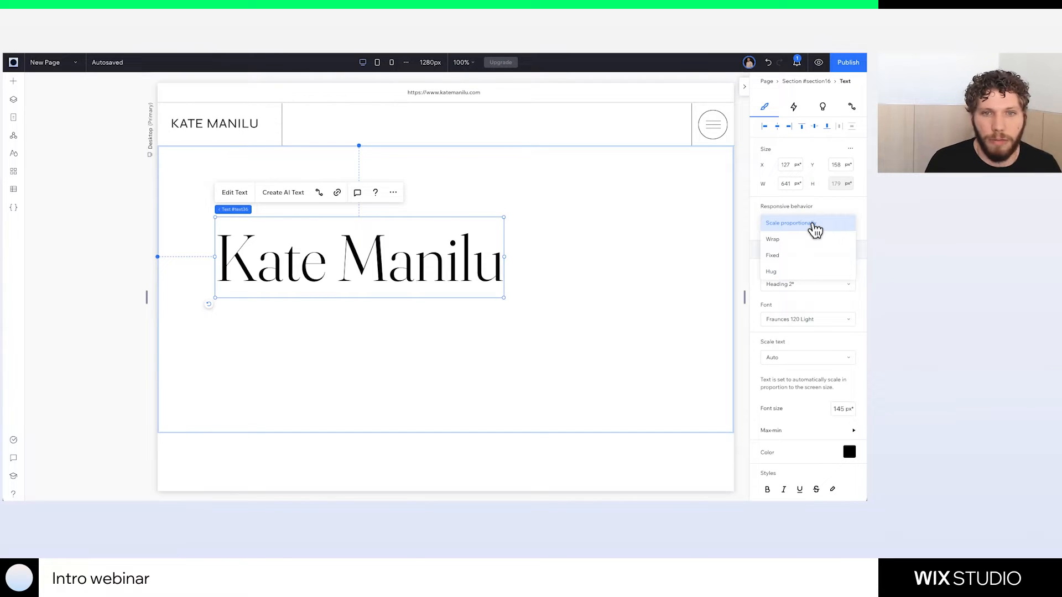
pyautogui.click(768, 172)
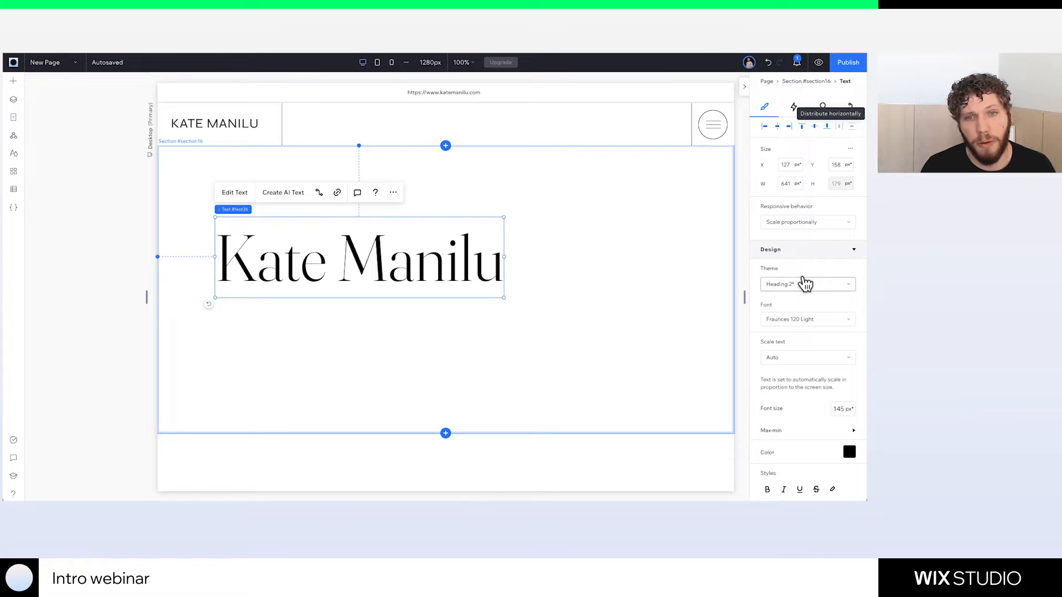
pyautogui.scroll(-5, 805, 282)
pyautogui.scroll(-2, 805, 279)
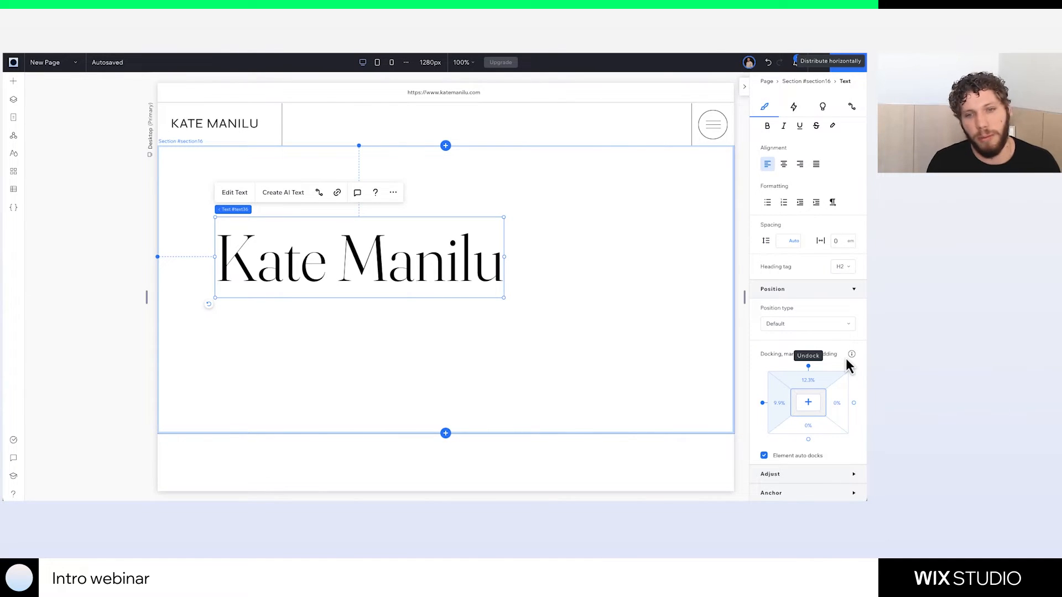
pyautogui.scroll(6, 831, 364)
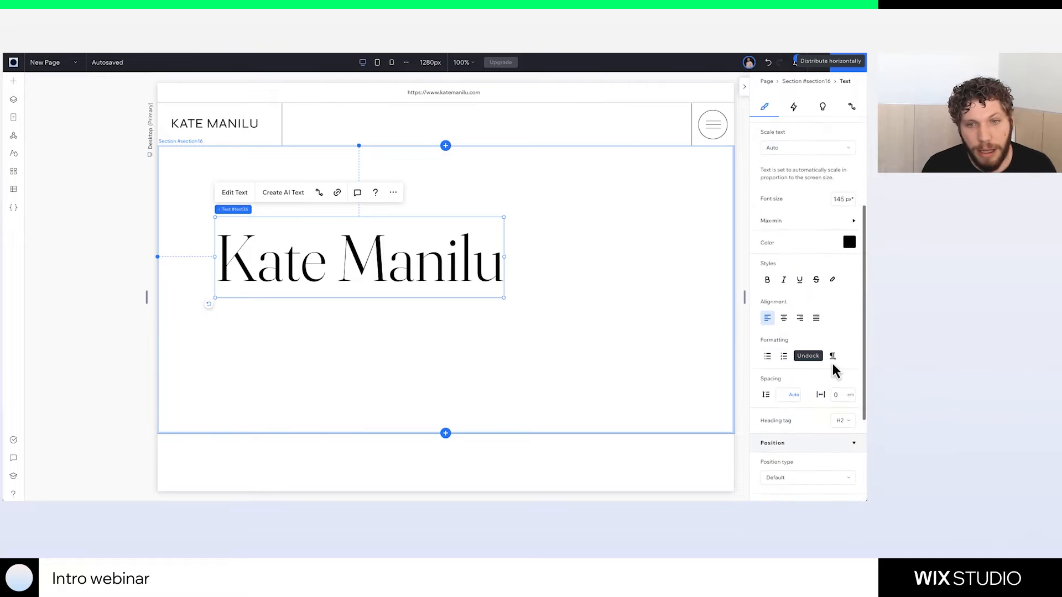
pyautogui.click(832, 356)
pyautogui.scroll(-1, 831, 357)
pyautogui.scroll(-2, 835, 360)
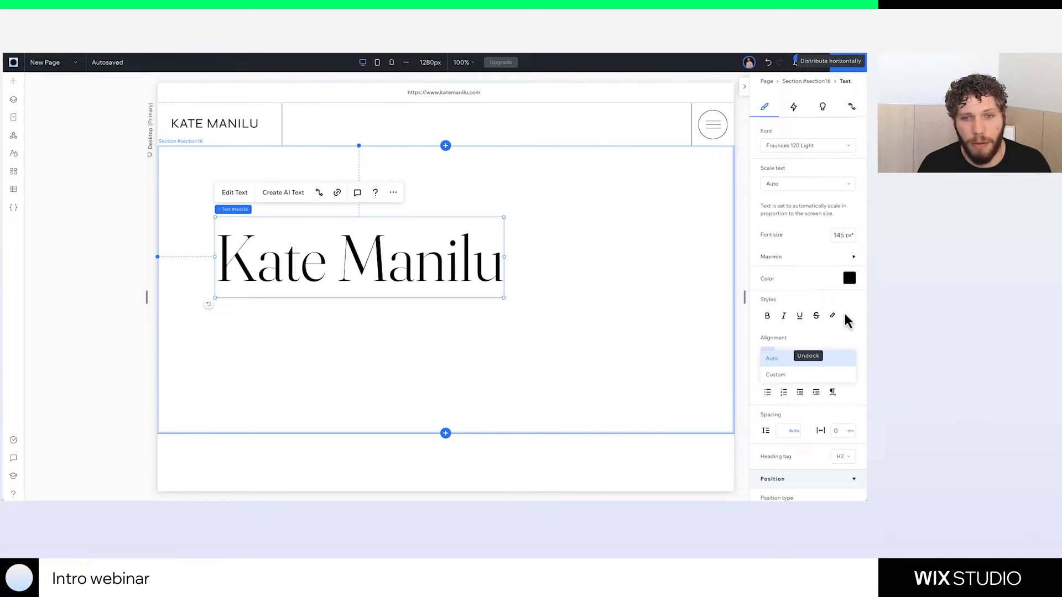
pyautogui.scroll(4, 847, 343)
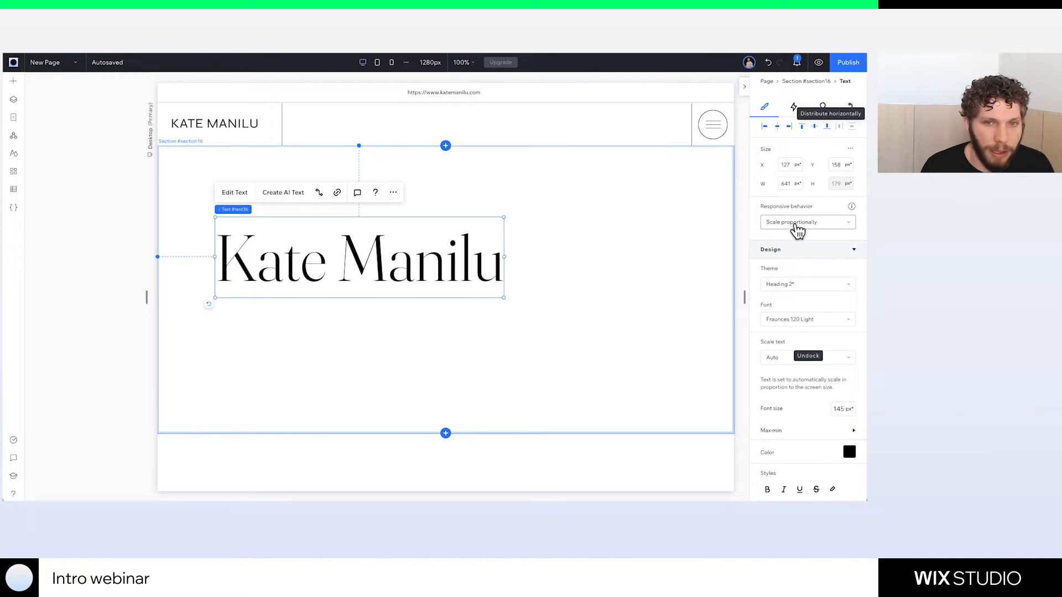
pyautogui.click(797, 231)
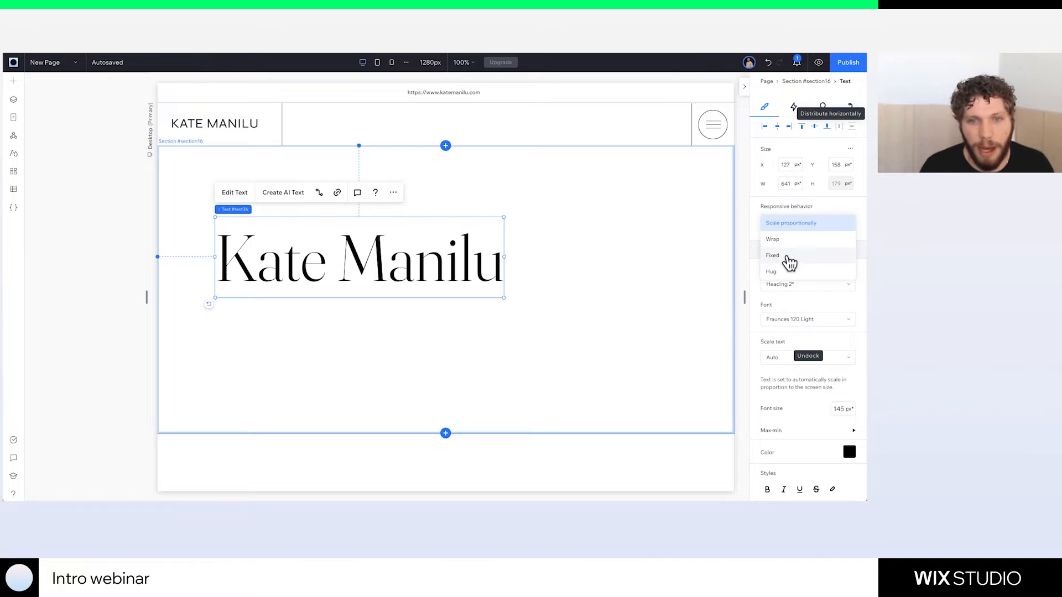
pyautogui.click(822, 215)
pyautogui.scroll(-5, 822, 214)
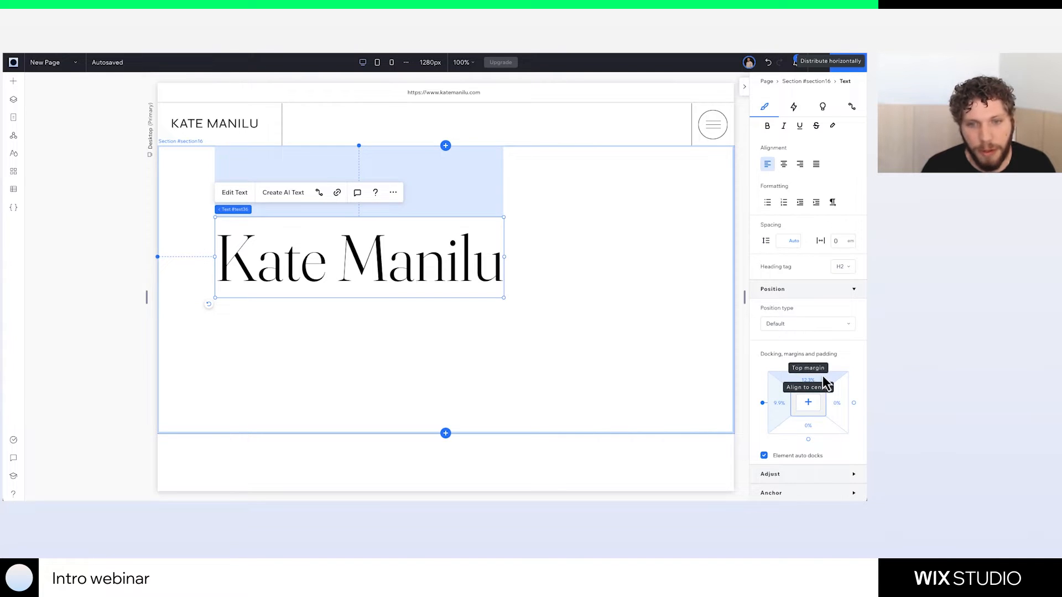
# Set the title's responsive behavior to Fixed and review its text and docking settings
pyautogui.scroll(5, 810, 335)
pyautogui.click(814, 224)
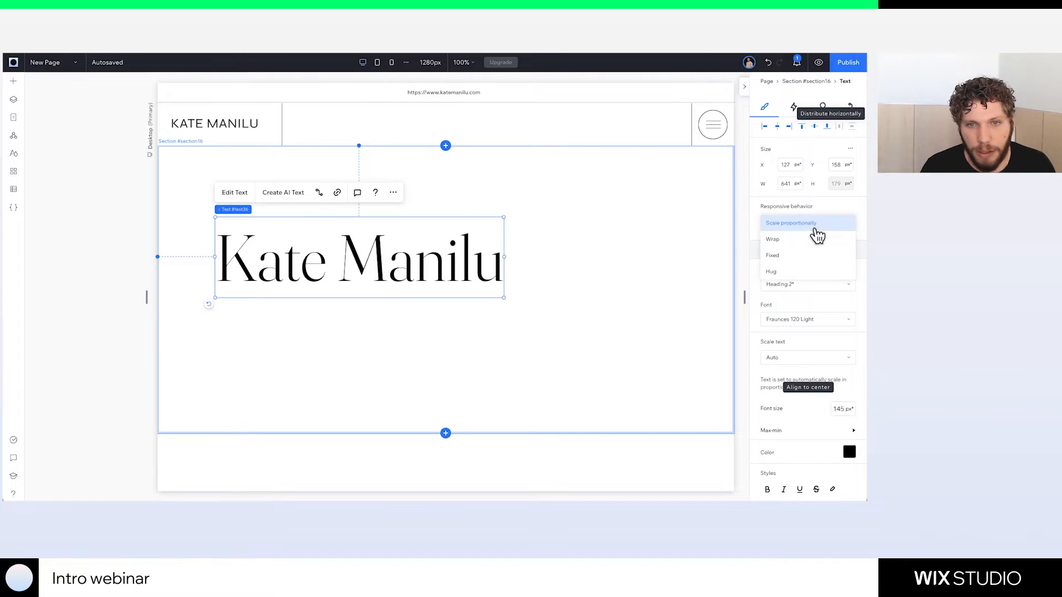
pyautogui.click(789, 256)
pyautogui.scroll(-7, 807, 279)
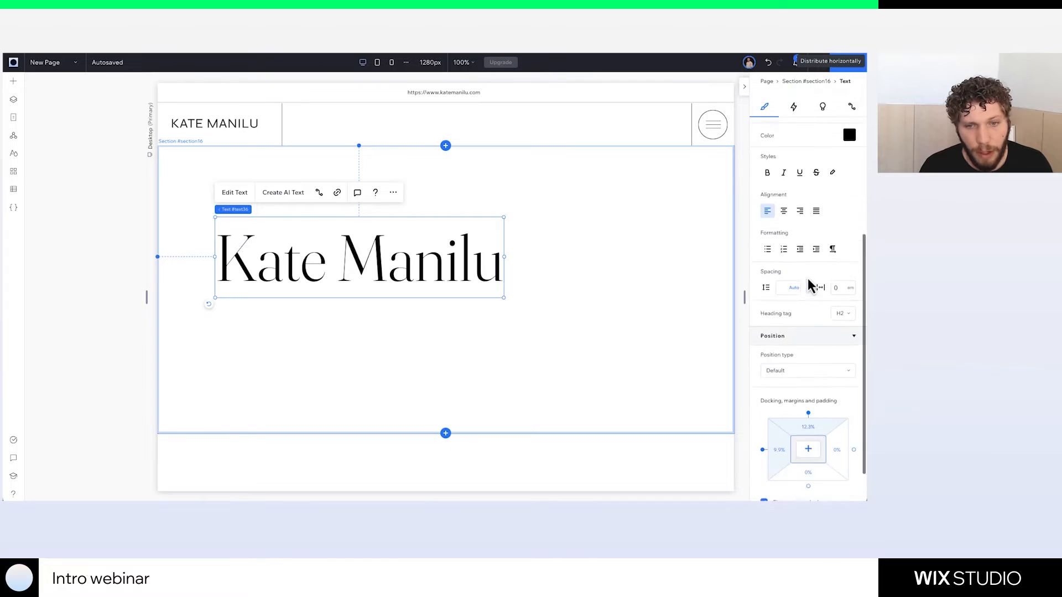
pyautogui.scroll(7, 830, 346)
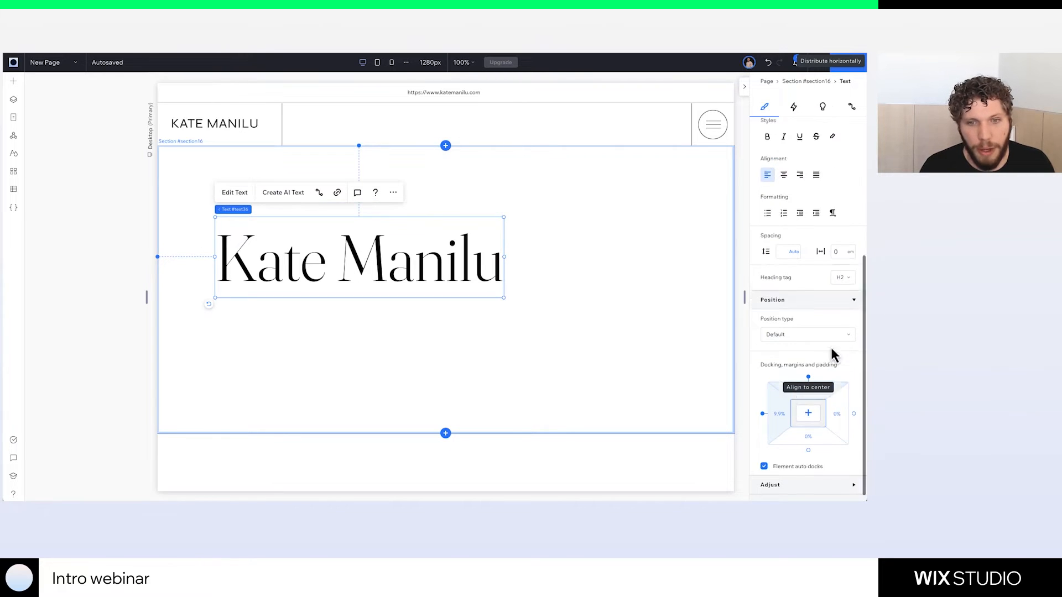
# Return the title's responsive behavior to Scale proportionally and review its docking and margin settings
pyautogui.click(805, 223)
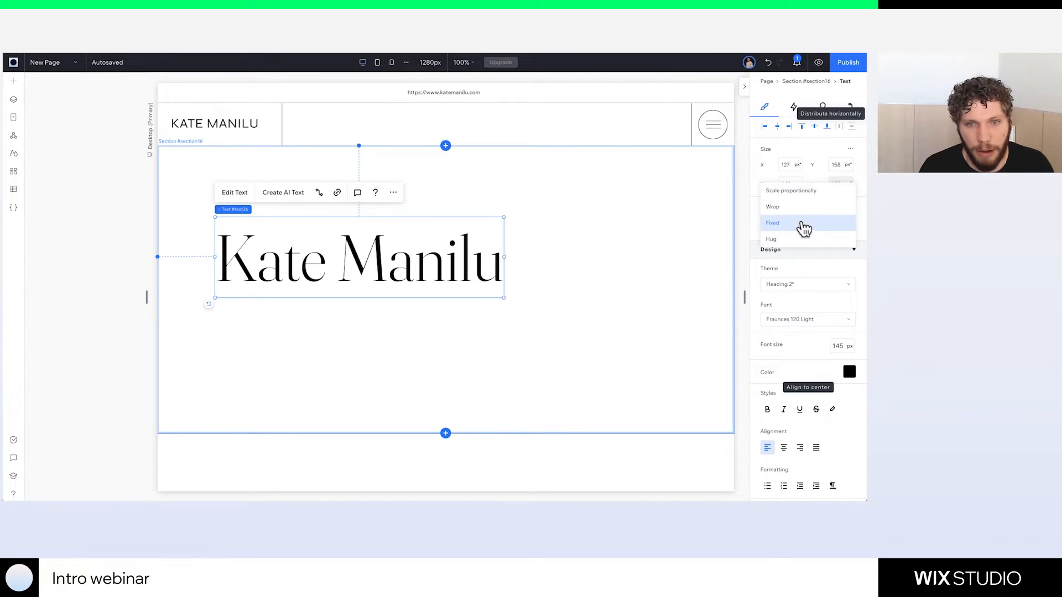
pyautogui.click(802, 200)
pyautogui.scroll(-5, 808, 252)
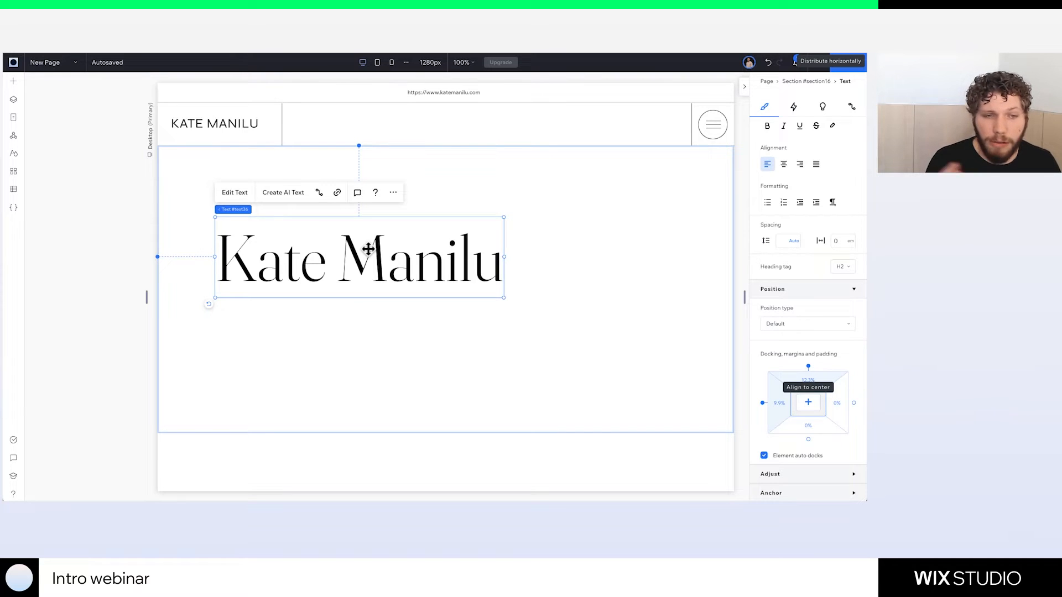
pyautogui.scroll(6, 821, 226)
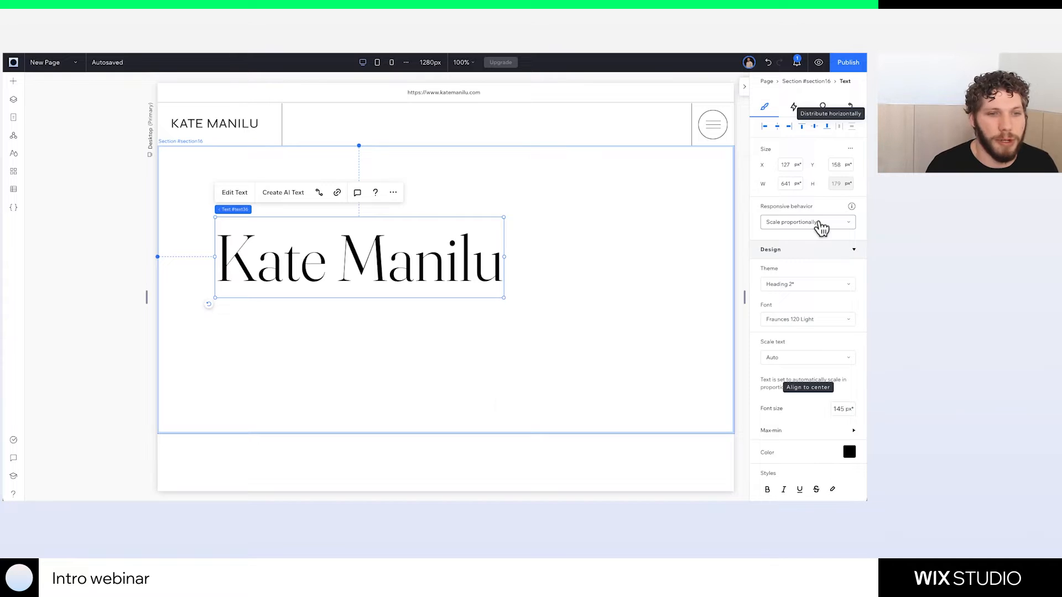
# Extend the blank section below the header to about 871 px high
pyautogui.click(500, 398)
pyautogui.moveTo(410, 433); pyautogui.dragTo(411, 497)
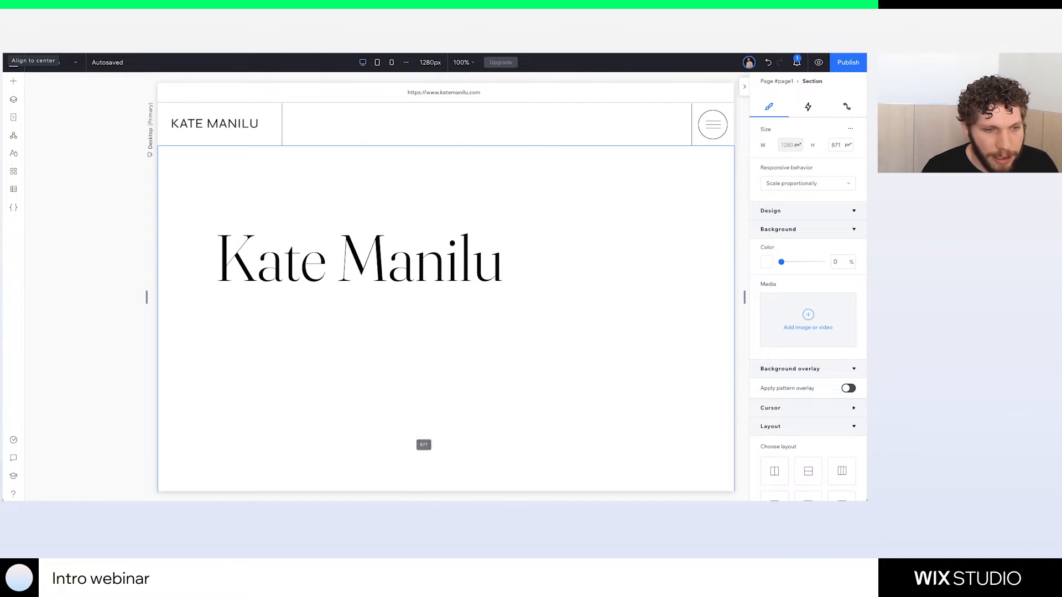
# Duplicate the title and place the copy beneath the original at about X 113, Y 345 px
pyautogui.click(422, 260)
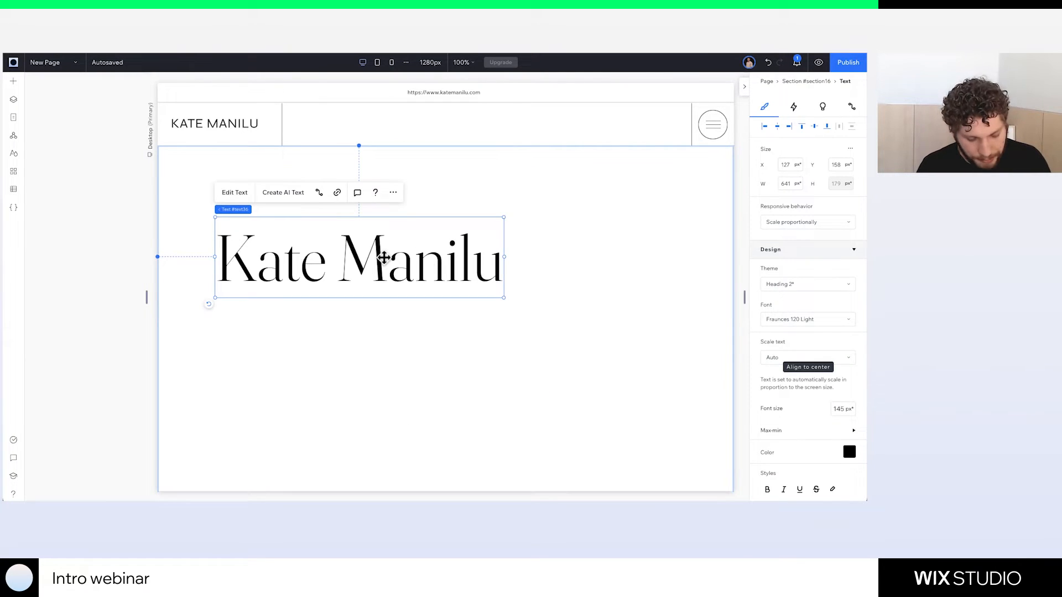
pyautogui.hotkey('ctrl', 'v')
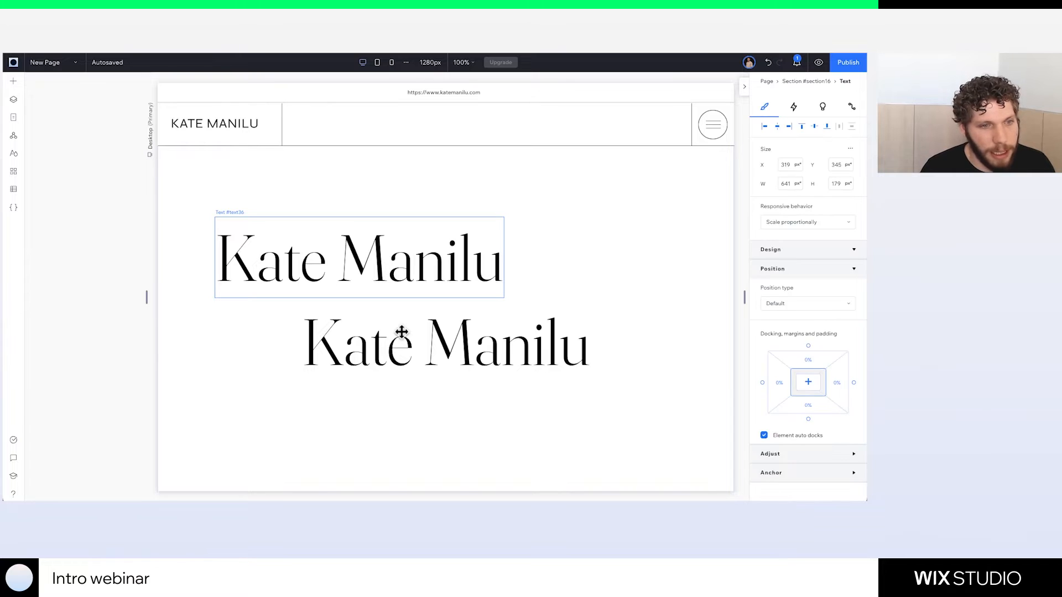
pyautogui.moveTo(324, 330); pyautogui.dragTo(232, 330)
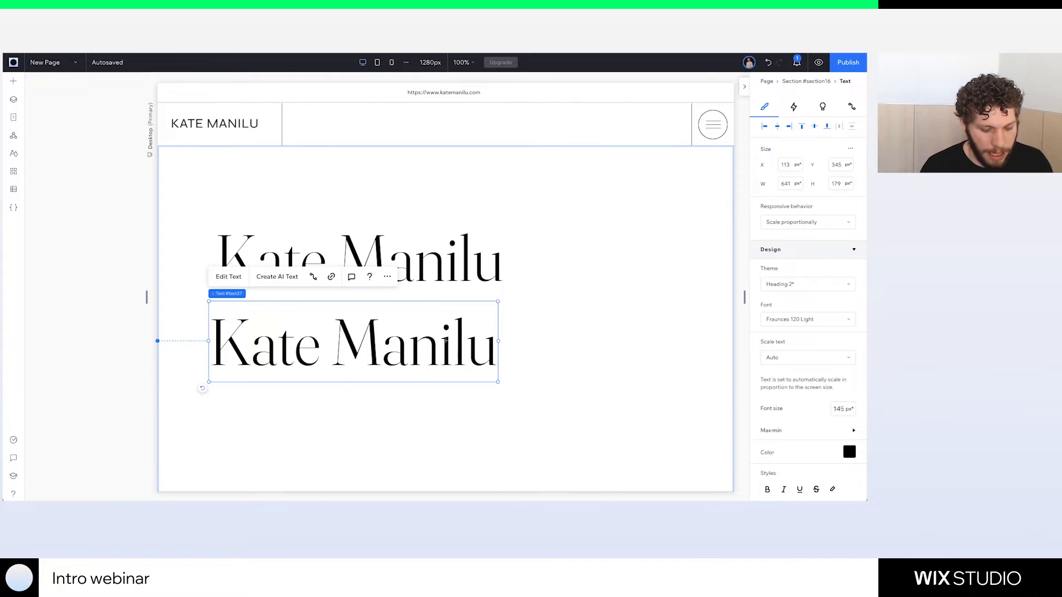
# Replace the duplicated title's text with the copied phrase "Paris based multi-skilled designer"
pyautogui.doubleClick(308, 354)
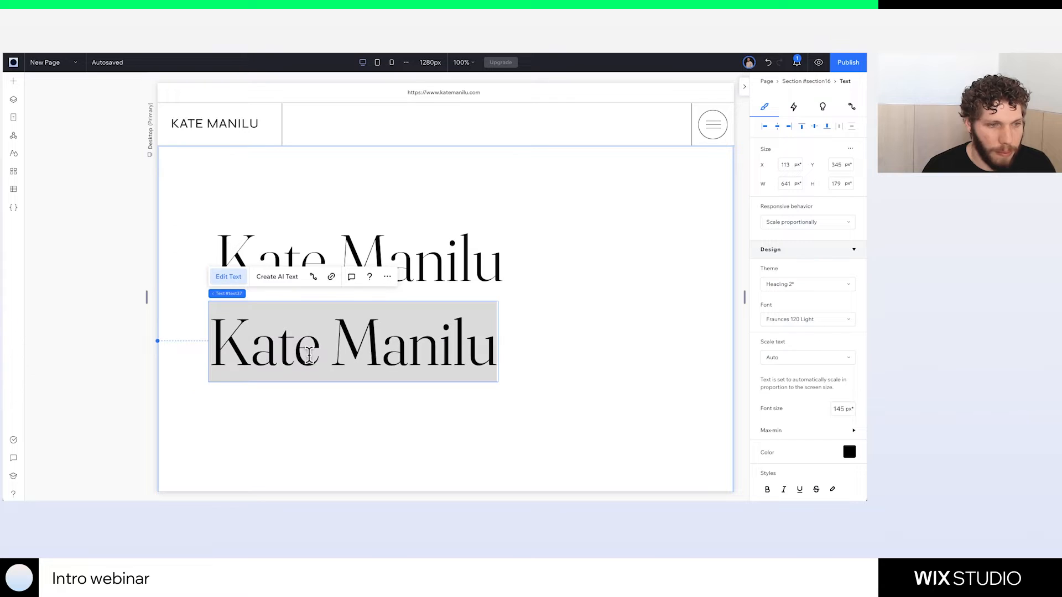
pyautogui.rightClick(309, 353)
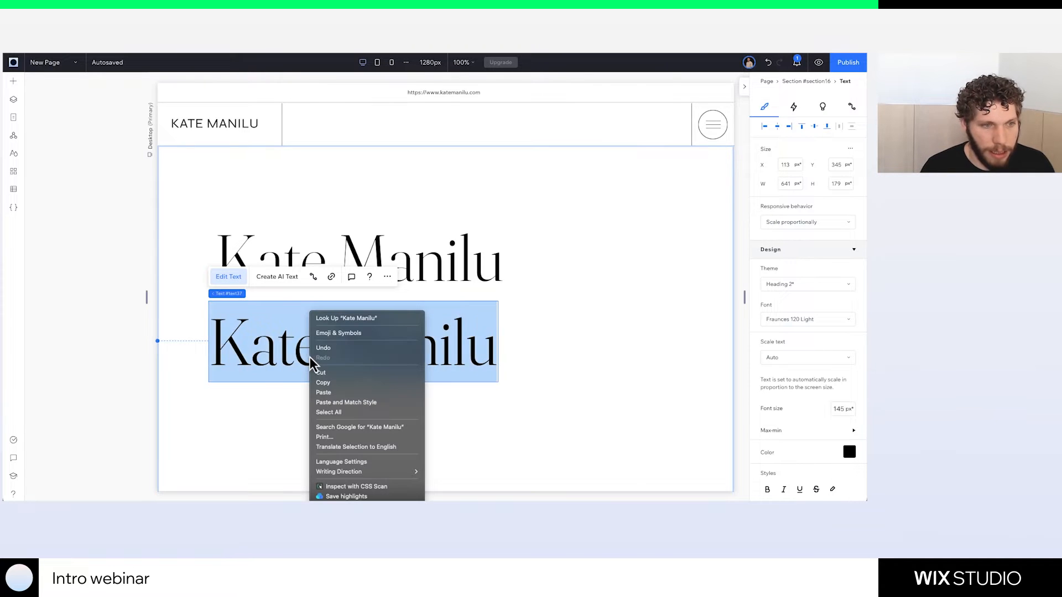
pyautogui.click(326, 397)
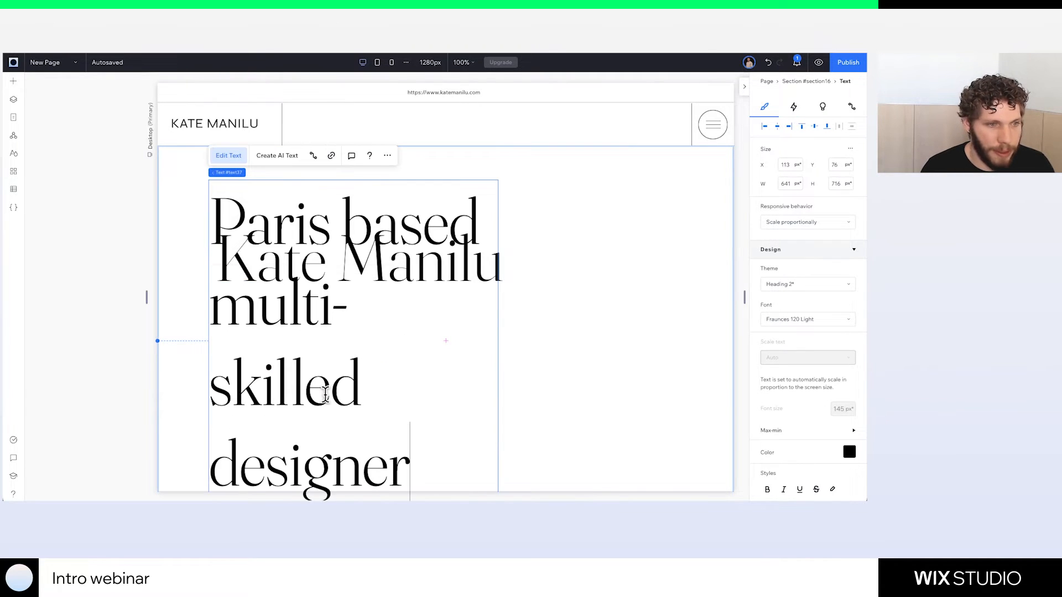
pyautogui.click(503, 349)
pyautogui.click(356, 356)
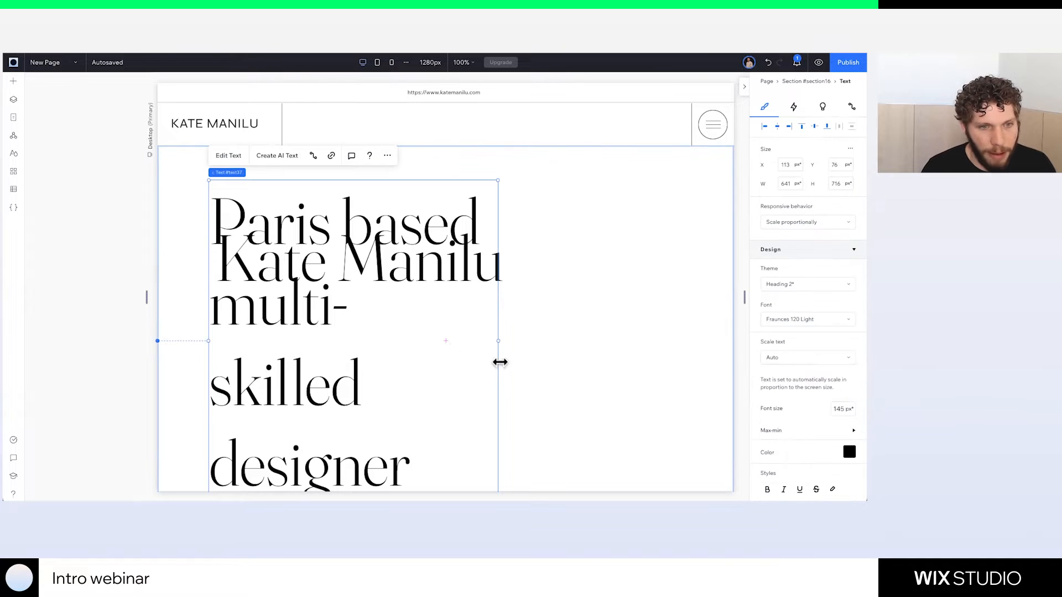
# Widen the tagline's text box to fit two lines, scale it down to about 334 px wide, and place it under the title
pyautogui.moveTo(497, 339); pyautogui.dragTo(740, 310)
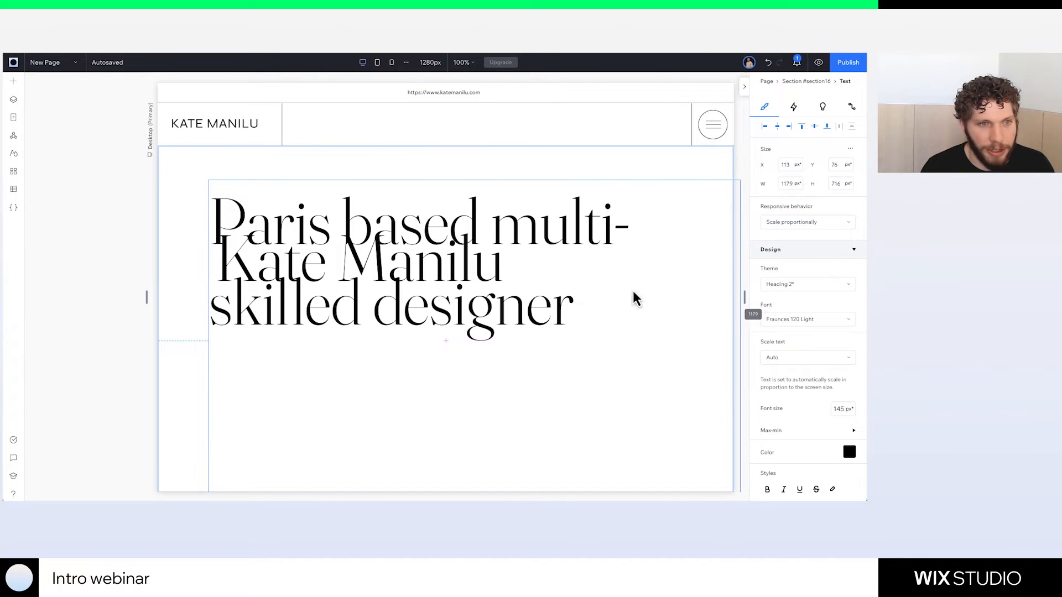
pyautogui.moveTo(415, 343); pyautogui.dragTo(380, 370)
pyautogui.moveTo(703, 448); pyautogui.dragTo(322, 347)
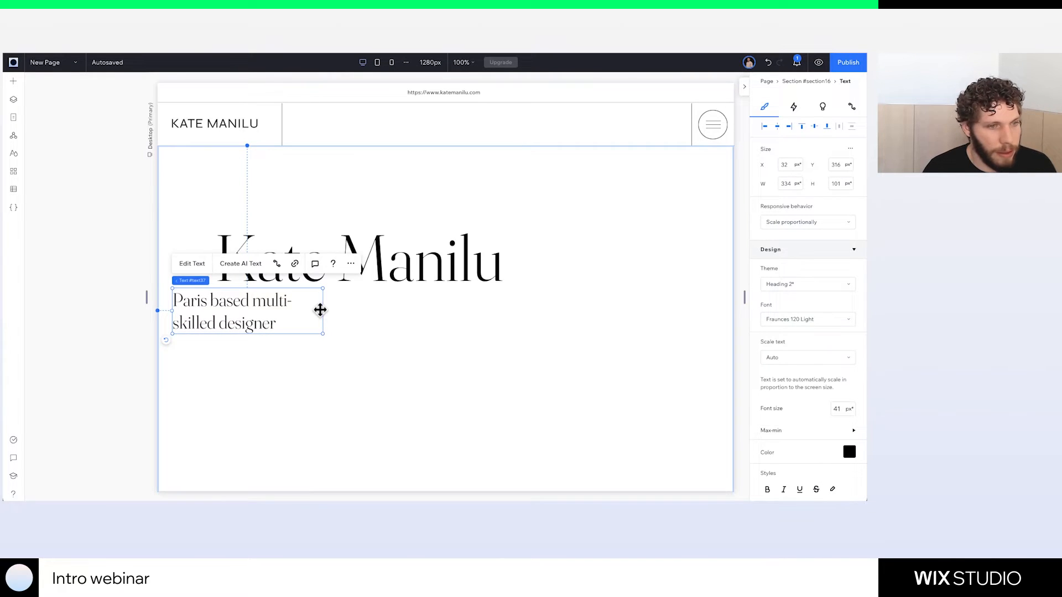
# Place the tagline on one line at about X 127, Y 321 px and fit its box using Hug, restoring Scale proportionally
pyautogui.moveTo(321, 310); pyautogui.dragTo(578, 318)
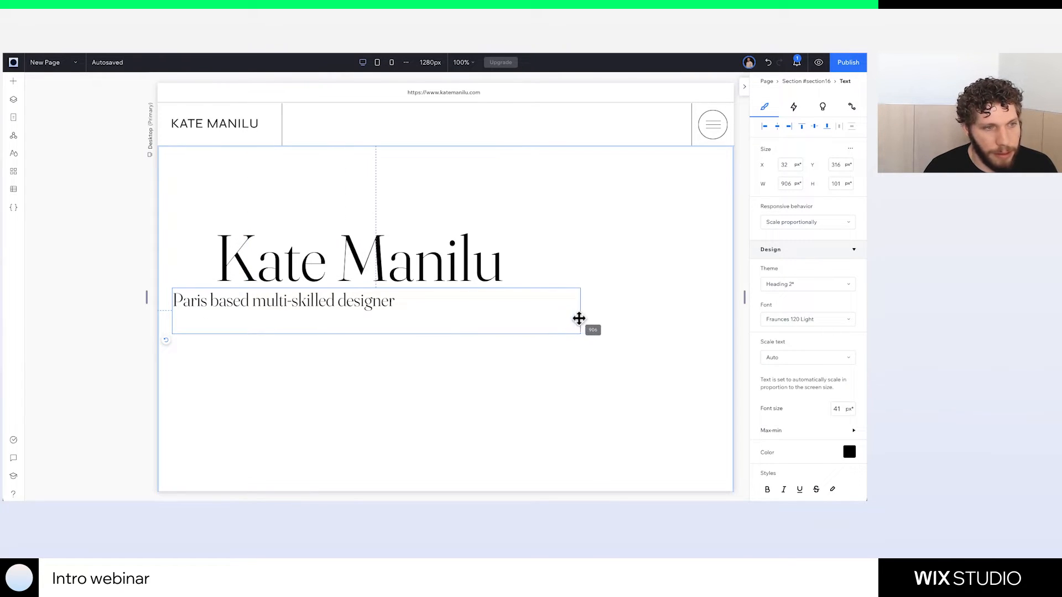
pyautogui.moveTo(318, 301); pyautogui.dragTo(360, 303)
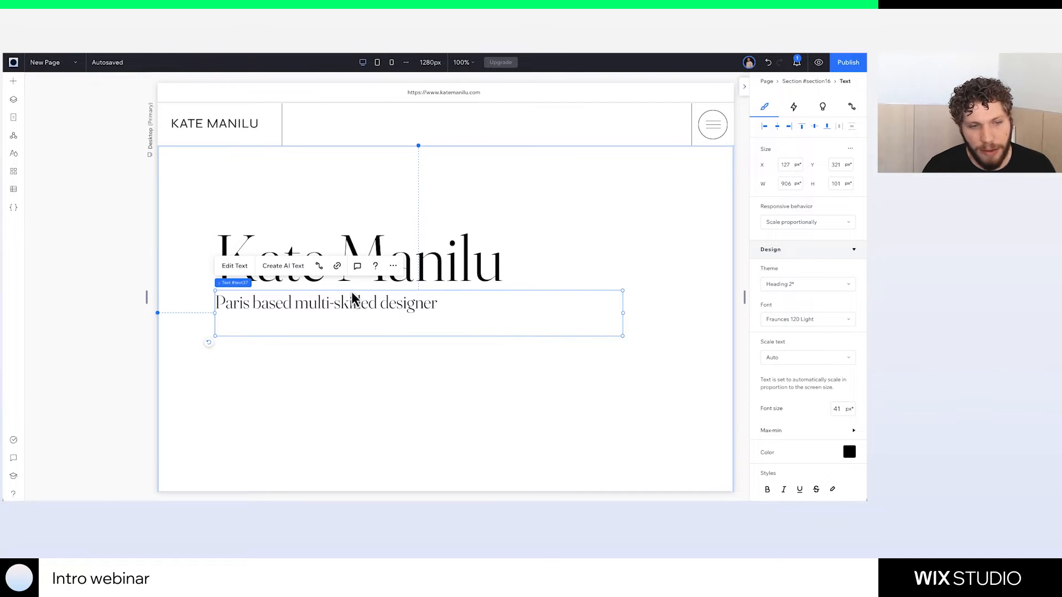
pyautogui.click(801, 227)
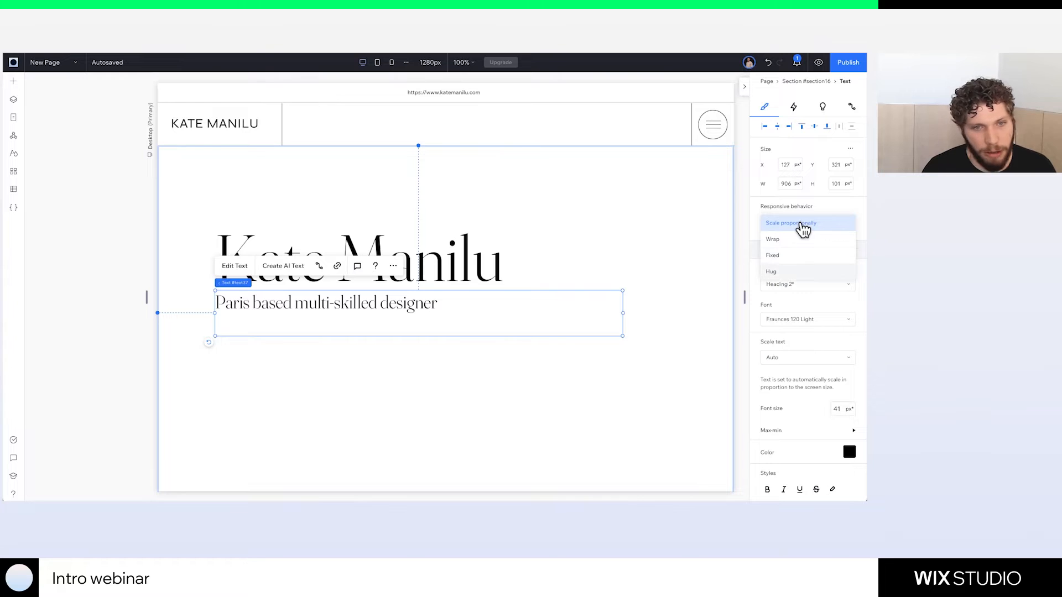
pyautogui.click(771, 272)
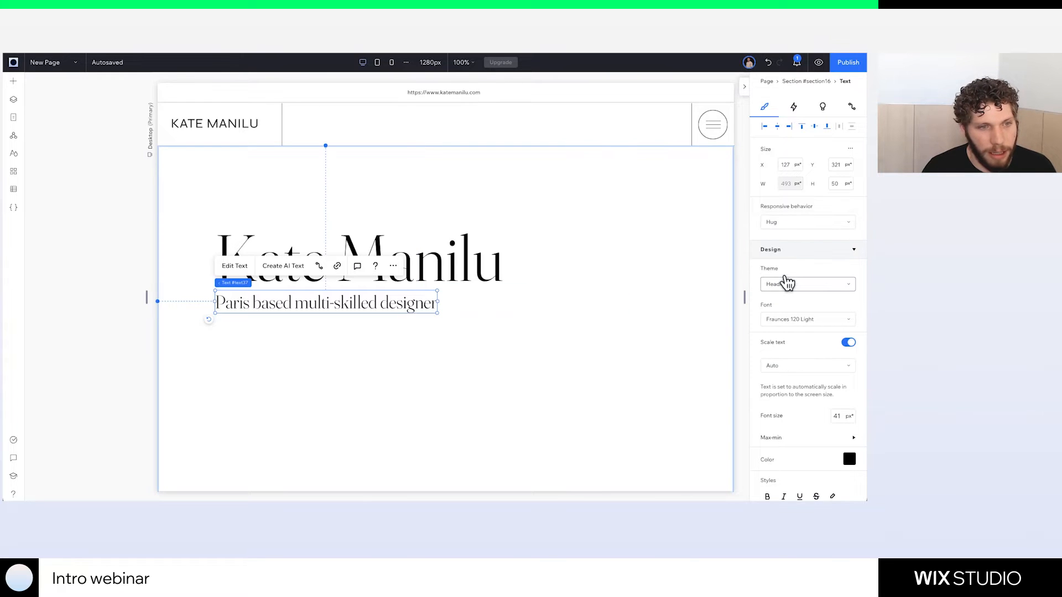
pyautogui.click(802, 224)
pyautogui.click(813, 178)
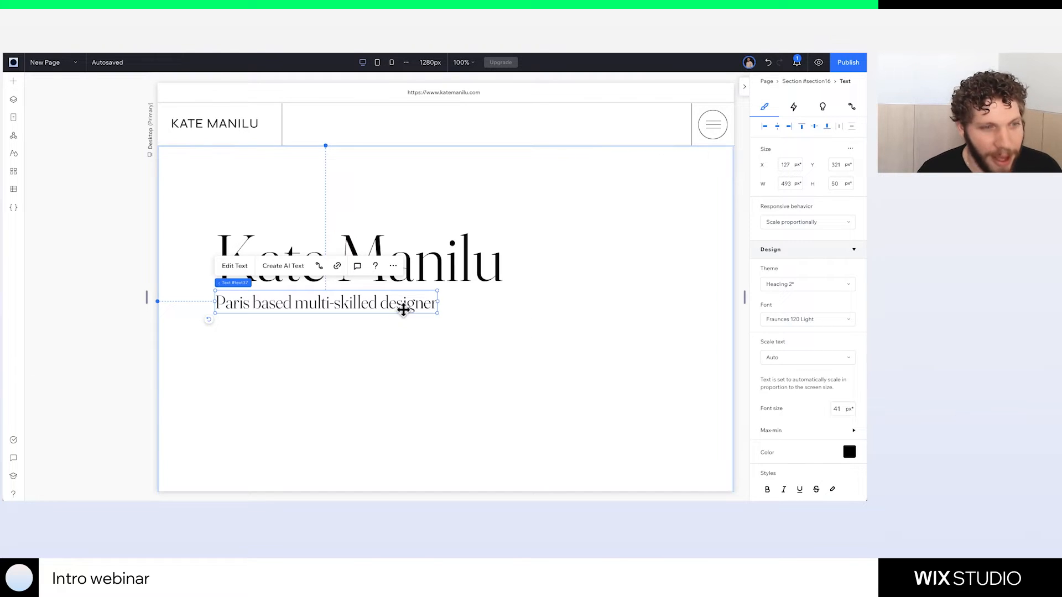
# Move the title and tagline down together, placing the title at about X 114, Y 238 px, and set the title's line spacing to 1
pyautogui.keyDown('shift'); pyautogui.click(412, 265); pyautogui.keyUp('shift')
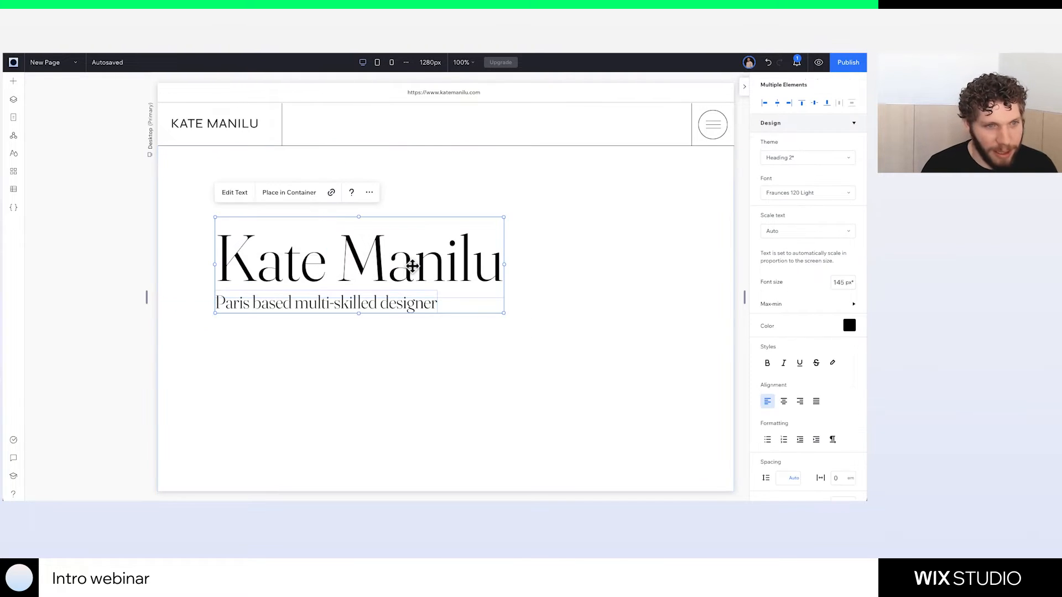
pyautogui.moveTo(410, 266); pyautogui.dragTo(410, 311)
pyautogui.doubleClick(424, 306)
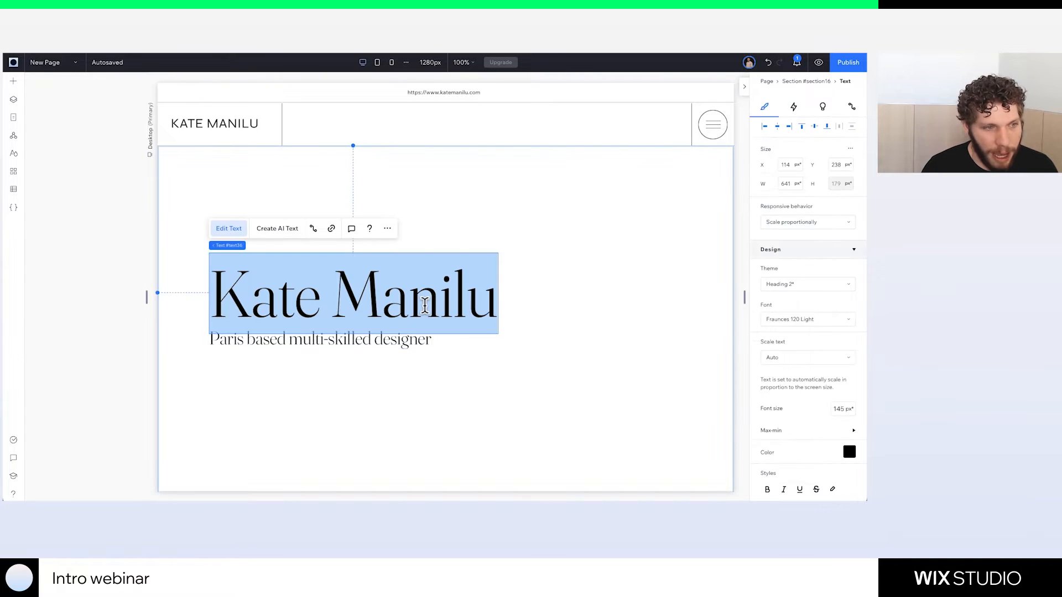
pyautogui.click(435, 299)
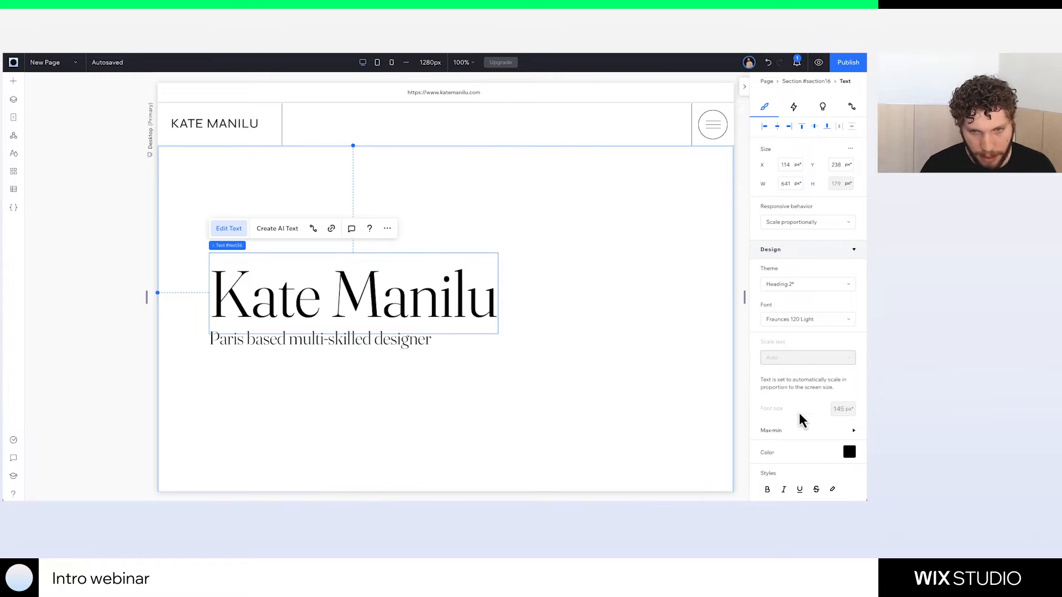
pyautogui.scroll(-3, 798, 419)
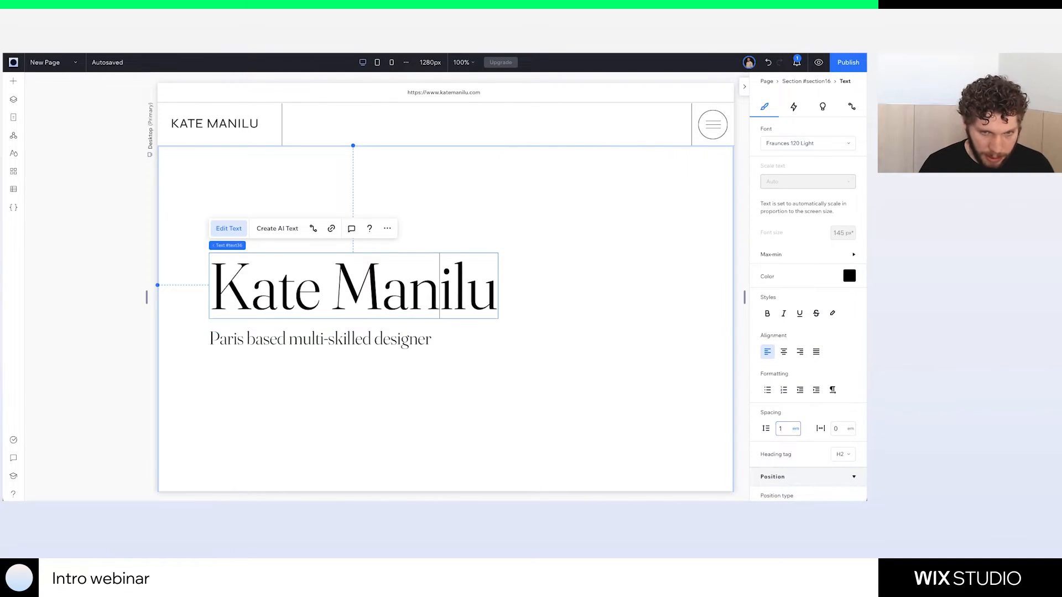
# Move the tagline up directly beneath the title, to about X 114, Y 383 px
pyautogui.click(467, 339)
pyautogui.click(408, 342)
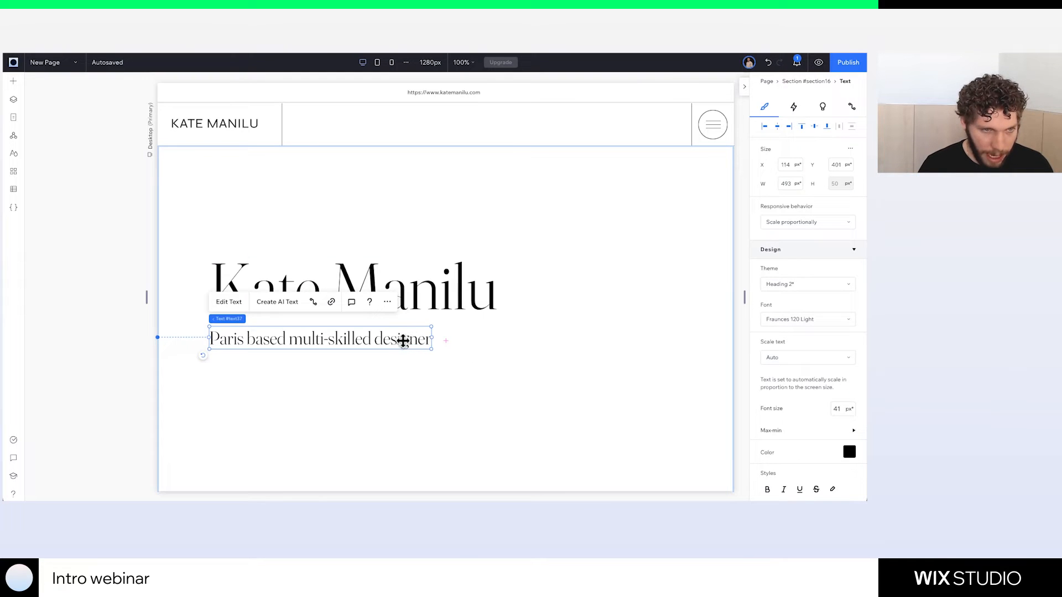
pyautogui.moveTo(400, 341); pyautogui.dragTo(400, 332)
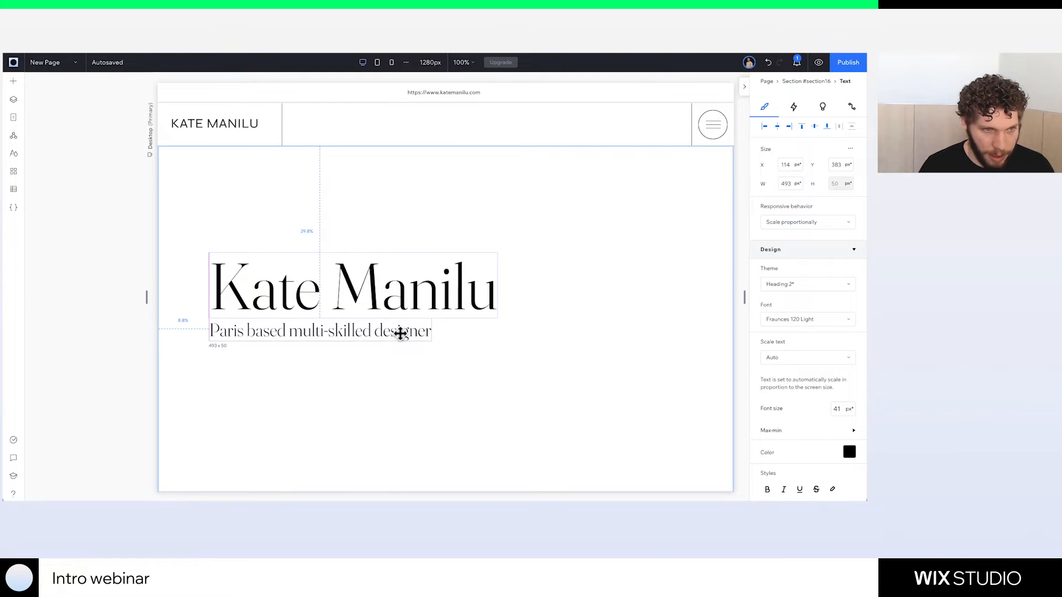
pyautogui.click(489, 376)
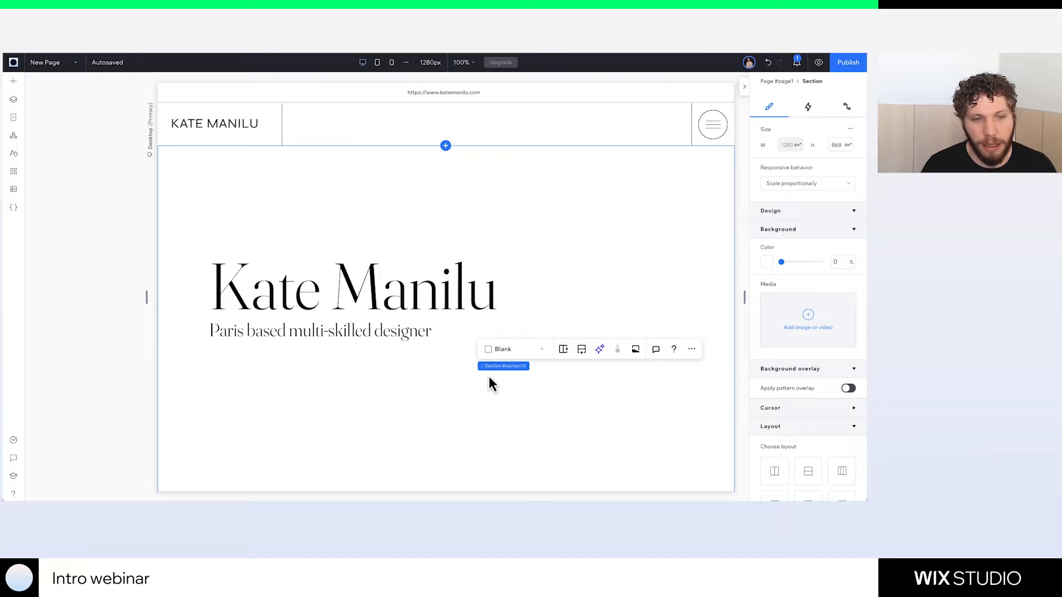
# Add the small header video from the site files and place it below the tagline at about X -48, Y 433 px
pyautogui.click(547, 264)
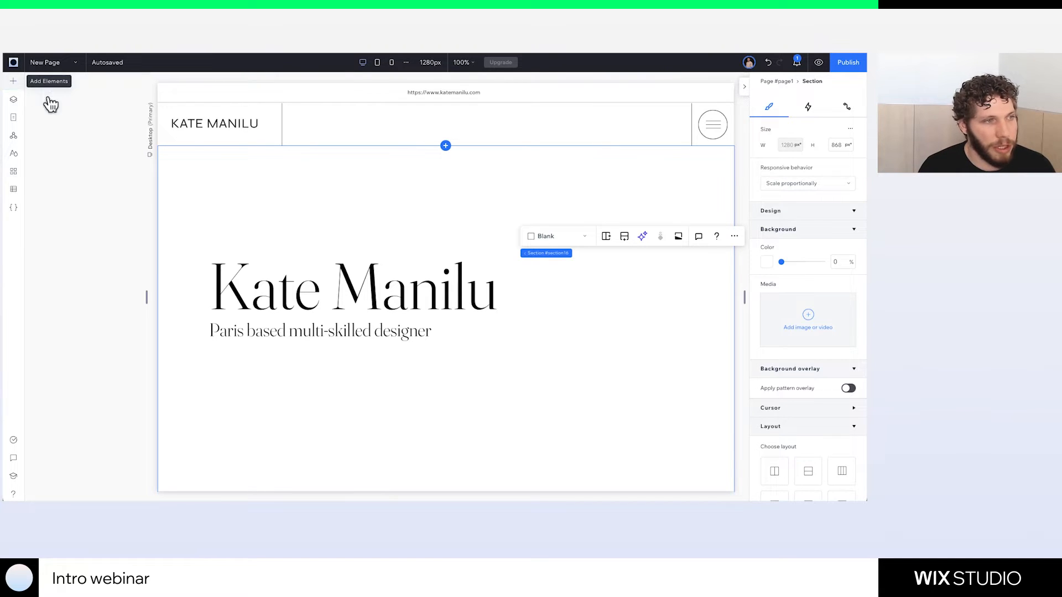
pyautogui.click(12, 84)
pyautogui.click(55, 229)
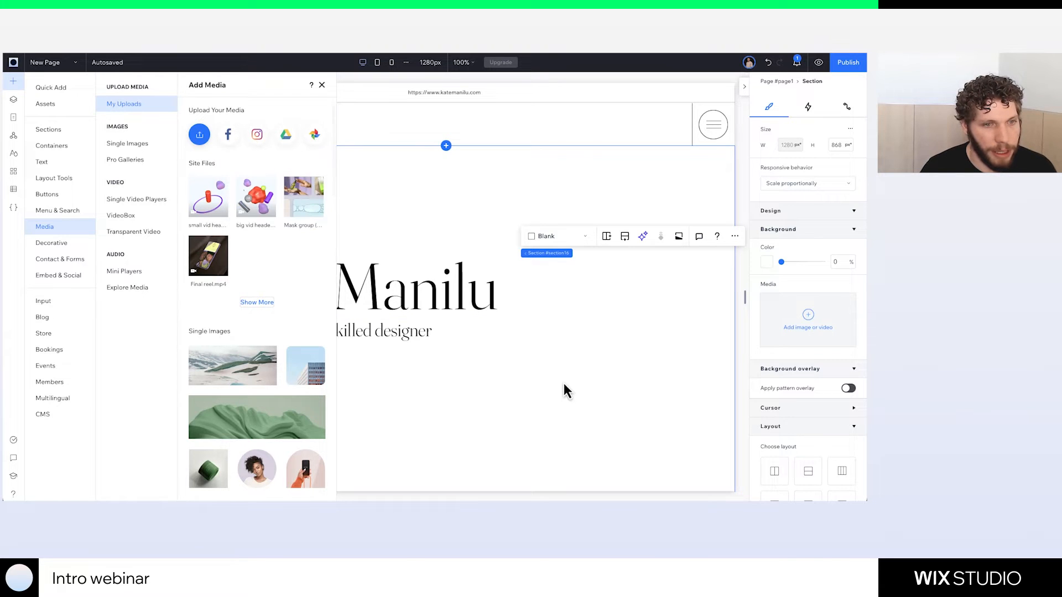
pyautogui.press('Escape')
pyautogui.moveTo(216, 203); pyautogui.dragTo(299, 228)
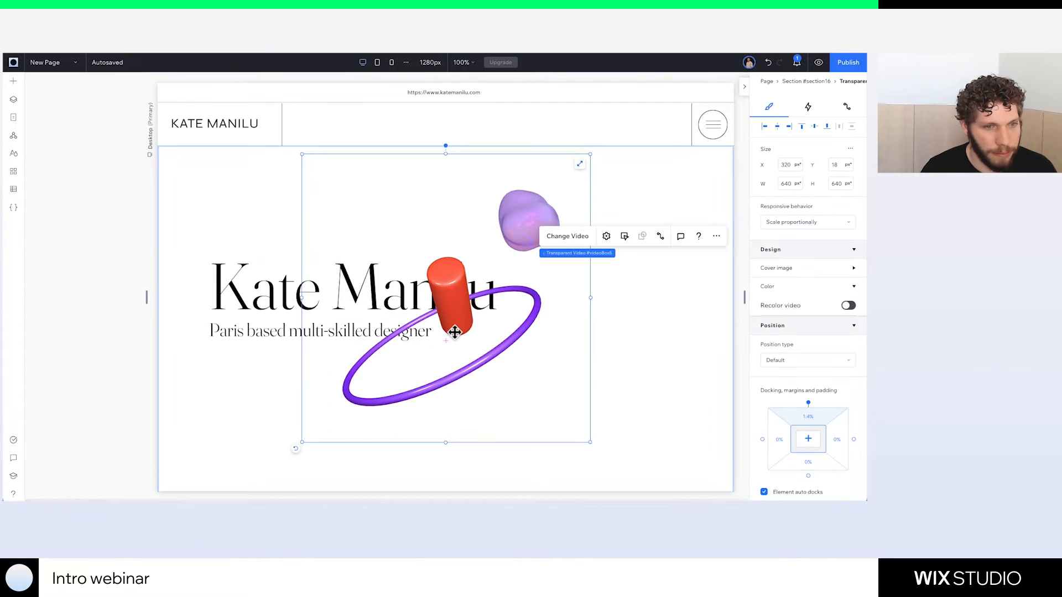
pyautogui.scroll(-2, 451, 332)
pyautogui.moveTo(463, 285); pyautogui.dragTo(307, 405)
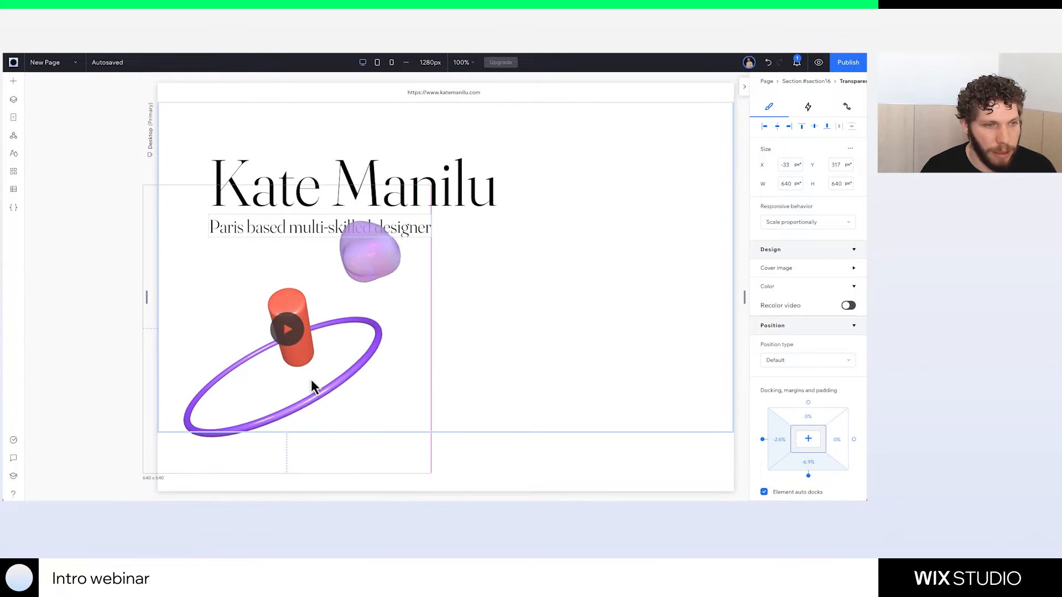
pyautogui.moveTo(310, 331); pyautogui.dragTo(314, 394)
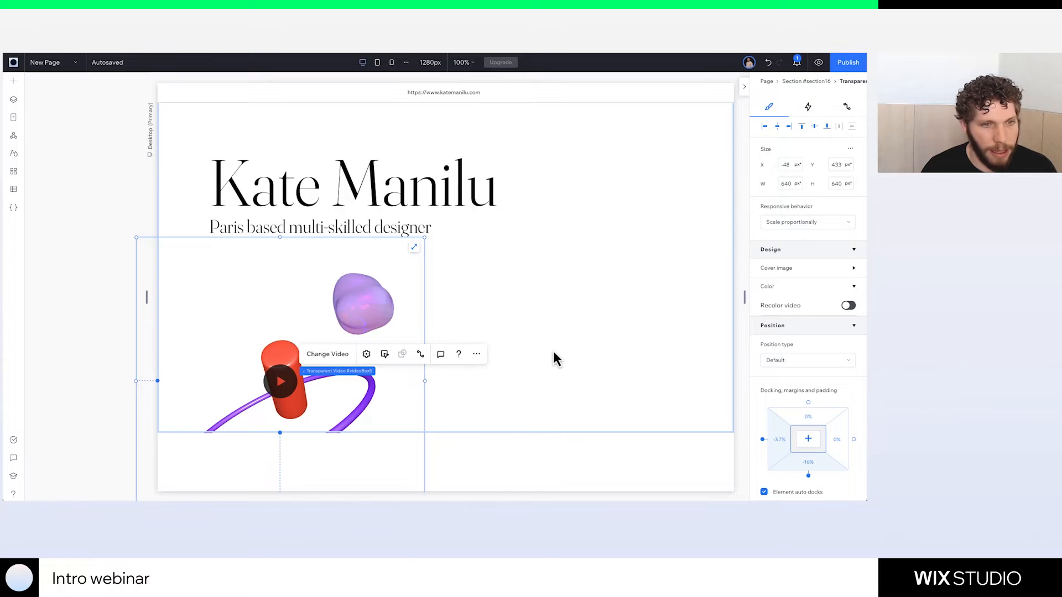
# Bring the hero section to the front of the page's stacking order
pyautogui.scroll(-2, 477, 394)
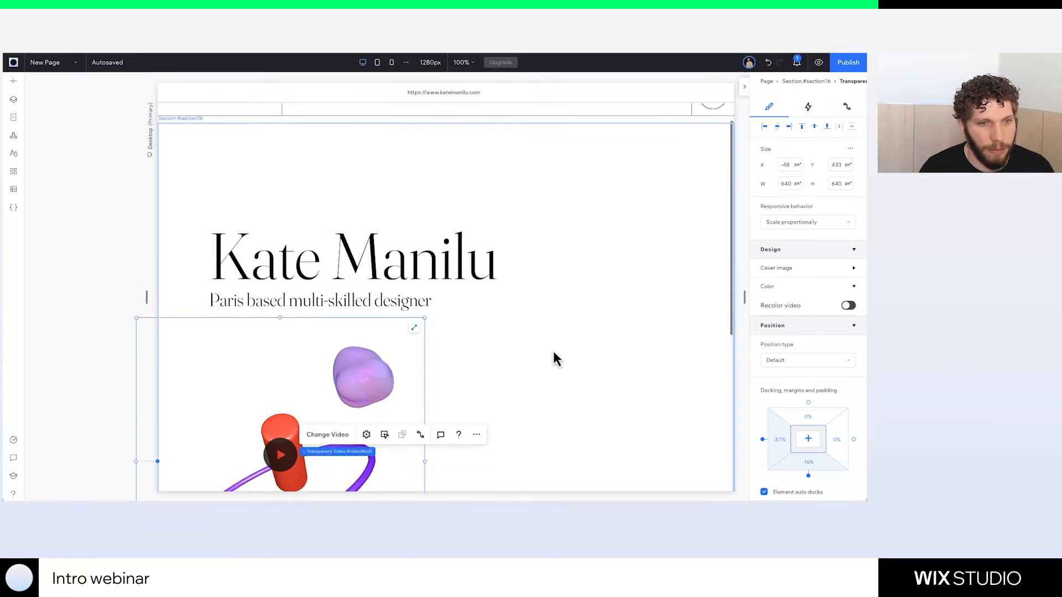
pyautogui.rightClick(495, 332)
pyautogui.moveTo(506, 272)
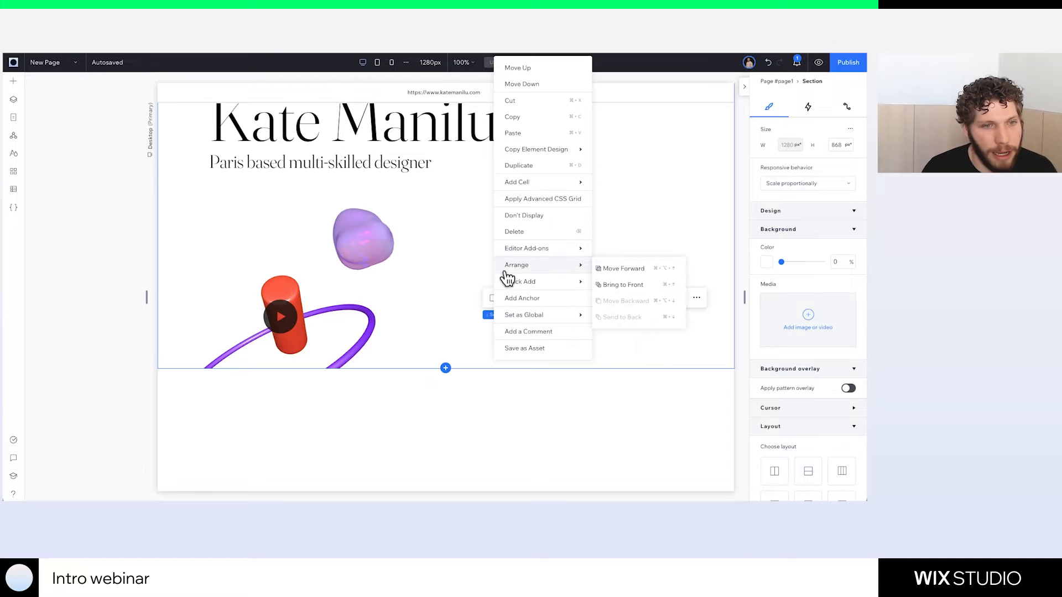
pyautogui.click(609, 285)
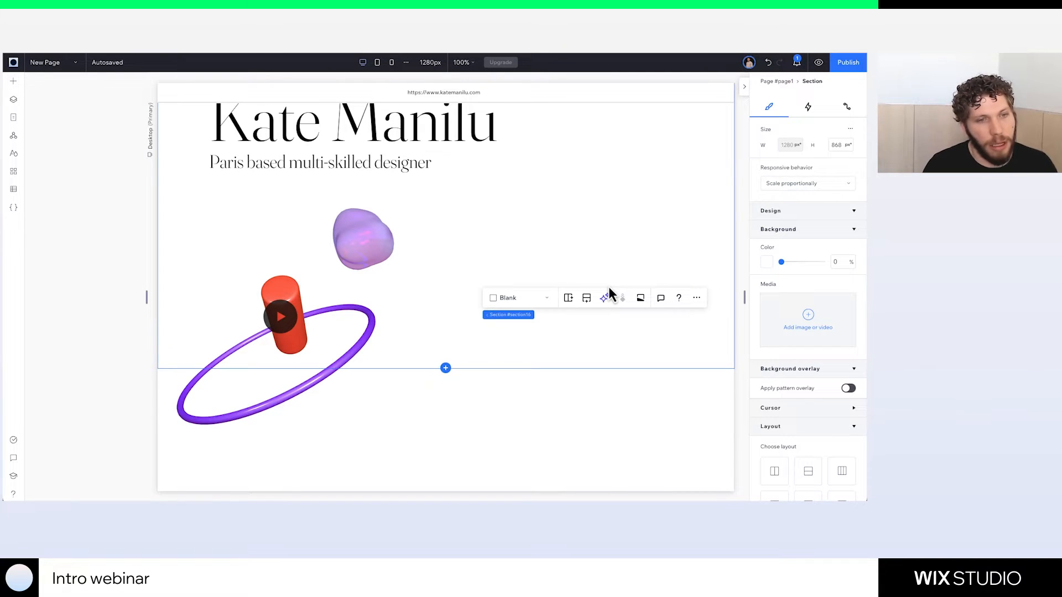
# Add the big header video from the site files, place it at about X 711, Y -95 px, and scale it to about 570 px square
pyautogui.scroll(5, 589, 174)
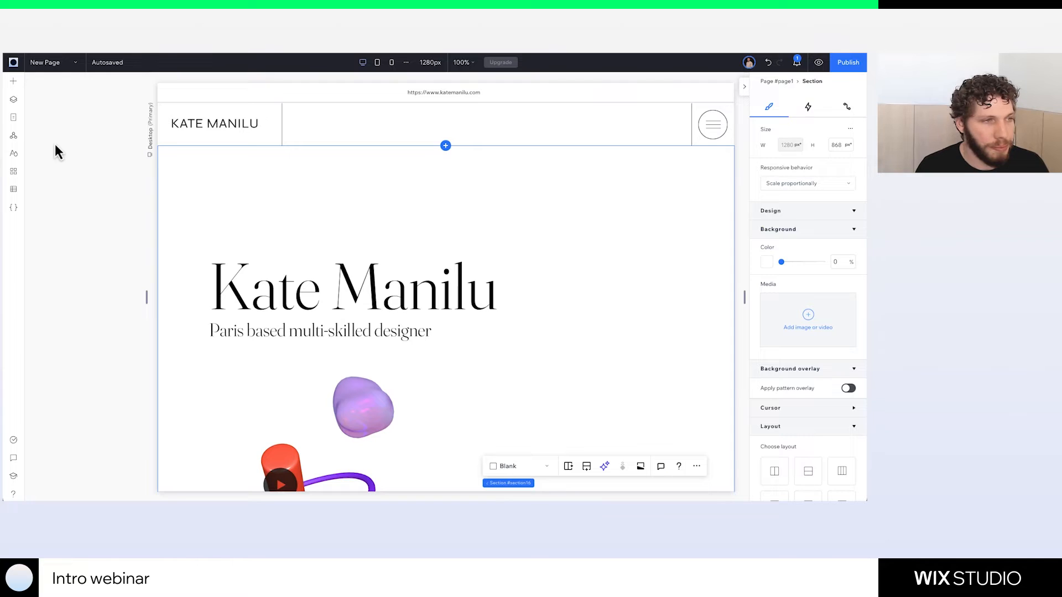
pyautogui.click(14, 82)
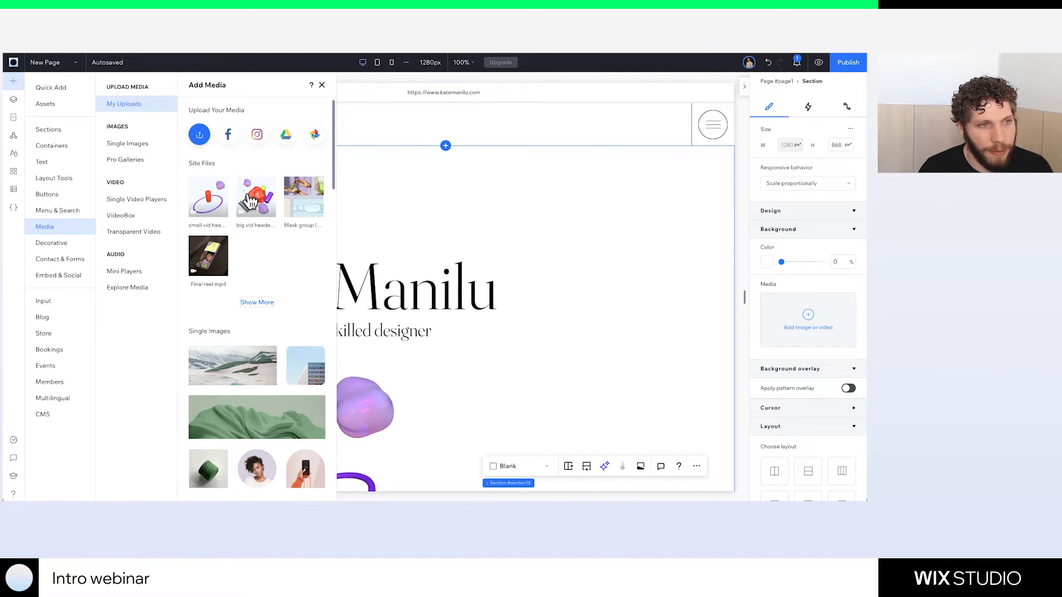
pyautogui.click(251, 200)
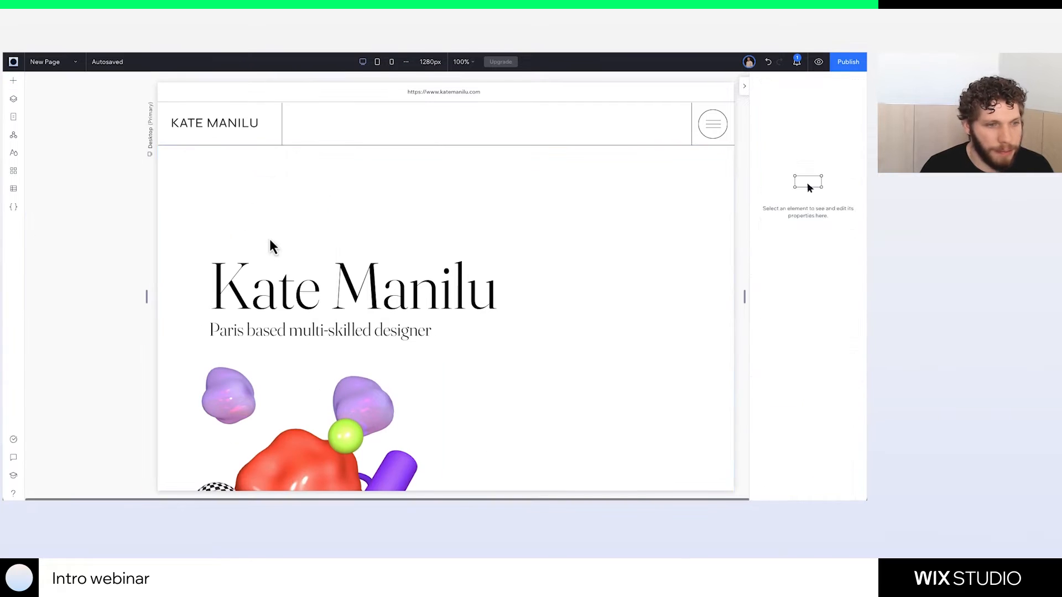
pyautogui.moveTo(565, 242); pyautogui.dragTo(607, 224)
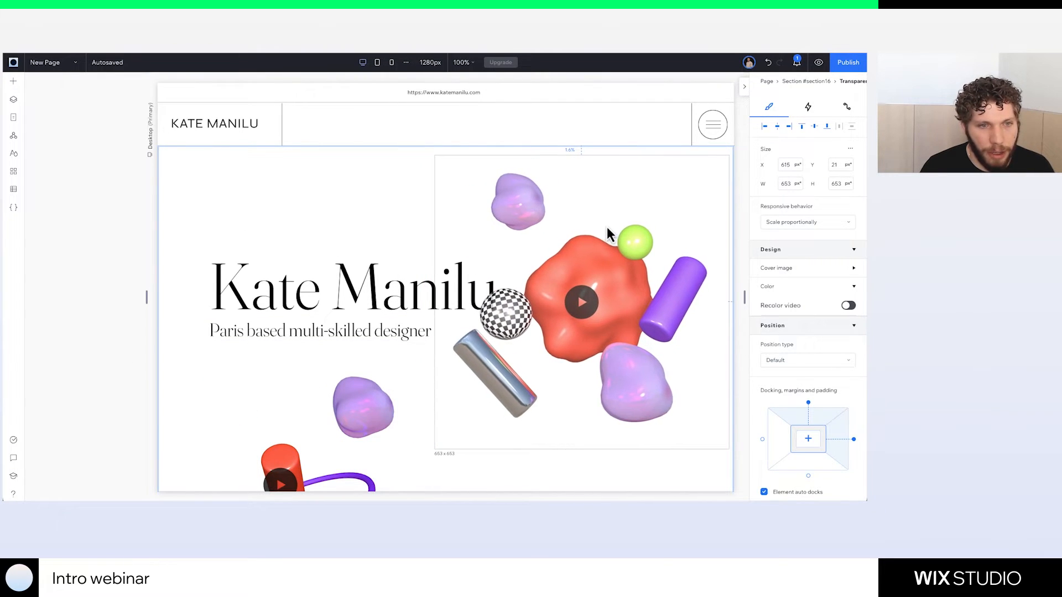
pyautogui.moveTo(589, 346); pyautogui.dragTo(590, 295)
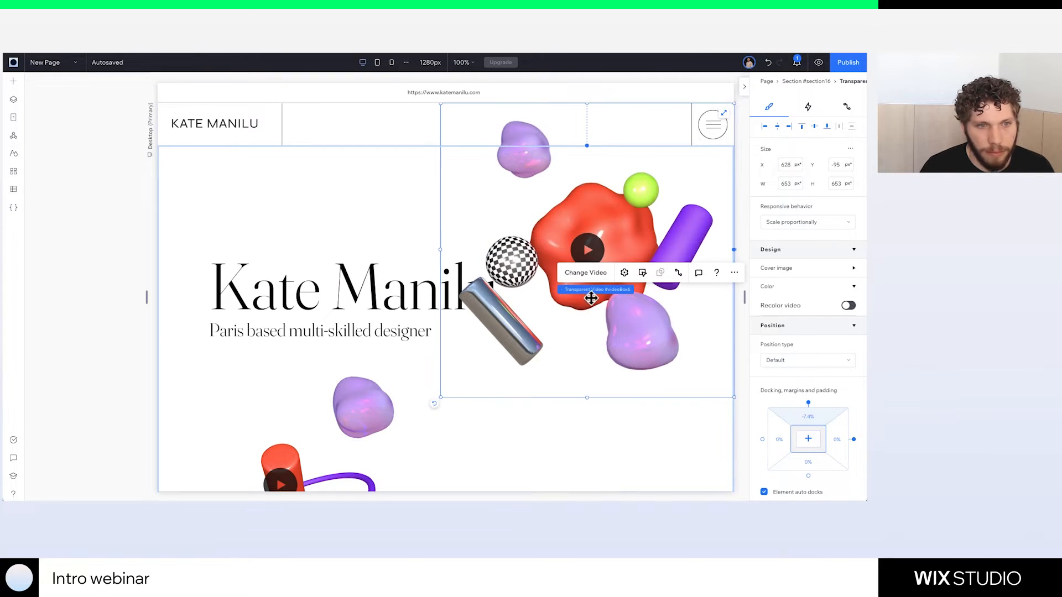
pyautogui.moveTo(439, 399); pyautogui.dragTo(483, 371)
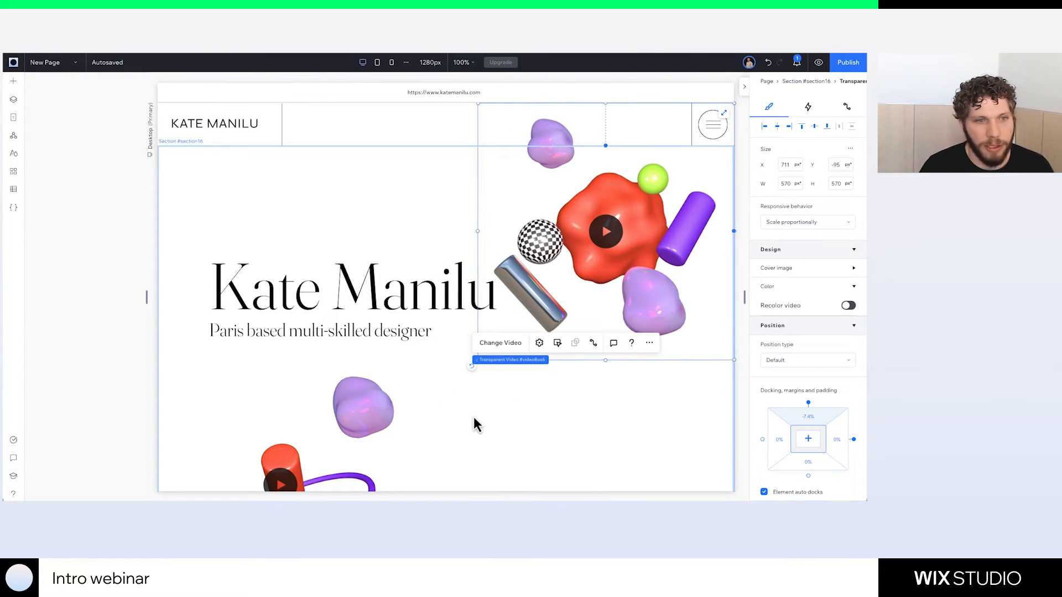
# Test the hero layout at a slightly narrower canvas width, and widen the tagline's text box to about 520 px
pyautogui.scroll(-5, 474, 420)
pyautogui.scroll(4, 474, 420)
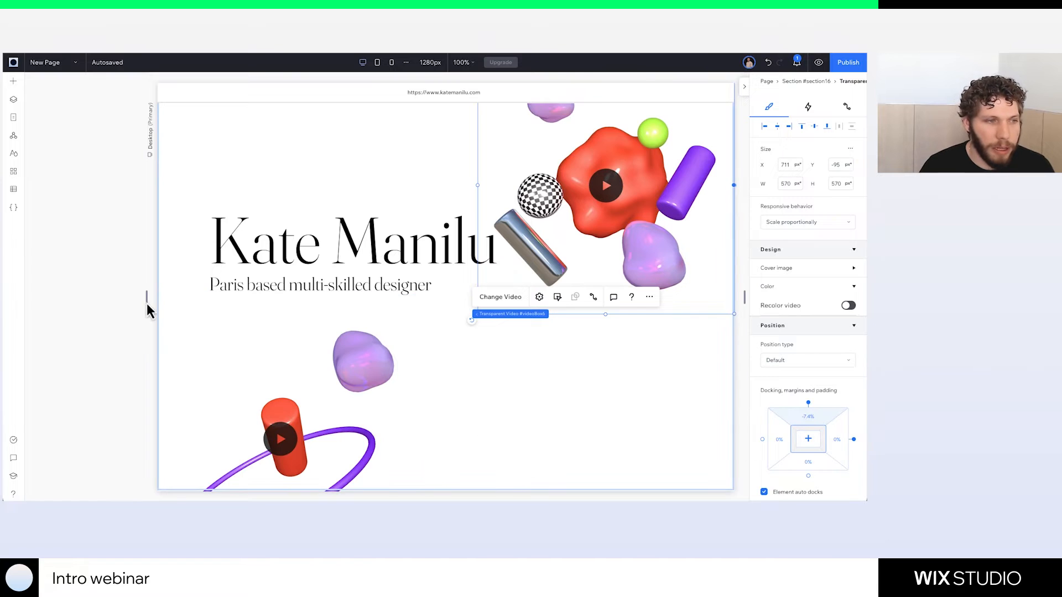
pyautogui.moveTo(147, 294)
pyautogui.mouseDown()
pyautogui.moveTo(261, 295)
pyautogui.moveTo(156, 296)
pyautogui.mouseUp()
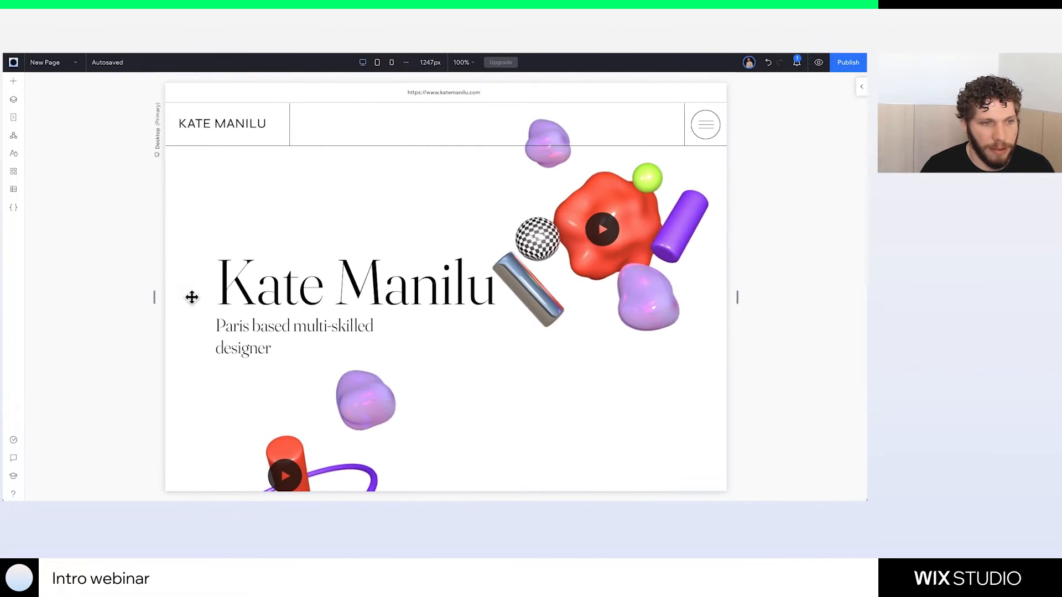
pyautogui.click(397, 330)
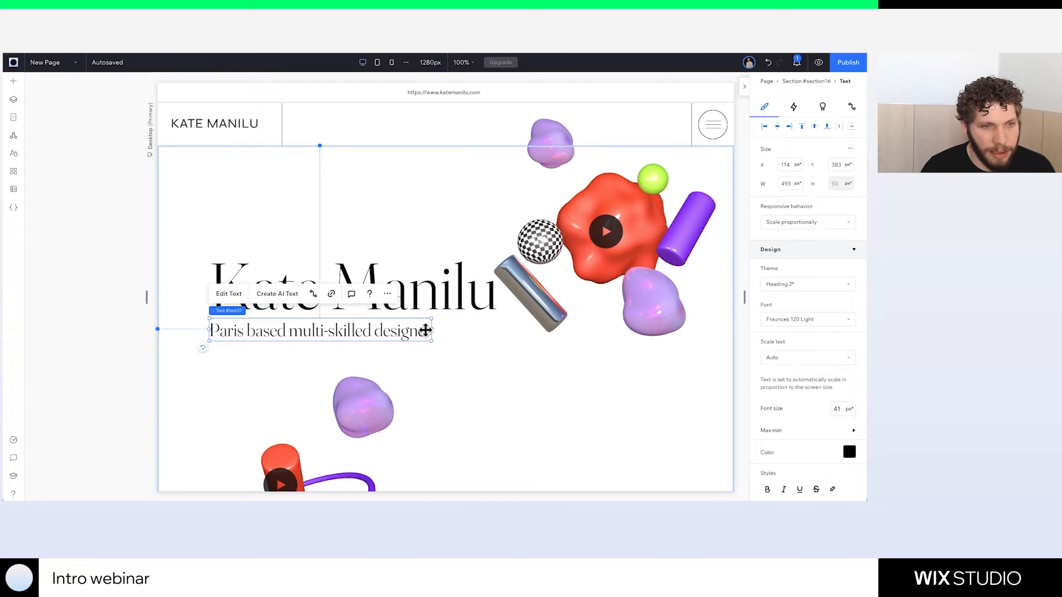
pyautogui.moveTo(431, 329); pyautogui.dragTo(444, 330)
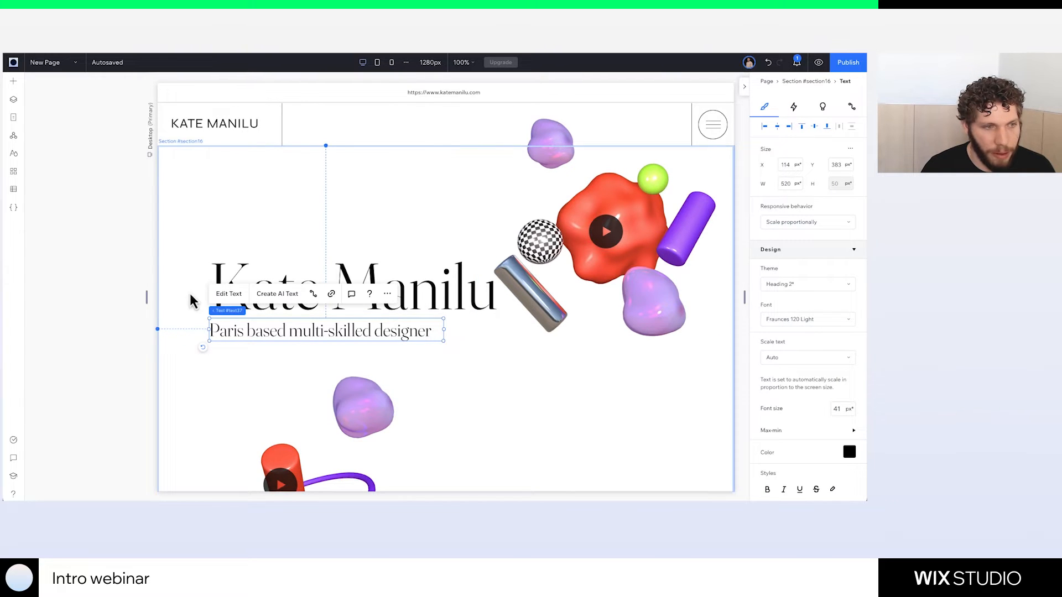
# Preview how the hero section scales by narrowing the desktop canvas to several widths
pyautogui.moveTo(145, 296); pyautogui.dragTo(221, 294)
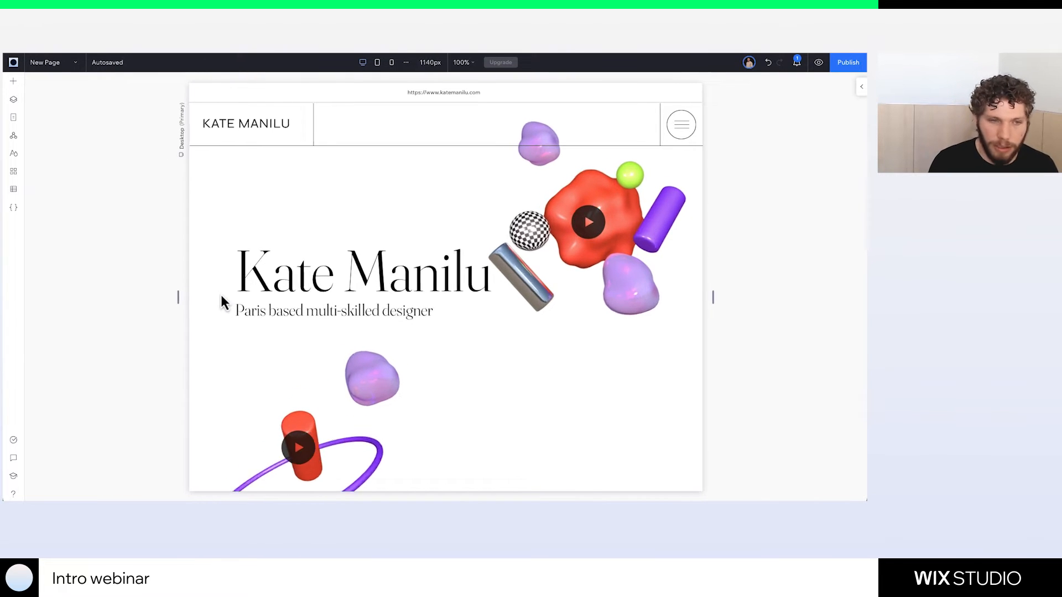
pyautogui.click(220, 294)
pyautogui.moveTo(148, 297); pyautogui.dragTo(275, 295)
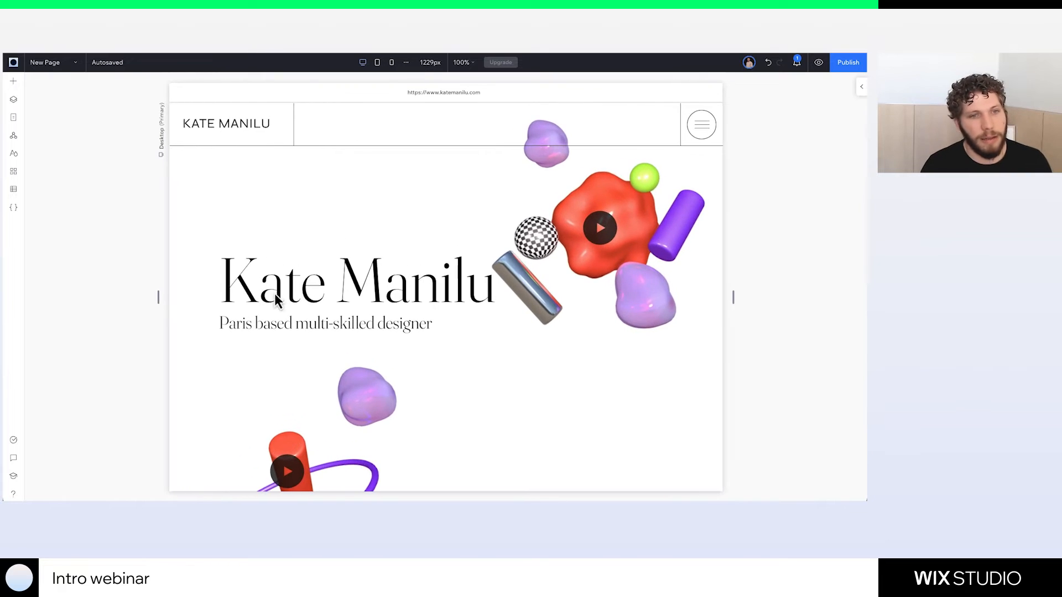
# Compare the hero section across the tablet, desktop and mobile breakpoints, ending on mobile
pyautogui.click(377, 62)
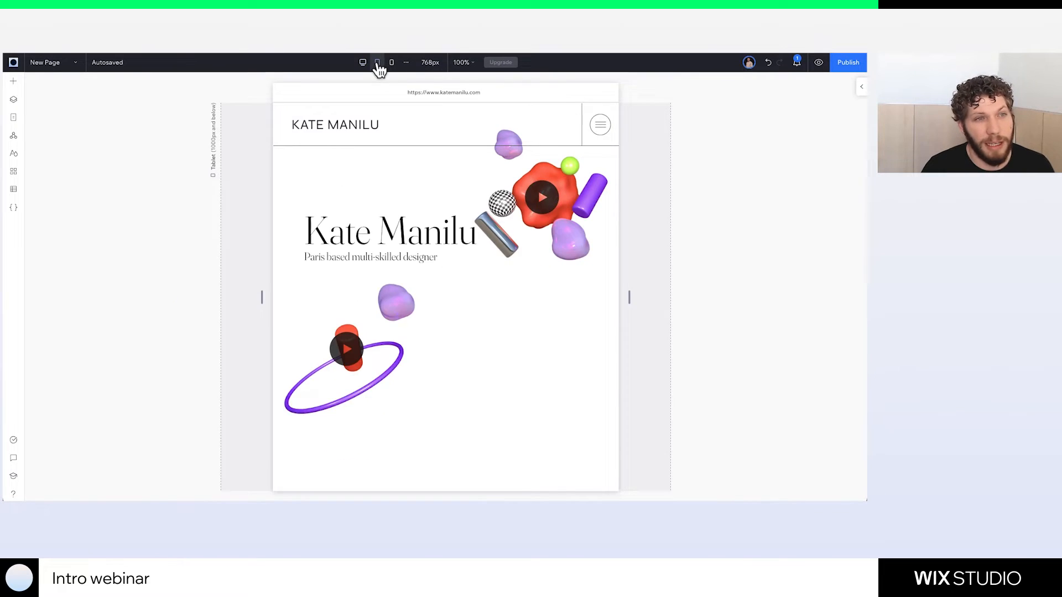
pyautogui.click(362, 62)
pyautogui.click(377, 63)
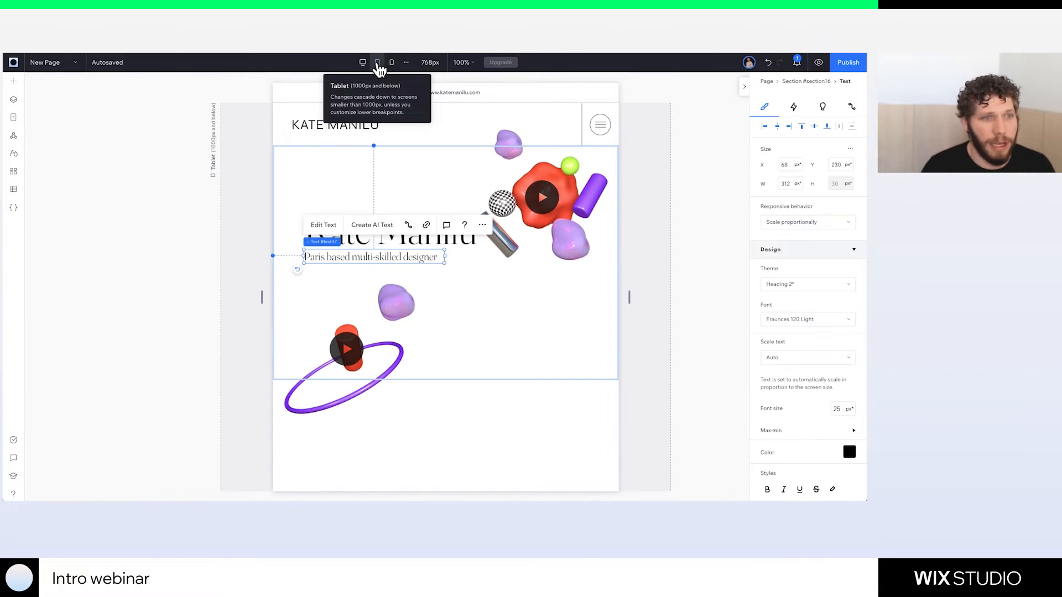
pyautogui.click(392, 63)
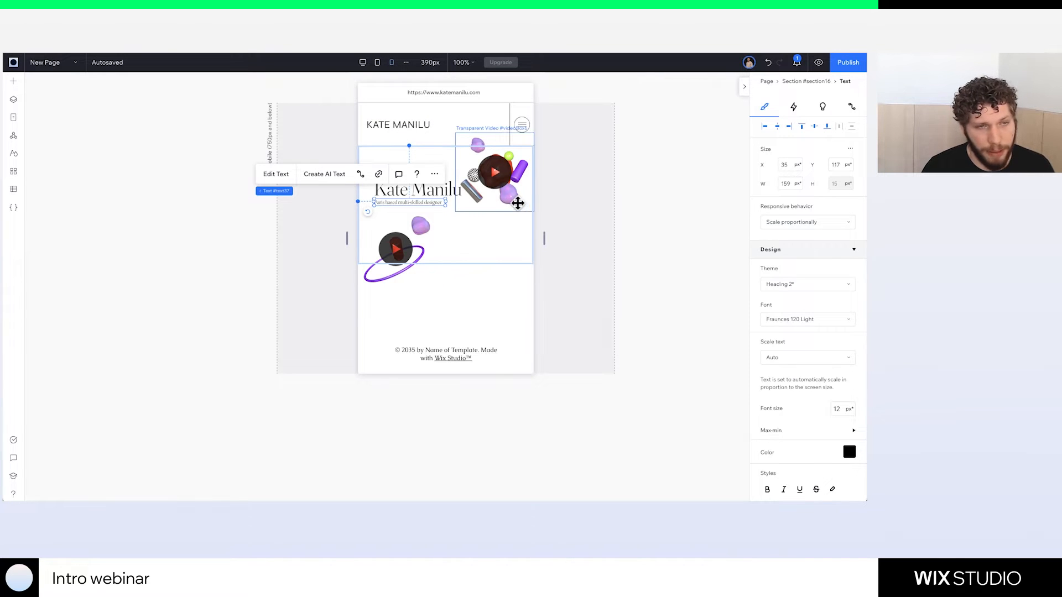
# In the desktop breakpoint, fill the hero section's background with the light purple theme color
pyautogui.click(363, 63)
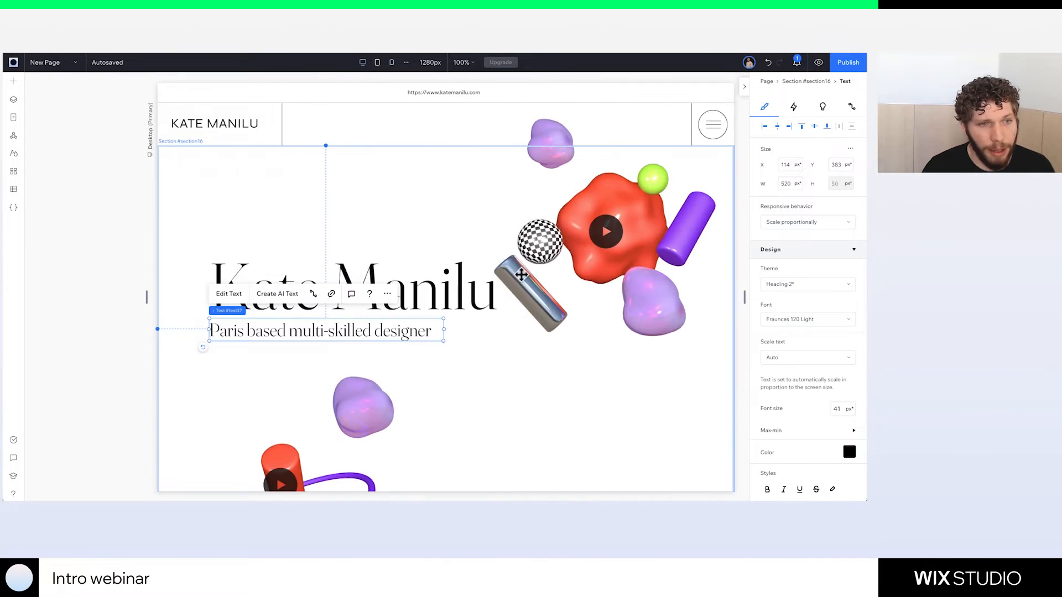
pyautogui.click(446, 210)
pyautogui.click(767, 262)
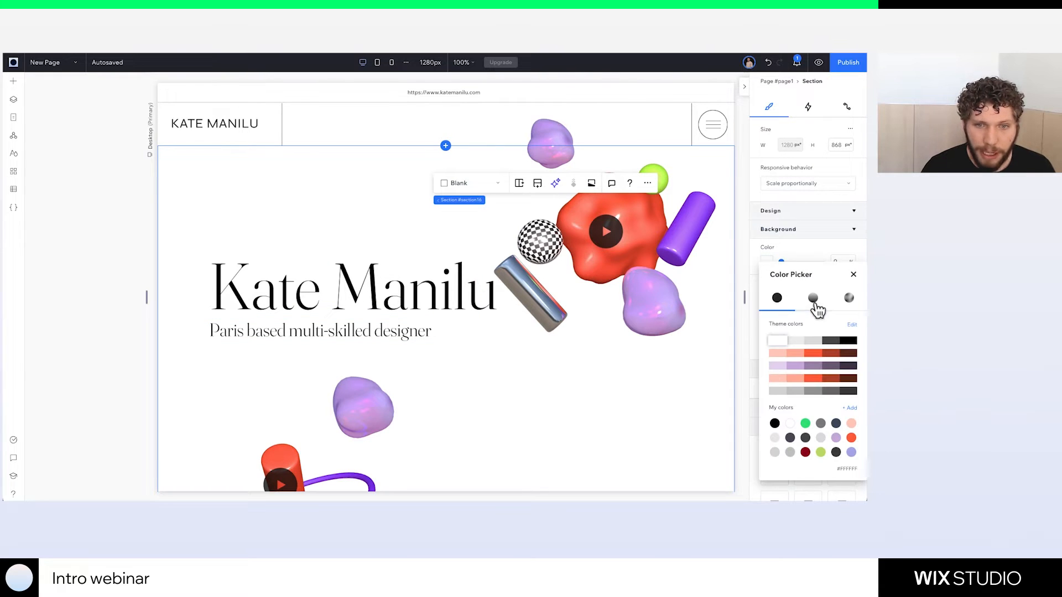
pyautogui.click(801, 369)
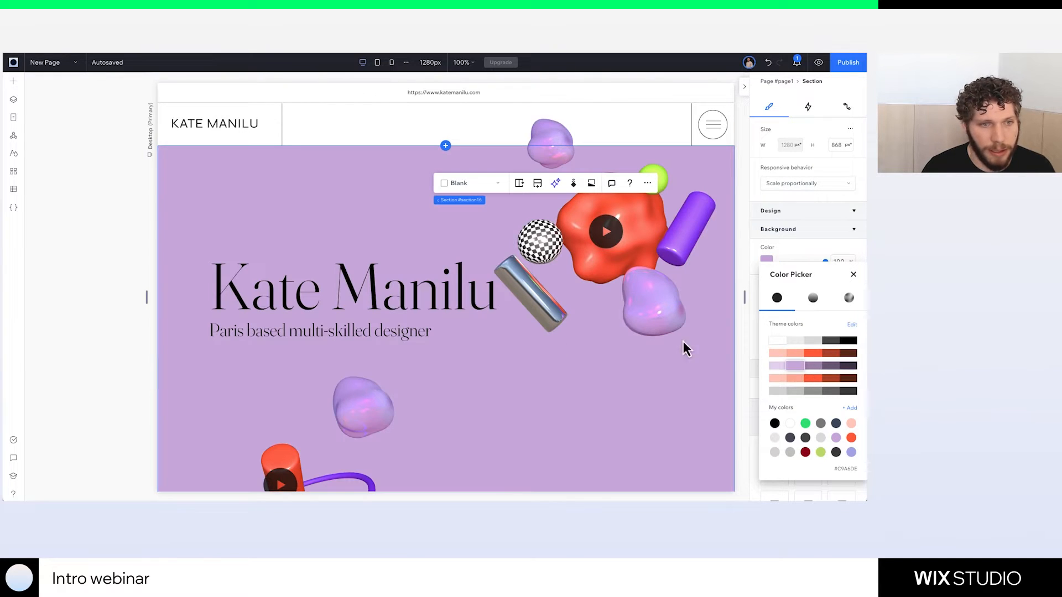
pyautogui.click(322, 136)
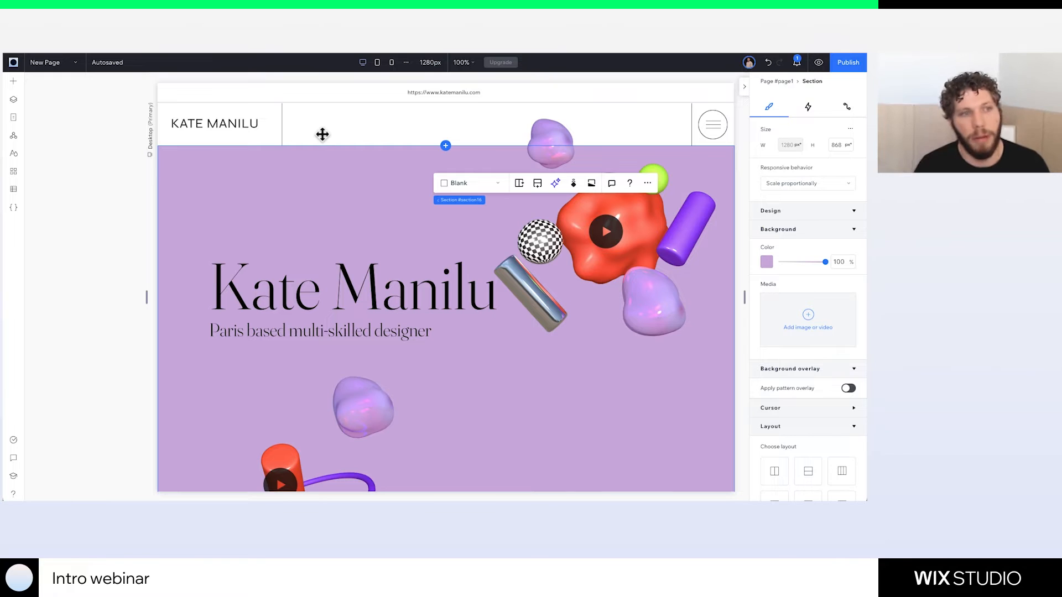
# Set the header's position type to Pinned and test how it behaves as the page scrolls
pyautogui.click(322, 134)
pyautogui.scroll(-1, 466, 275)
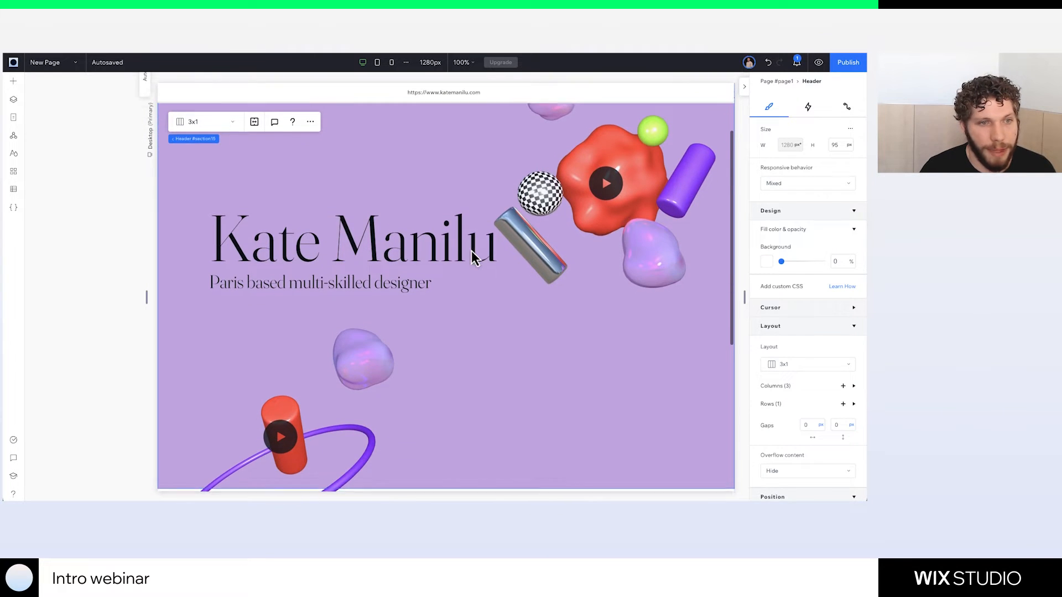
pyautogui.scroll(1, 515, 338)
pyautogui.scroll(-3, 773, 412)
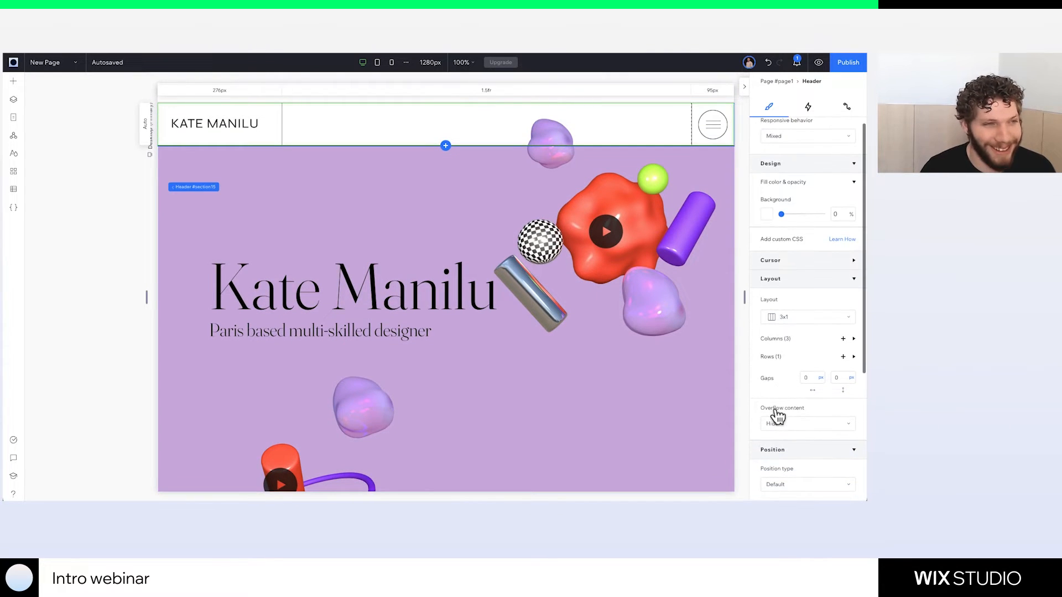
pyautogui.scroll(-1, 786, 380)
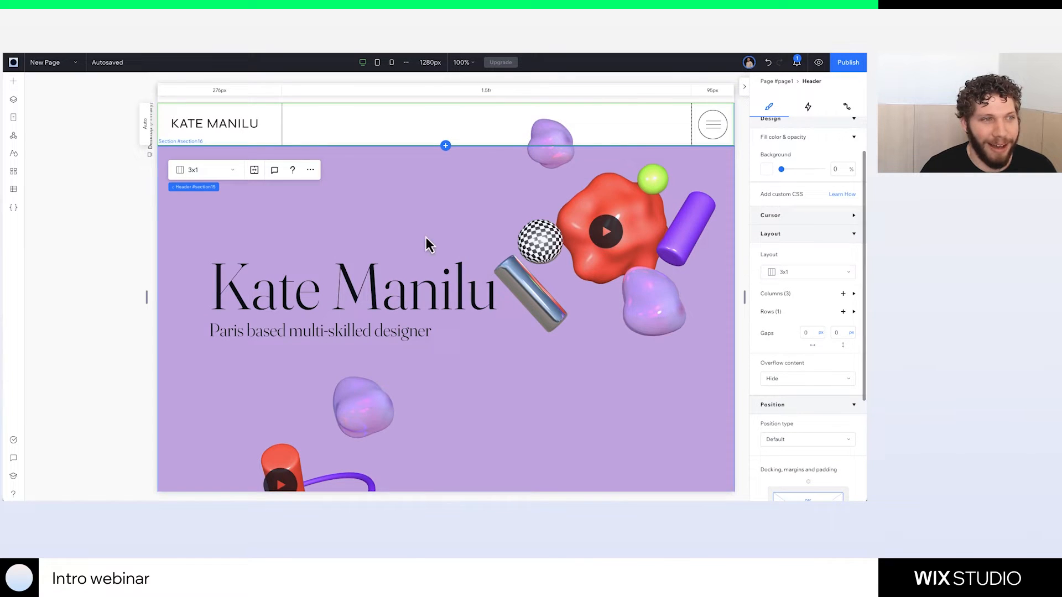
pyautogui.scroll(-1, 806, 412)
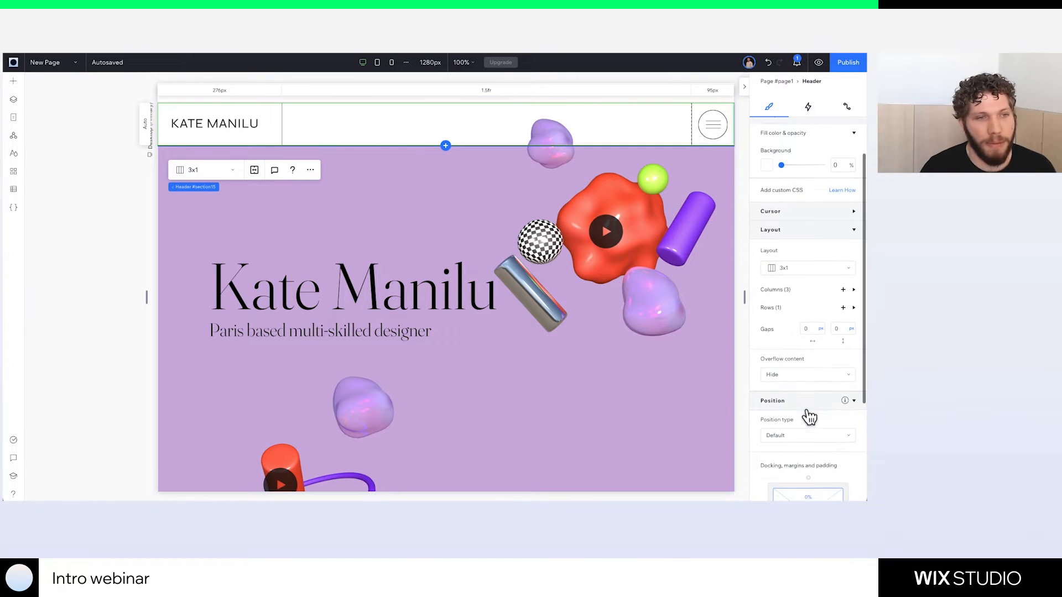
pyautogui.scroll(-5, 602, 419)
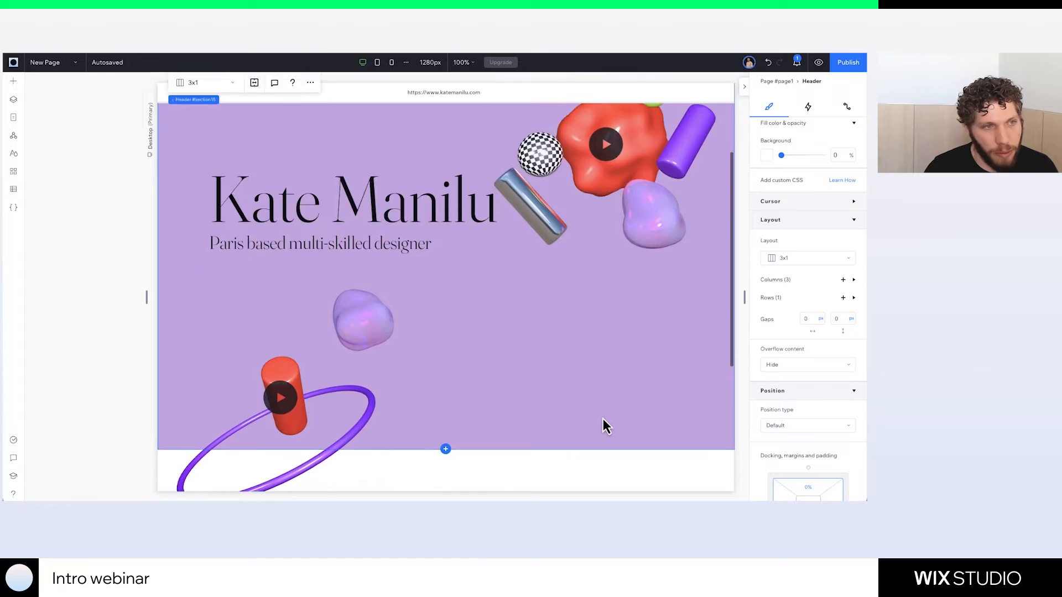
pyautogui.scroll(5, 602, 419)
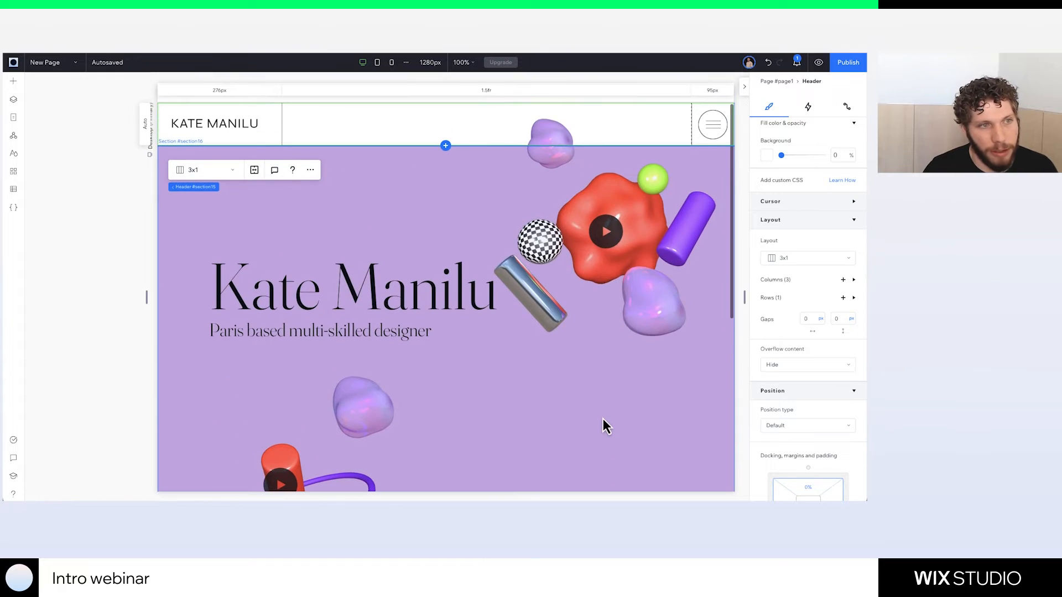
pyautogui.click(804, 427)
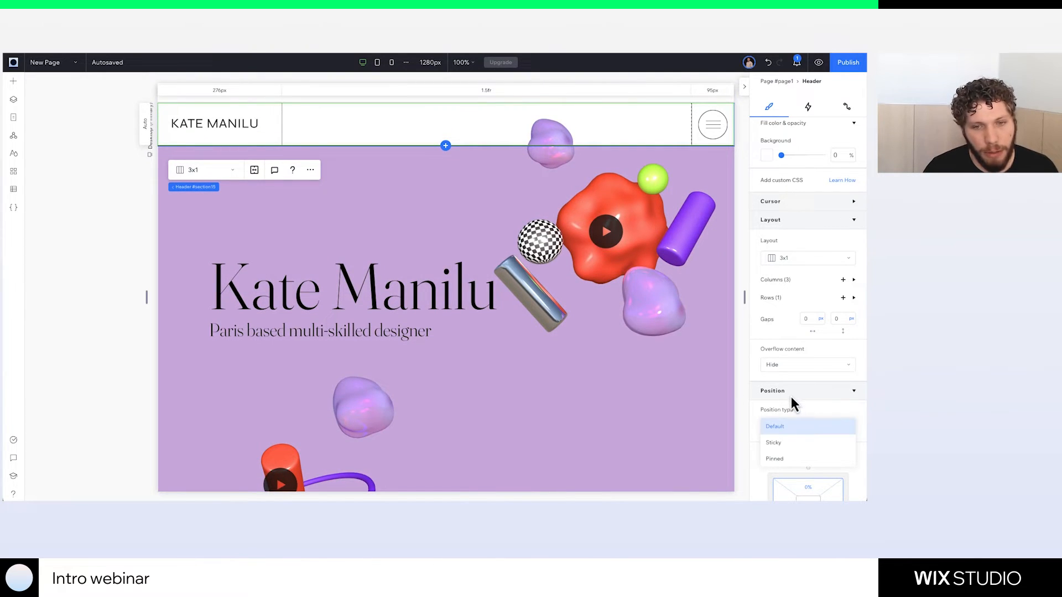
pyautogui.click(782, 460)
pyautogui.scroll(-4, 536, 323)
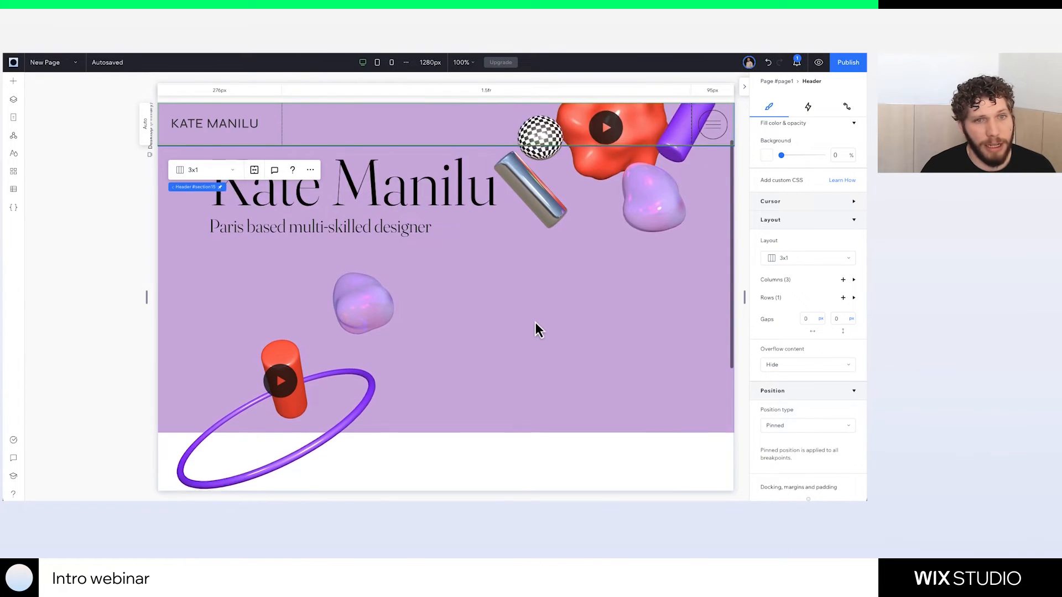
pyautogui.scroll(-2, 535, 324)
pyautogui.scroll(6, 535, 324)
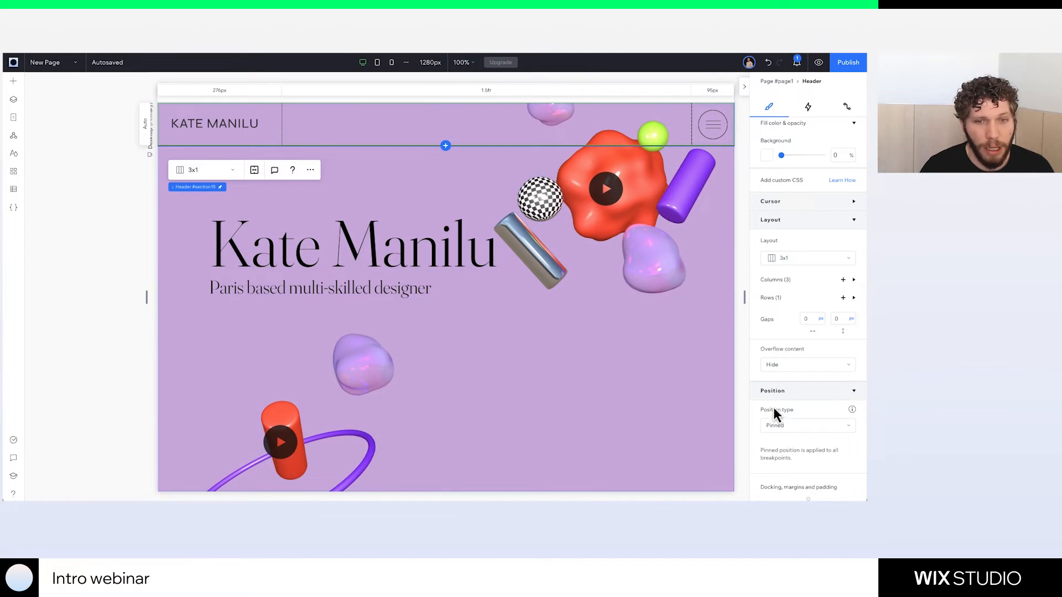
# Compare the header's scrolling with the Default and Sticky position types, and restore Pinned
pyautogui.click(795, 426)
pyautogui.click(794, 414)
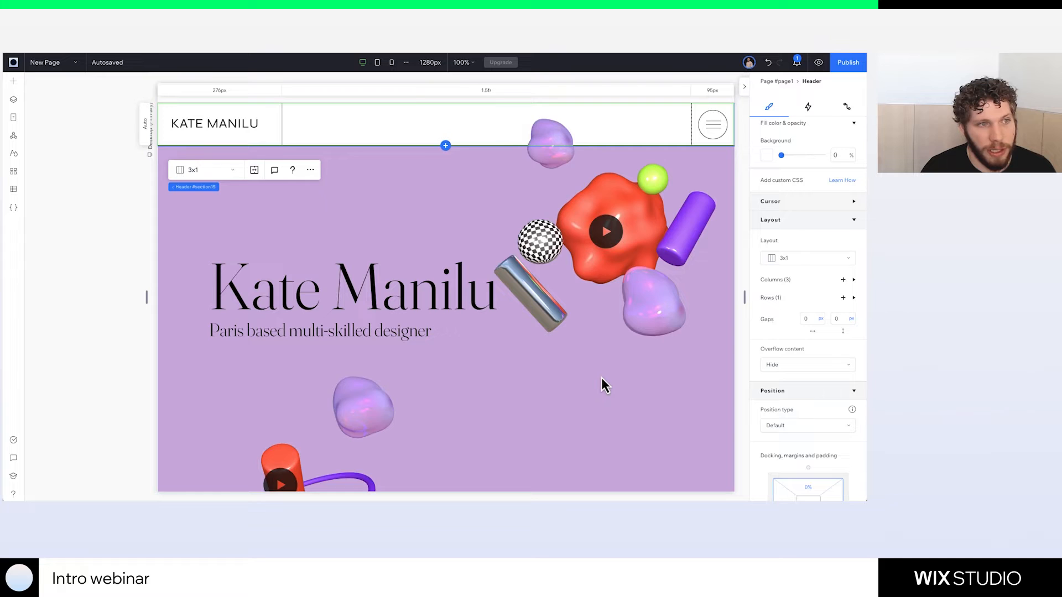
pyautogui.scroll(-4, 532, 424)
pyautogui.scroll(4, 533, 432)
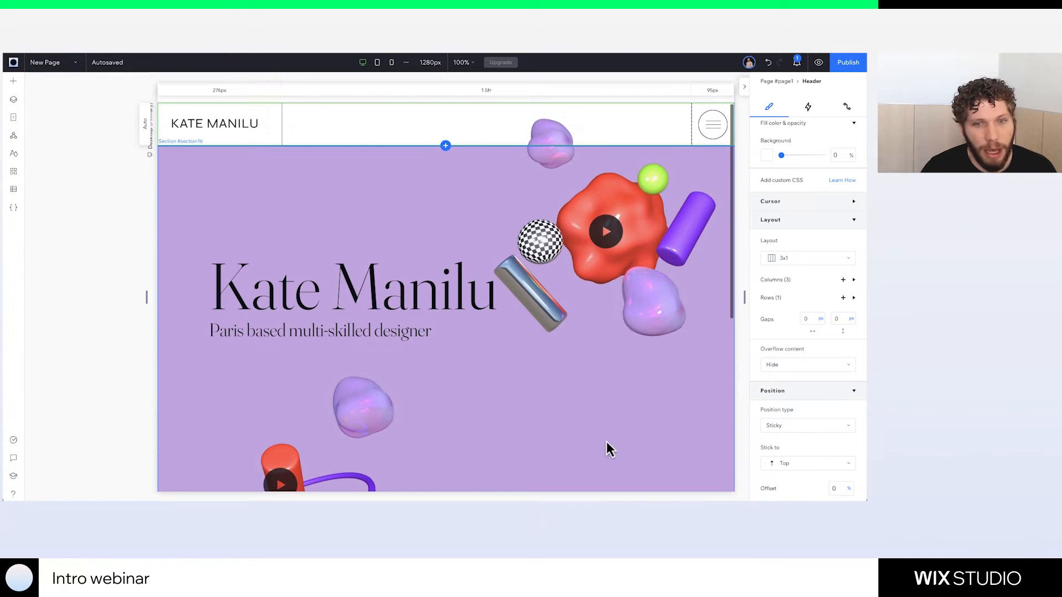
pyautogui.click(792, 432)
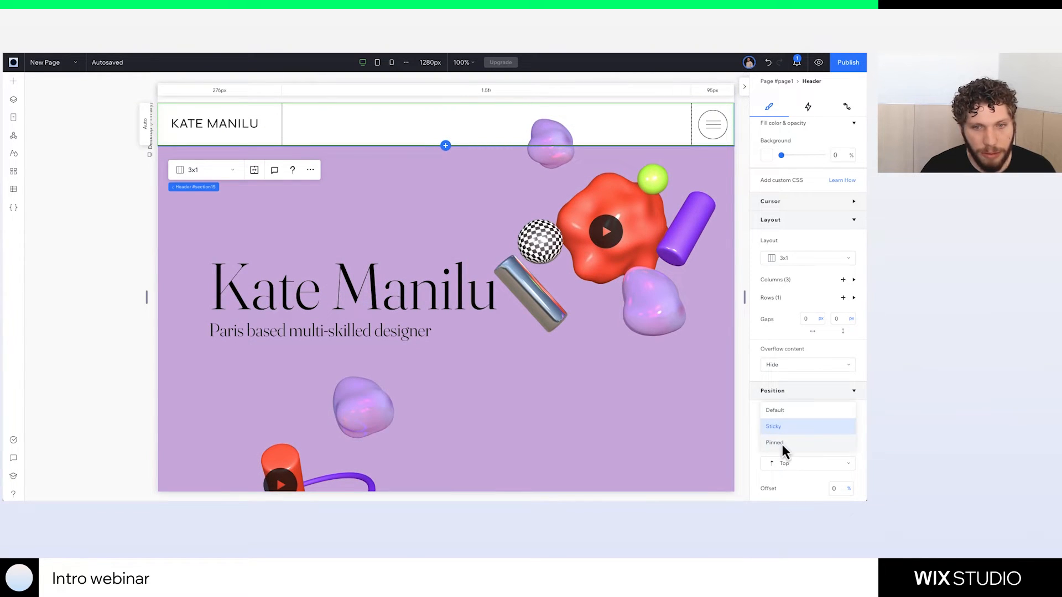
pyautogui.click(780, 443)
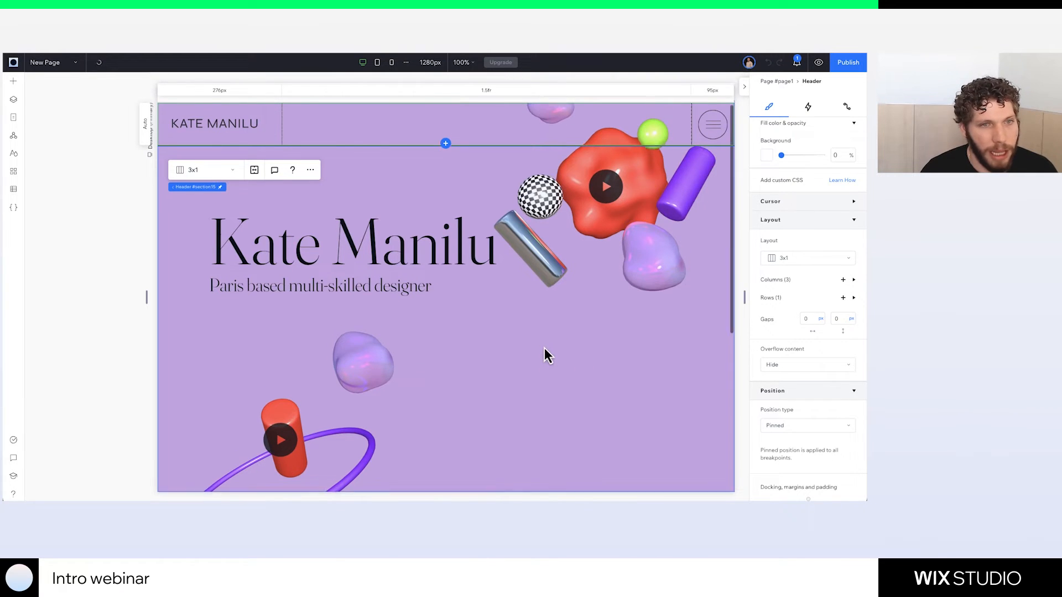
pyautogui.scroll(-4, 544, 347)
pyautogui.scroll(4, 544, 347)
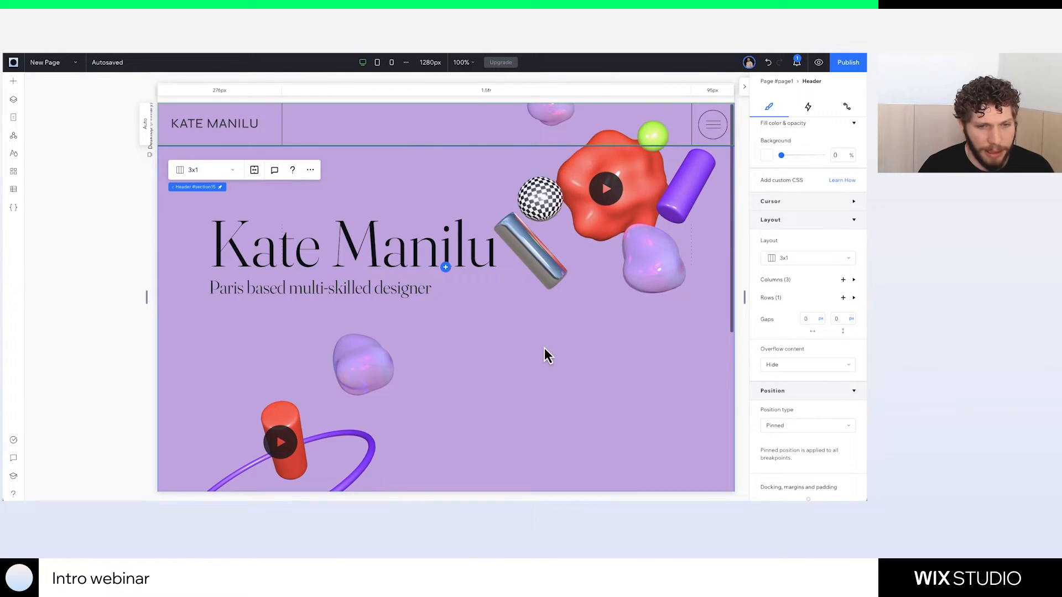
# Add the "Hero - New button" asset from the Studio Intro Webinar library to the hero section
pyautogui.click(546, 389)
pyautogui.scroll(-1, 544, 390)
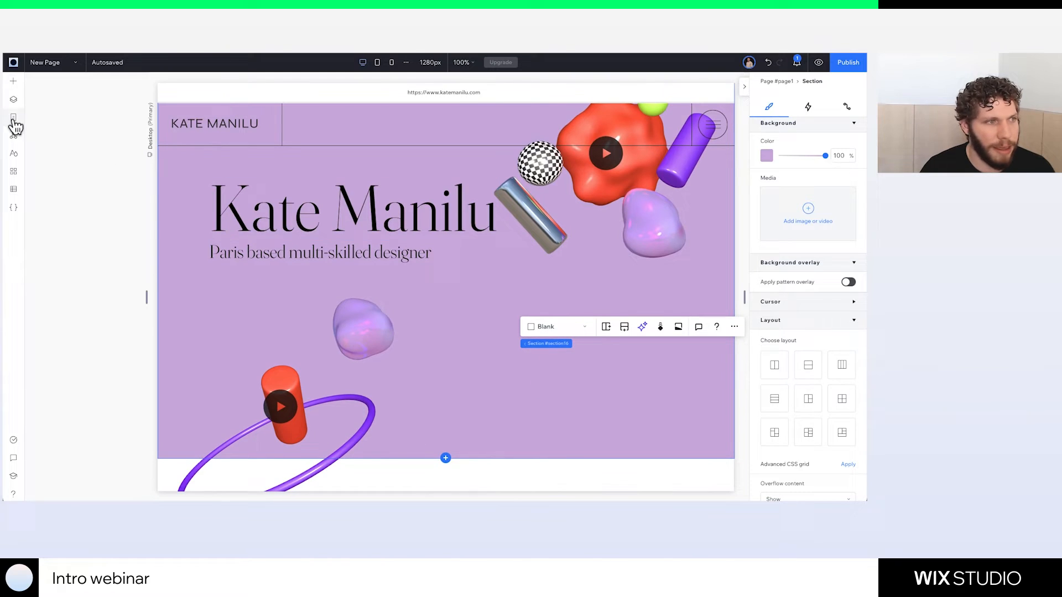
pyautogui.click(14, 82)
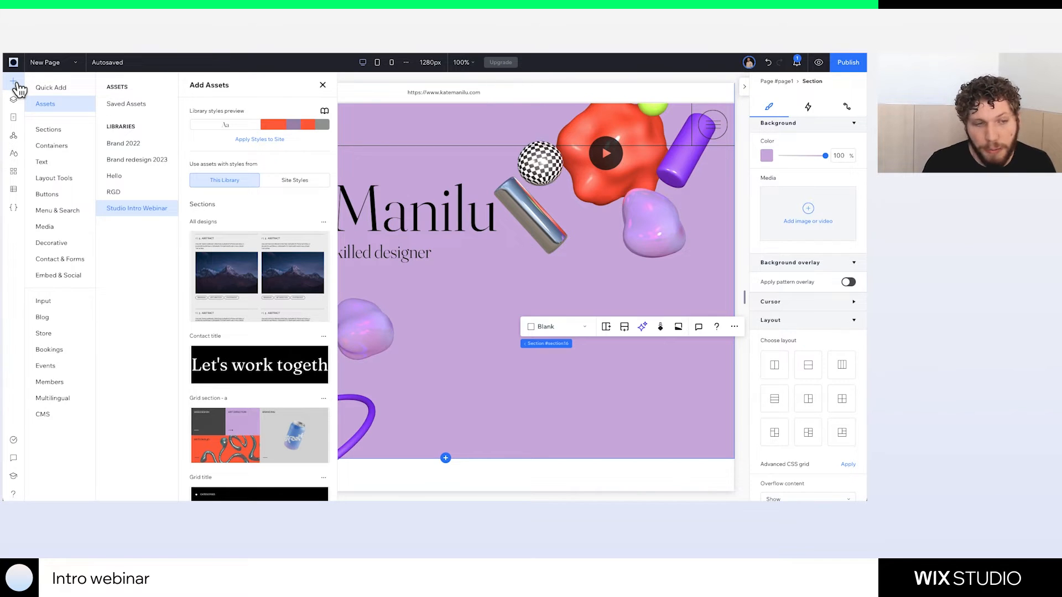
pyautogui.scroll(-8, 281, 403)
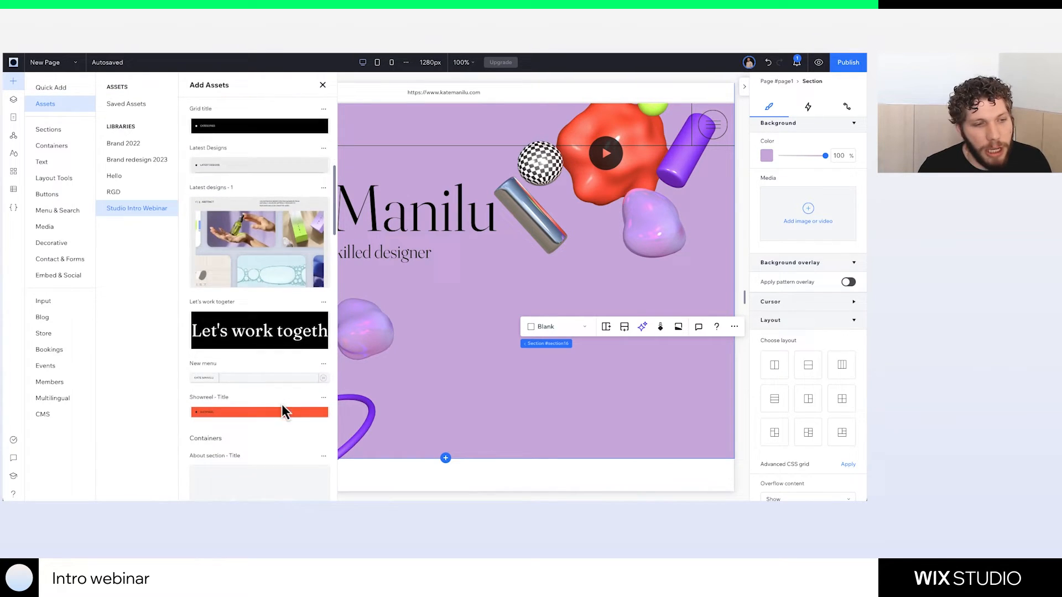
pyautogui.scroll(-5, 284, 409)
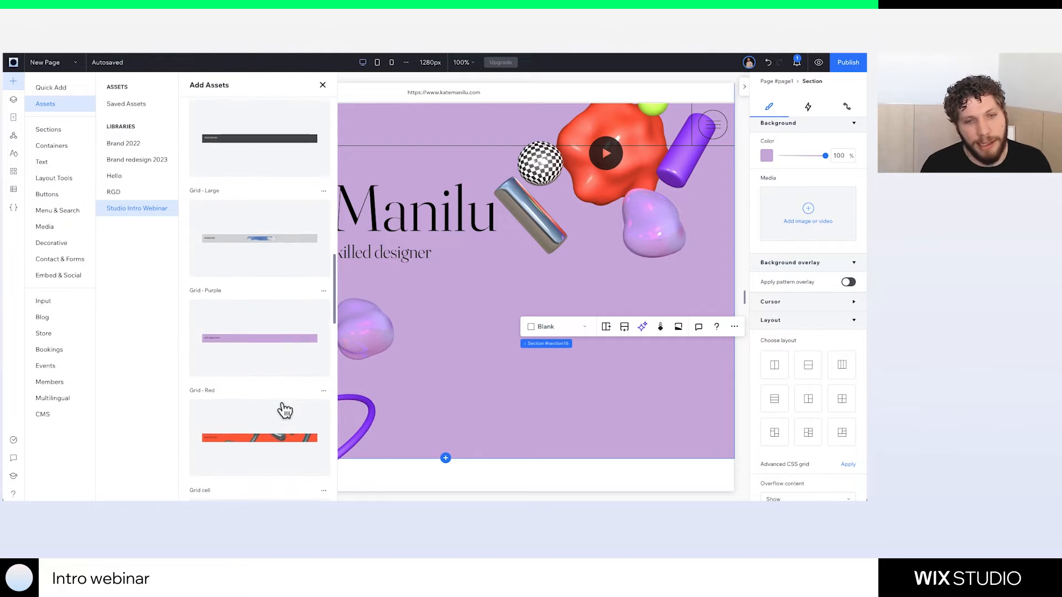
pyautogui.scroll(-4, 284, 410)
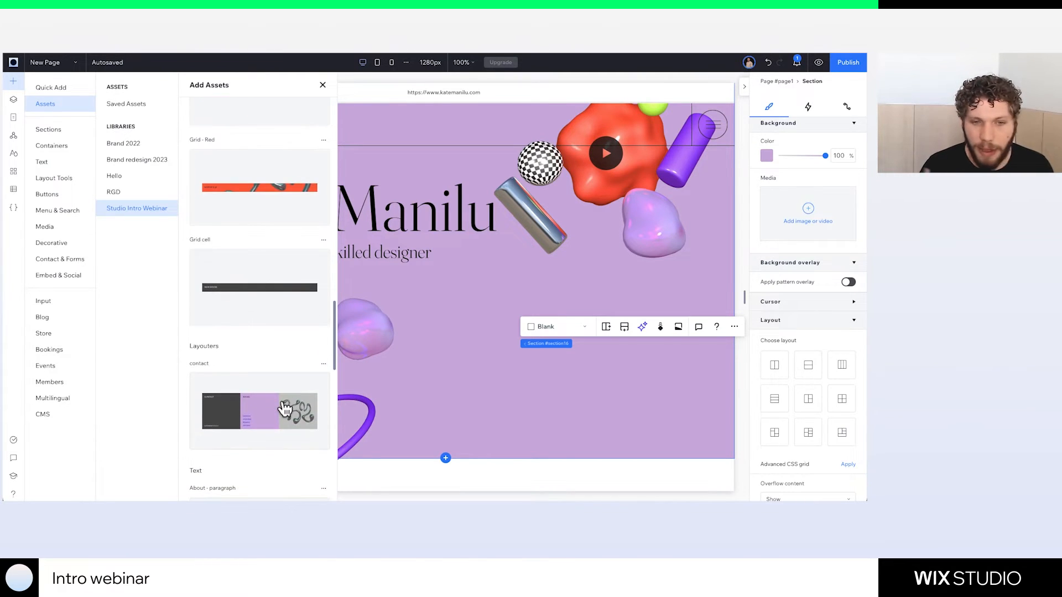
pyautogui.scroll(-8, 285, 409)
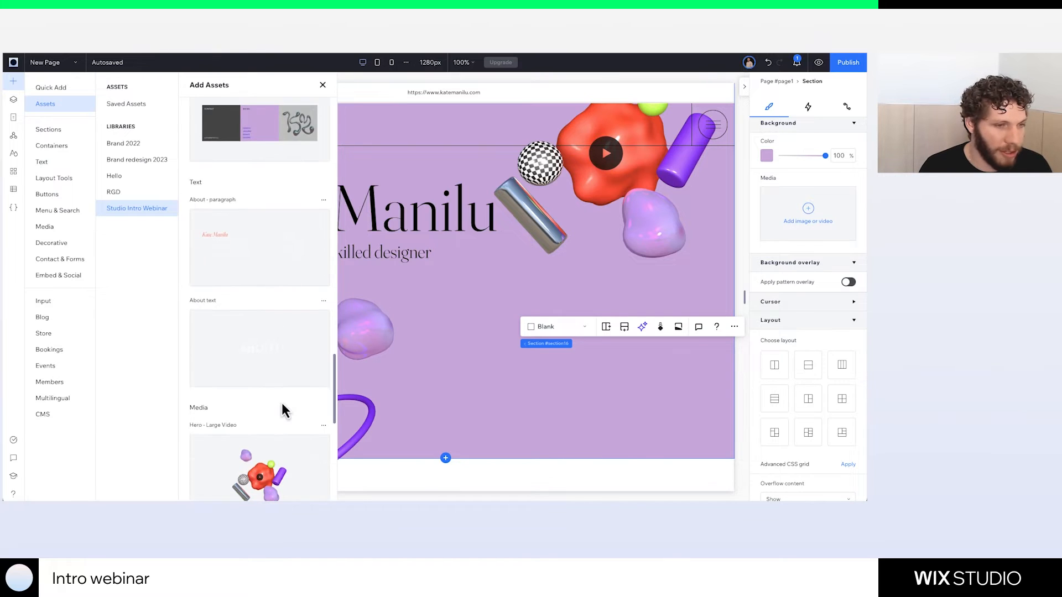
pyautogui.scroll(-2, 282, 409)
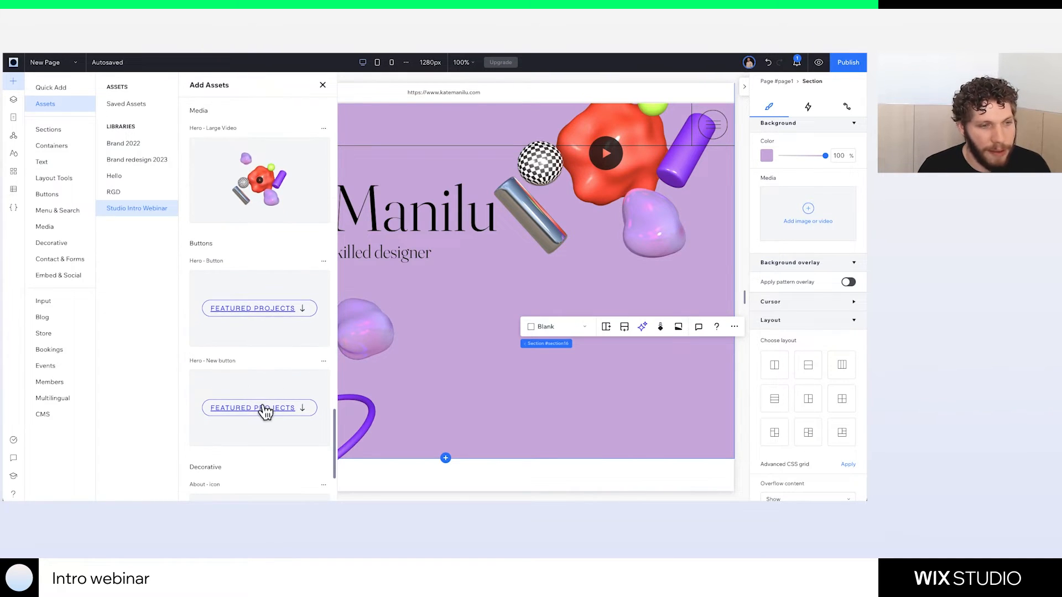
pyautogui.click(264, 410)
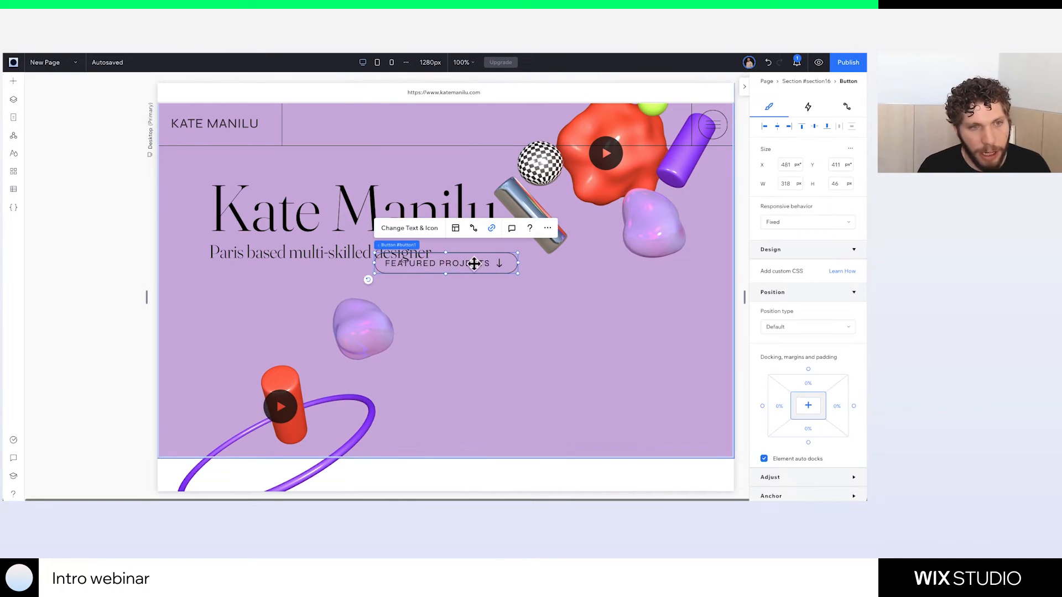
# Place the Featured Projects button in the hero section's lower right area, at about X 905, Y 753 px
pyautogui.moveTo(448, 263); pyautogui.dragTo(642, 417)
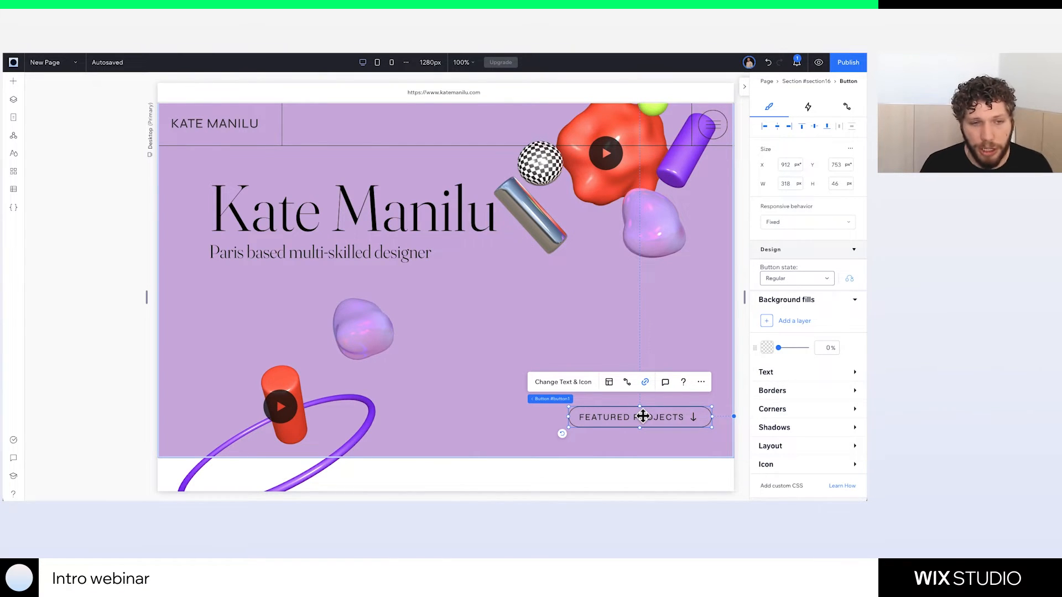
pyautogui.click(603, 343)
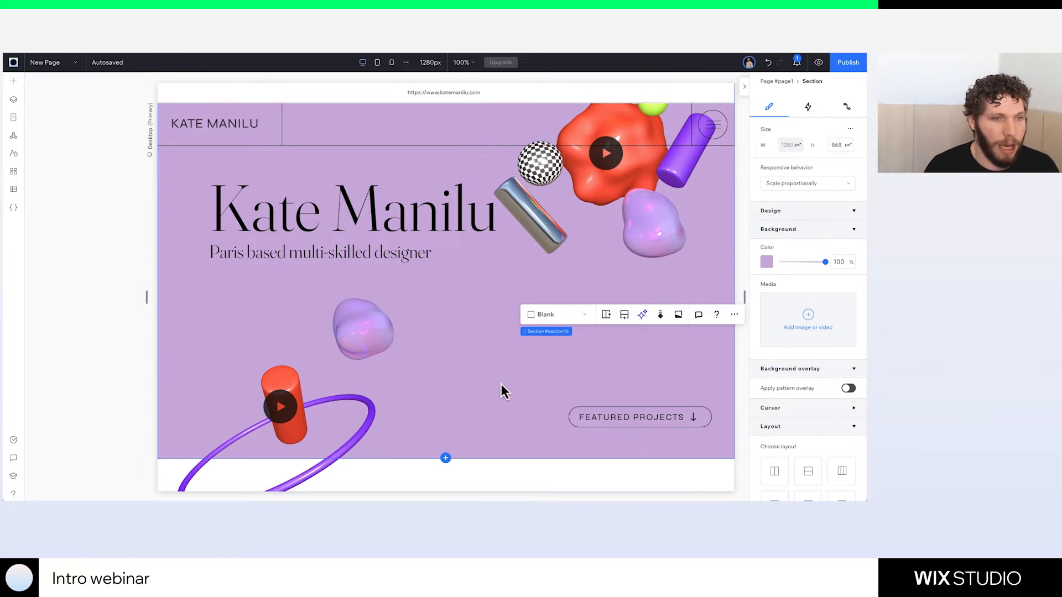
pyautogui.moveTo(623, 416); pyautogui.dragTo(620, 417)
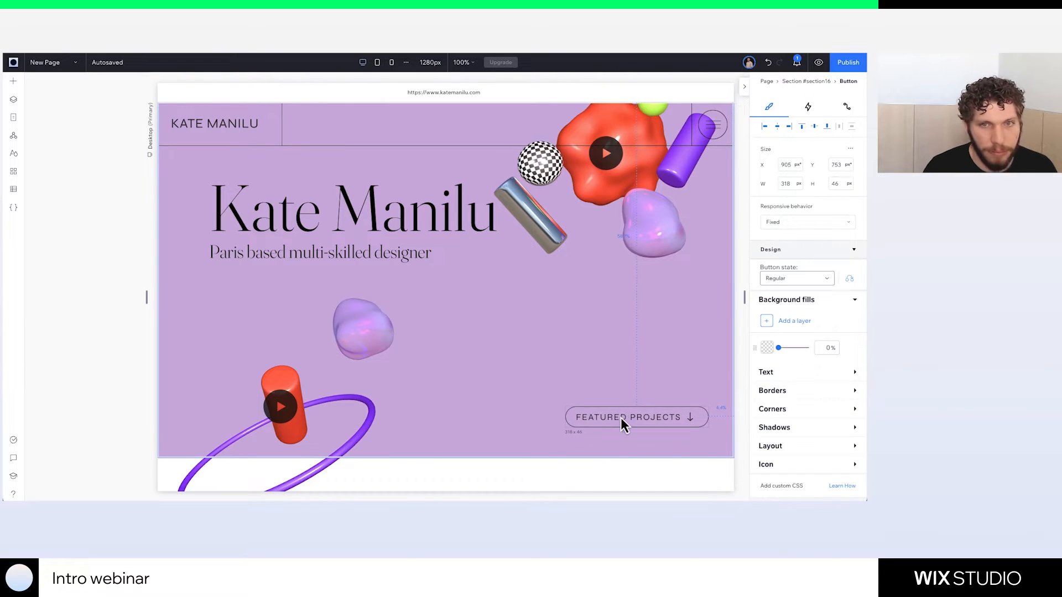
# Compare the Featured Projects button's placement in the tablet and mobile breakpoints, and return to the desktop breakpoint
pyautogui.click(378, 63)
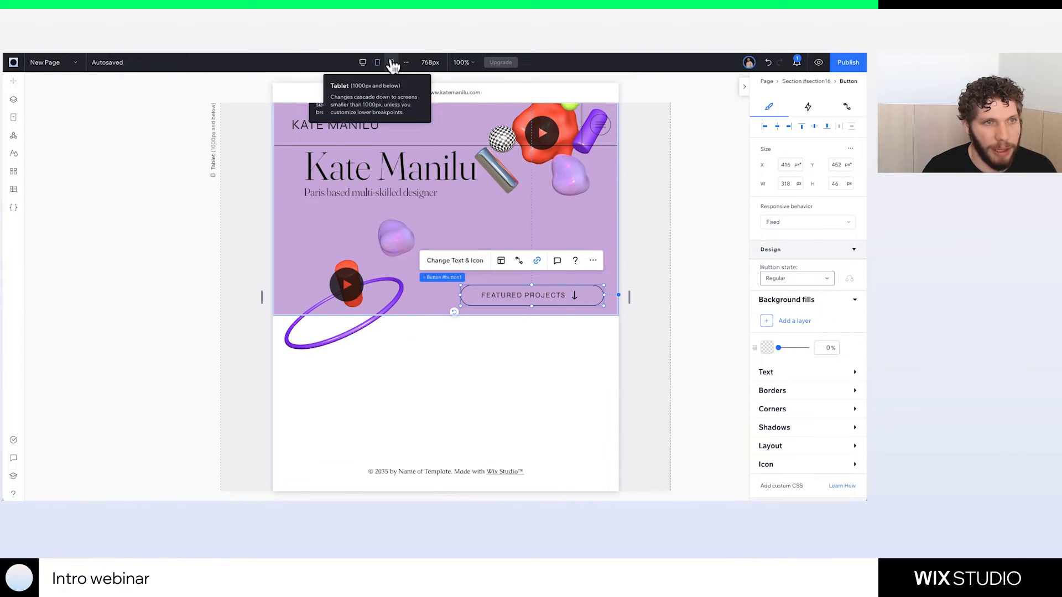
pyautogui.click(394, 64)
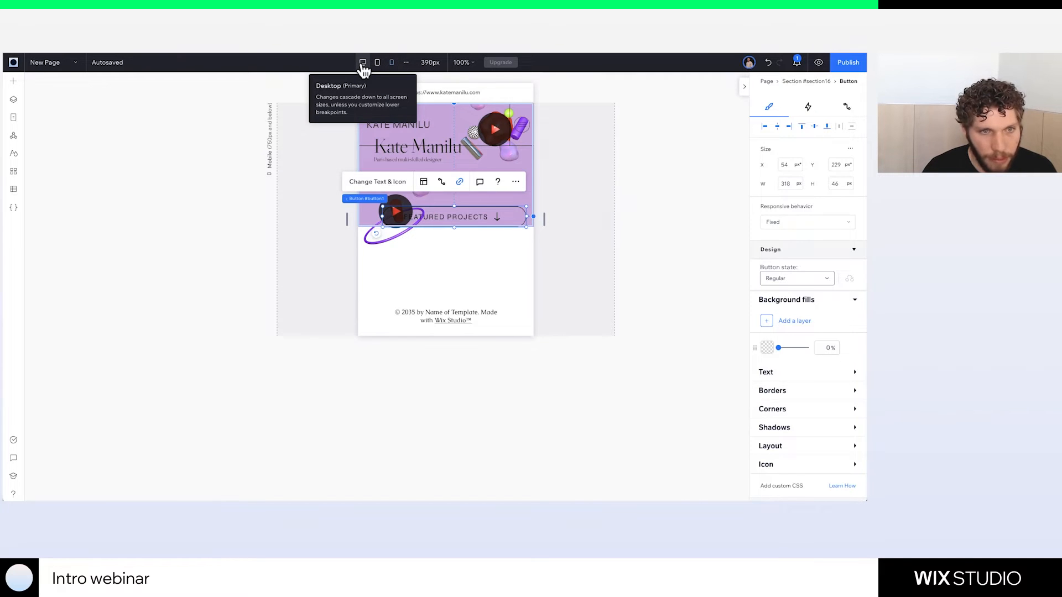
pyautogui.click(362, 63)
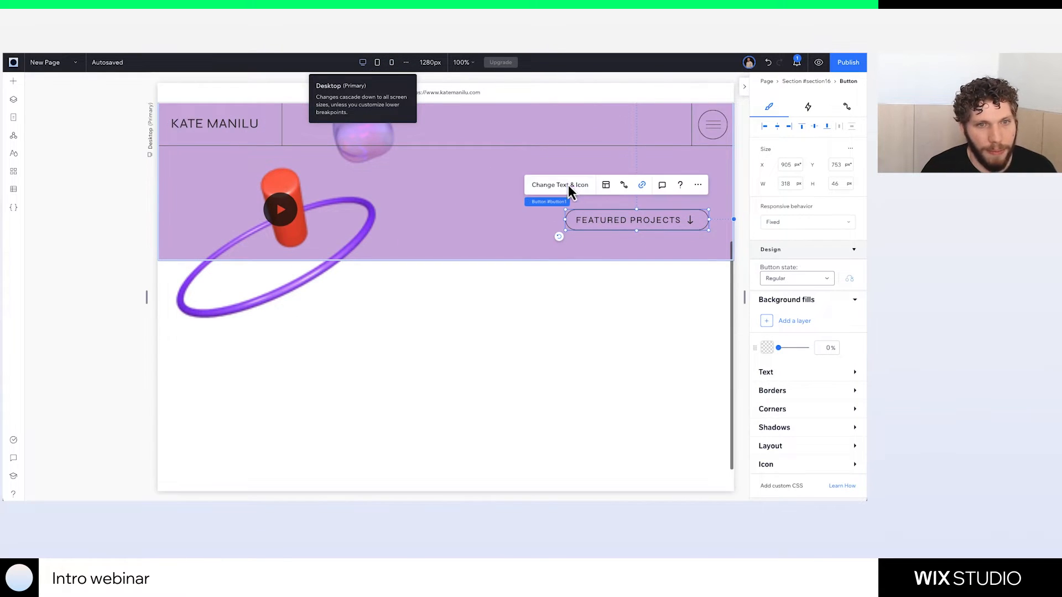
pyautogui.scroll(4, 503, 199)
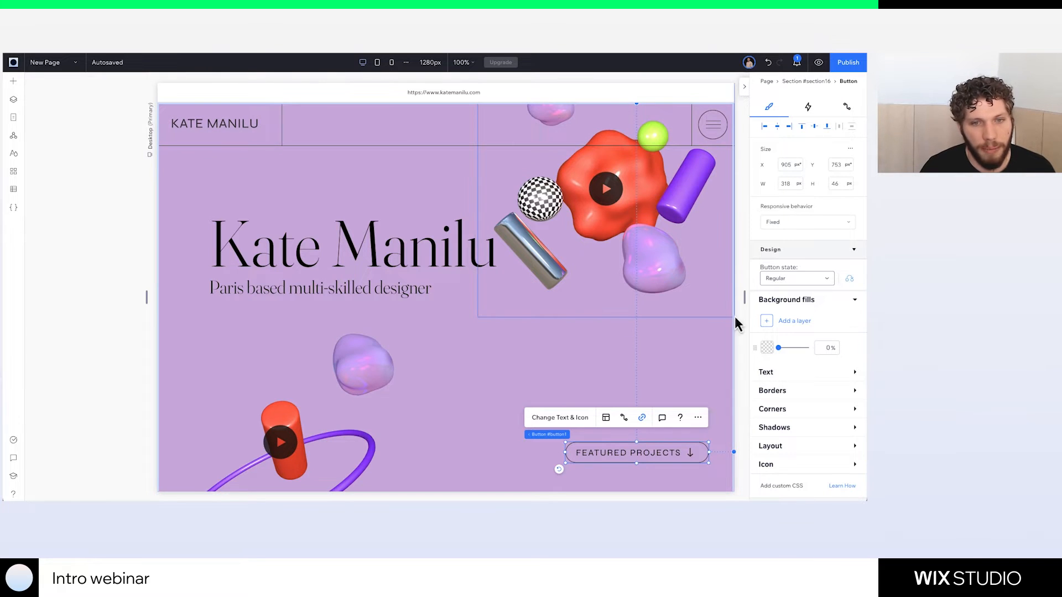
# Examine the Featured Projects button's docking and its placement in the tablet and mobile breakpoints, and return to the desktop breakpoint
pyautogui.scroll(-1, 785, 434)
pyautogui.scroll(-5, 785, 434)
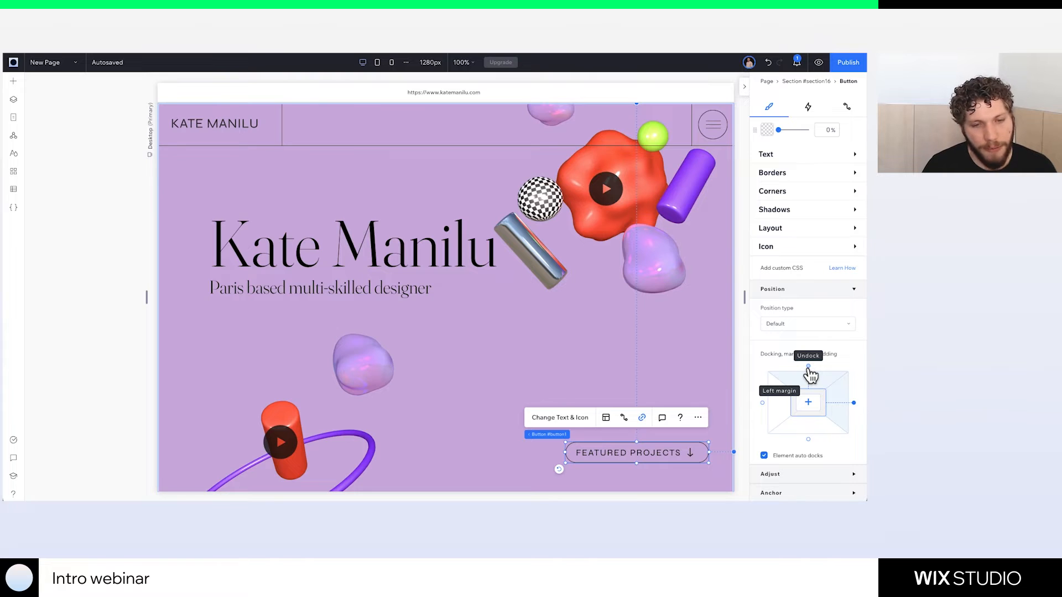
pyautogui.scroll(-1, 668, 483)
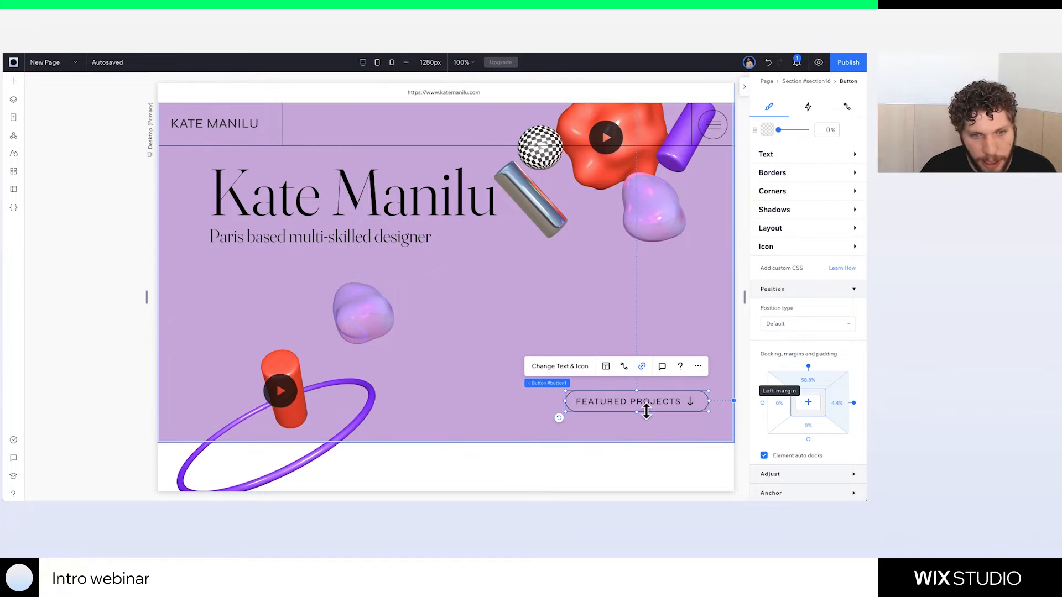
pyautogui.click(380, 67)
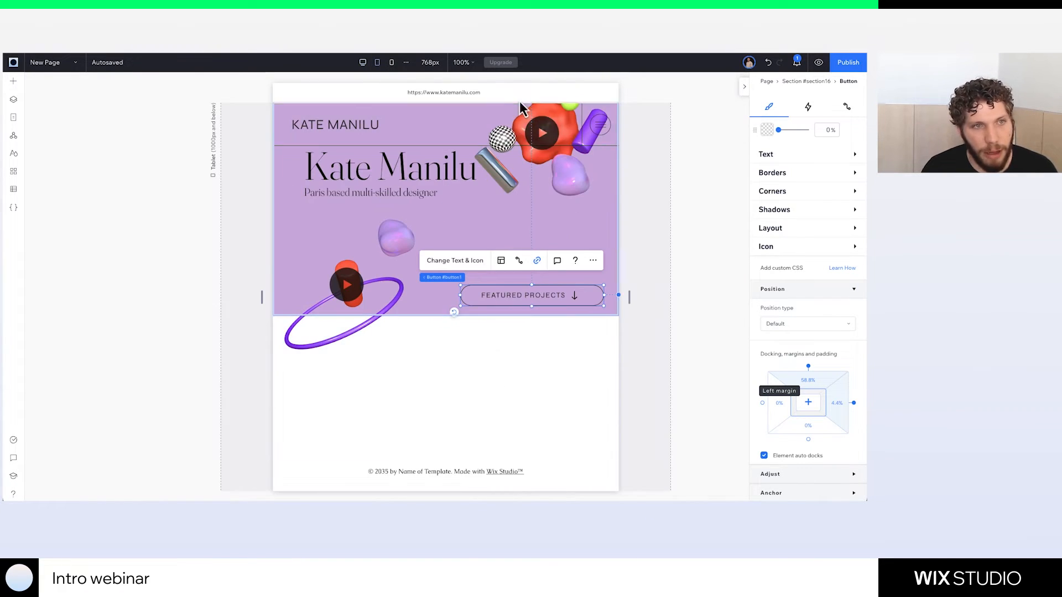
pyautogui.click(392, 63)
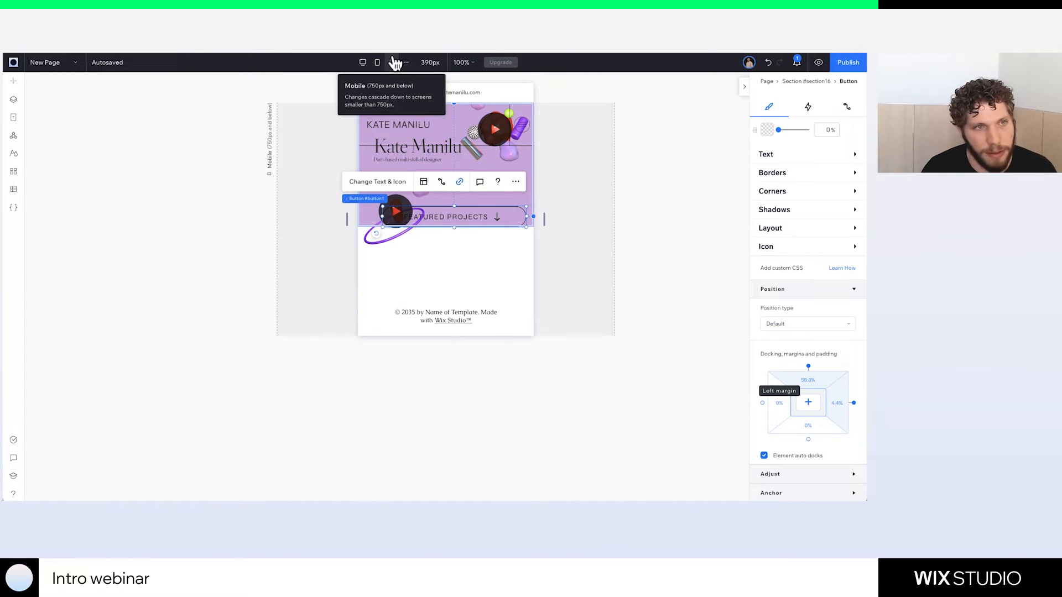
pyautogui.click(364, 64)
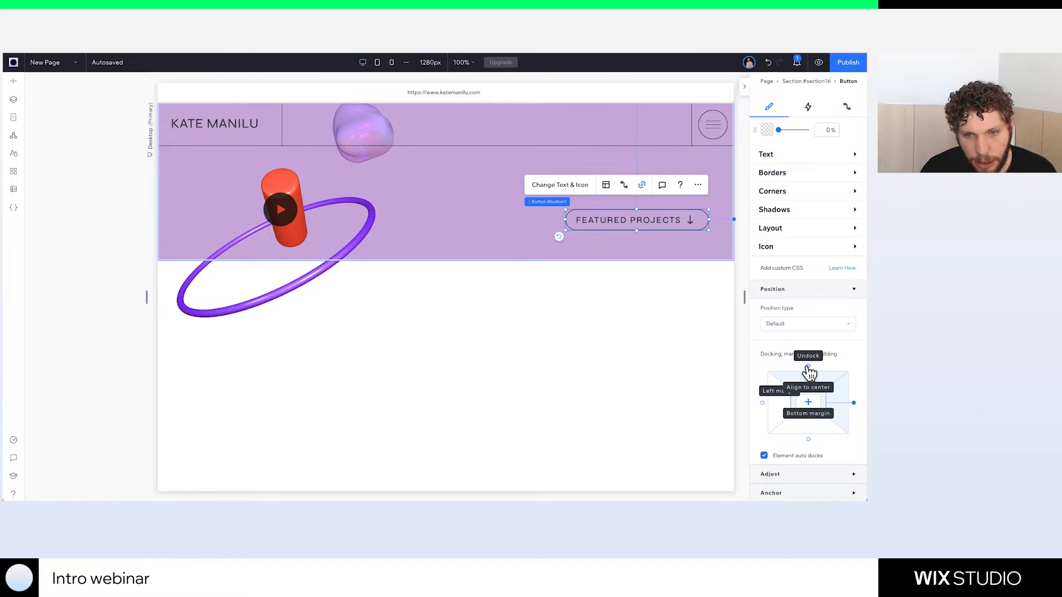
# Dock the Featured Projects button to the hero section's bottom instead of its top, and check its placement in the mobile and tablet breakpoints
pyautogui.click(807, 439)
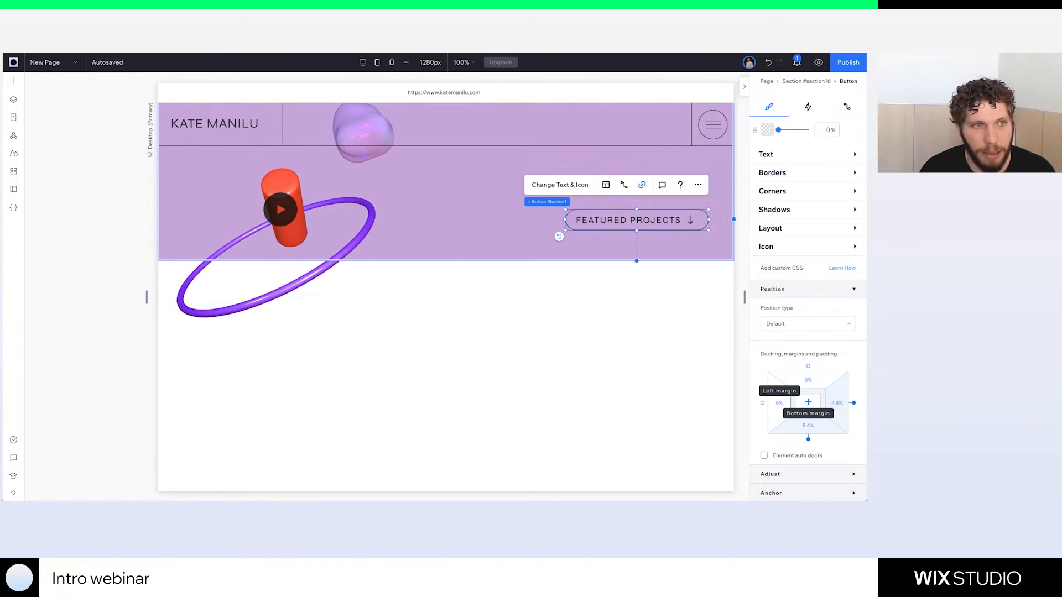
pyautogui.click(392, 63)
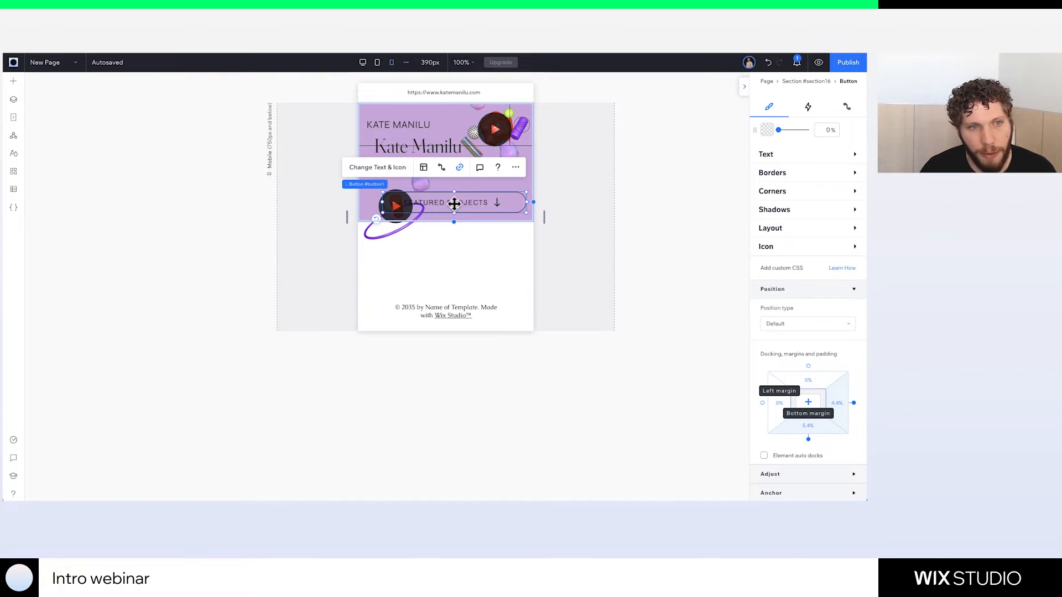
pyautogui.click(378, 67)
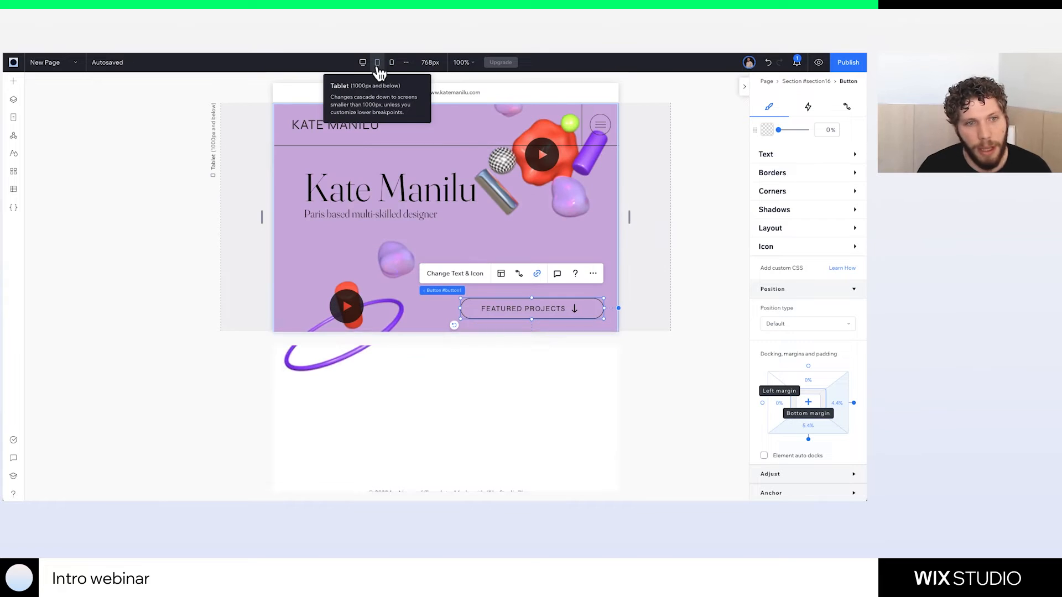
pyautogui.click(363, 64)
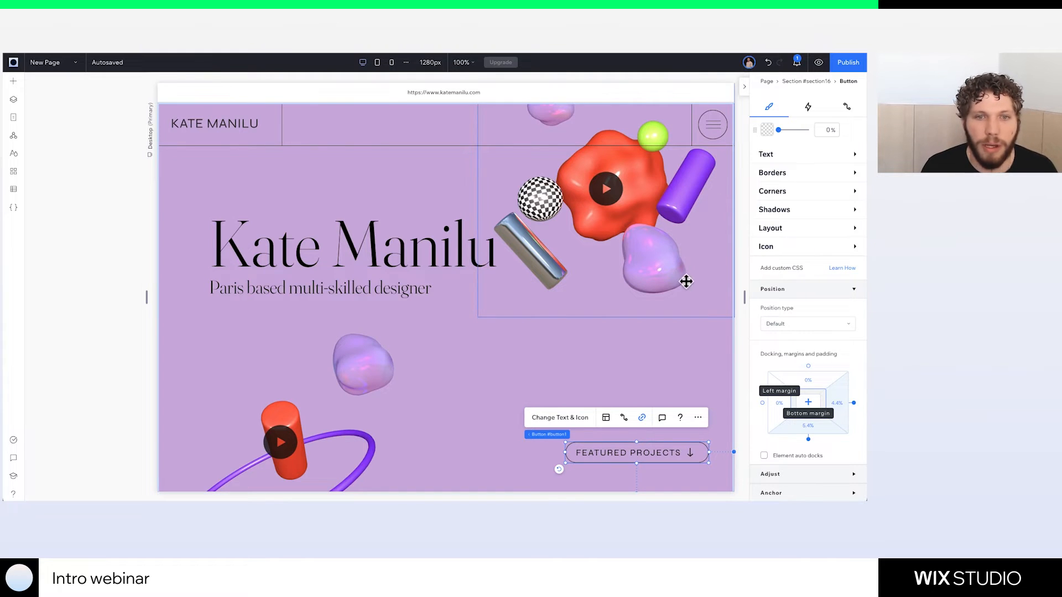
# Compare the whole hero section between the tablet and desktop breakpoints
pyautogui.scroll(4, 808, 252)
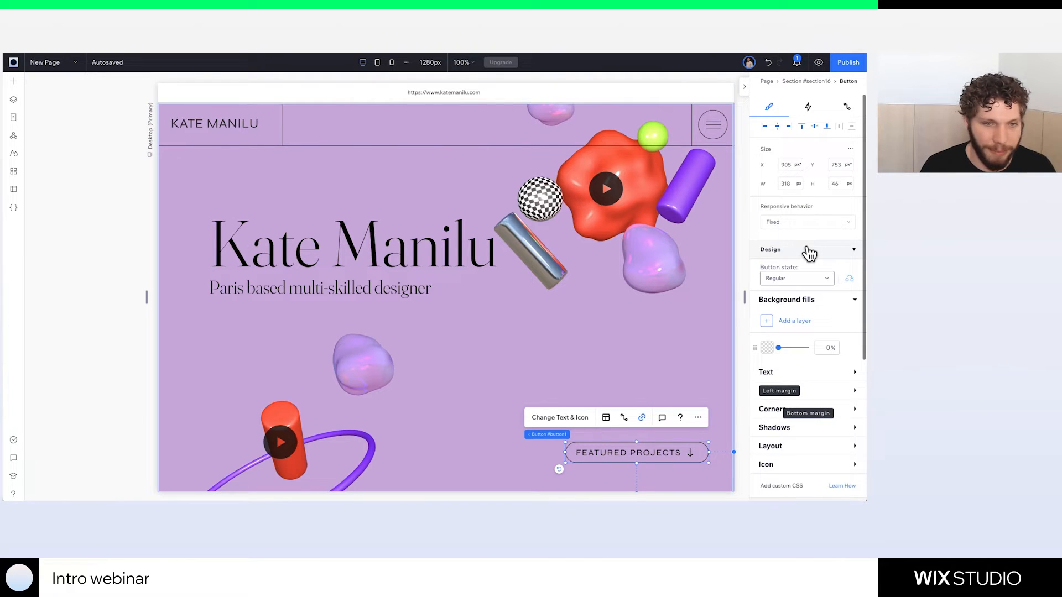
pyautogui.click(602, 350)
pyautogui.scroll(-1, 603, 350)
pyautogui.scroll(1, 603, 357)
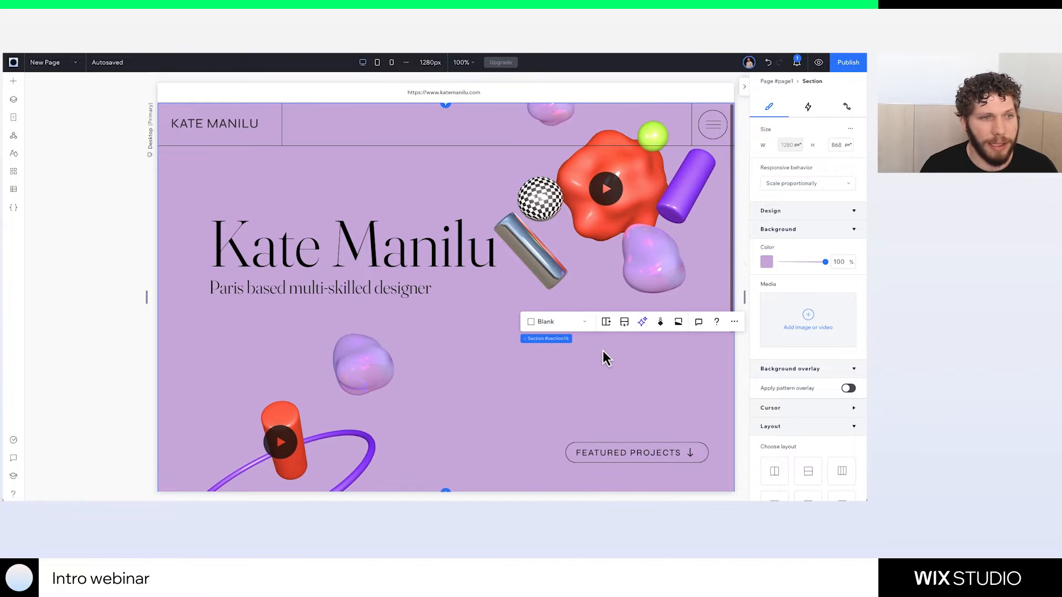
pyautogui.click(377, 63)
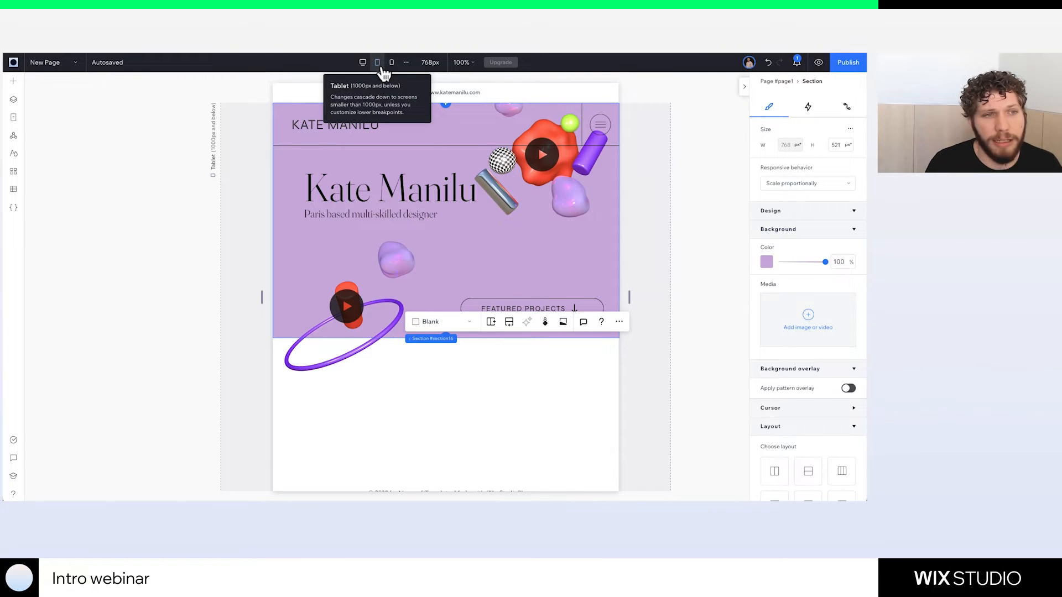
pyautogui.click(363, 63)
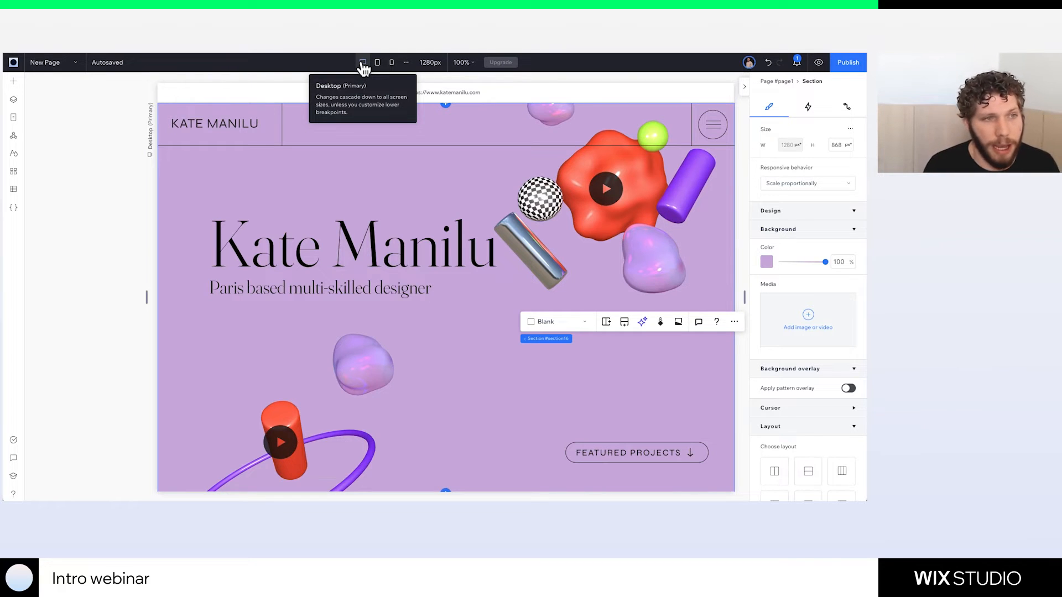
# In the tablet breakpoint, move the upper video to about X 416, Y 74 px and compare its placement in desktop and mobile
pyautogui.click(378, 64)
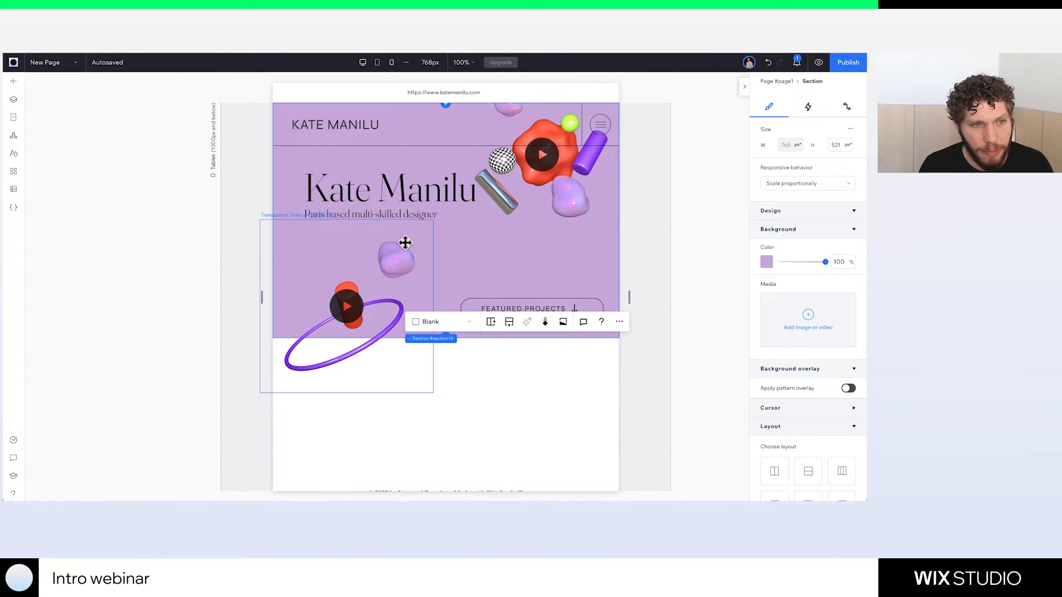
pyautogui.click(528, 190)
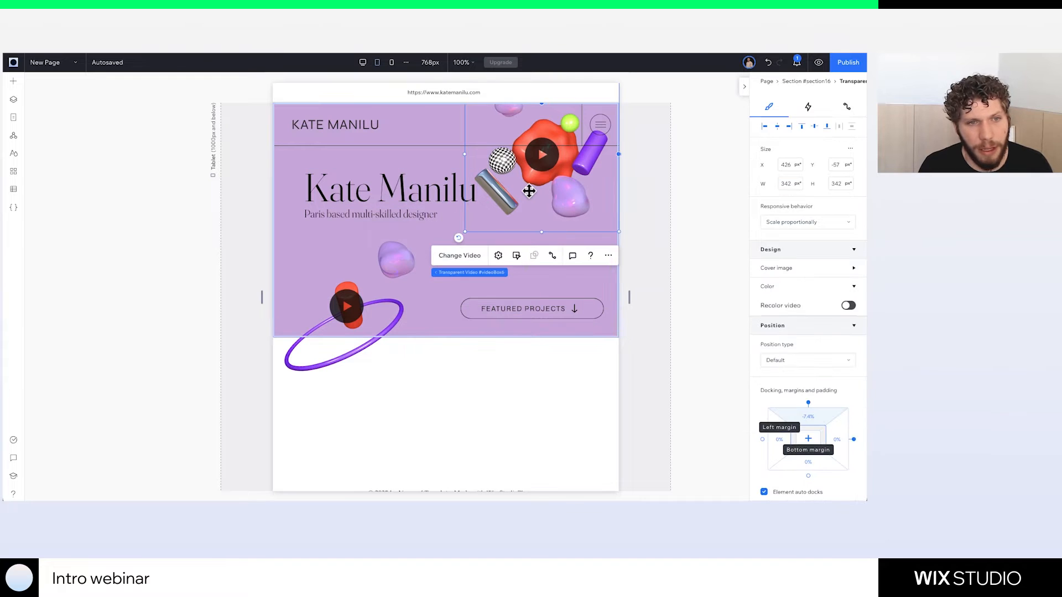
pyautogui.moveTo(528, 191); pyautogui.dragTo(527, 251)
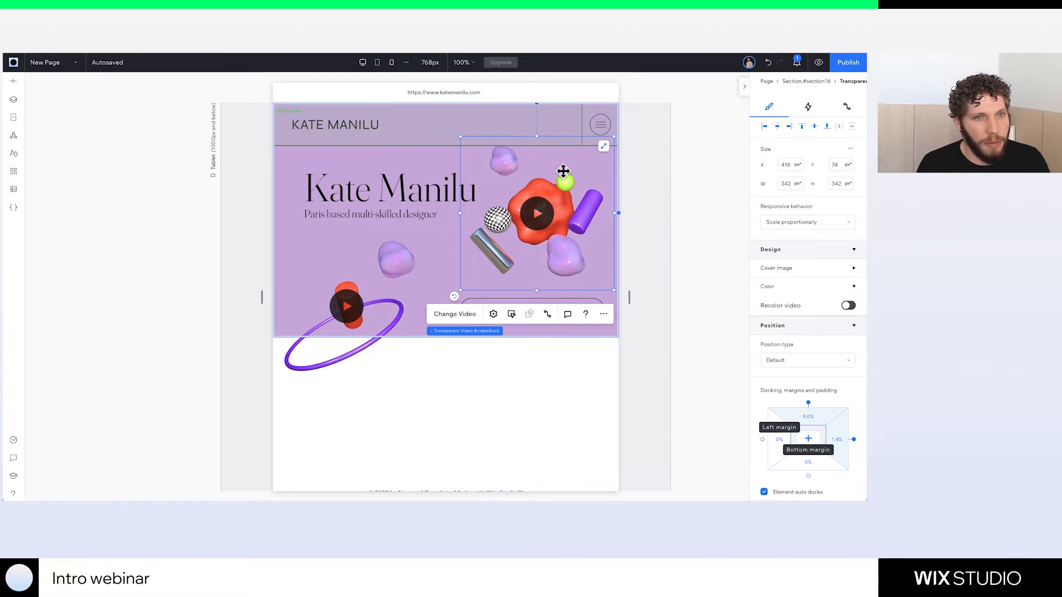
pyautogui.click(362, 63)
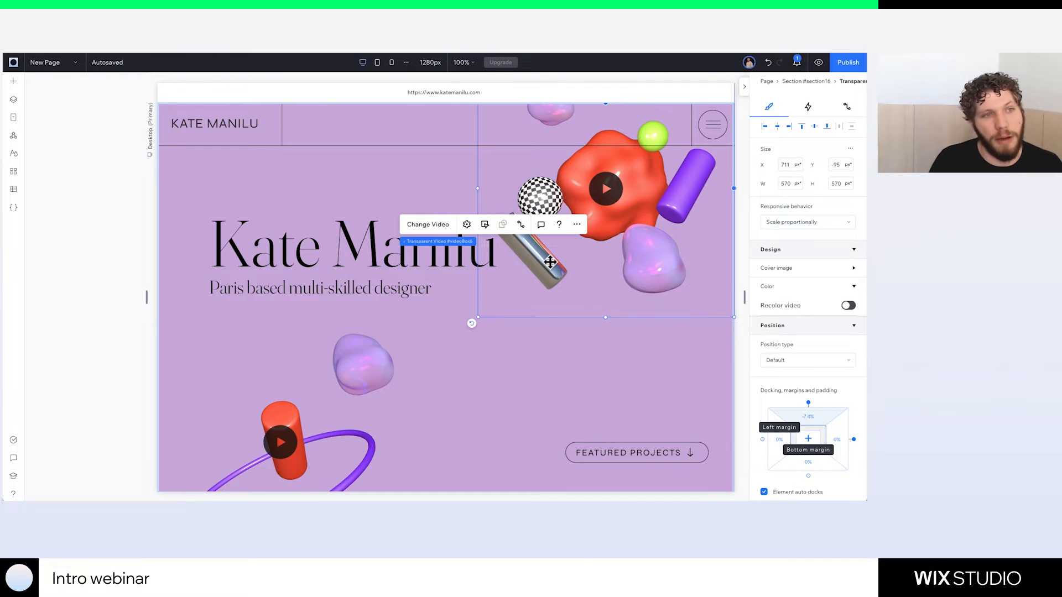
pyautogui.click(377, 62)
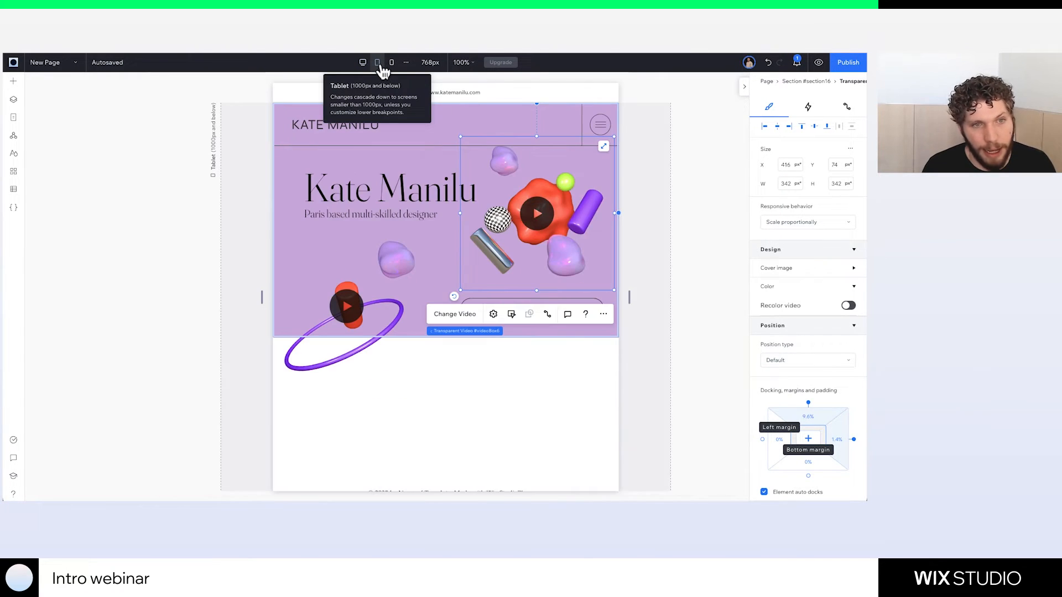
pyautogui.click(392, 62)
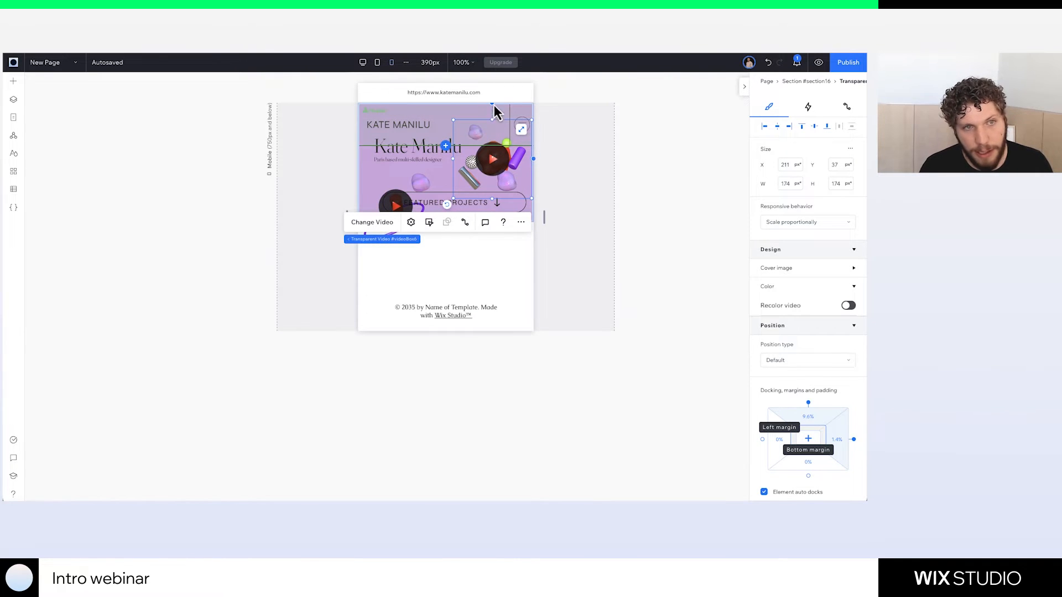
pyautogui.click(377, 63)
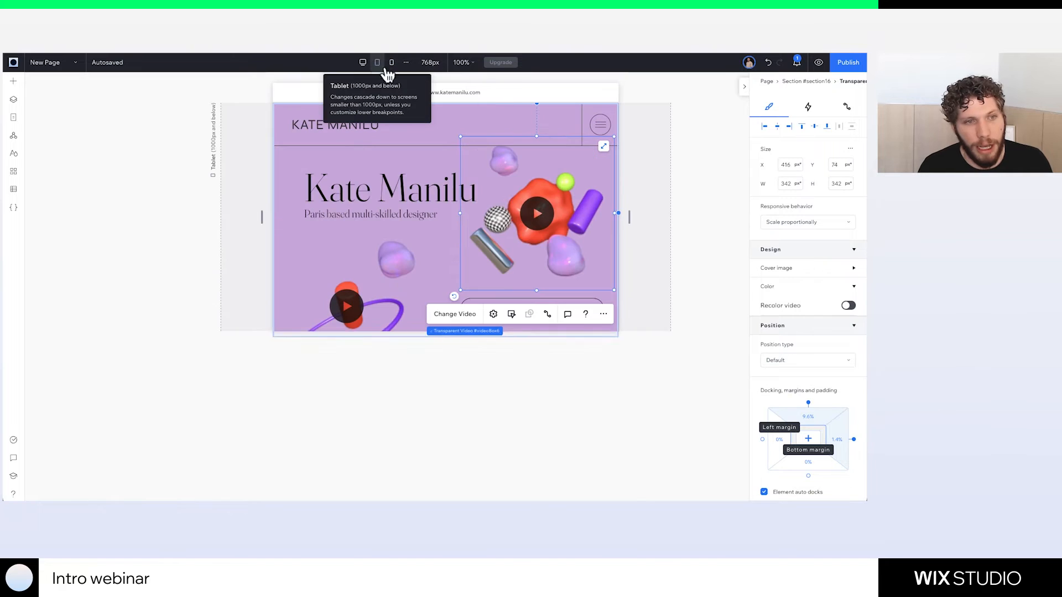
# In the tablet breakpoint, set the lower-left video to Don't Display and move the Featured Projects button to the section's lower left
pyautogui.click(375, 304)
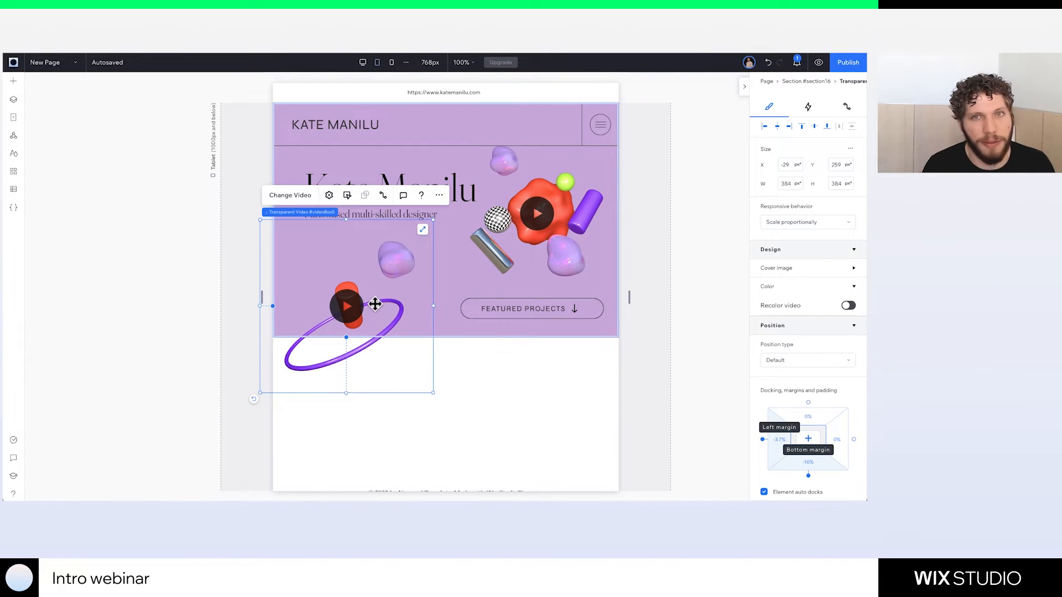
pyautogui.rightClick(375, 304)
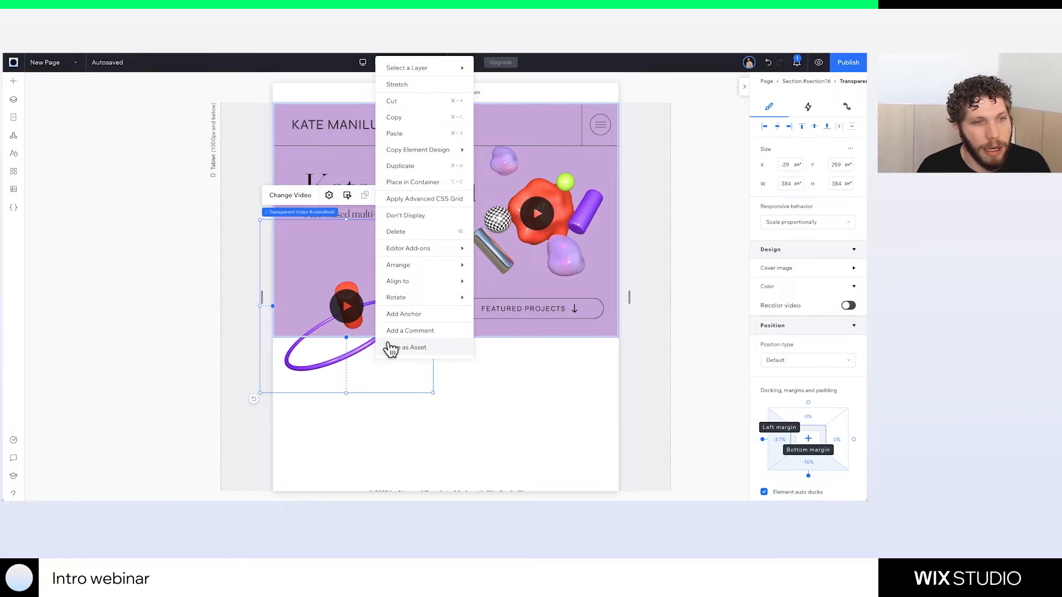
pyautogui.click(426, 216)
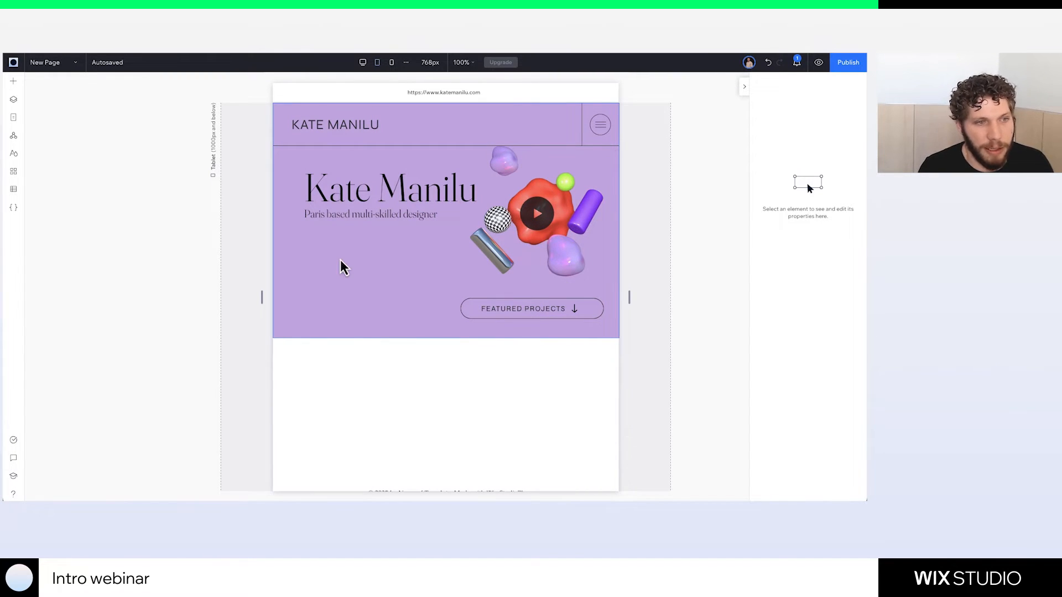
pyautogui.click(517, 308)
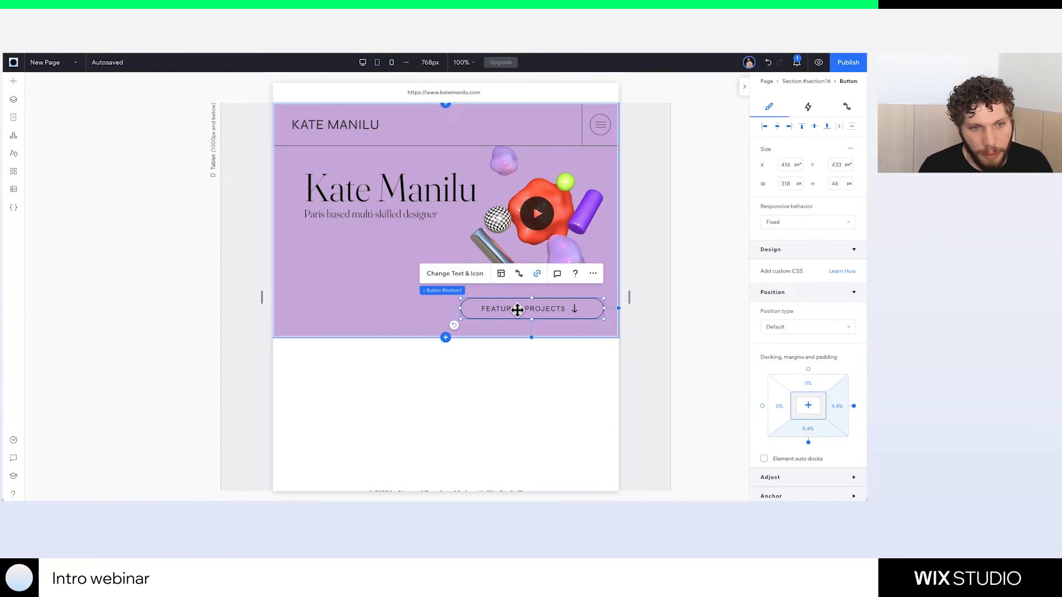
pyautogui.moveTo(517, 309); pyautogui.dragTo(358, 313)
# Move the remaining tablet video to about X 408, Y 130 px and enlarge it until it overlaps the section's right edge
pyautogui.click(559, 227)
pyautogui.moveTo(557, 235); pyautogui.dragTo(555, 261)
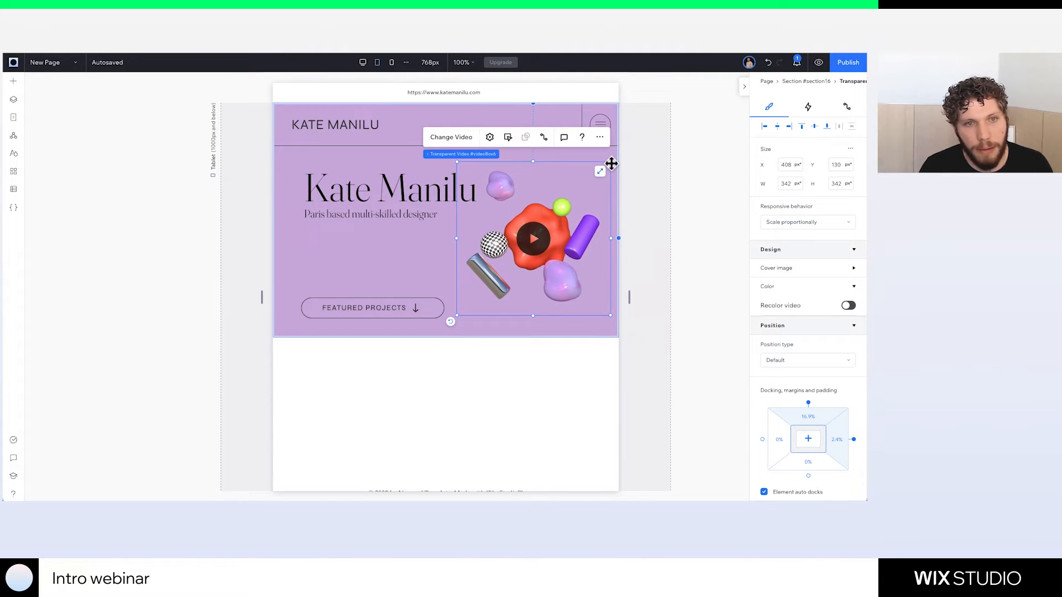
pyautogui.moveTo(610, 162); pyautogui.dragTo(668, 152)
pyautogui.click(732, 197)
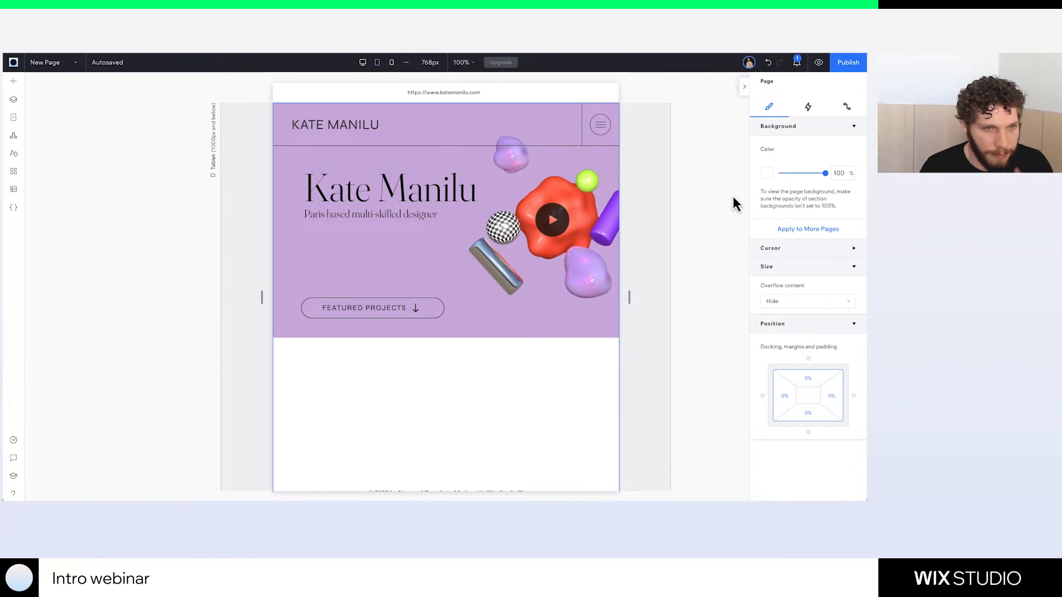
# Show the page's layers, and in the mobile breakpoint move the Featured Projects button to about X 34, Y 208 px
pyautogui.click(14, 101)
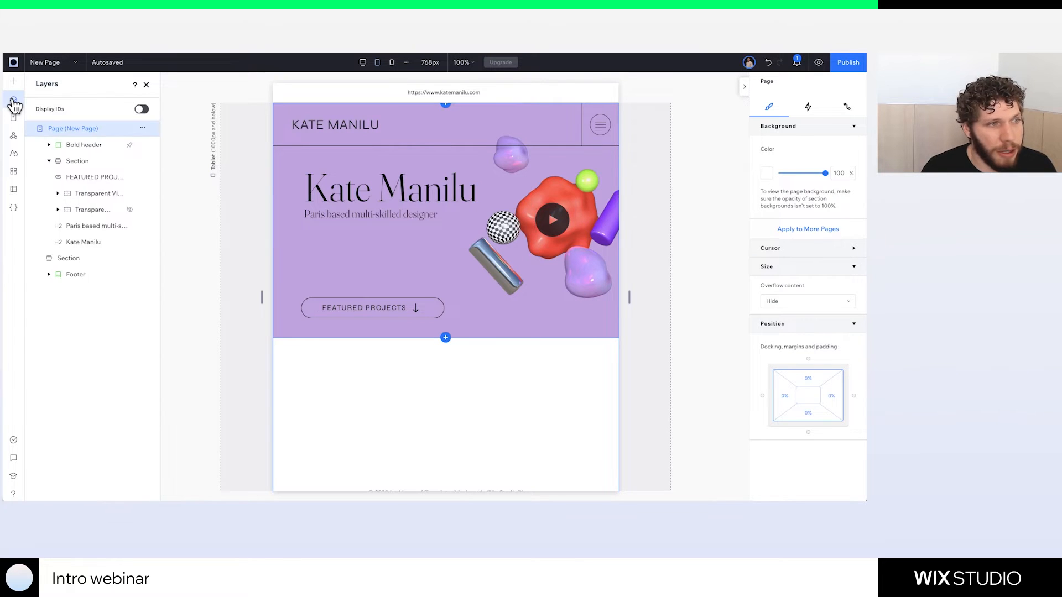
pyautogui.click(130, 210)
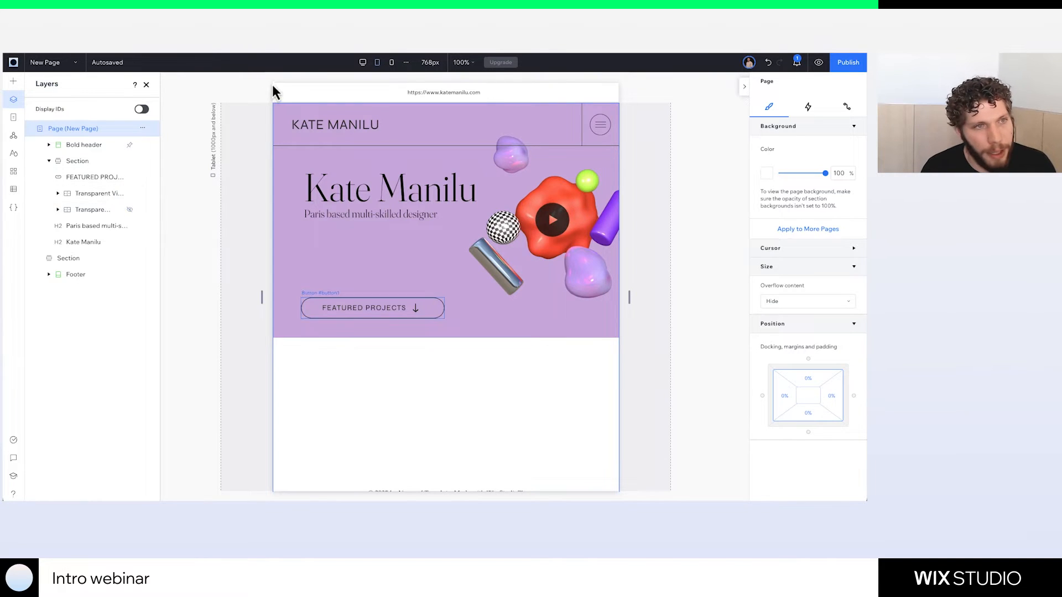
pyautogui.click(392, 62)
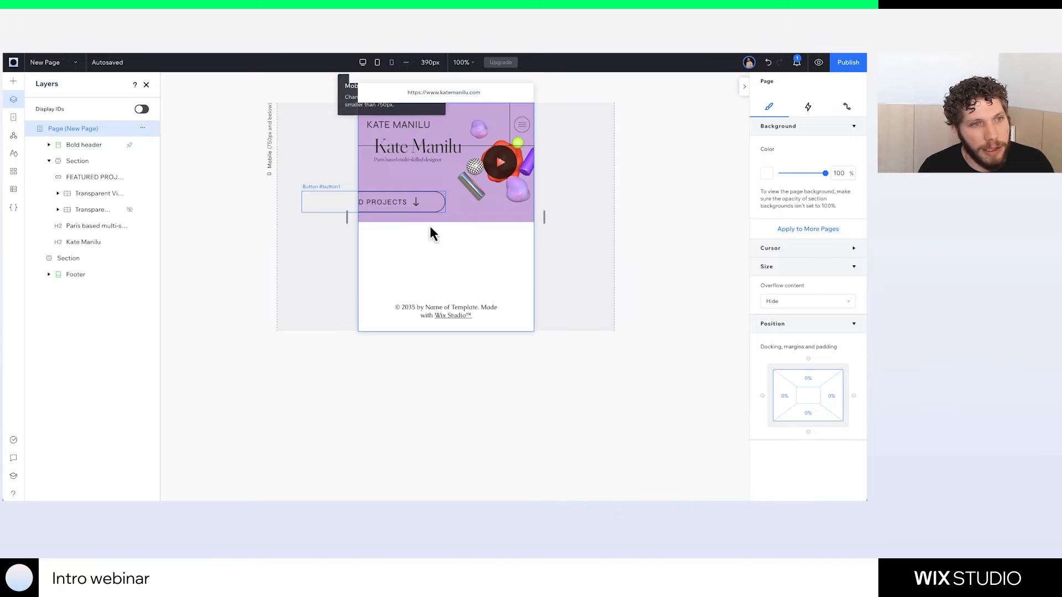
pyautogui.click(409, 204)
pyautogui.moveTo(403, 202); pyautogui.dragTo(465, 206)
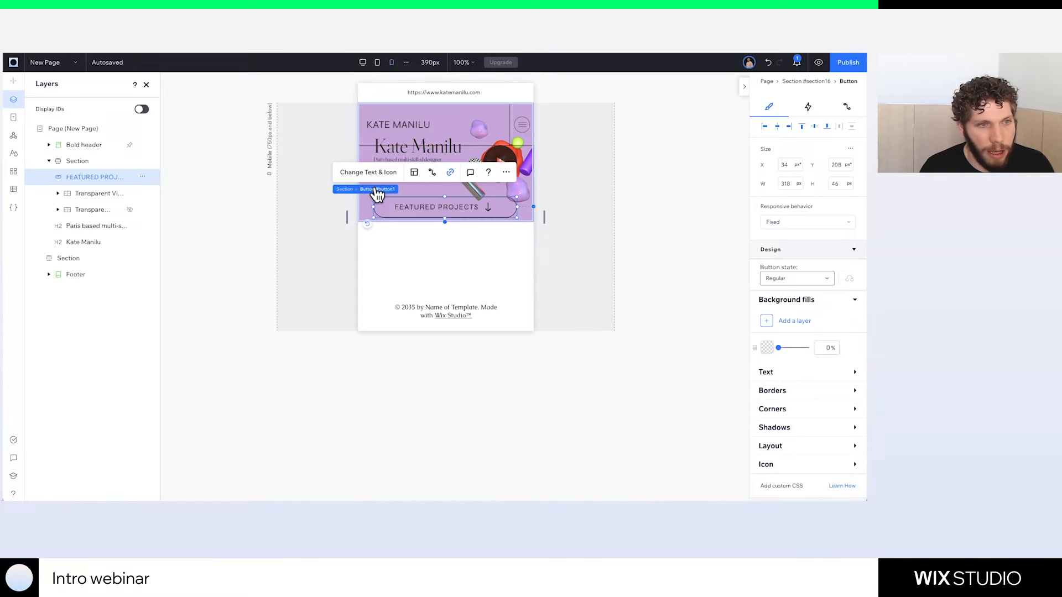
# Extend the hero section's height in the mobile breakpoint to about 348 px
pyautogui.click(365, 220)
pyautogui.moveTo(365, 220); pyautogui.dragTo(365, 260)
pyautogui.click(433, 244)
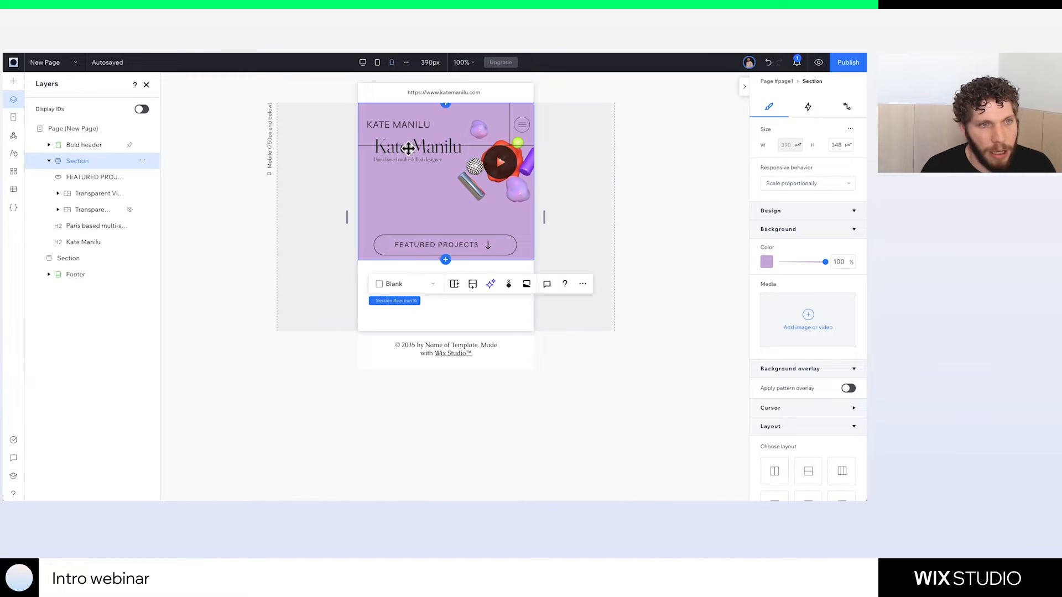
# In the mobile breakpoint, move the hero title down to about Y 152 px and the tagline below it to about Y 196 px
pyautogui.click(408, 150)
pyautogui.moveTo(408, 150); pyautogui.dragTo(407, 183)
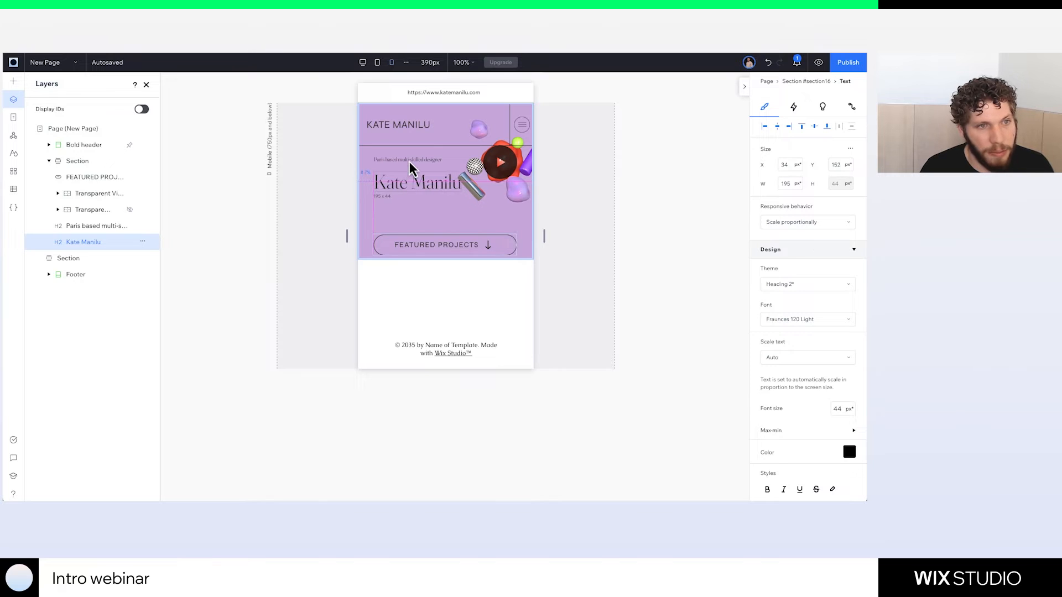
pyautogui.click(407, 160)
pyautogui.moveTo(407, 161); pyautogui.dragTo(407, 198)
# Shift the mobile video slightly down and to the right, and widen the tagline to the title's width, about 195 px
pyautogui.moveTo(489, 182); pyautogui.dragTo(500, 201)
pyautogui.click(408, 195)
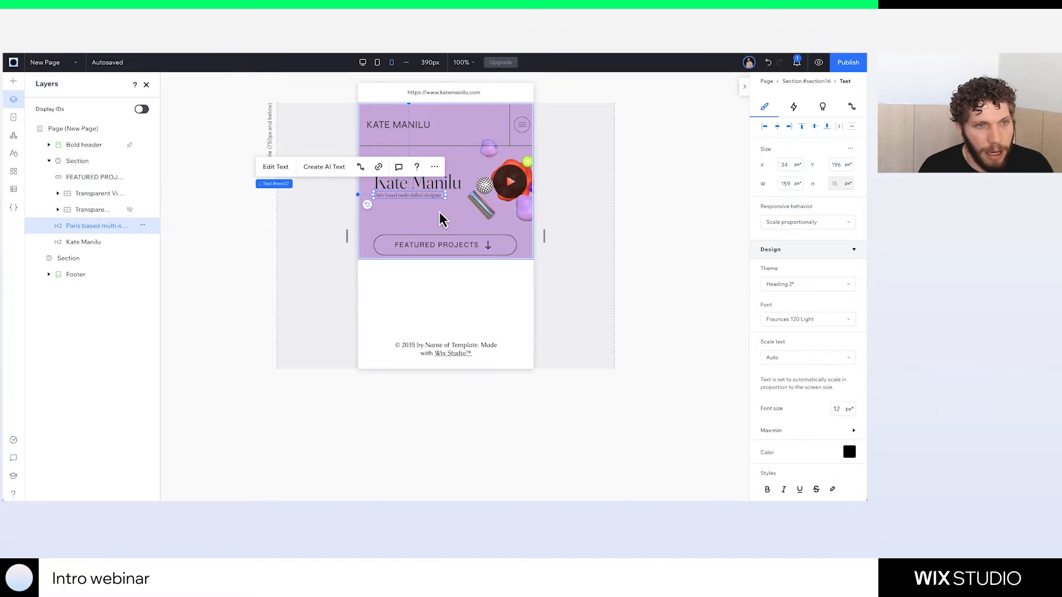
pyautogui.moveTo(447, 201); pyautogui.dragTo(461, 211)
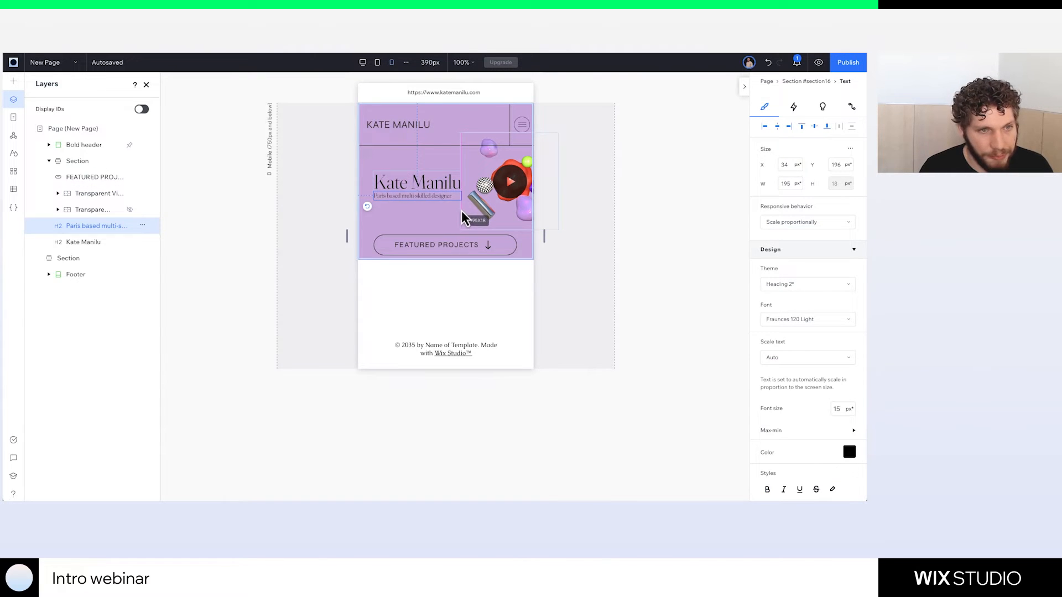
pyautogui.click(452, 183)
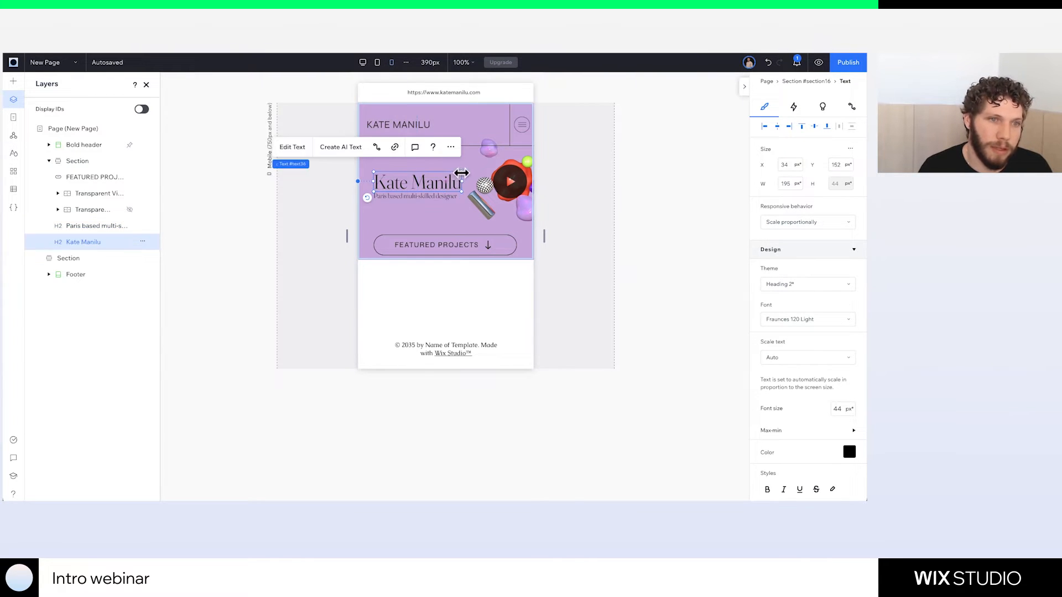
# In the mobile breakpoint, enlarge the hero title to about 253 px wide and extend the hero section's height to about 410 px
pyautogui.moveTo(470, 166); pyautogui.dragTo(489, 161)
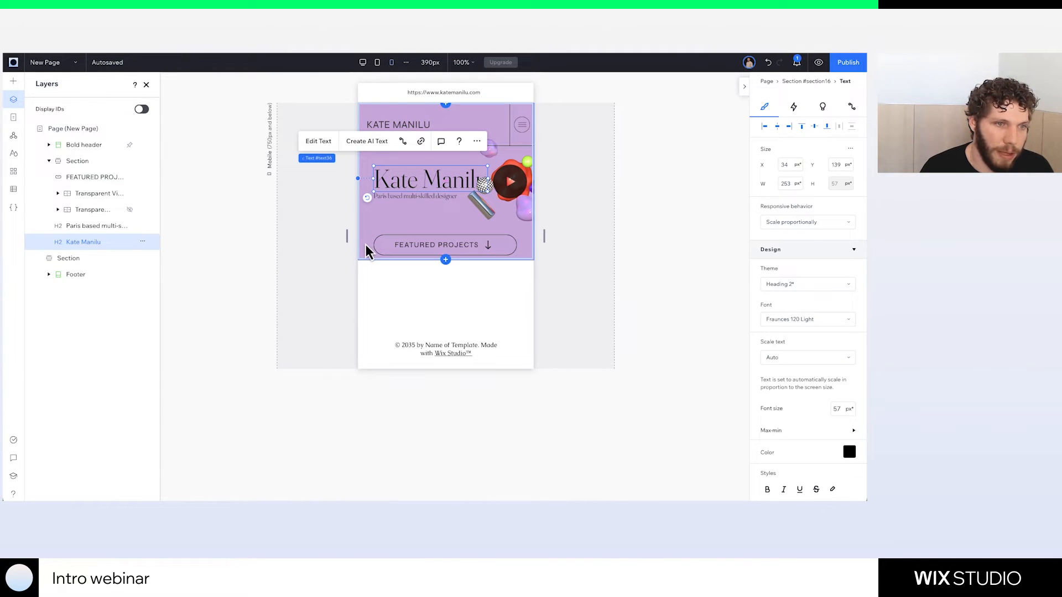
pyautogui.click(386, 259)
pyautogui.moveTo(386, 259); pyautogui.dragTo(385, 288)
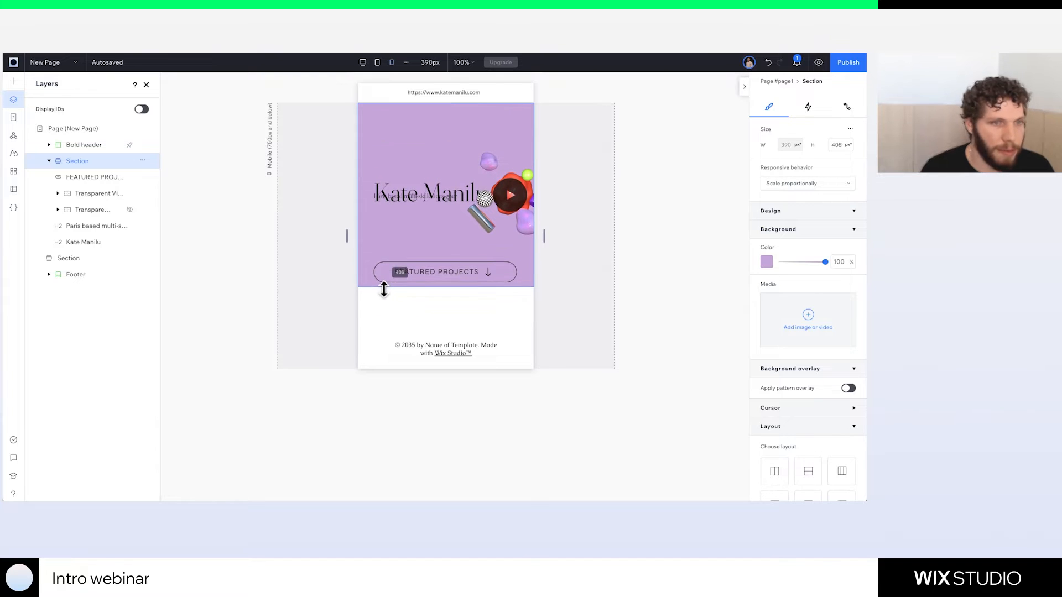
# In the mobile breakpoint, raise the hero title above the tagline, to about Y 139 px
pyautogui.click(418, 199)
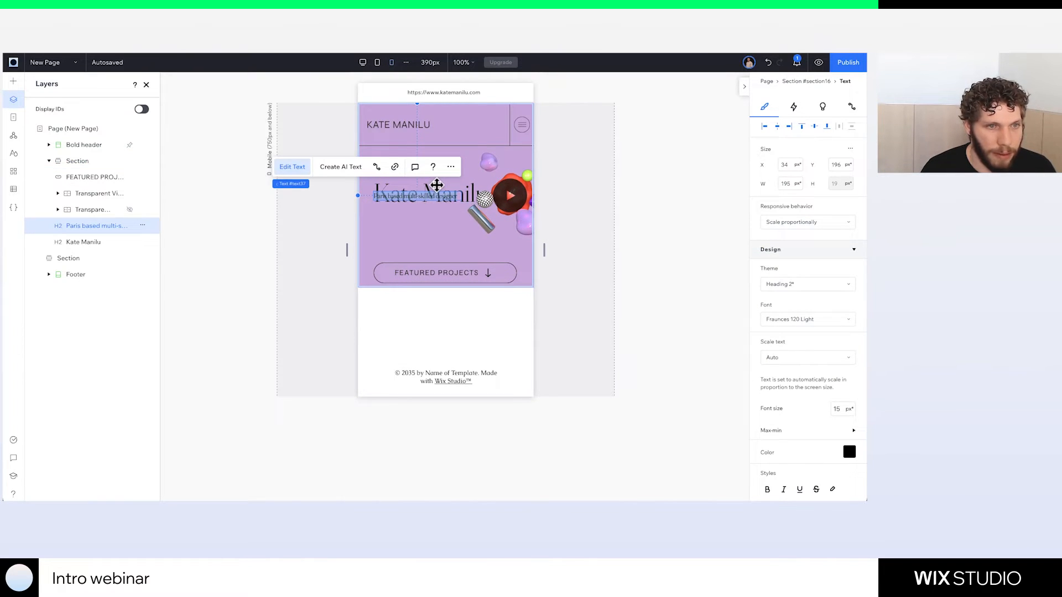
pyautogui.click(437, 186)
pyautogui.moveTo(437, 178); pyautogui.dragTo(437, 169)
pyautogui.moveTo(437, 224); pyautogui.dragTo(437, 225)
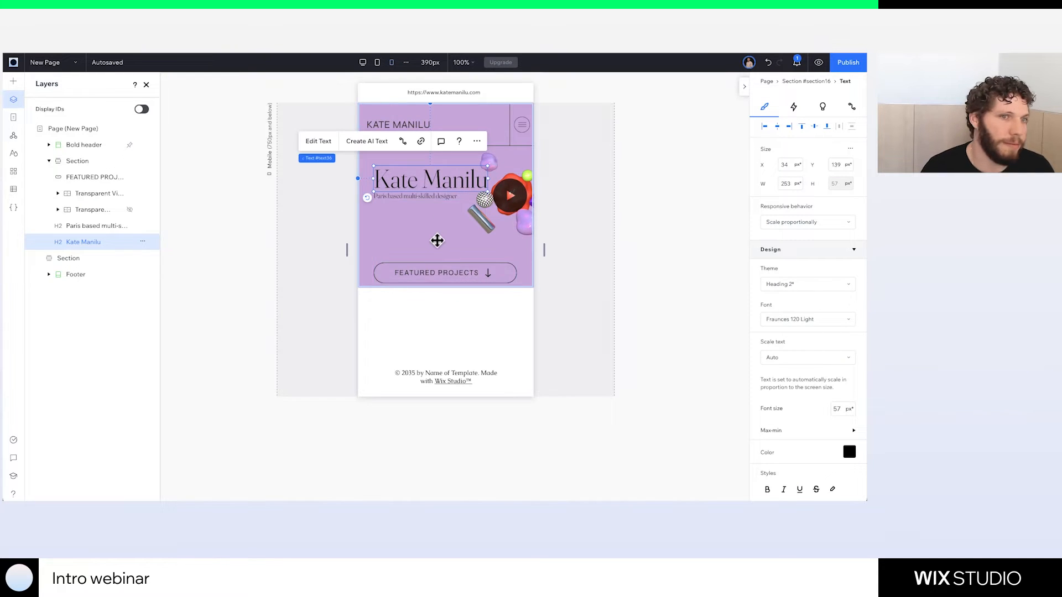
pyautogui.click(437, 240)
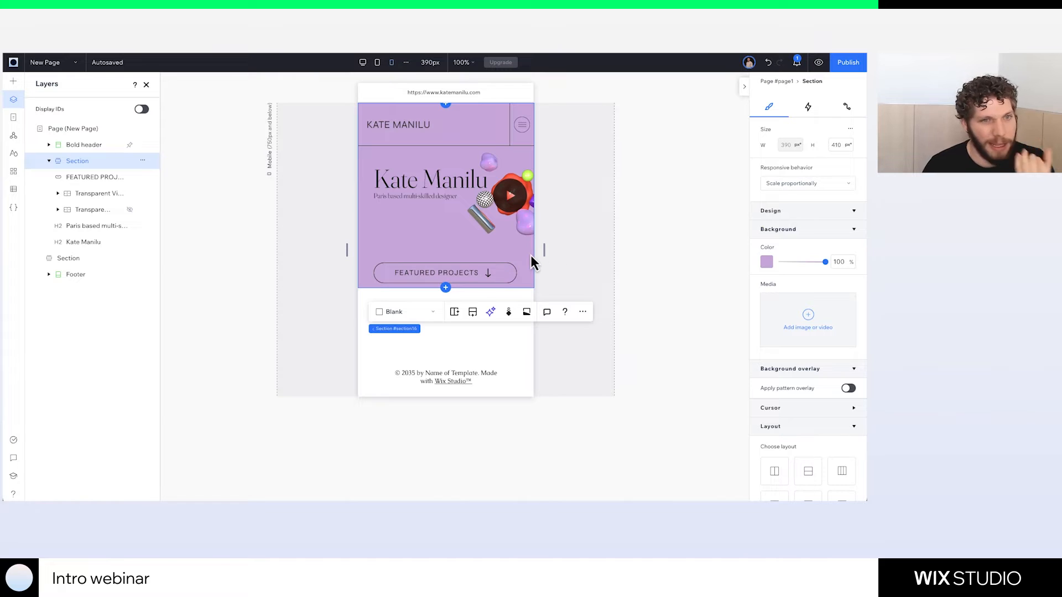
# Examine the Featured Projects button's text settings in the mobile breakpoint
pyautogui.click(436, 279)
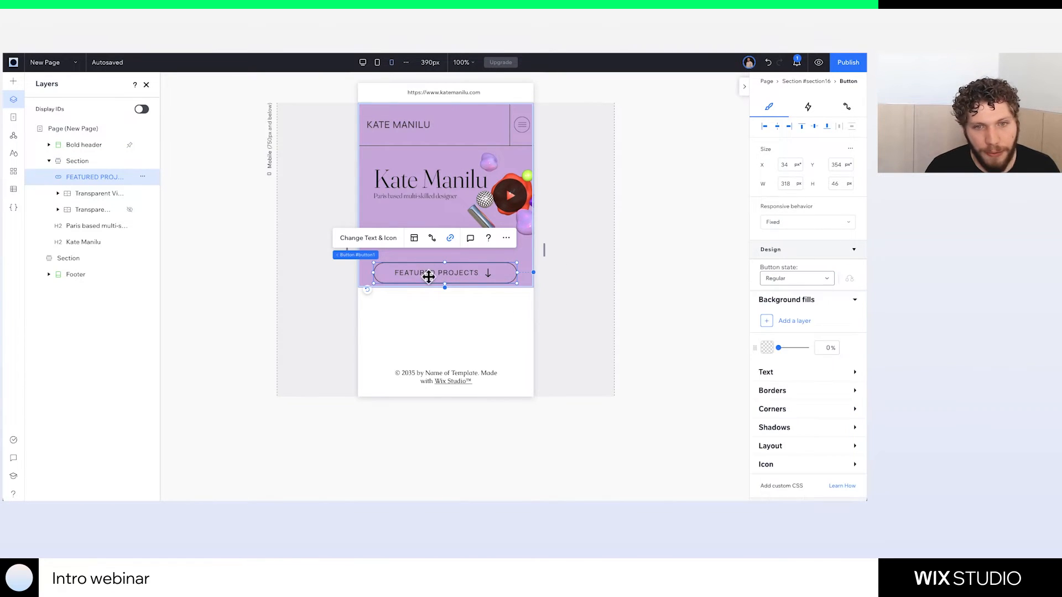
pyautogui.click(831, 374)
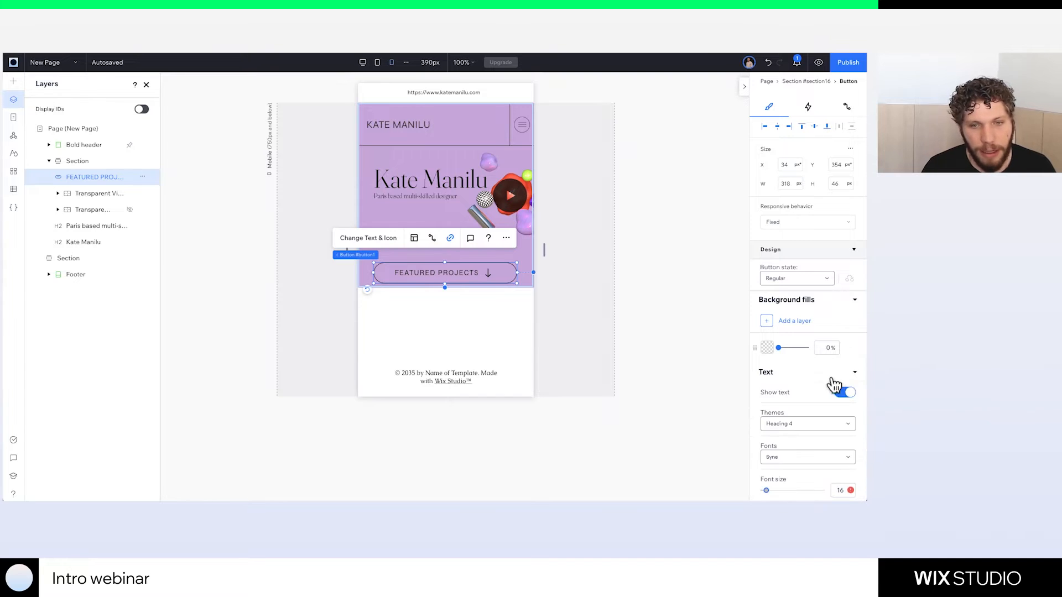
pyautogui.scroll(-1, 798, 469)
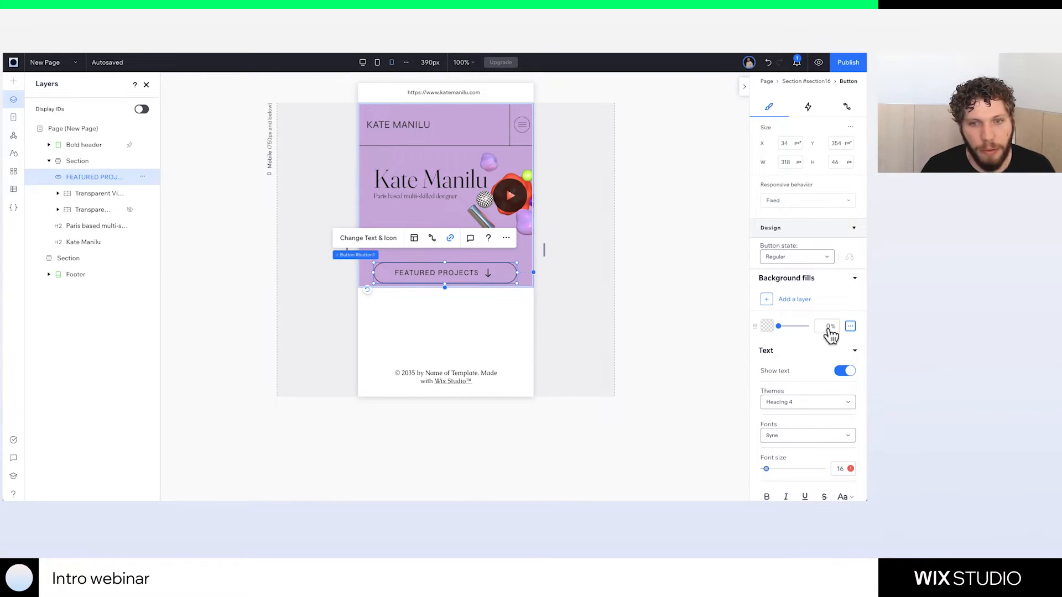
pyautogui.click(816, 353)
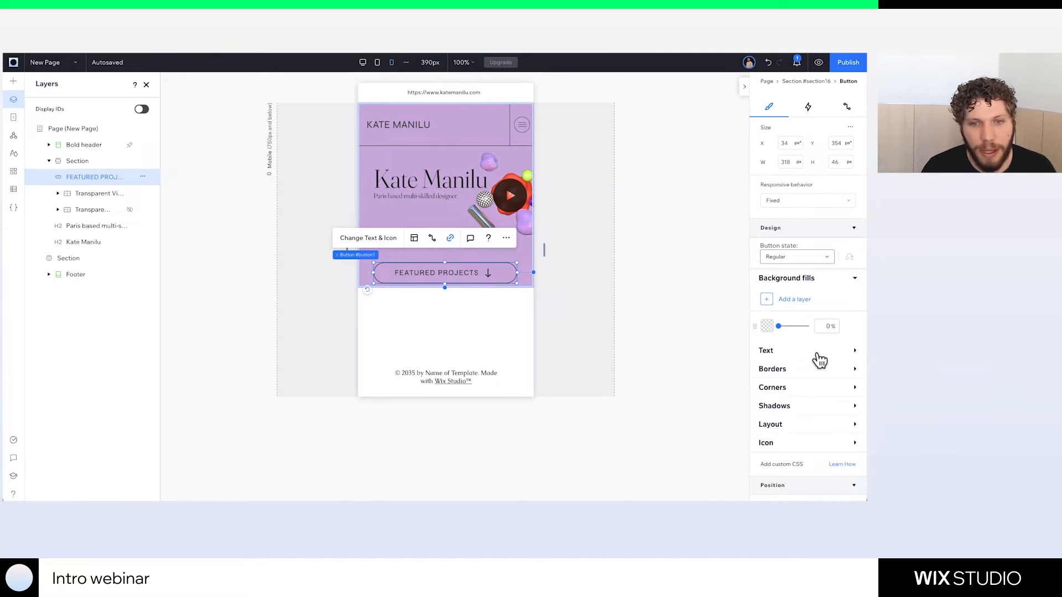
# Select the hero video and compare its size and placement across the desktop, tablet and mobile breakpoints
pyautogui.click(500, 224)
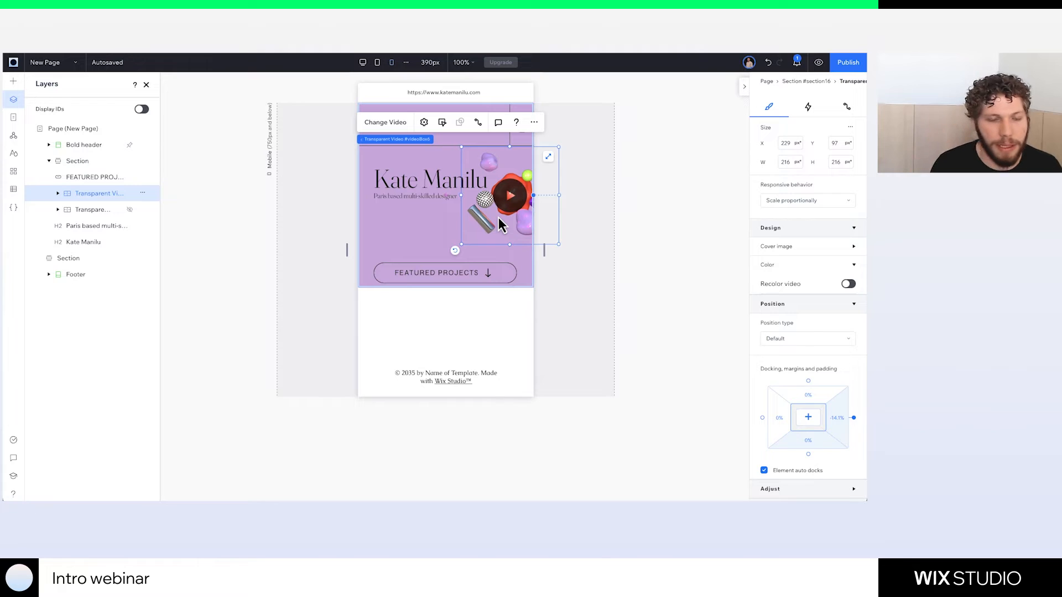
pyautogui.click(377, 62)
pyautogui.click(364, 63)
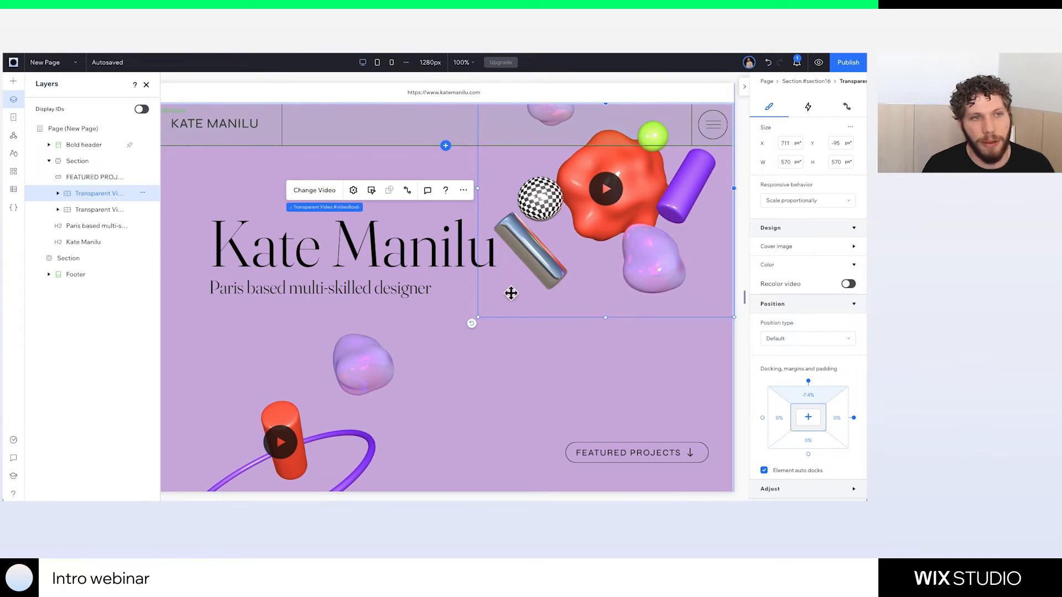
pyautogui.click(377, 63)
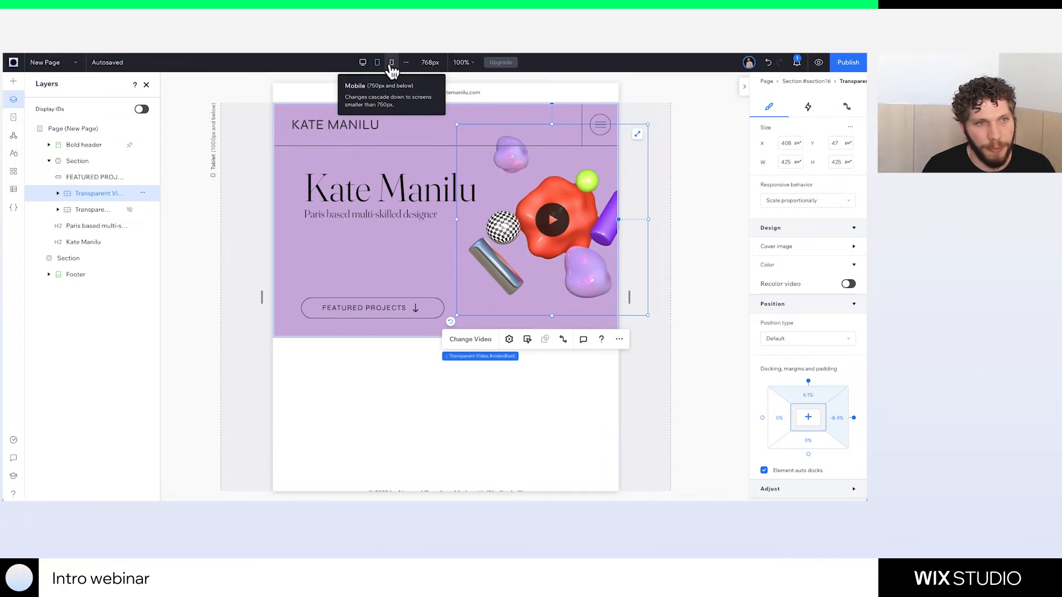
pyautogui.click(391, 63)
pyautogui.click(362, 63)
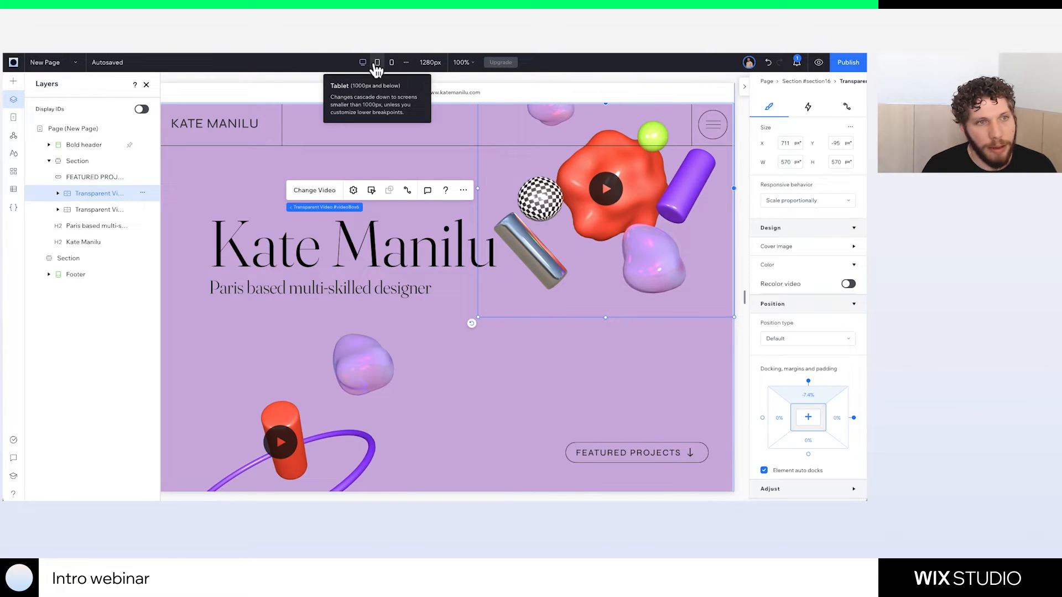
# From the tablet breakpoint, try moving the hero video into the section below on all breakpoints, and undo the move
pyautogui.click(376, 63)
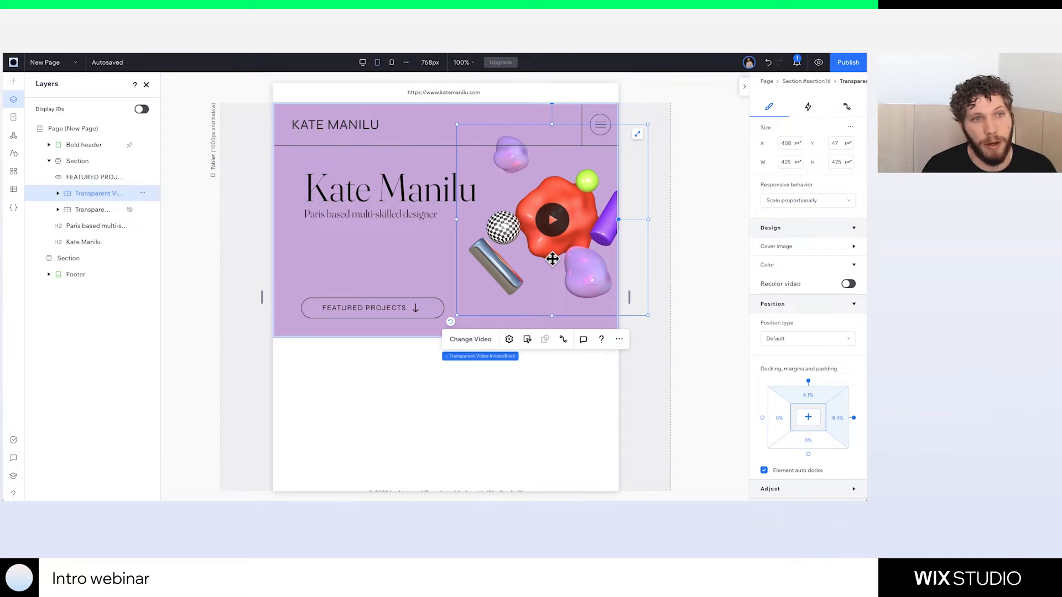
pyautogui.moveTo(551, 259); pyautogui.dragTo(500, 401)
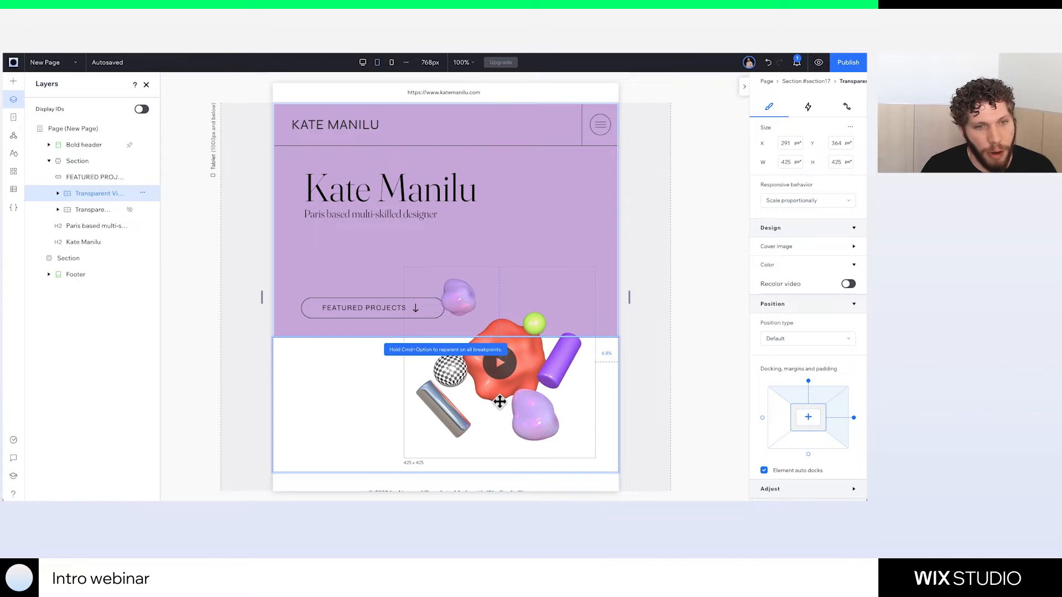
pyautogui.press('Escape')
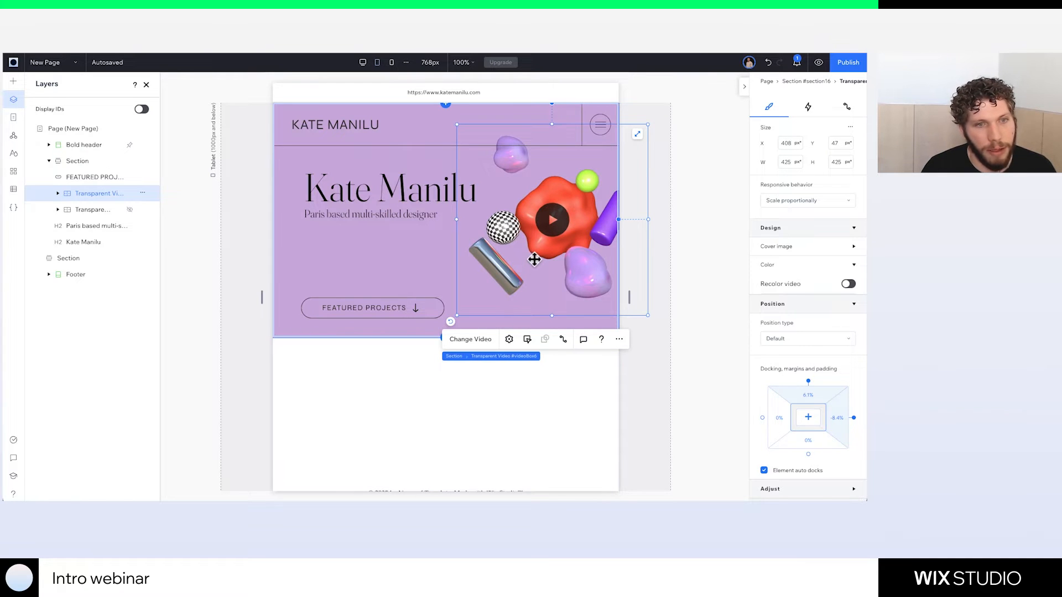
pyautogui.moveTo(531, 290); pyautogui.dragTo(490, 399)
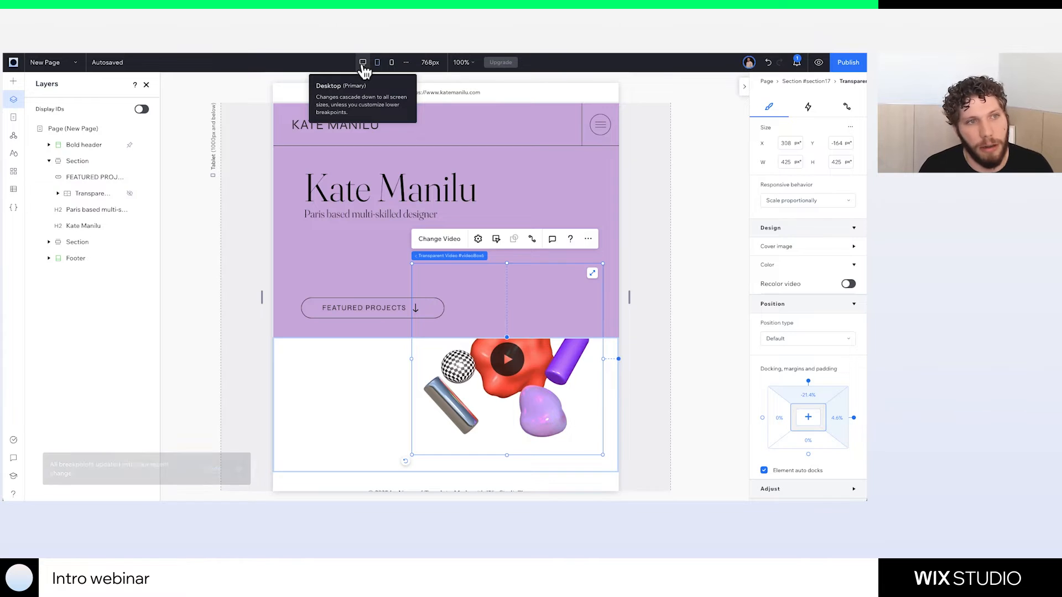
pyautogui.click(362, 63)
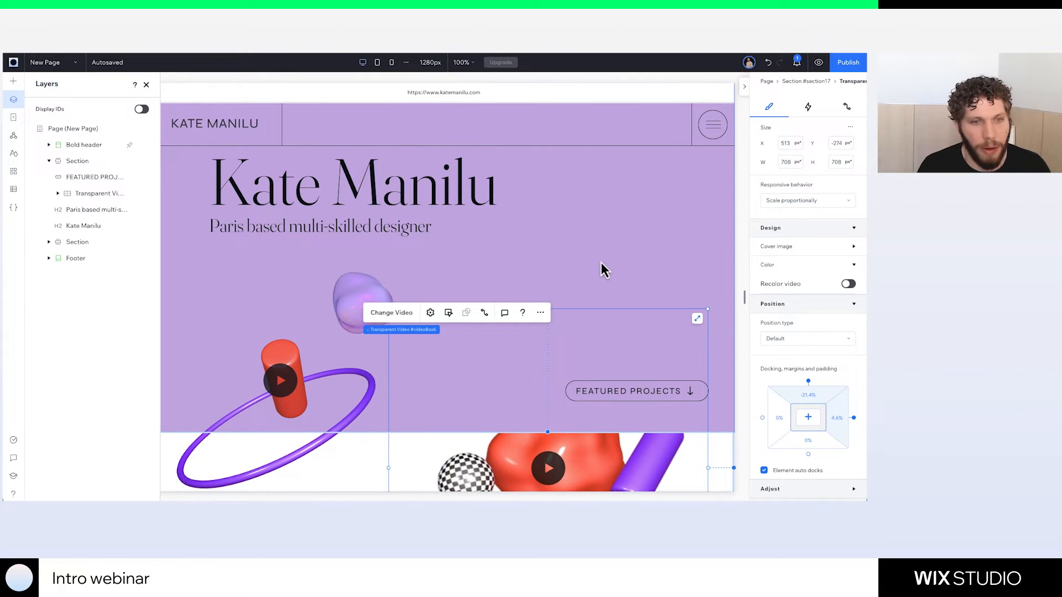
pyautogui.hotkey('ctrl', 'z')
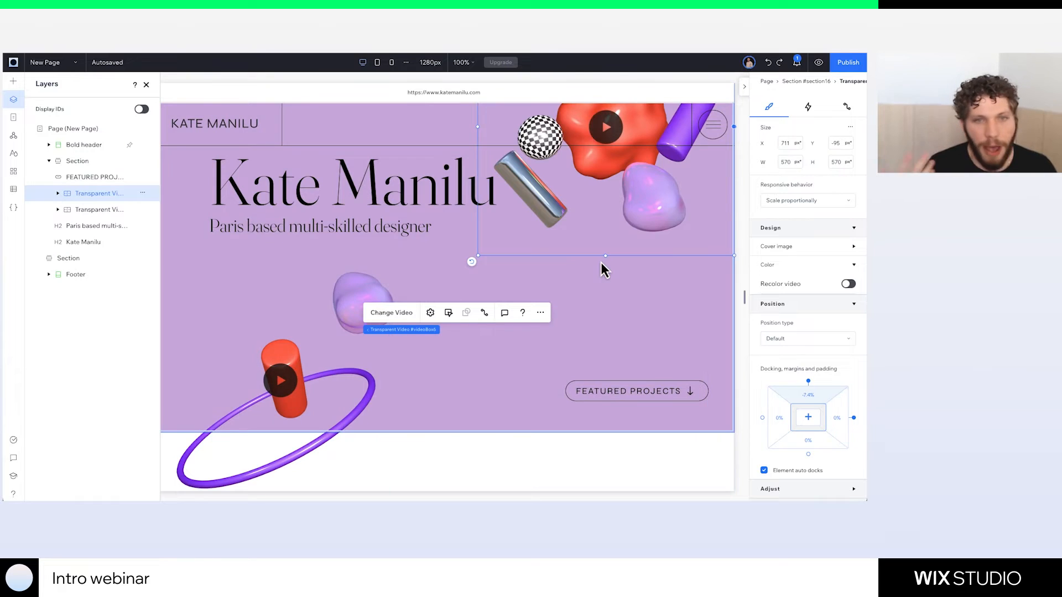
pyautogui.scroll(1, 576, 294)
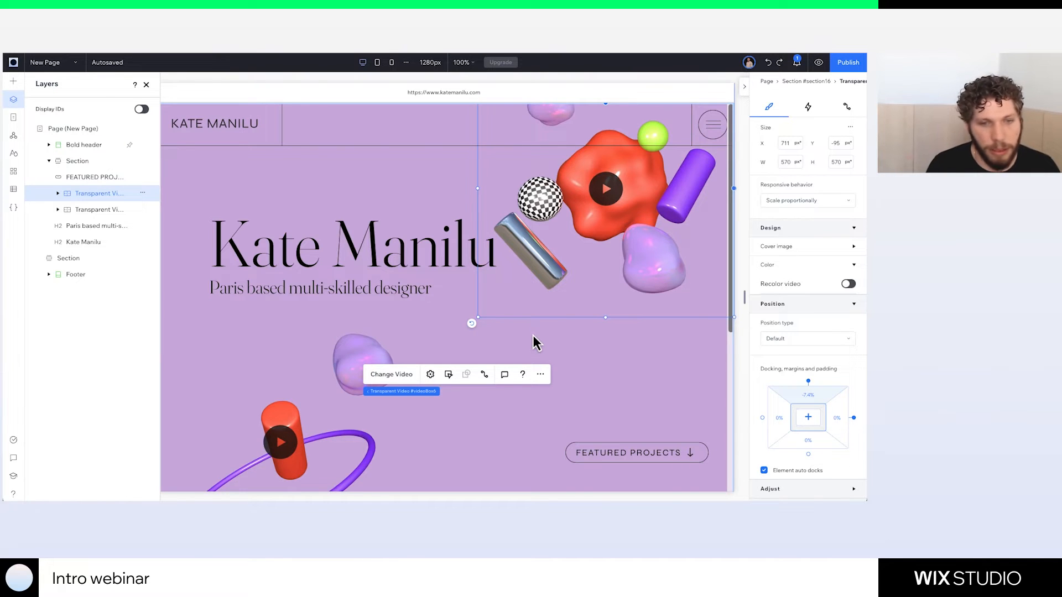
# Select the hero section and check its layout in the tablet, mobile and desktop breakpoints
pyautogui.click(628, 389)
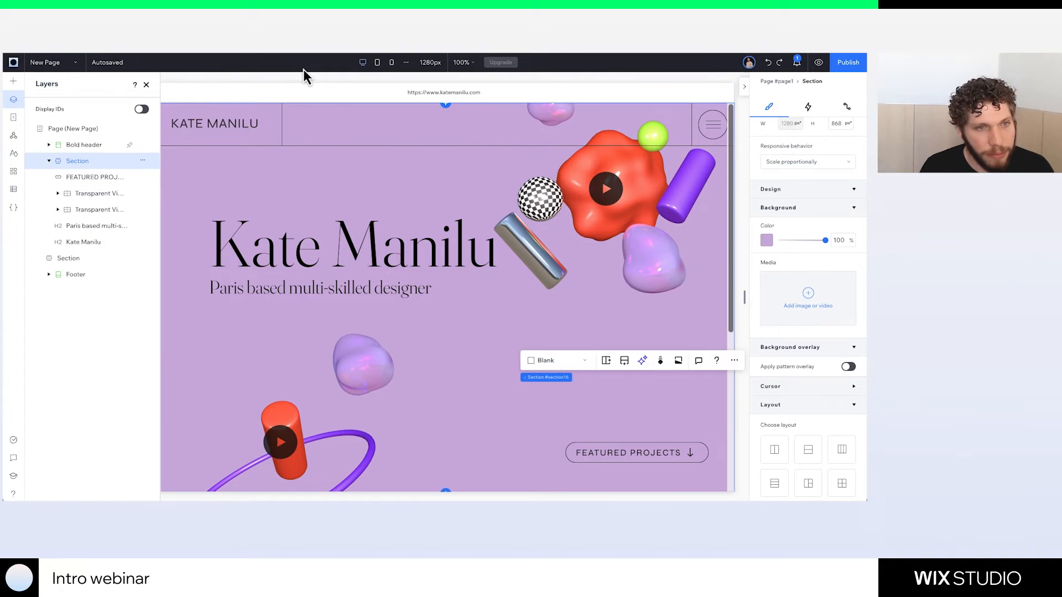
pyautogui.click(377, 63)
pyautogui.click(392, 63)
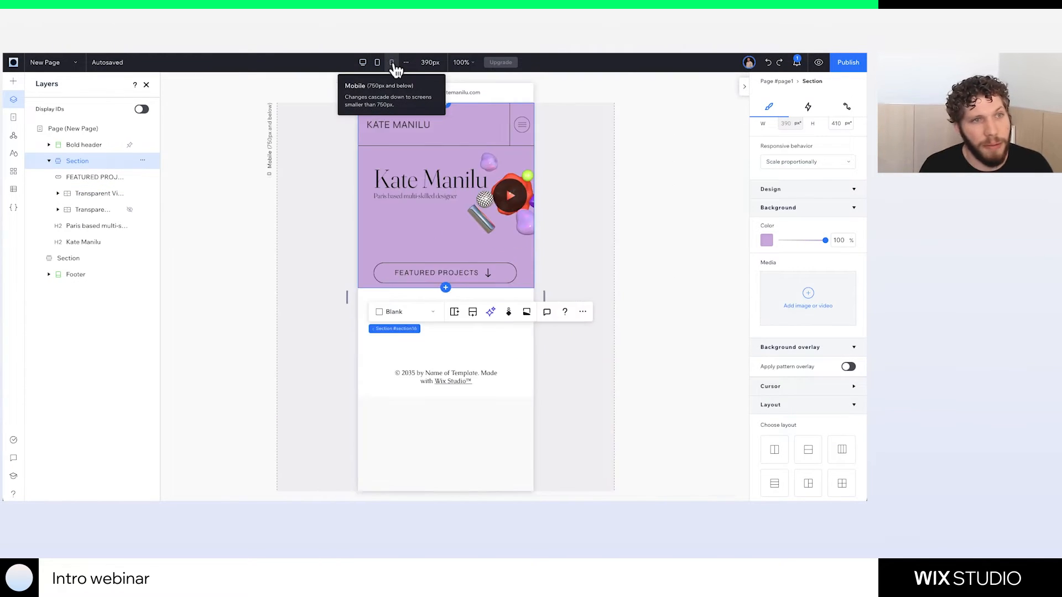
pyautogui.click(362, 62)
# Hide the page layers and extend the blank section below the hero to about 762 px high in the desktop breakpoint
pyautogui.scroll(-5, 403, 356)
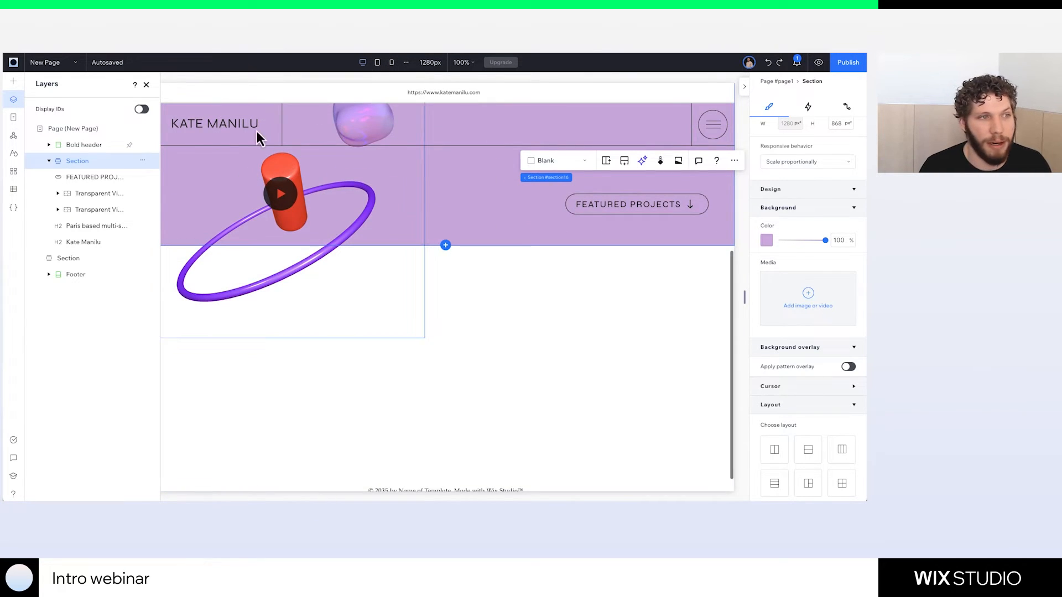
pyautogui.click(147, 85)
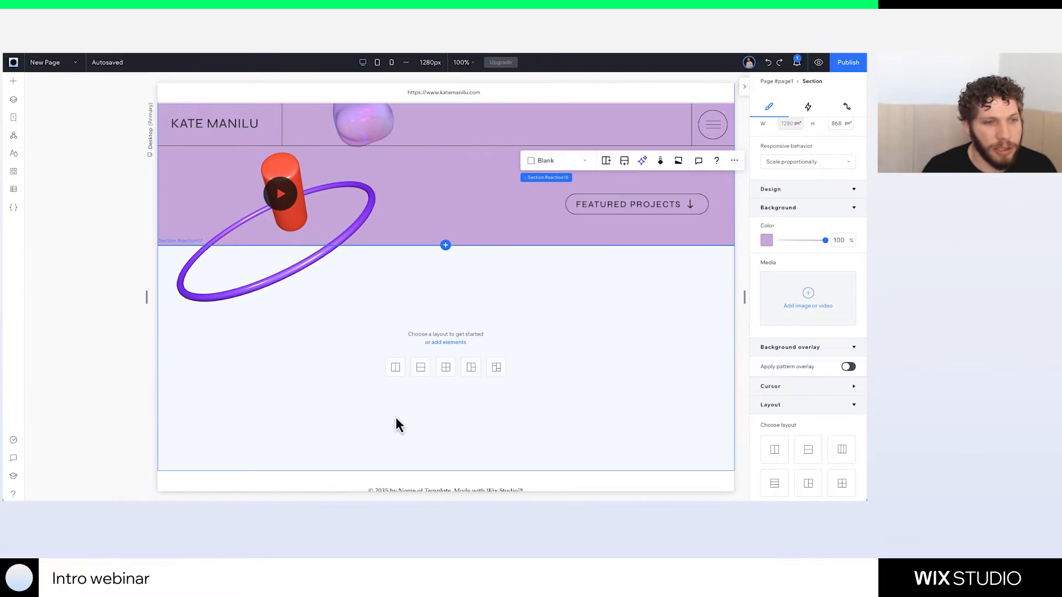
pyautogui.scroll(-1, 391, 395)
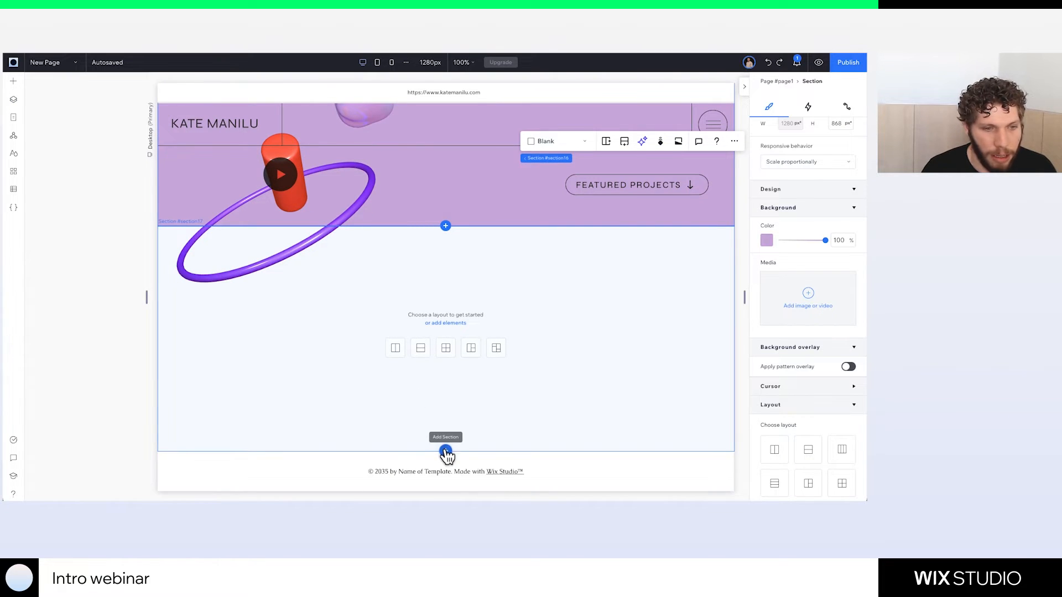
pyautogui.click(445, 452)
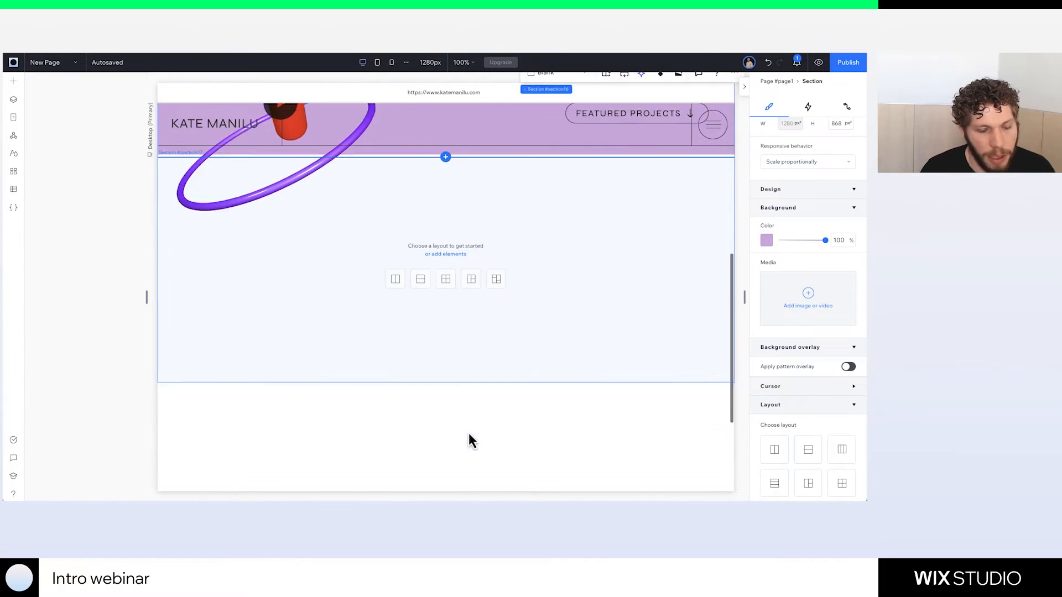
pyautogui.moveTo(486, 327); pyautogui.dragTo(486, 446)
pyautogui.scroll(3, 552, 291)
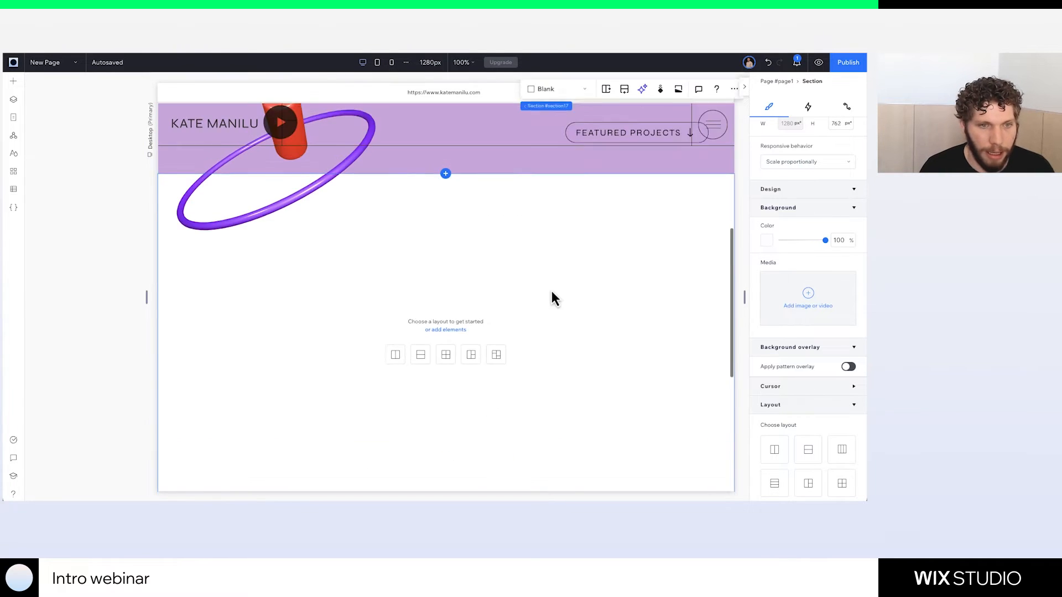
# Set the background color of the section below the hero to black (#000000)
pyautogui.click(767, 242)
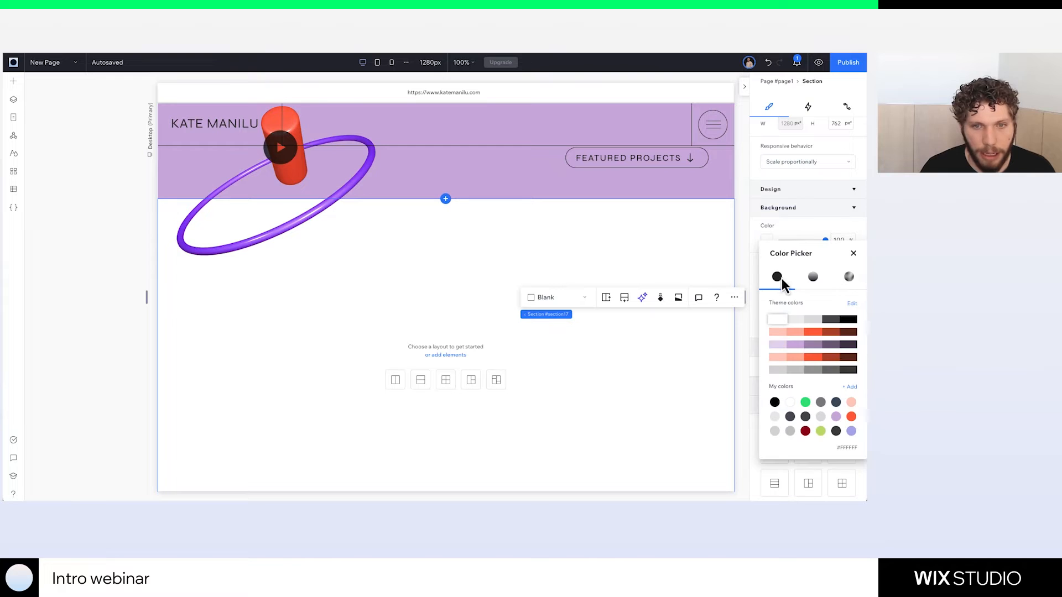
pyautogui.click(848, 321)
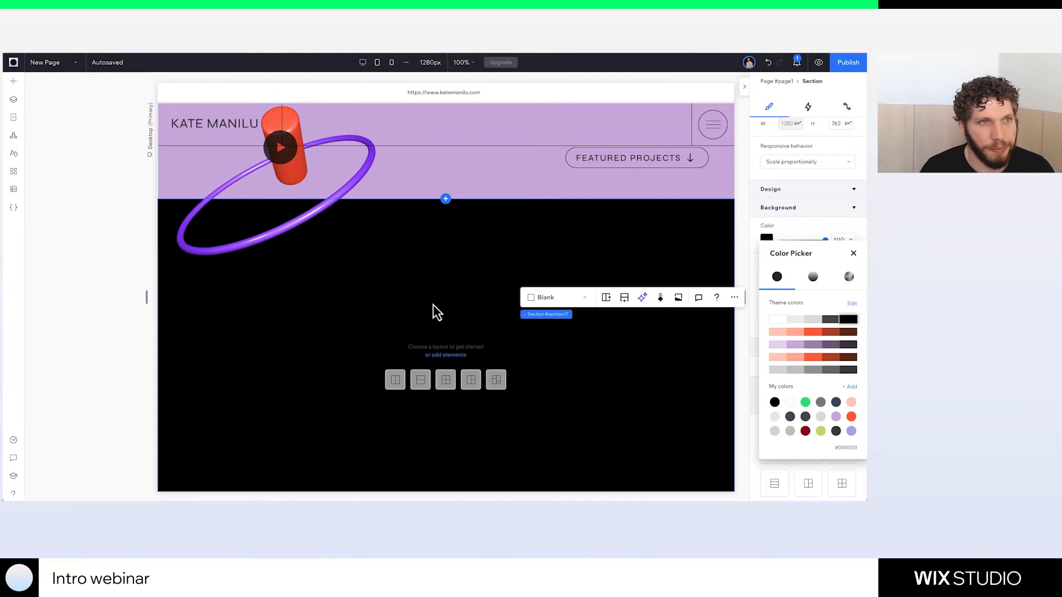
pyautogui.click(397, 315)
pyautogui.scroll(-3, 397, 315)
pyautogui.scroll(4, 397, 315)
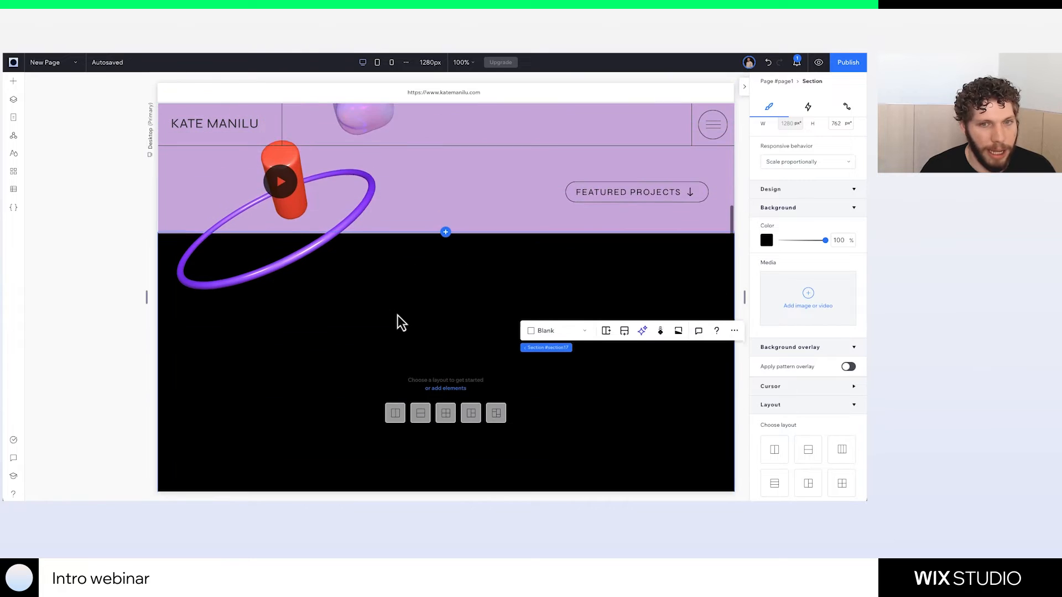
pyautogui.scroll(-2, 274, 329)
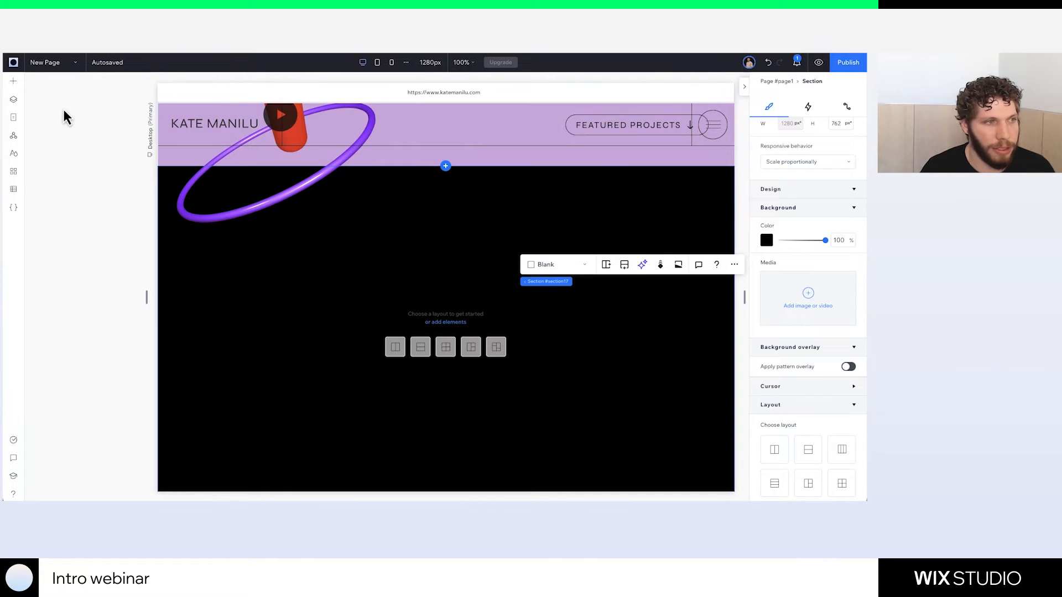
# Add the About - icon asset from the Studio Intro Webinar library to the black section, about 25% from its left and 18% from its top
pyautogui.click(13, 81)
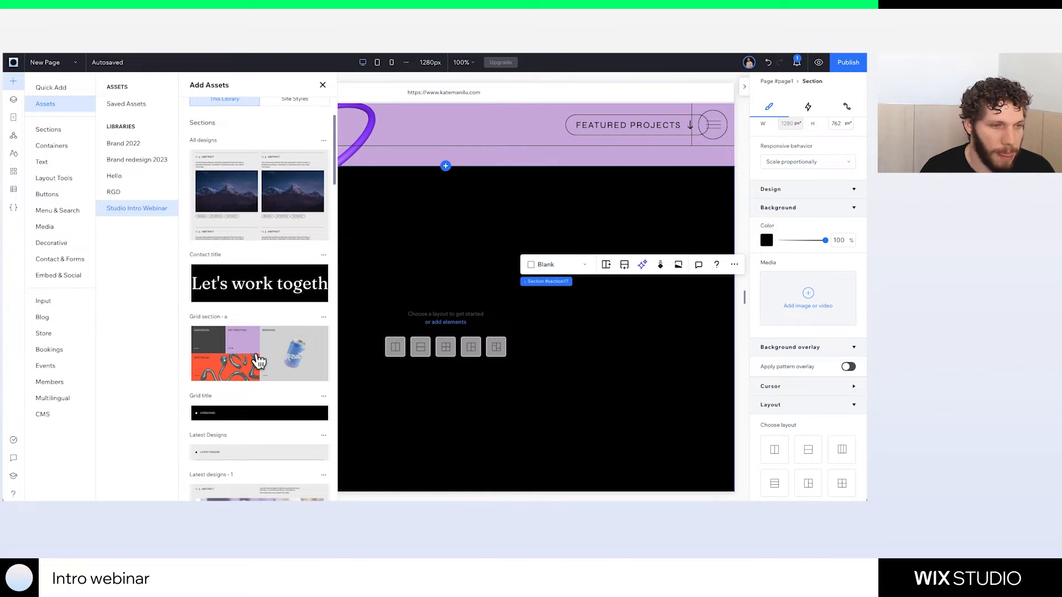
pyautogui.scroll(-5, 256, 357)
pyautogui.scroll(-10, 256, 360)
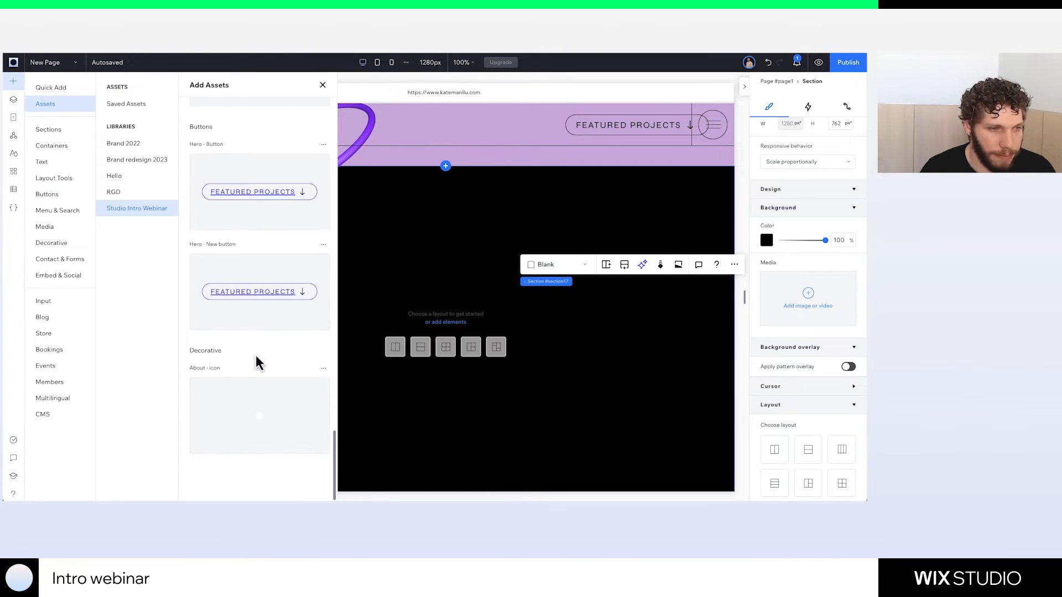
pyautogui.moveTo(248, 434); pyautogui.dragTo(306, 271)
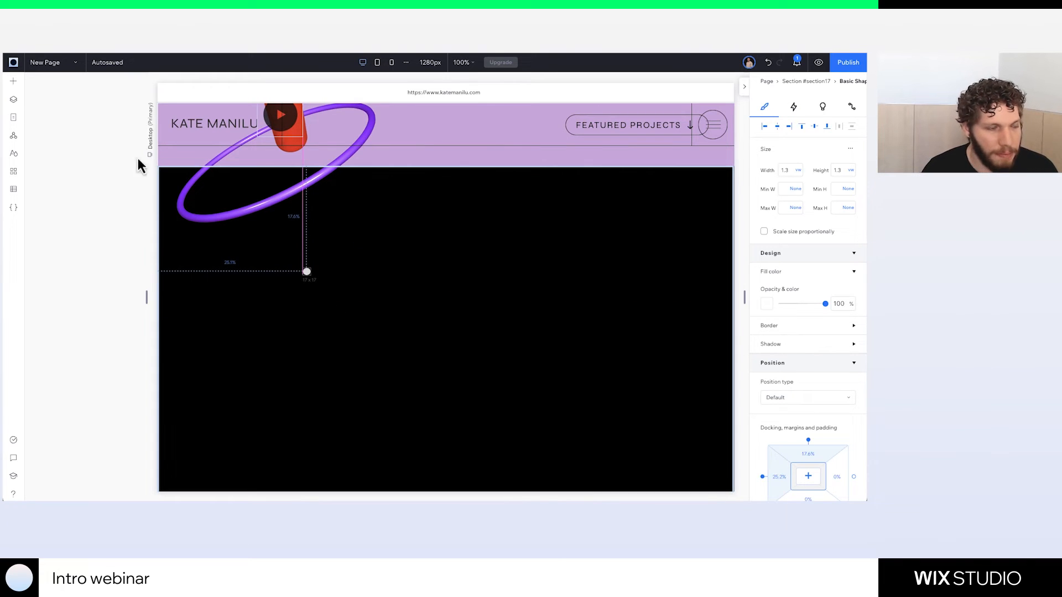
pyautogui.click(14, 83)
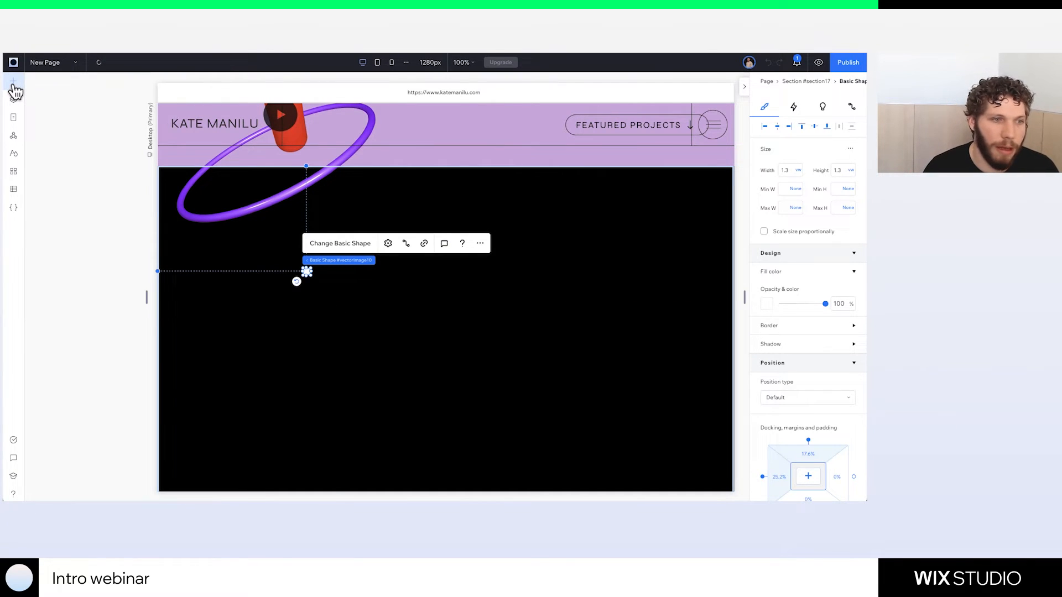
# Add the ABOUT heading asset from the Studio Intro Webinar library to the black section, at about X 439 px, Y 162 px
pyautogui.scroll(-10, 257, 295)
pyautogui.scroll(-15, 261, 297)
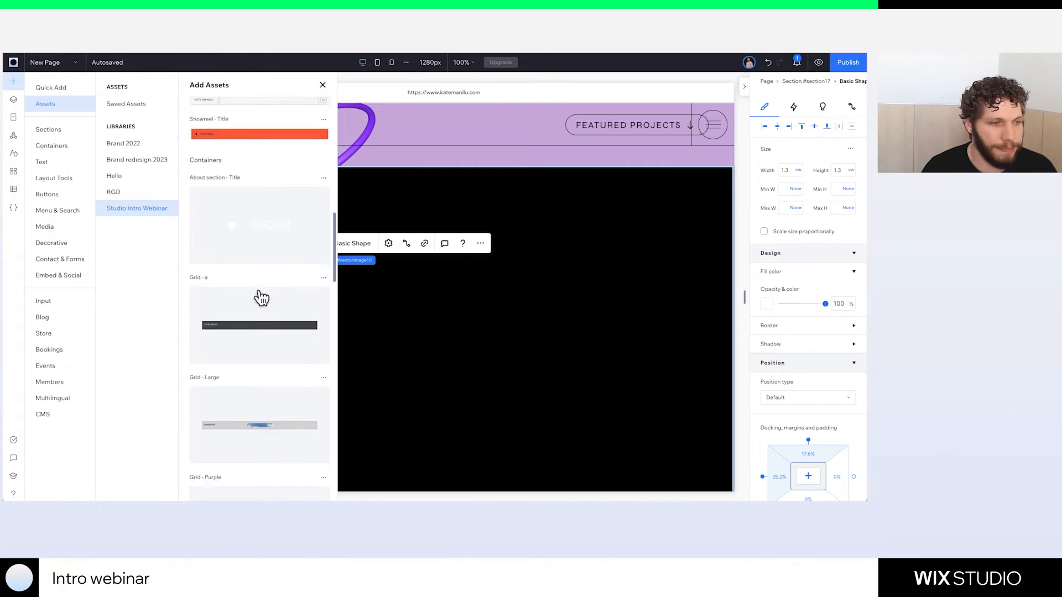
pyautogui.scroll(6, 260, 297)
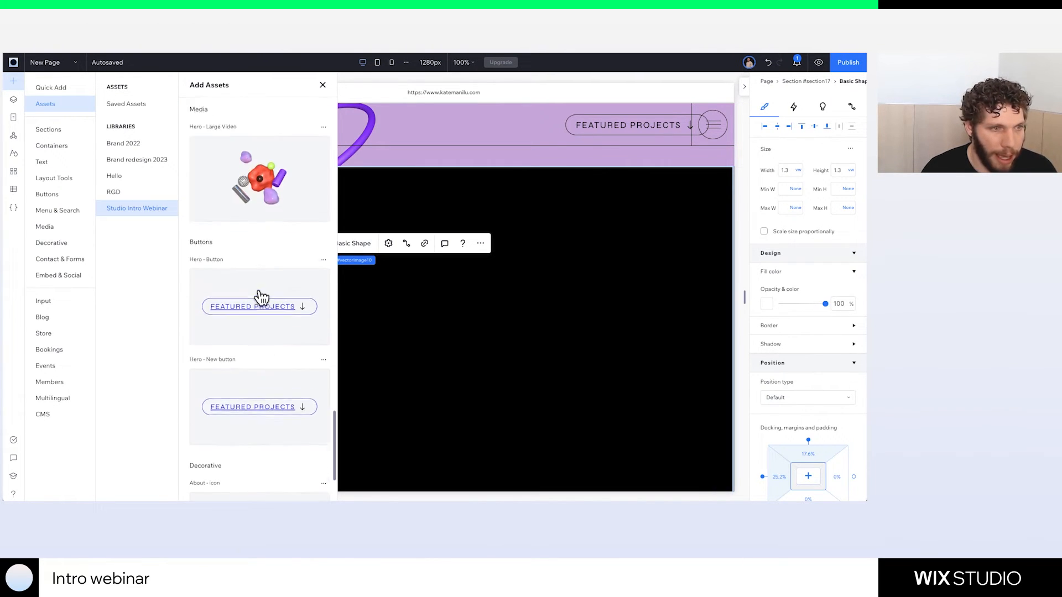
pyautogui.moveTo(260, 296); pyautogui.dragTo(424, 277)
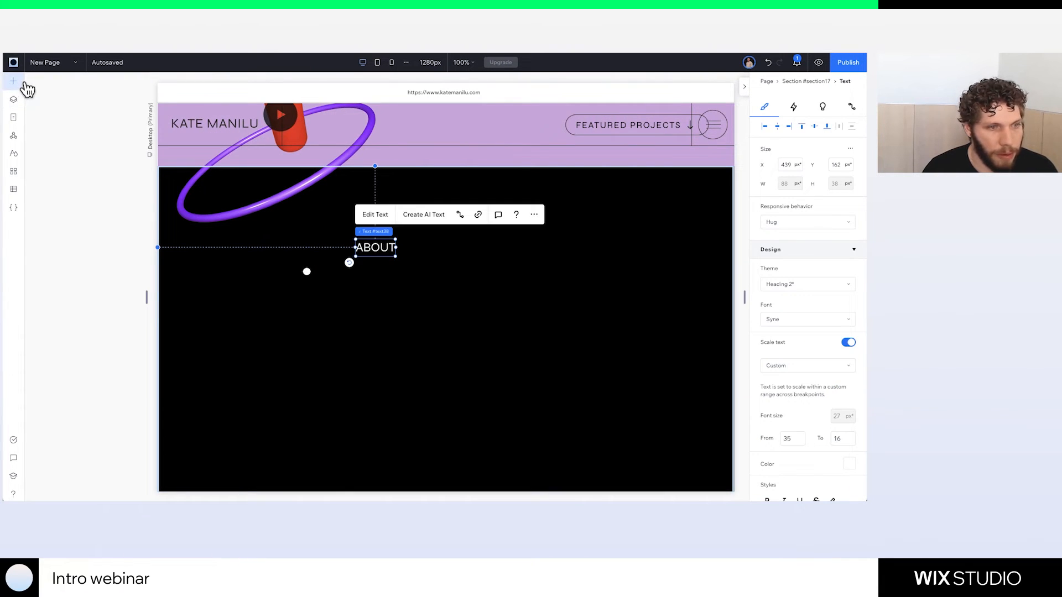
# Add the About text asset from the Studio Intro Webinar library to the black section, below the ABOUT heading
pyautogui.click(25, 84)
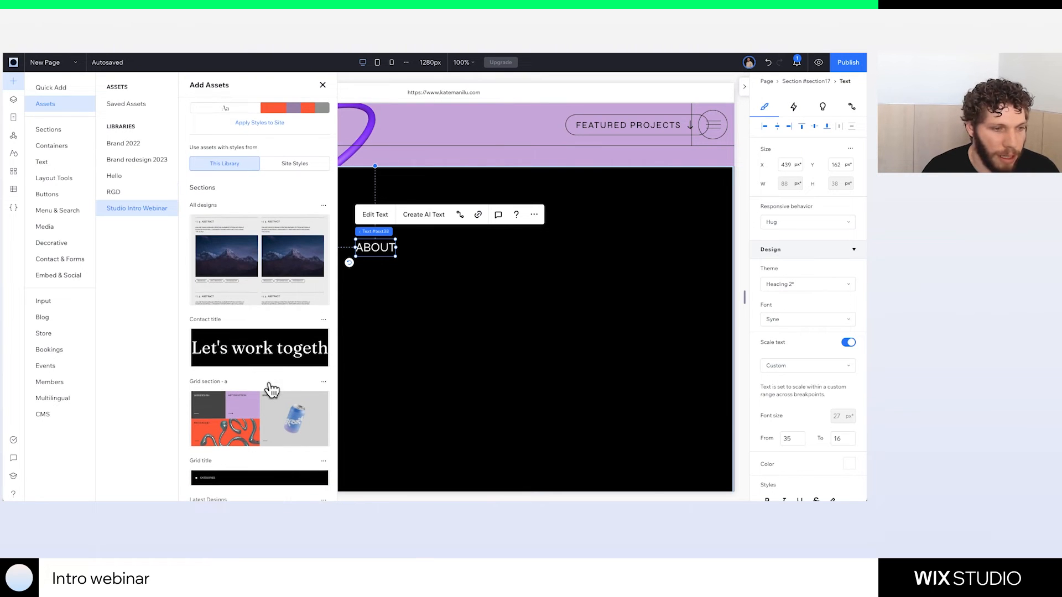
pyautogui.scroll(-10, 269, 367)
pyautogui.scroll(5, 271, 339)
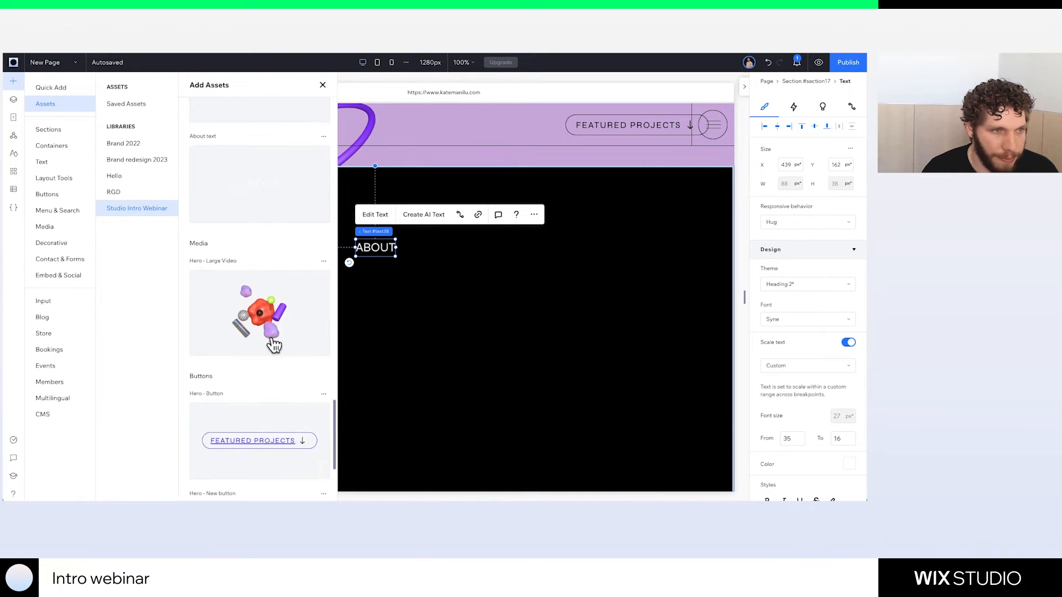
pyautogui.scroll(2, 273, 345)
pyautogui.moveTo(275, 189); pyautogui.dragTo(472, 351)
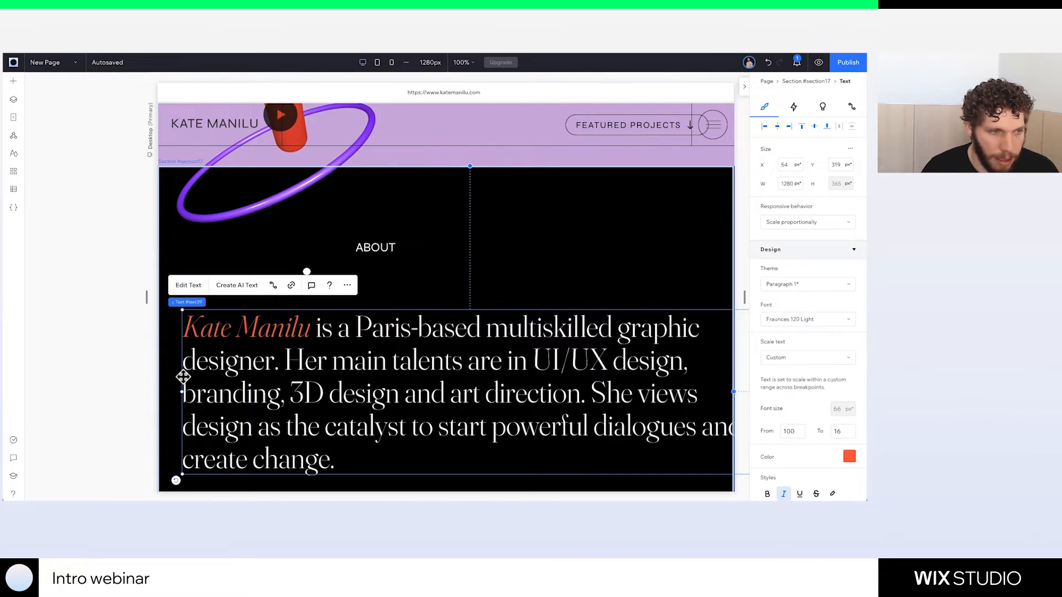
# Narrow the About paragraph to about 931 px wide and center it horizontally in the black section, at about Y 249 px
pyautogui.moveTo(183, 391); pyautogui.dragTo(227, 392)
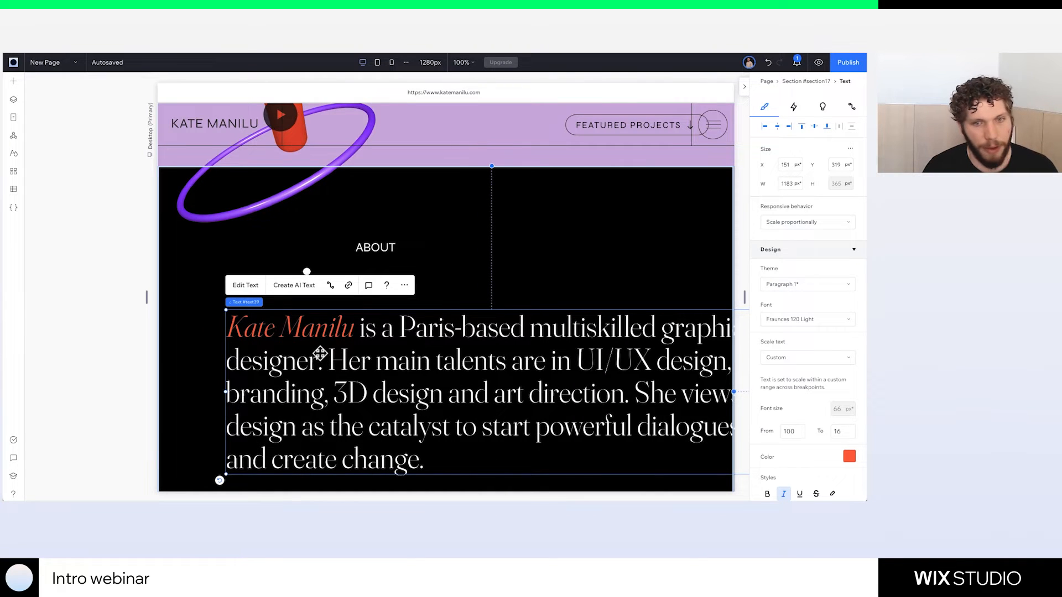
pyautogui.moveTo(411, 360); pyautogui.dragTo(375, 347)
pyautogui.moveTo(188, 376); pyautogui.dragTo(302, 382)
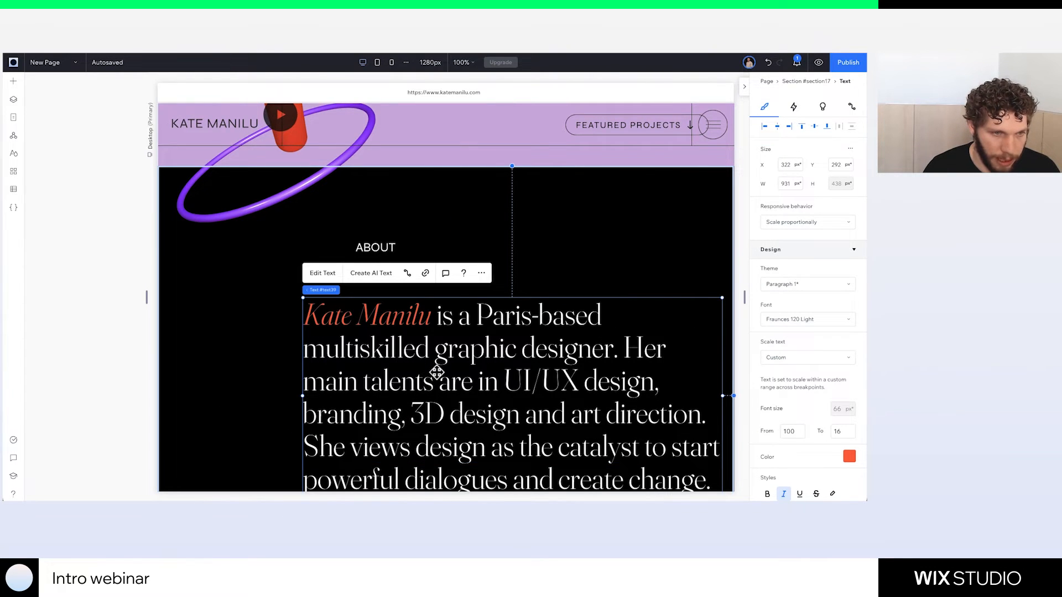
pyautogui.moveTo(373, 345)
pyautogui.mouseDown()
pyautogui.moveTo(359, 313)
pyautogui.moveTo(370, 350)
pyautogui.mouseUp()
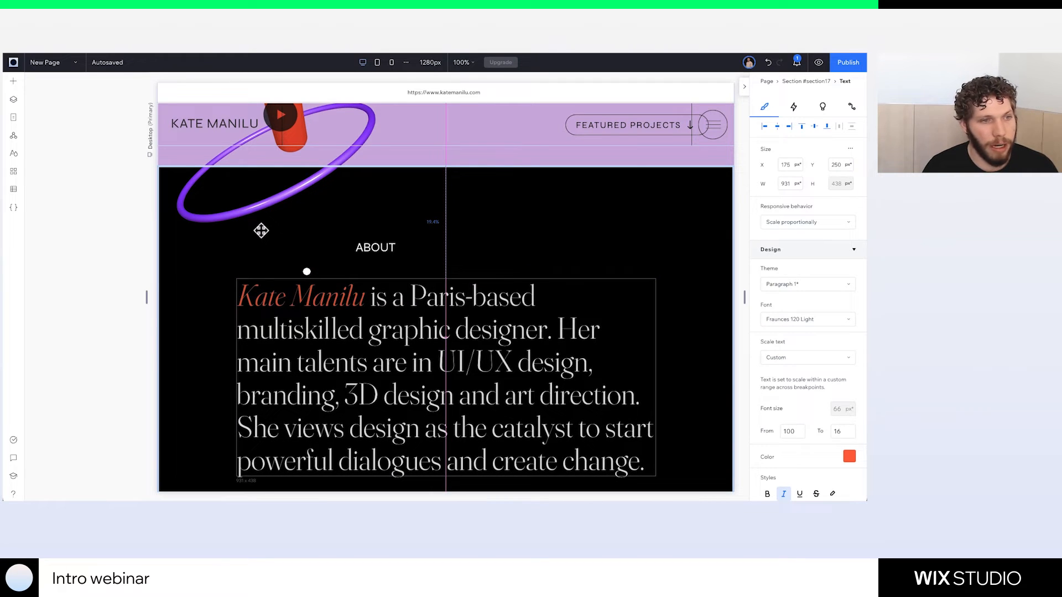
# Check how the hero and About sections respond when the desktop canvas is made narrower
pyautogui.click(307, 271)
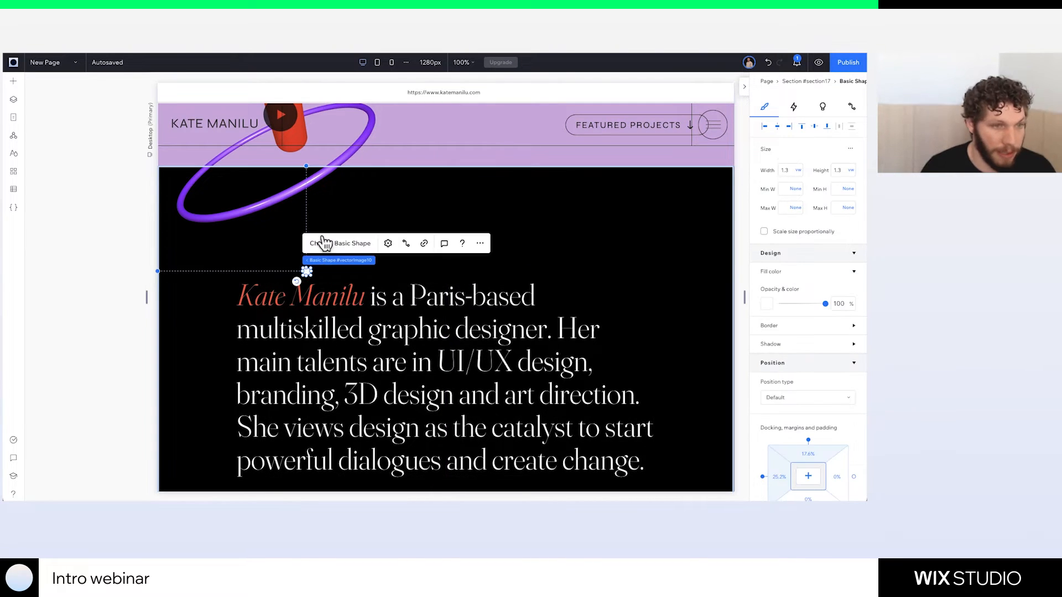
pyautogui.click(473, 257)
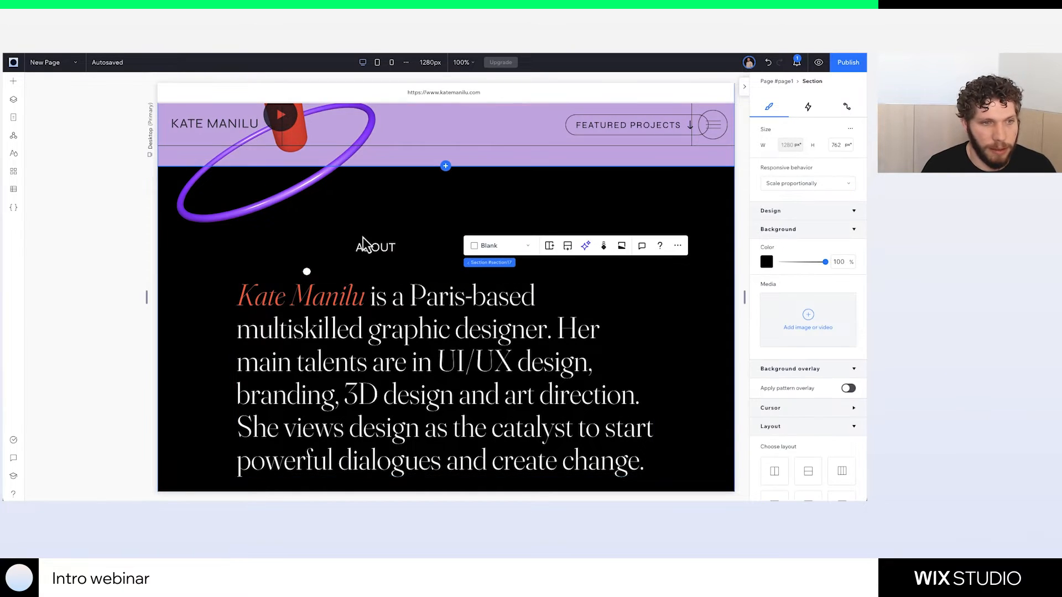
pyautogui.scroll(8, 372, 242)
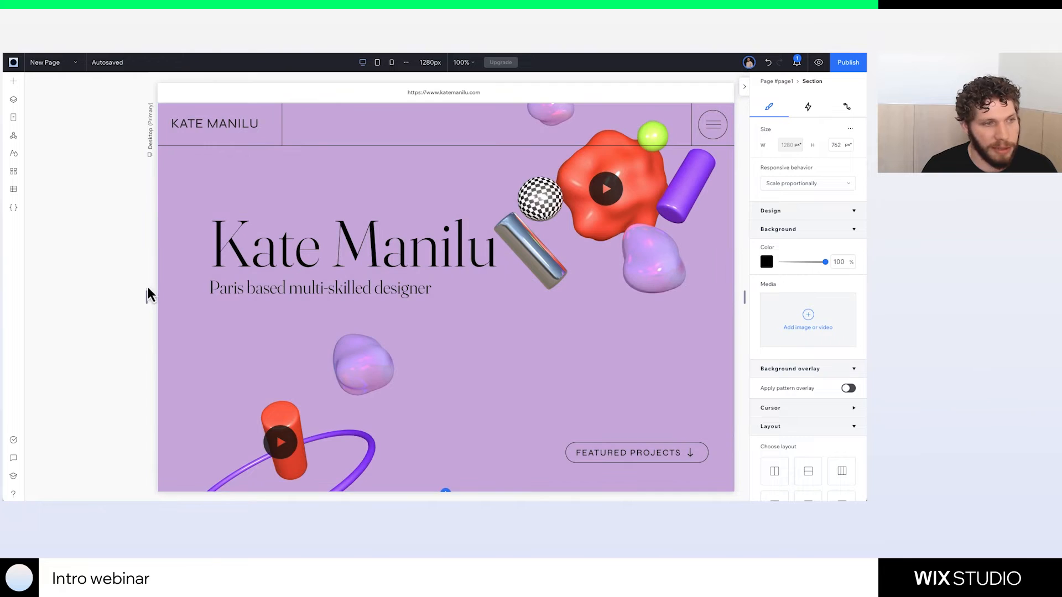
pyautogui.moveTo(146, 297); pyautogui.dragTo(170, 294)
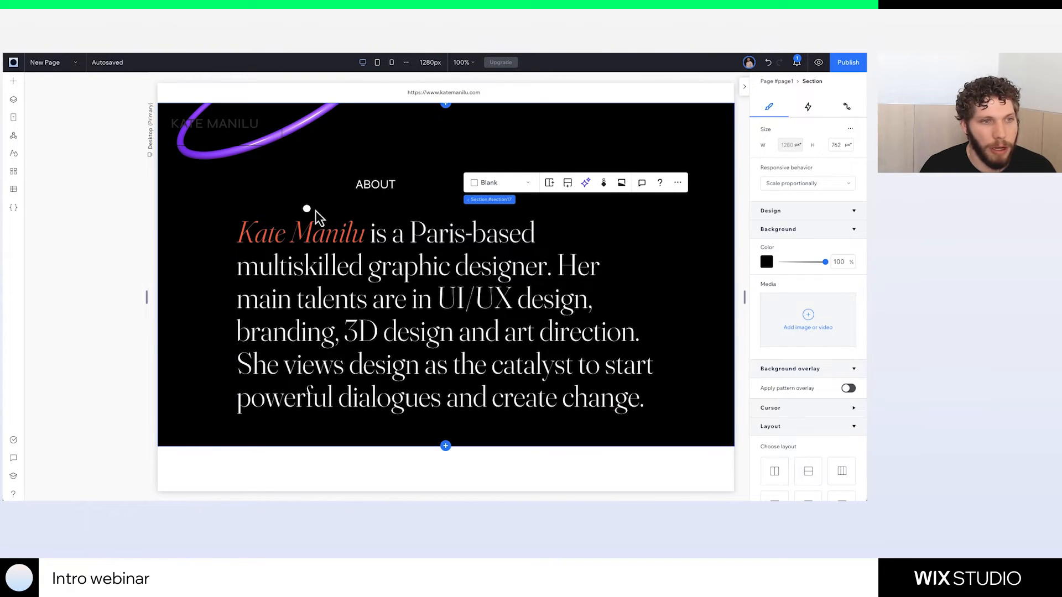
# Check the About paragraph's layout and text scaling settings in the mobile breakpoint
pyautogui.click(392, 63)
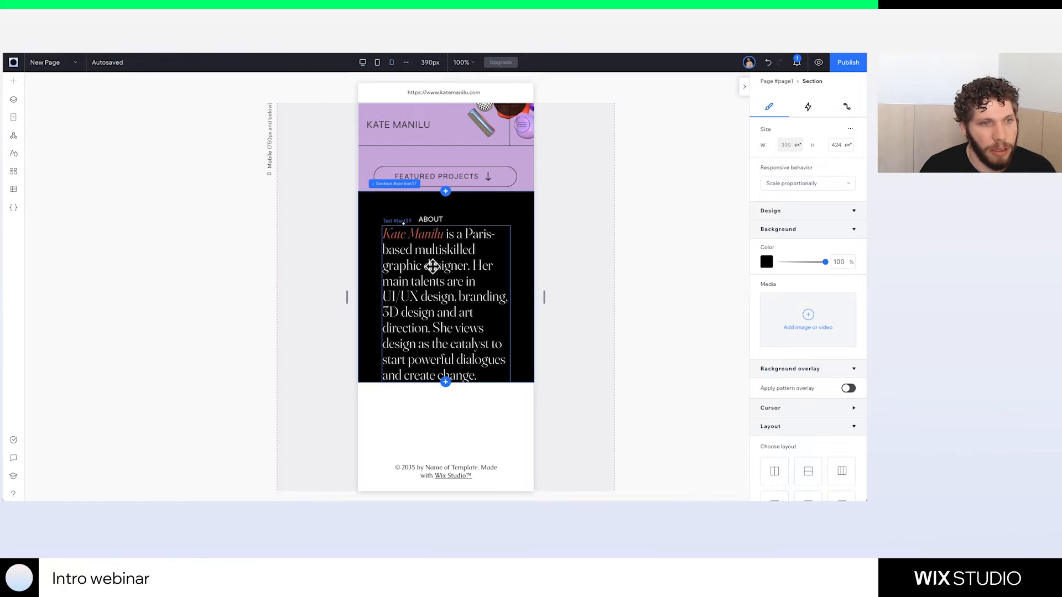
pyautogui.click(474, 315)
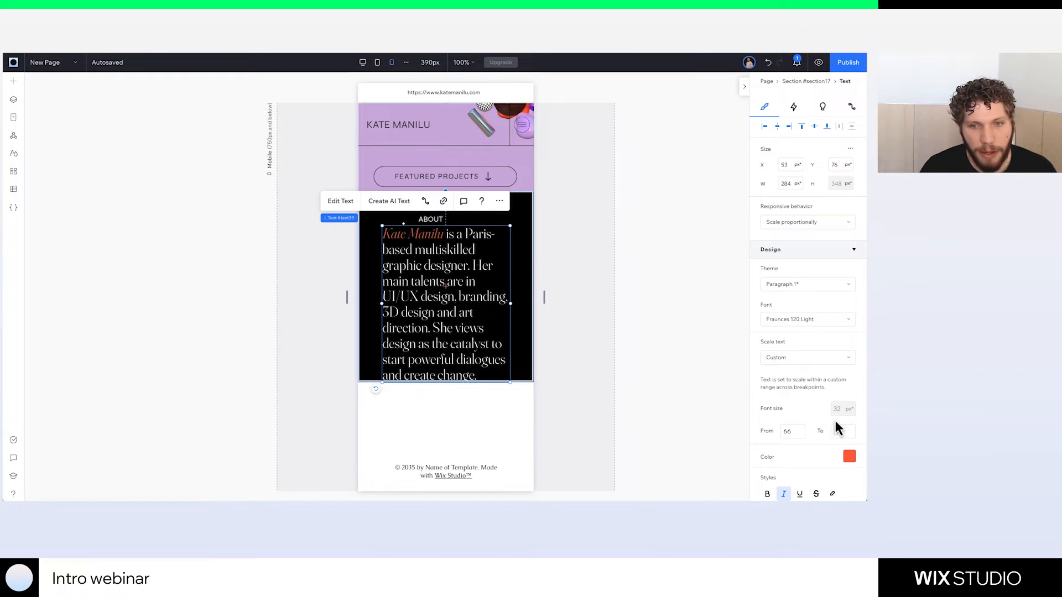
pyautogui.click(826, 363)
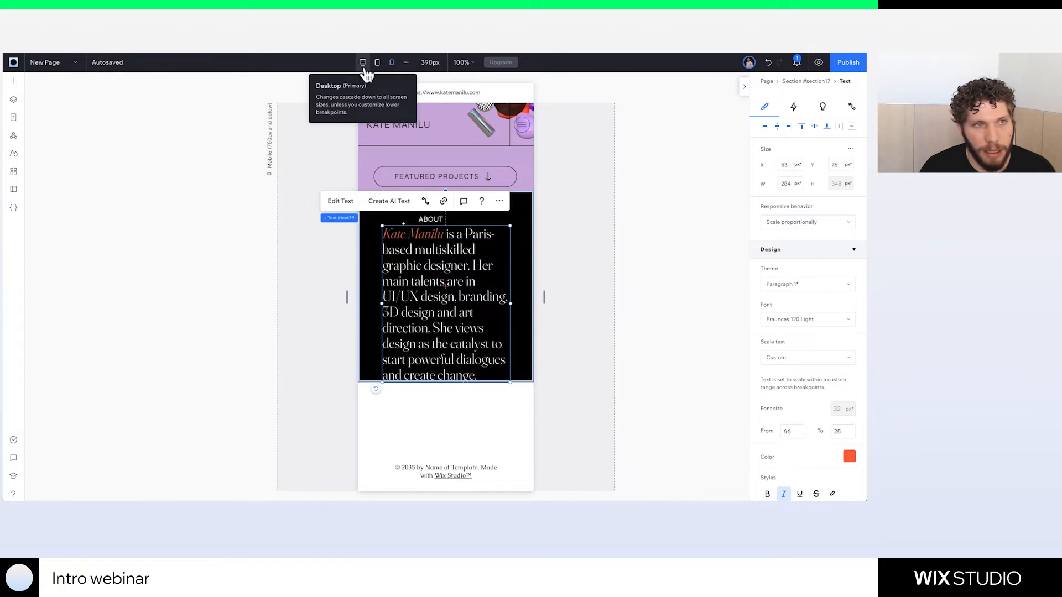
# Set the About paragraph's text scaling to Auto in the desktop breakpoint and compare it with the mobile breakpoint
pyautogui.click(363, 66)
pyautogui.click(811, 364)
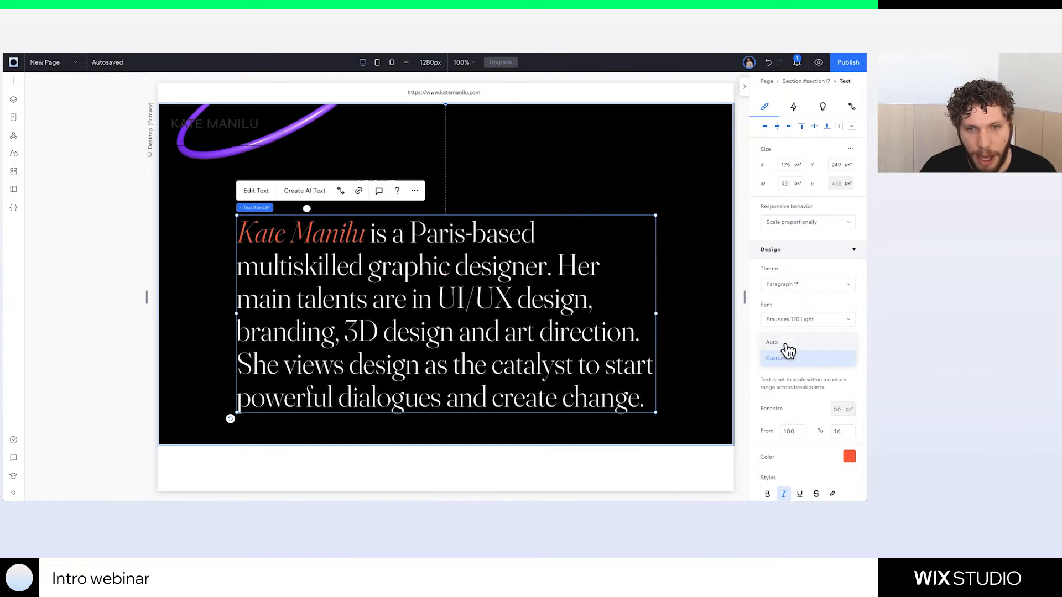
pyautogui.click(784, 345)
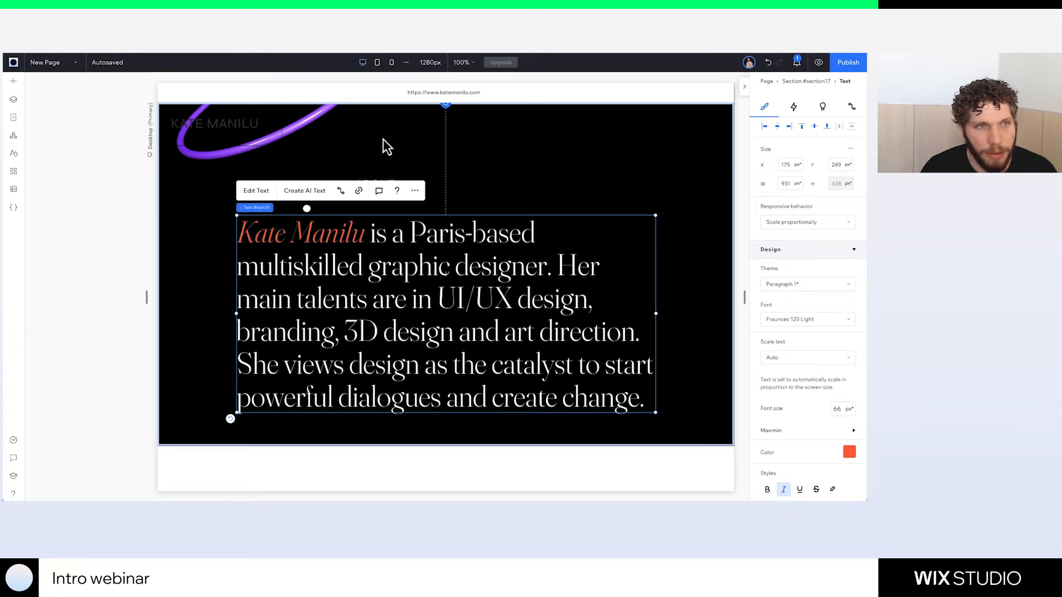
pyautogui.click(393, 65)
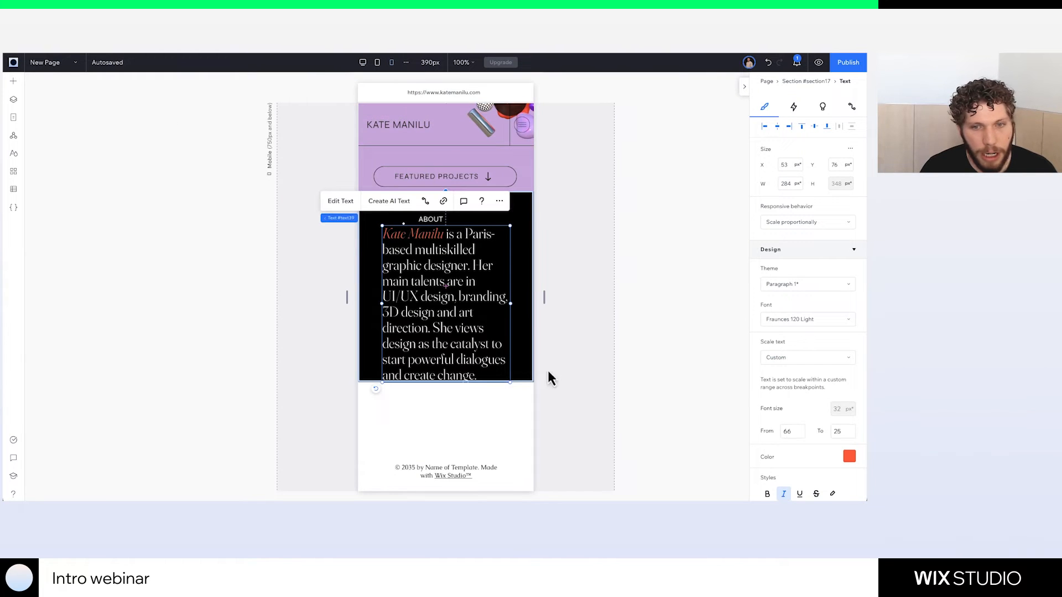
pyautogui.click(362, 63)
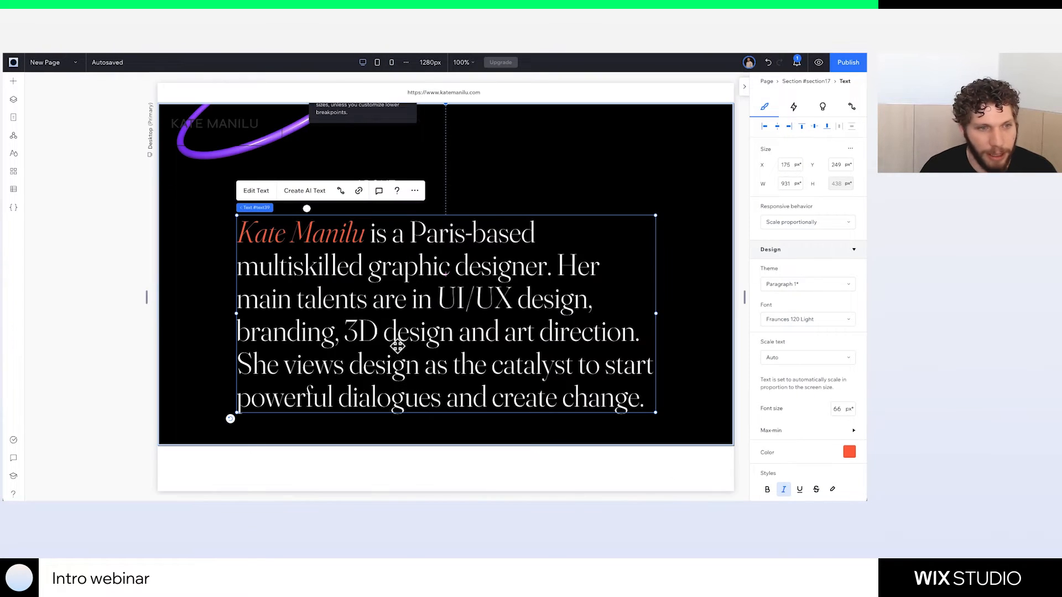
# Use the About paragraph's desktop design on all breakpoints and check it in the tablet and mobile breakpoints
pyautogui.rightClick(385, 307)
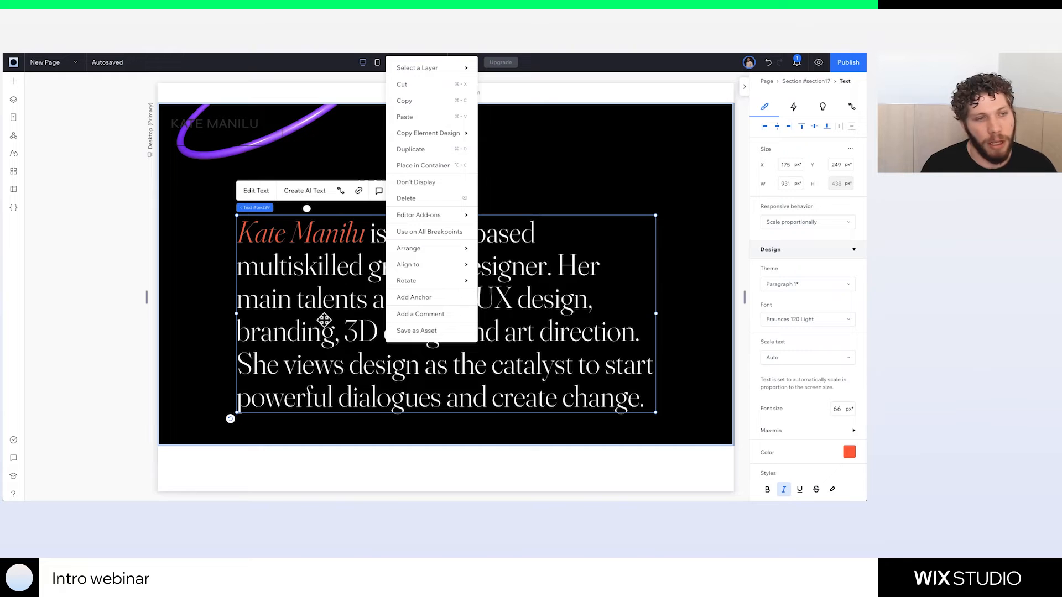
pyautogui.moveTo(409, 248)
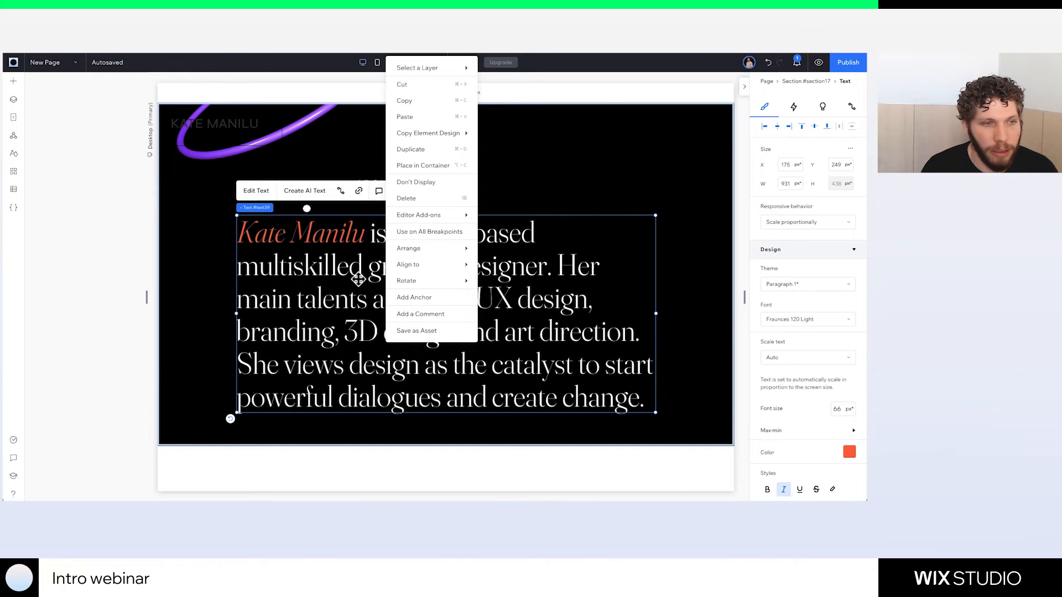
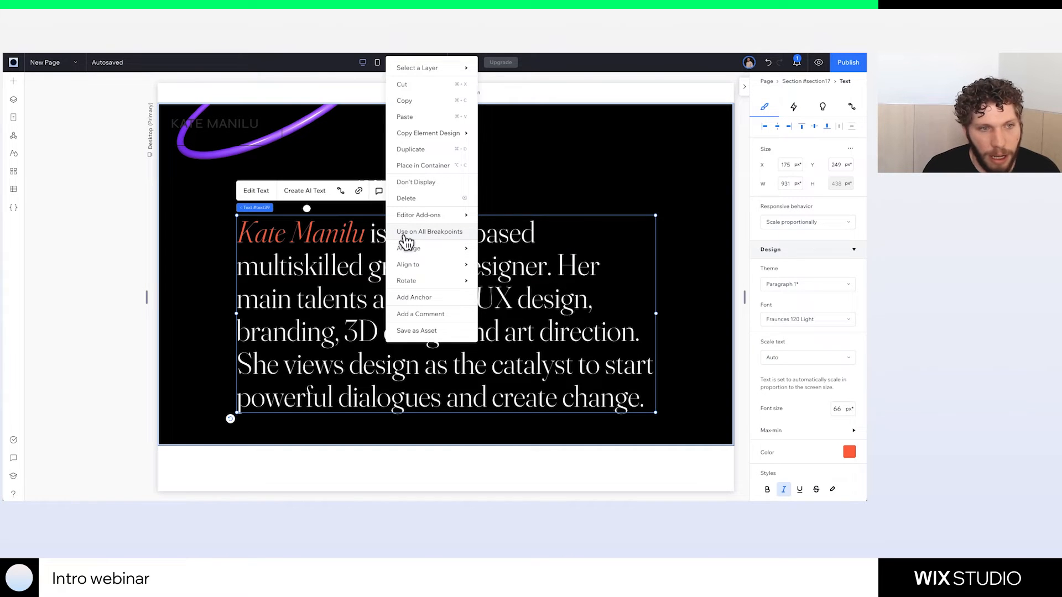
pyautogui.click(405, 235)
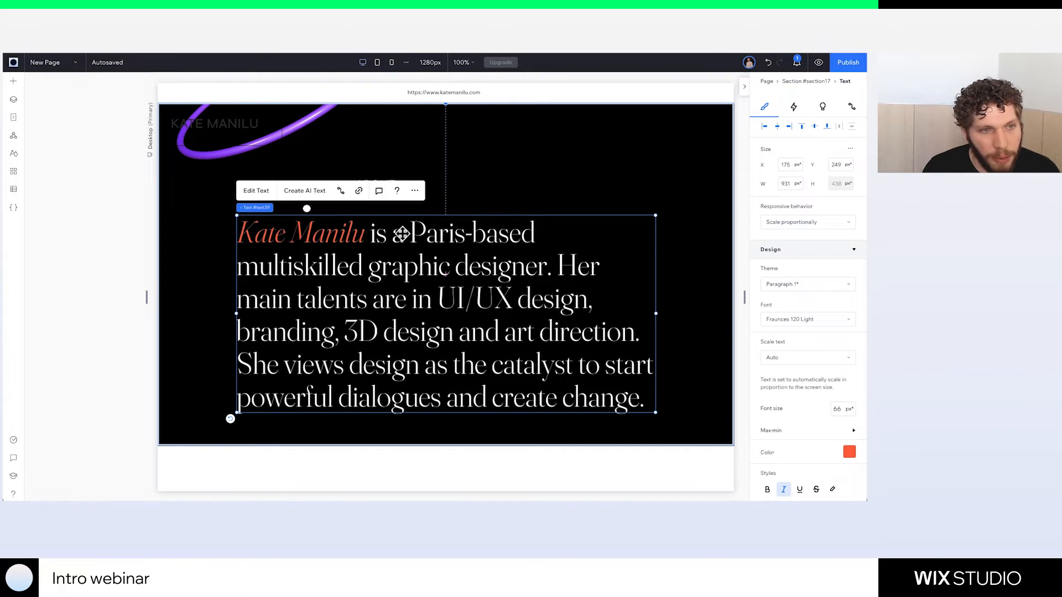
pyautogui.click(378, 63)
pyautogui.click(392, 63)
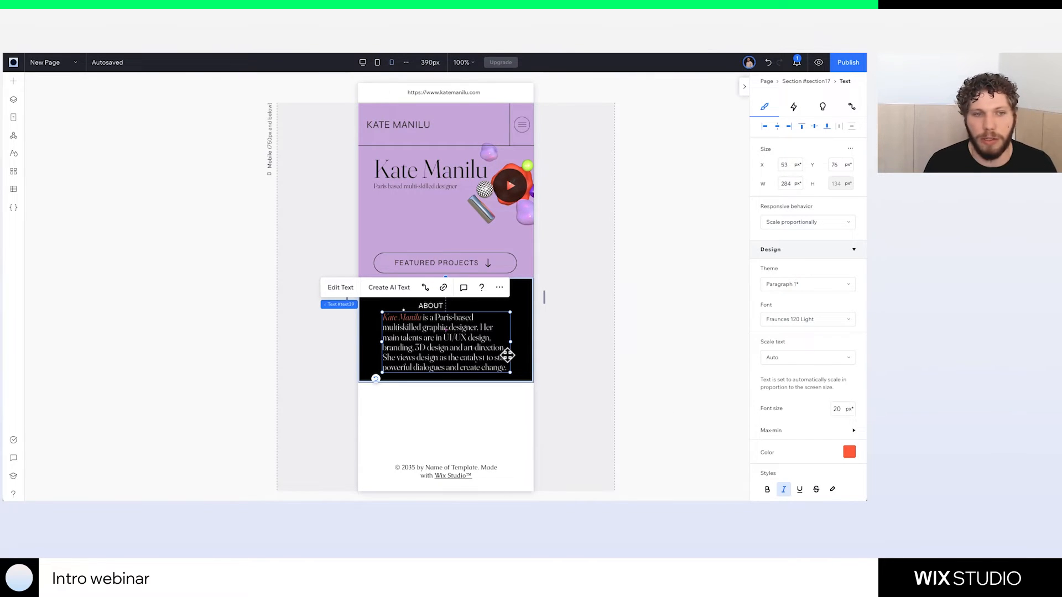
pyautogui.click(363, 63)
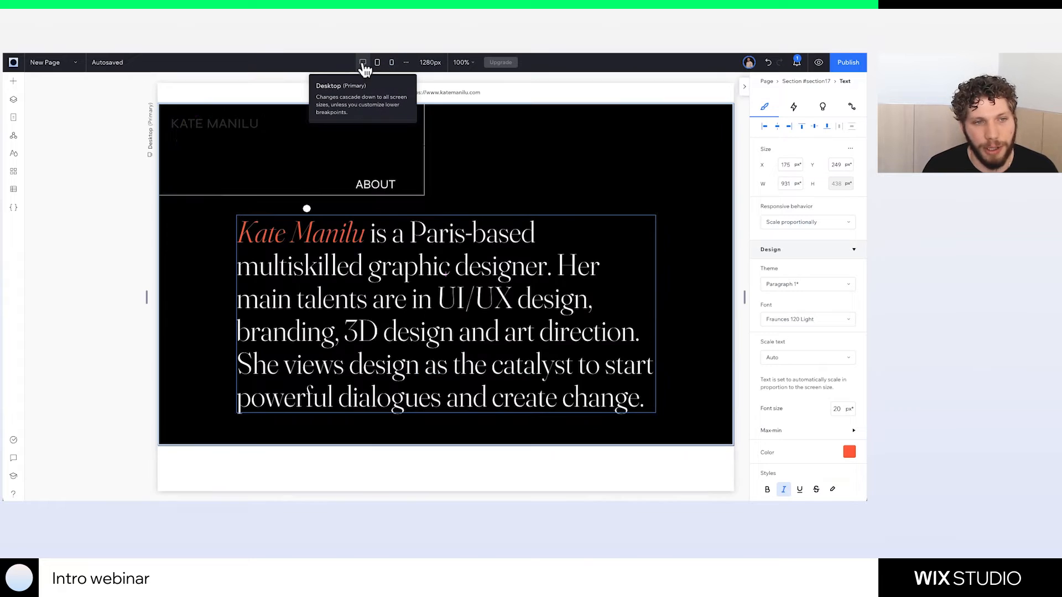
# Move the white About icon above the paragraph's start, about 15% from the section's left and 14% from its top
pyautogui.click(306, 209)
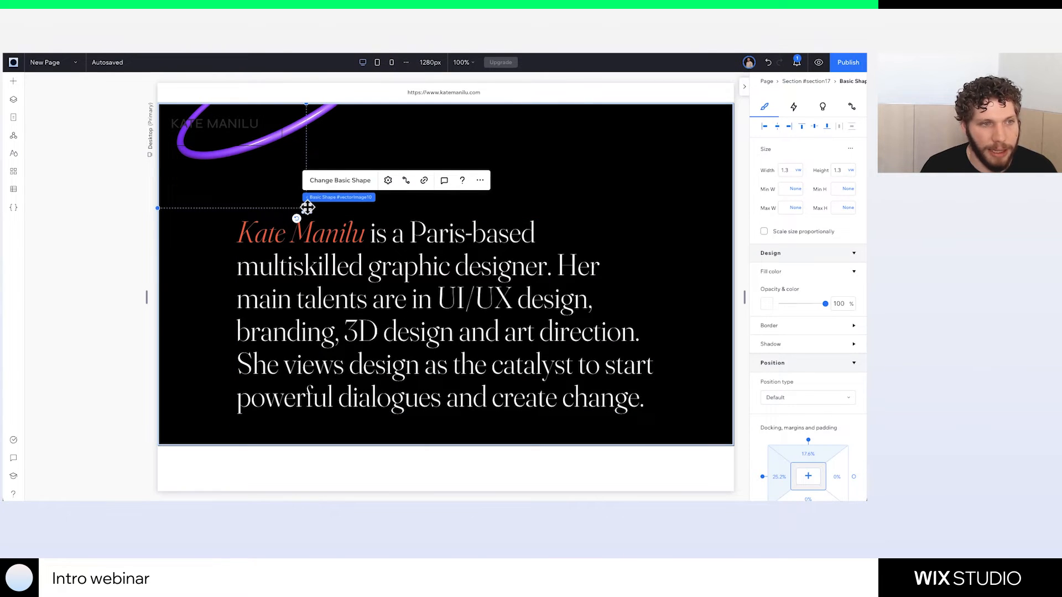
pyautogui.moveTo(306, 209); pyautogui.dragTo(245, 184)
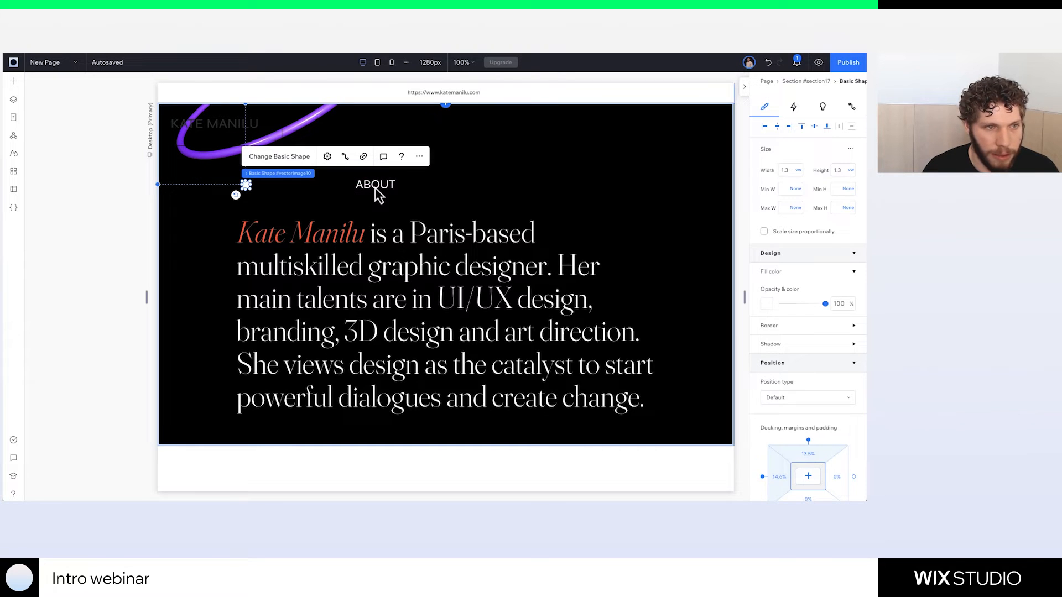
# Try to select the ABOUT heading beneath the overlapping transparent ring video by choosing its layer
pyautogui.click(379, 193)
pyautogui.click(376, 188)
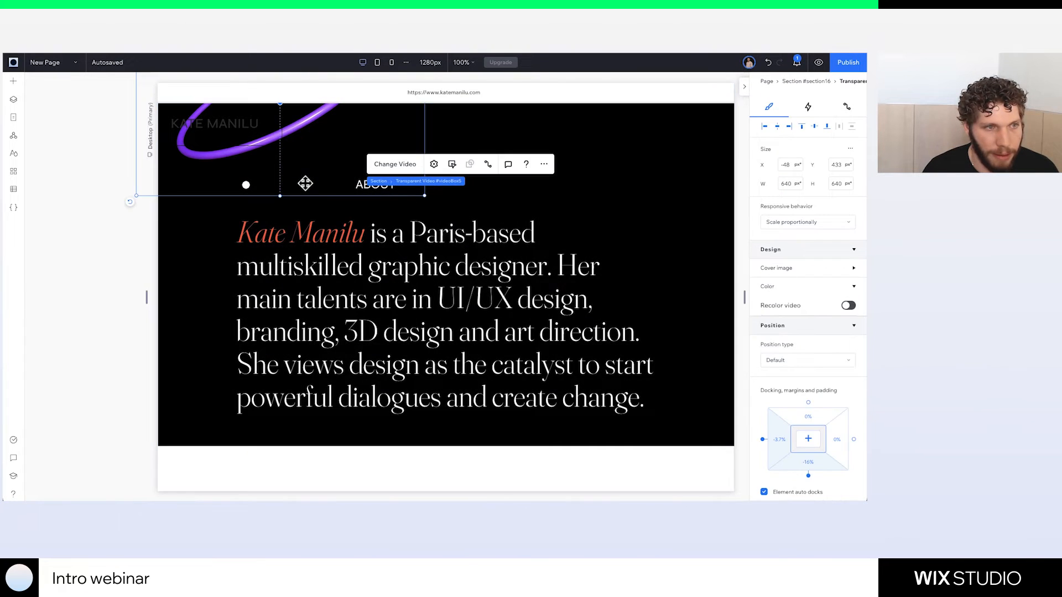
pyautogui.scroll(1, 358, 199)
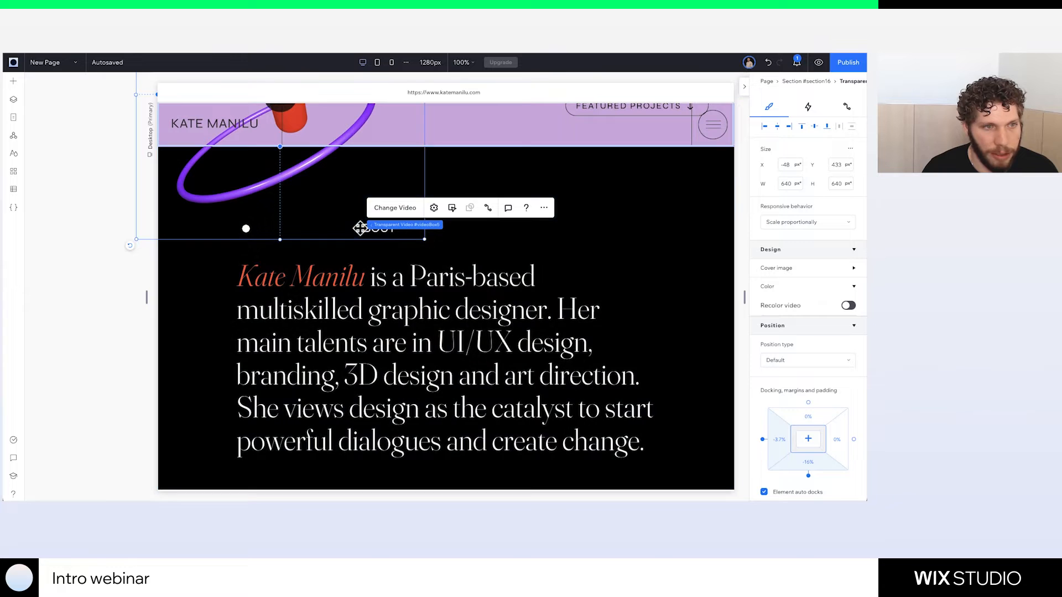
pyautogui.rightClick(361, 238)
pyautogui.moveTo(418, 69)
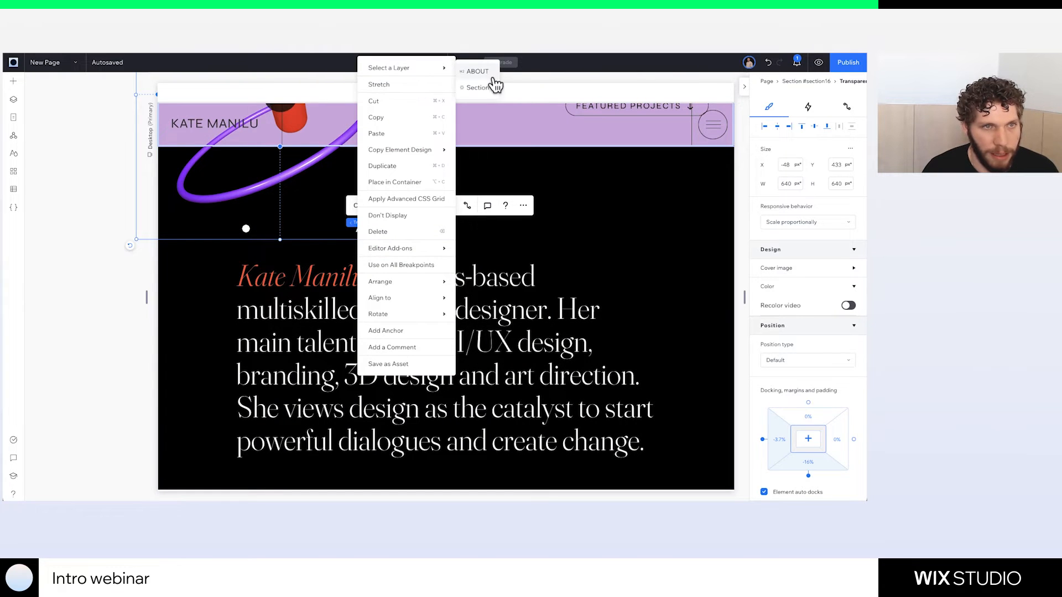
pyautogui.click(476, 72)
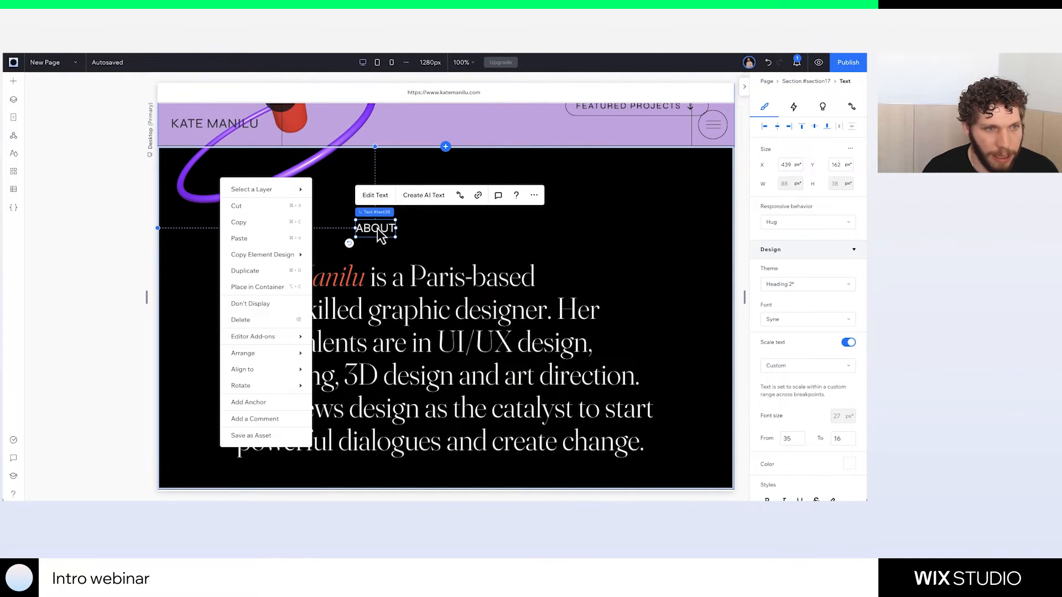
pyautogui.click(344, 227)
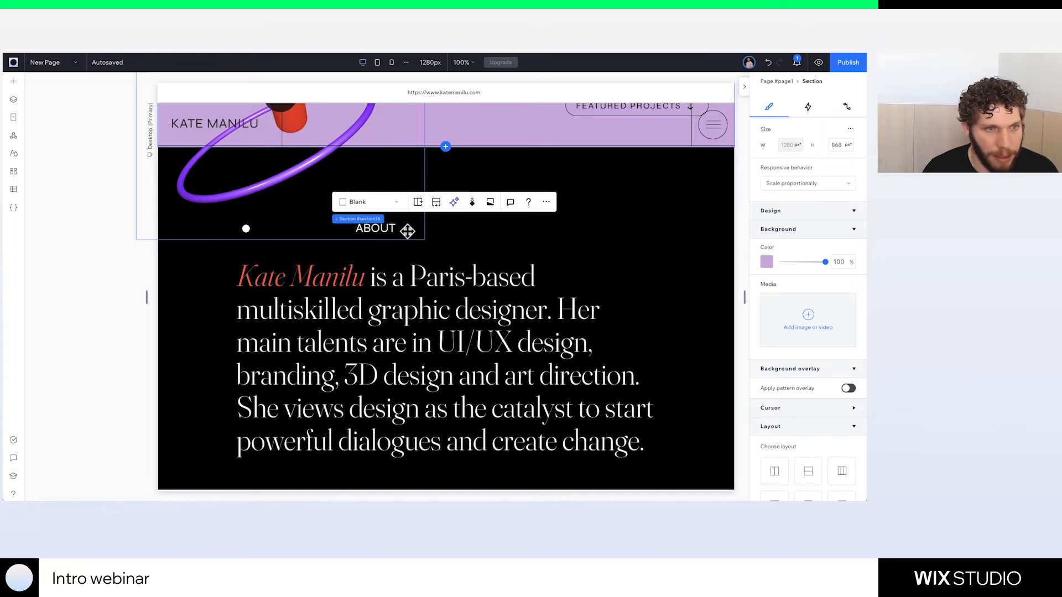
# Send the purple hero section behind the black About section in the stacking order
pyautogui.scroll(5, 320, 213)
pyautogui.scroll(-1, 324, 218)
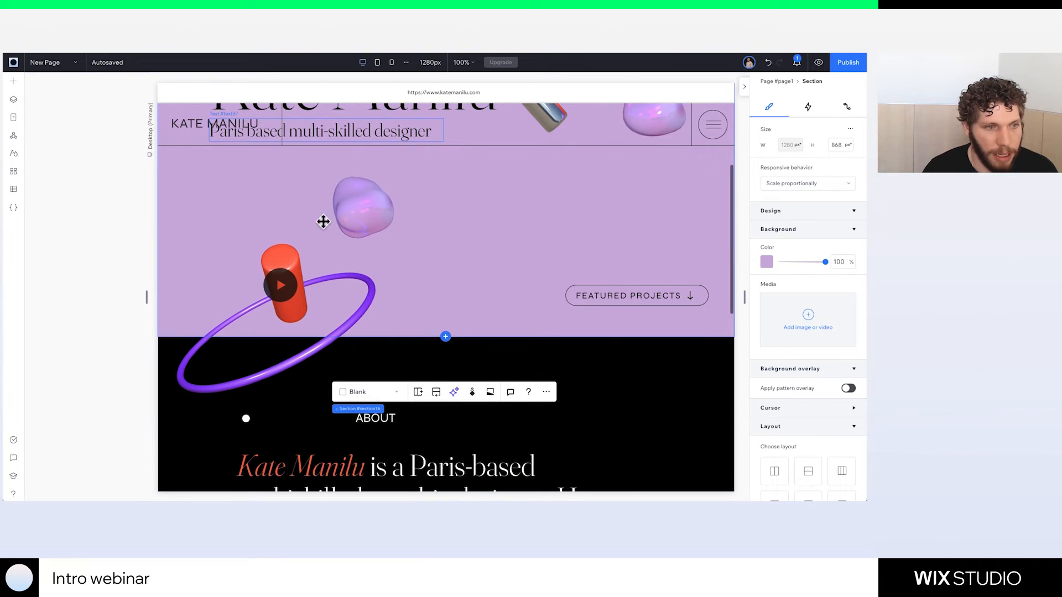
pyautogui.rightClick(474, 292)
pyautogui.moveTo(522, 283)
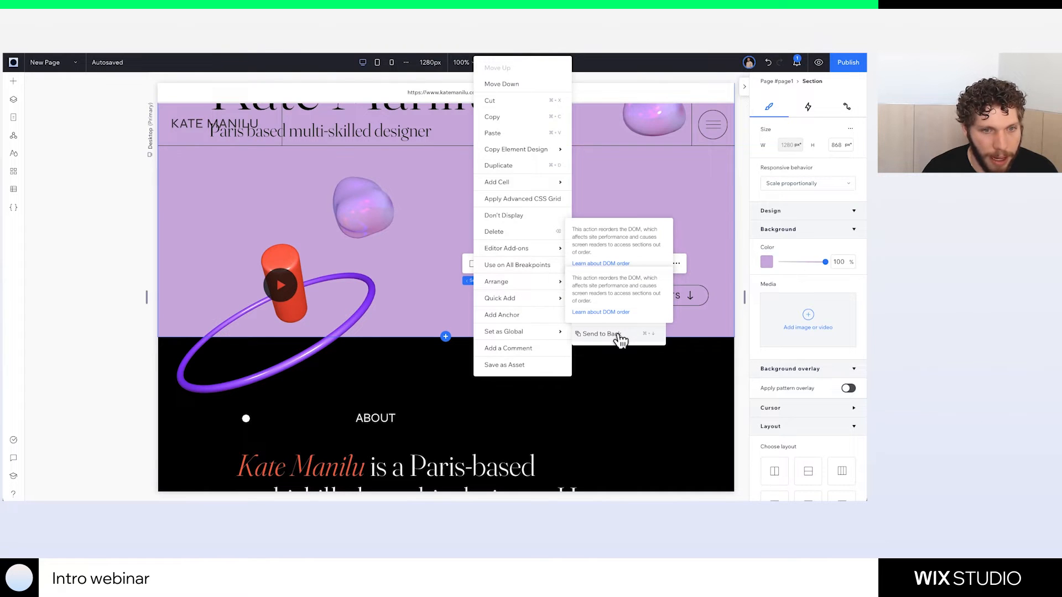
pyautogui.click(623, 318)
pyautogui.scroll(-1, 415, 365)
# Move the ABOUT heading beside the white circle icon, level with it at about X 234, Y 162 px
pyautogui.click(377, 354)
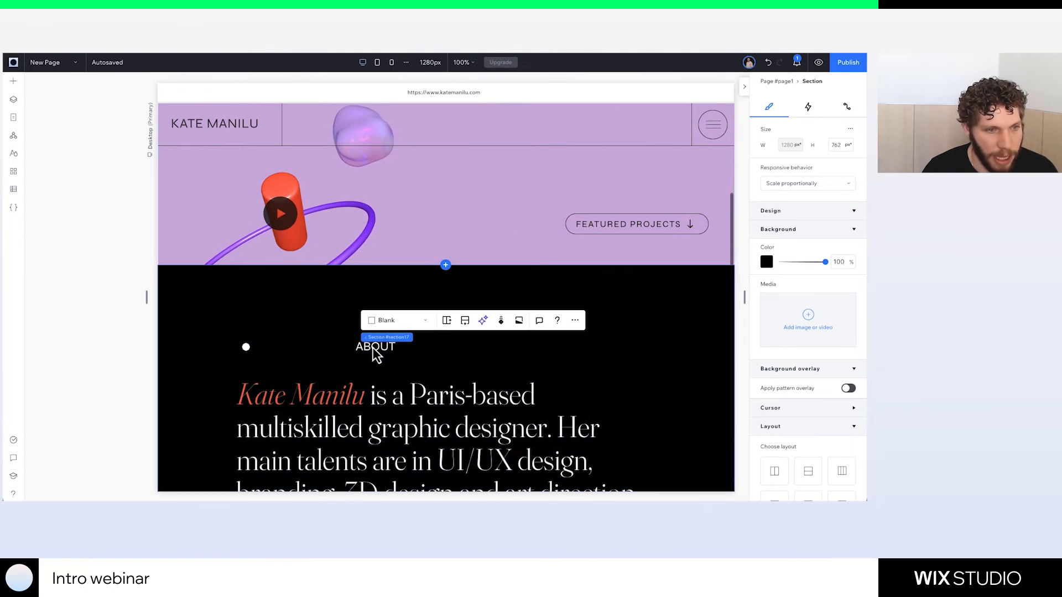
pyautogui.scroll(-1, 376, 349)
pyautogui.click(367, 301)
pyautogui.moveTo(367, 306); pyautogui.dragTo(278, 307)
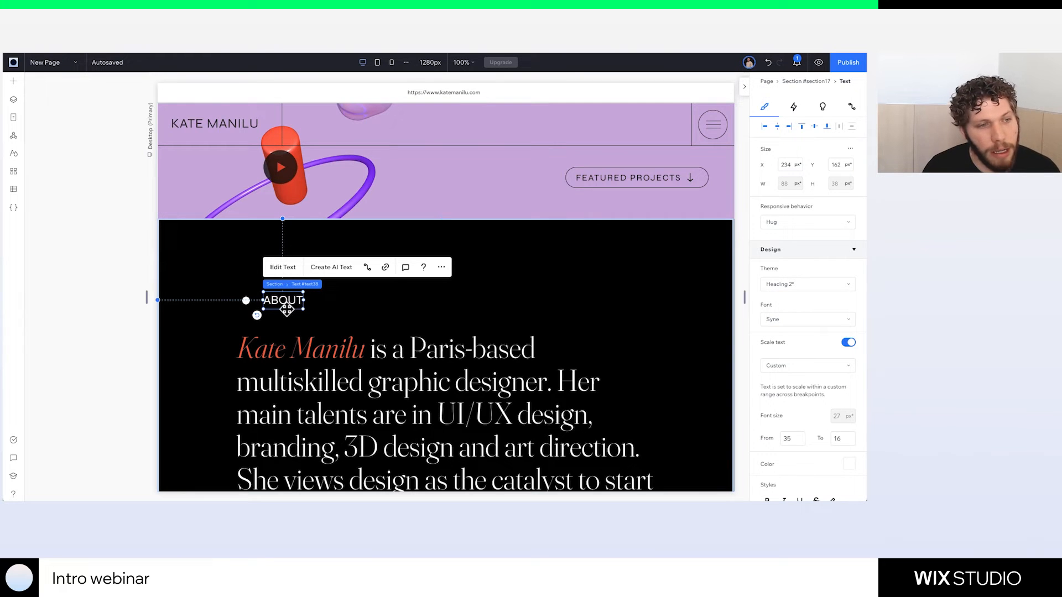
# Stack the white circle icon and ABOUT heading horizontally with an item spacing of 10 px
pyautogui.click(248, 300)
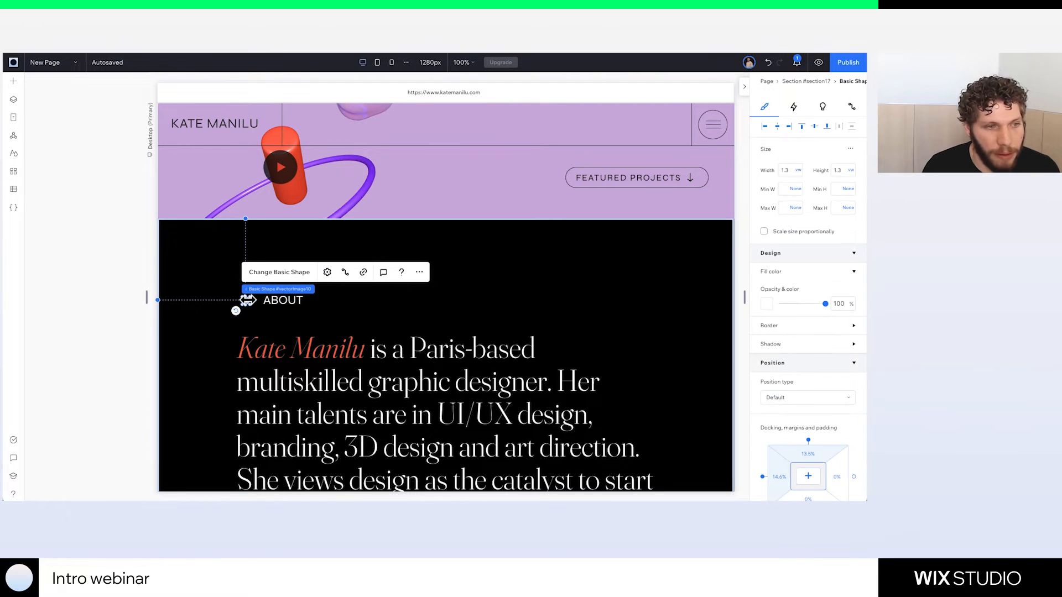
pyautogui.keyDown('shift'); pyautogui.click(289, 307); pyautogui.keyUp('shift')
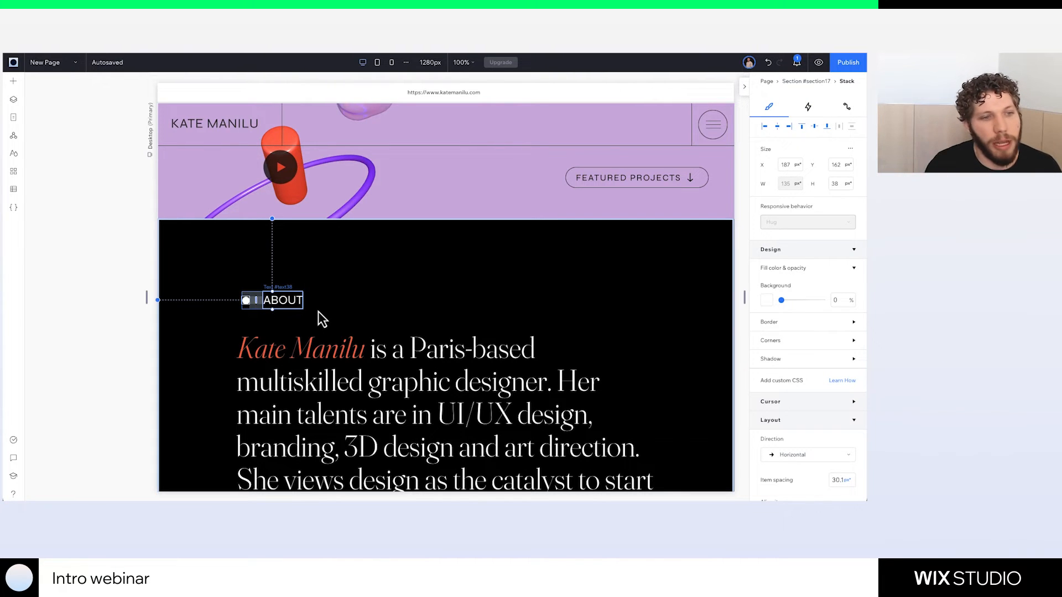
pyautogui.click(252, 300)
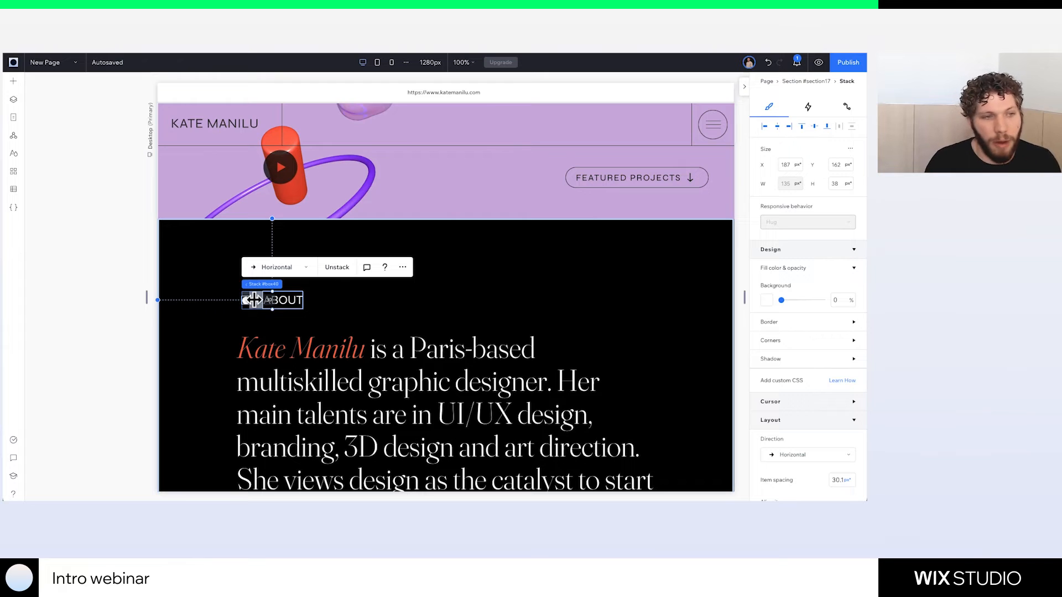
pyautogui.scroll(-5, 811, 374)
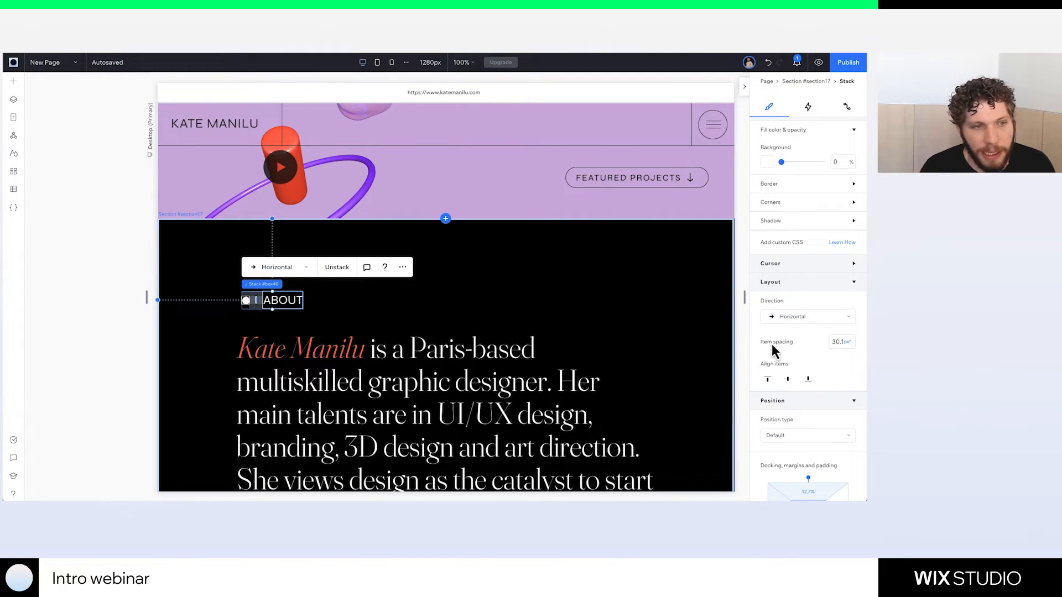
pyautogui.click(839, 342)
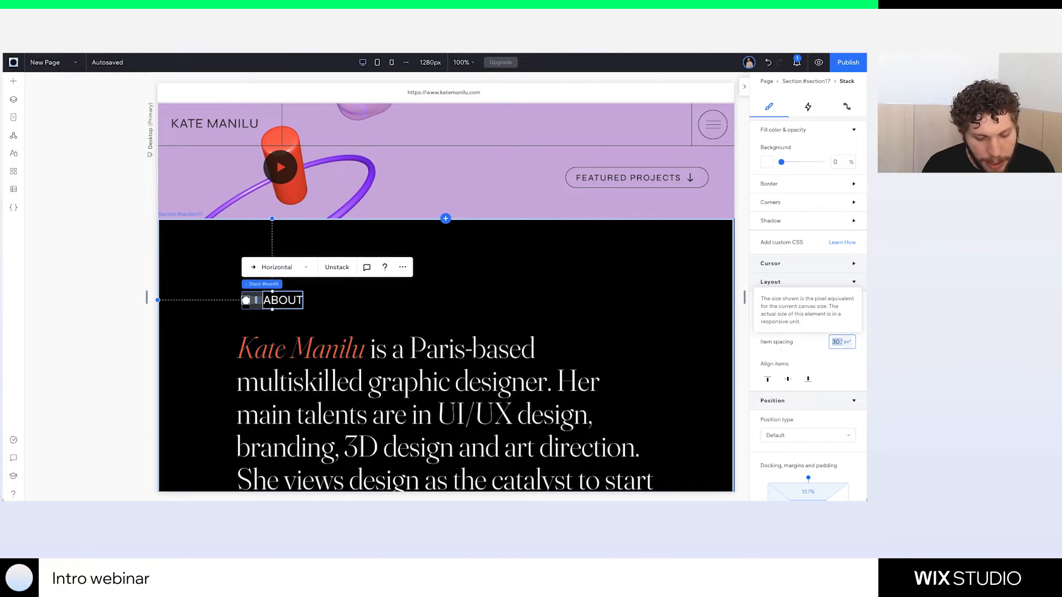
pyautogui.write('10')
pyautogui.press('Return')
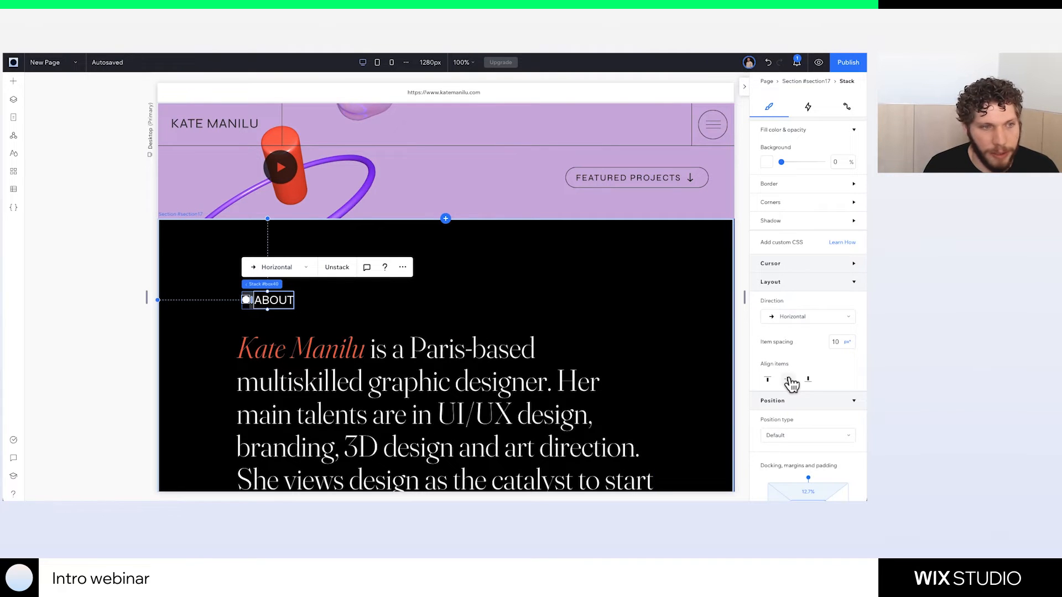
# Stack the icon-and-ABOUT group vertically with the paragraph and set the spacing between them to 30 px
pyautogui.click(315, 356)
pyautogui.click(281, 301)
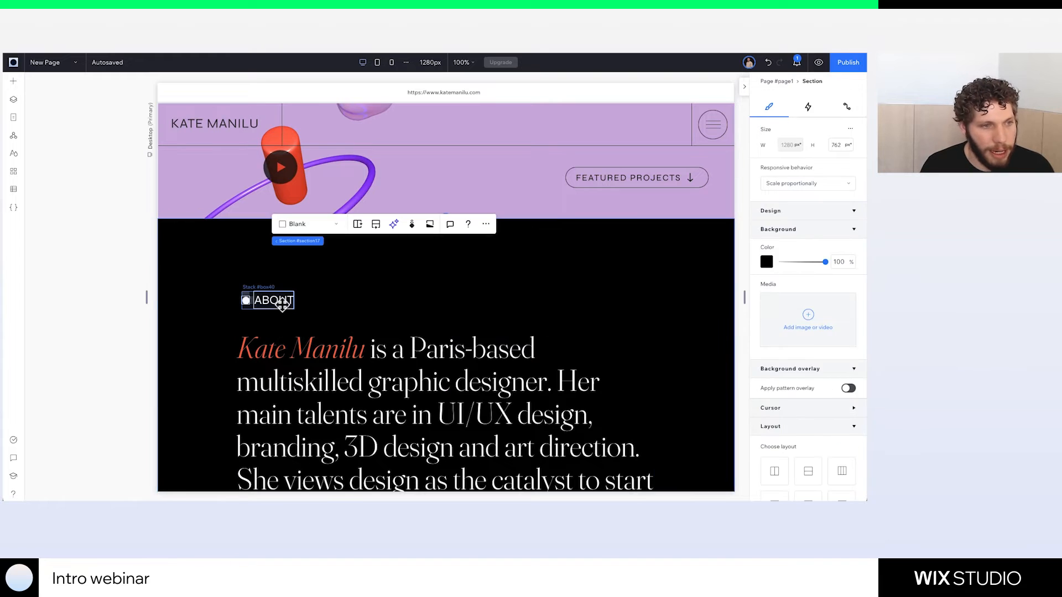
pyautogui.keyDown('shift'); pyautogui.click(297, 365); pyautogui.keyUp('shift')
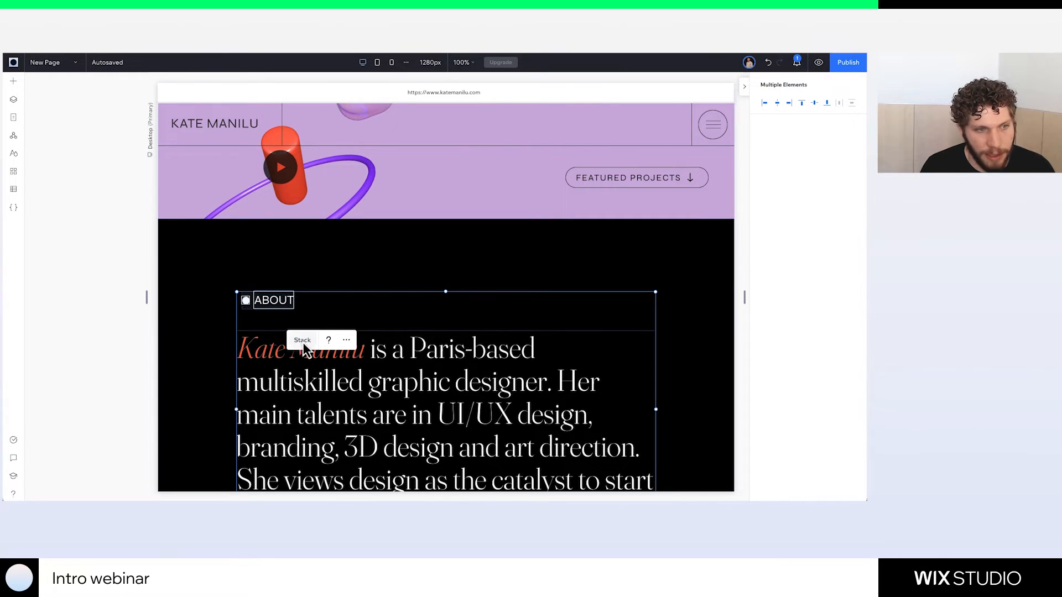
pyautogui.click(302, 340)
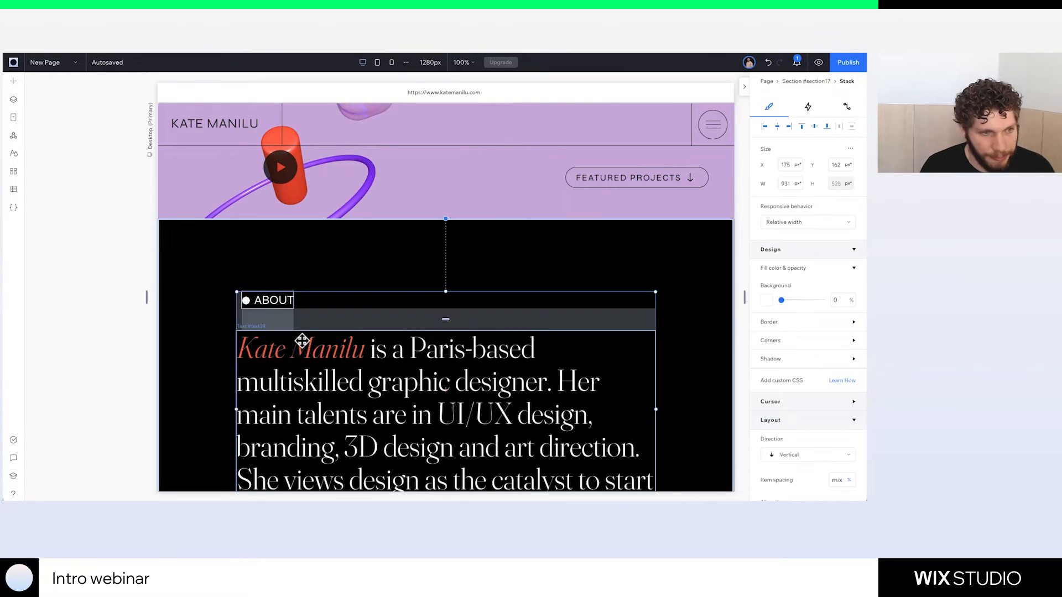
pyautogui.click(444, 319)
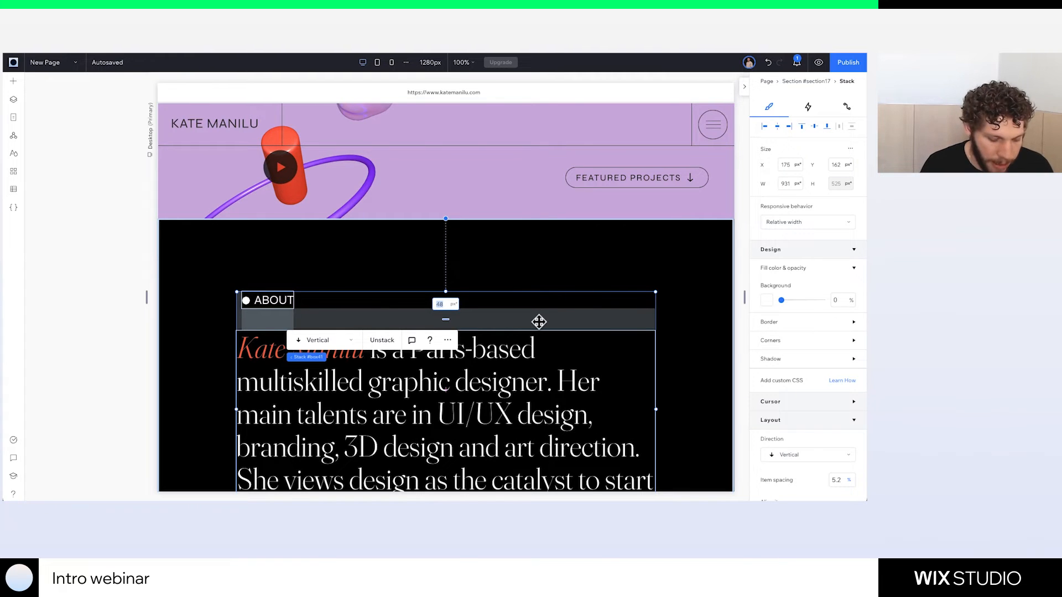
pyautogui.press('Return')
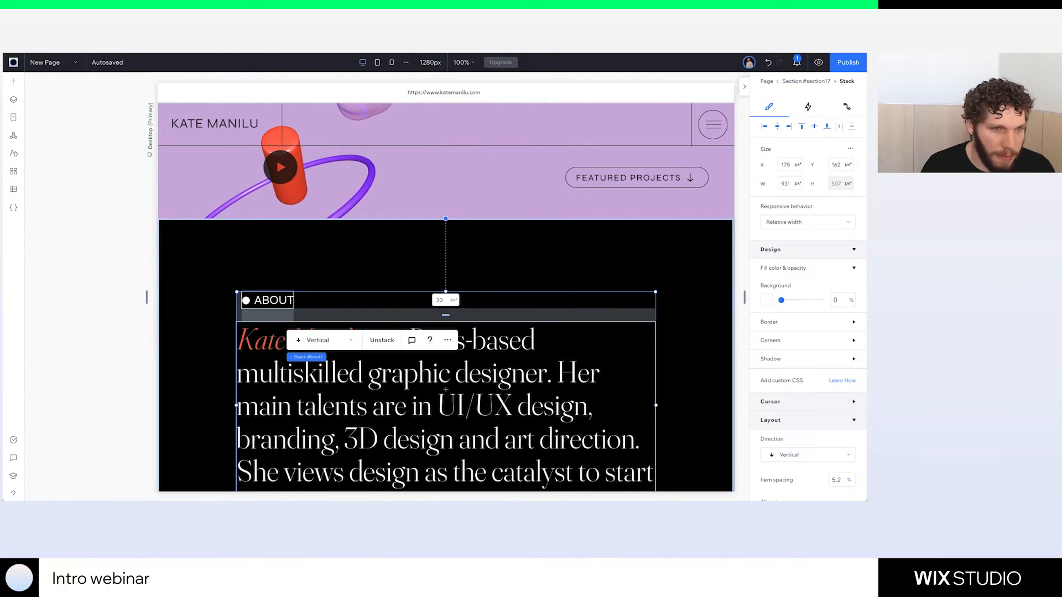
pyautogui.click(479, 271)
# Move the vertical About stack up within its section to about Y 119 px
pyautogui.scroll(-2, 442, 265)
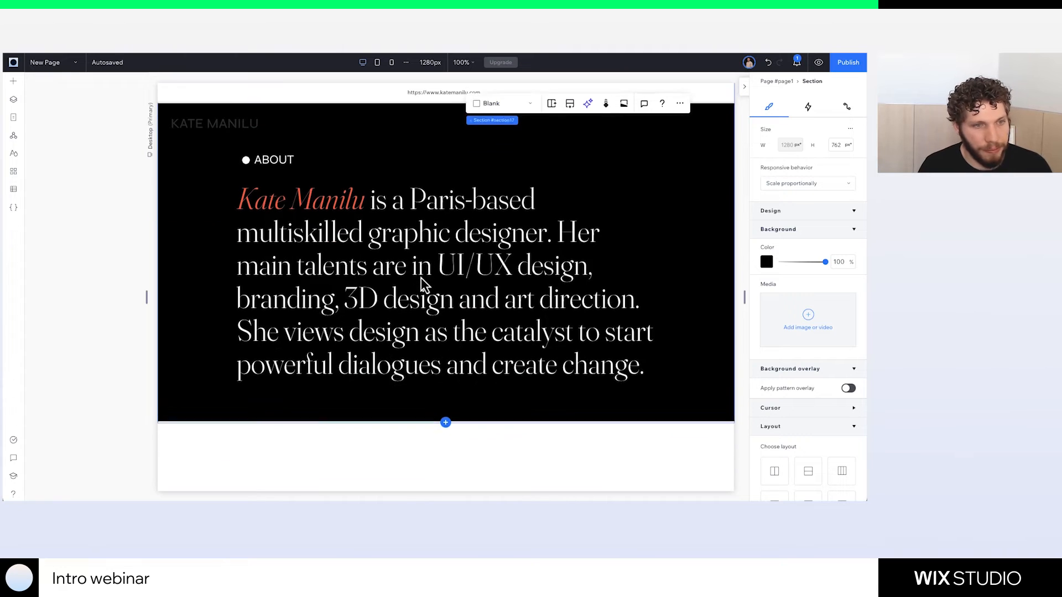
pyautogui.scroll(1, 404, 197)
pyautogui.click(402, 201)
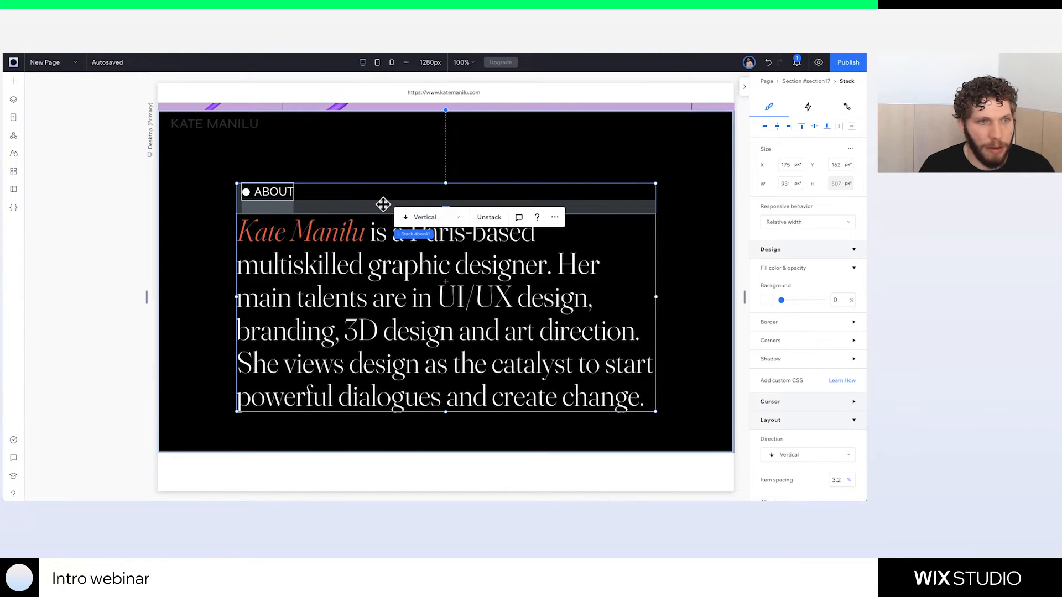
pyautogui.moveTo(383, 198); pyautogui.dragTo(384, 185)
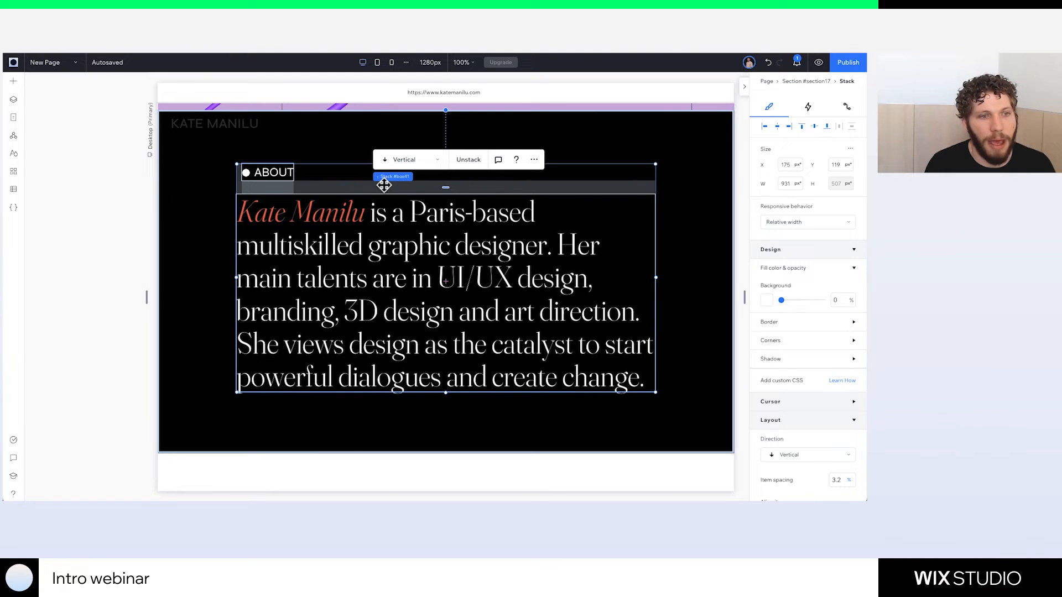
pyautogui.click(703, 211)
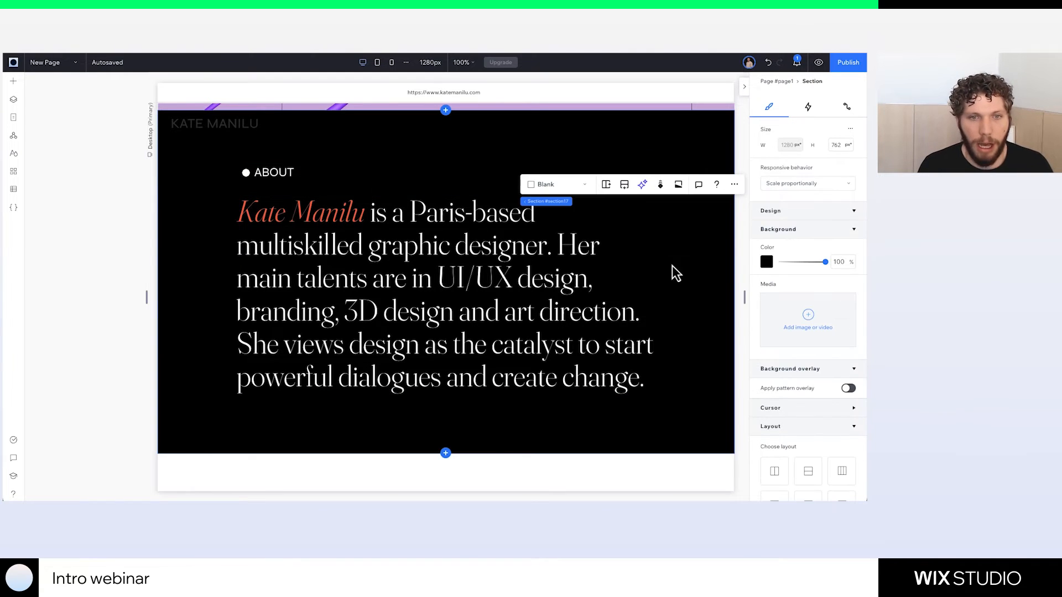
# Check the About stack's docking and margins, and set the black About section's padding to 8% on all sides
pyautogui.scroll(1, 676, 272)
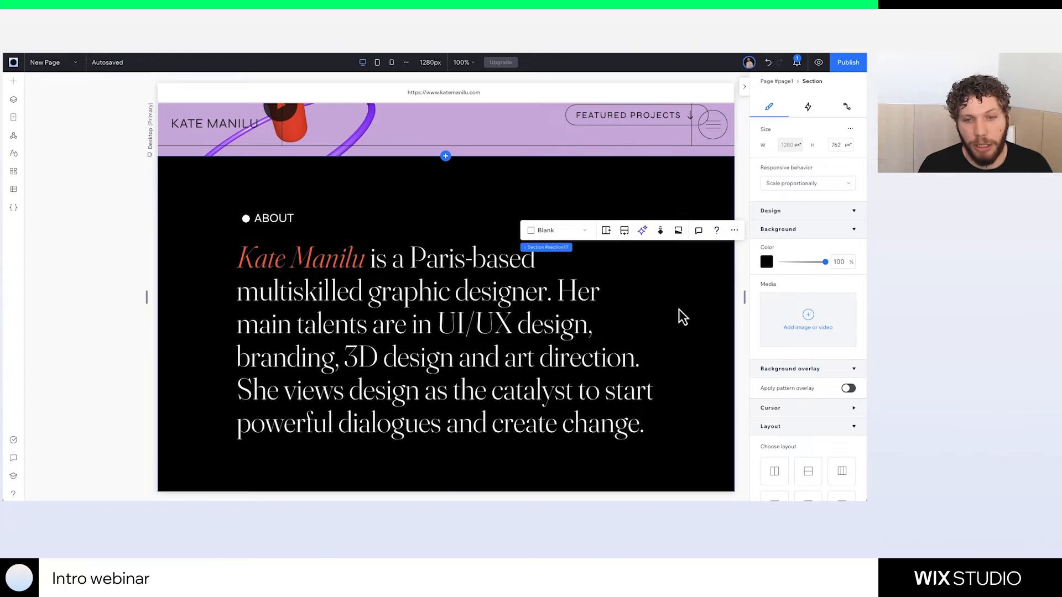
pyautogui.scroll(-1, 679, 310)
pyautogui.click(510, 300)
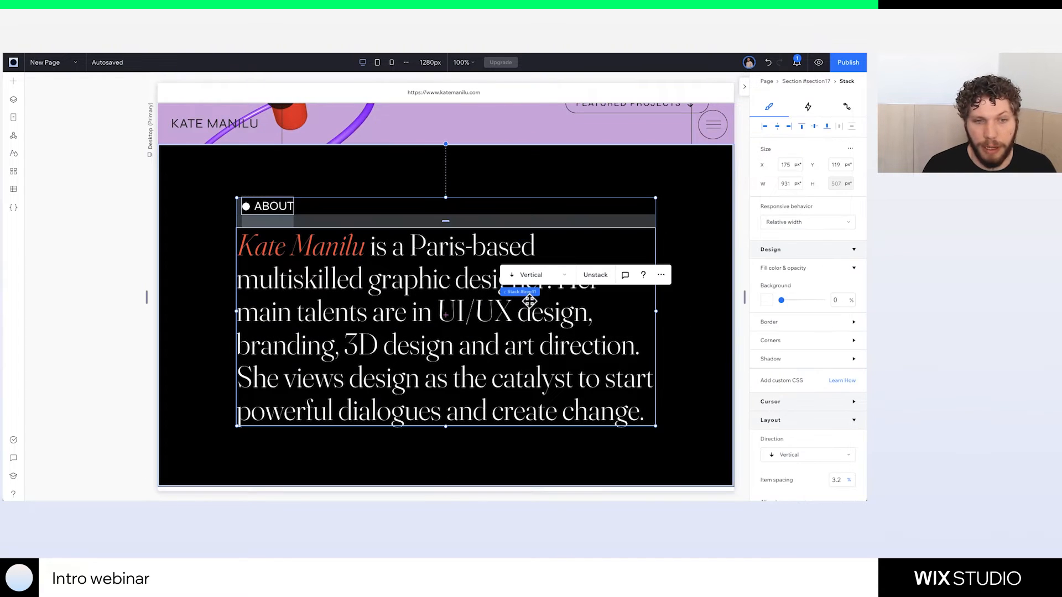
pyautogui.scroll(-5, 787, 414)
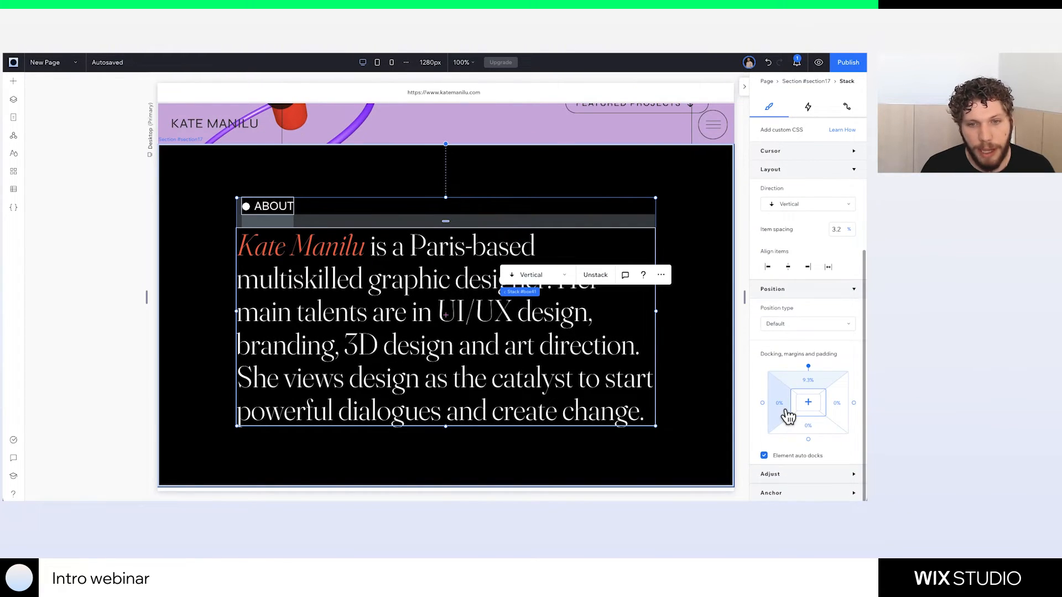
pyautogui.scroll(1, 788, 416)
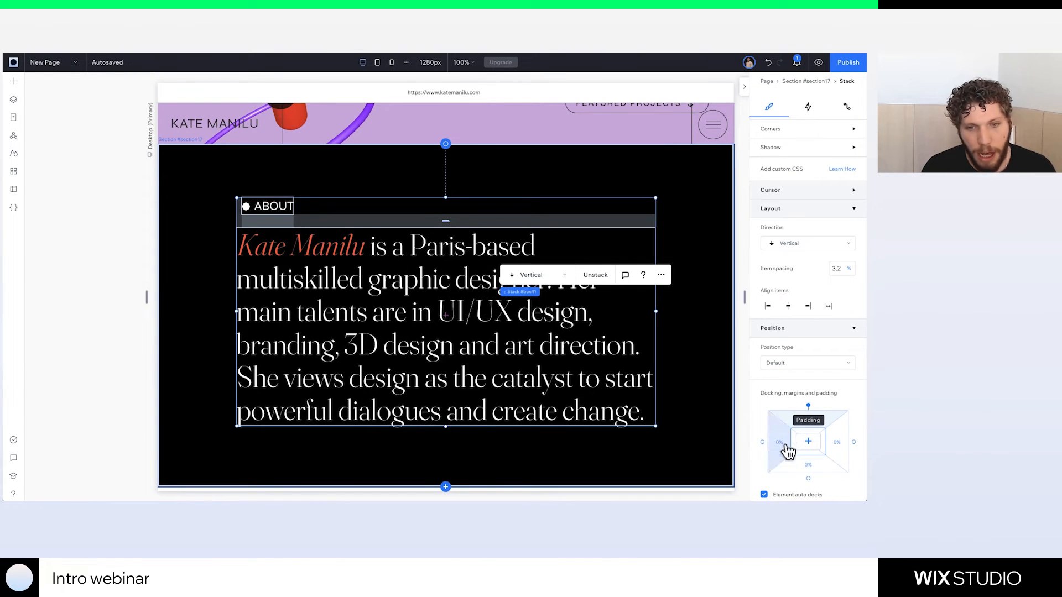
pyautogui.click(700, 335)
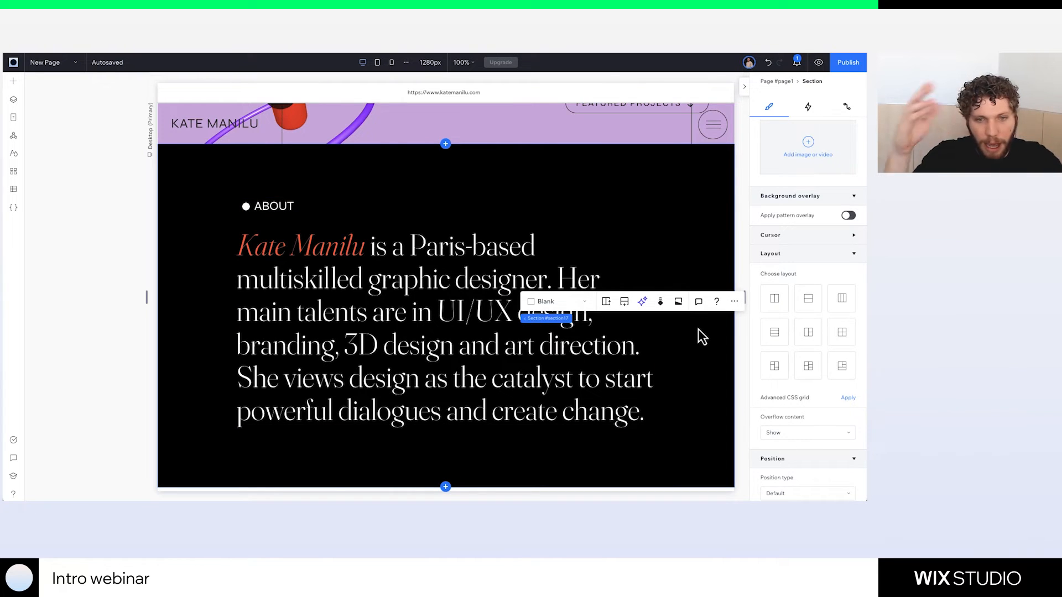
pyautogui.scroll(-3, 836, 394)
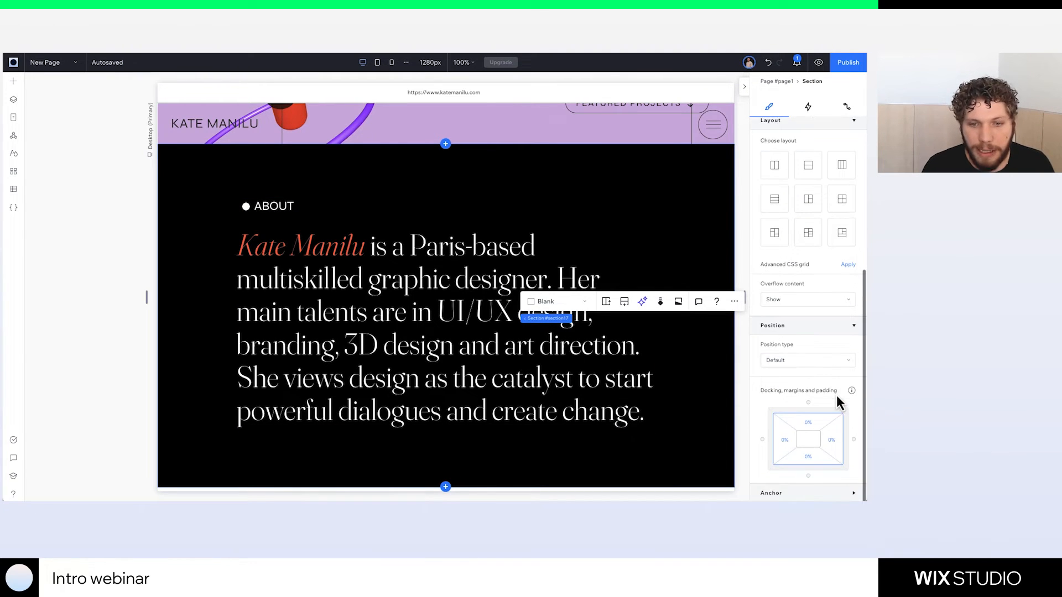
pyautogui.click(813, 439)
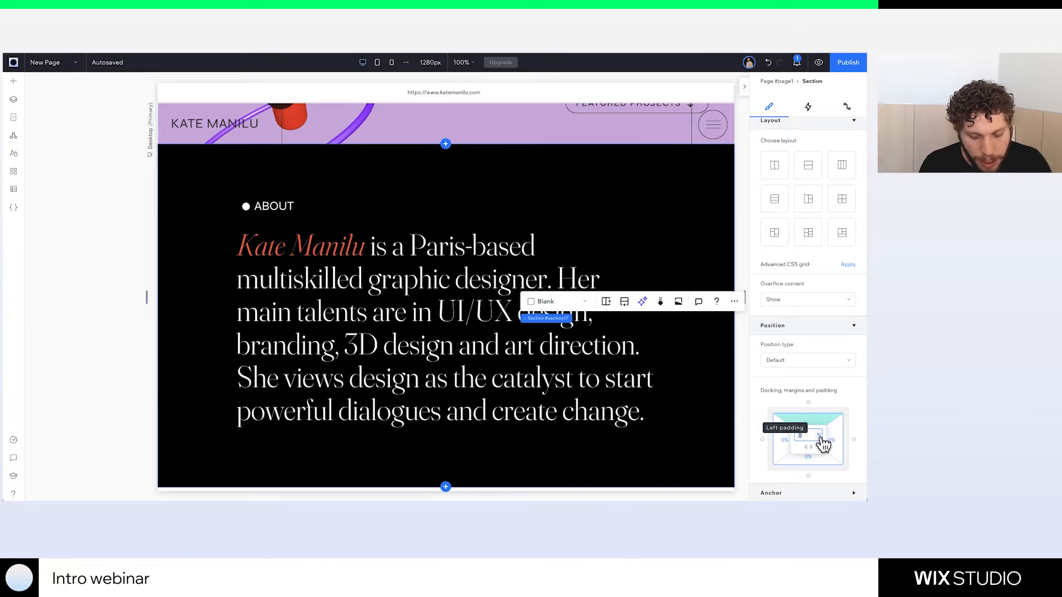
pyautogui.write('8')
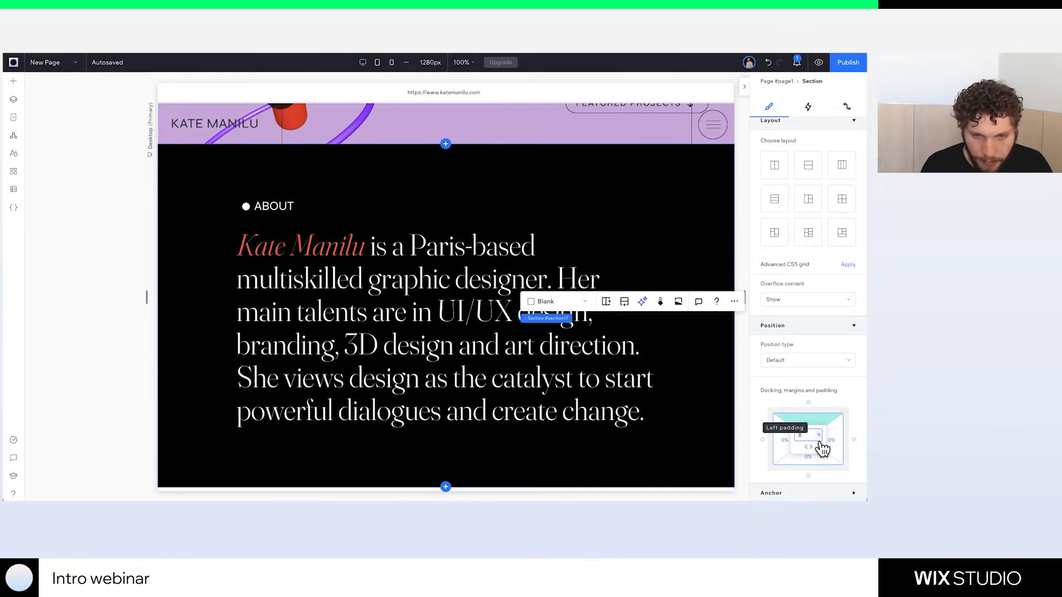
pyautogui.press('Return')
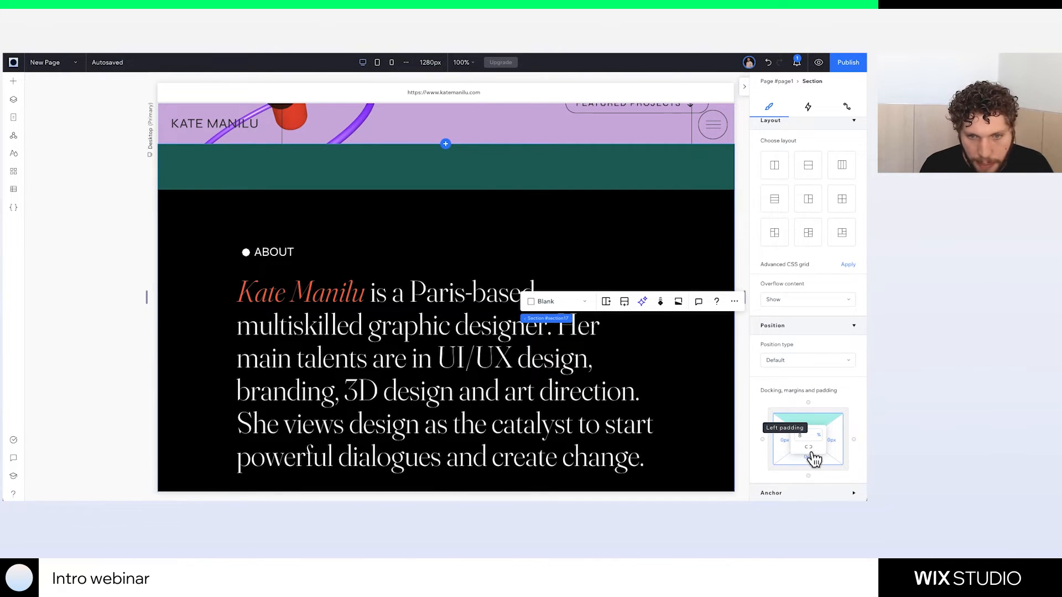
pyautogui.click(808, 448)
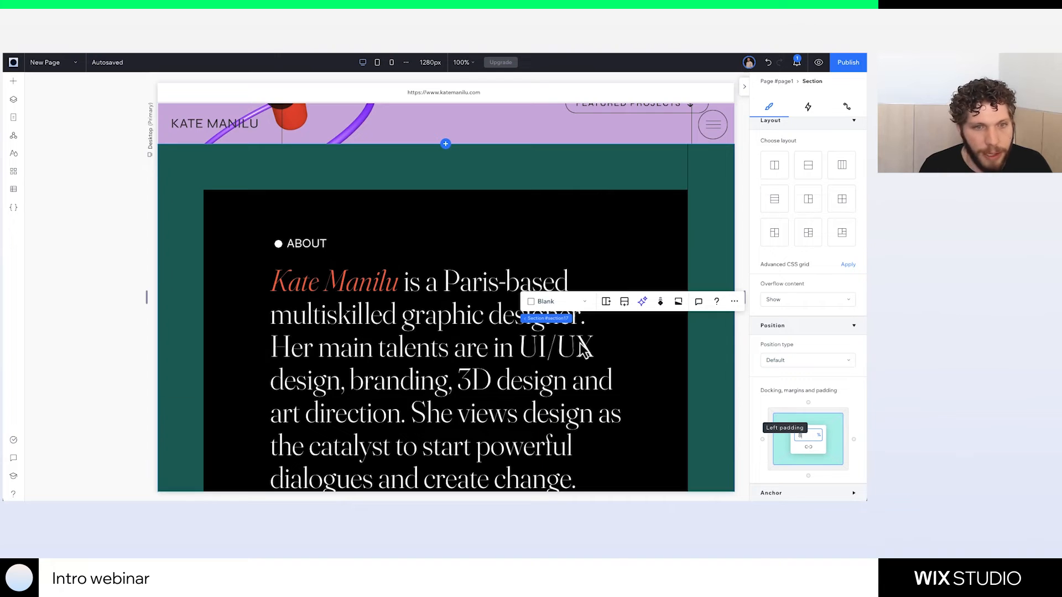
# Extend the About stack's left edge to the section's padding boundary and shift the stack up to the top padding
pyautogui.scroll(-1, 478, 320)
pyautogui.click(266, 247)
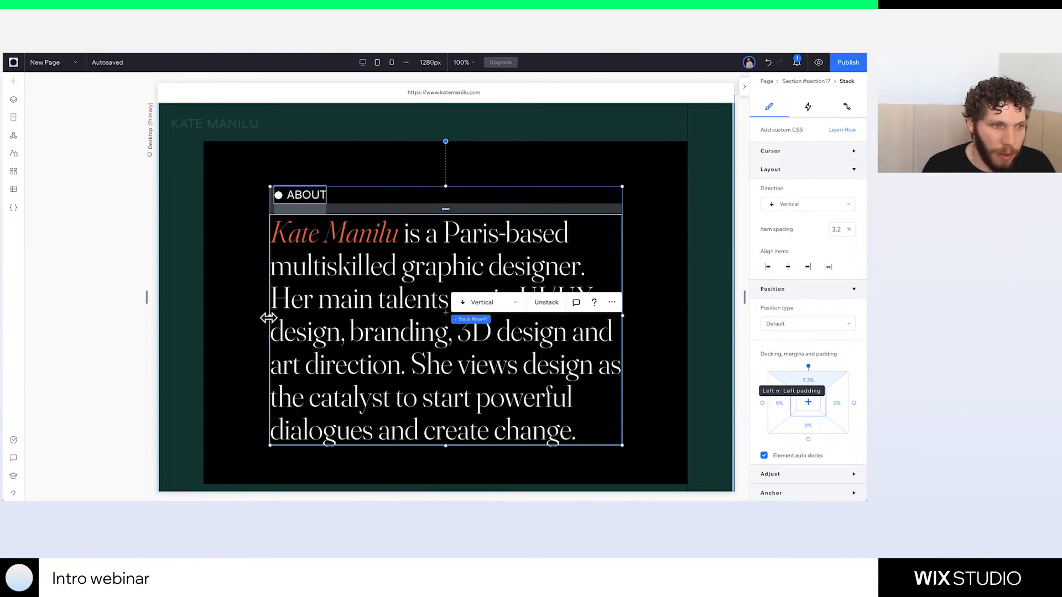
pyautogui.moveTo(268, 317); pyautogui.dragTo(204, 304)
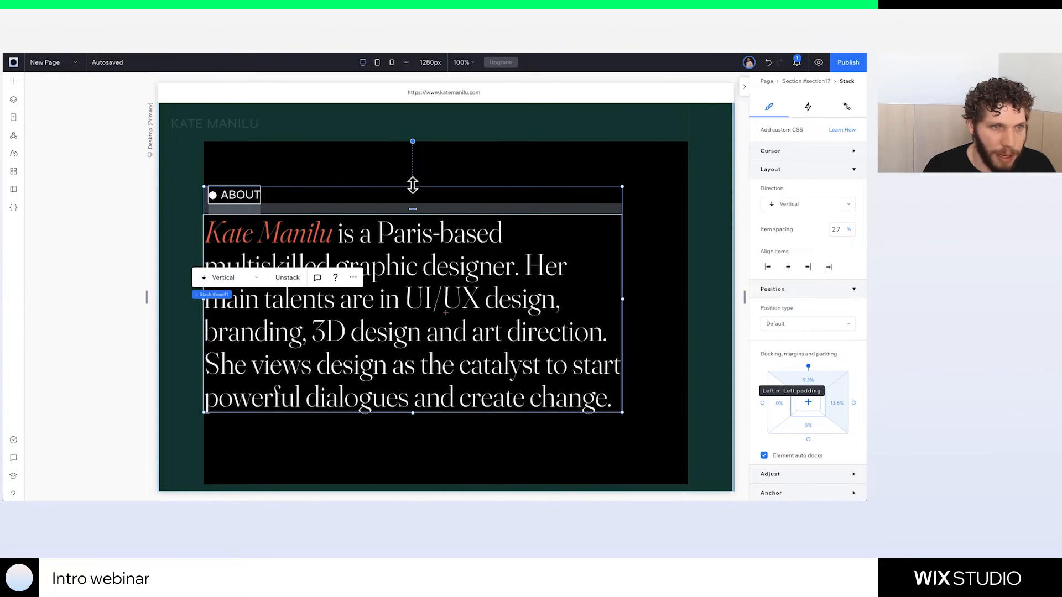
pyautogui.moveTo(412, 185); pyautogui.dragTo(412, 143)
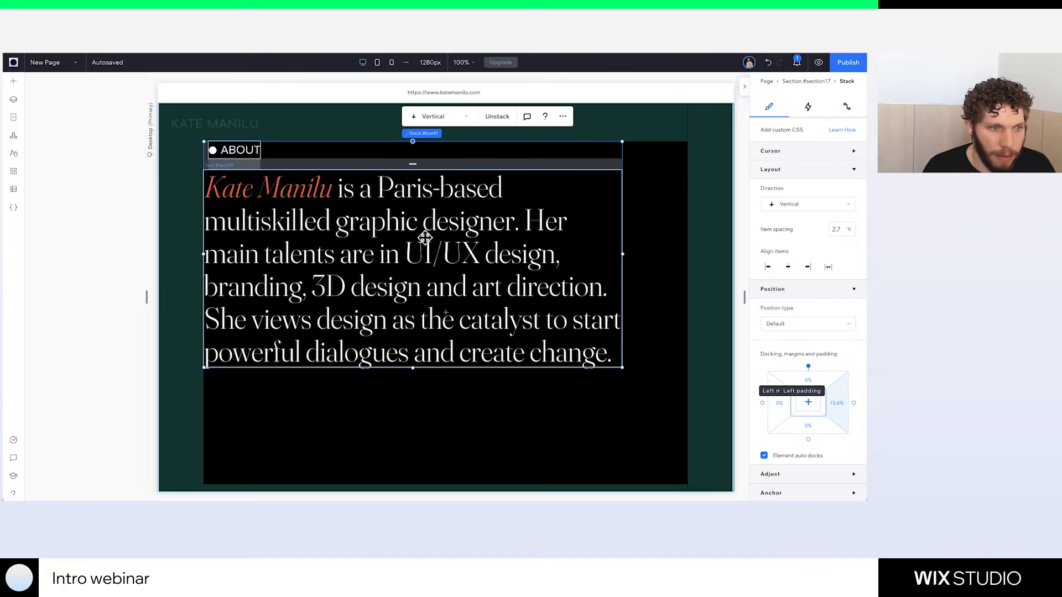
# Enlarge the About paragraph towards the right padding boundary, to about 1085 px wide, and select its parent stack
pyautogui.click(420, 330)
pyautogui.moveTo(621, 367); pyautogui.dragTo(685, 420)
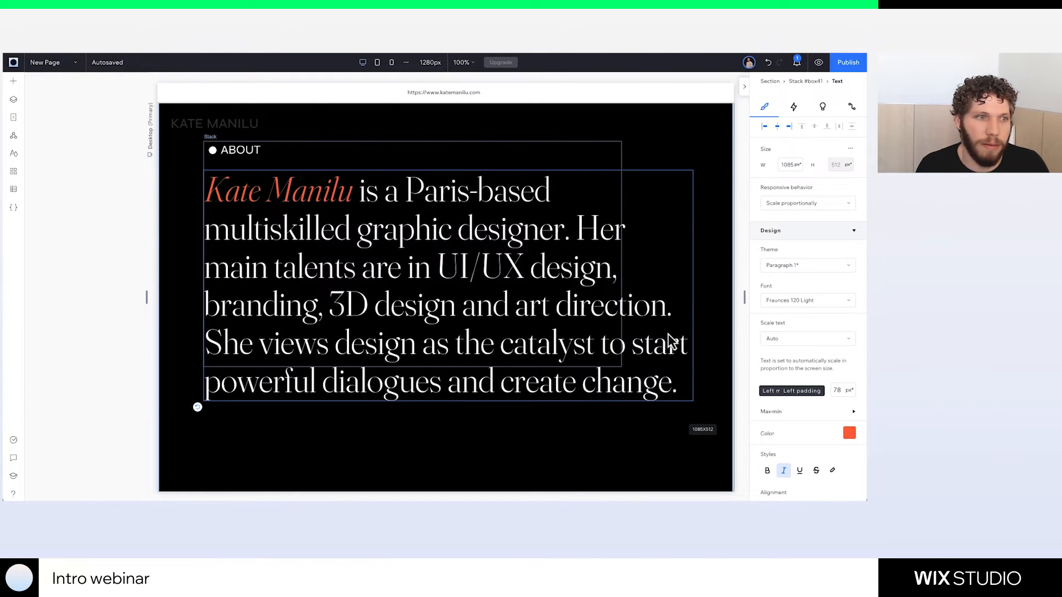
pyautogui.click(550, 329)
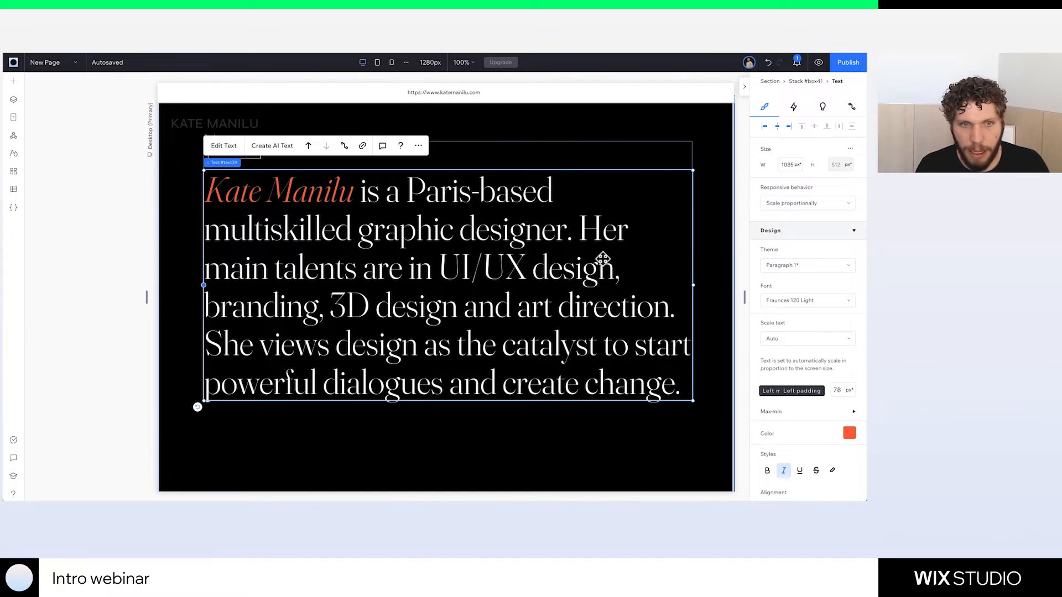
pyautogui.click(600, 155)
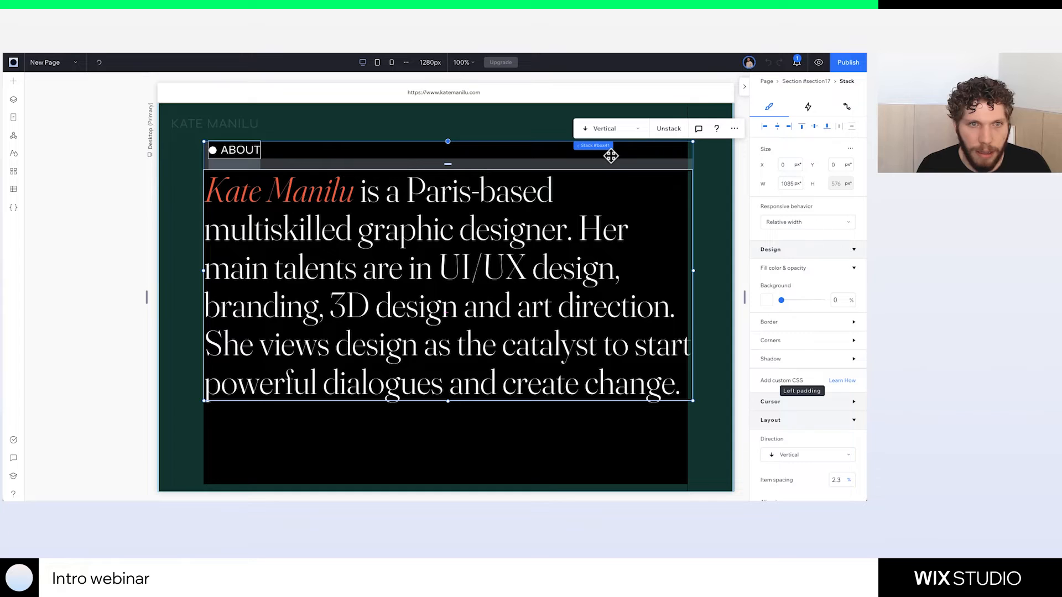
# Check the About stack's responsive behavior options and narrow the stack to the section's right padding boundary, about 1075 px wide
pyautogui.click(787, 223)
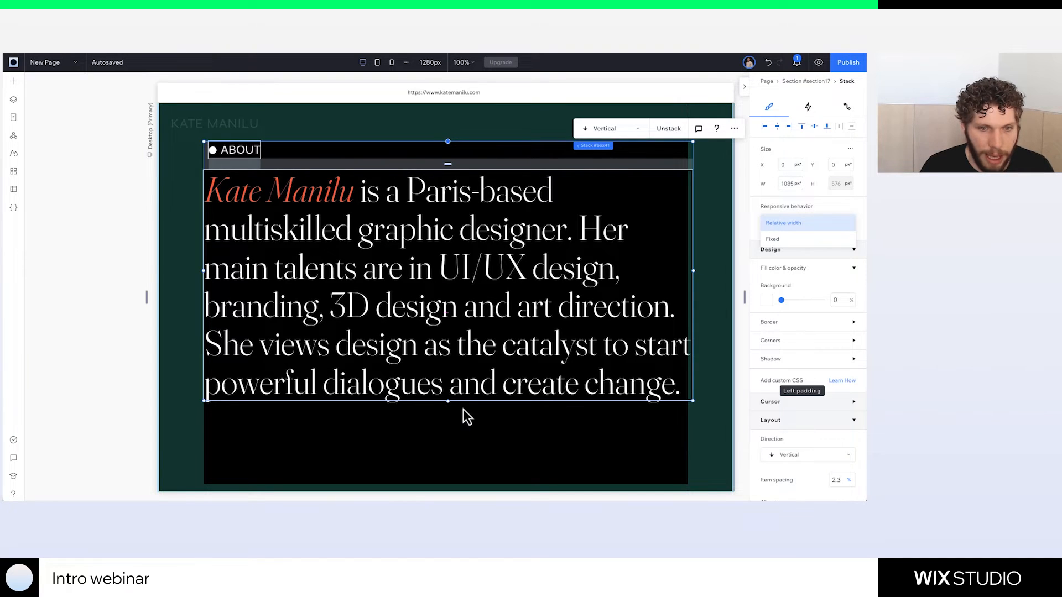
pyautogui.click(676, 255)
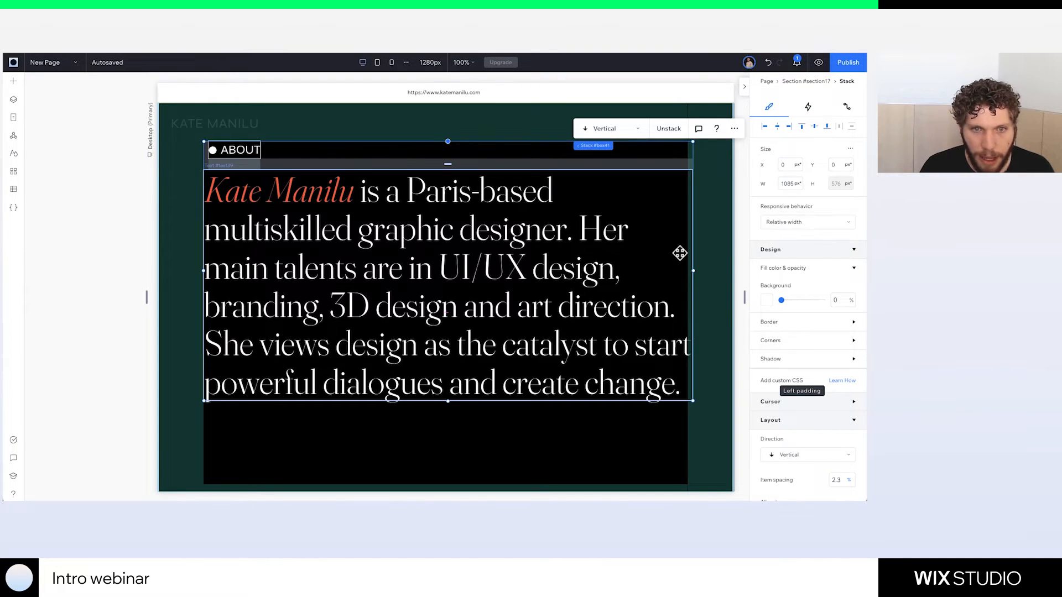
pyautogui.moveTo(692, 270); pyautogui.dragTo(687, 272)
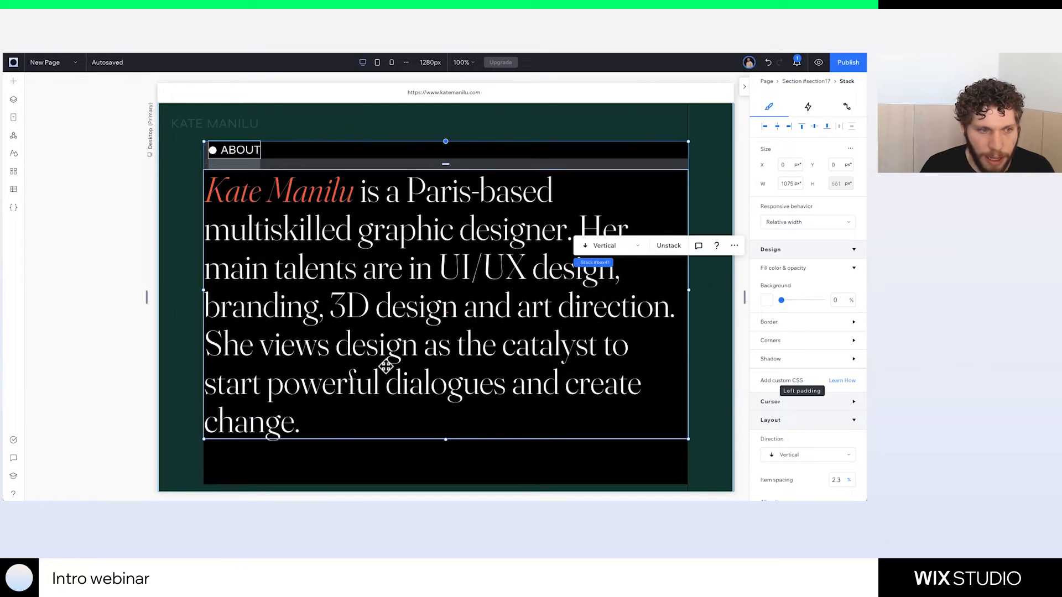
pyautogui.click(393, 402)
pyautogui.click(393, 403)
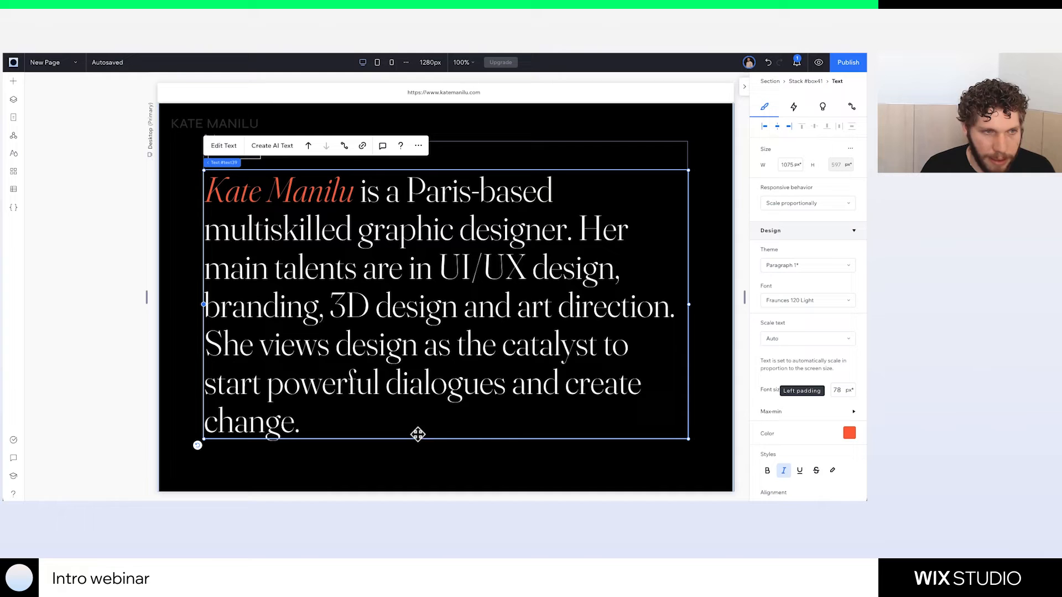
pyautogui.doubleClick(450, 393)
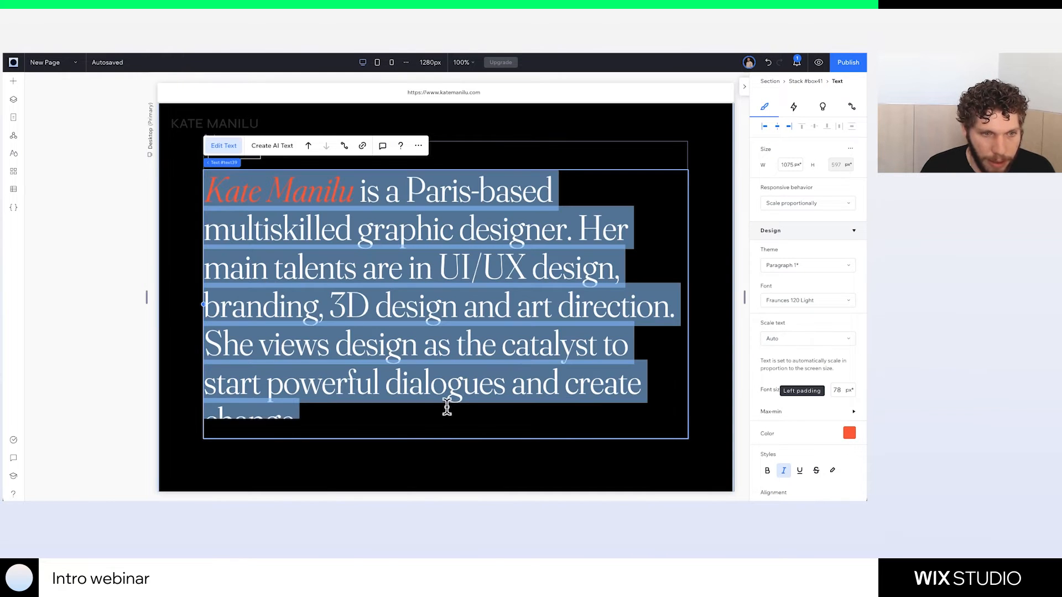
pyautogui.click(517, 466)
# Set the spacing between the ABOUT label and the paragraph to 30 px and move the stack down to about Y 54 px
pyautogui.click(441, 383)
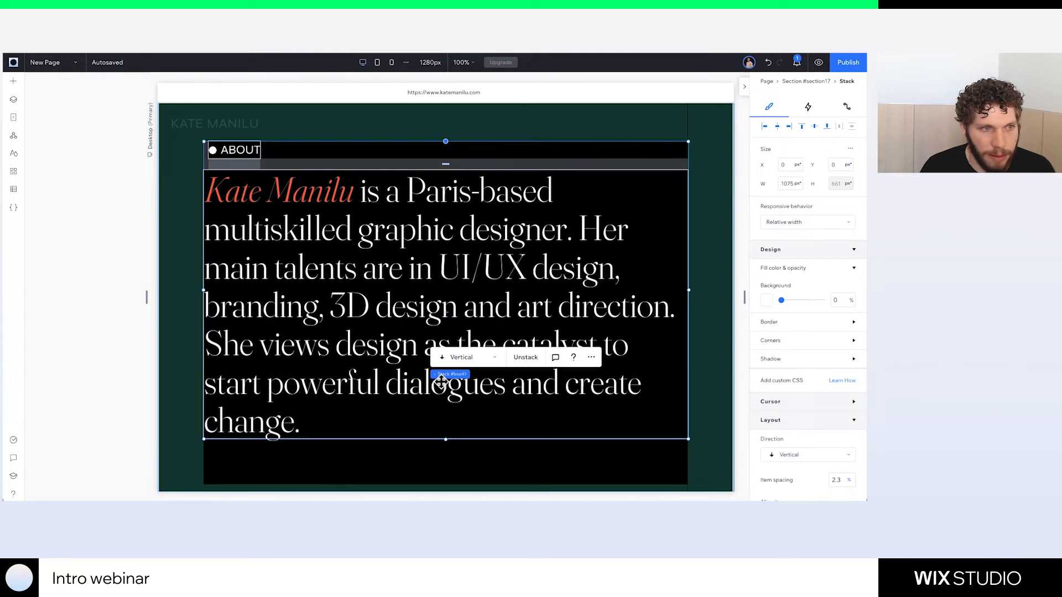
pyautogui.moveTo(446, 439); pyautogui.dragTo(443, 485)
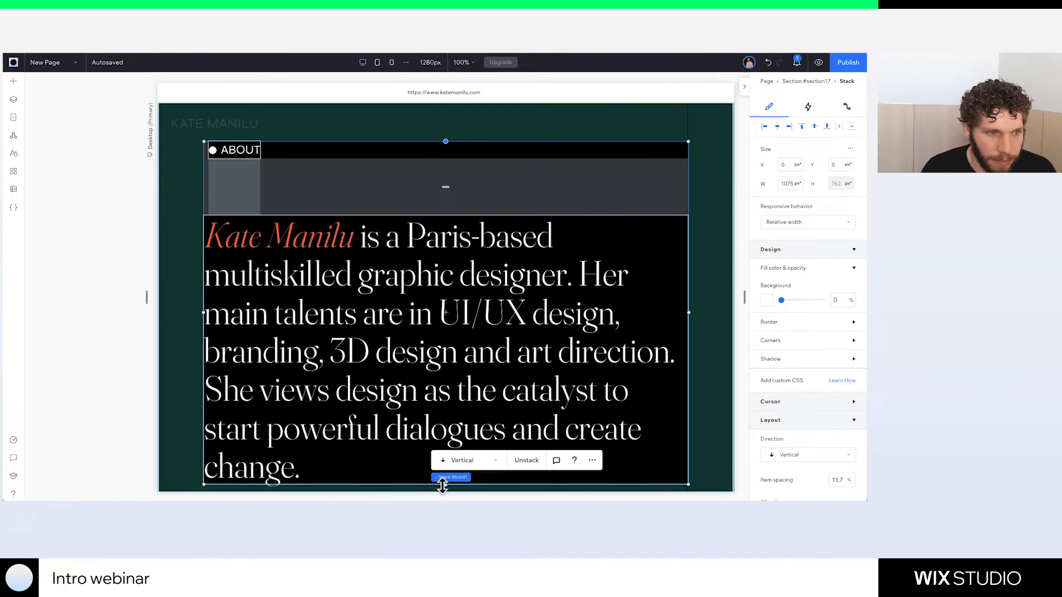
pyautogui.click(448, 187)
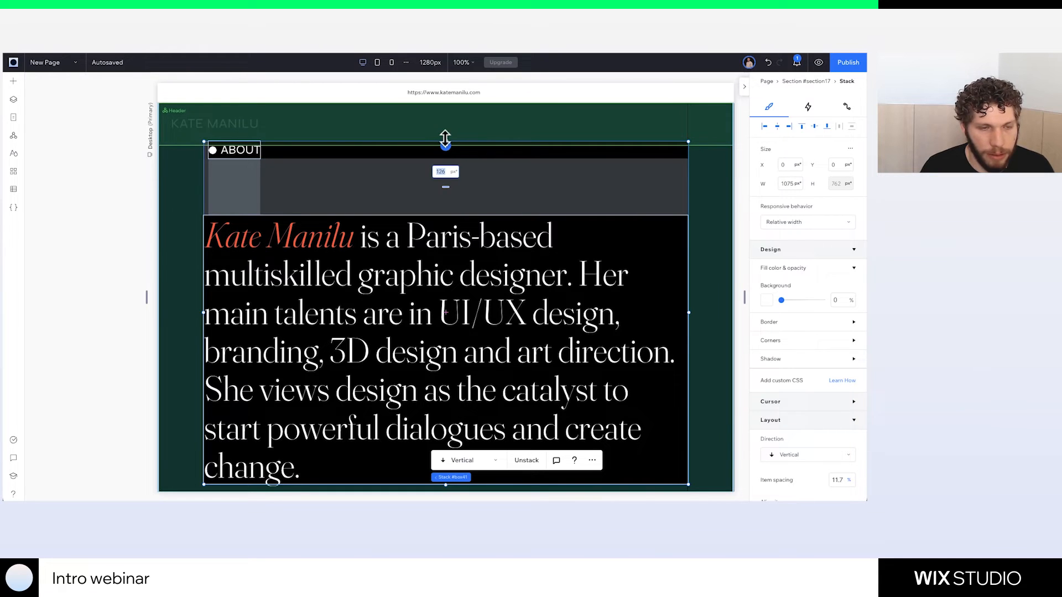
pyautogui.press('Return')
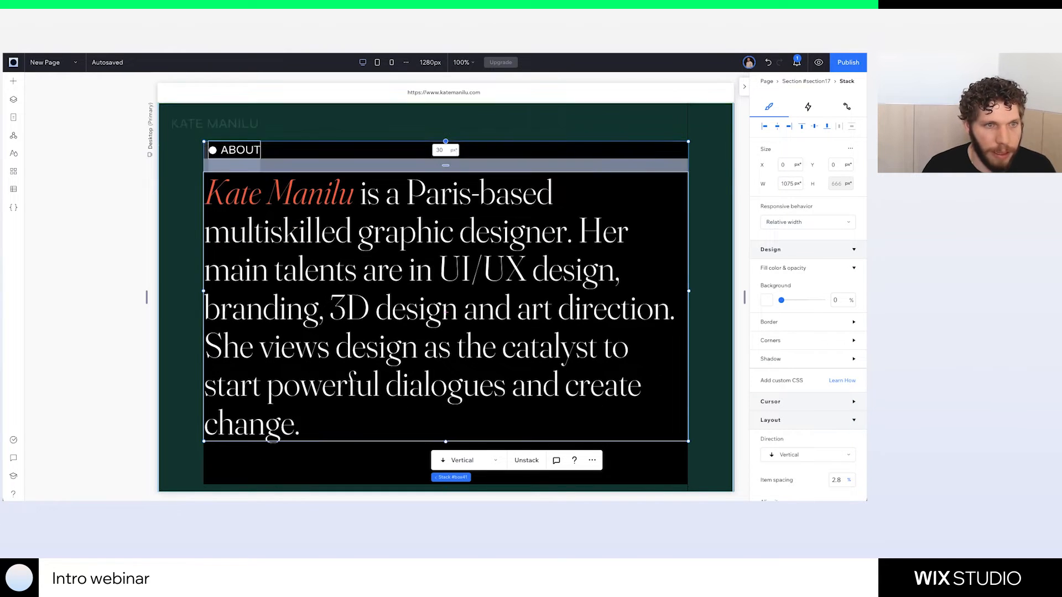
pyautogui.moveTo(465, 268); pyautogui.dragTo(464, 291)
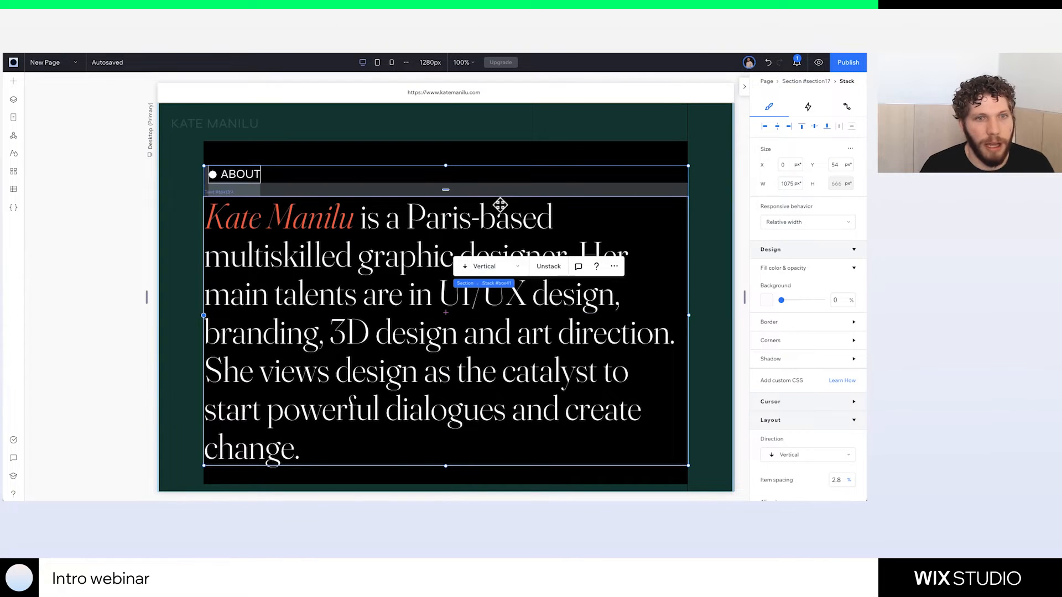
# Review how the About section scales at the tablet and mobile breakpoints
pyautogui.click(559, 140)
pyautogui.scroll(-2, 552, 223)
pyautogui.scroll(3, 552, 223)
pyautogui.scroll(-1, 552, 223)
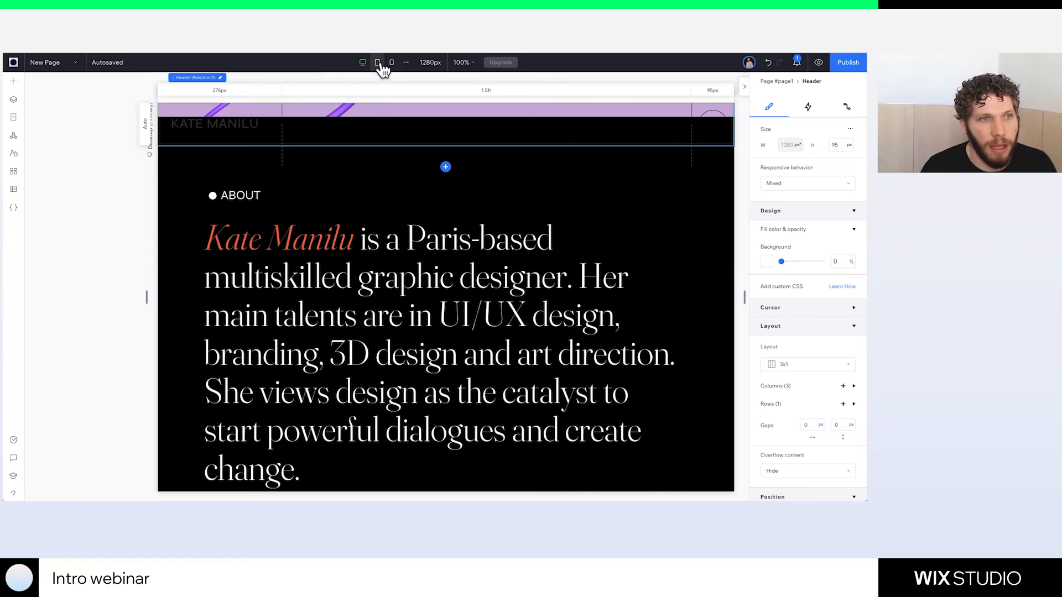
pyautogui.click(377, 63)
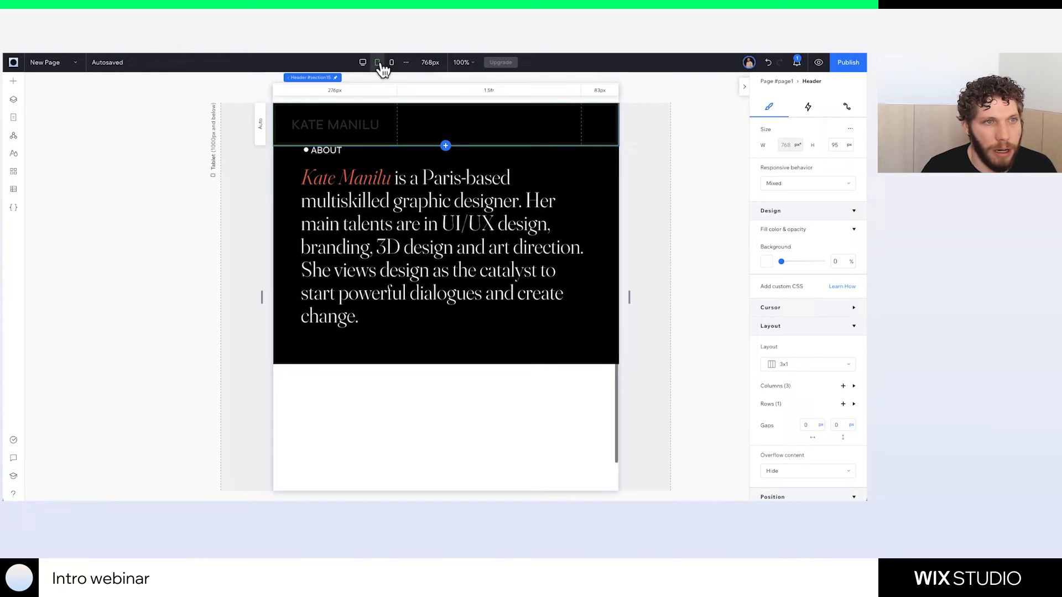
pyautogui.click(323, 186)
pyautogui.scroll(1, 294, 197)
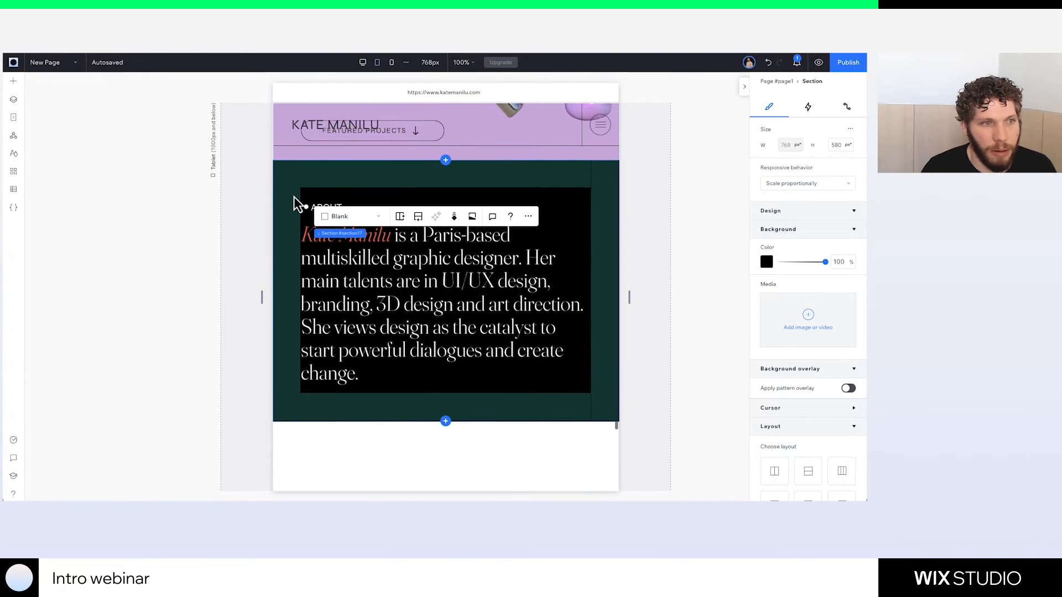
pyautogui.click(391, 62)
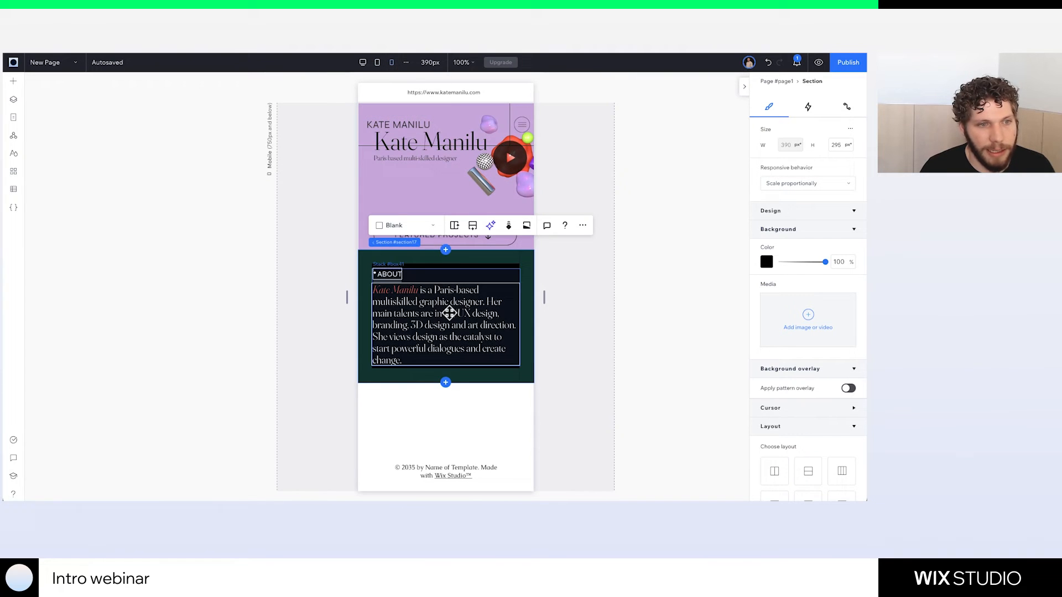
# Try a font size of 40 px for the About paragraph at the mobile breakpoint
pyautogui.click(460, 334)
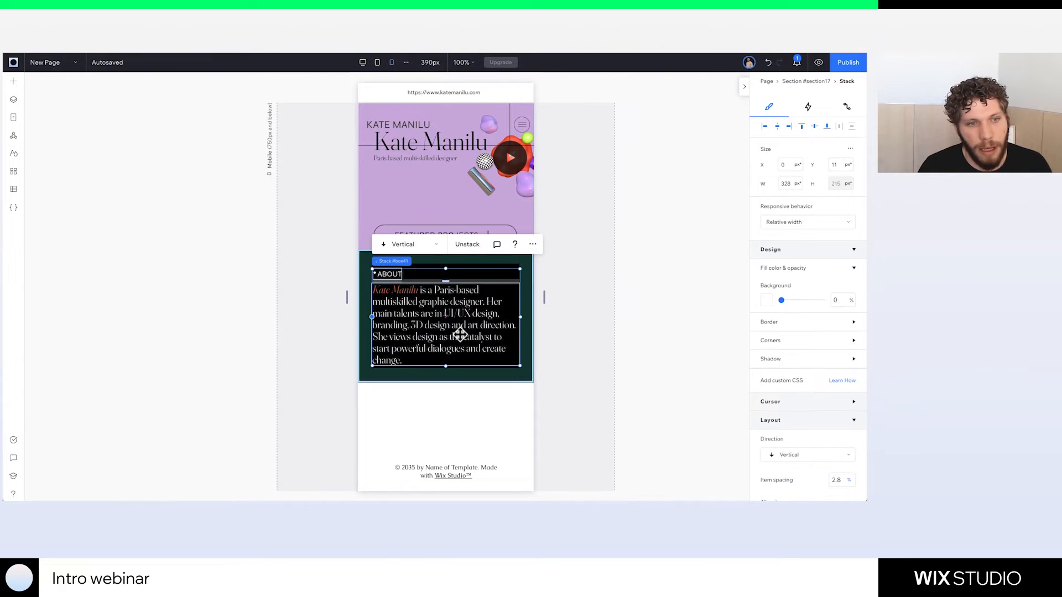
pyautogui.click(840, 391)
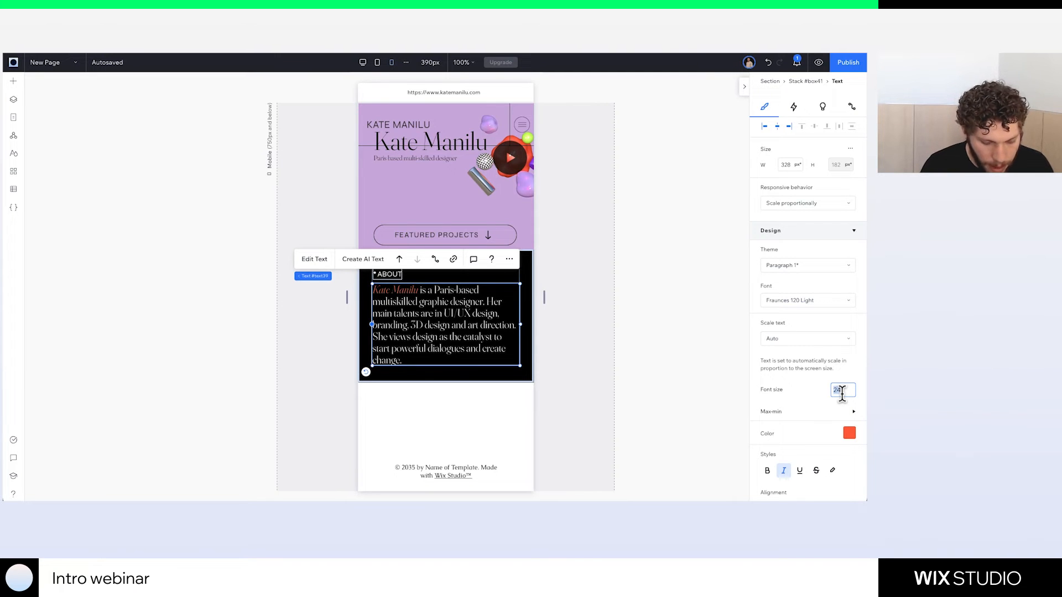
pyautogui.press('Return')
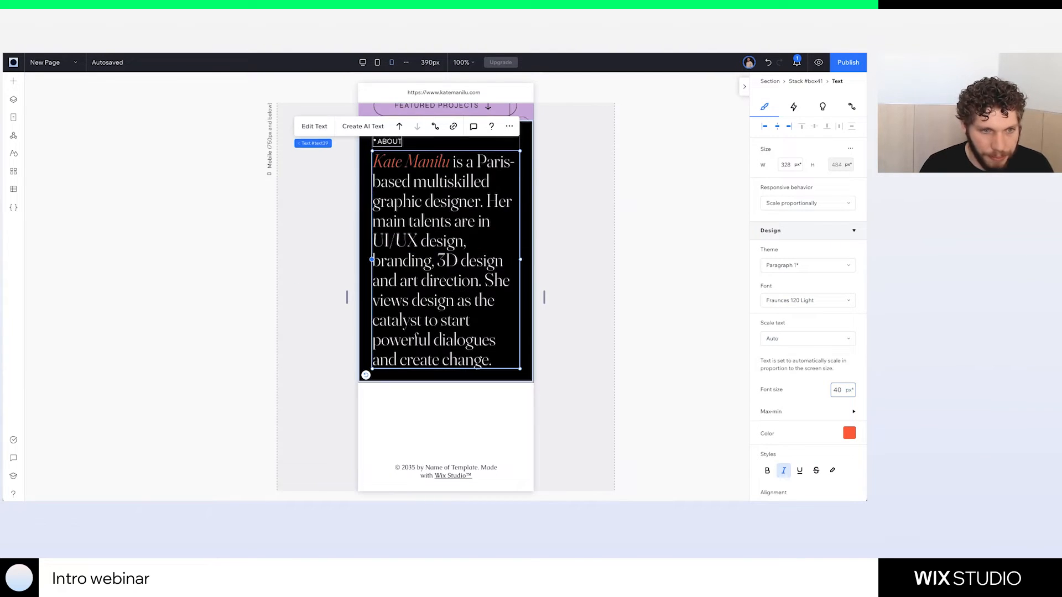
pyautogui.scroll(2, 443, 221)
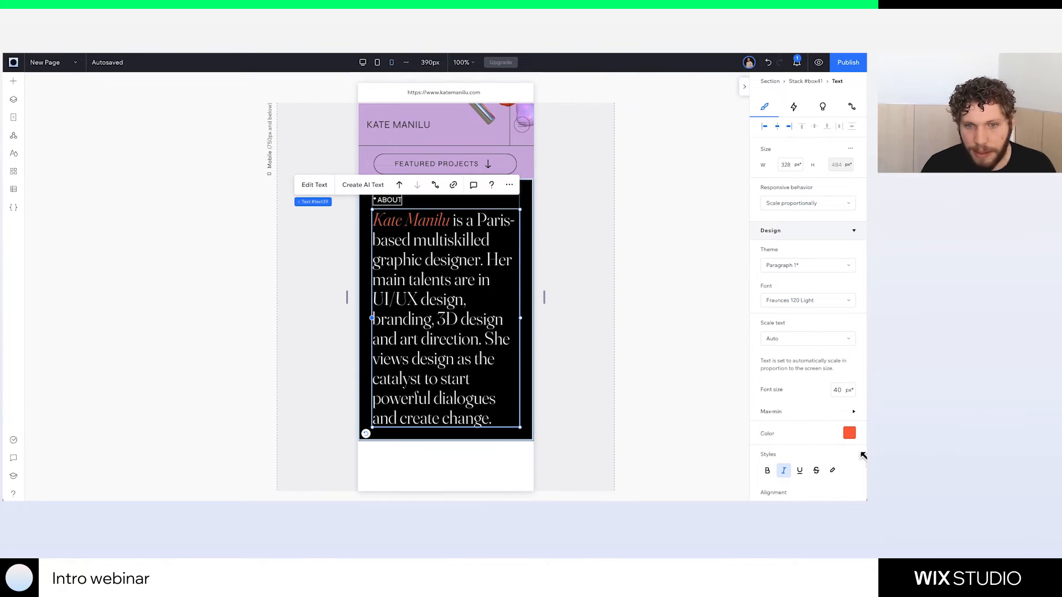
pyautogui.hotkey('ctrl', 'z')
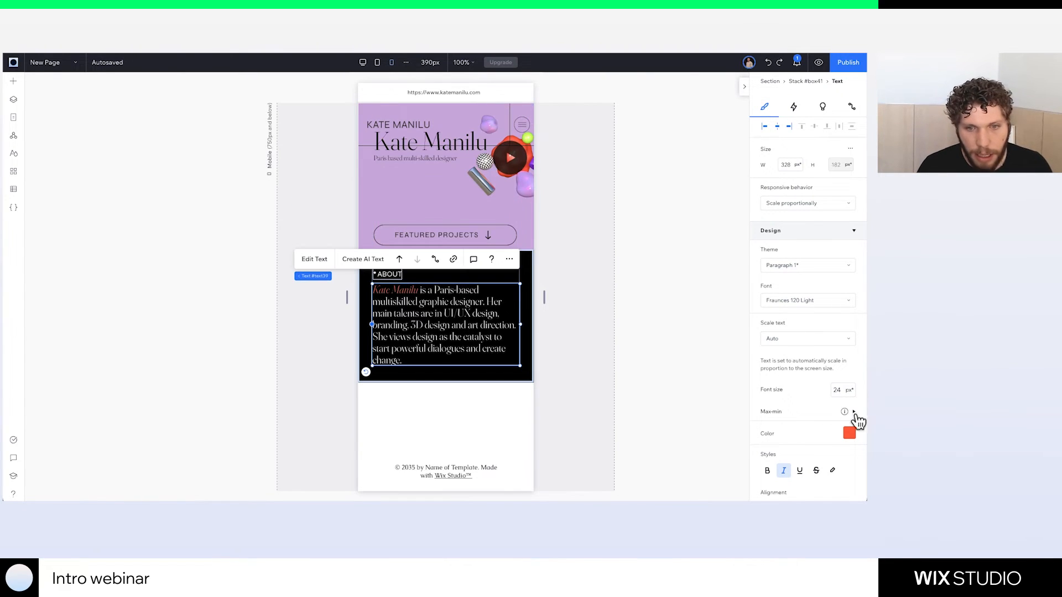
# Try a minimum font size of 50 px for the About paragraph on mobile, and settle on a minimum of 30 px
pyautogui.click(771, 413)
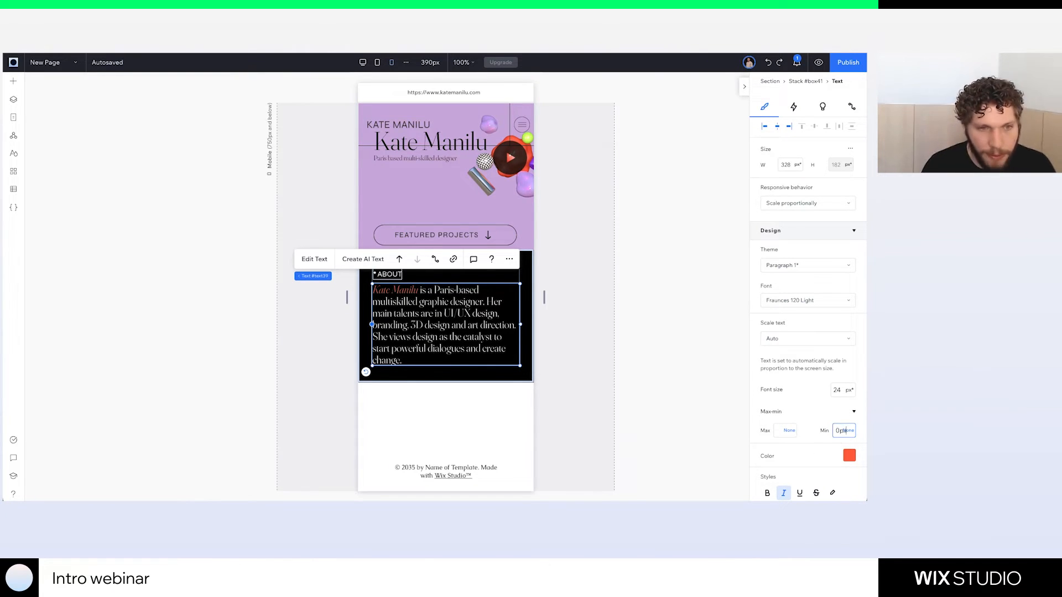
pyautogui.write('50')
pyautogui.press('Return')
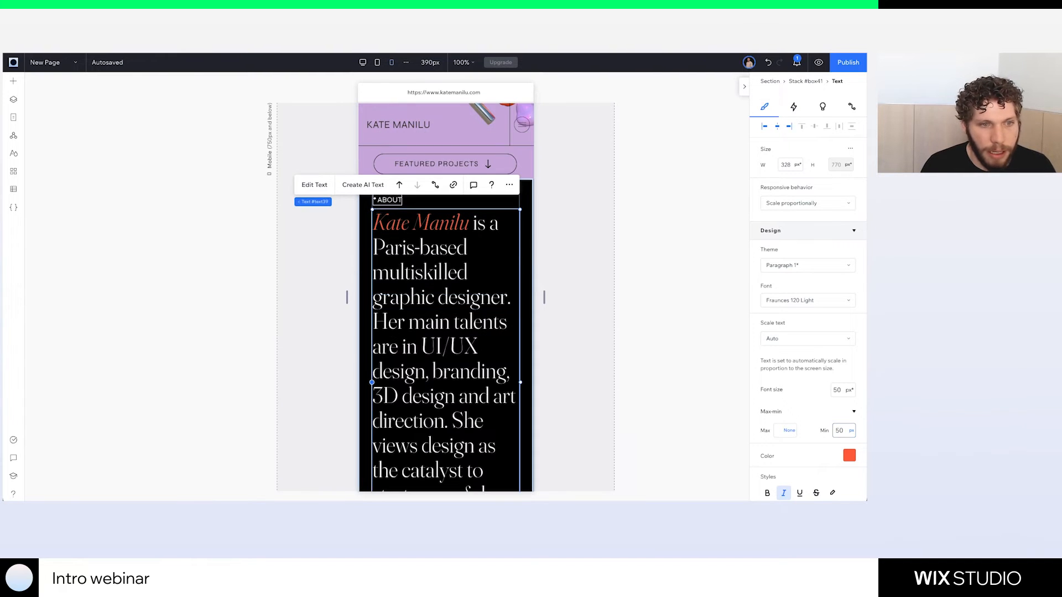
pyautogui.doubleClick(840, 430)
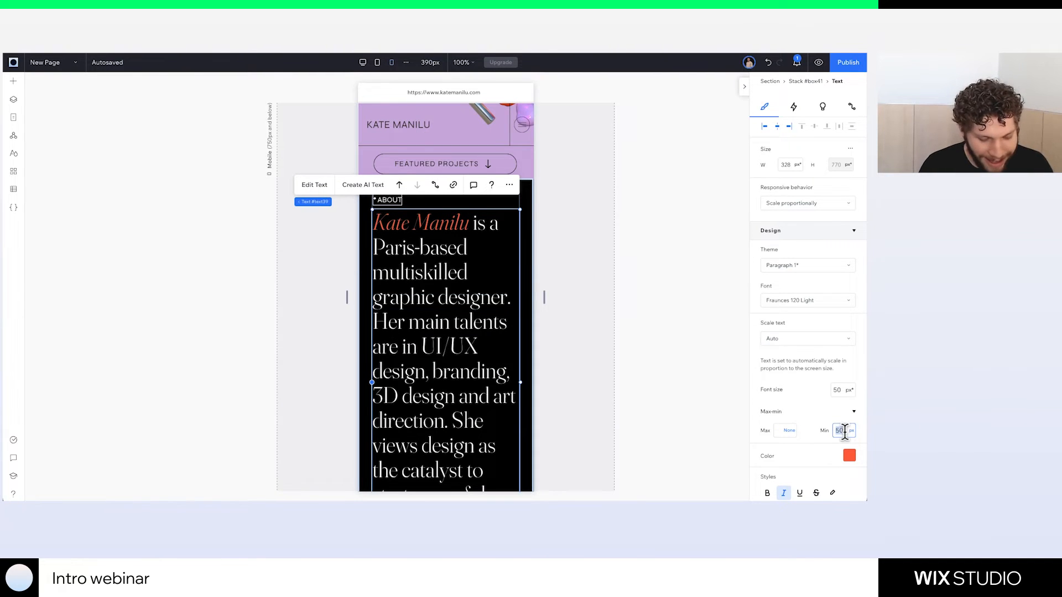
pyautogui.press('Return')
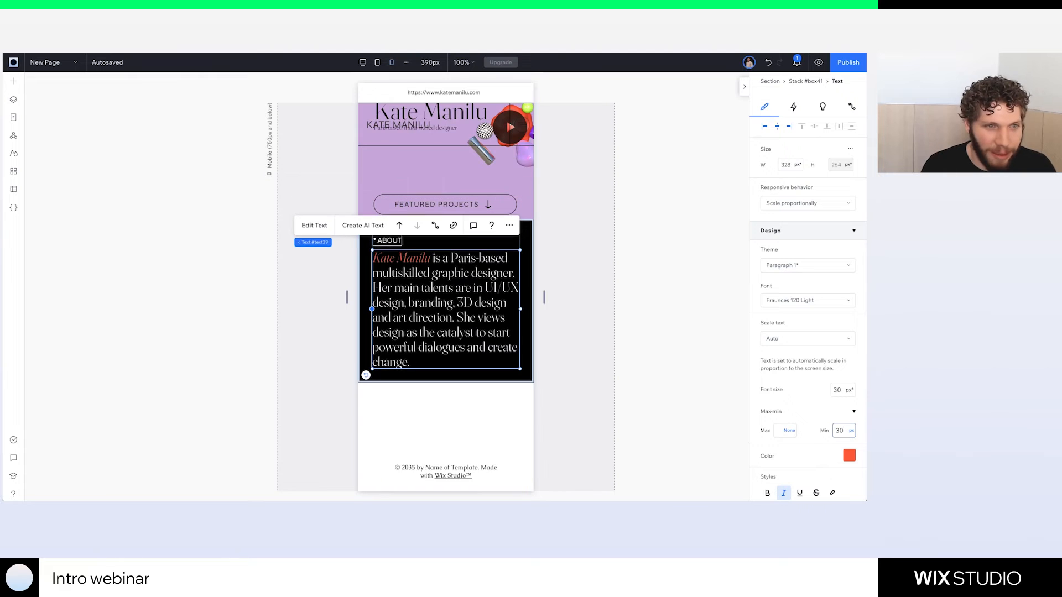
pyautogui.click(570, 283)
pyautogui.scroll(1, 434, 261)
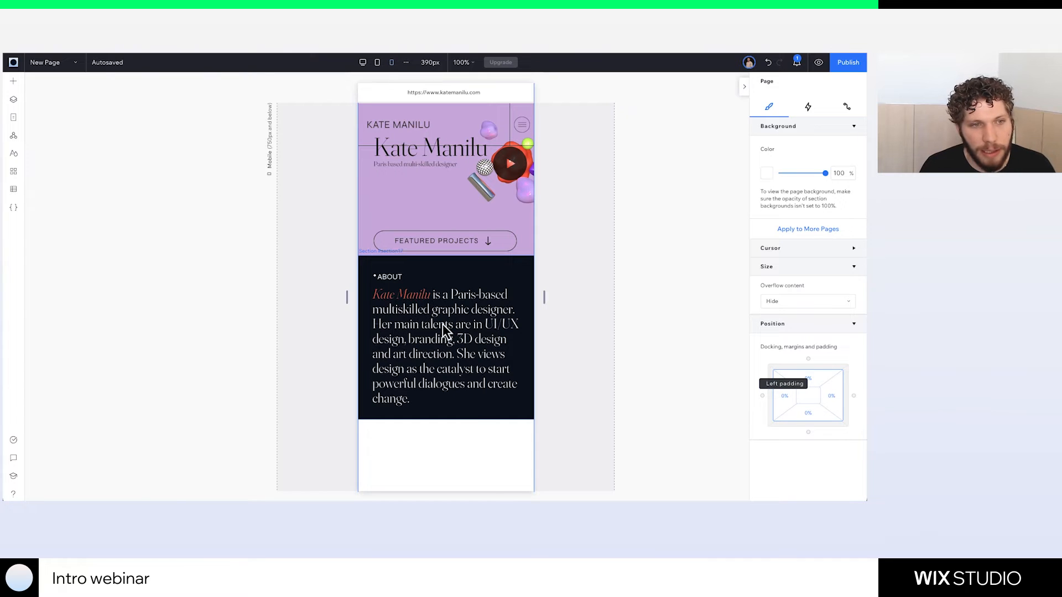
# Set the item spacing of the horizontal stack holding the bullet and the ABOUT label to 10 px on mobile
pyautogui.click(373, 277)
pyautogui.click(372, 276)
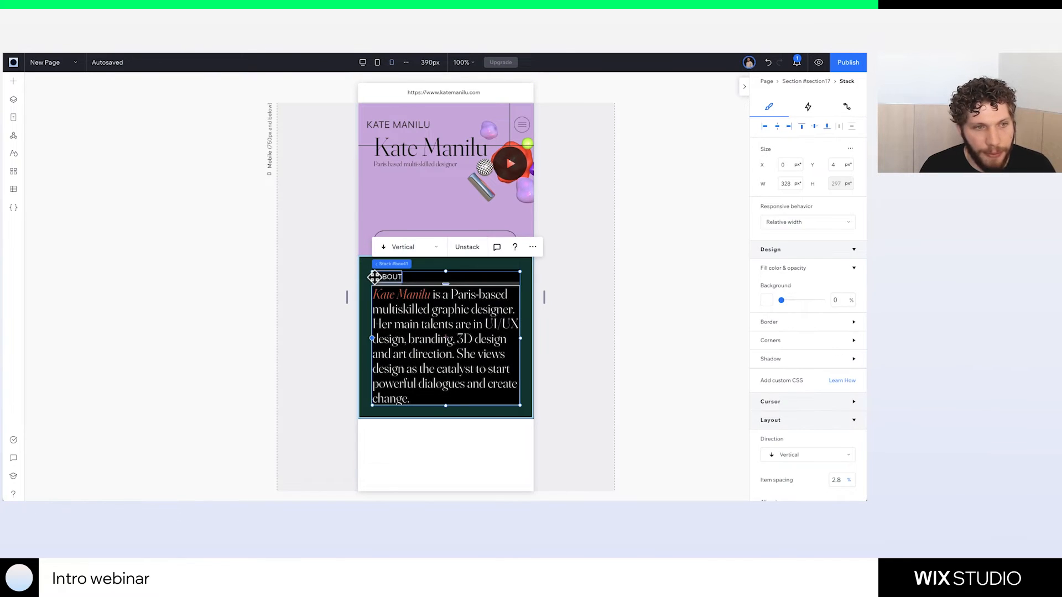
pyautogui.click(374, 277)
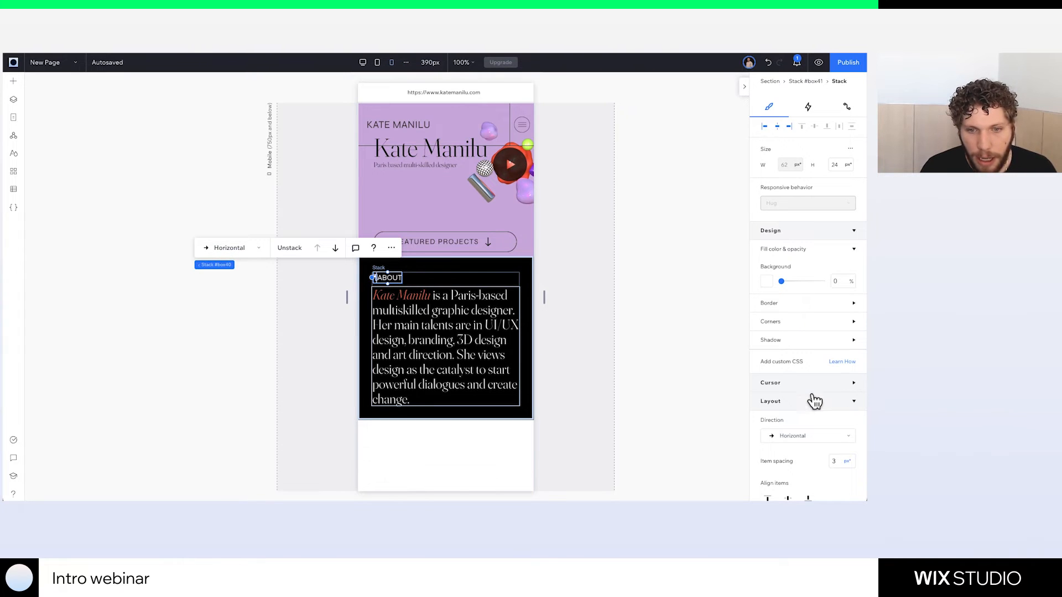
pyautogui.scroll(-2, 814, 401)
pyautogui.click(790, 401)
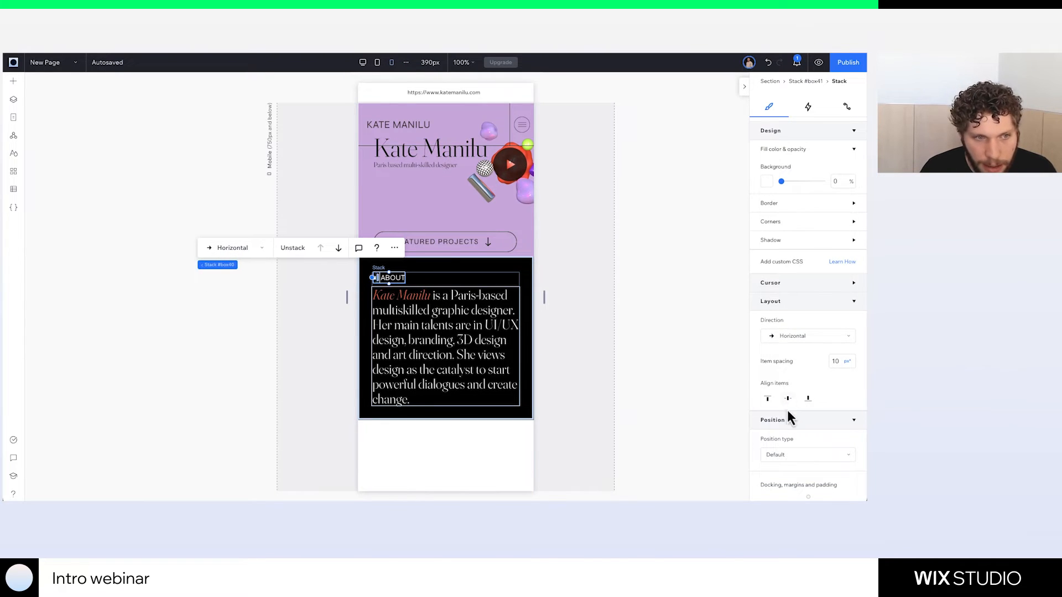
# Select the bullet shape nested in the ABOUT label's stack and open its advanced sizing options
pyautogui.click(13, 100)
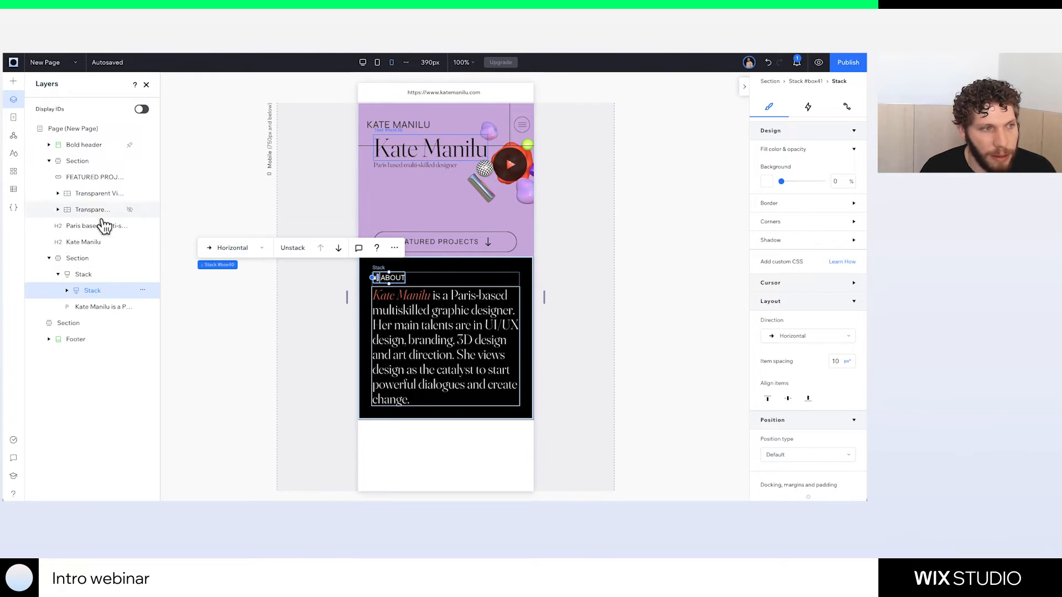
pyautogui.click(67, 290)
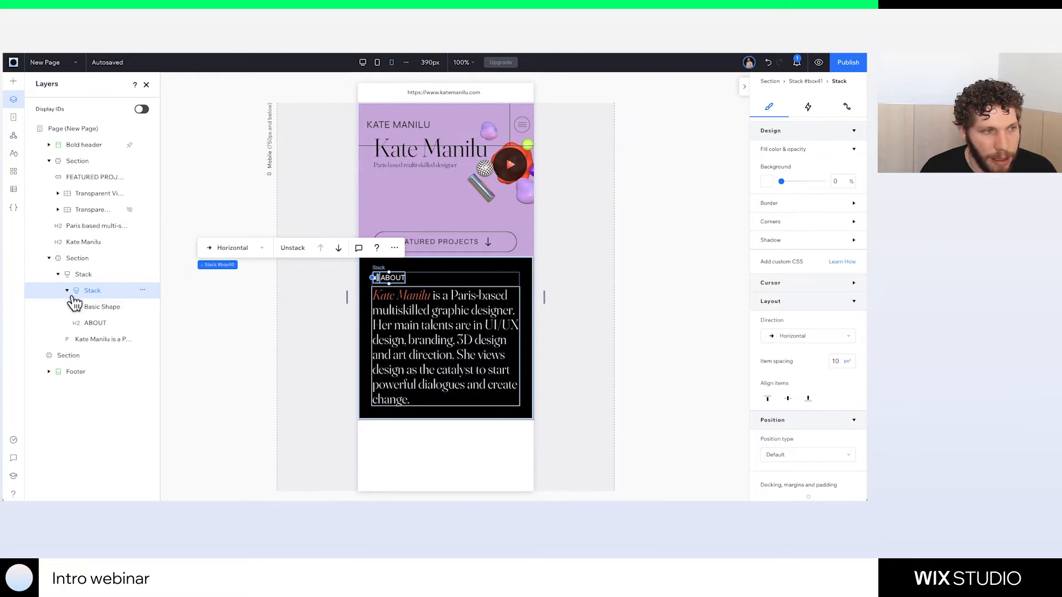
pyautogui.click(84, 308)
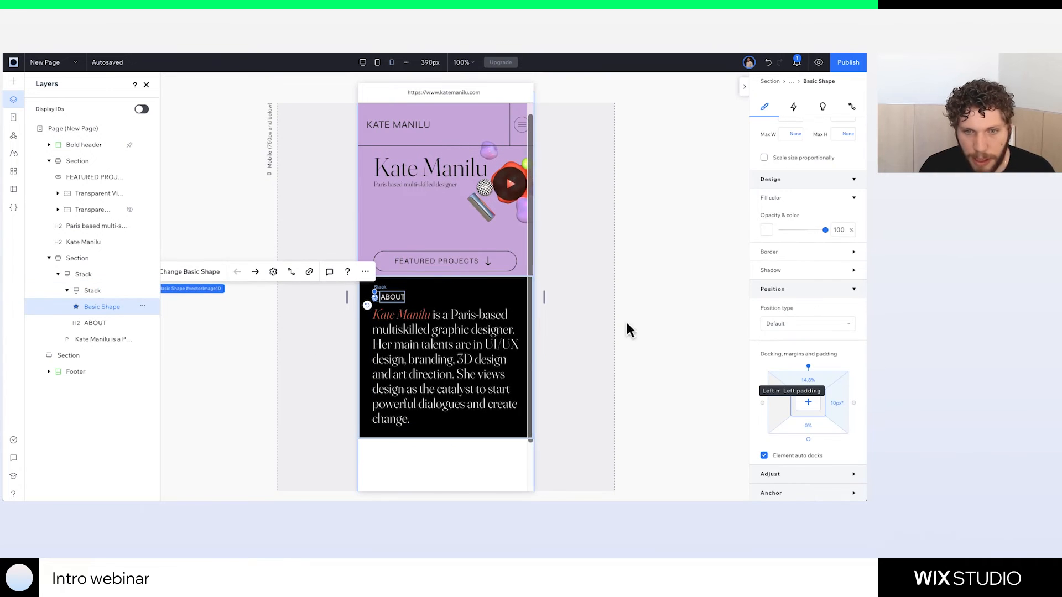
pyautogui.scroll(2, 789, 356)
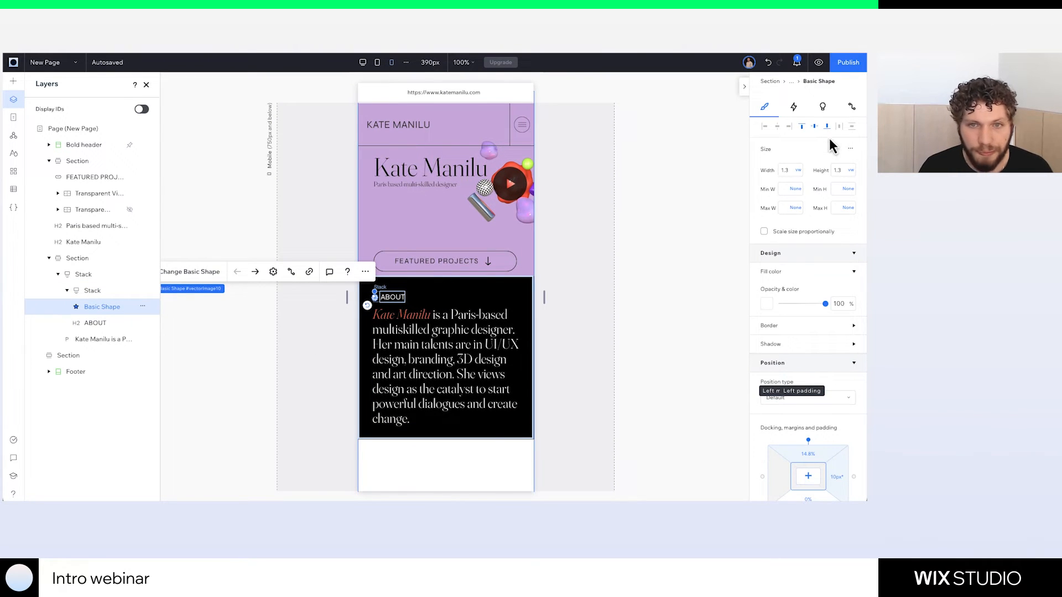
pyautogui.click(851, 150)
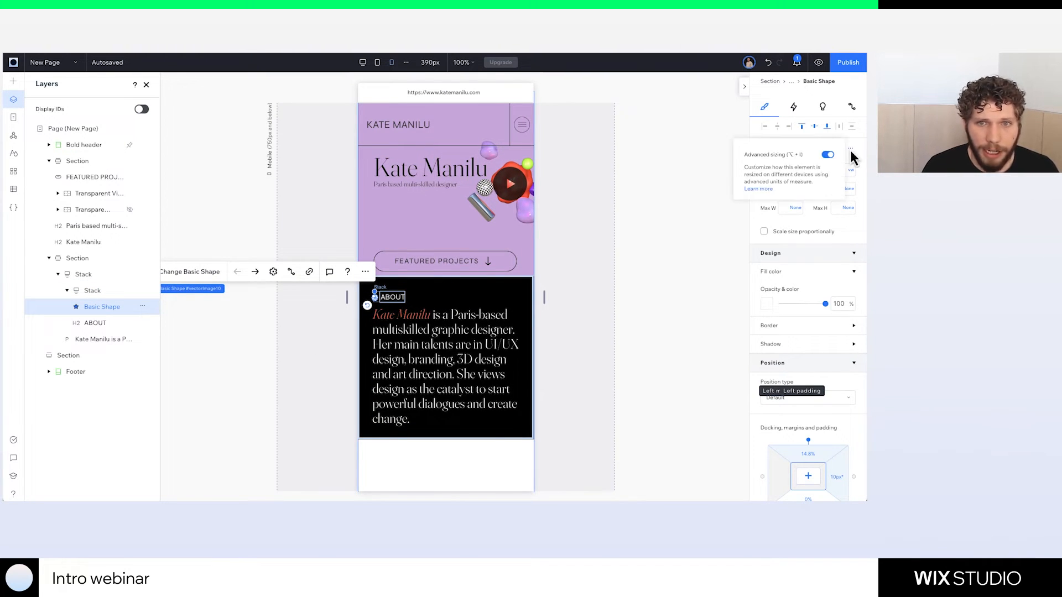
# Turn off advanced sizing for the basic shape beside the ABOUT heading and set its width and height to 10 px
pyautogui.click(852, 163)
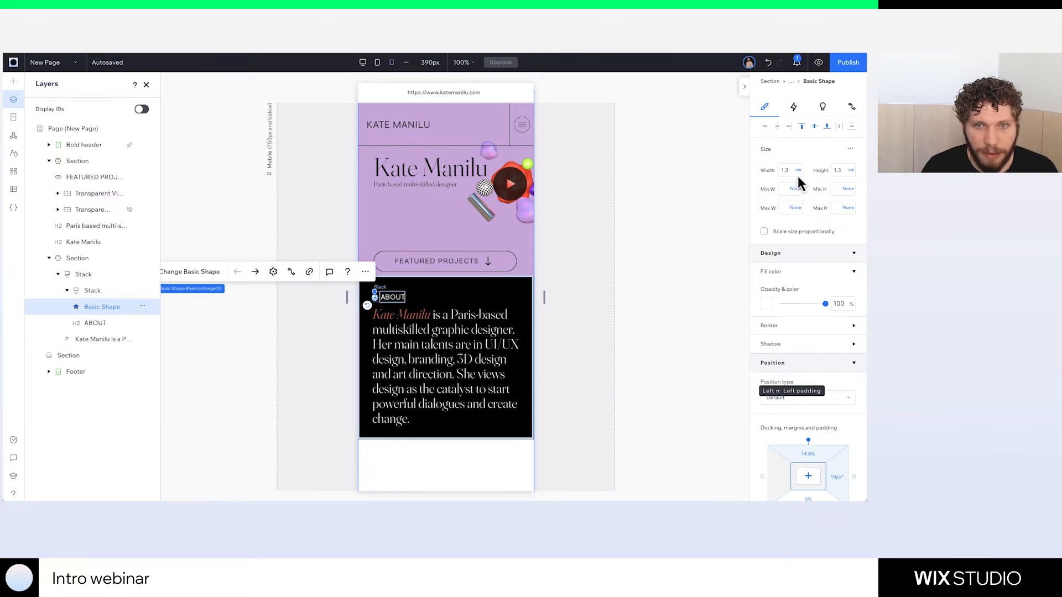
pyautogui.click(850, 151)
pyautogui.click(828, 155)
pyautogui.click(864, 165)
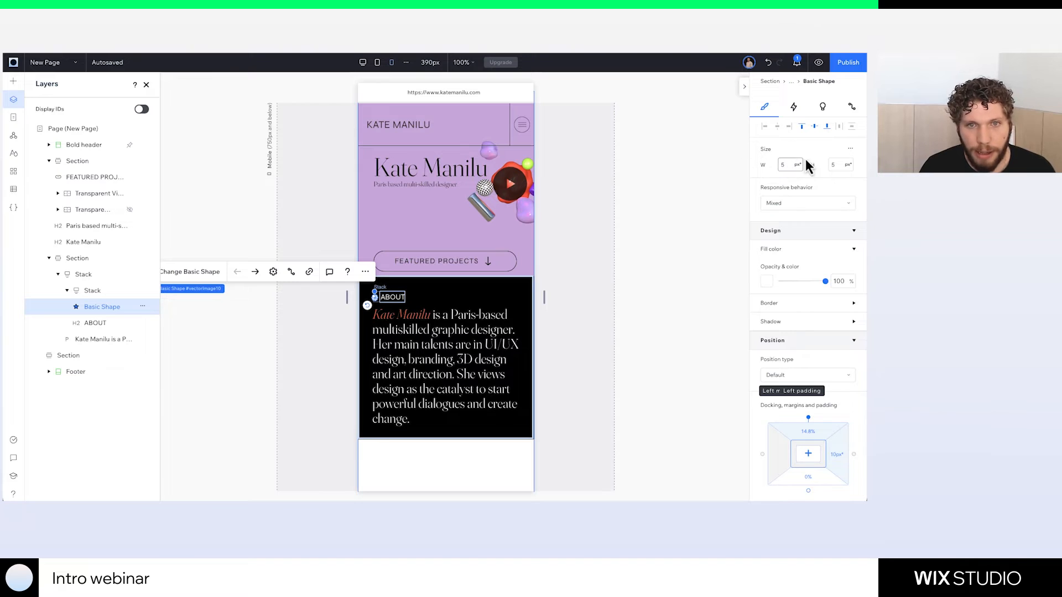
pyautogui.click(787, 164)
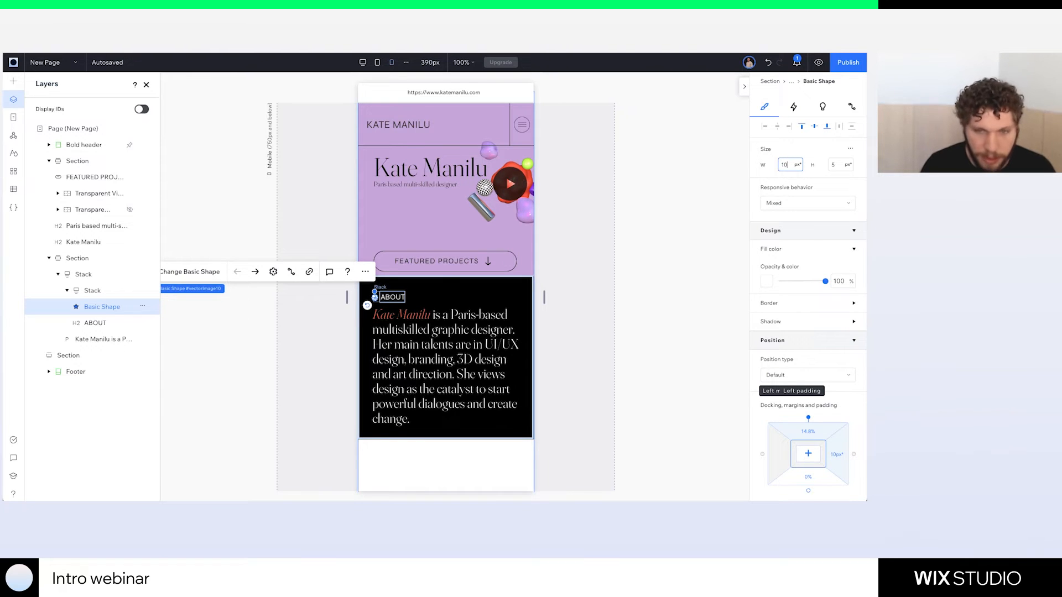
pyautogui.click(832, 165)
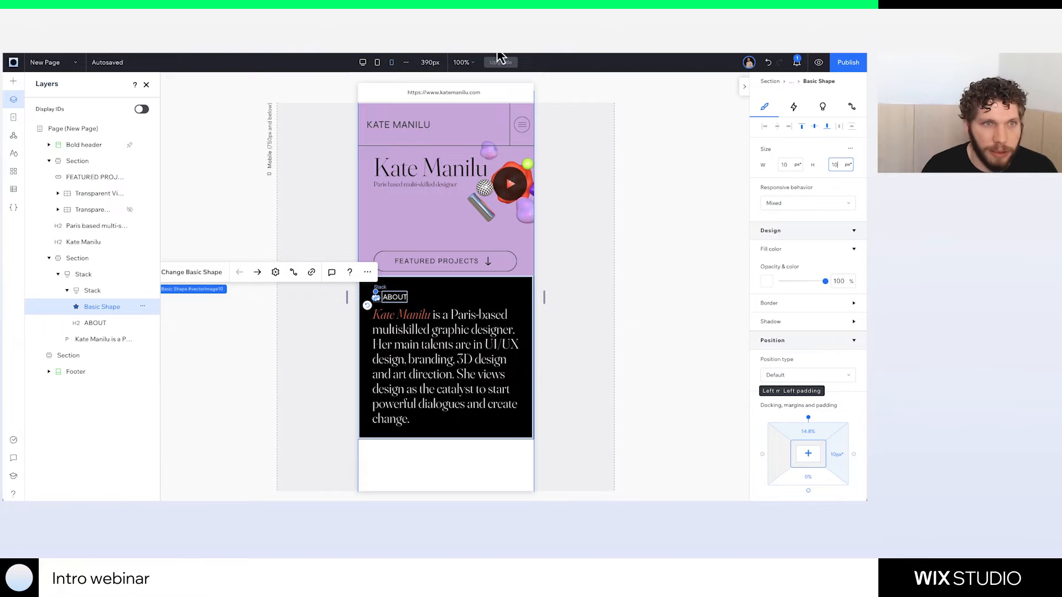
pyautogui.click(427, 65)
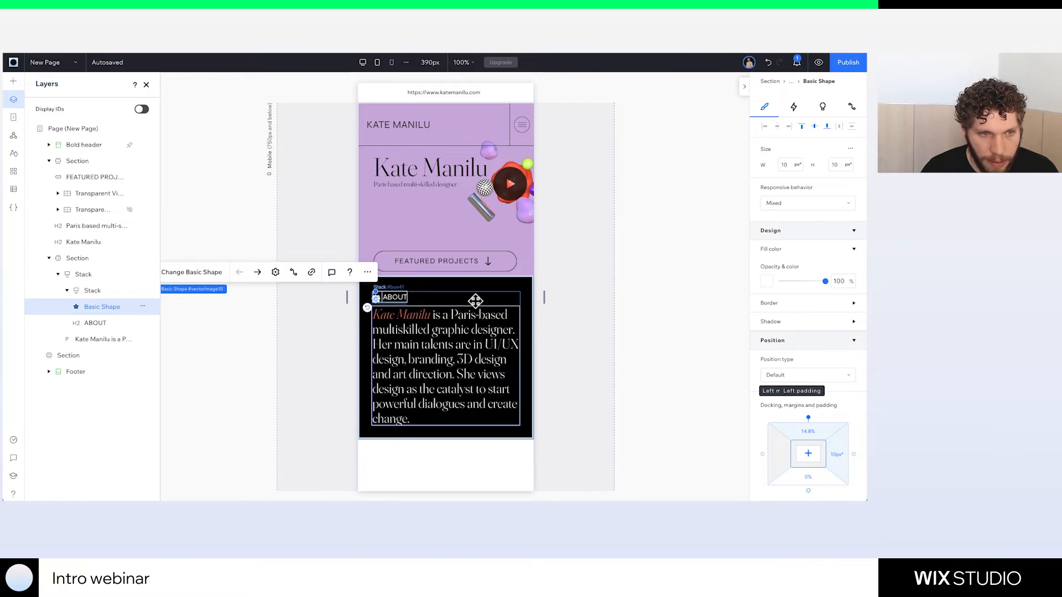
# Set the item spacing of the horizontal stack holding the bullet and the ABOUT heading to 10 px
pyautogui.click(382, 299)
pyautogui.click(379, 297)
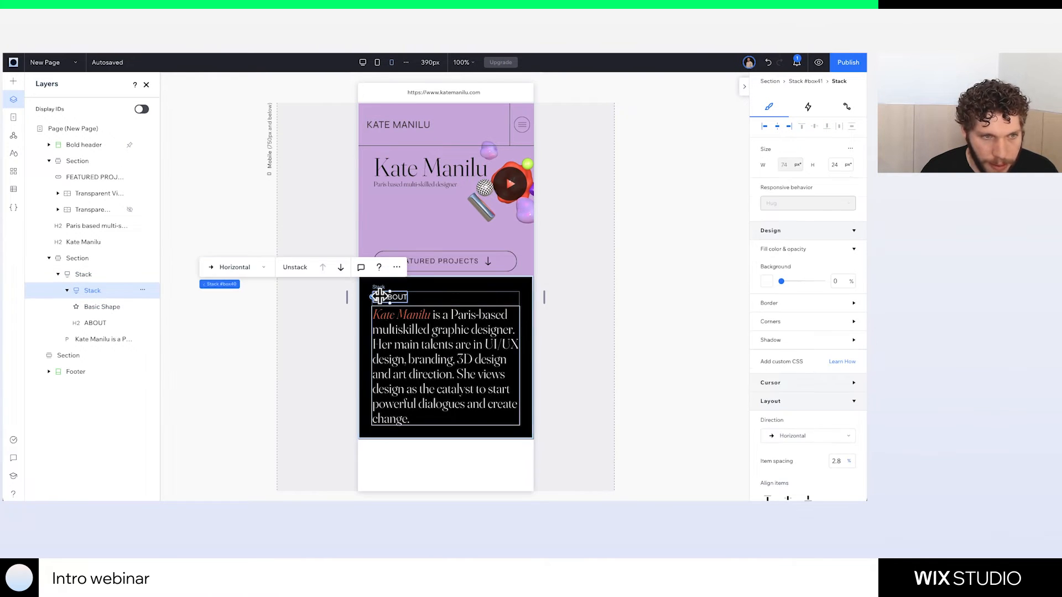
pyautogui.scroll(-3, 829, 410)
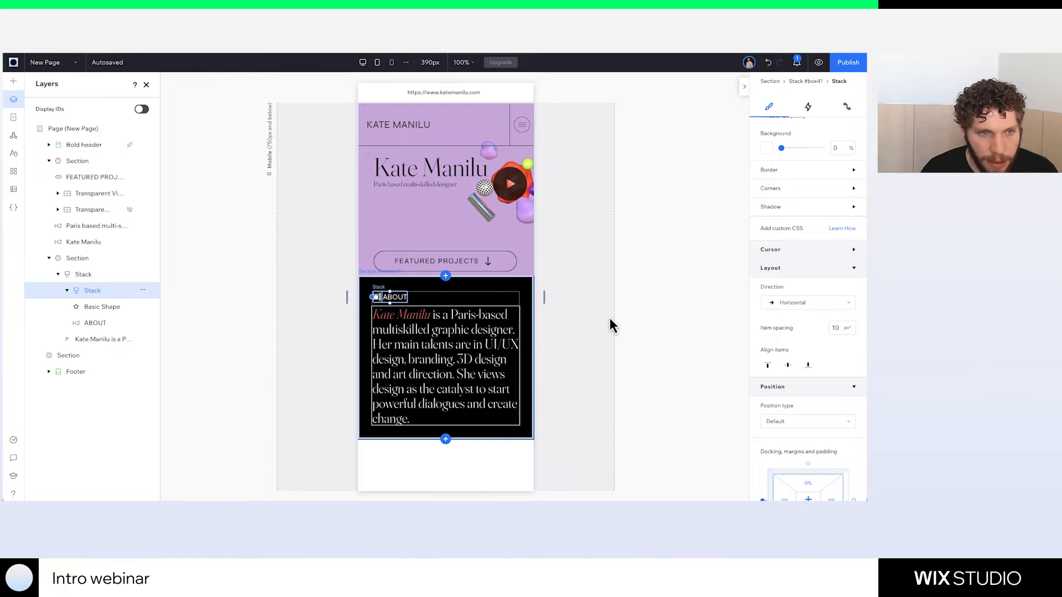
pyautogui.click(569, 315)
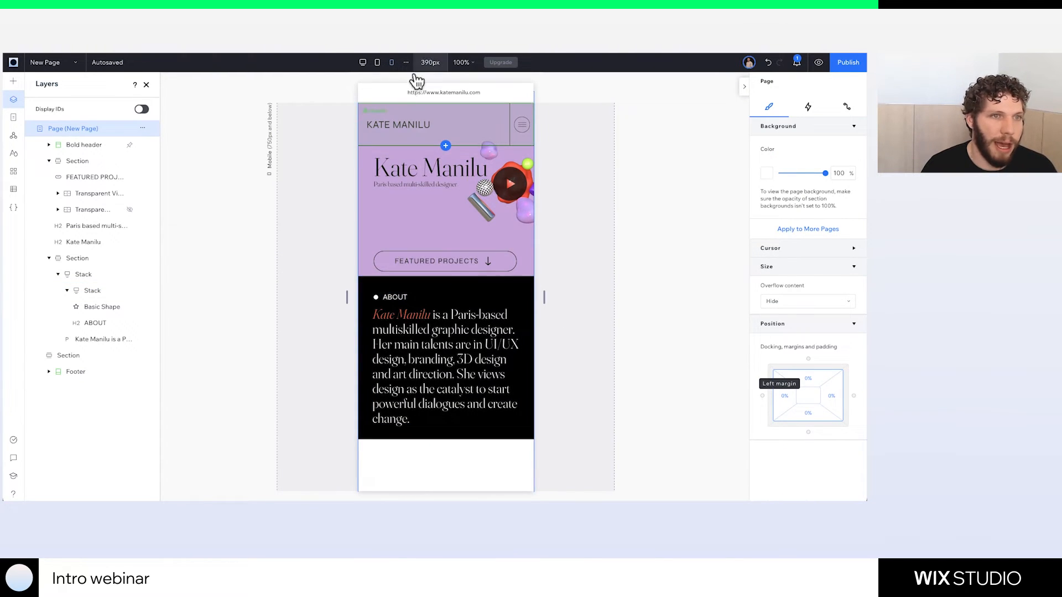
# Review the About section at the tablet, desktop and mobile breakpoints, ending on desktop
pyautogui.click(377, 63)
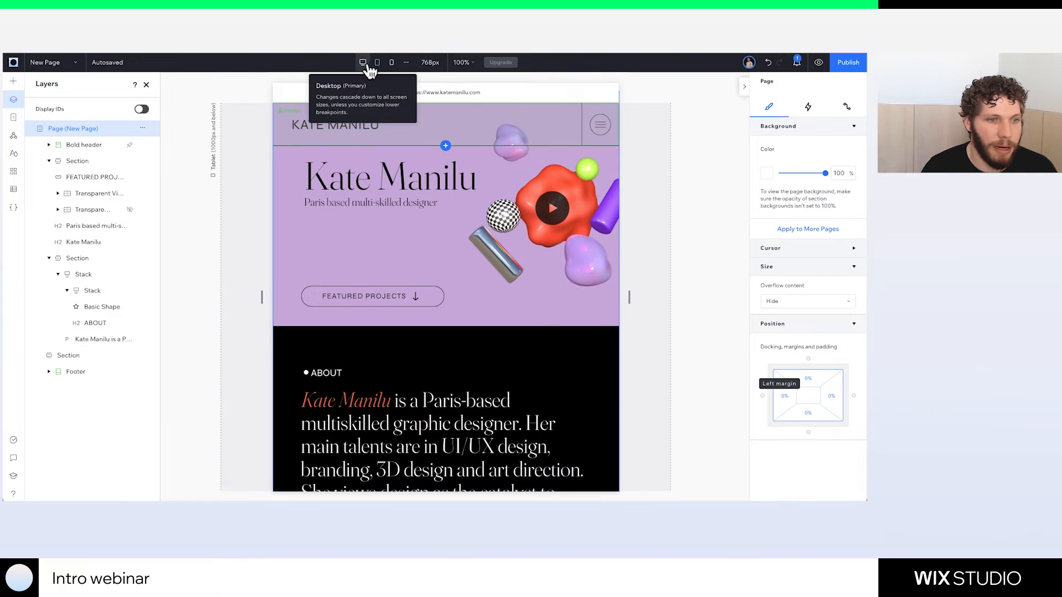
pyautogui.click(363, 62)
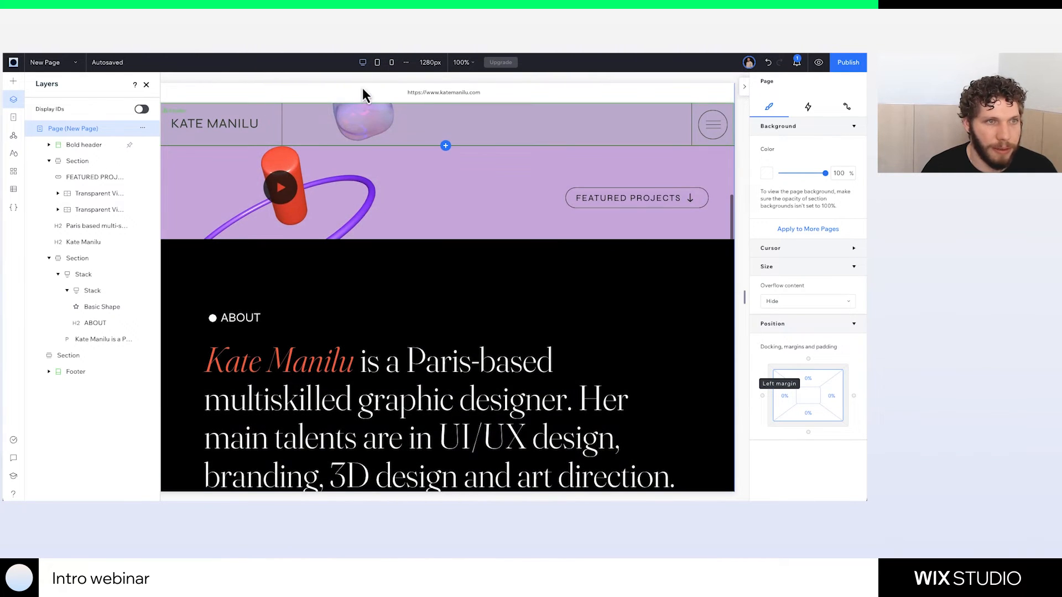
pyautogui.click(391, 63)
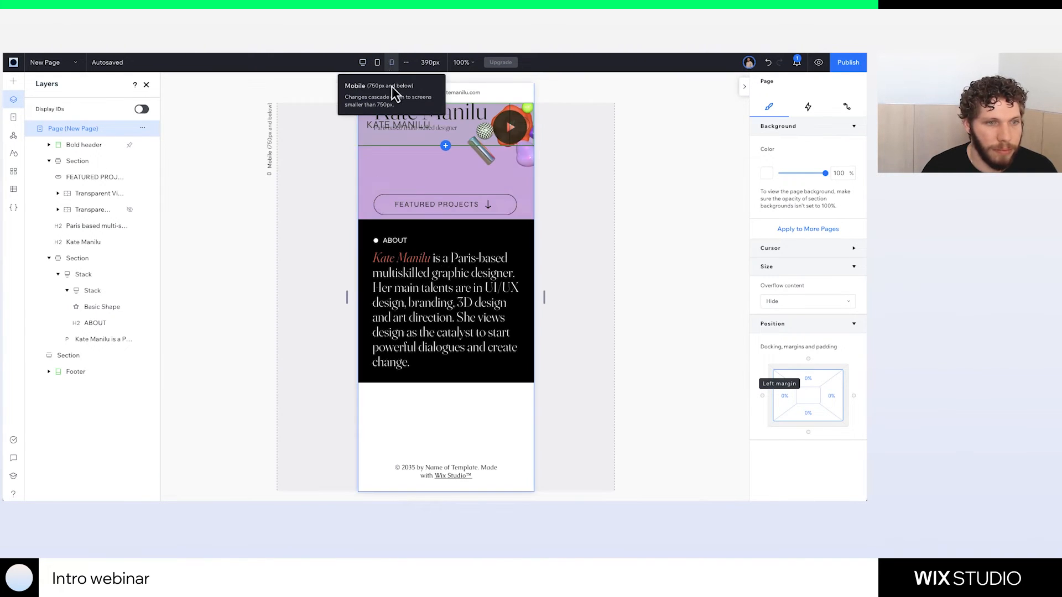
pyautogui.click(437, 238)
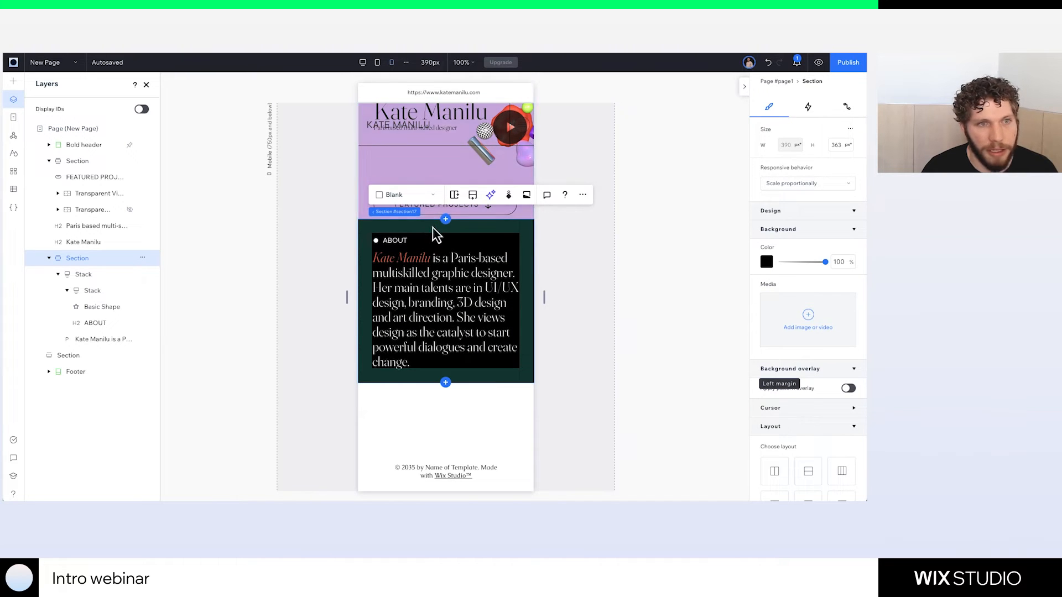
pyautogui.click(363, 63)
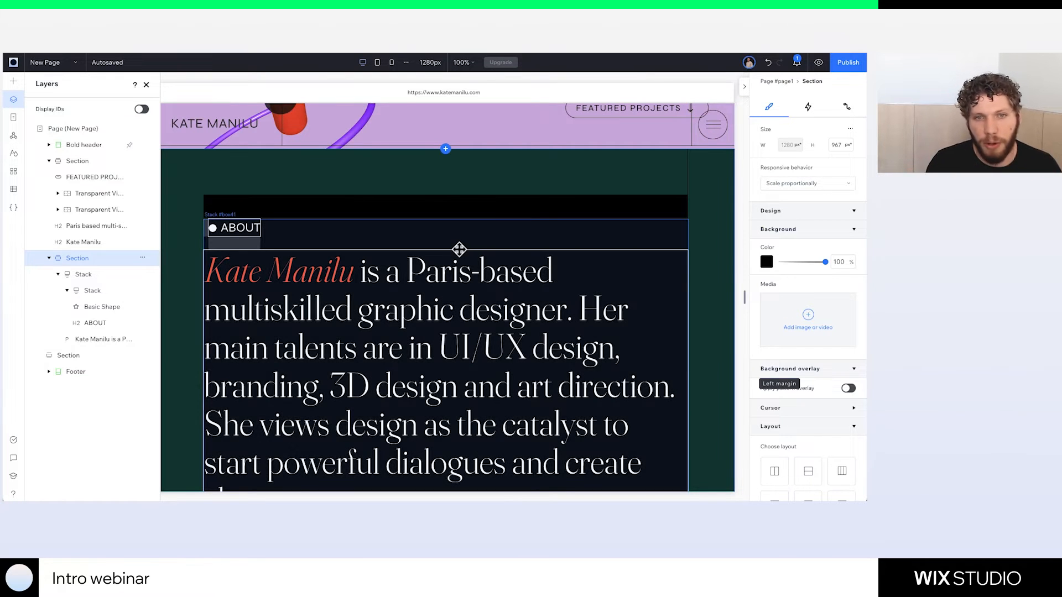
# Insert the Categories title section from the Studio Intro Webinar library between the About section and the empty section
pyautogui.scroll(-6, 475, 232)
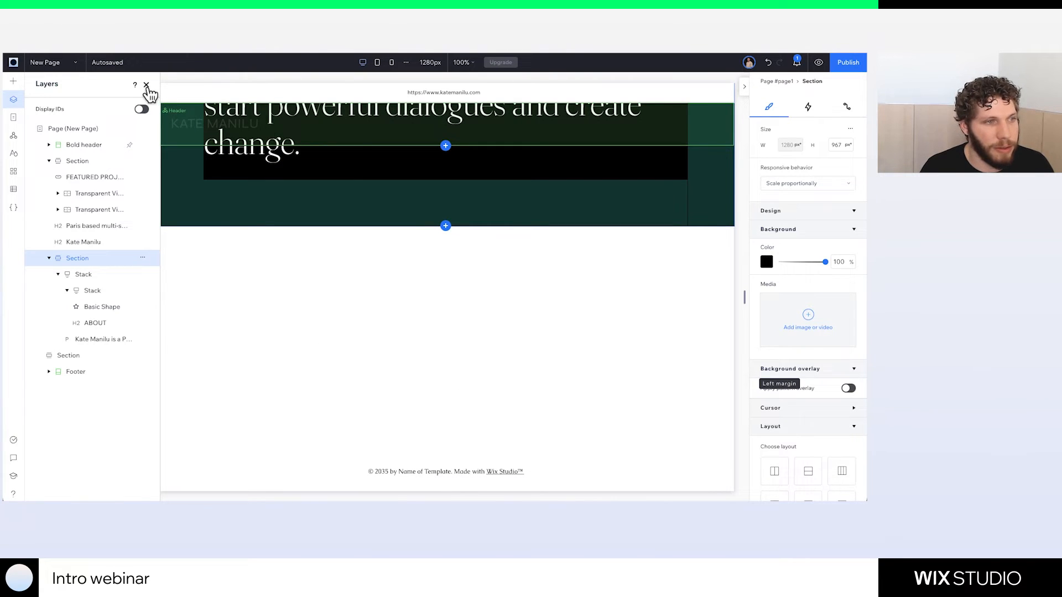
pyautogui.click(327, 357)
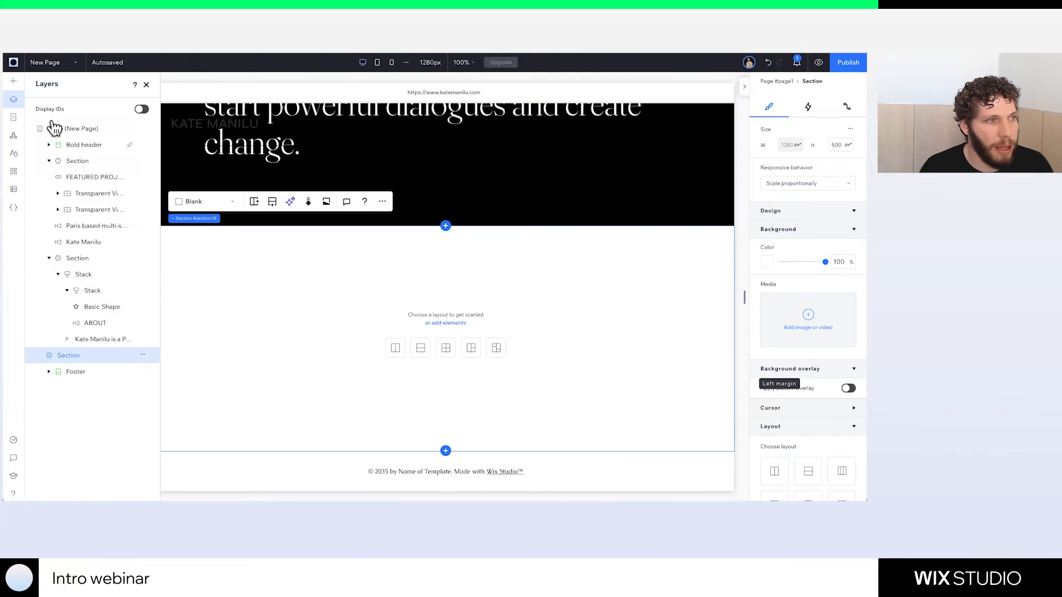
pyautogui.click(14, 81)
pyautogui.scroll(-5, 277, 326)
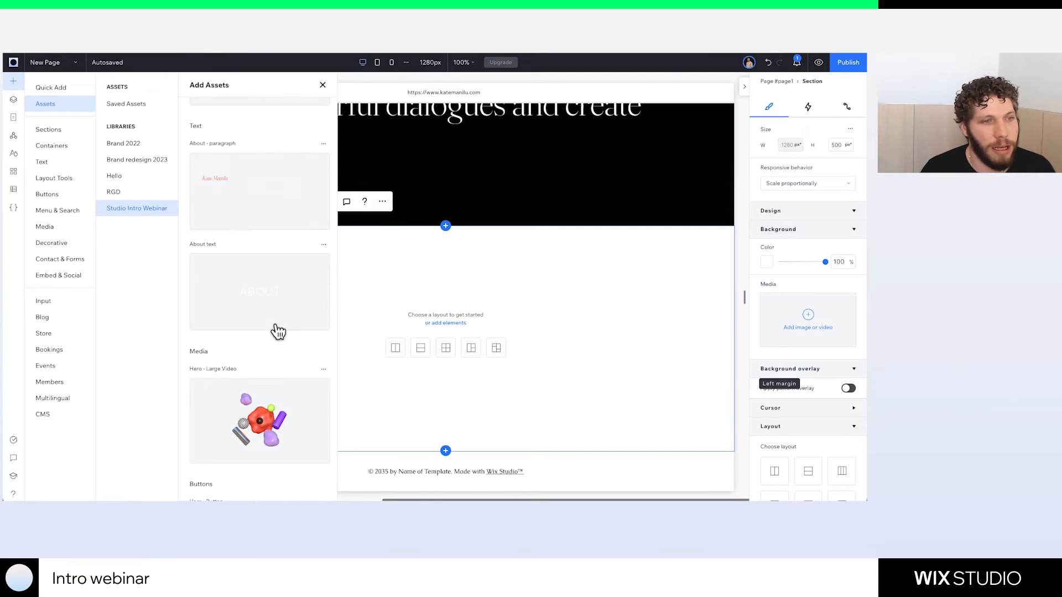
pyautogui.scroll(10, 277, 331)
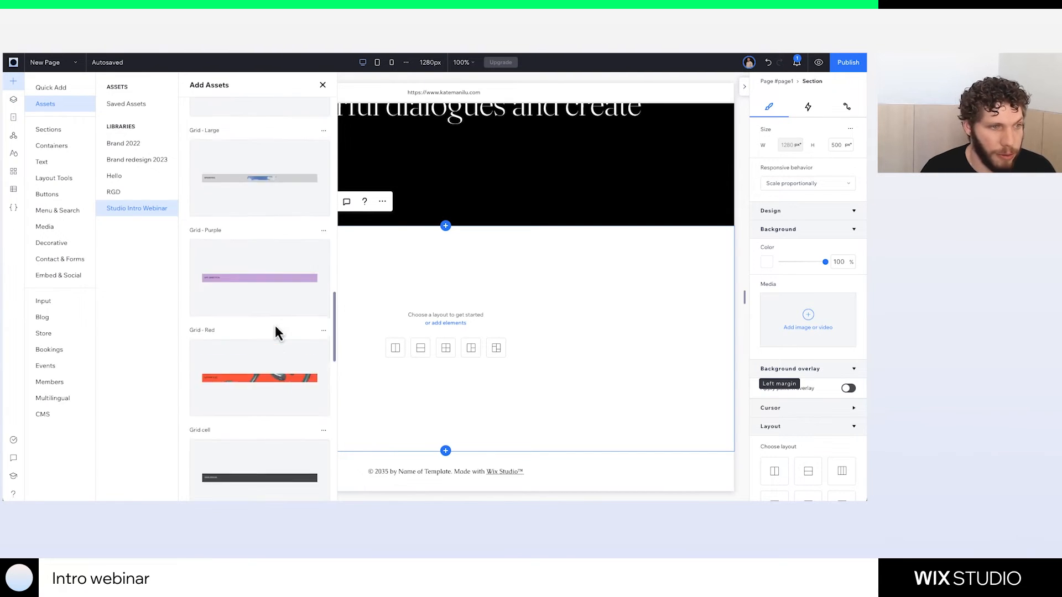
pyautogui.scroll(5, 276, 329)
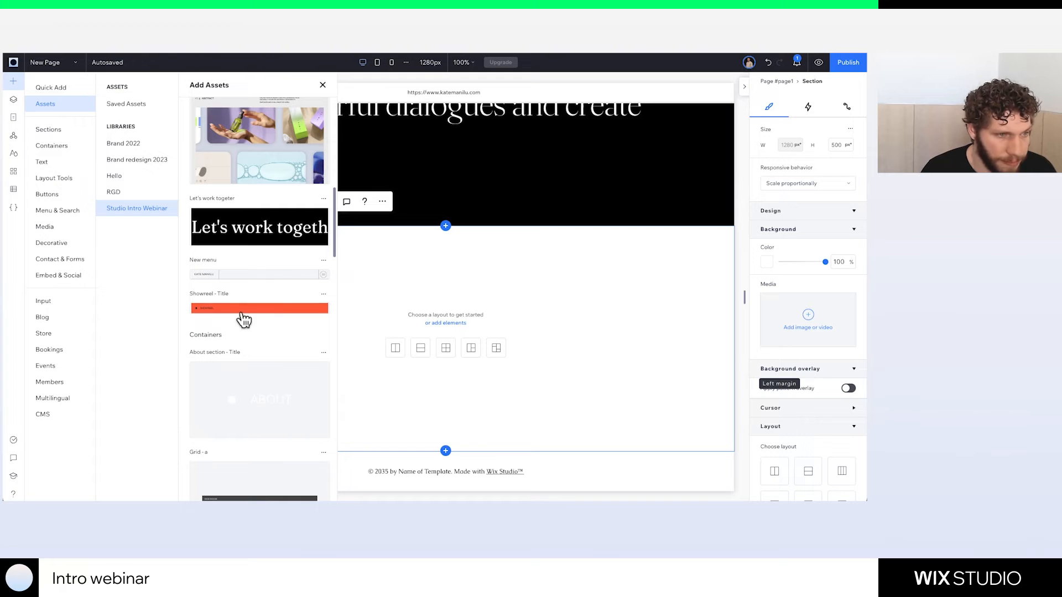
pyautogui.scroll(-10, 232, 369)
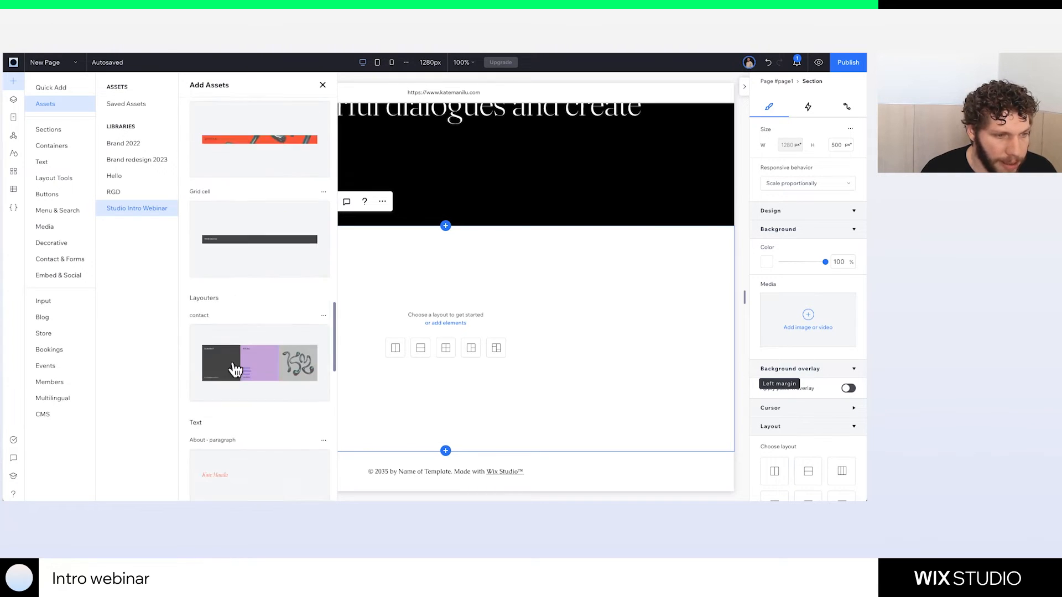
pyautogui.scroll(8, 274, 206)
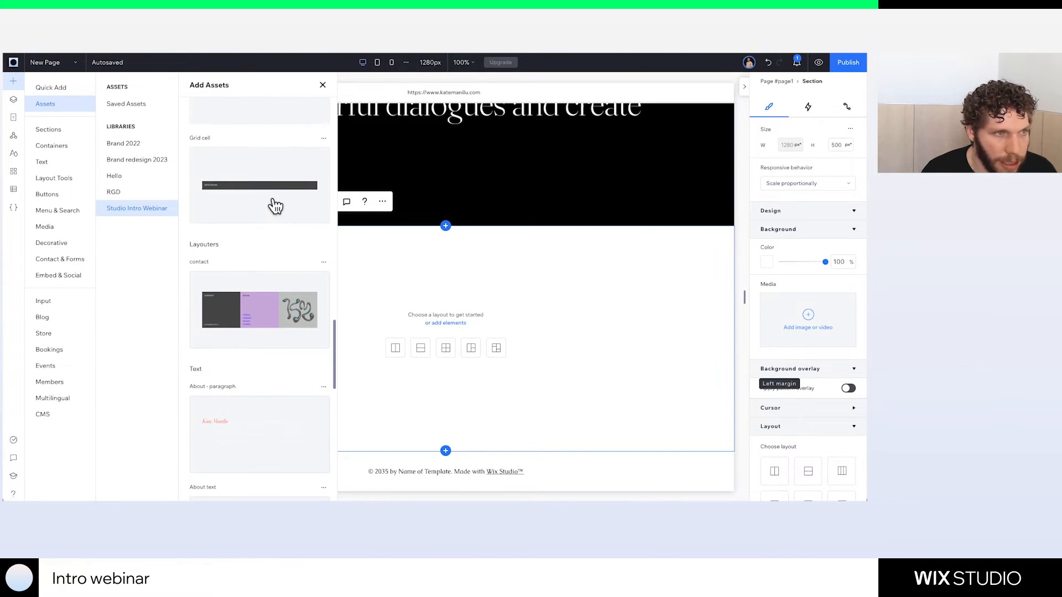
pyautogui.scroll(10, 273, 204)
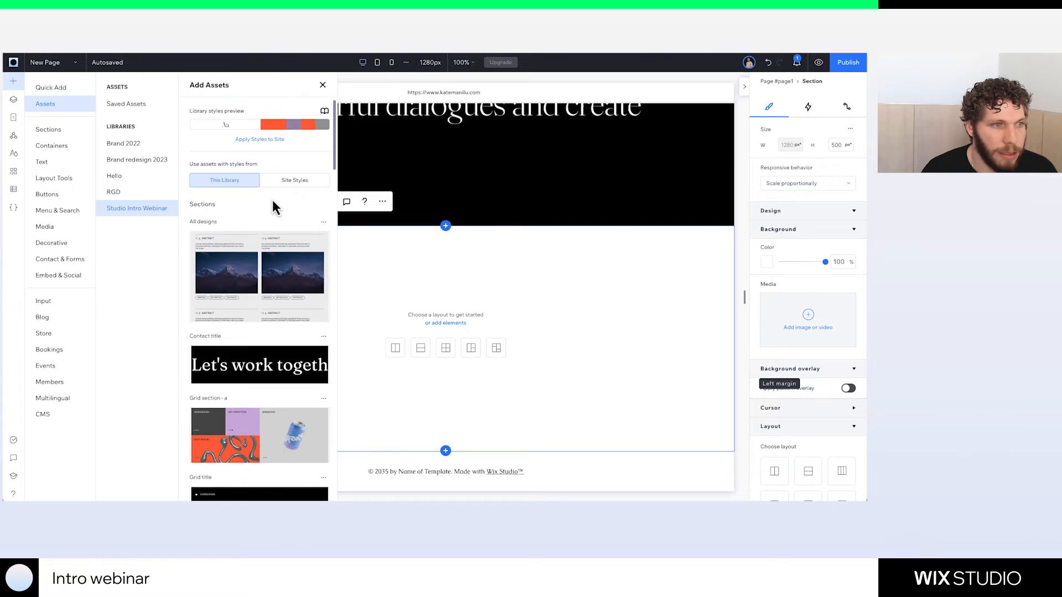
pyautogui.scroll(-2, 251, 342)
pyautogui.click(236, 393)
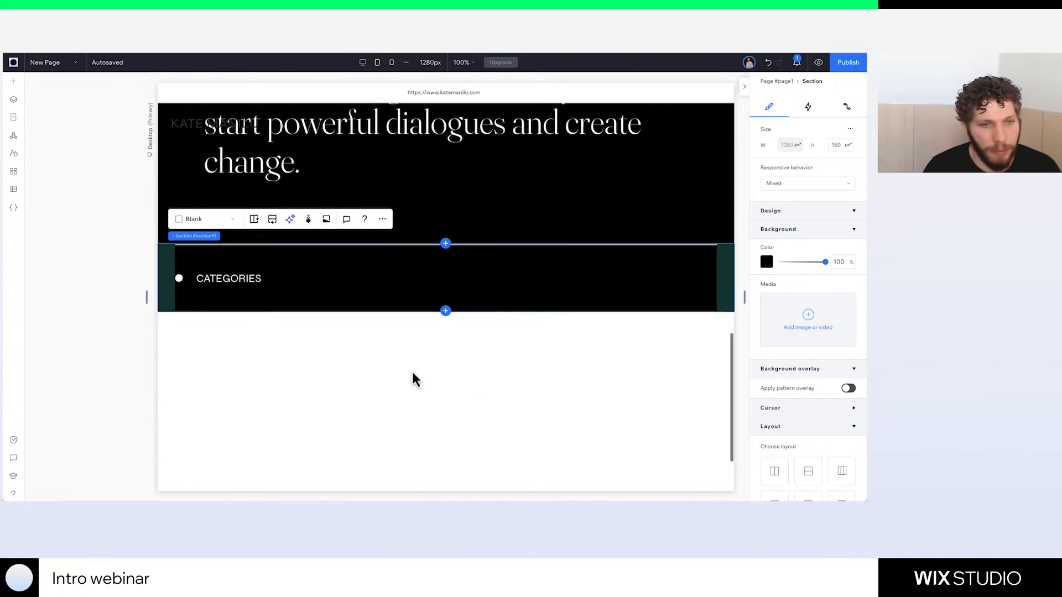
# Add a new blank section between the empty section and the footer
pyautogui.scroll(-2, 334, 357)
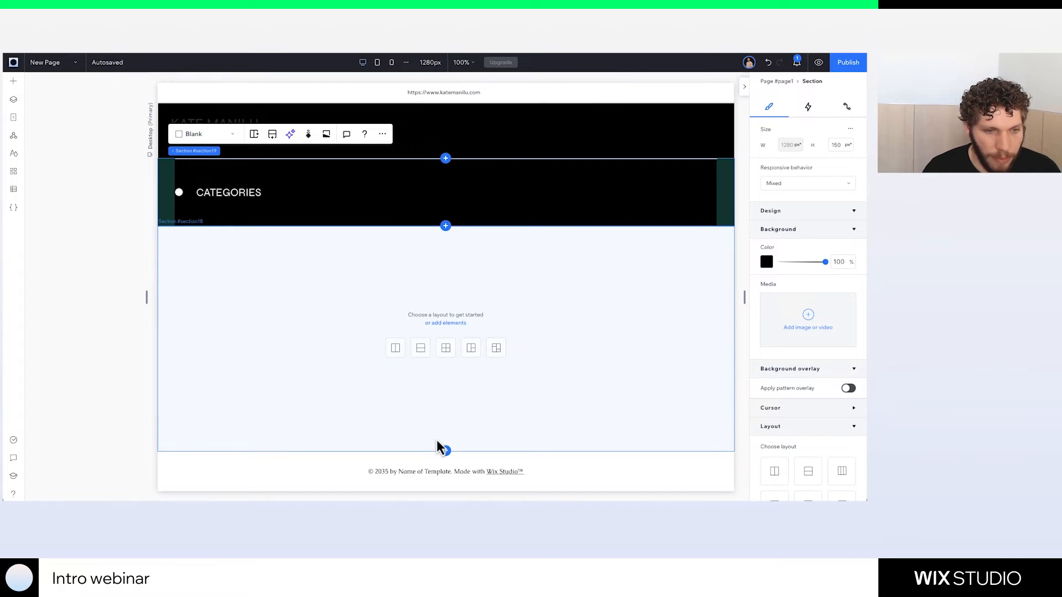
pyautogui.click(440, 447)
pyautogui.click(446, 452)
pyautogui.scroll(-4, 372, 398)
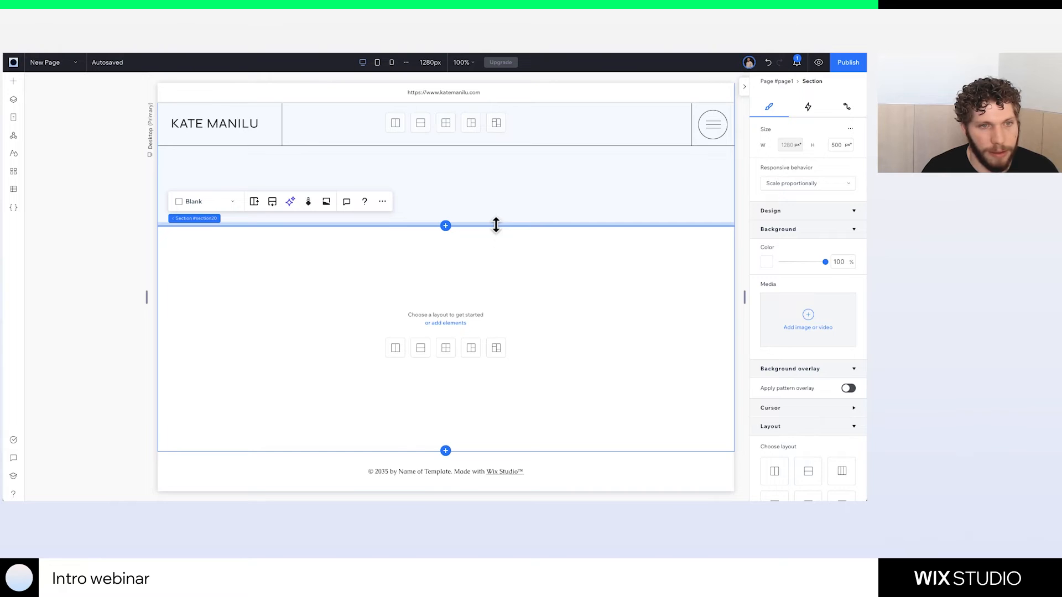
# Increase the height of the empty section under the Categories title to about 659 px
pyautogui.scroll(8, 535, 185)
pyautogui.scroll(-6, 535, 187)
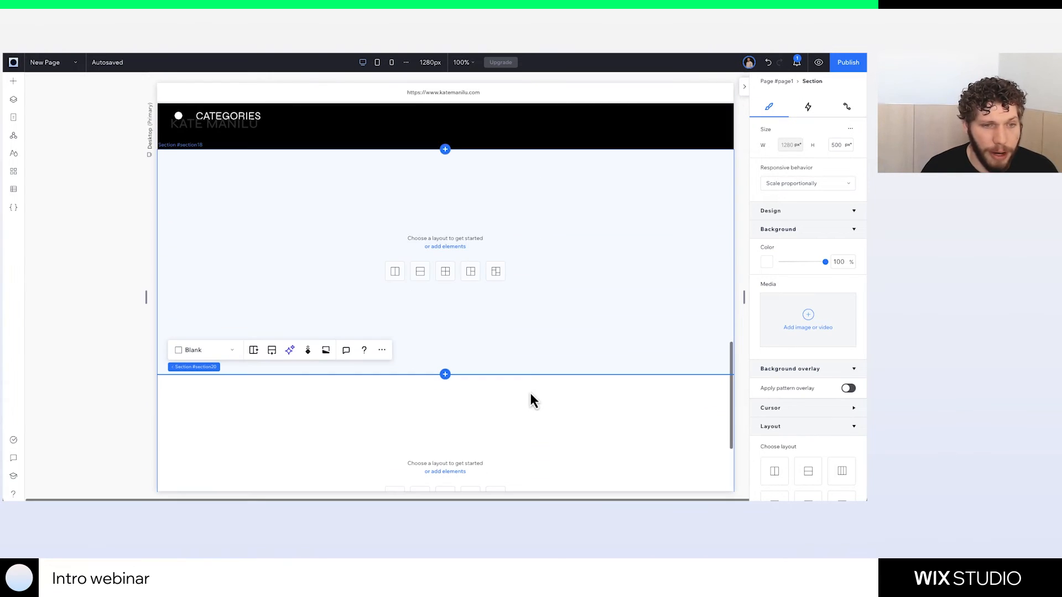
pyautogui.click(516, 372)
pyautogui.moveTo(515, 373); pyautogui.dragTo(508, 444)
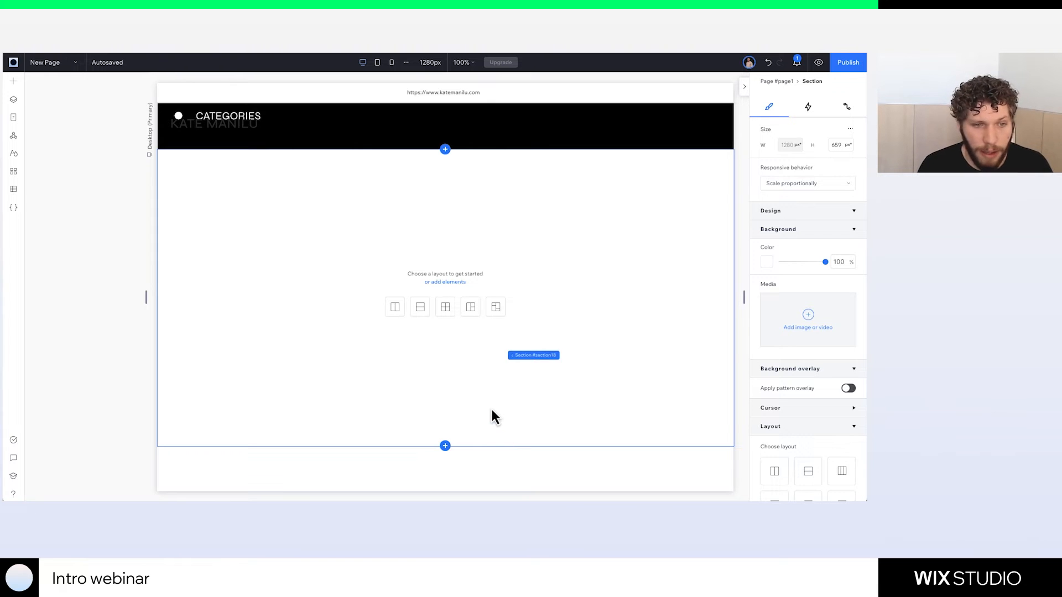
# Divide the section under Categories into two columns, splitting the left cell into two rows and its upper cell into two columns
pyautogui.click(395, 307)
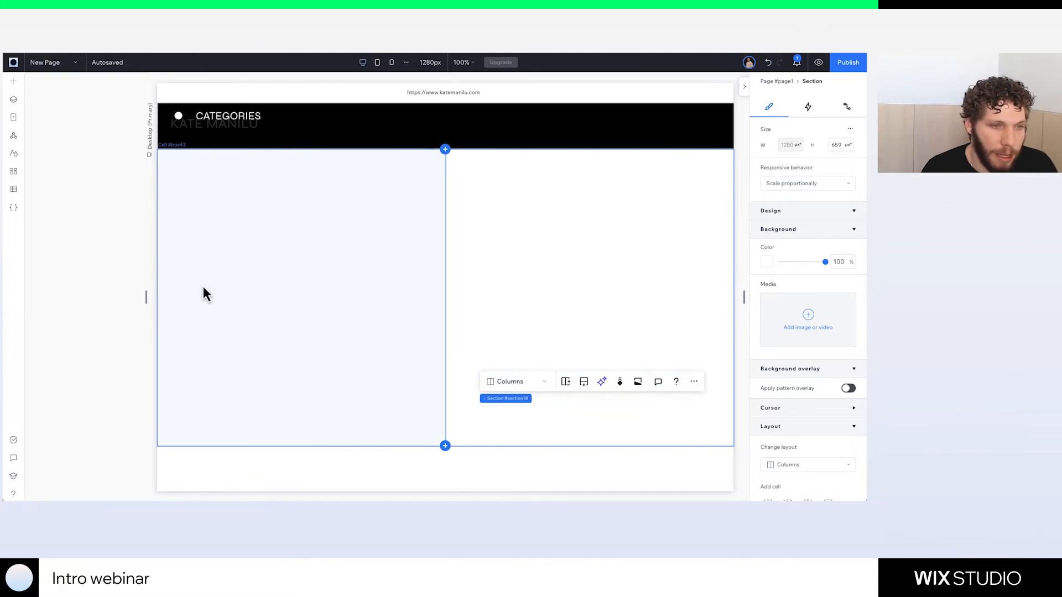
pyautogui.click(253, 287)
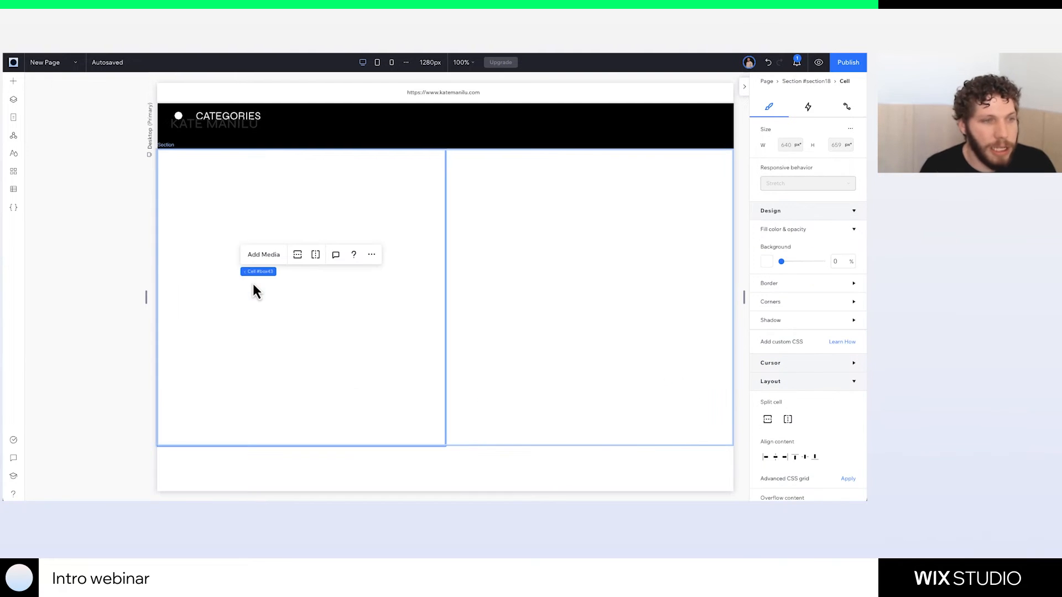
pyautogui.click(299, 261)
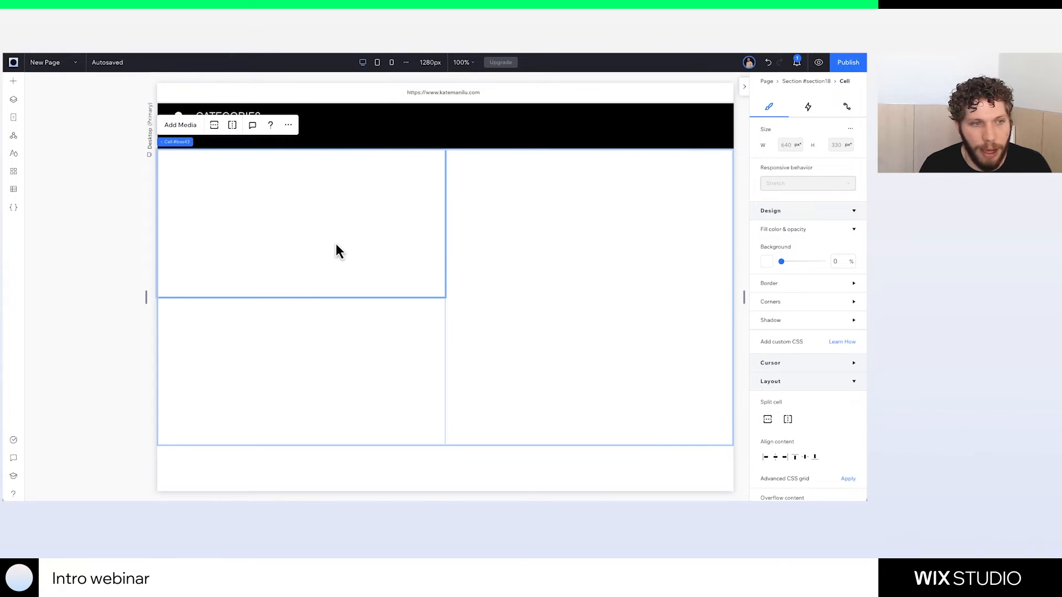
pyautogui.click(232, 125)
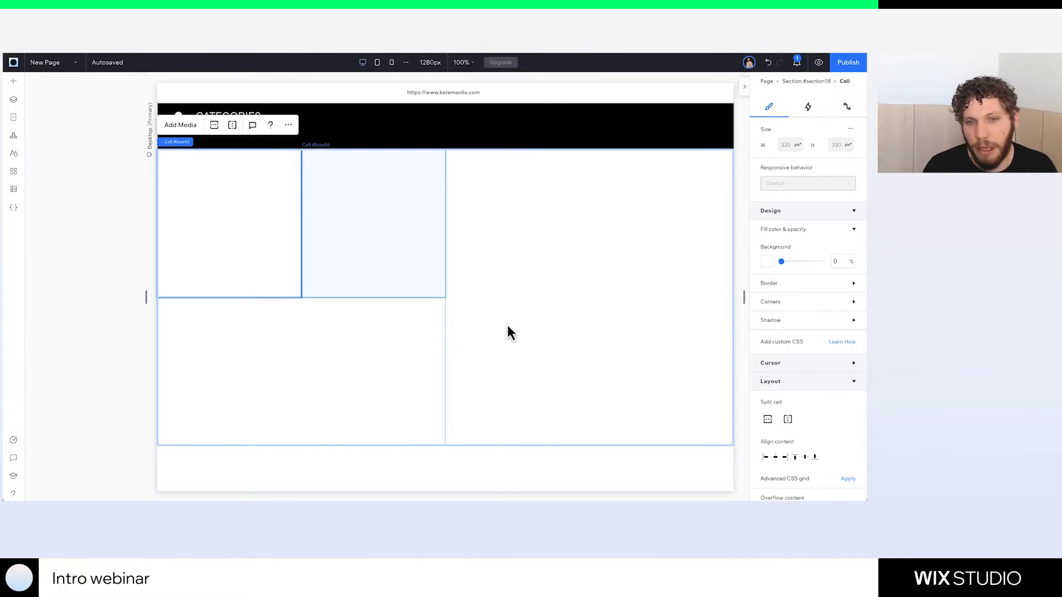
# Fill the upper-left cell with the orange-red theme color at 100% opacity
pyautogui.scroll(2, 509, 331)
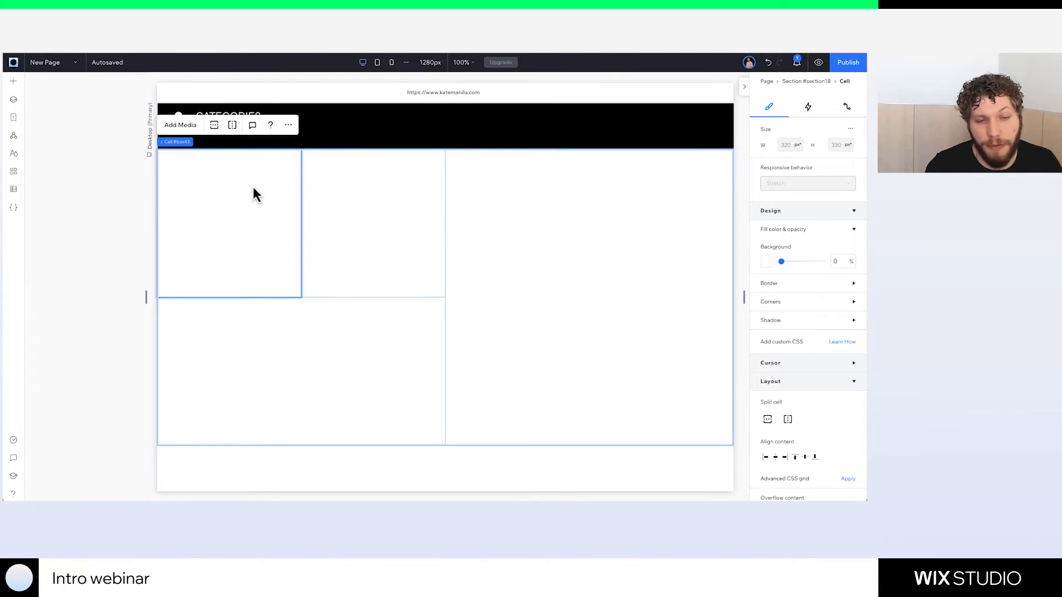
pyautogui.click(839, 261)
pyautogui.write('100')
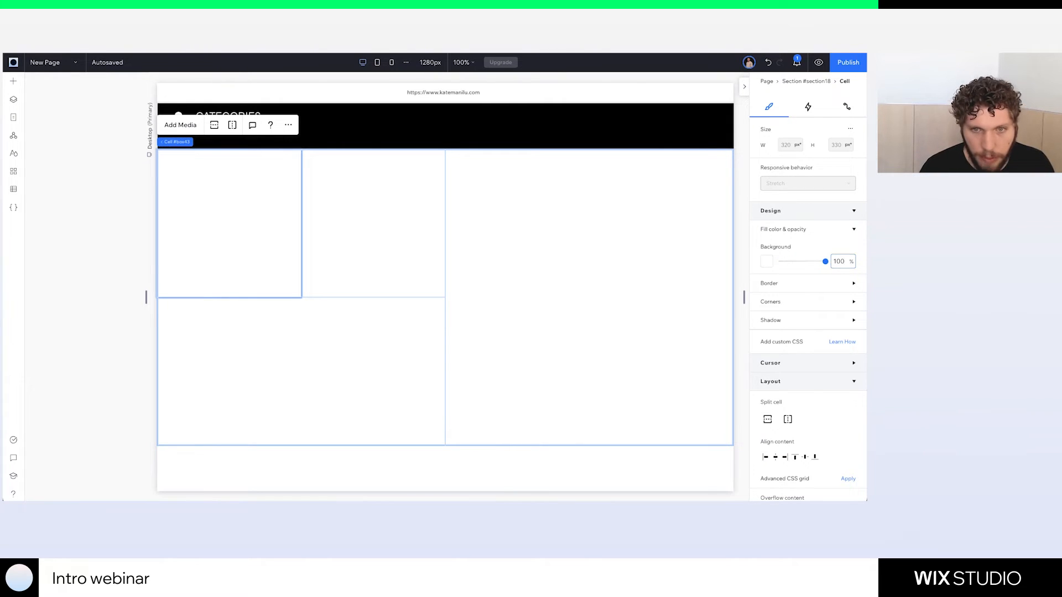
pyautogui.click(768, 264)
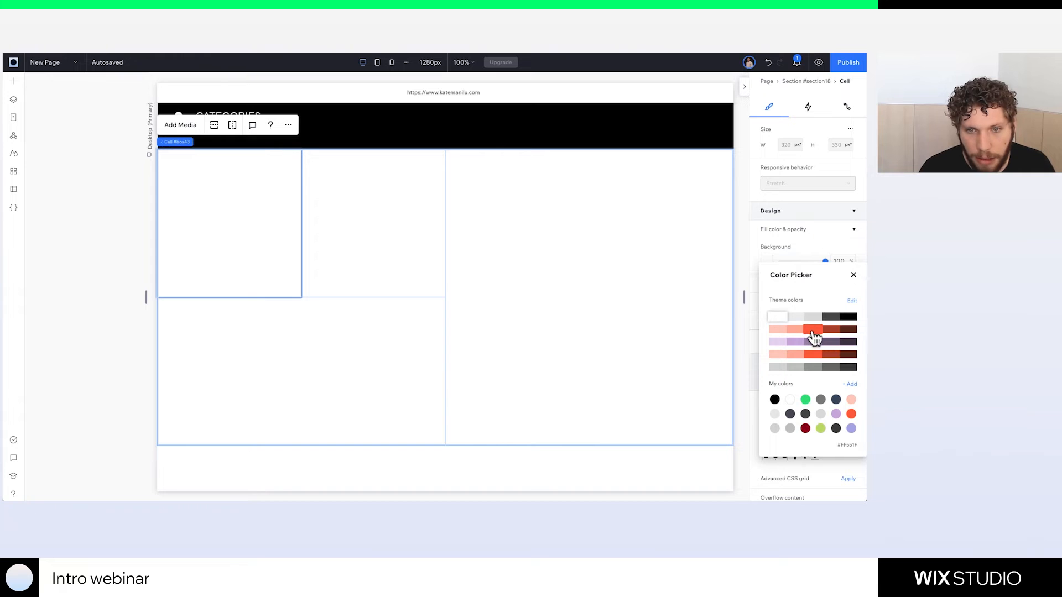
pyautogui.click(812, 329)
pyautogui.press('Escape')
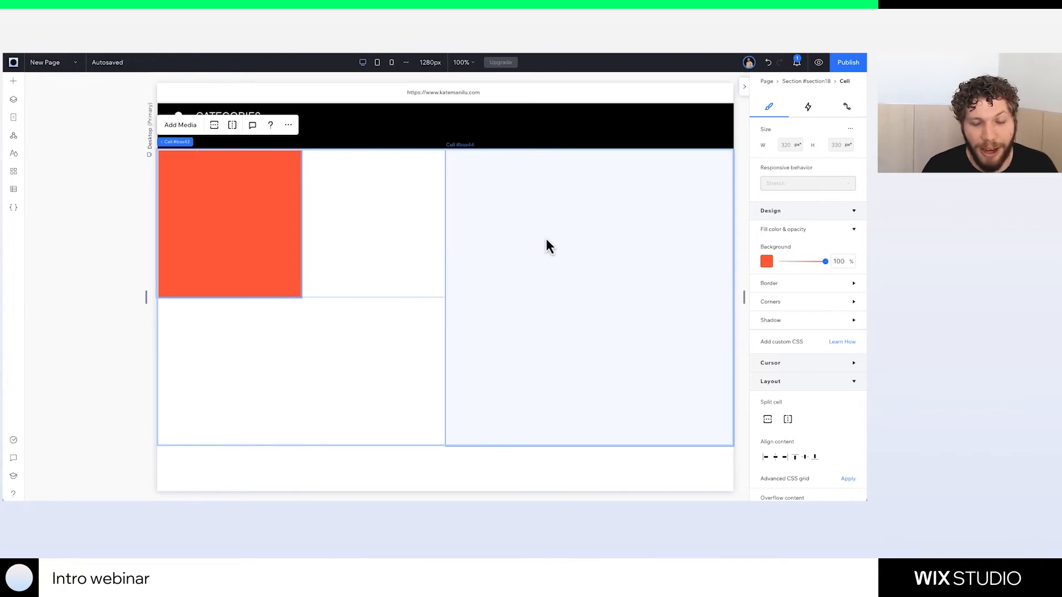
# Swap the orange-red upper-left cell with the empty cell beside it
pyautogui.click(398, 250)
pyautogui.keyDown('shift'); pyautogui.click(240, 231); pyautogui.keyUp('shift')
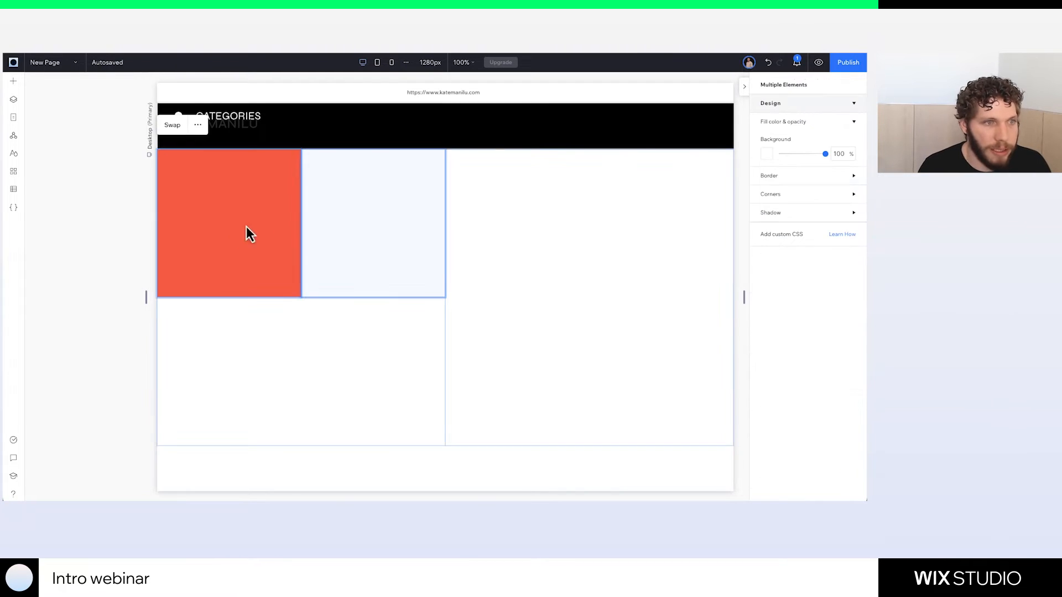
pyautogui.click(172, 125)
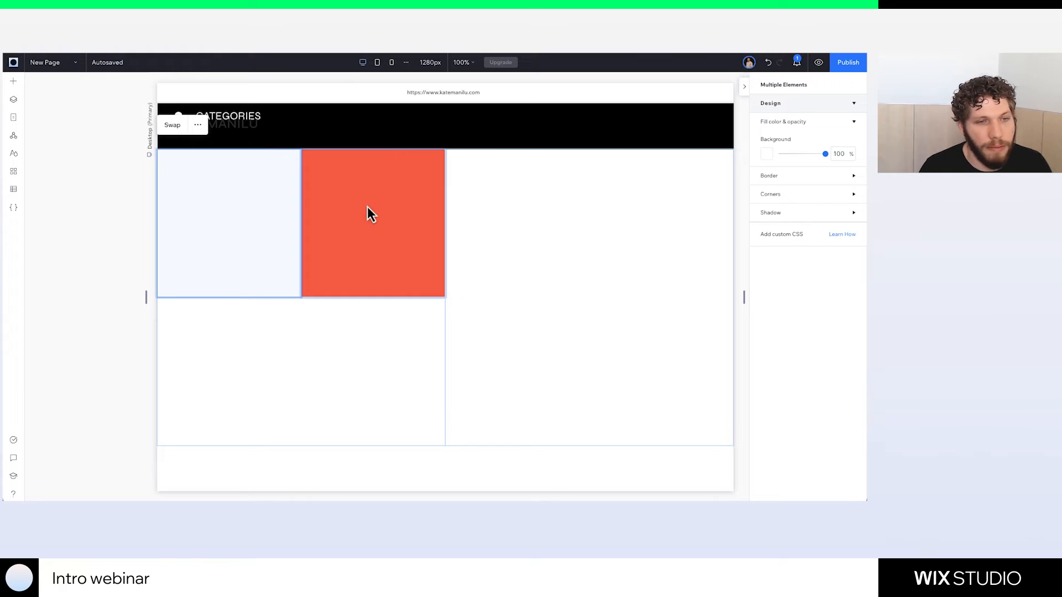
# Try widening the section's left column by moving its divider, and undo the resize
pyautogui.click(450, 249)
pyautogui.moveTo(446, 257); pyautogui.dragTo(495, 280)
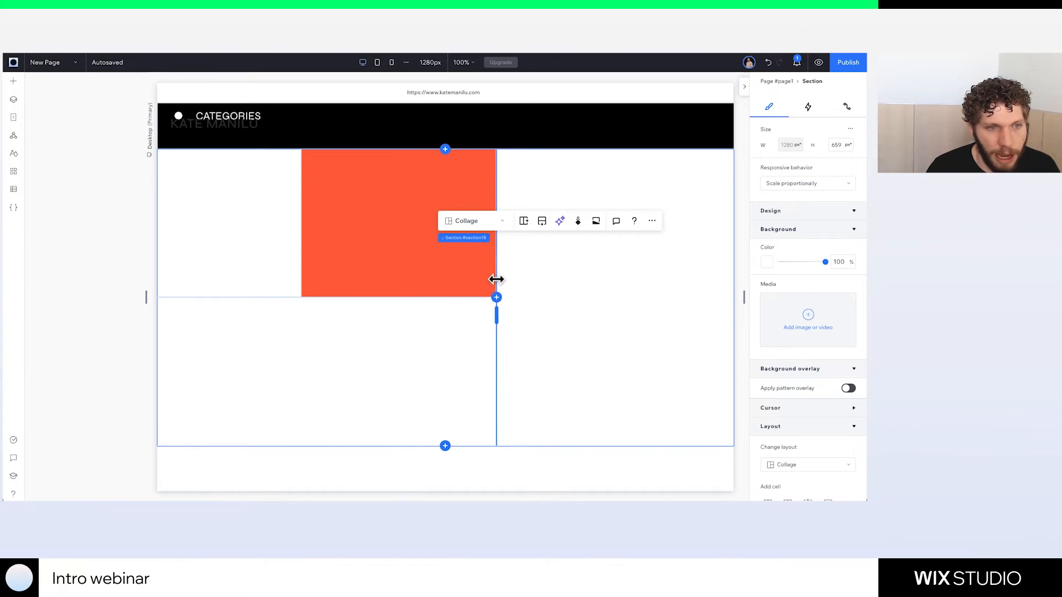
pyautogui.click(287, 309)
pyautogui.moveTo(317, 297)
pyautogui.mouseDown()
pyautogui.moveTo(325, 222)
pyautogui.moveTo(320, 302)
pyautogui.mouseUp()
pyautogui.hotkey('ctrl', 'z')
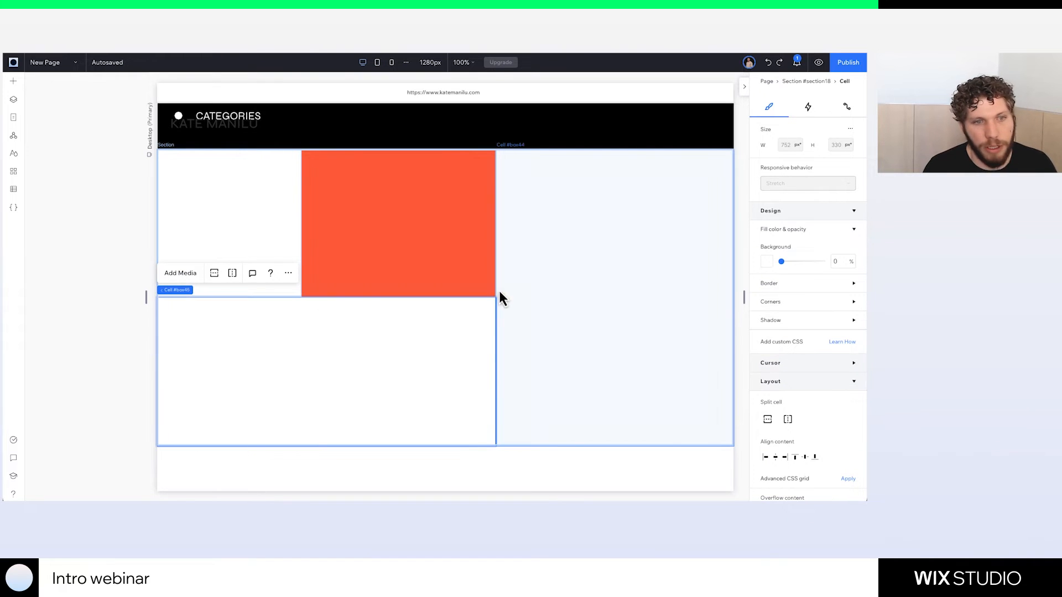
pyautogui.hotkey('ctrl', 'z')
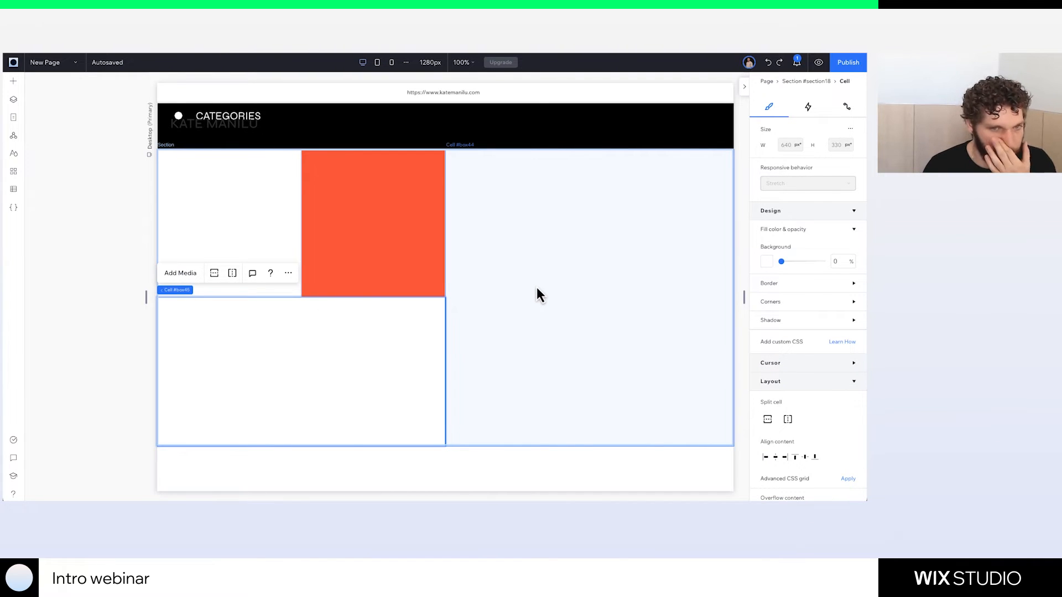
# Place the Grid - Purple container from the Studio Intro Webinar asset library in the orange-red cell
pyautogui.click(13, 84)
pyautogui.scroll(-3, 293, 365)
pyautogui.scroll(-10, 293, 366)
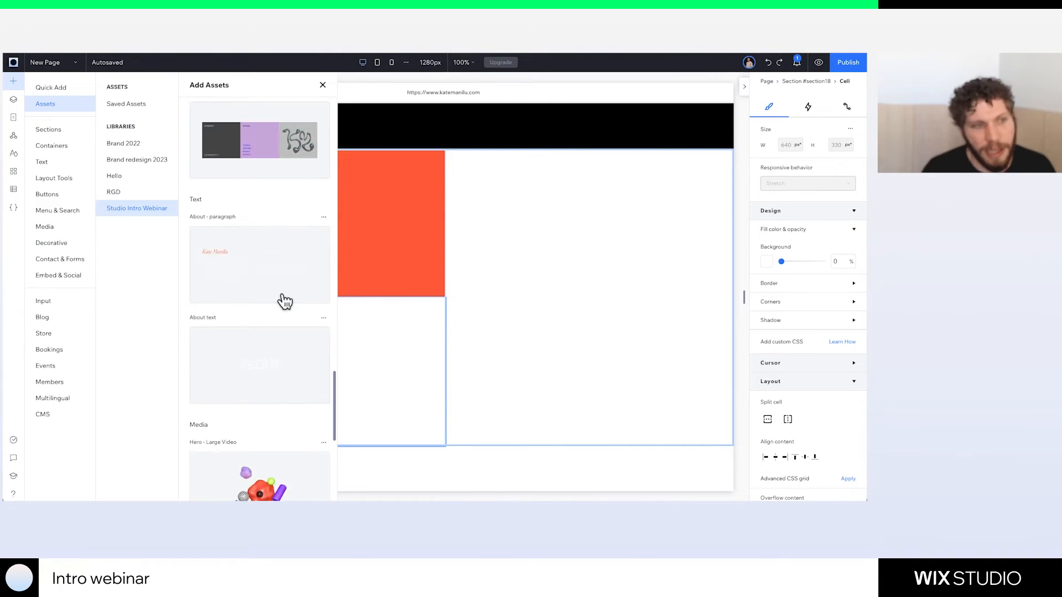
pyautogui.scroll(1, 285, 302)
pyautogui.scroll(-7, 282, 326)
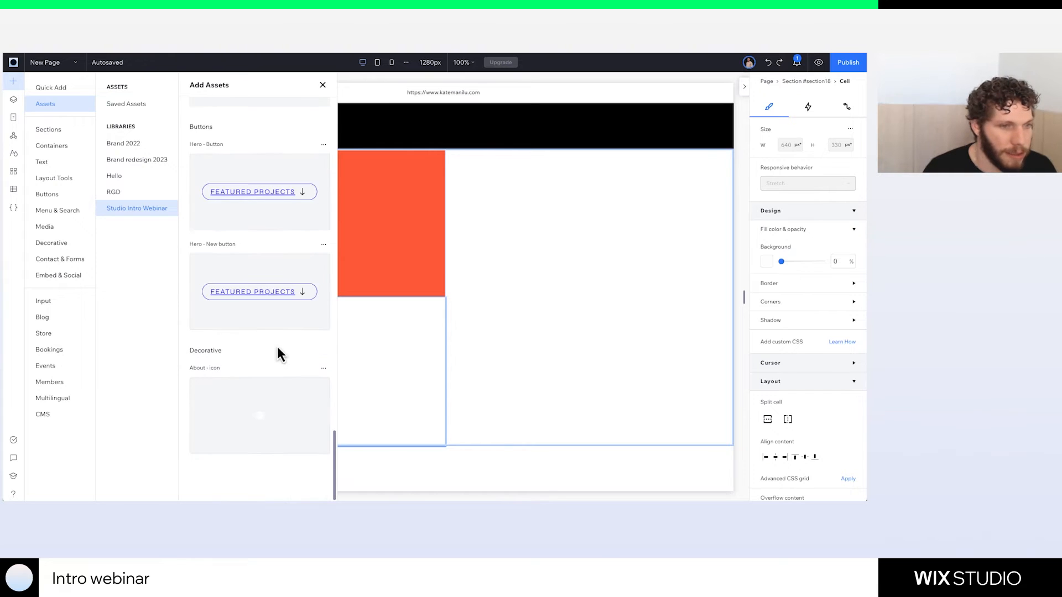
pyautogui.scroll(8, 277, 347)
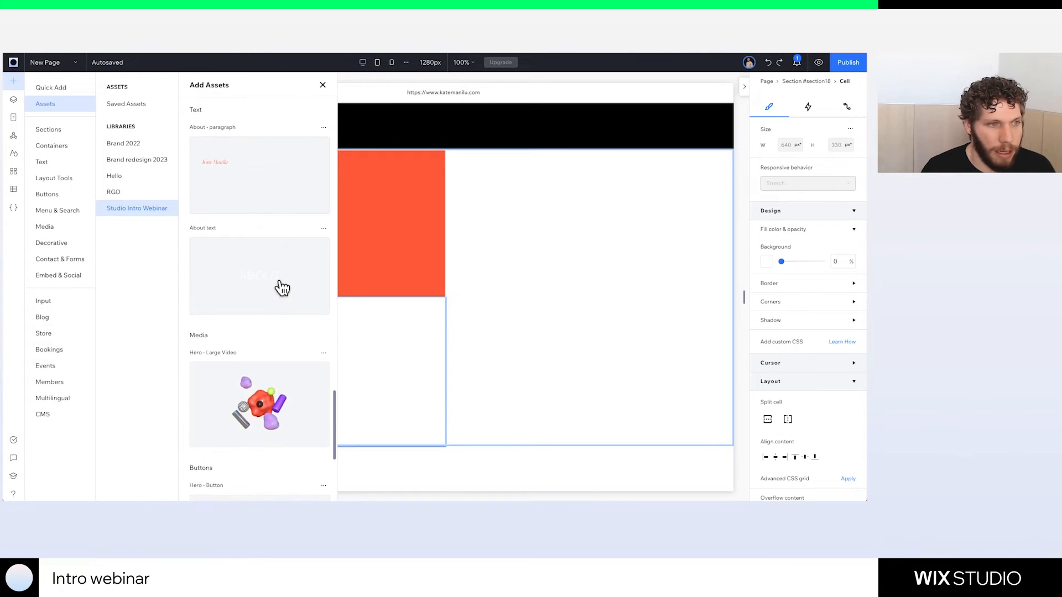
pyautogui.scroll(4, 282, 288)
pyautogui.scroll(2, 280, 289)
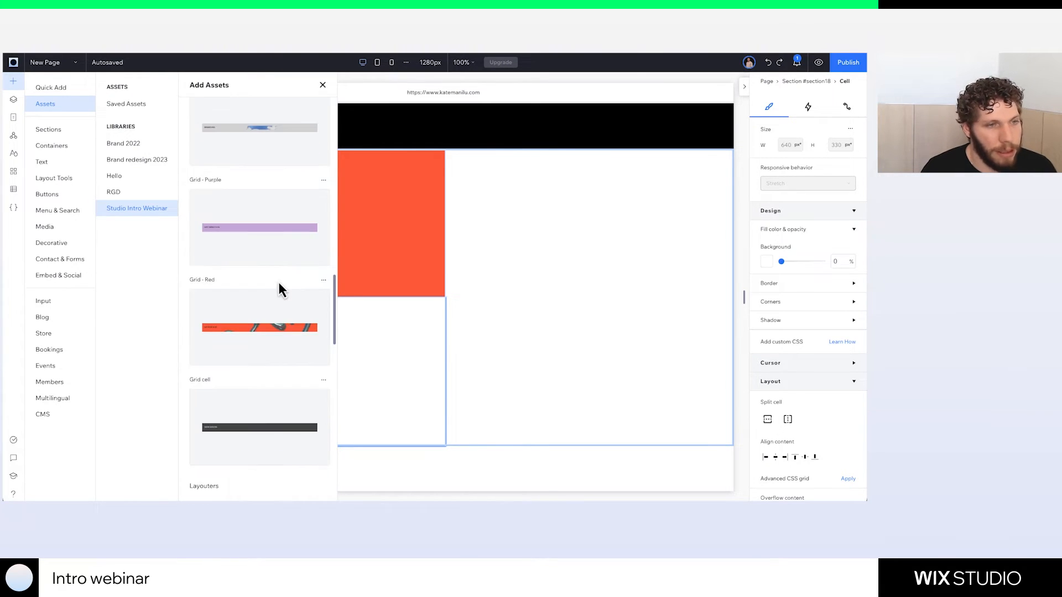
pyautogui.moveTo(260, 232); pyautogui.dragTo(381, 237)
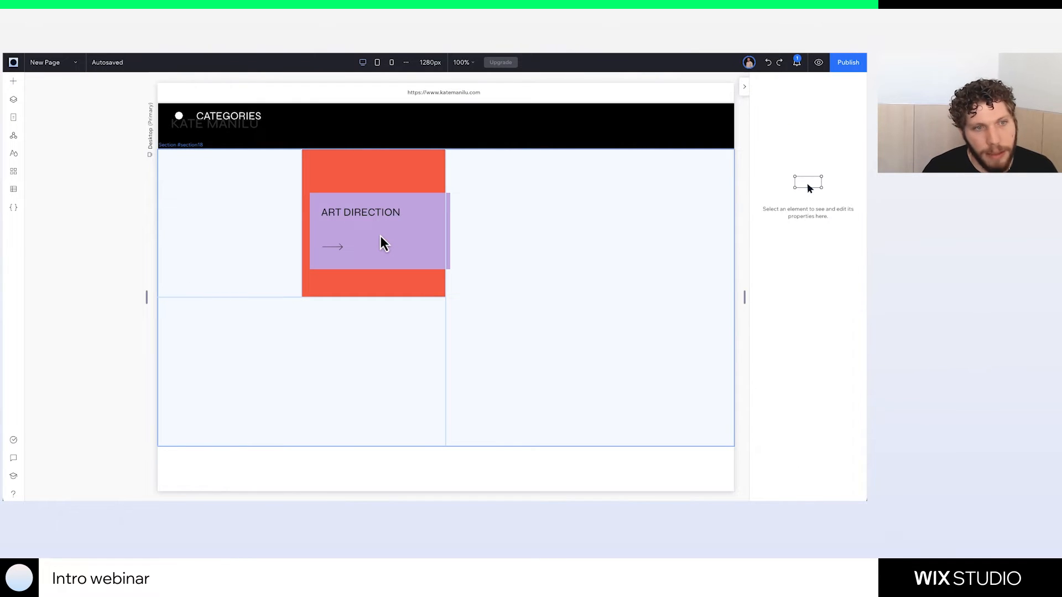
# Fill the orange-red cell with the Art Direction container, using the Stretch responsive behavior
pyautogui.click(442, 210)
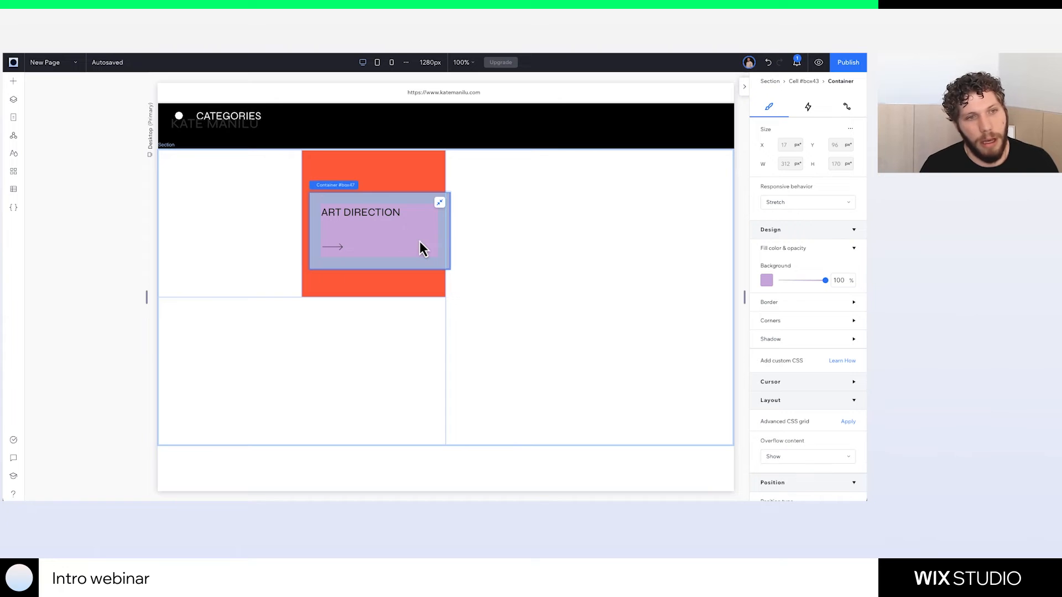
pyautogui.click(439, 203)
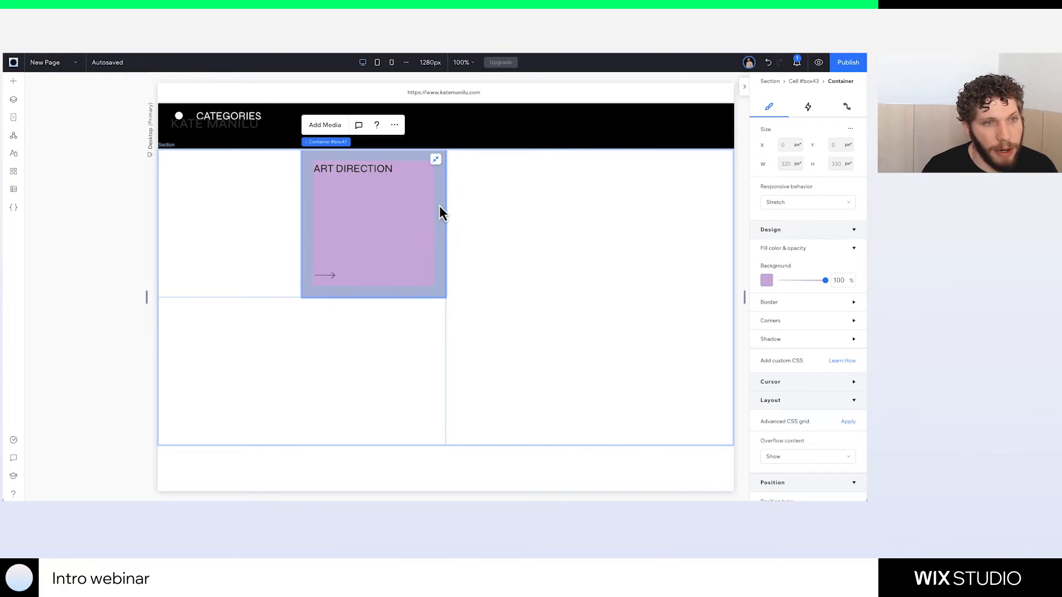
pyautogui.click(436, 161)
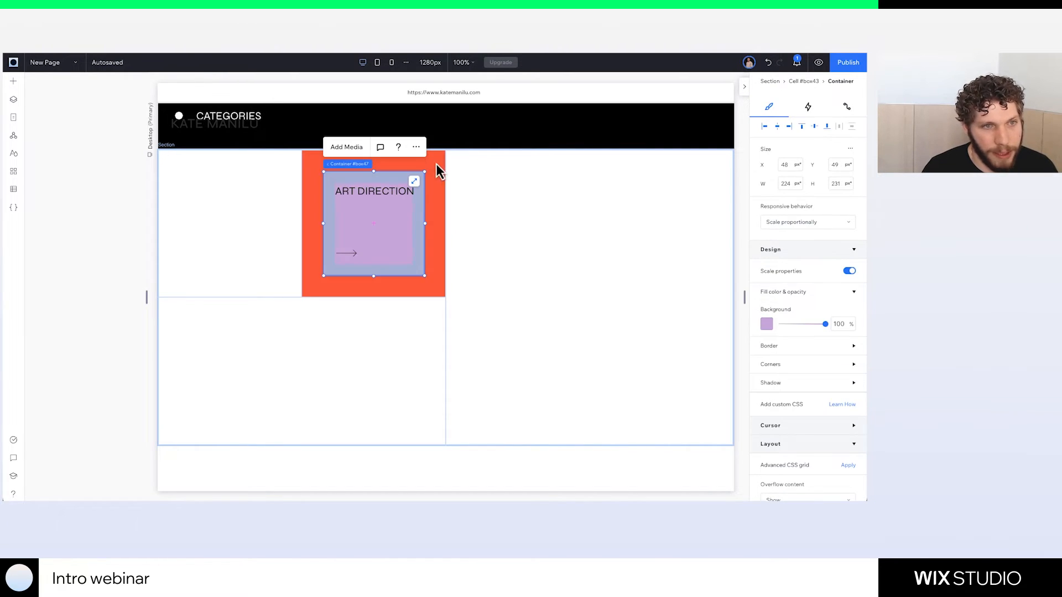
pyautogui.click(800, 223)
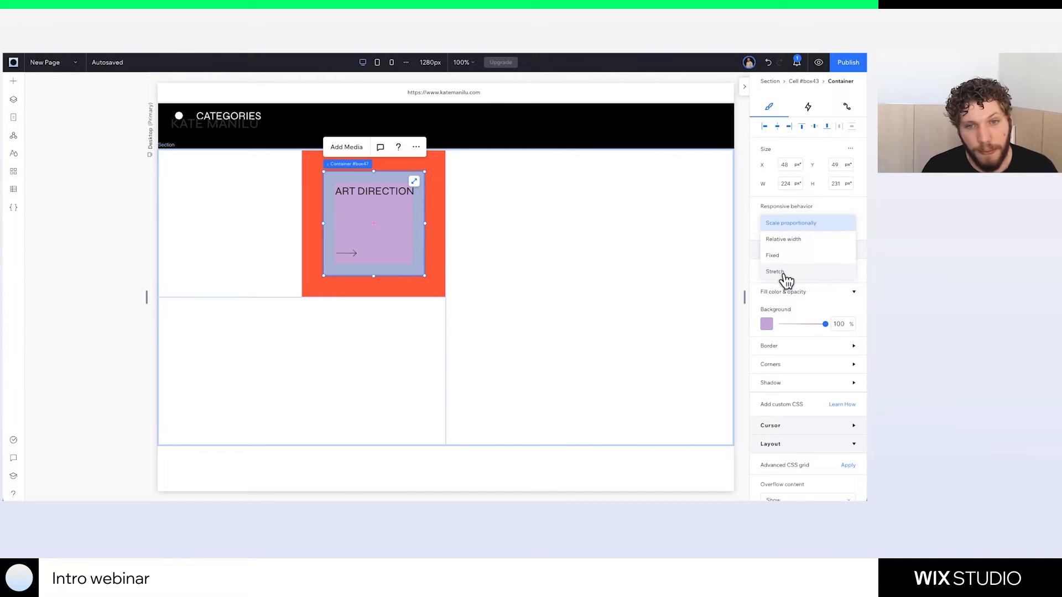
pyautogui.click(774, 271)
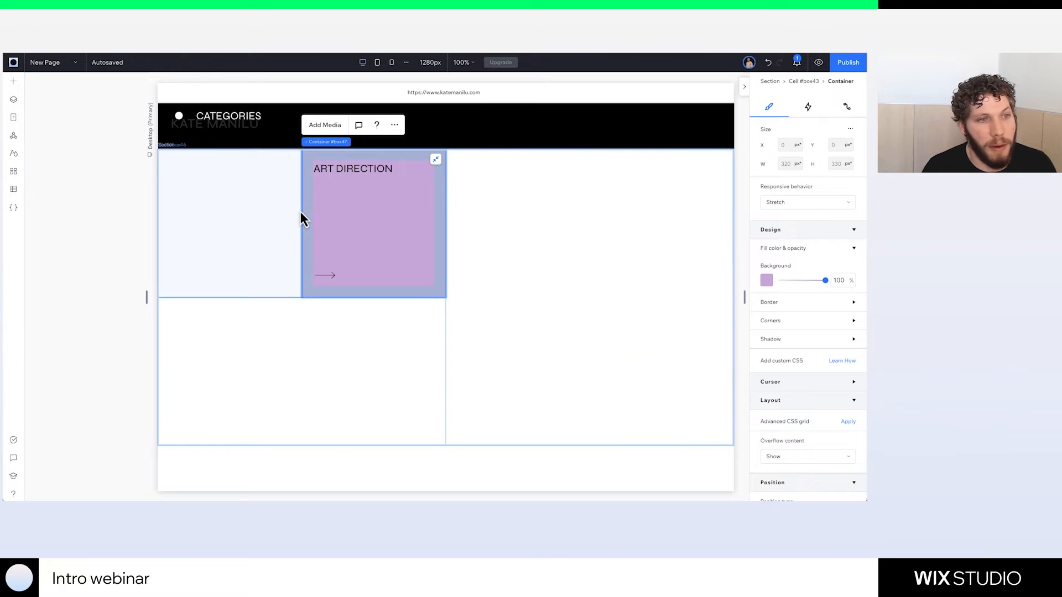
# Place the Grid - Large container asset in the section's large right cell and set its responsive behavior to Stretch
pyautogui.click(14, 83)
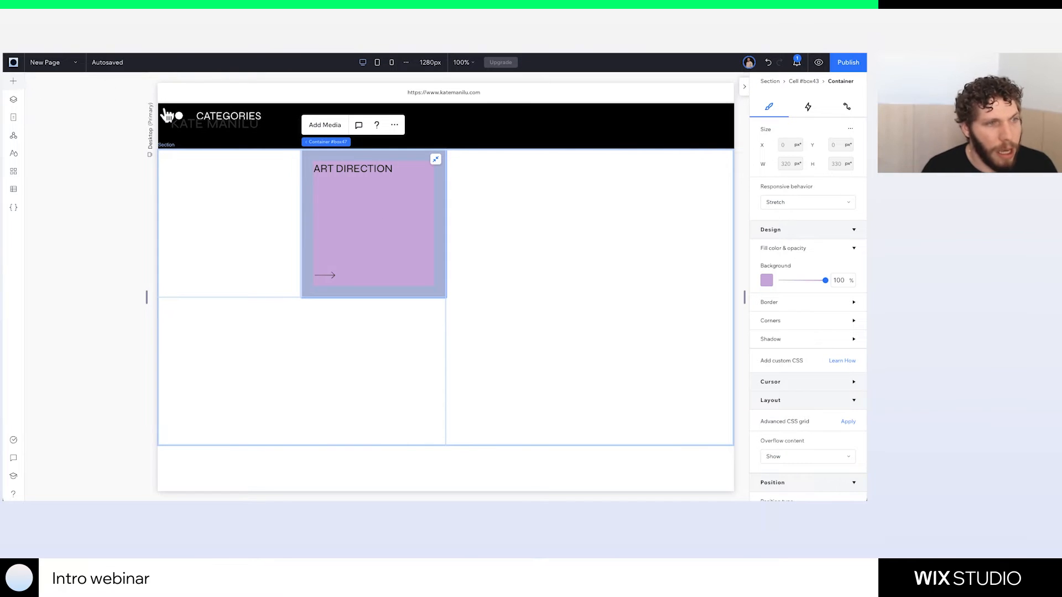
pyautogui.scroll(-5, 286, 332)
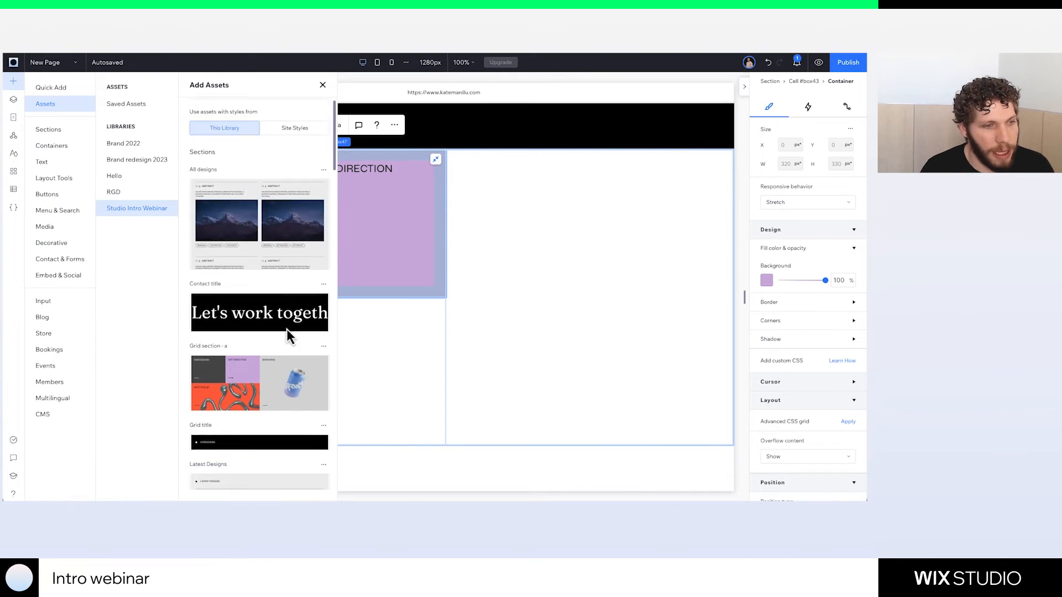
pyautogui.scroll(-6, 240, 384)
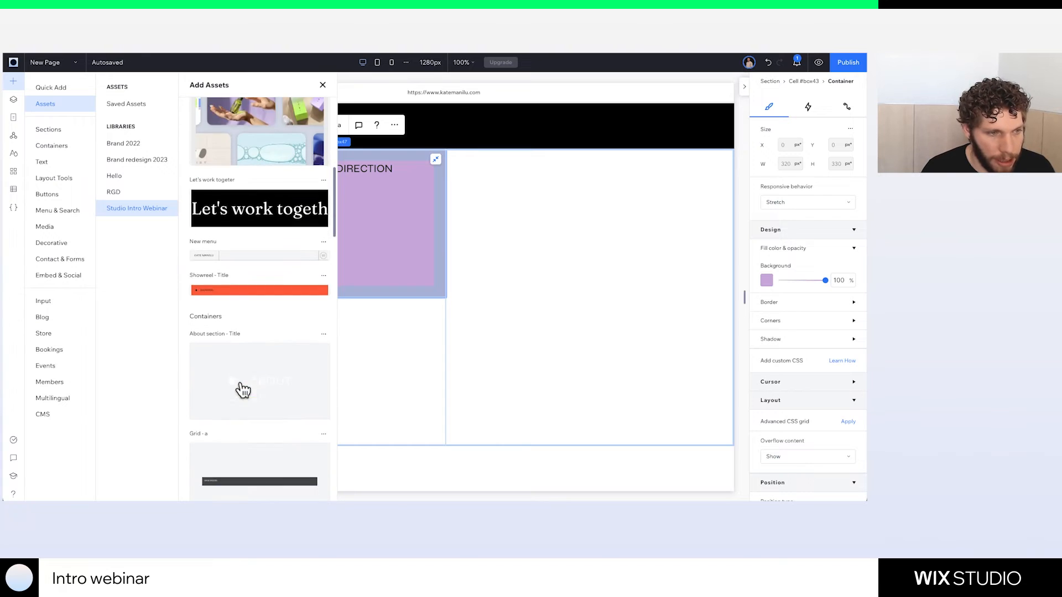
pyautogui.scroll(-4, 260, 330)
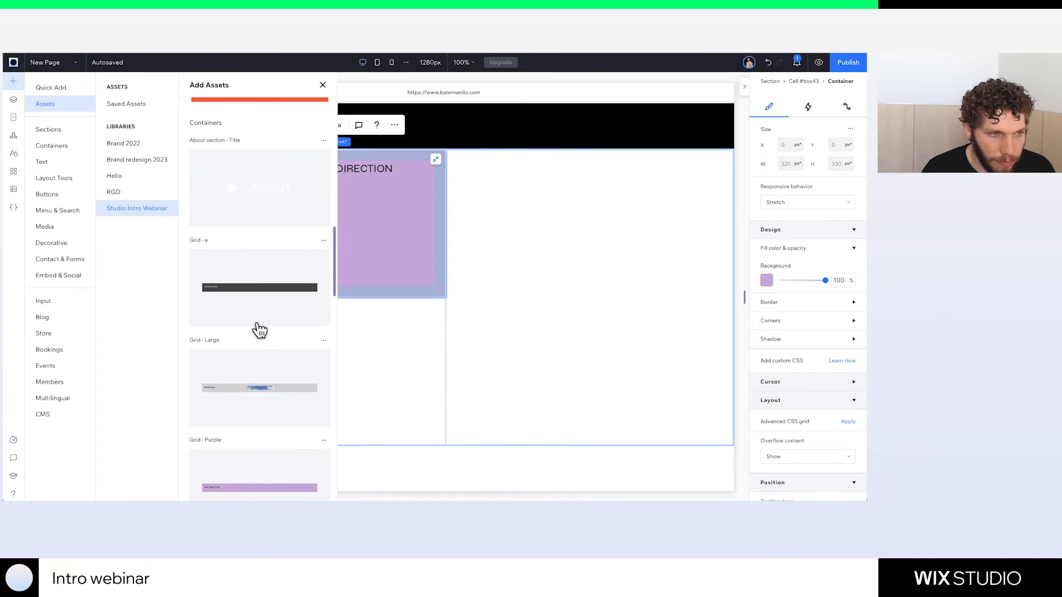
pyautogui.moveTo(252, 321); pyautogui.dragTo(593, 304)
pyautogui.click(651, 279)
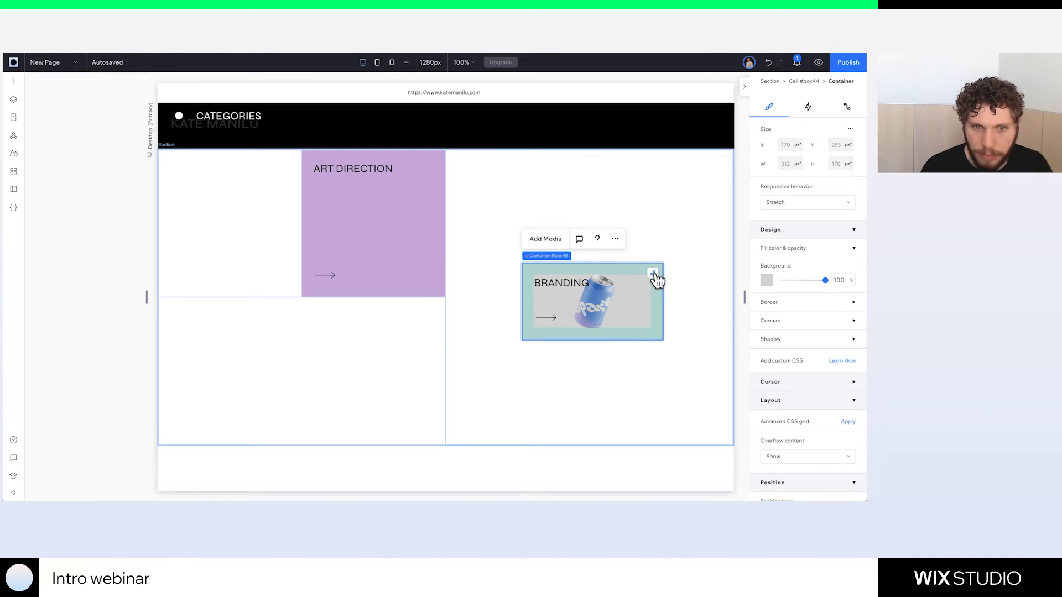
pyautogui.click(798, 224)
pyautogui.click(790, 272)
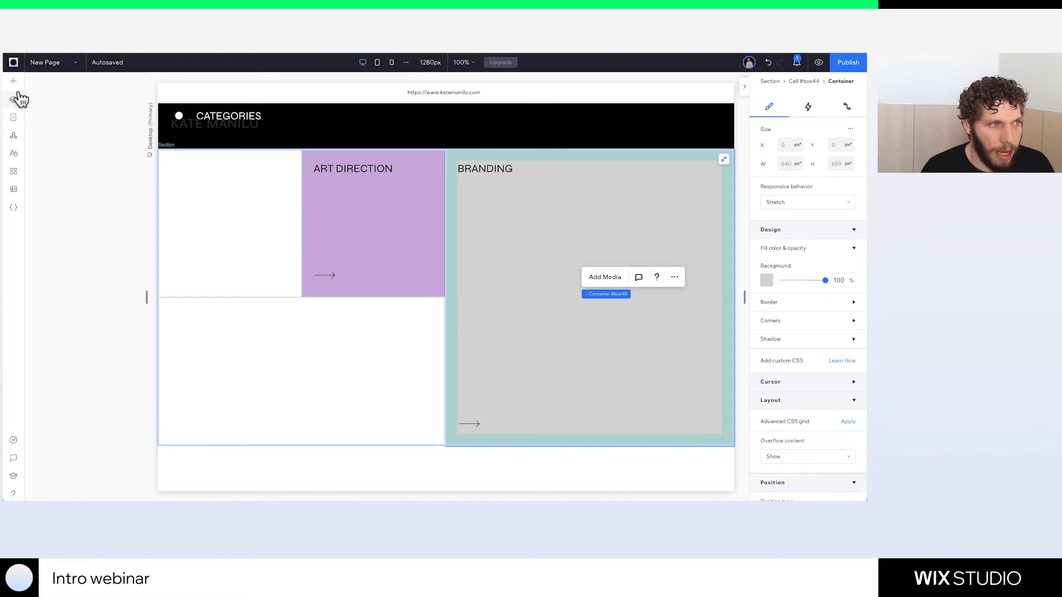
# Place the Grid - a container asset in the empty upper-left cell
pyautogui.click(15, 83)
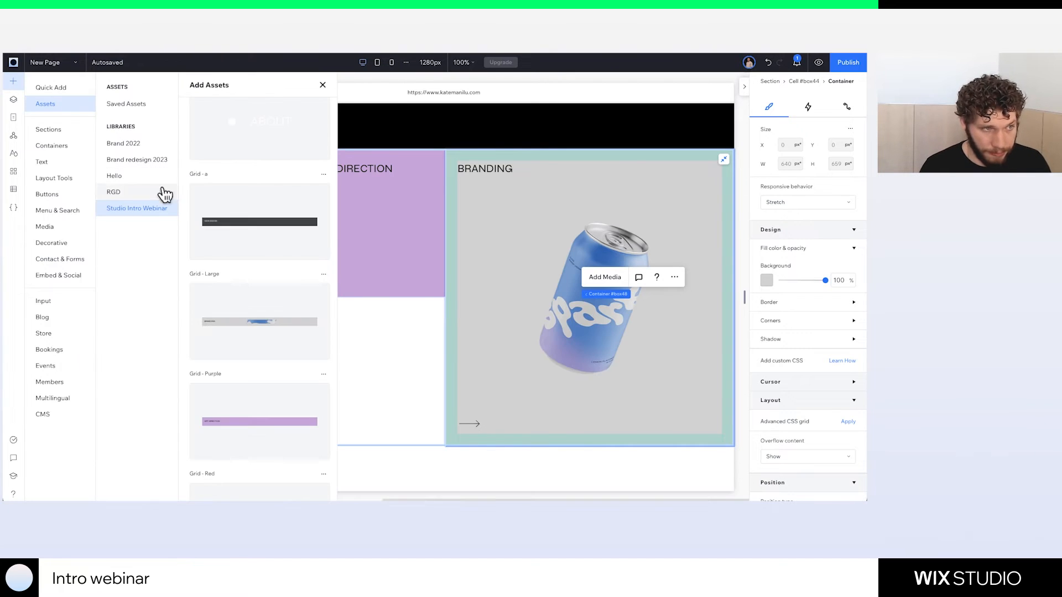
pyautogui.scroll(-1, 280, 356)
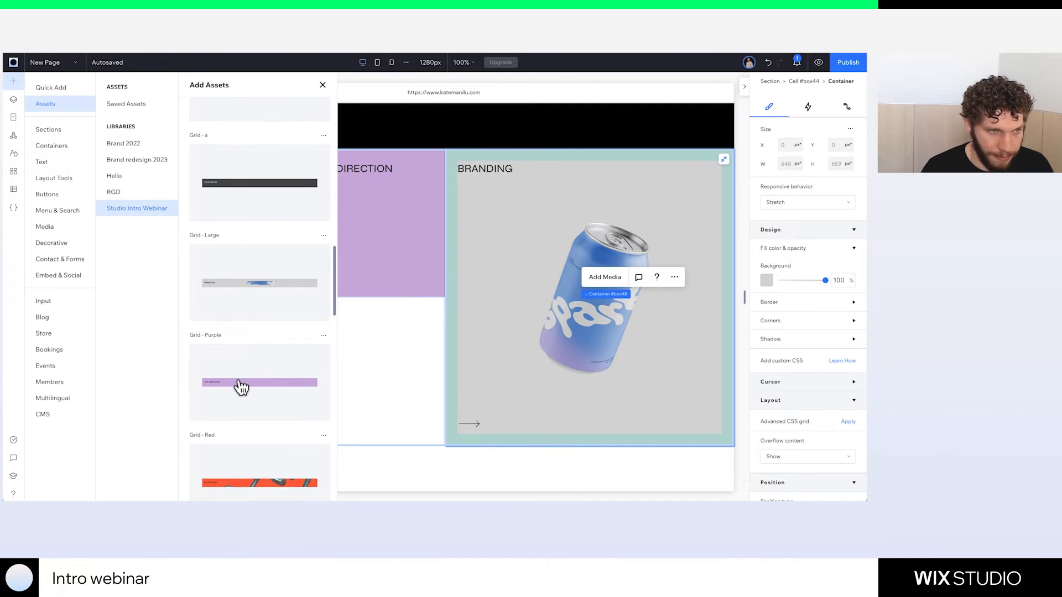
pyautogui.scroll(1, 237, 324)
pyautogui.moveTo(253, 230)
pyautogui.mouseDown()
pyautogui.moveTo(458, 264)
pyautogui.moveTo(242, 236)
pyautogui.mouseUp()
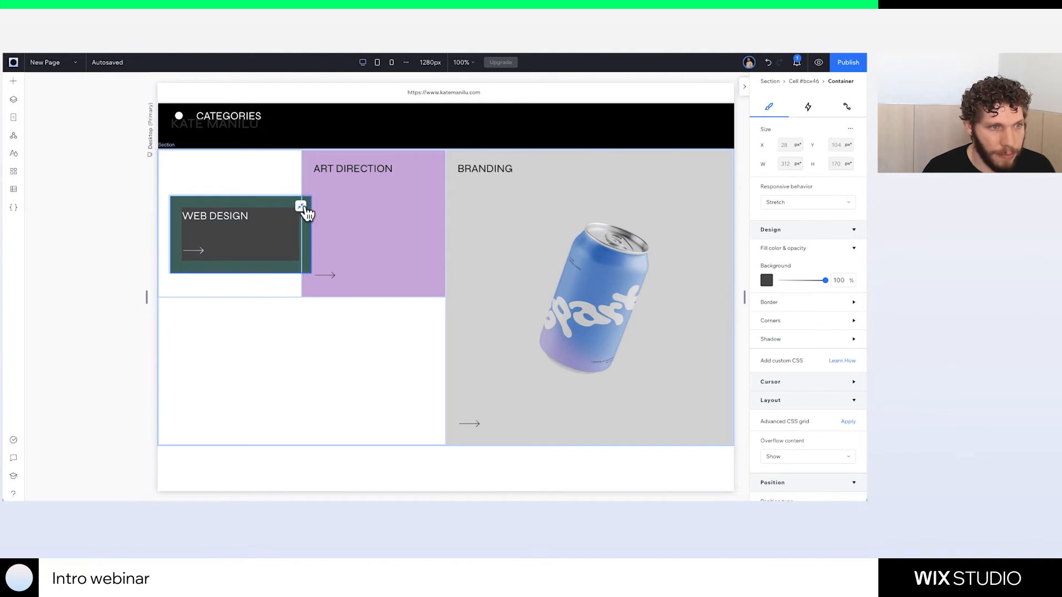
# Stretch the Web Design container to fill the upper-left cell
pyautogui.click(301, 207)
pyautogui.click(268, 217)
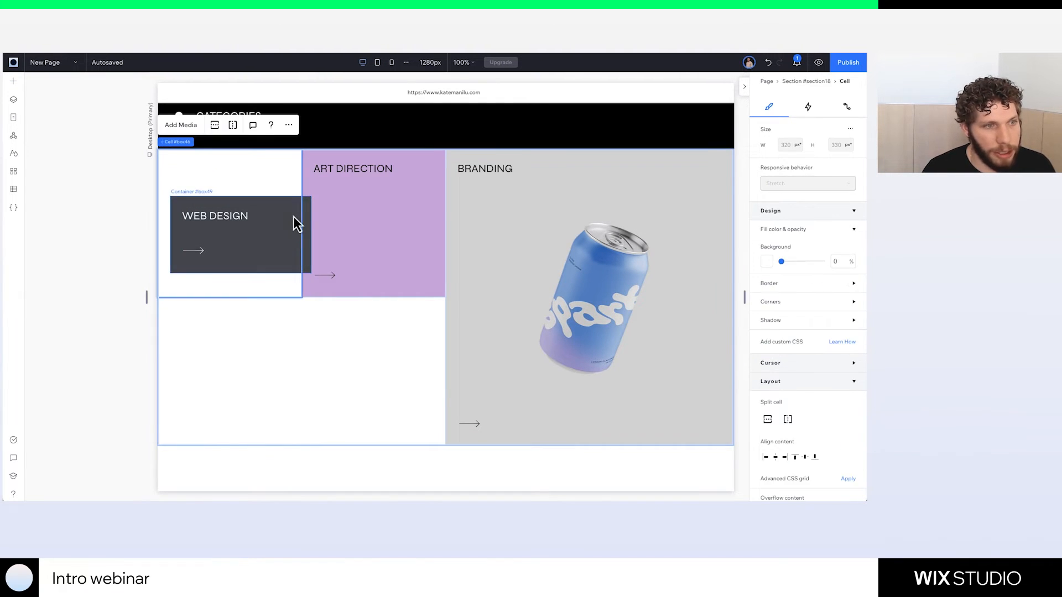
pyautogui.click(274, 233)
pyautogui.click(302, 218)
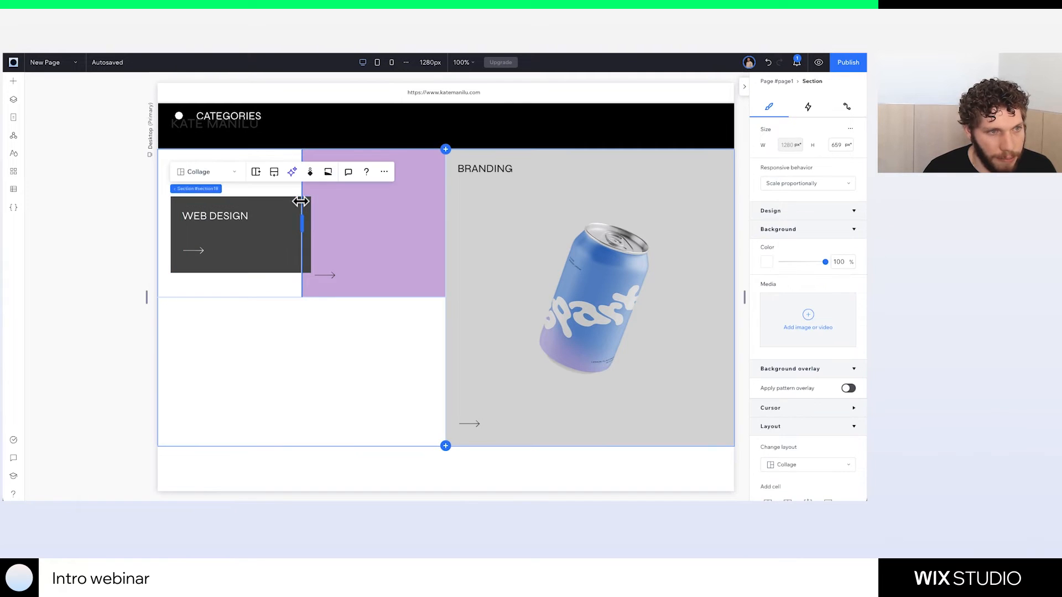
pyautogui.click(267, 231)
pyautogui.click(237, 247)
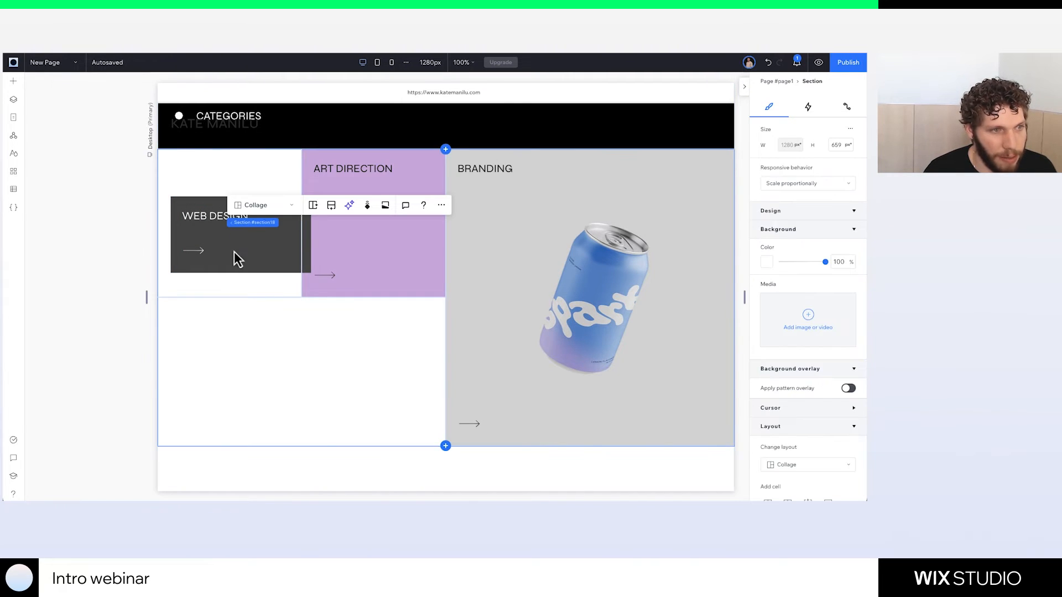
pyautogui.click(233, 263)
pyautogui.click(250, 245)
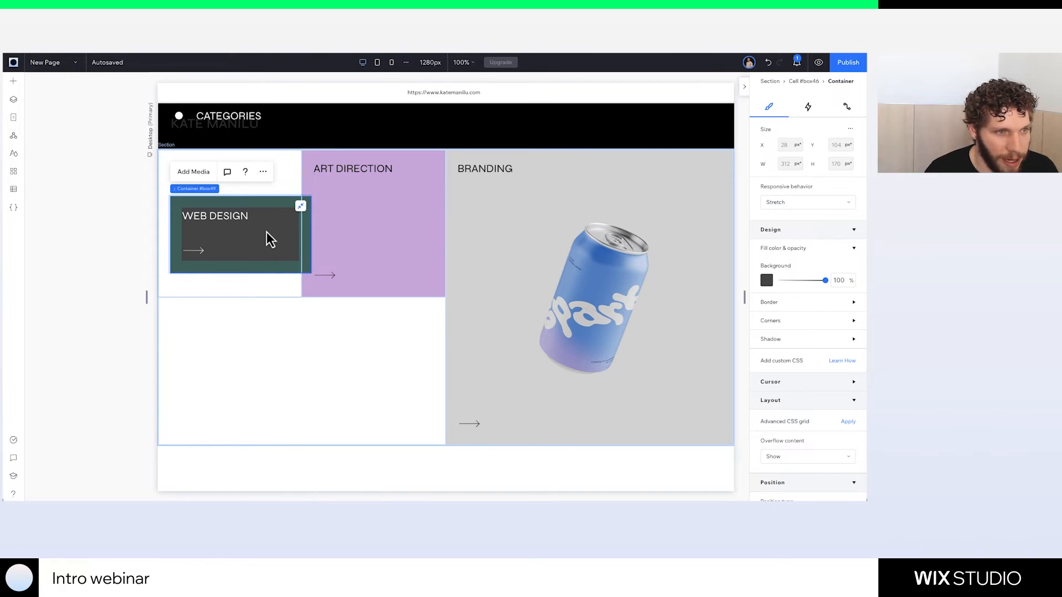
pyautogui.click(299, 208)
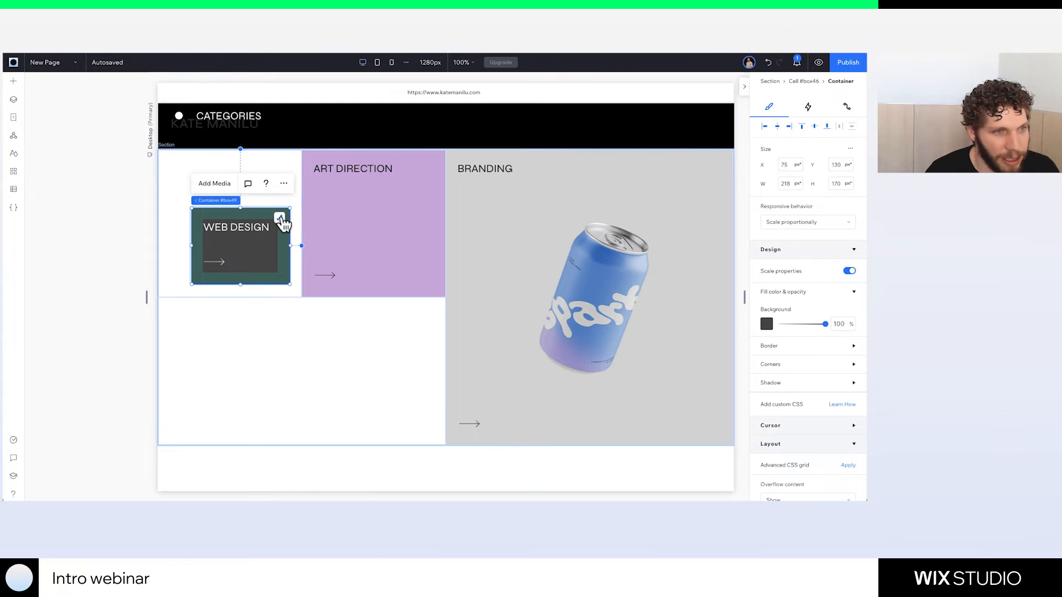
# Place the Grid - Red container asset in the lower-left cell and stretch it to fill the cell
pyautogui.click(227, 436)
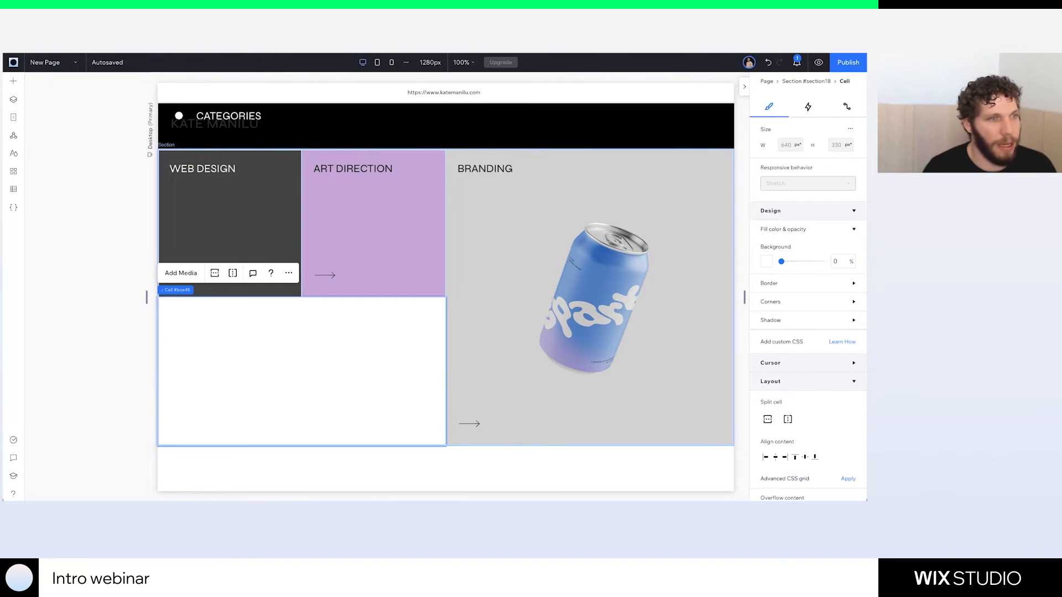
pyautogui.click(13, 82)
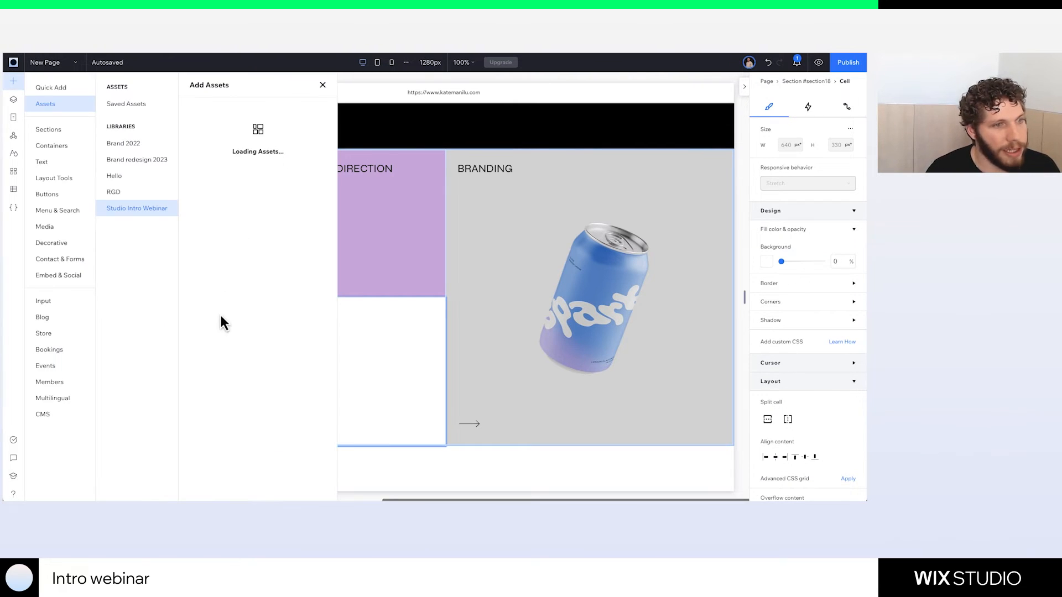
pyautogui.scroll(-3, 232, 328)
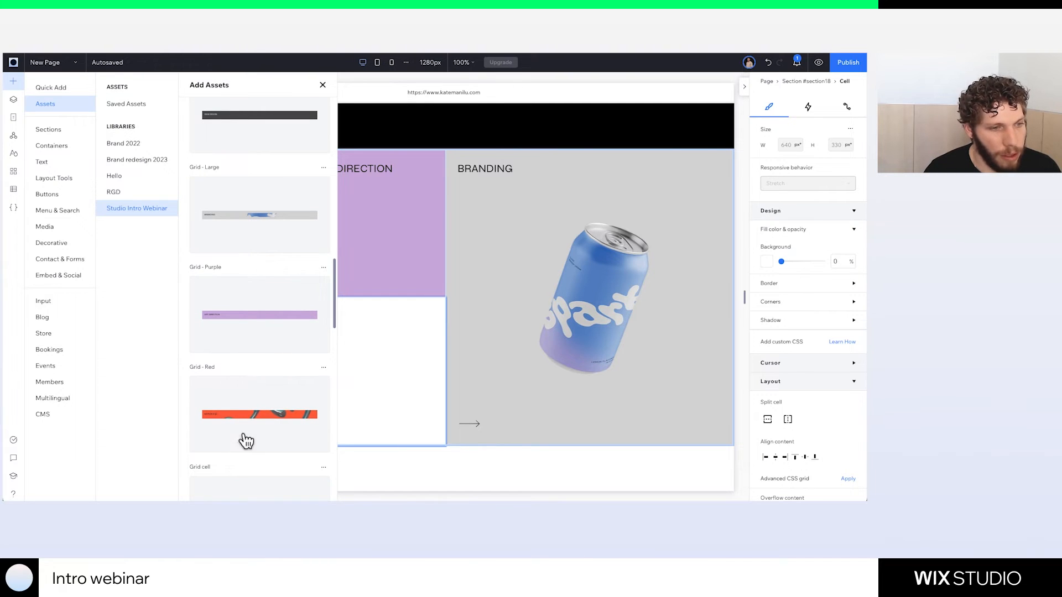
pyautogui.moveTo(235, 423); pyautogui.dragTo(321, 376)
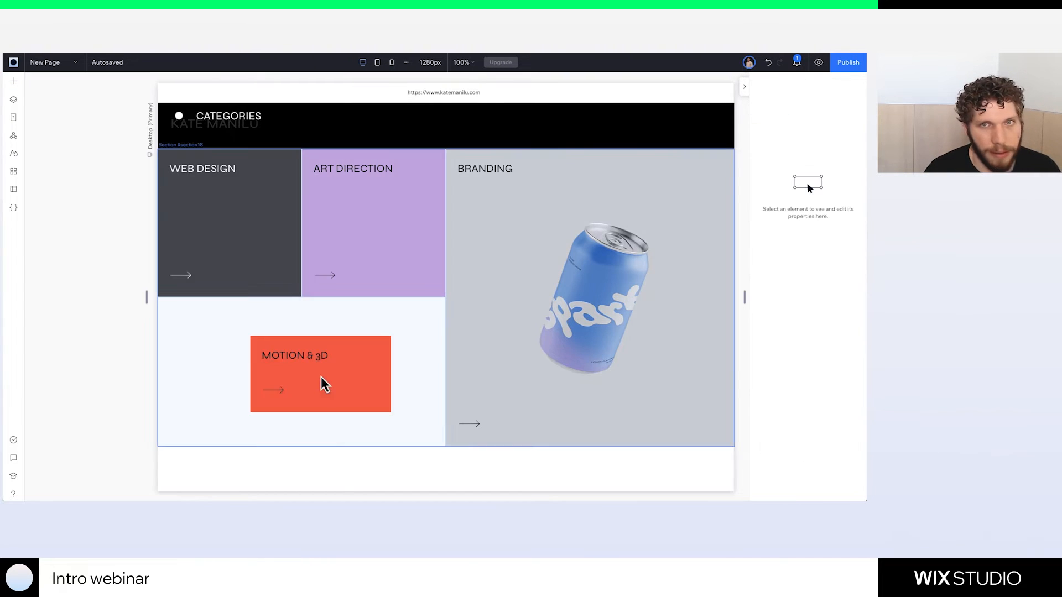
pyautogui.click(380, 347)
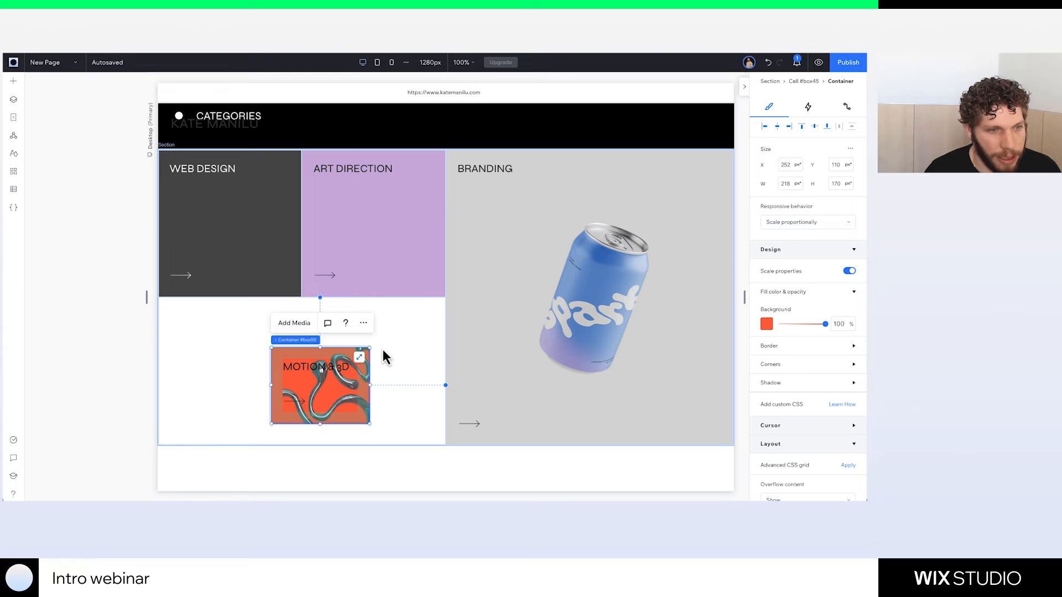
pyautogui.click(359, 358)
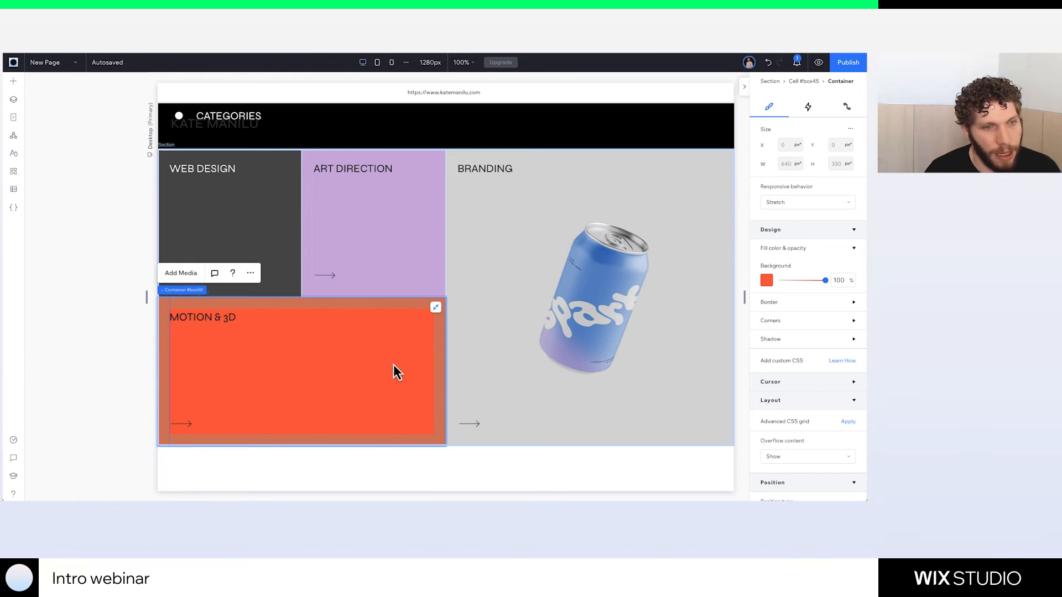
# Try a 5% right margin on the stretched Motion & 3D container, and undo it
pyautogui.click(536, 278)
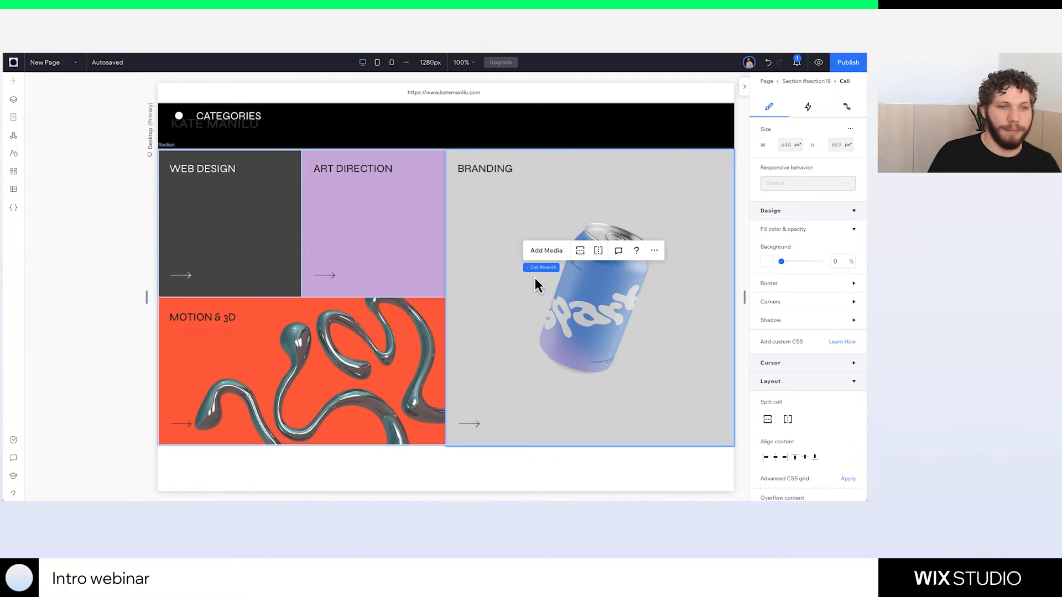
pyautogui.click(346, 360)
pyautogui.click(381, 338)
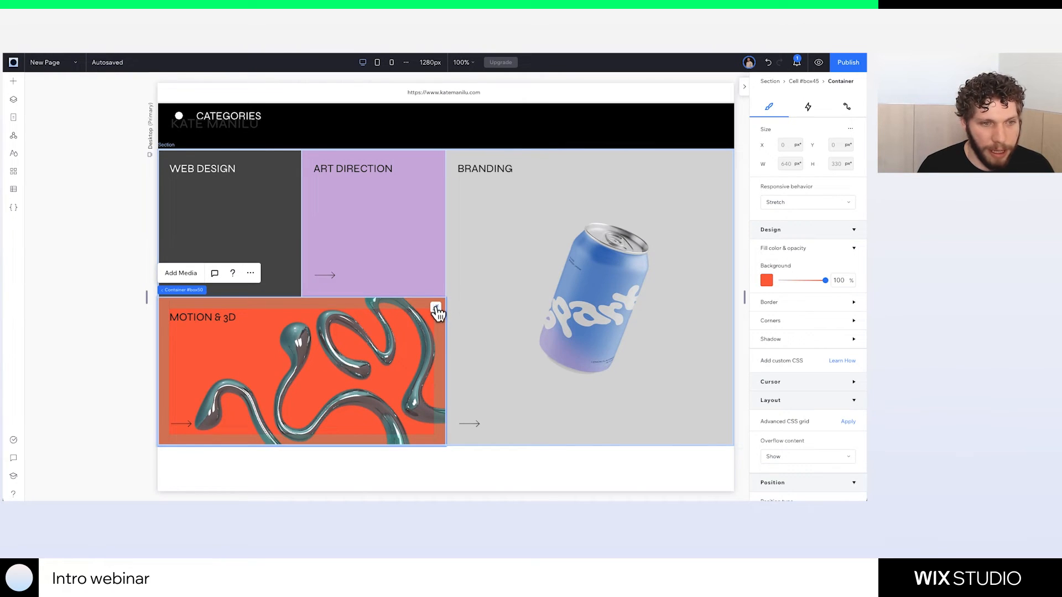
pyautogui.click(434, 306)
pyautogui.click(393, 330)
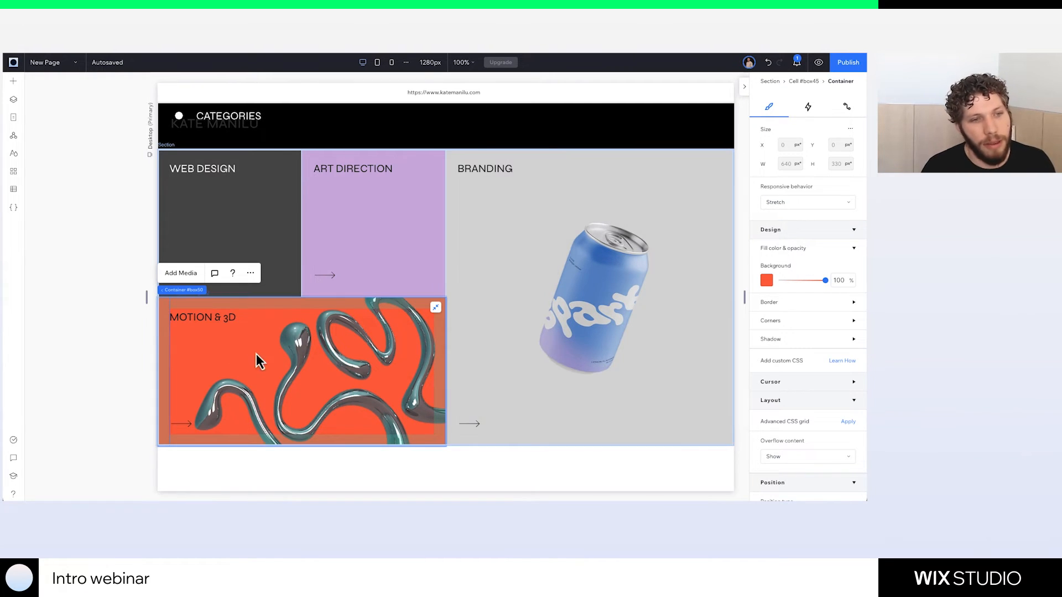
pyautogui.scroll(-2, 845, 426)
pyautogui.scroll(-2, 846, 426)
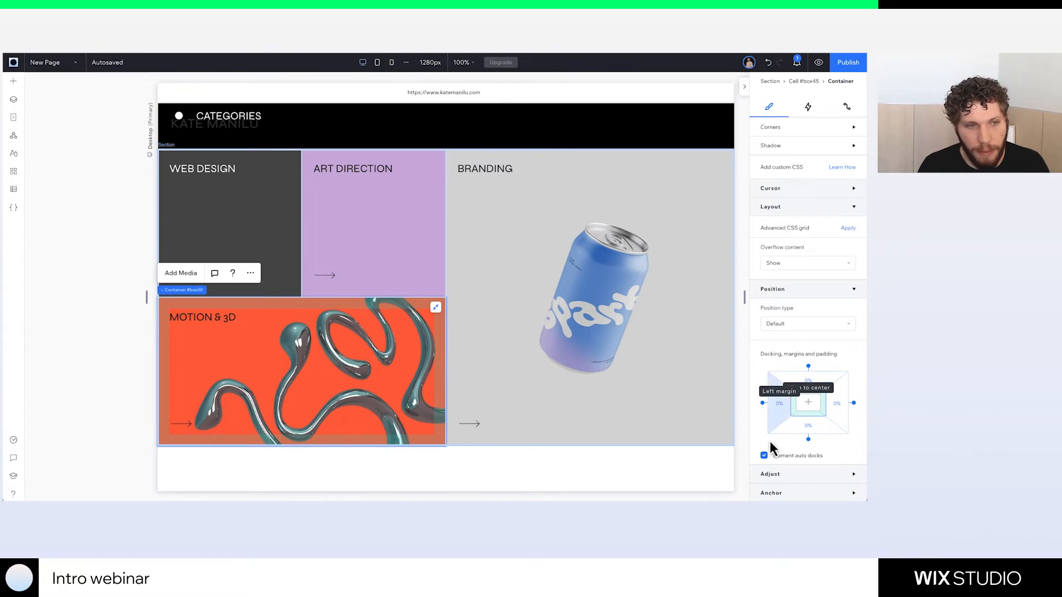
pyautogui.click(836, 405)
pyautogui.write('5')
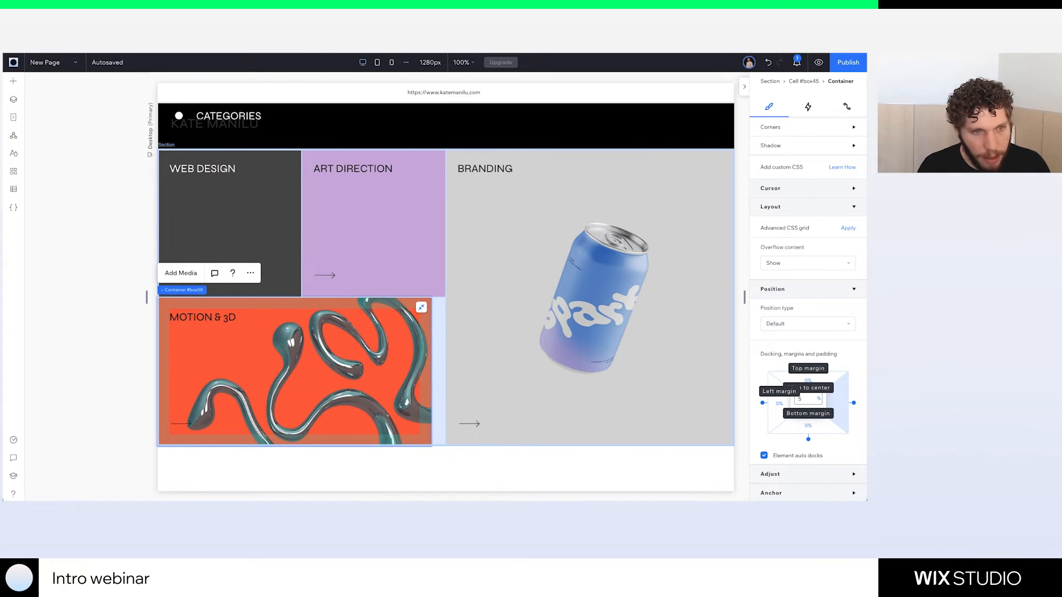
pyautogui.hotkey('ctrl', 'z')
pyautogui.click(682, 308)
# Check how the Categories grid looks at the tablet breakpoint
pyautogui.scroll(3, 683, 307)
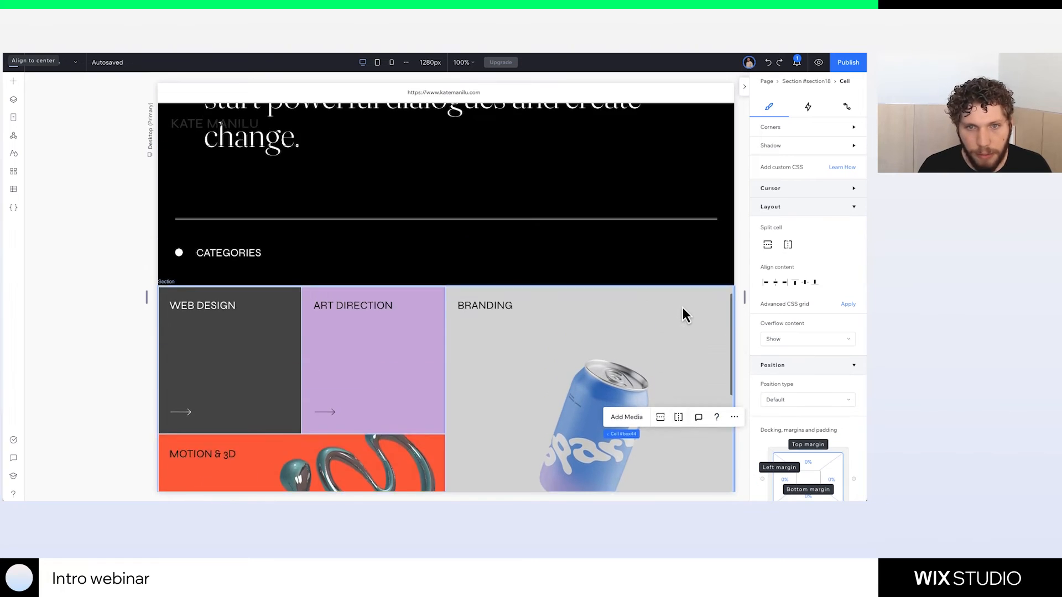
pyautogui.scroll(1, 682, 308)
pyautogui.scroll(-2, 615, 360)
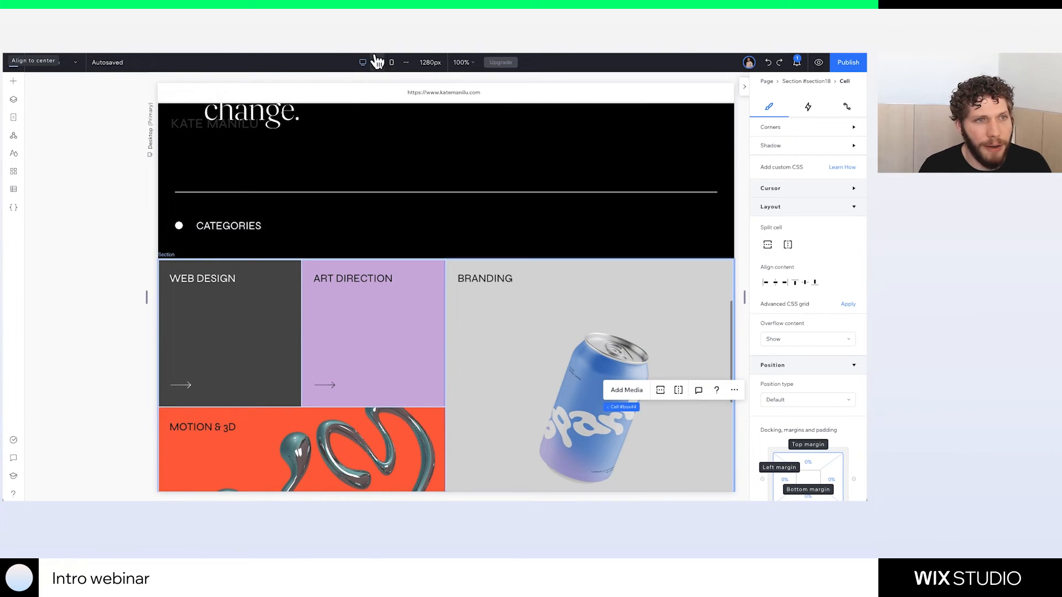
pyautogui.click(377, 62)
pyautogui.scroll(3, 393, 165)
pyautogui.scroll(2, 394, 180)
# At the mobile breakpoint, change the Categories grid section's layout from Collage to Cards
pyautogui.click(391, 62)
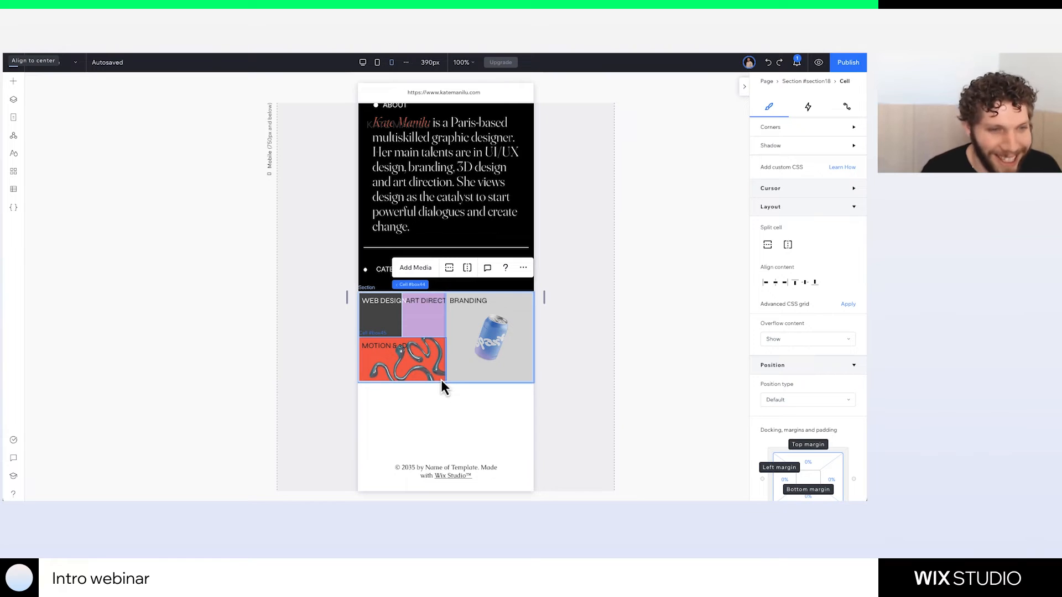
pyautogui.click(429, 330)
pyautogui.click(467, 328)
pyautogui.click(380, 310)
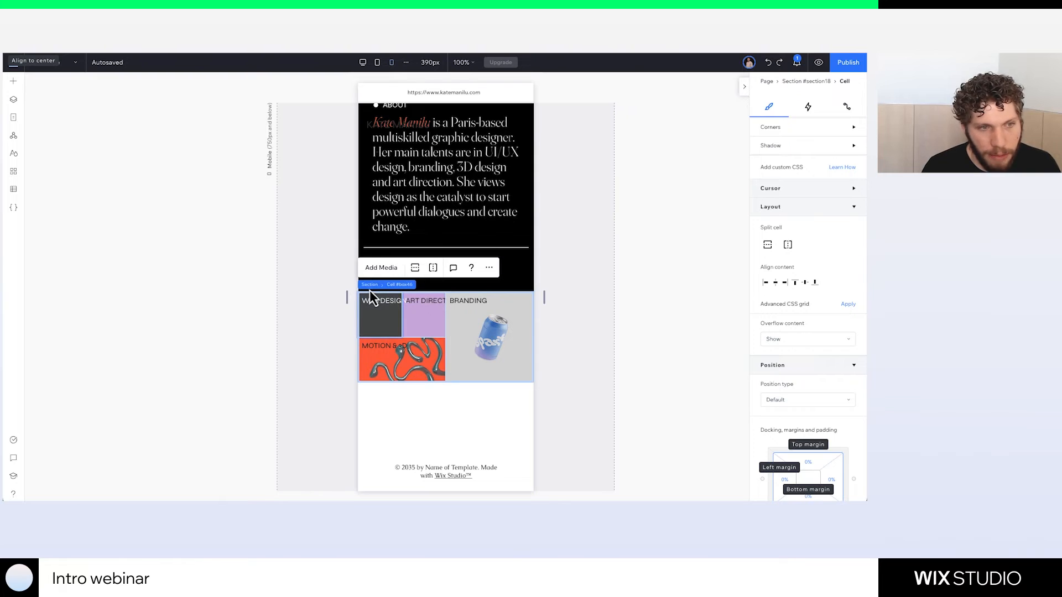
pyautogui.click(375, 286)
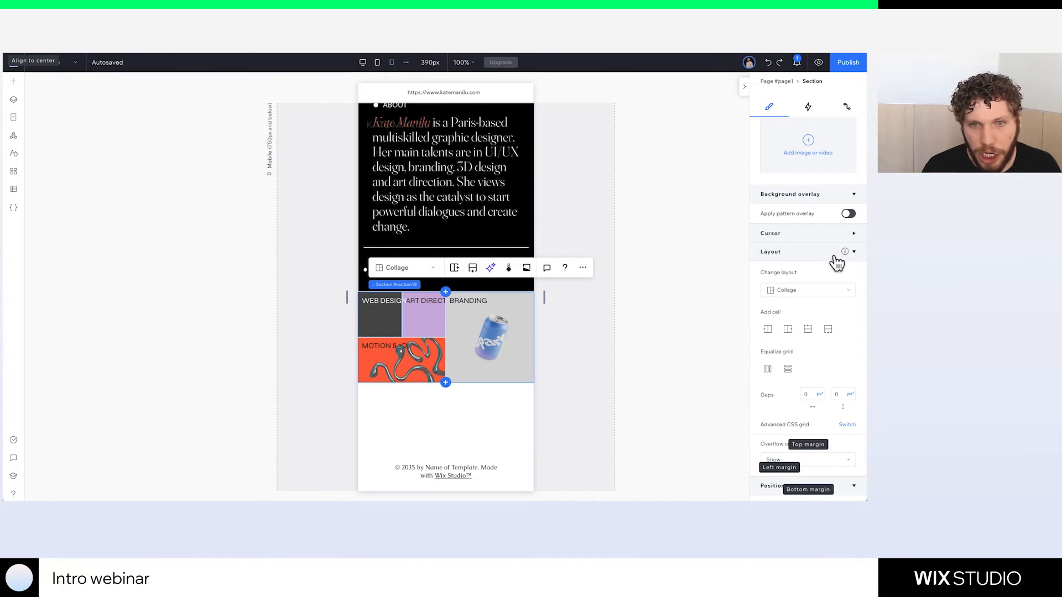
pyautogui.click(795, 293)
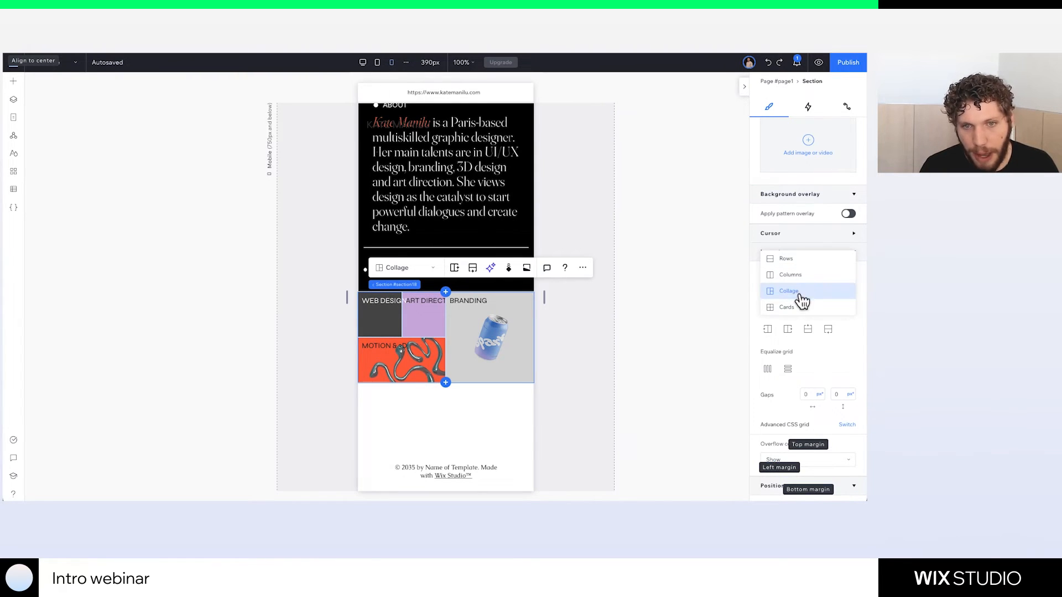
pyautogui.click(796, 314)
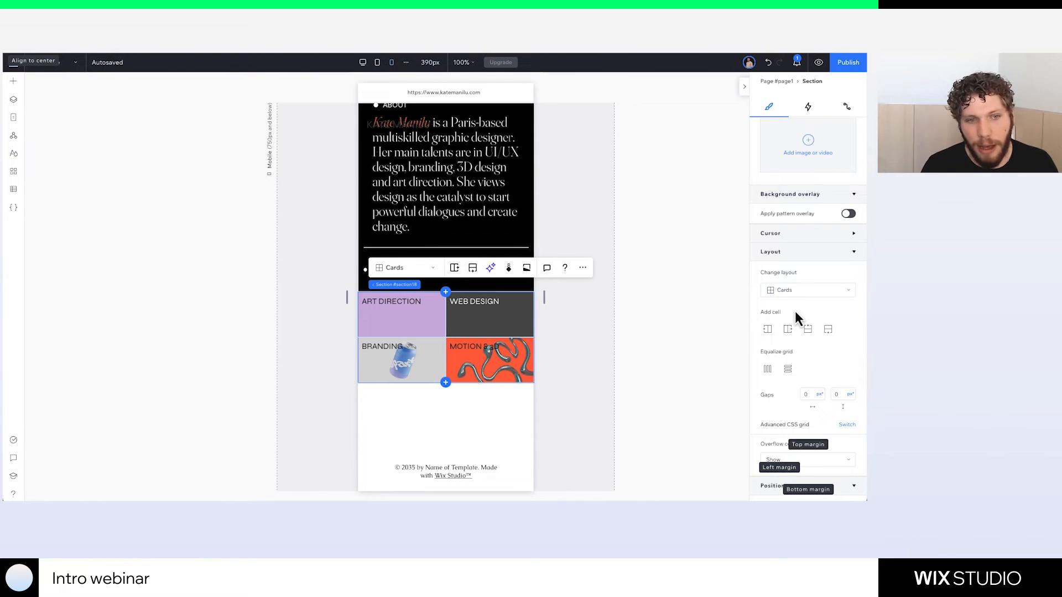
# Generate a responsive mobile design for the Categories grid section with AI and apply it
pyautogui.click(491, 269)
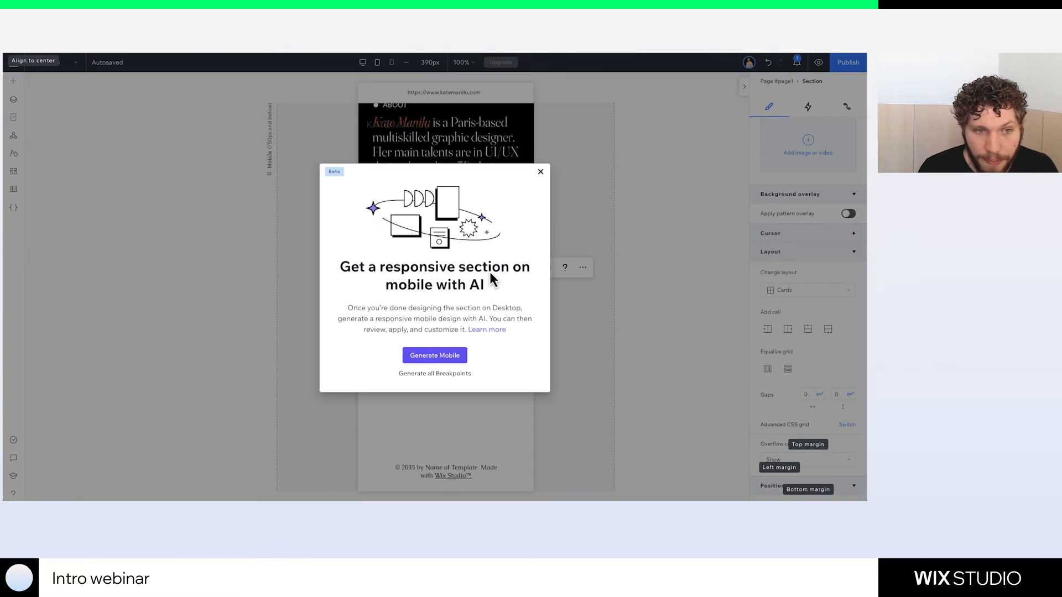
pyautogui.click(437, 356)
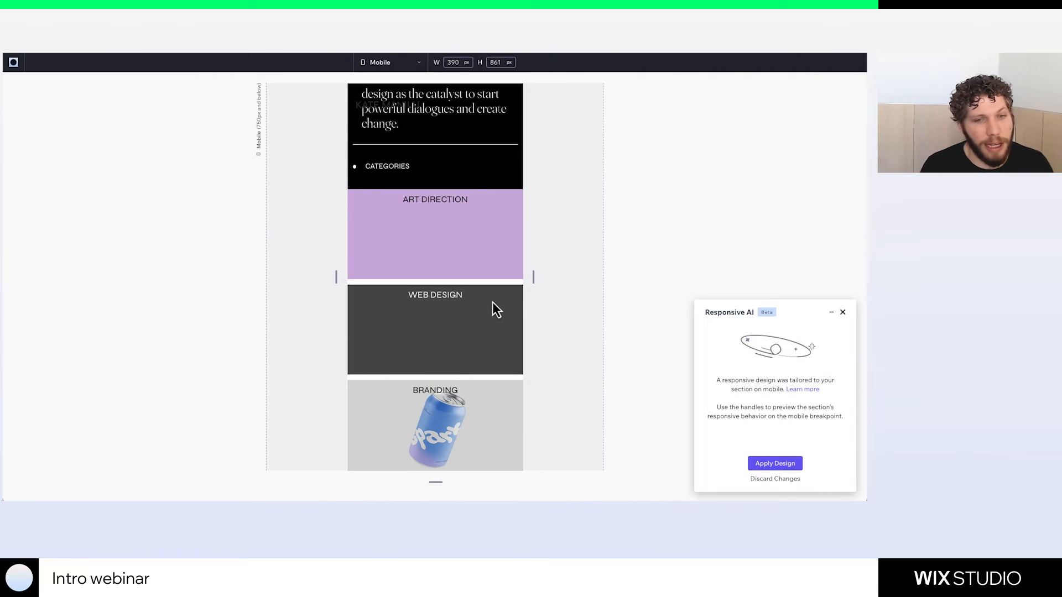
pyautogui.click(842, 312)
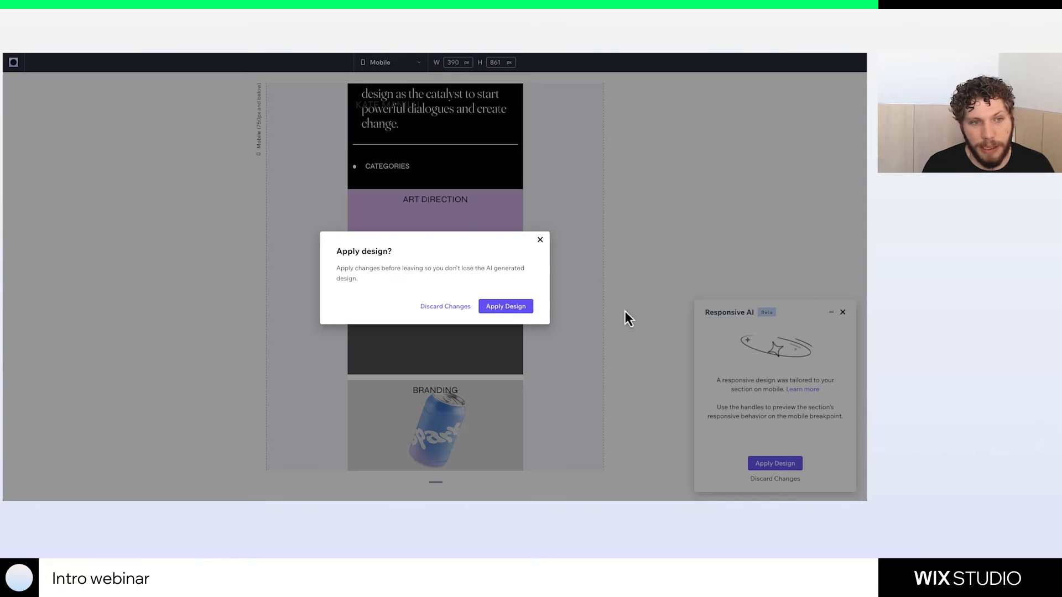
pyautogui.click(518, 308)
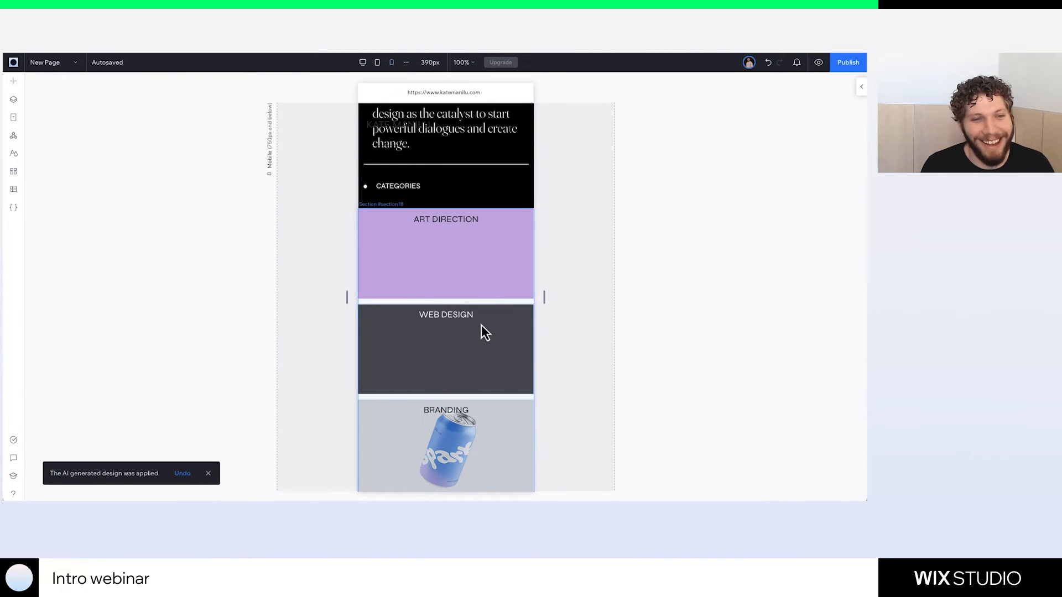
pyautogui.scroll(-5, 484, 300)
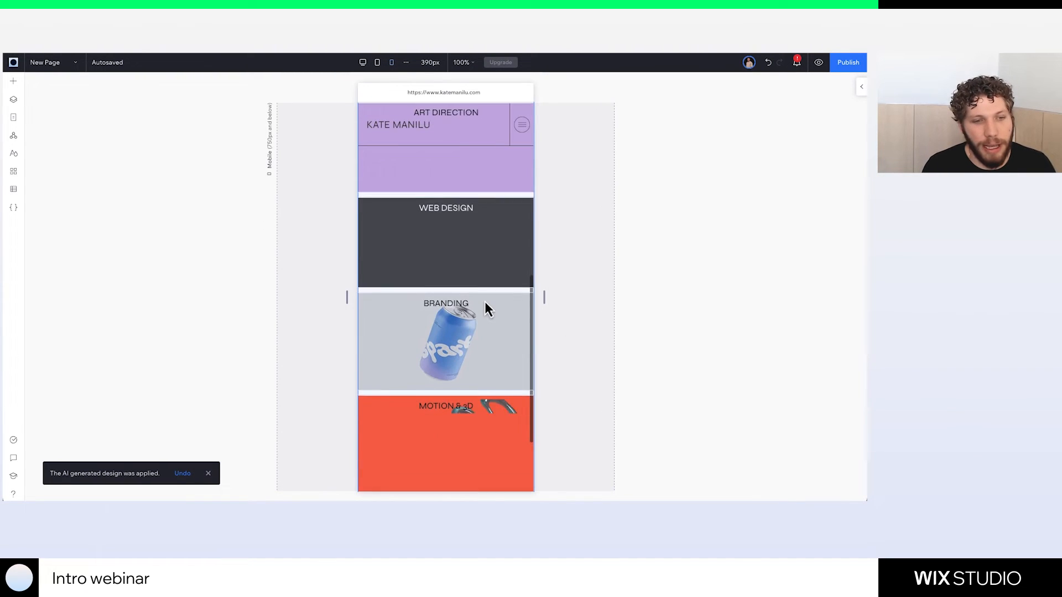
pyautogui.scroll(6, 472, 231)
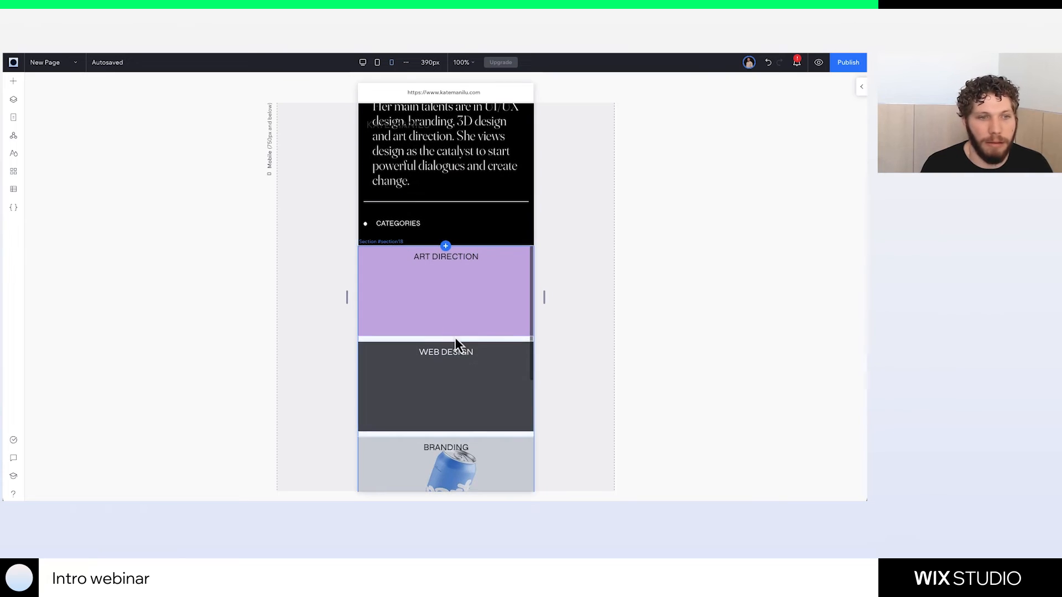
# Set the vertical gap between the section's mobile rows to 0
pyautogui.click(455, 342)
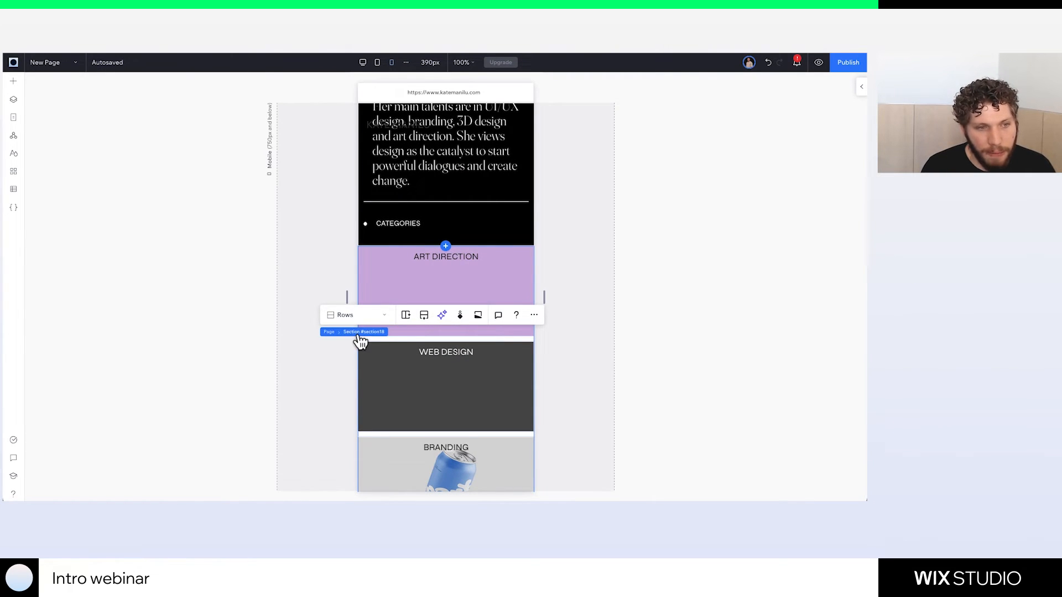
pyautogui.click(861, 87)
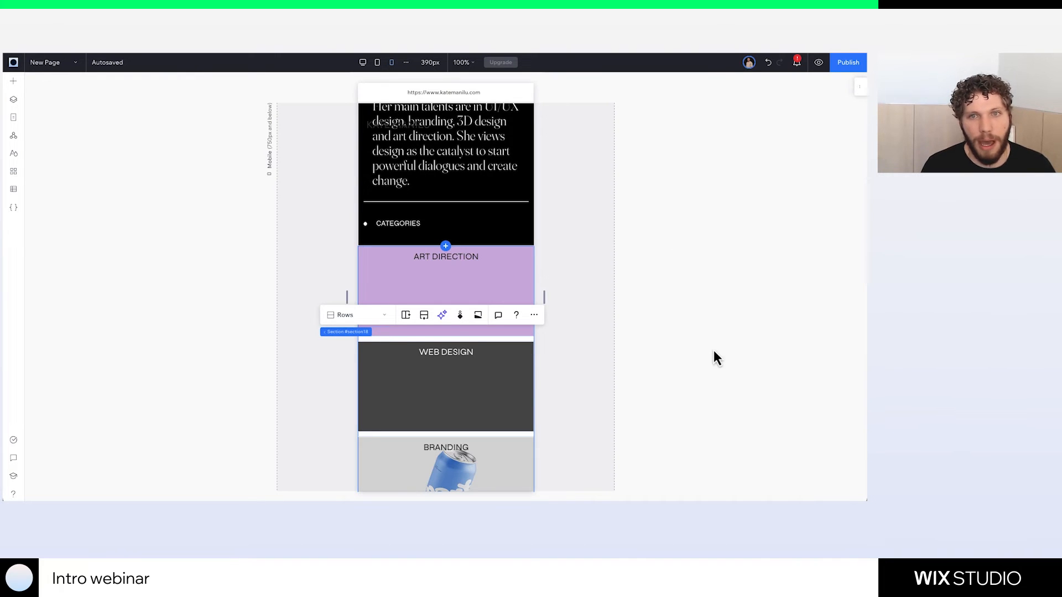
pyautogui.scroll(-3, 761, 376)
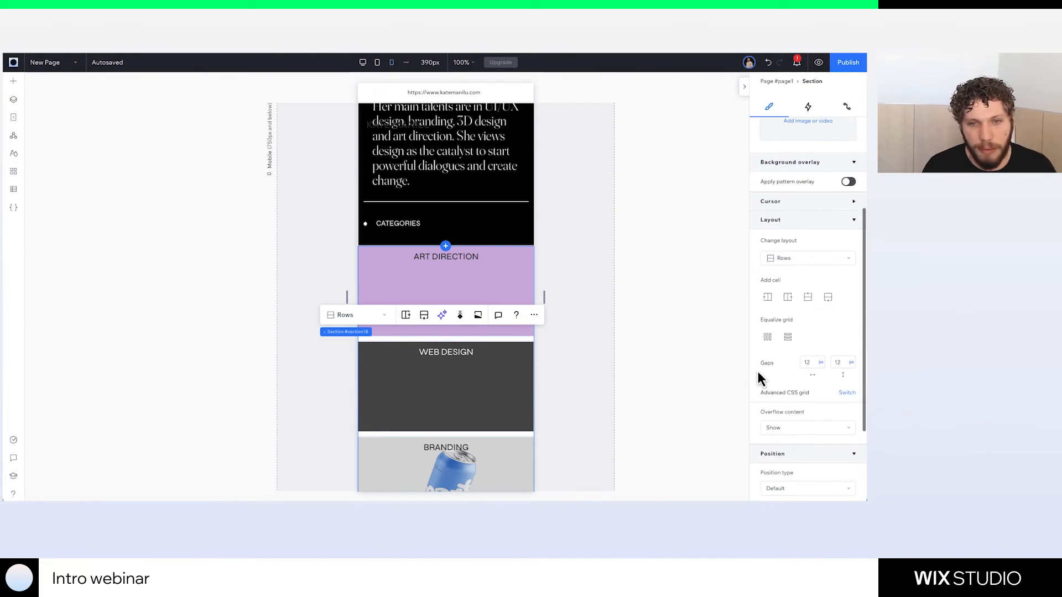
pyautogui.click(840, 363)
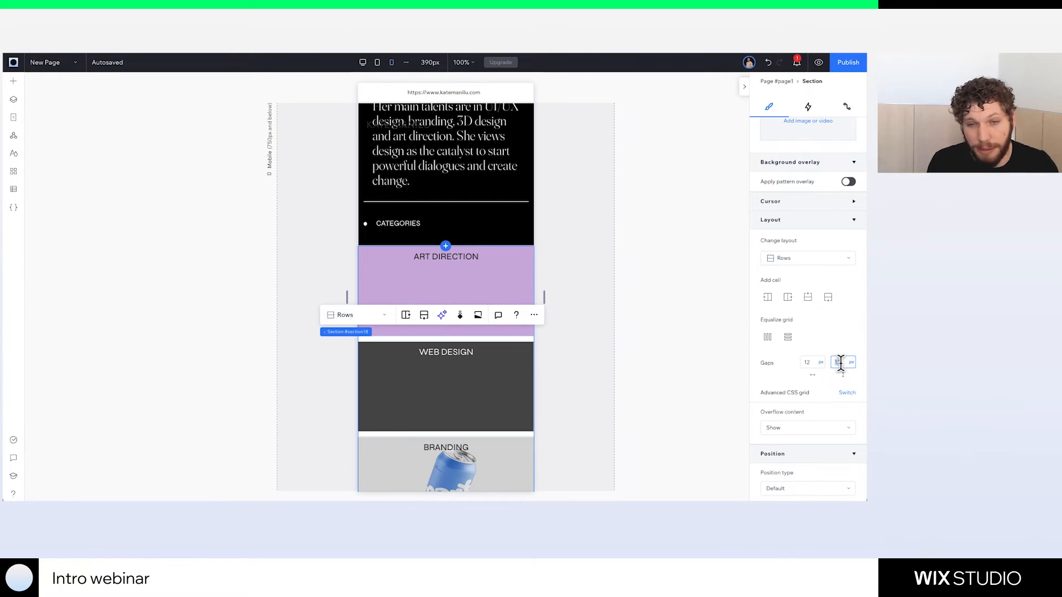
pyautogui.write('0')
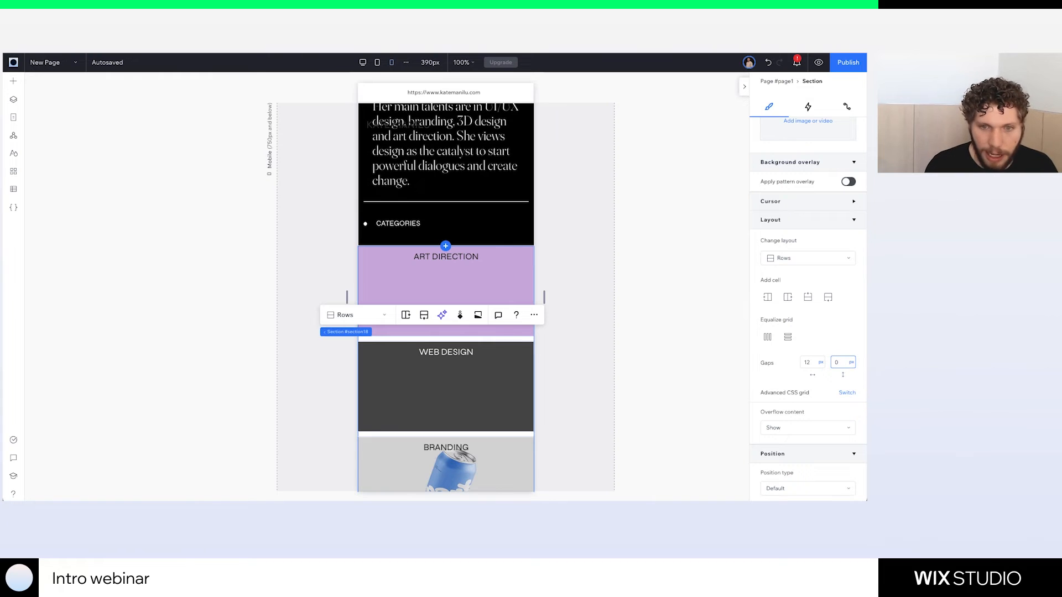
pyautogui.click(583, 308)
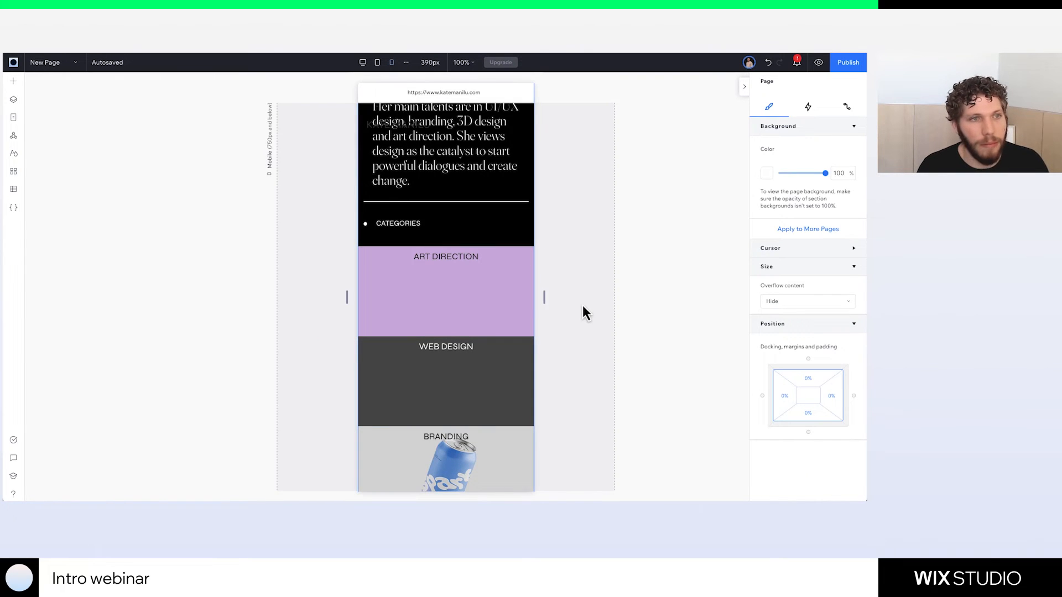
# Return to the desktop breakpoint and convert the Categories grid section to an advanced CSS grid
pyautogui.click(363, 62)
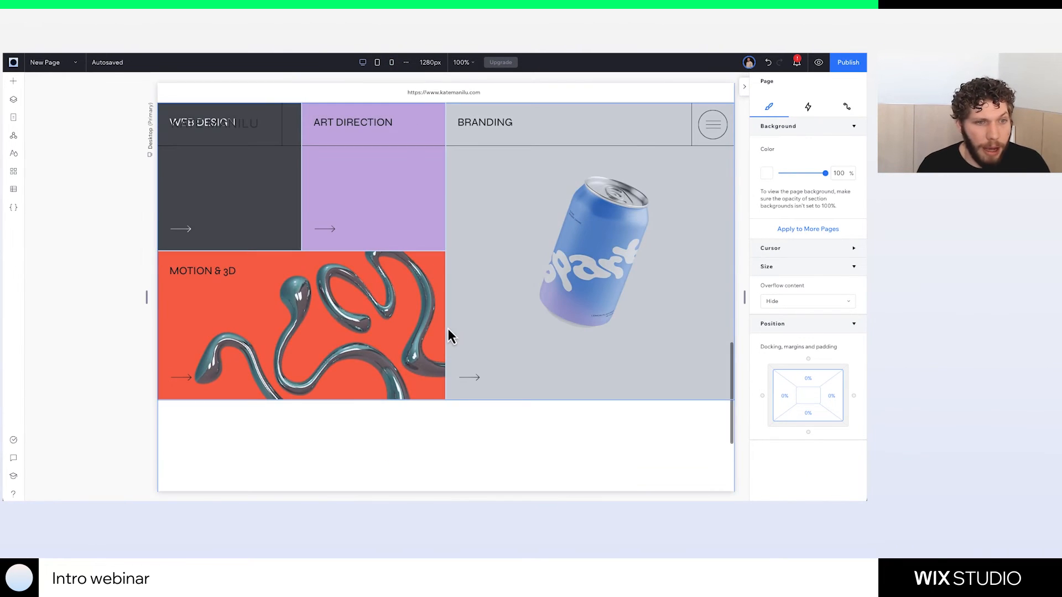
pyautogui.click(437, 300)
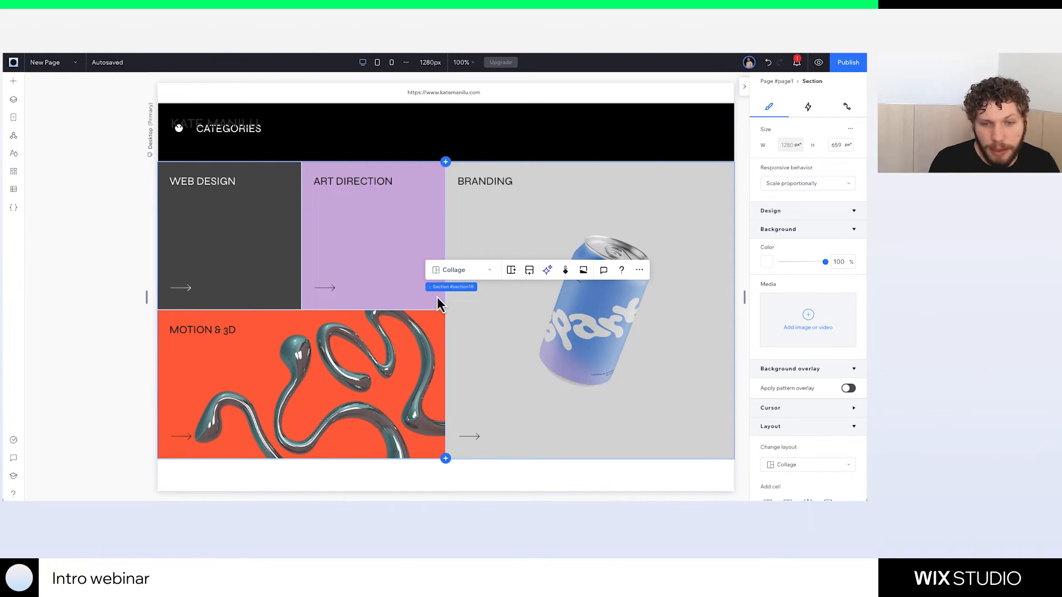
pyautogui.scroll(-3, 795, 351)
pyautogui.scroll(-3, 795, 350)
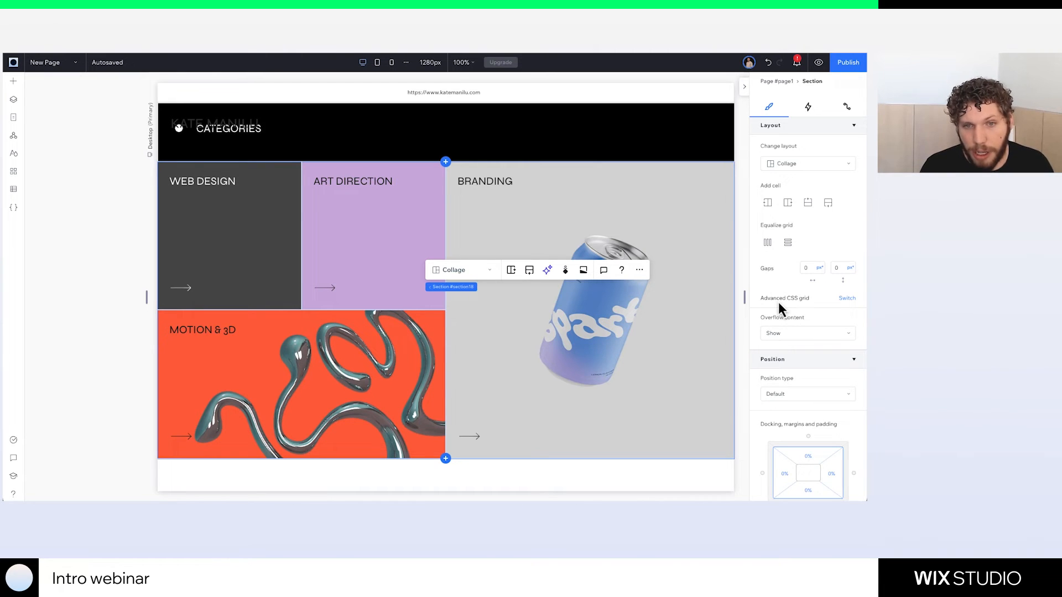
pyautogui.click(849, 302)
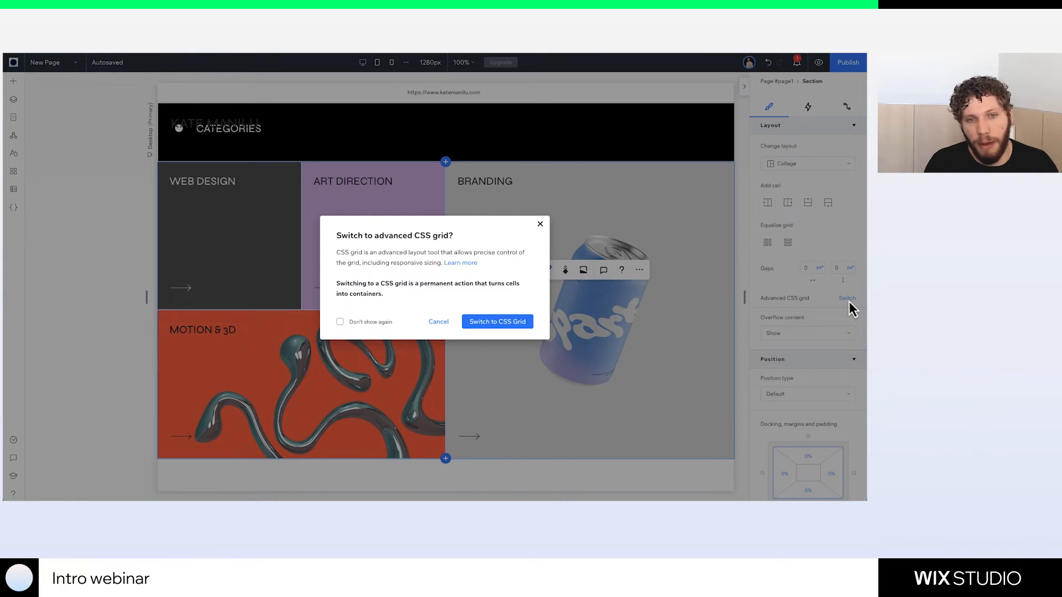
pyautogui.click(493, 325)
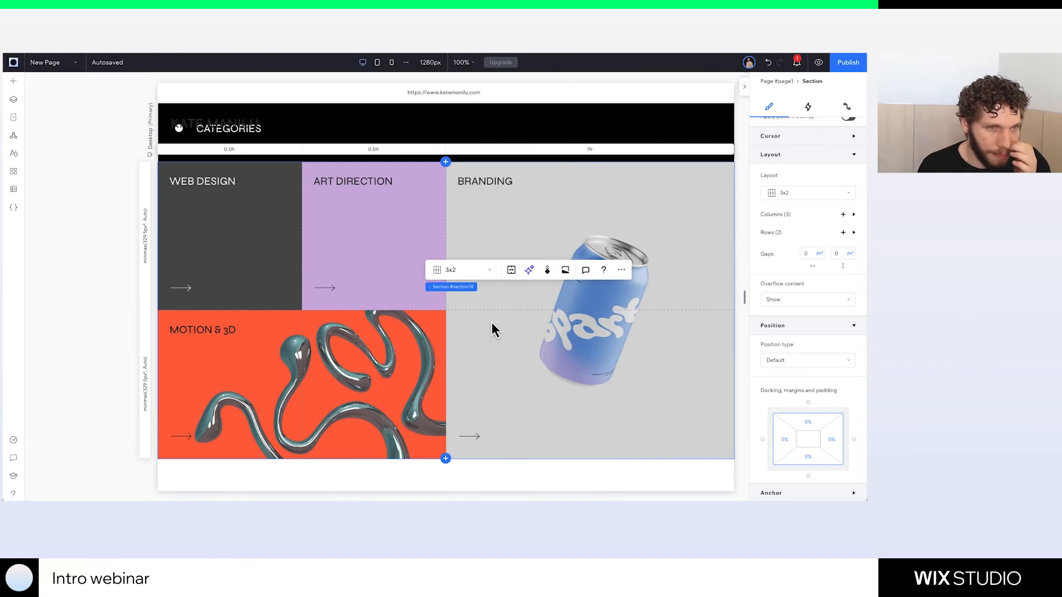
# Review the size unit options available for the grid's first column
pyautogui.click(229, 150)
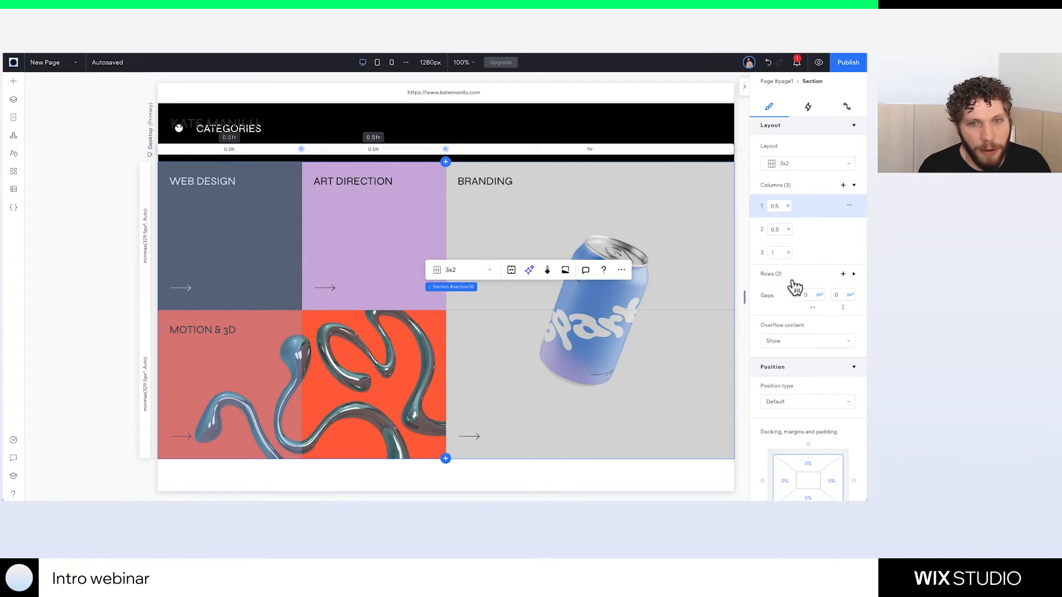
pyautogui.click(786, 206)
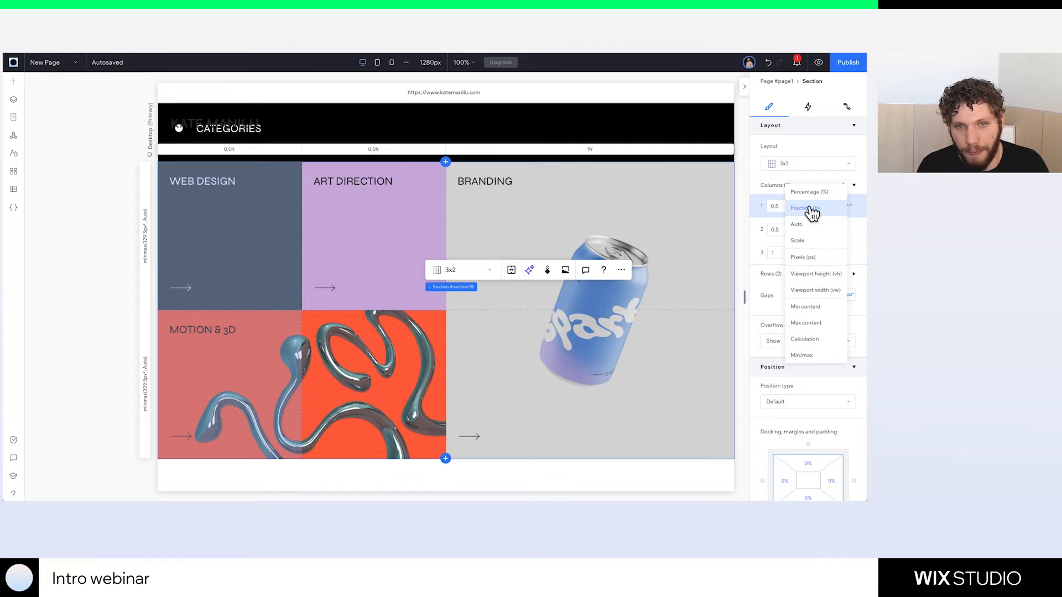
pyautogui.click(754, 212)
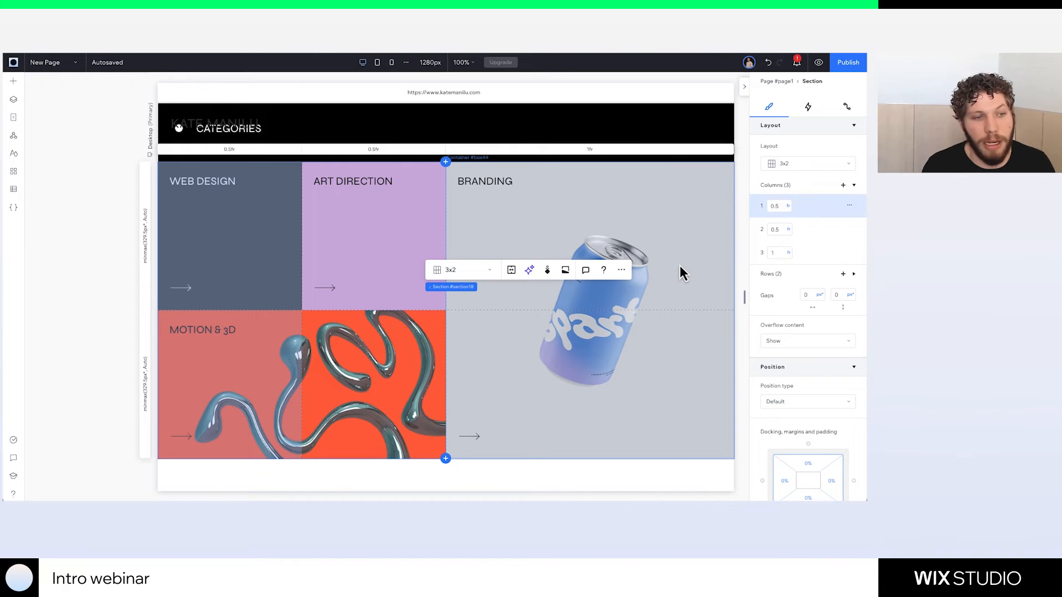
# Make the blank section below the Categories grid taller by extending its lower edge
pyautogui.scroll(-5, 589, 413)
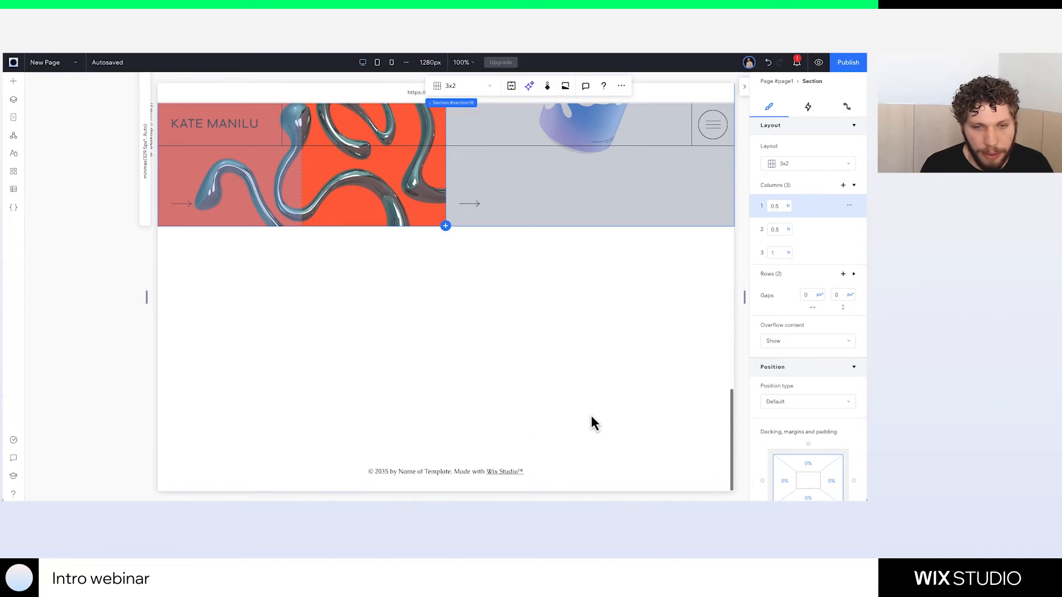
pyautogui.click(423, 446)
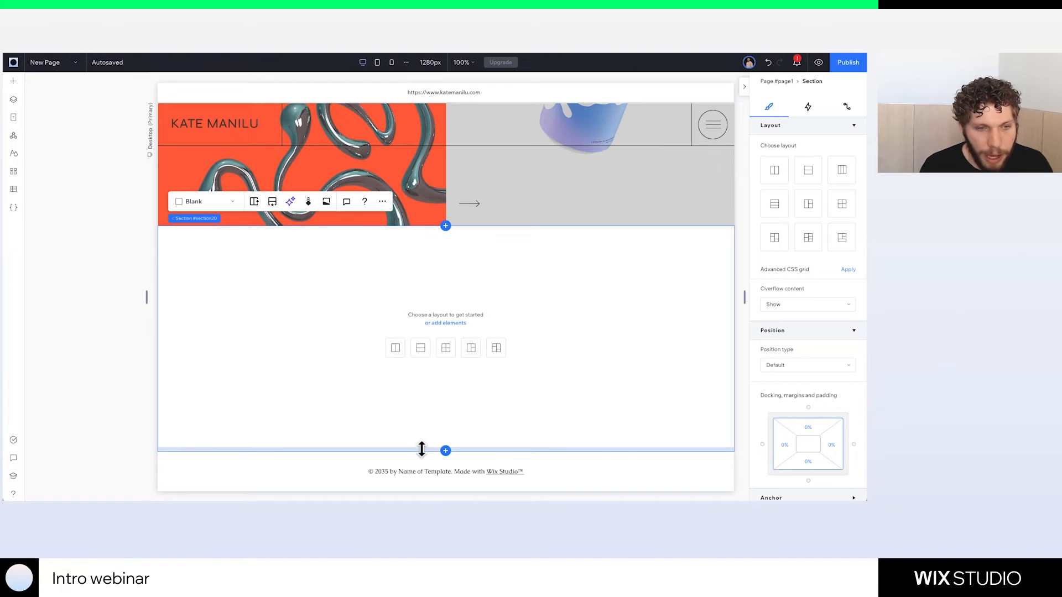
pyautogui.moveTo(424, 448); pyautogui.dragTo(422, 493)
# Insert the Latest Designs title section from the Studio Intro Webinar library directly below the Categories grid
pyautogui.click(13, 81)
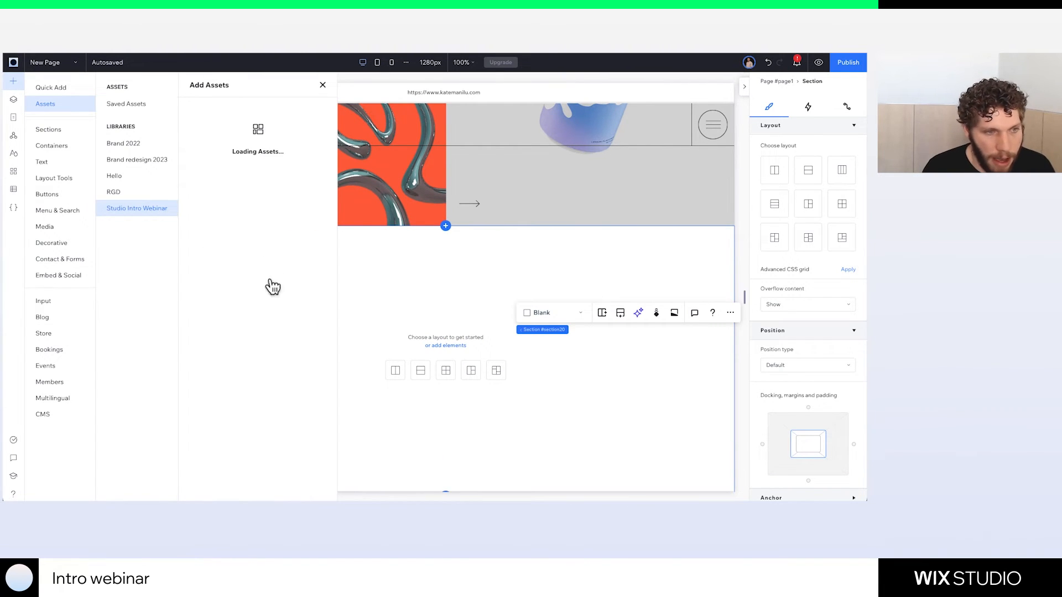
pyautogui.scroll(-4, 266, 282)
pyautogui.scroll(-1, 270, 281)
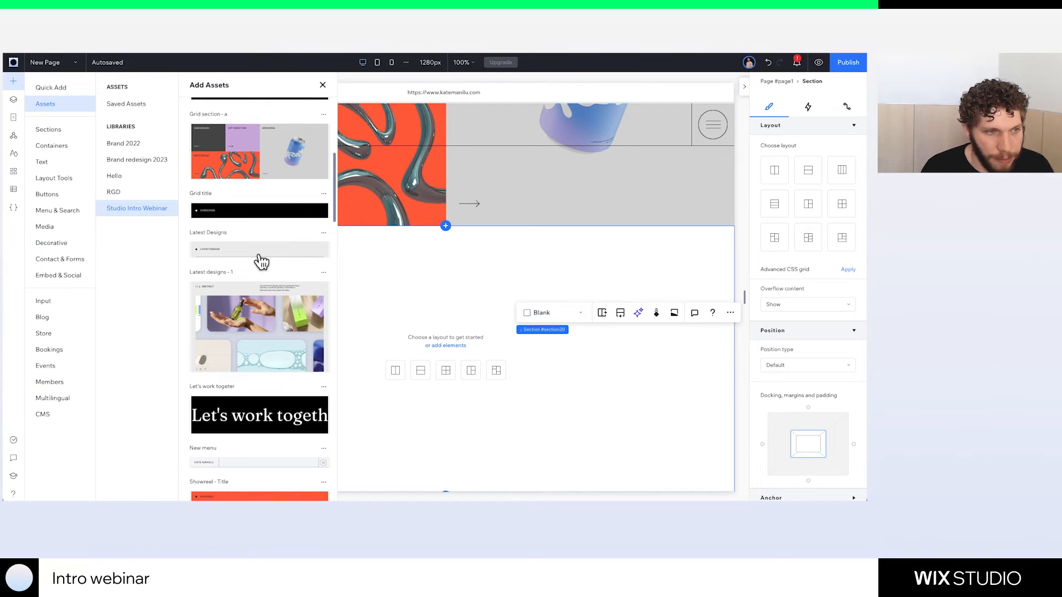
pyautogui.click(256, 261)
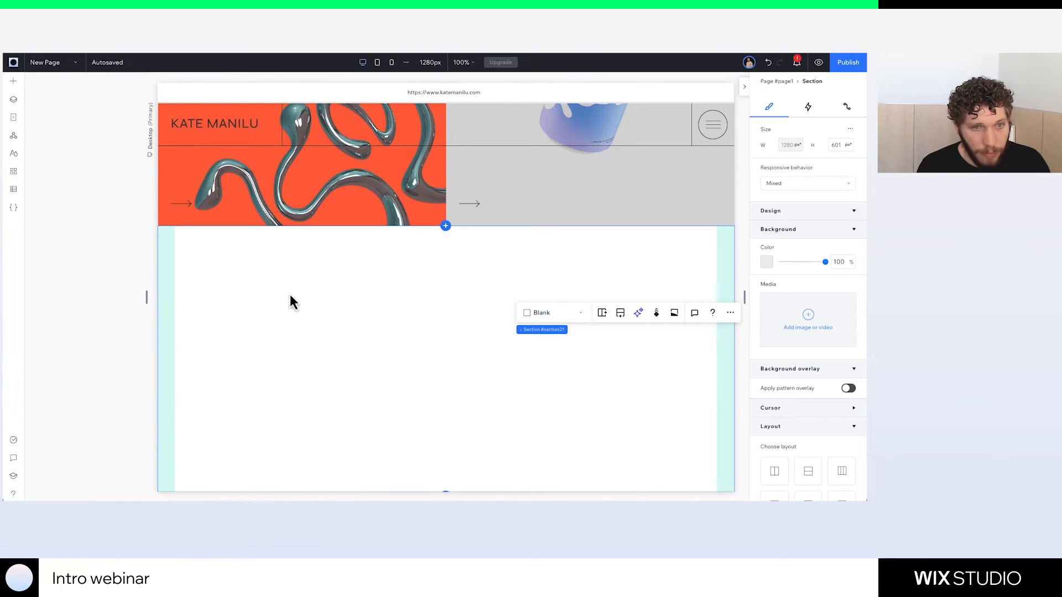
pyautogui.scroll(-3, 271, 352)
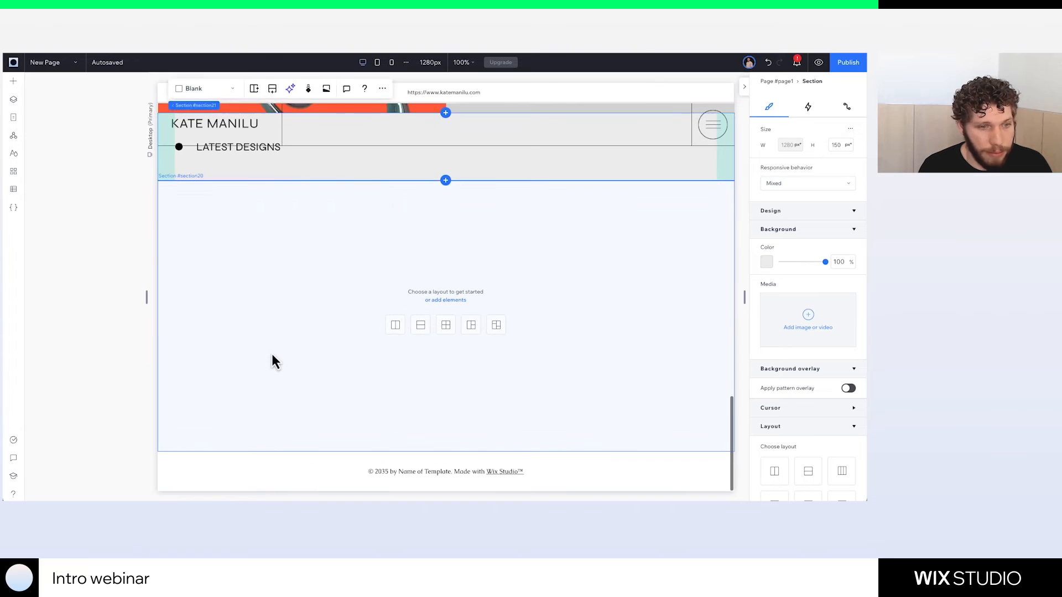
pyautogui.click(14, 84)
pyautogui.scroll(-7, 267, 317)
pyautogui.moveTo(268, 256); pyautogui.dragTo(265, 250)
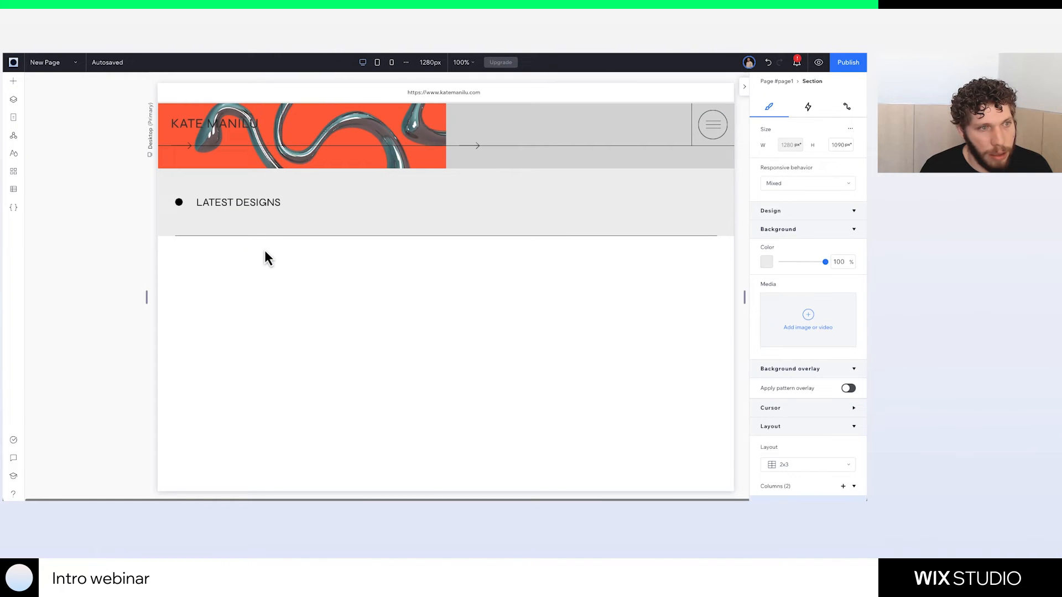
pyautogui.scroll(19, 265, 250)
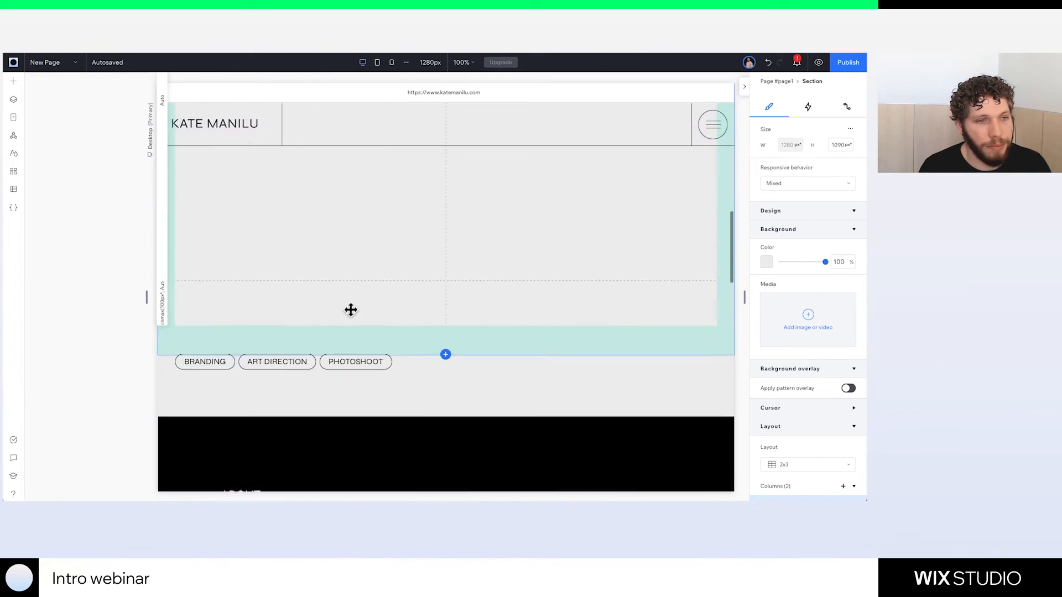
pyautogui.scroll(-8, 359, 320)
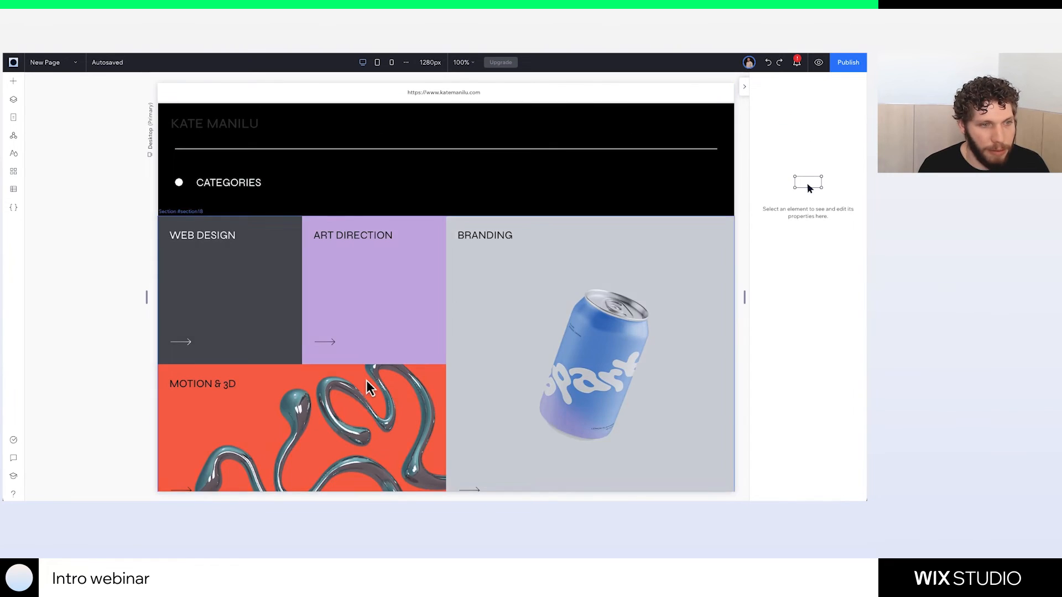
pyautogui.scroll(-8, 367, 382)
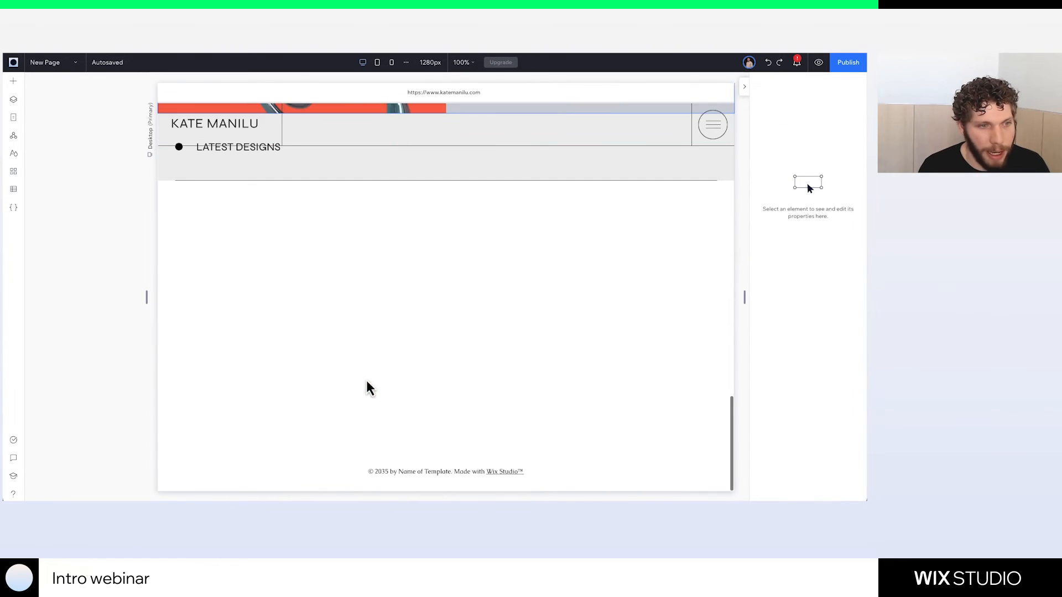
# Insert the Latest designs - 1 section from the Studio Intro Webinar library directly below the Latest Designs title
pyautogui.click(365, 303)
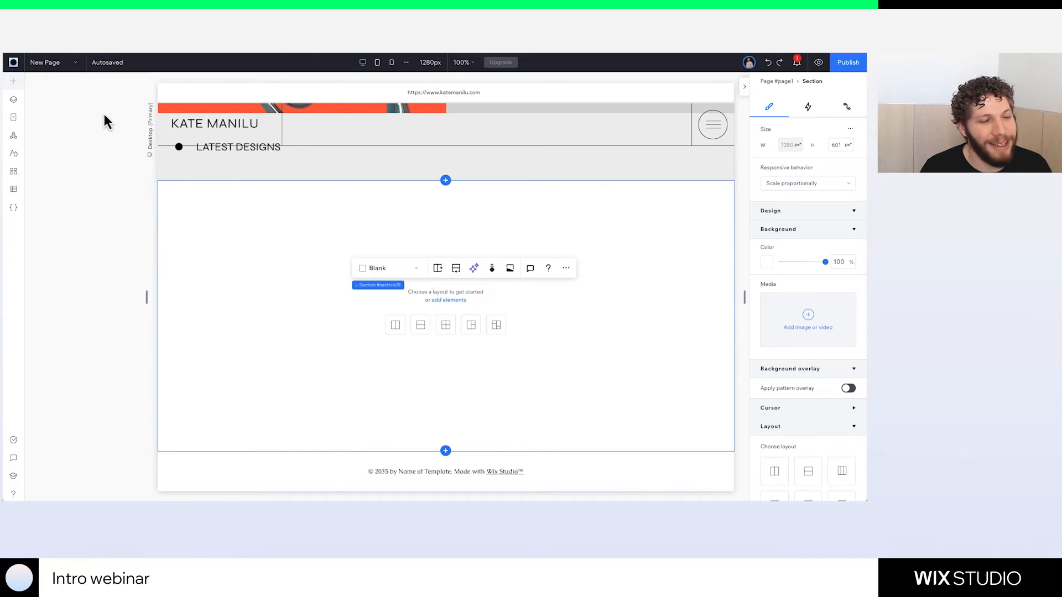
pyautogui.scroll(-15, 246, 316)
pyautogui.scroll(8, 299, 200)
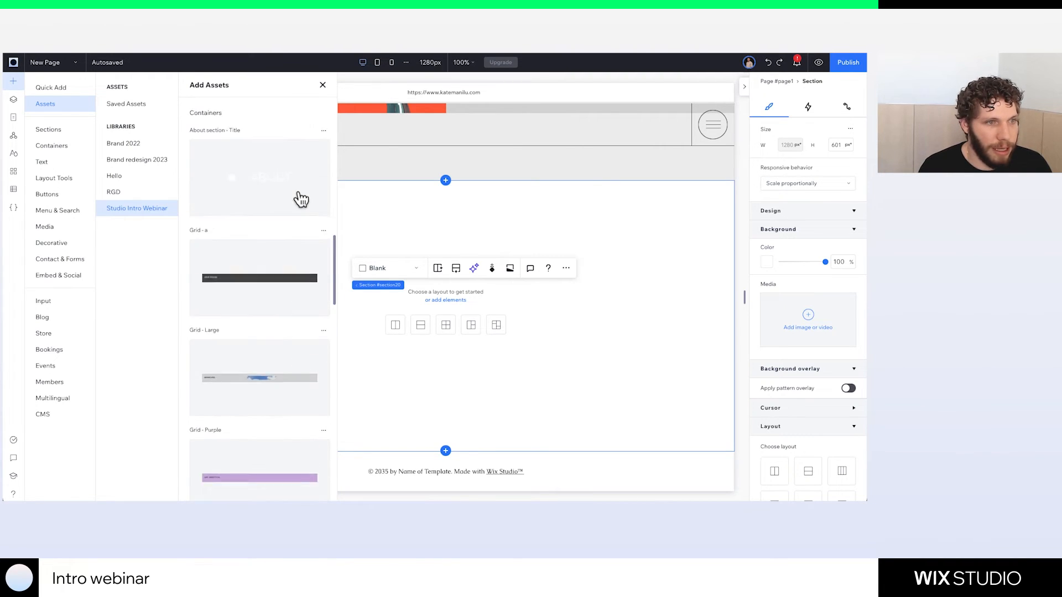
pyautogui.scroll(8, 299, 199)
pyautogui.moveTo(256, 284); pyautogui.dragTo(446, 254)
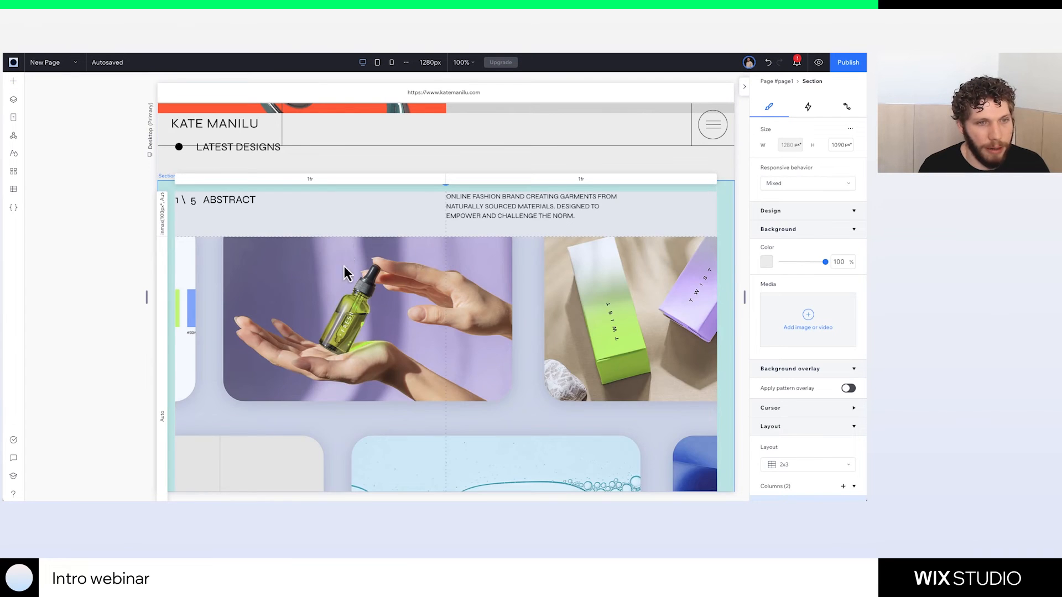
# Look over the newly inserted designs section, from the Latest Designs title down to the image collage
pyautogui.scroll(-2, 322, 325)
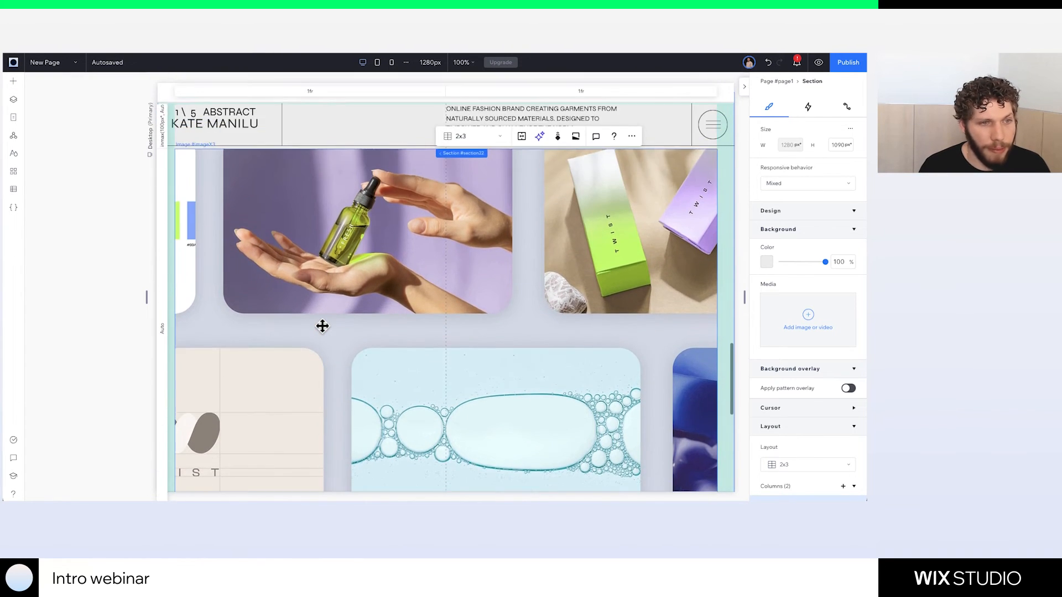
pyautogui.scroll(3, 323, 326)
pyautogui.scroll(-2, 322, 325)
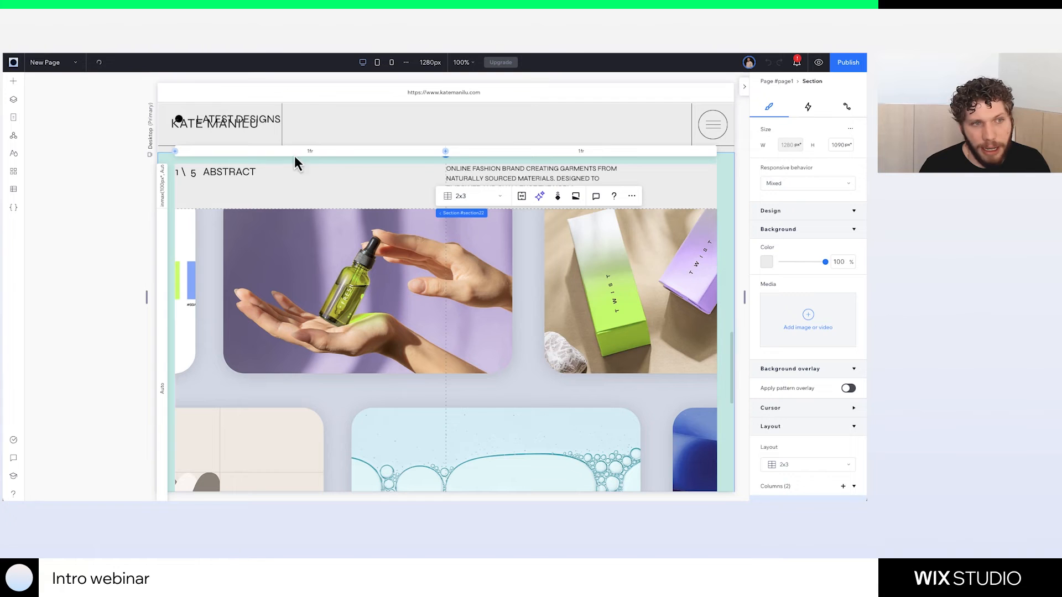
pyautogui.scroll(-1, 333, 207)
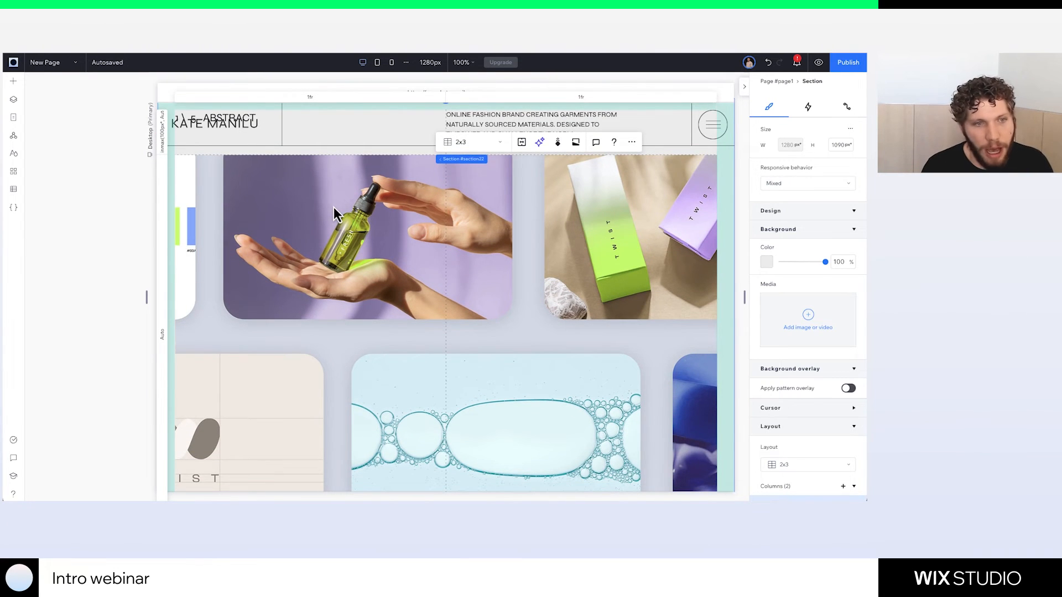
pyautogui.scroll(3, 387, 193)
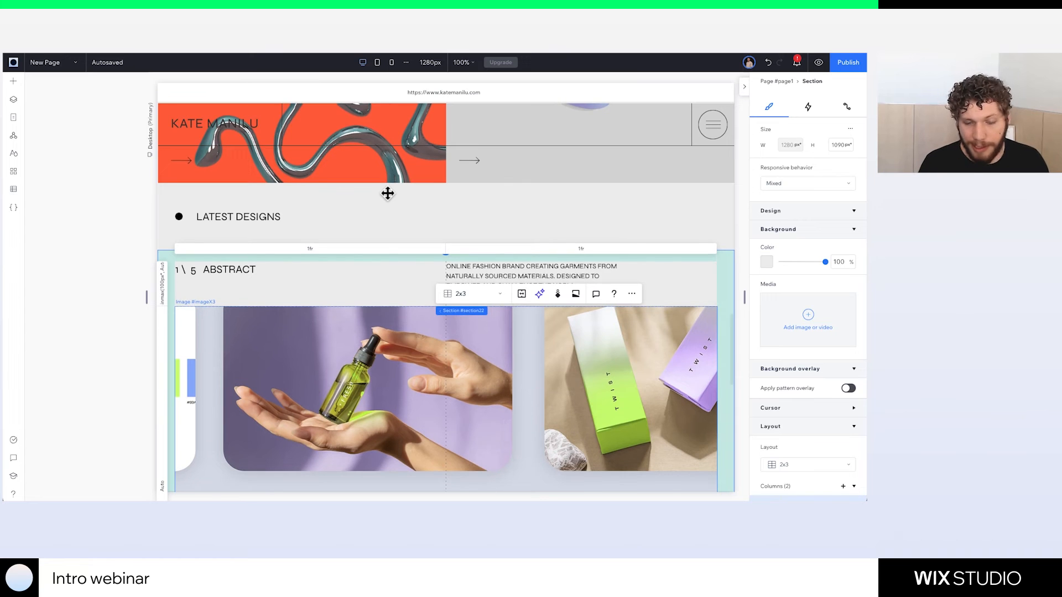
pyautogui.scroll(-3, 375, 306)
pyautogui.scroll(-2, 375, 306)
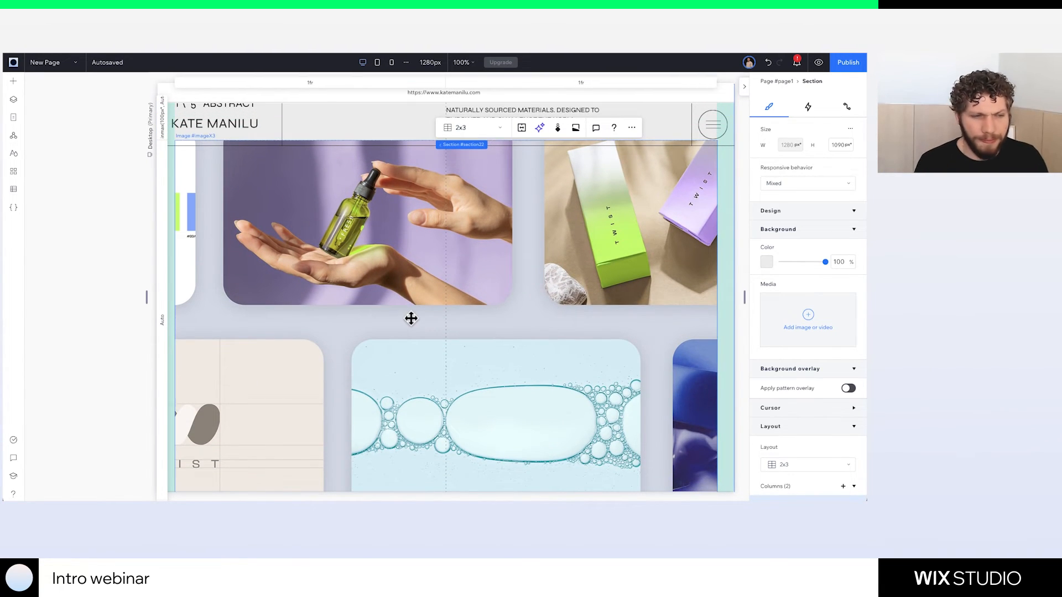
# Give the collage image in the Abstract section a Reveal entrance animation
pyautogui.click(403, 313)
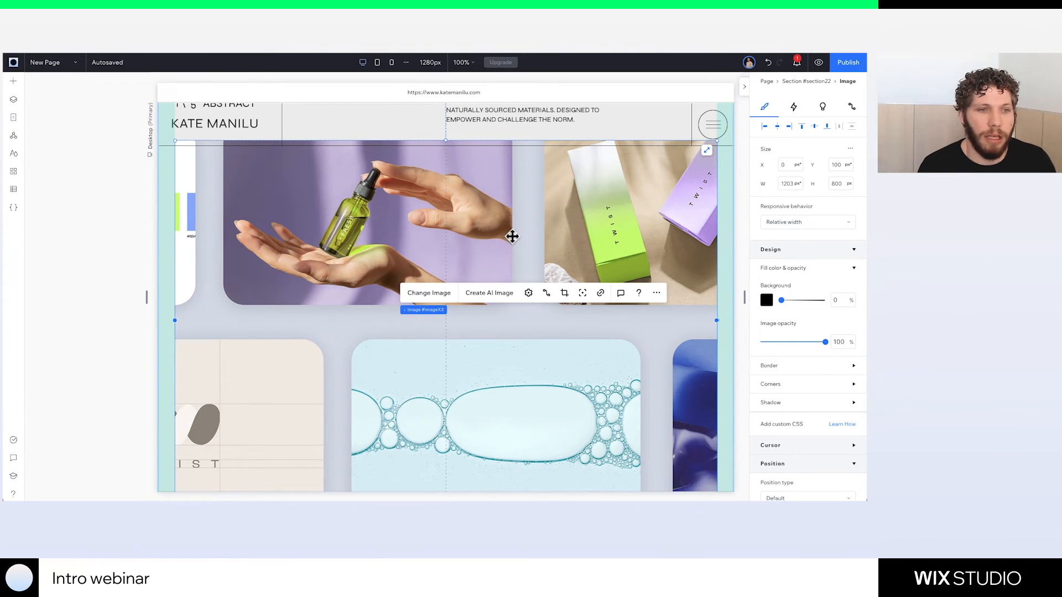
pyautogui.scroll(1, 512, 238)
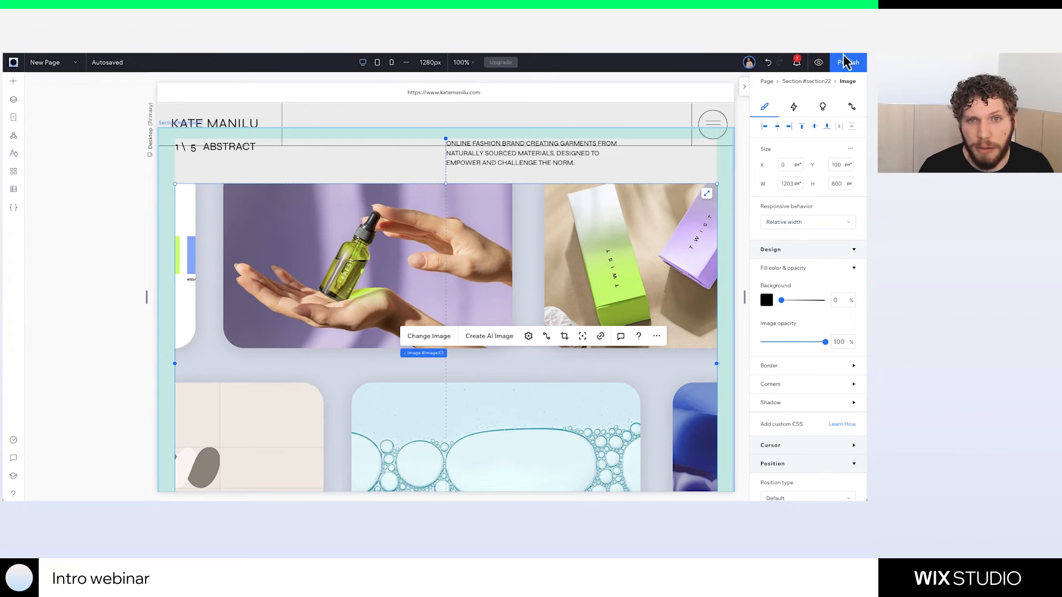
pyautogui.click(794, 108)
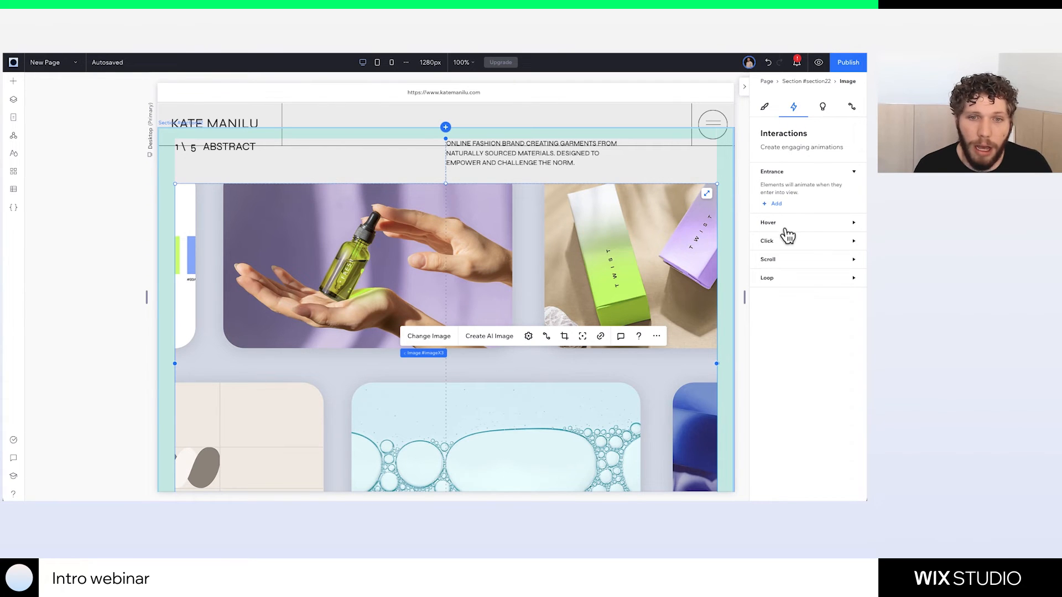
pyautogui.click(775, 204)
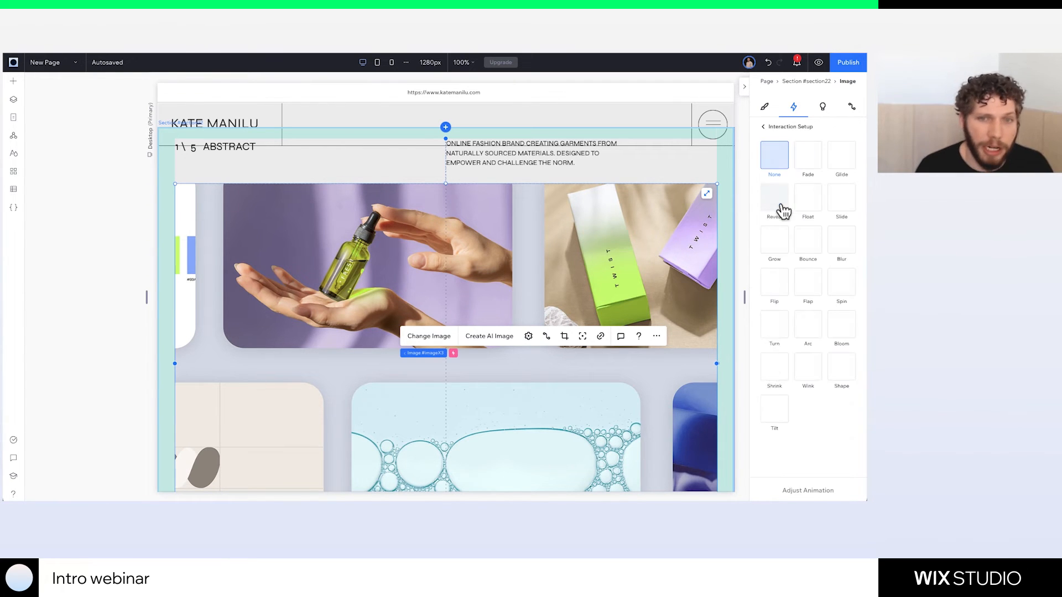
pyautogui.click(780, 205)
# Preview the site on desktop, check how the Abstract collage image animates on entering view, and return to editing
pyautogui.scroll(10, 638, 151)
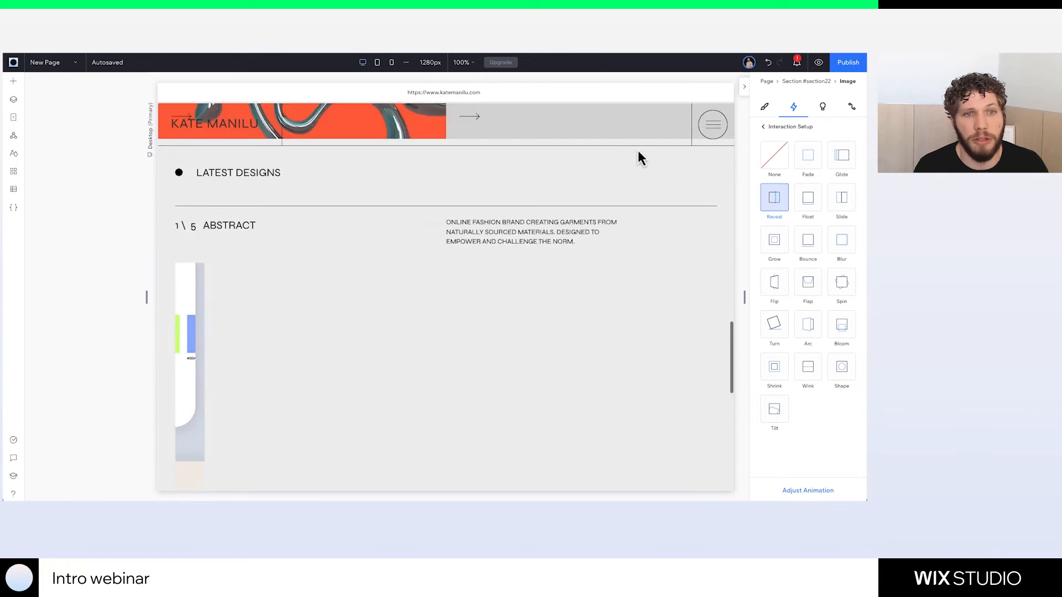
pyautogui.scroll(2, 625, 231)
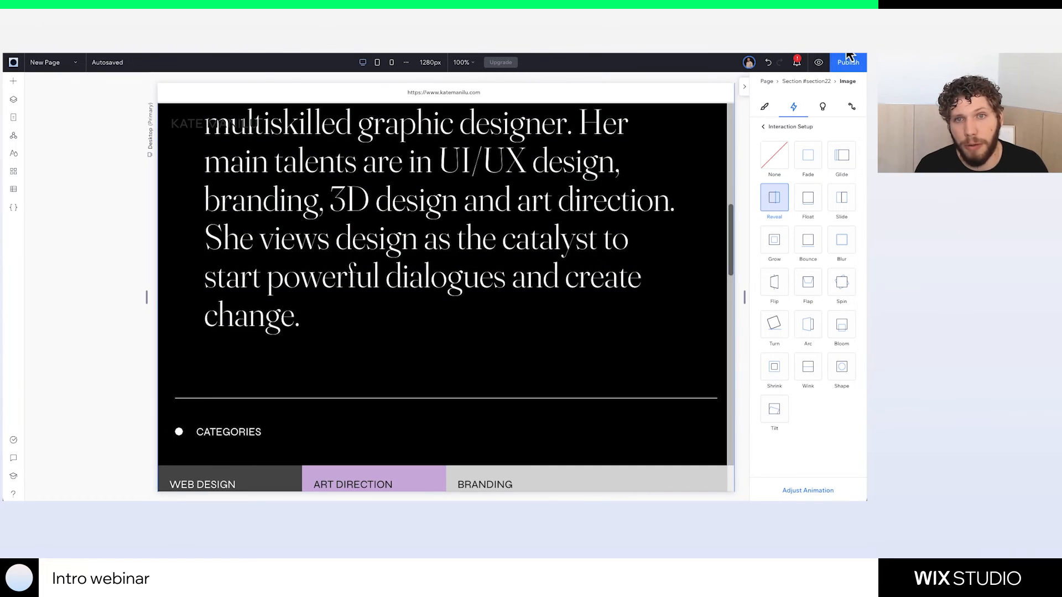
pyautogui.click(819, 68)
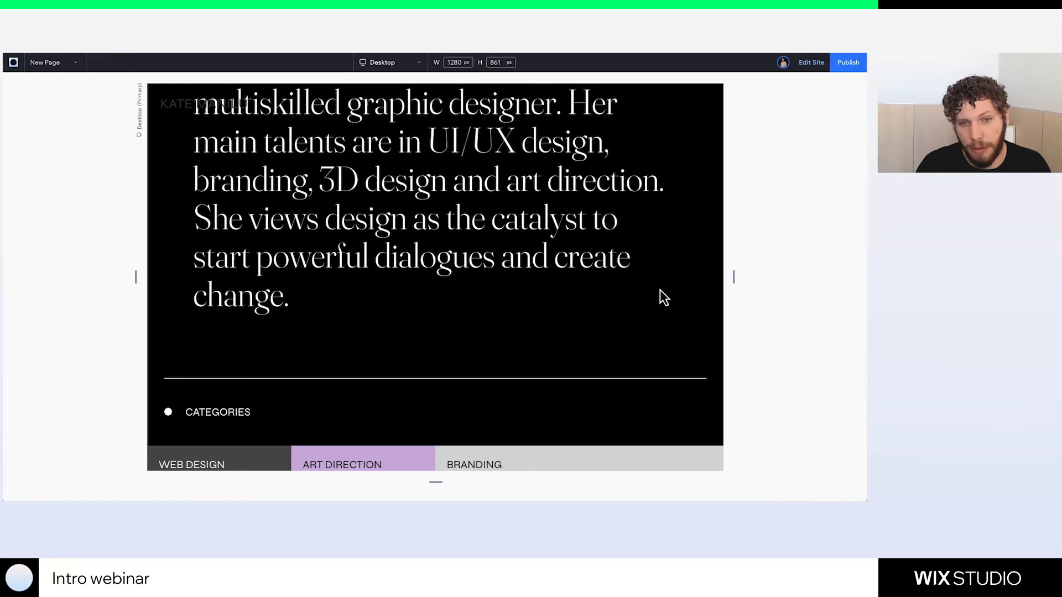
pyautogui.scroll(-1, 659, 290)
pyautogui.scroll(1, 659, 289)
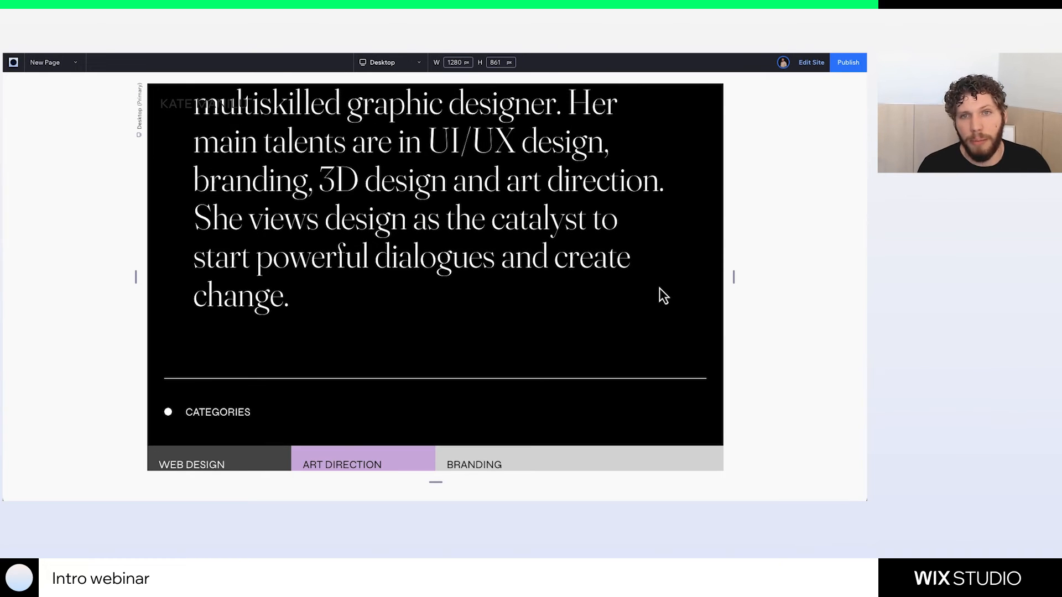
pyautogui.scroll(-2, 659, 287)
pyautogui.scroll(-10, 659, 288)
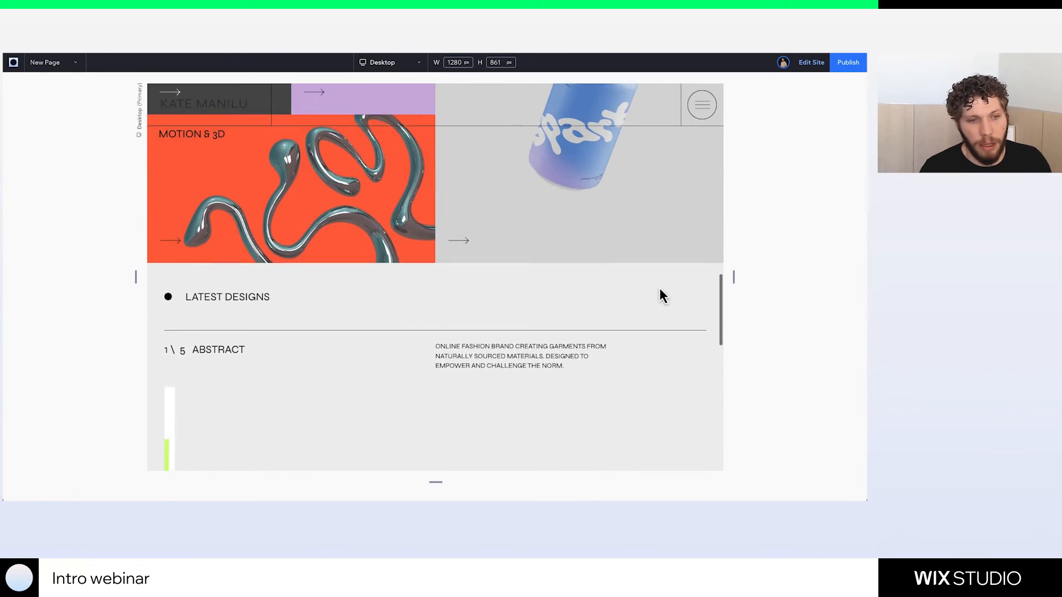
pyautogui.scroll(-10, 659, 288)
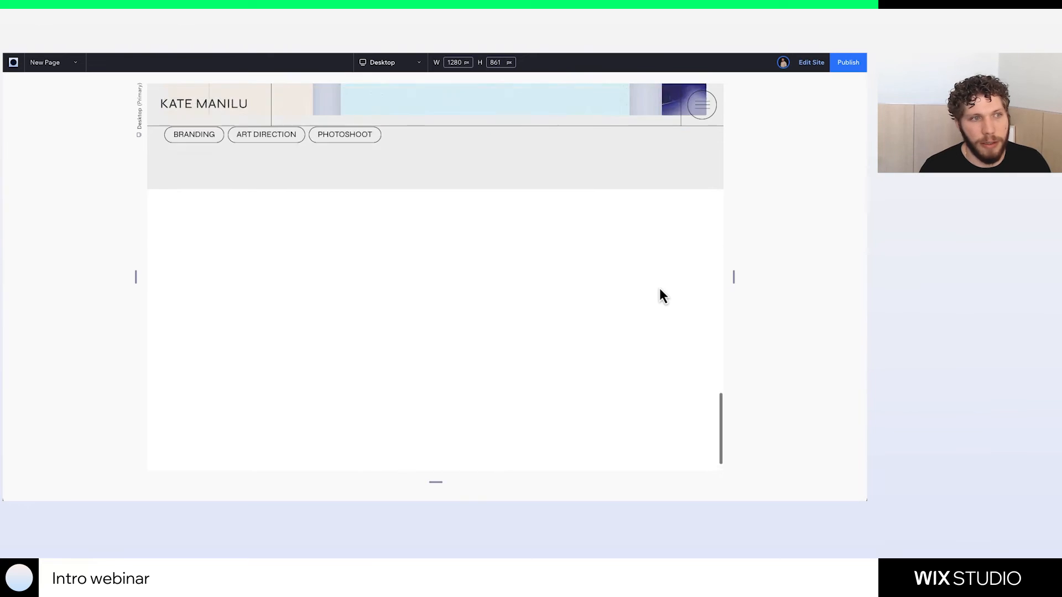
pyautogui.scroll(8, 659, 287)
pyautogui.scroll(-10, 659, 288)
pyautogui.scroll(10, 659, 288)
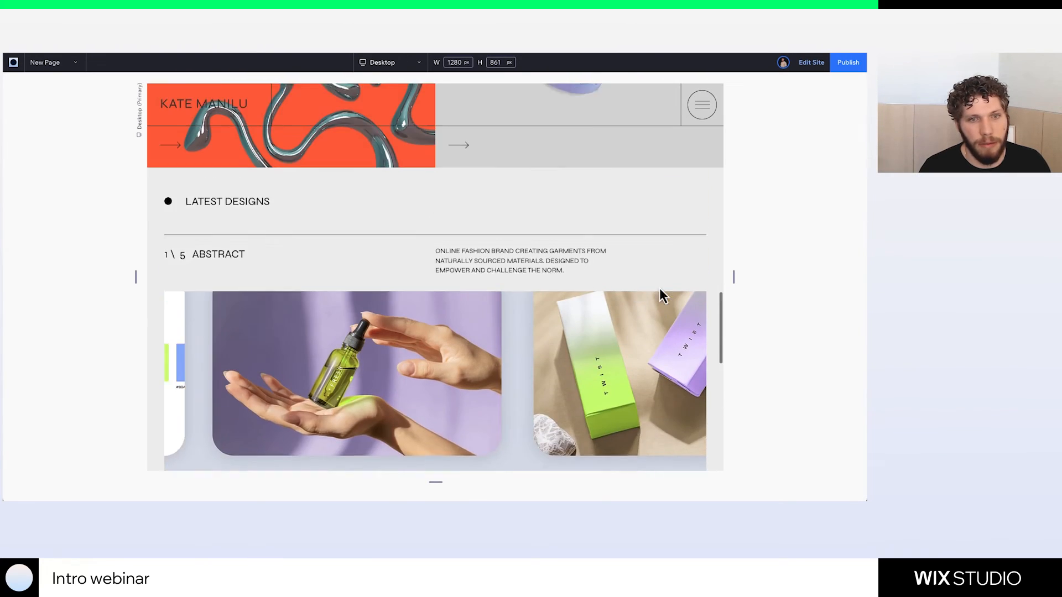
pyautogui.click(810, 63)
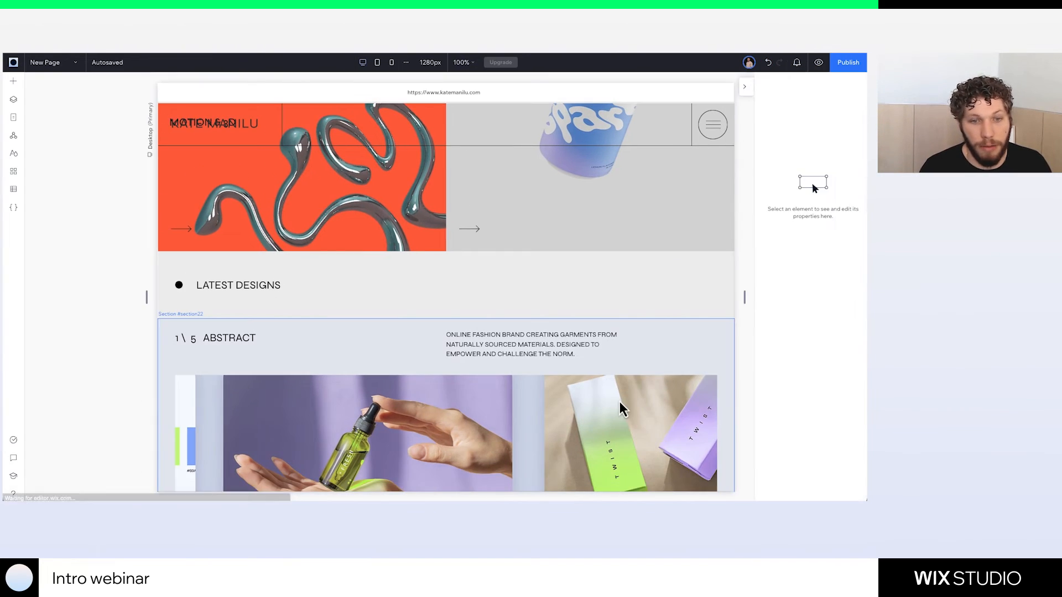
# Remove the Reveal entrance animation from the Abstract section's collage image
pyautogui.click(653, 412)
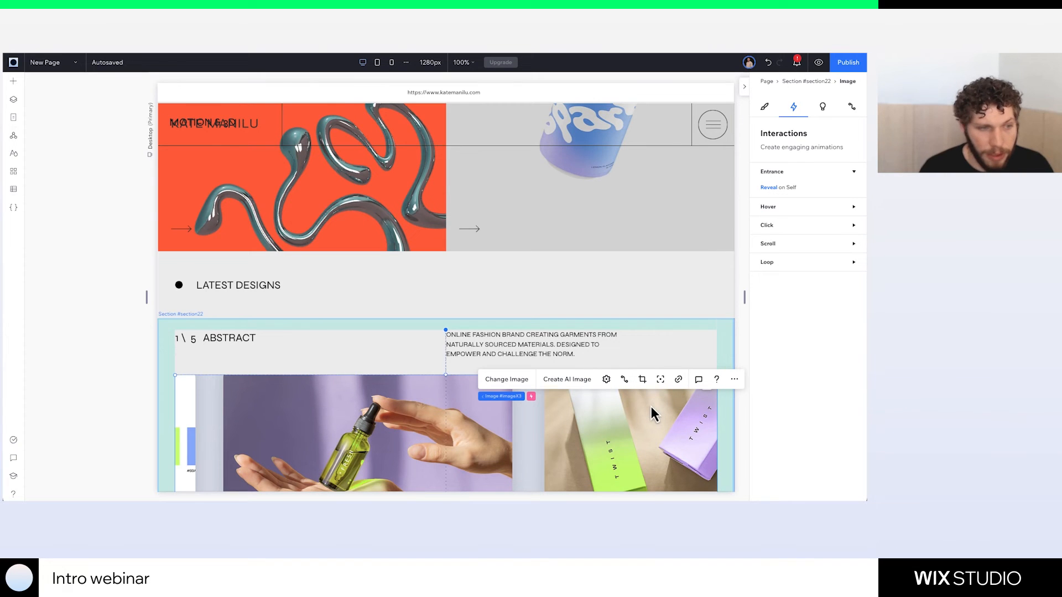
pyautogui.click(853, 191)
pyautogui.click(841, 236)
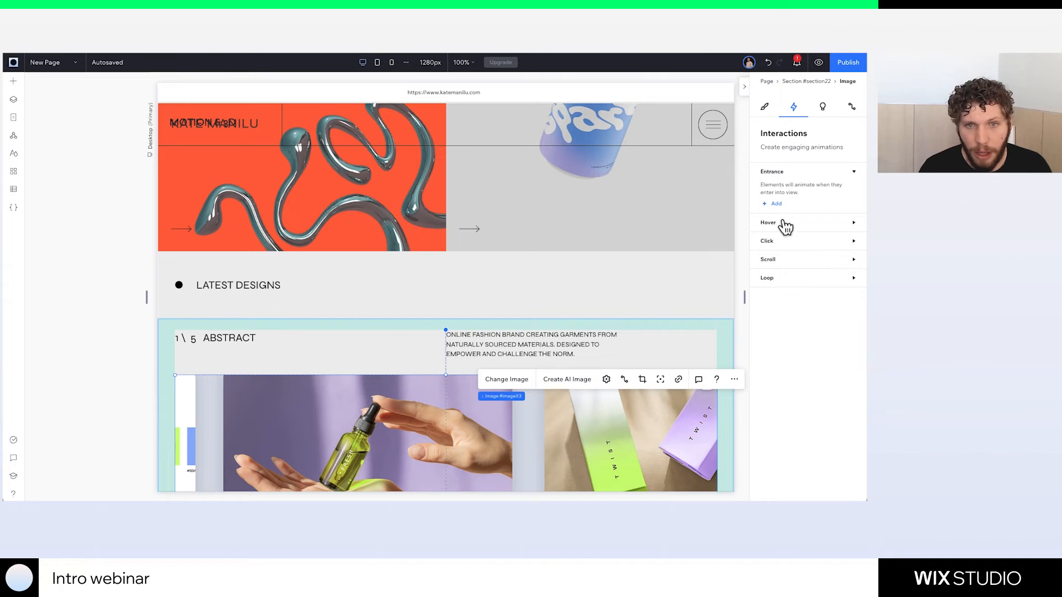
# Add a Reveal scroll animation to the Abstract collage image and preview it from the animation's adjustment settings
pyautogui.click(786, 266)
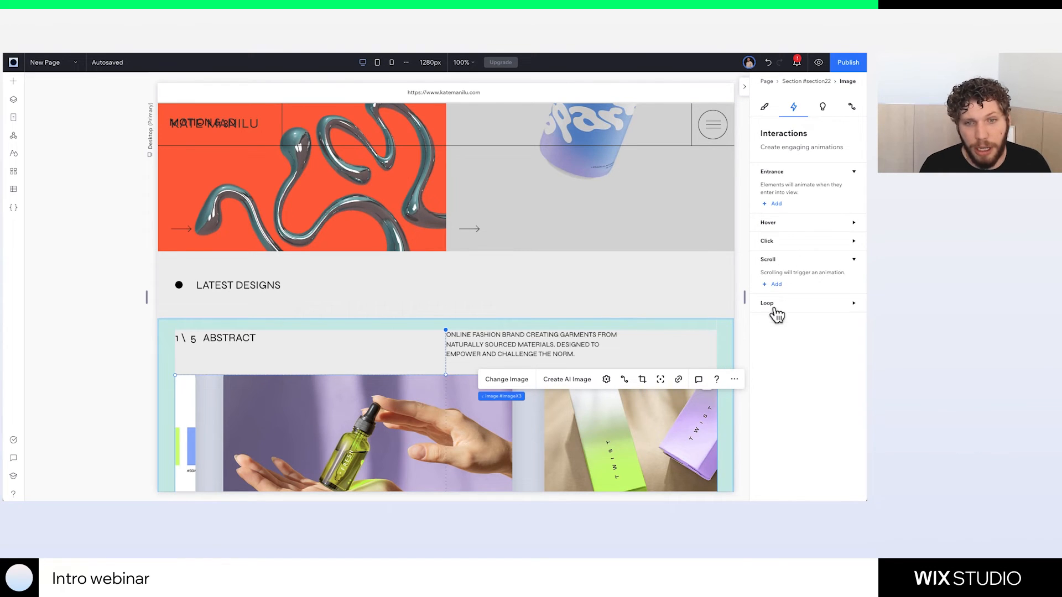
pyautogui.click(776, 284)
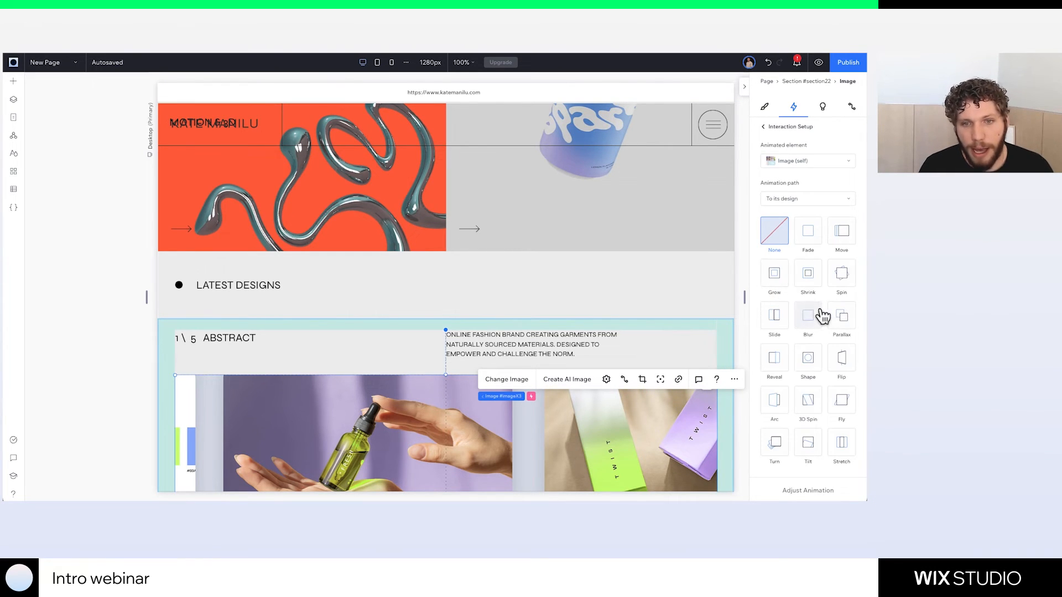
pyautogui.click(777, 370)
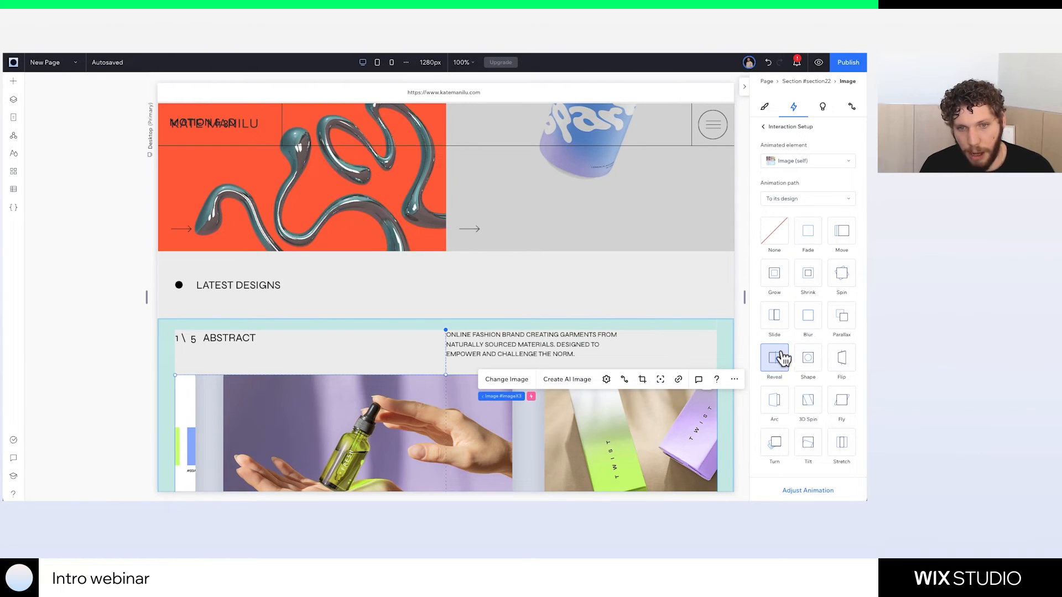
pyautogui.click(807, 491)
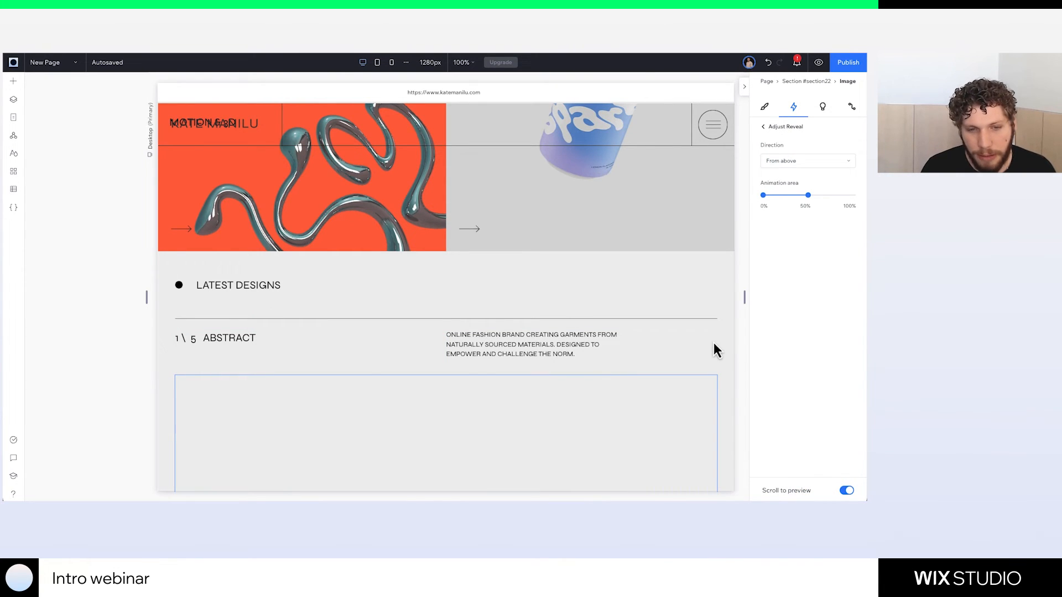
pyautogui.scroll(-3, 713, 345)
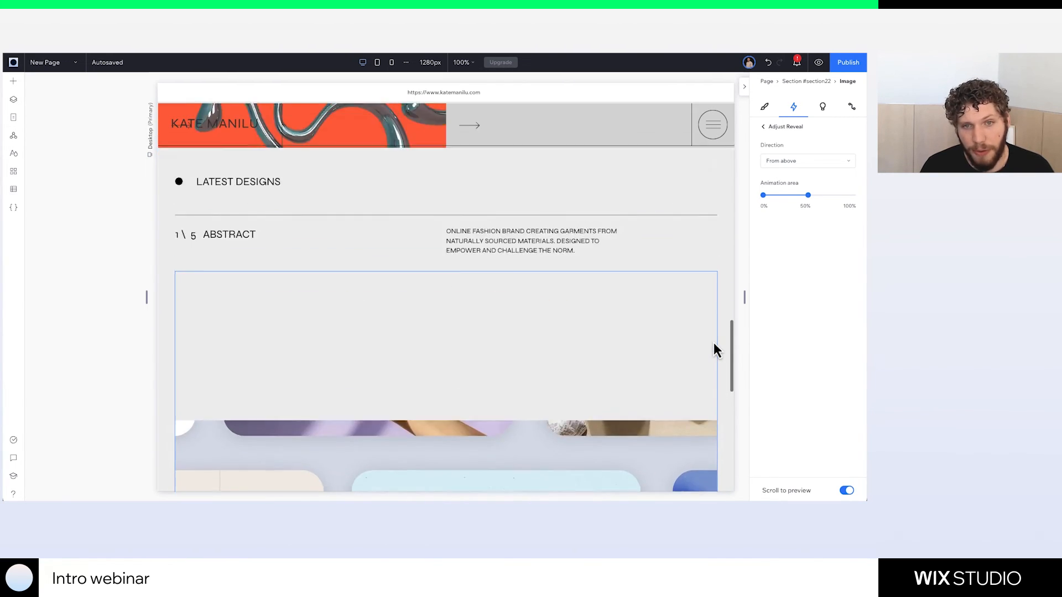
# Set the direction of the Abstract collage image's Reveal scroll animation to From right
pyautogui.click(804, 162)
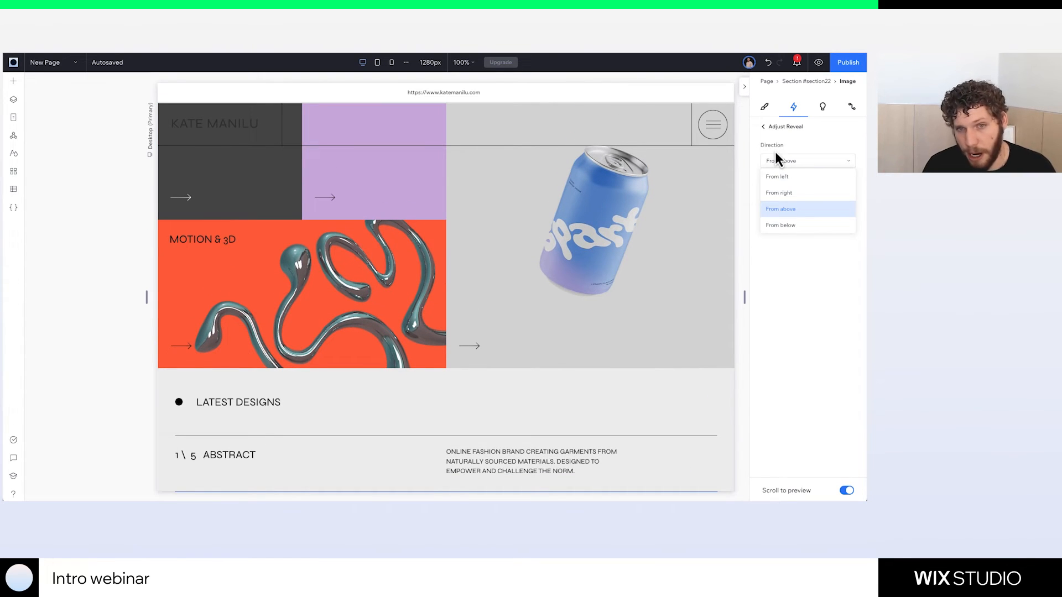
pyautogui.click(785, 194)
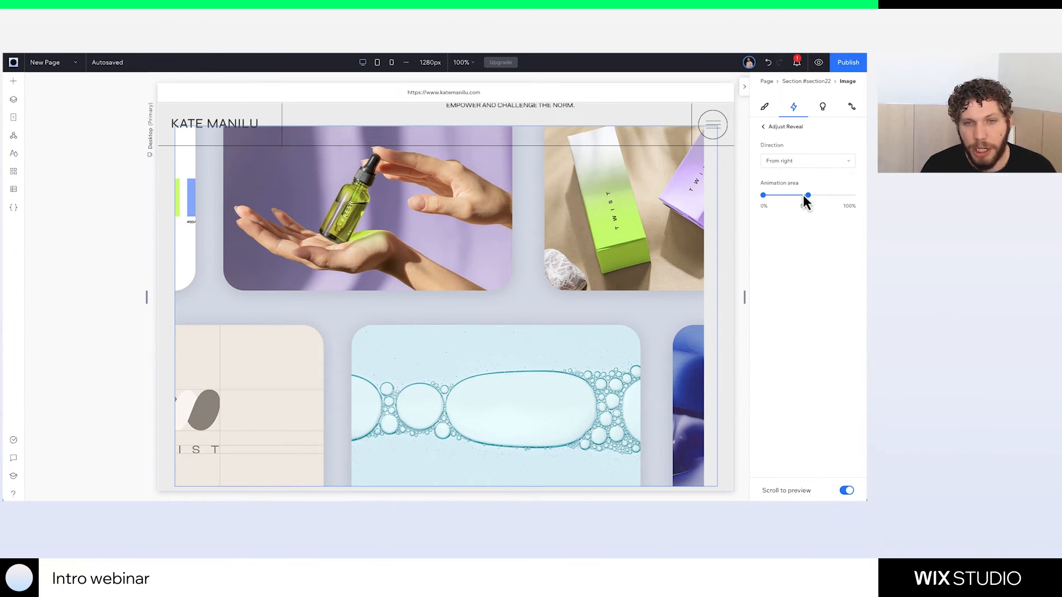
# Try a shorter and a longer animation area for the collage image's Reveal, return its end to about 50%, and leave the animation settings
pyautogui.moveTo(807, 198)
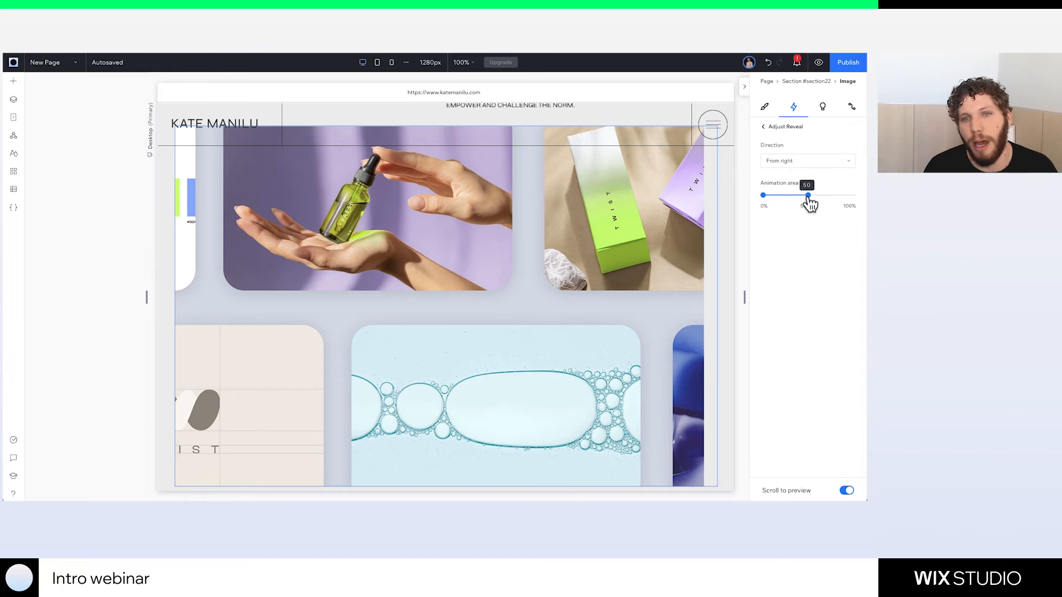
pyautogui.moveTo(808, 199); pyautogui.dragTo(778, 202)
pyautogui.scroll(10, 651, 197)
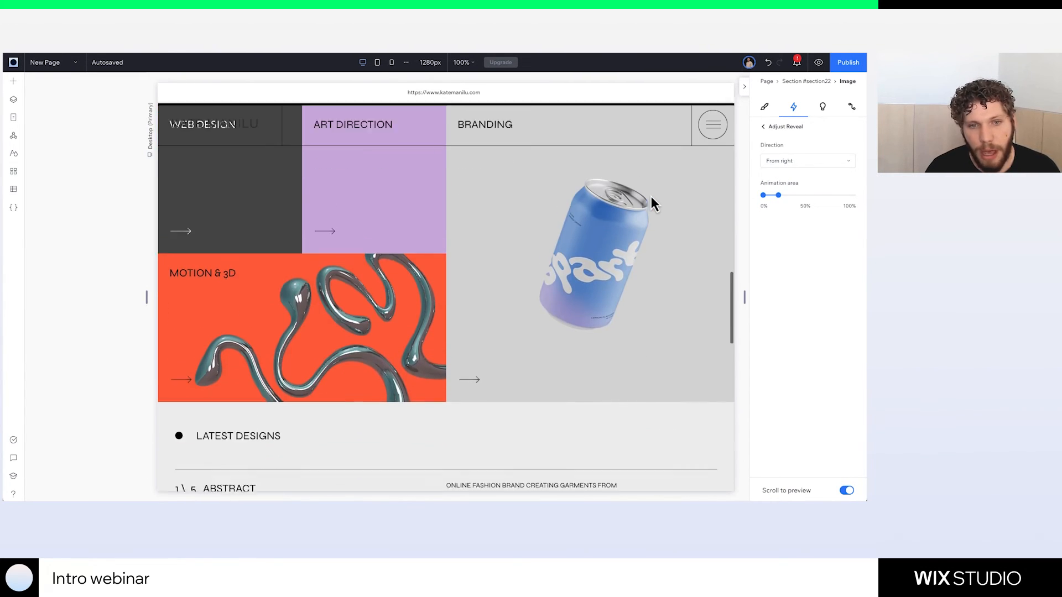
pyautogui.scroll(-3, 651, 198)
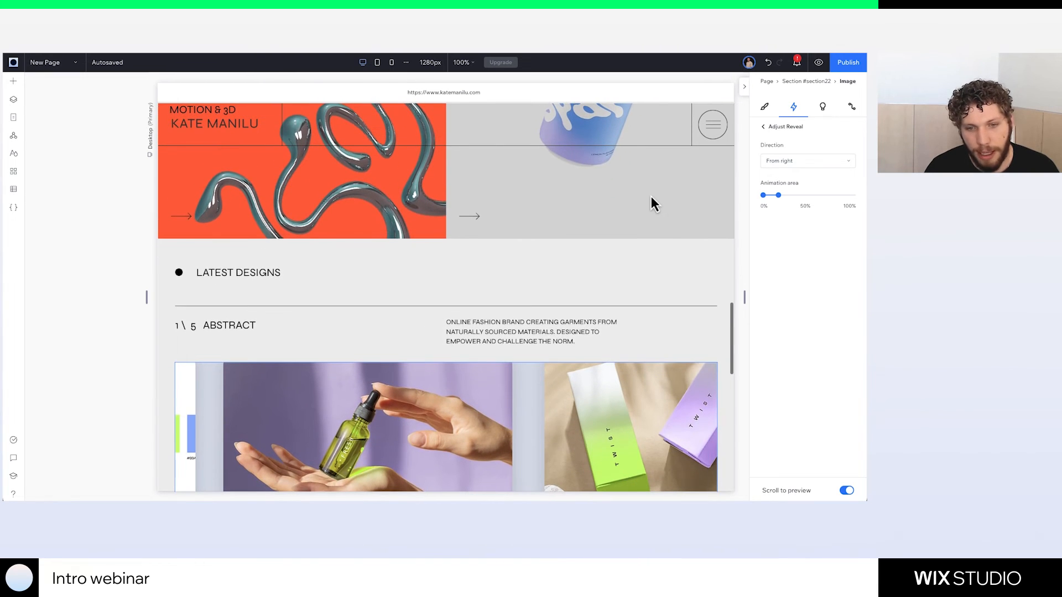
pyautogui.scroll(-5, 651, 298)
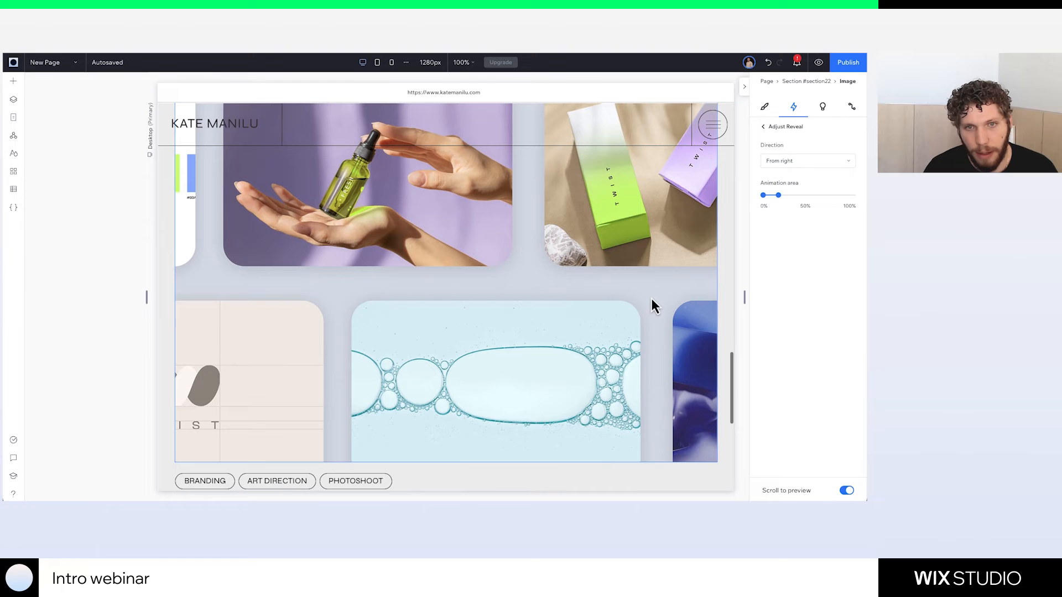
pyautogui.moveTo(777, 195); pyautogui.dragTo(837, 200)
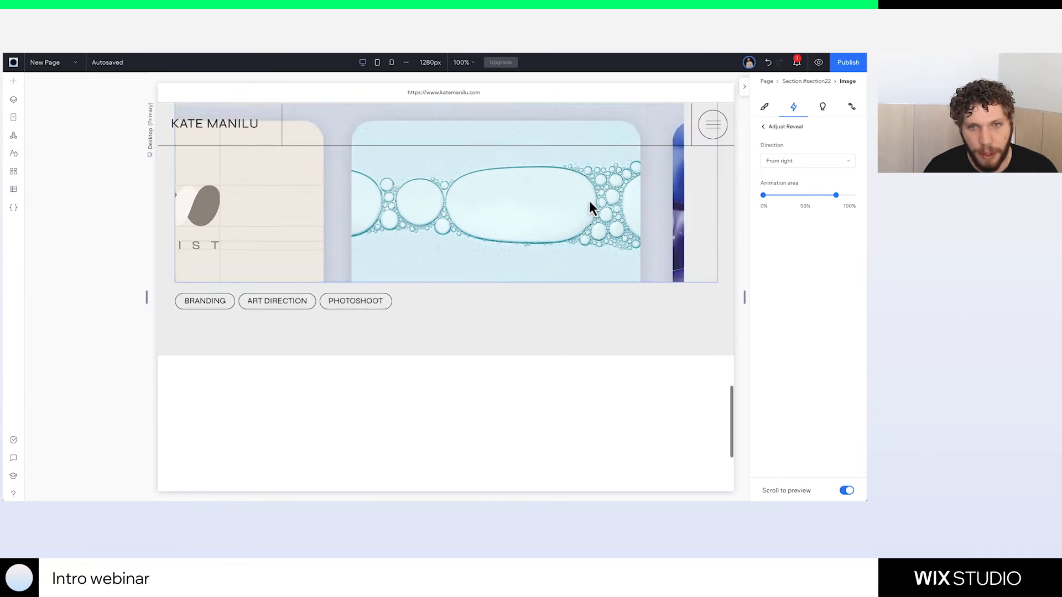
pyautogui.moveTo(836, 195); pyautogui.dragTo(807, 198)
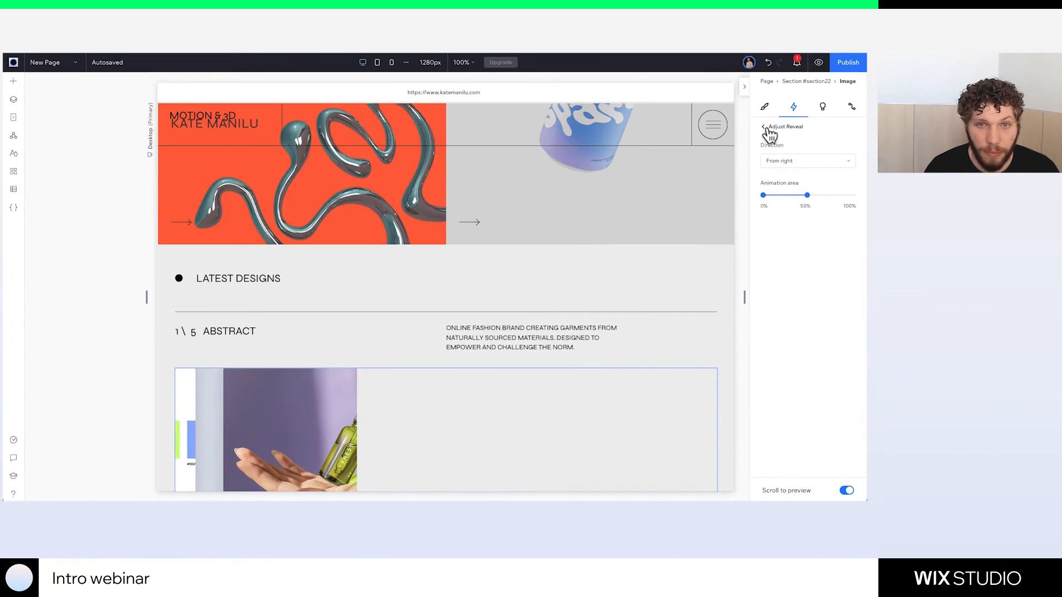
pyautogui.click(764, 127)
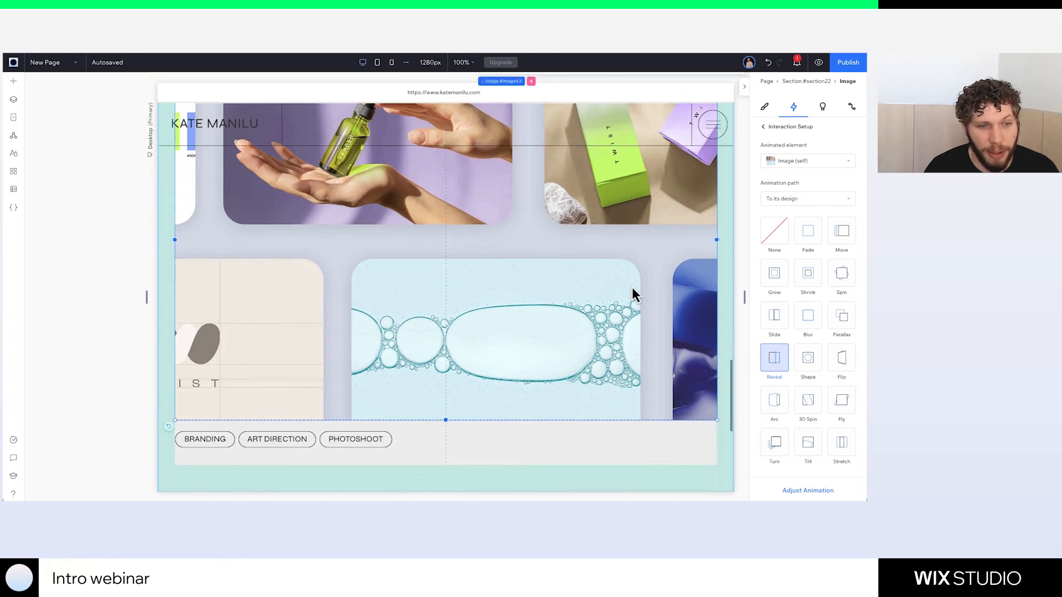
# Add the four-item project repeater from the Studio Intro Webinar asset library to the blank section below the Abstract section
pyautogui.click(196, 282)
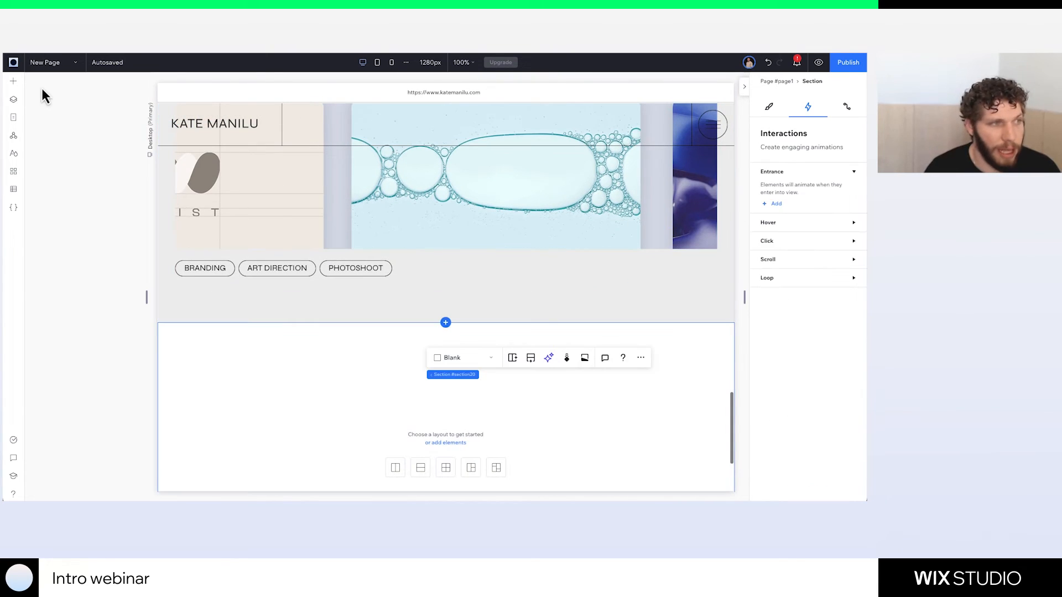
pyautogui.click(13, 83)
pyautogui.click(55, 103)
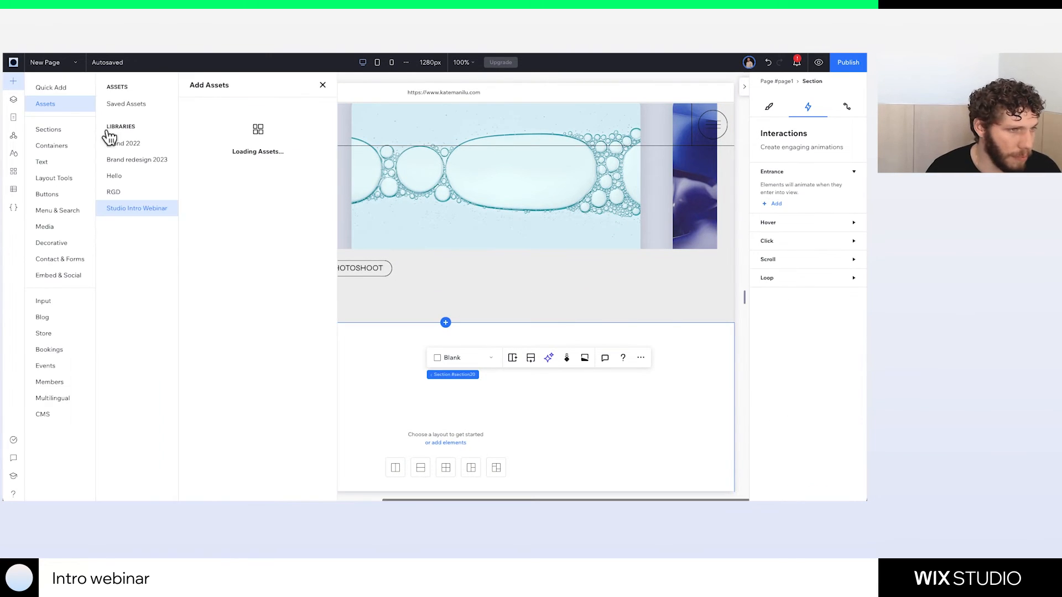
pyautogui.scroll(-1, 269, 336)
pyautogui.moveTo(251, 261); pyautogui.dragTo(469, 364)
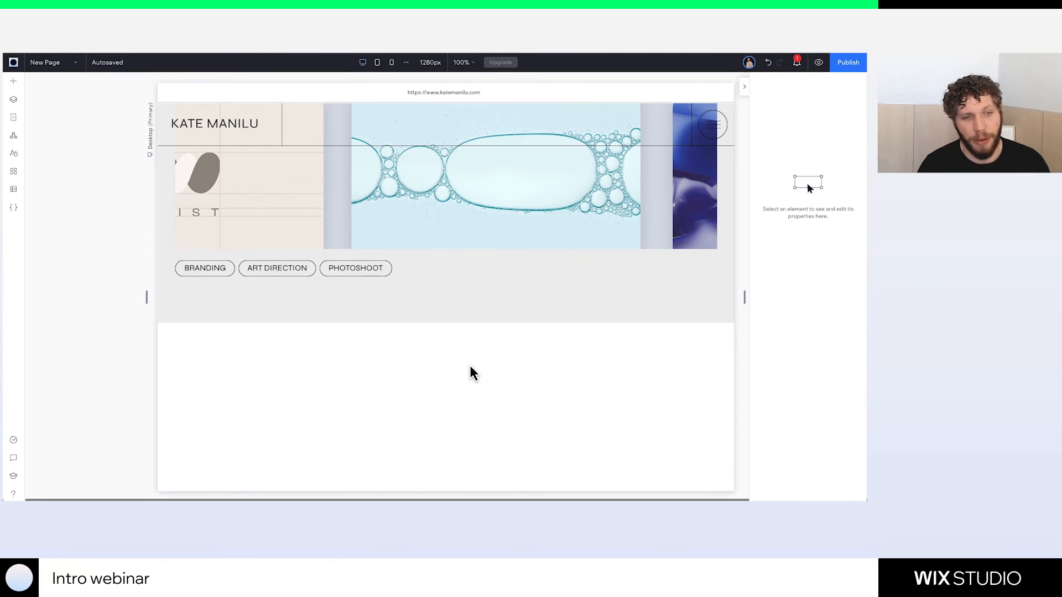
pyautogui.scroll(-7, 470, 366)
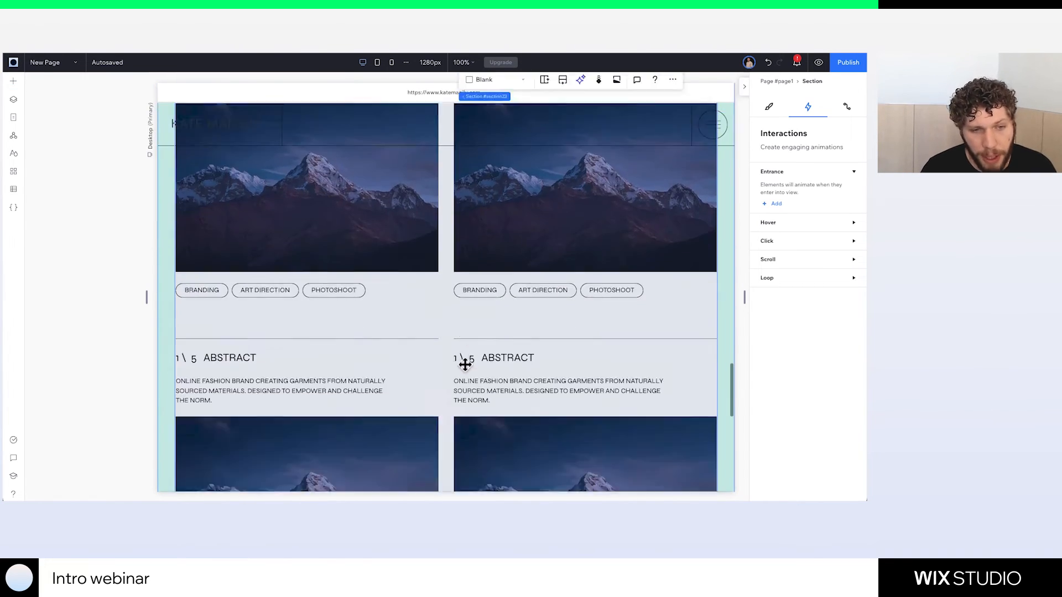
pyautogui.scroll(4, 450, 255)
pyautogui.scroll(2, 449, 256)
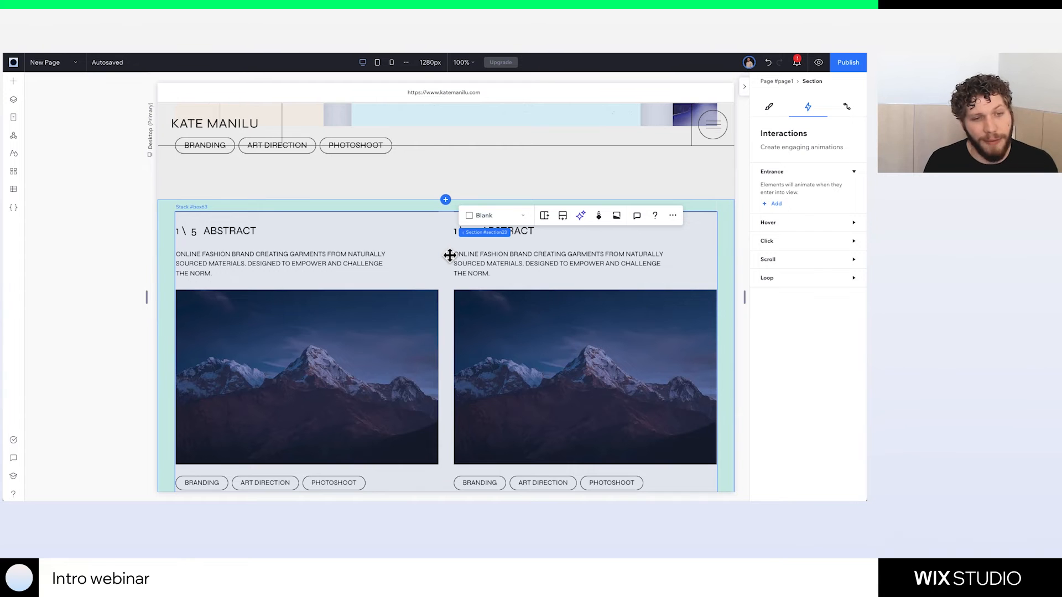
# Try shrinking the mountain image in the first repeater item, and undo the resize
pyautogui.click(335, 340)
pyautogui.click(335, 340)
pyautogui.click(333, 379)
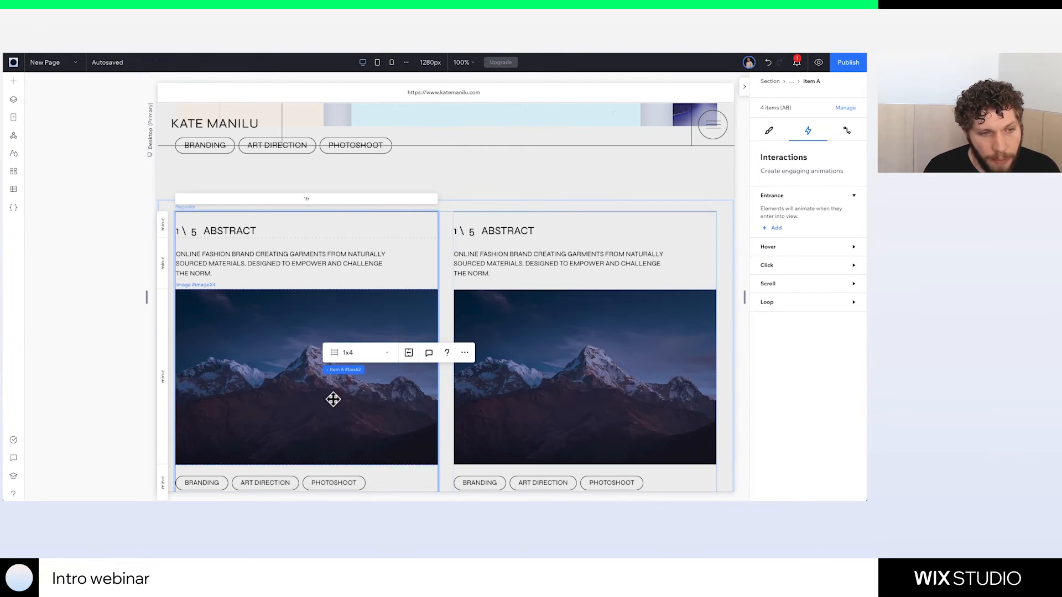
pyautogui.click(333, 398)
pyautogui.moveTo(437, 465); pyautogui.dragTo(352, 380)
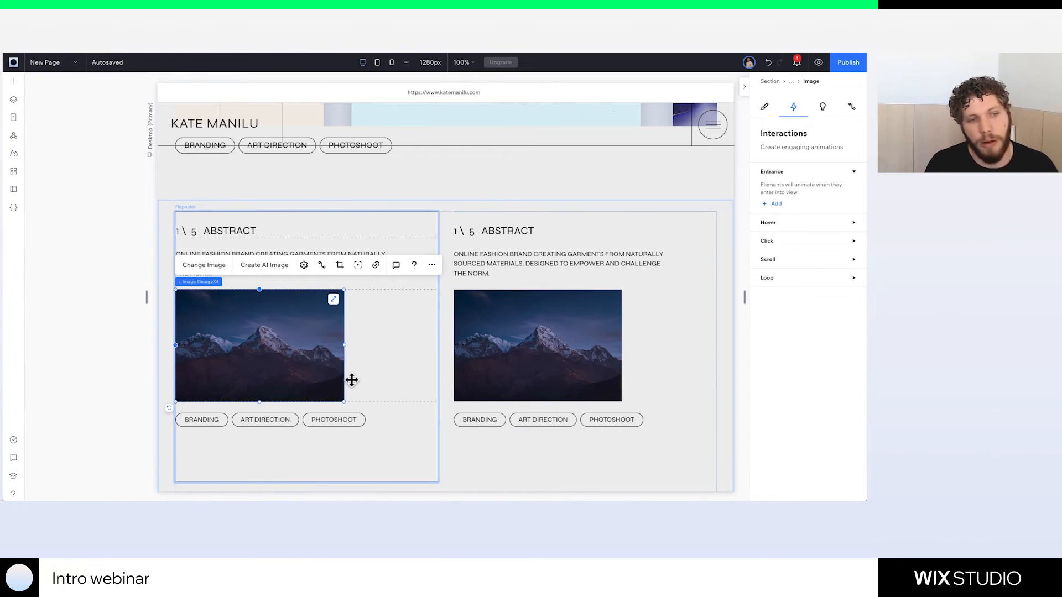
pyautogui.hotkey('ctrl', 'z')
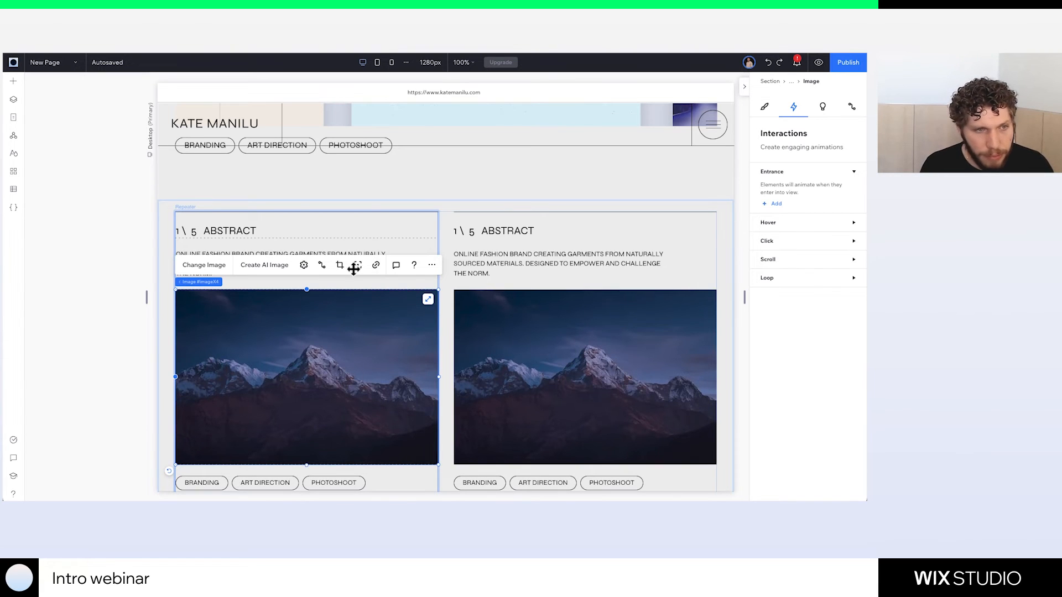
# Select the whole repeater and examine its layout settings, including the display types and AB design pattern
pyautogui.click(435, 248)
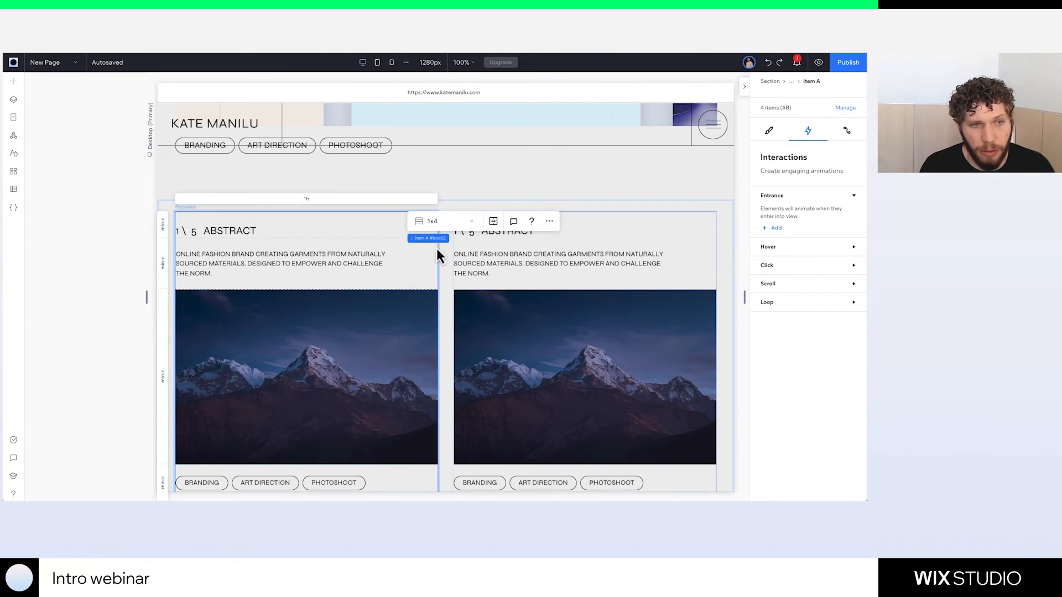
pyautogui.click(767, 134)
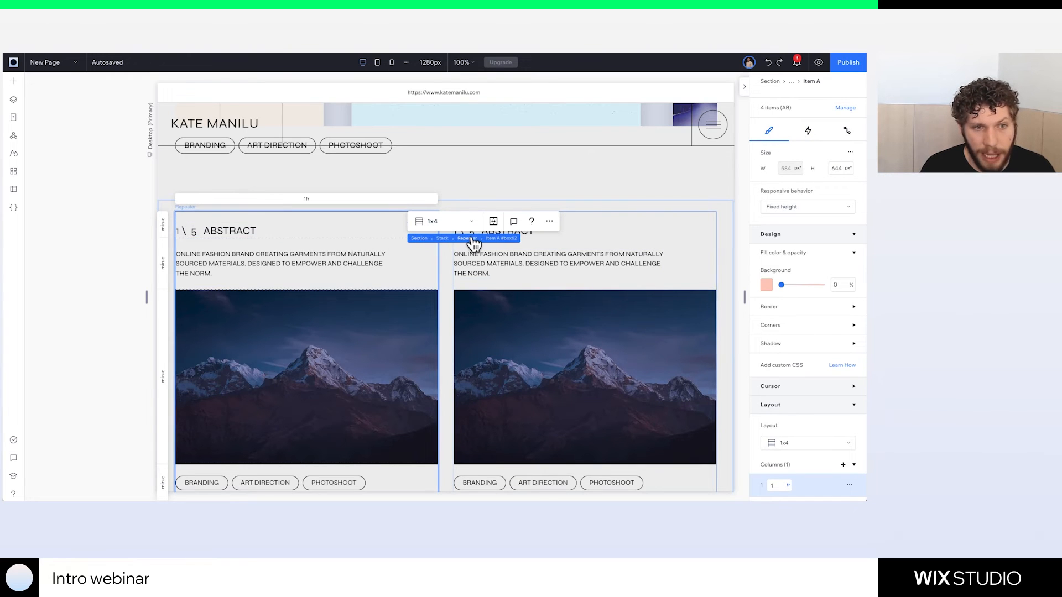
pyautogui.click(470, 244)
pyautogui.scroll(-5, 807, 327)
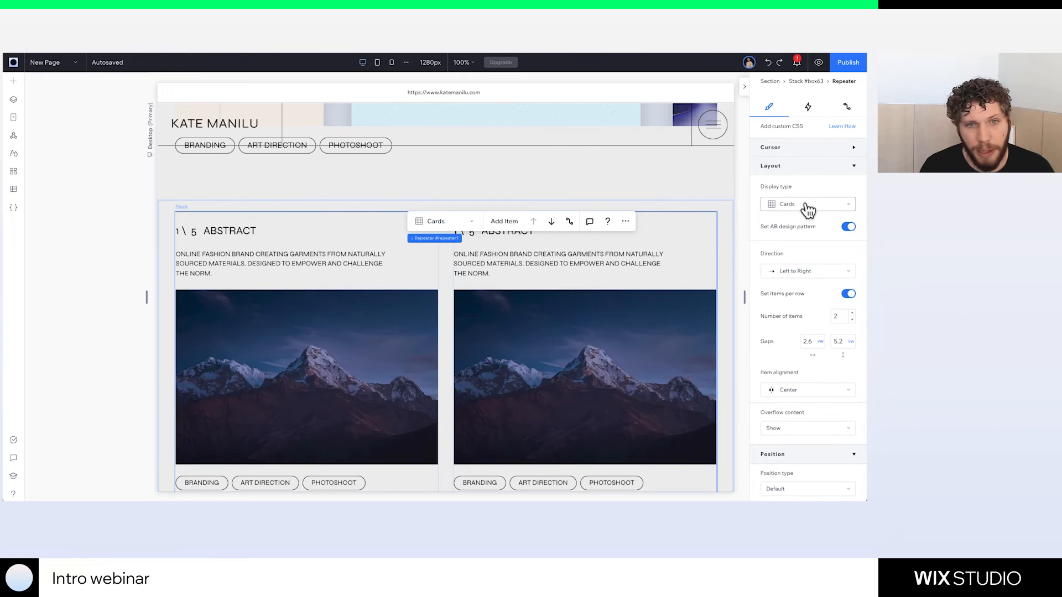
pyautogui.click(808, 209)
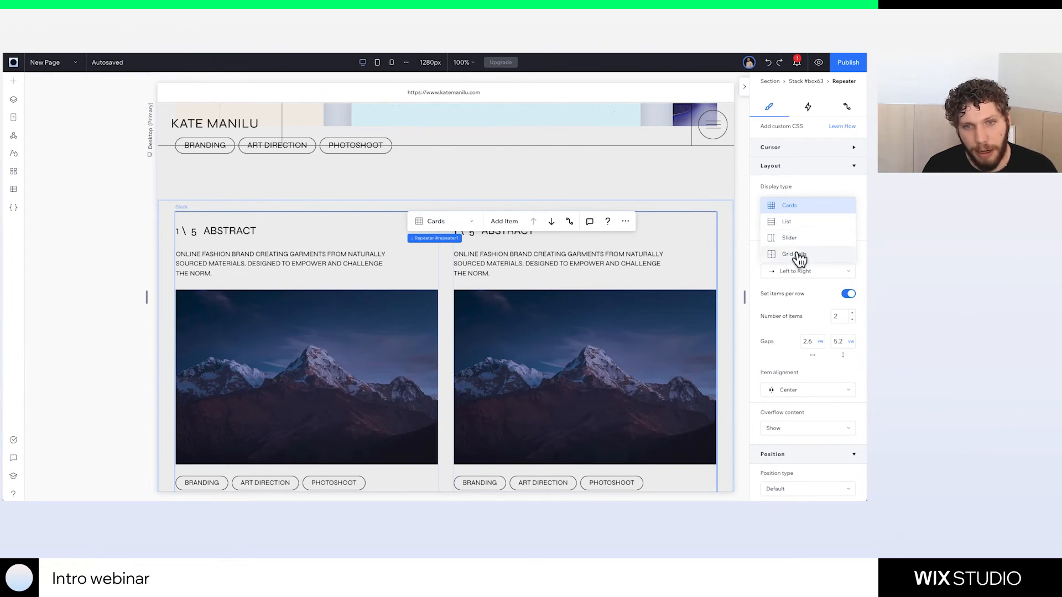
pyautogui.click(757, 258)
pyautogui.scroll(-1, 801, 251)
pyautogui.scroll(1, 801, 250)
pyautogui.scroll(1, 802, 257)
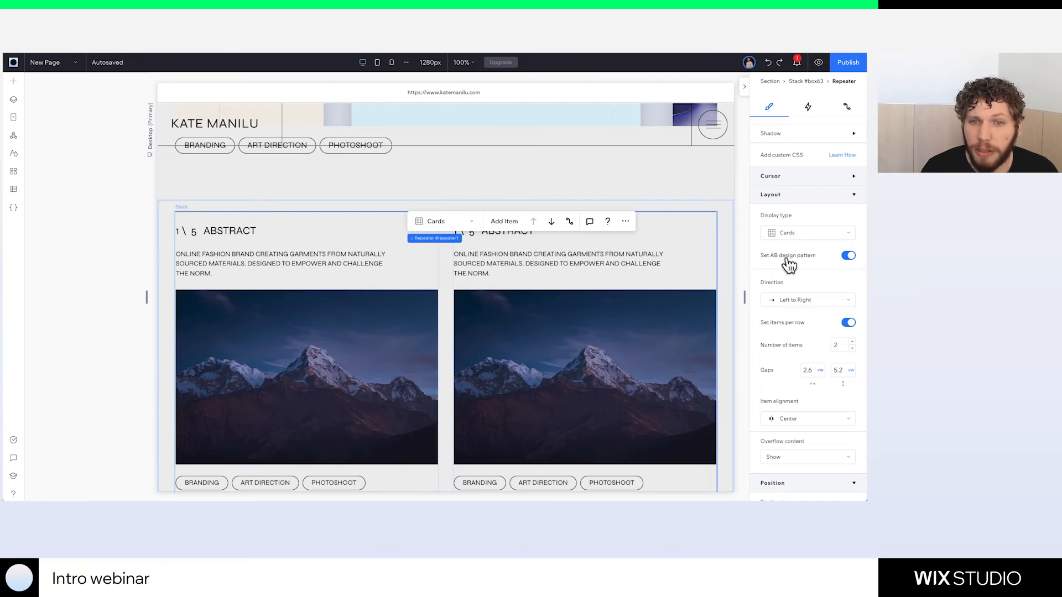
# Try a 100% opaque background on repeater Item A, check it across the pattern, and revert the opacity to 0%
pyautogui.click(411, 274)
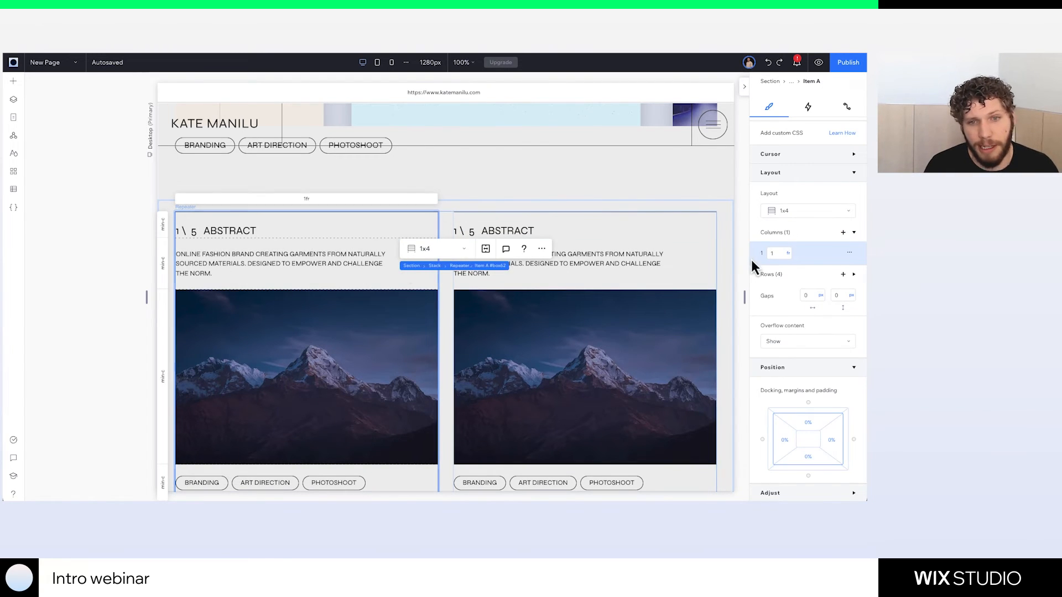
pyautogui.scroll(5, 834, 265)
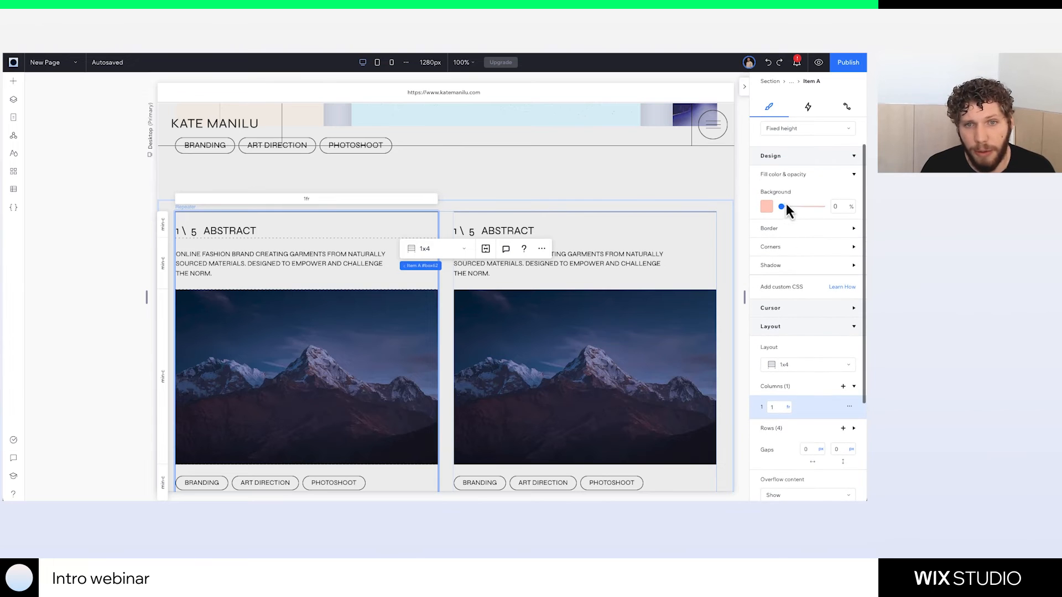
pyautogui.moveTo(781, 207); pyautogui.dragTo(827, 211)
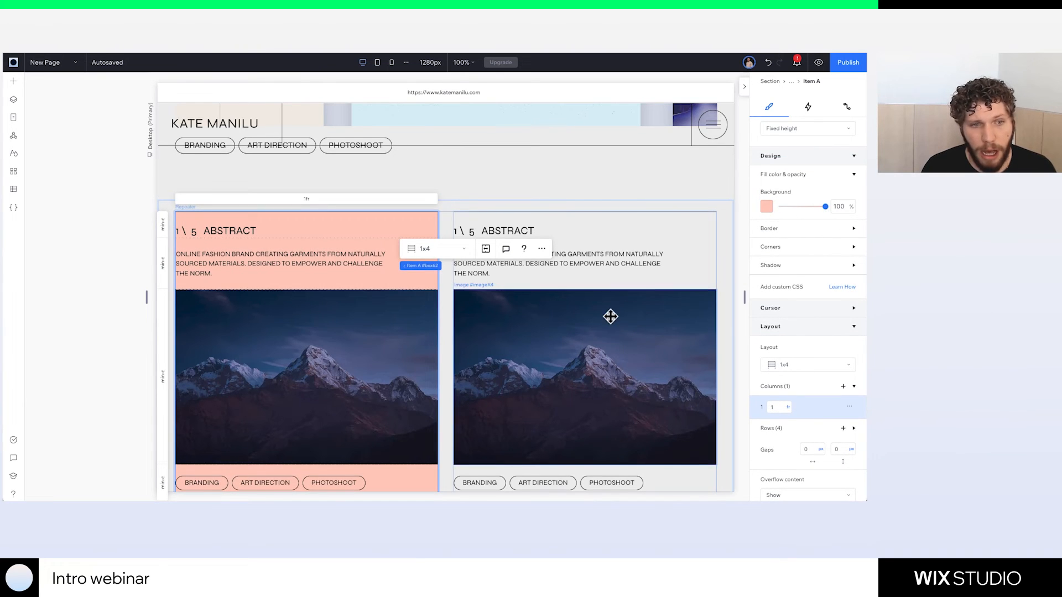
pyautogui.scroll(-3, 612, 315)
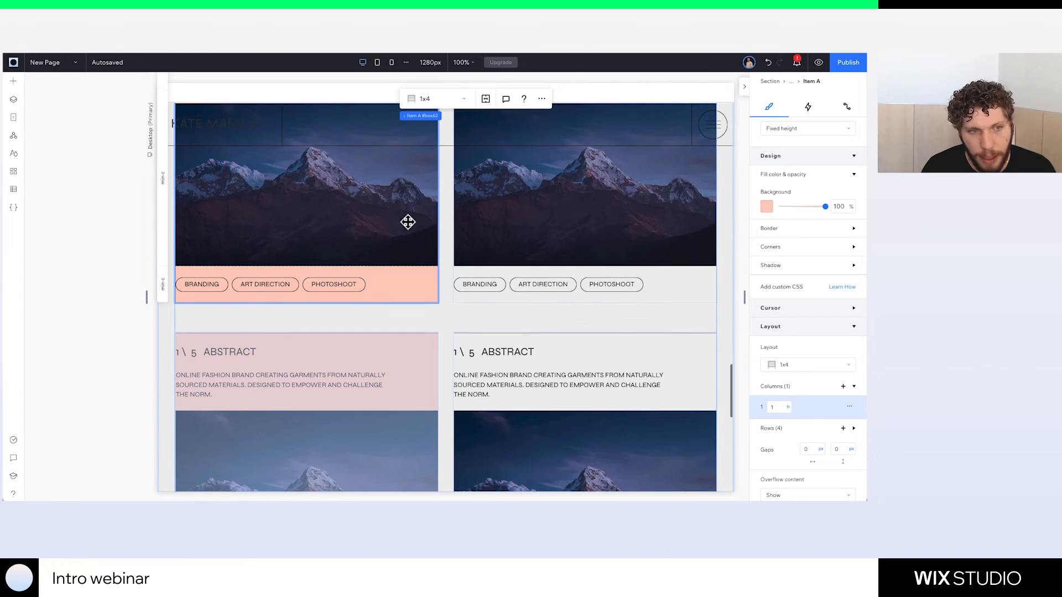
pyautogui.scroll(2, 409, 223)
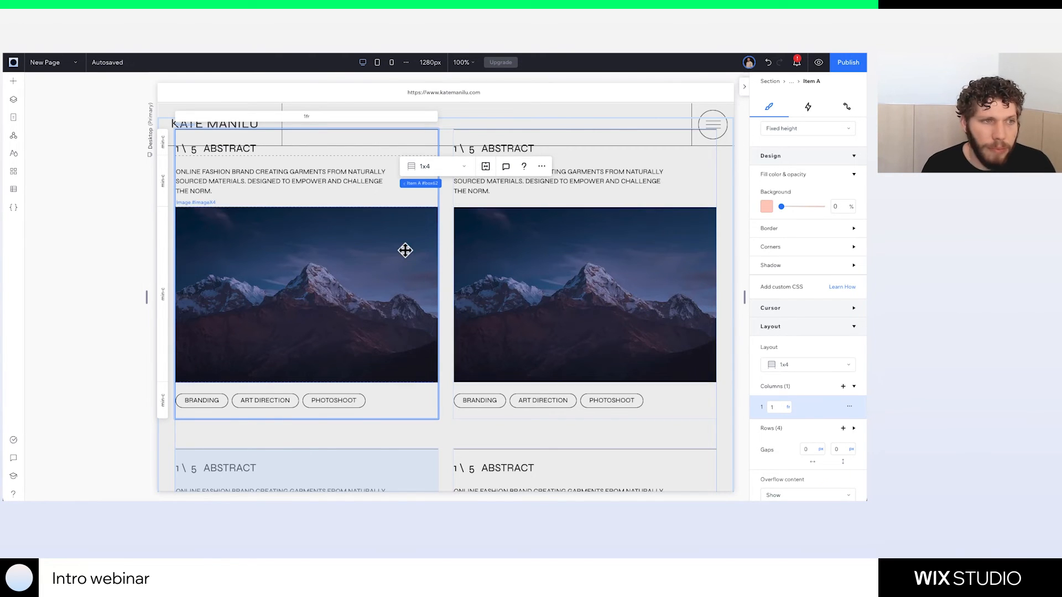
pyautogui.scroll(1, 406, 252)
pyautogui.scroll(1, 332, 238)
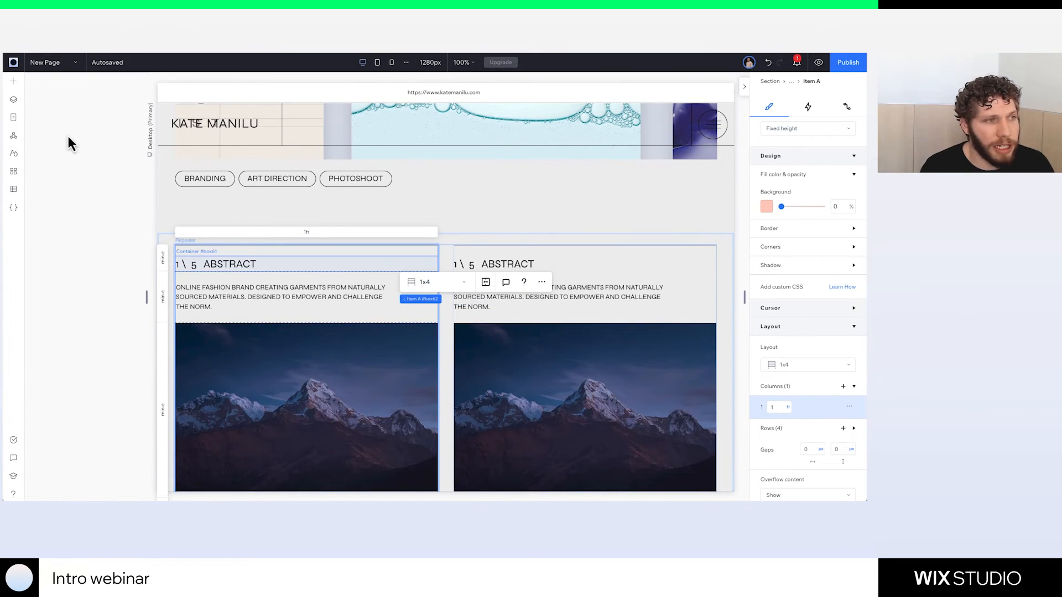
# Examine the items and fields of the Latest Designs collection in the CMS, and return to the CMS overview
pyautogui.click(14, 189)
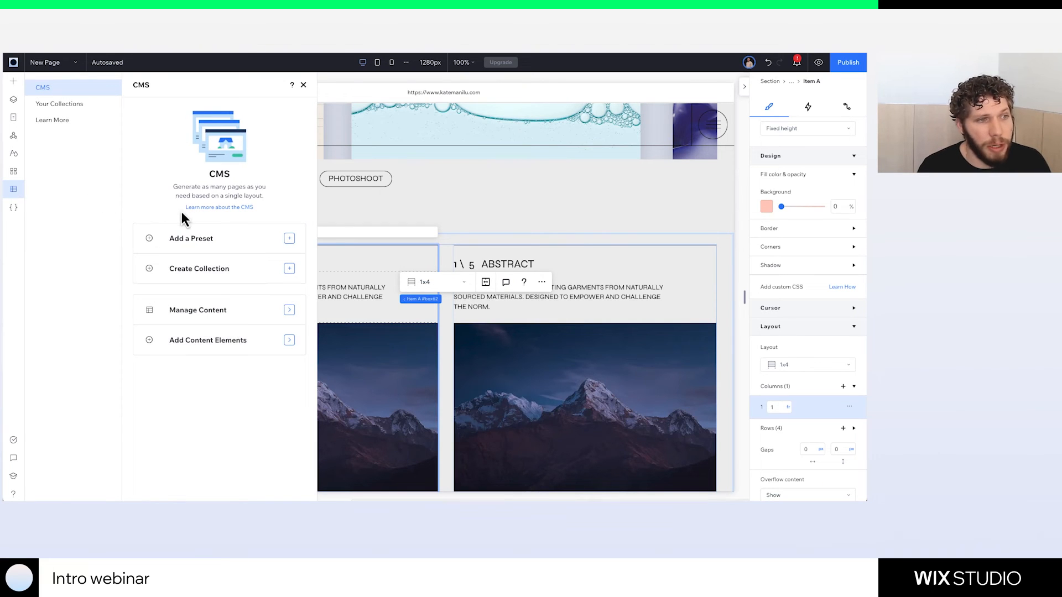
pyautogui.click(59, 104)
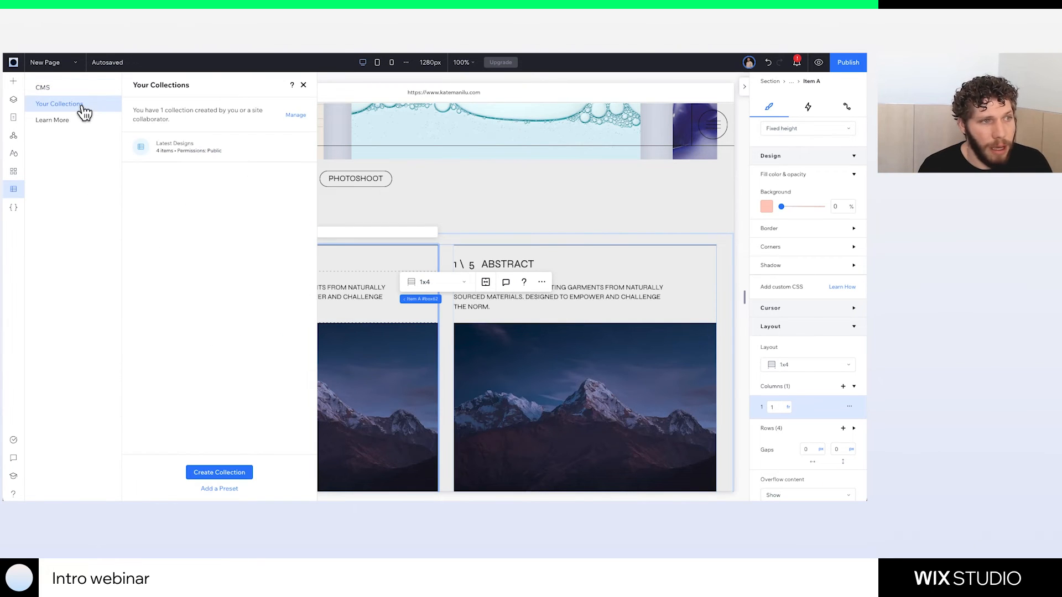
pyautogui.click(188, 154)
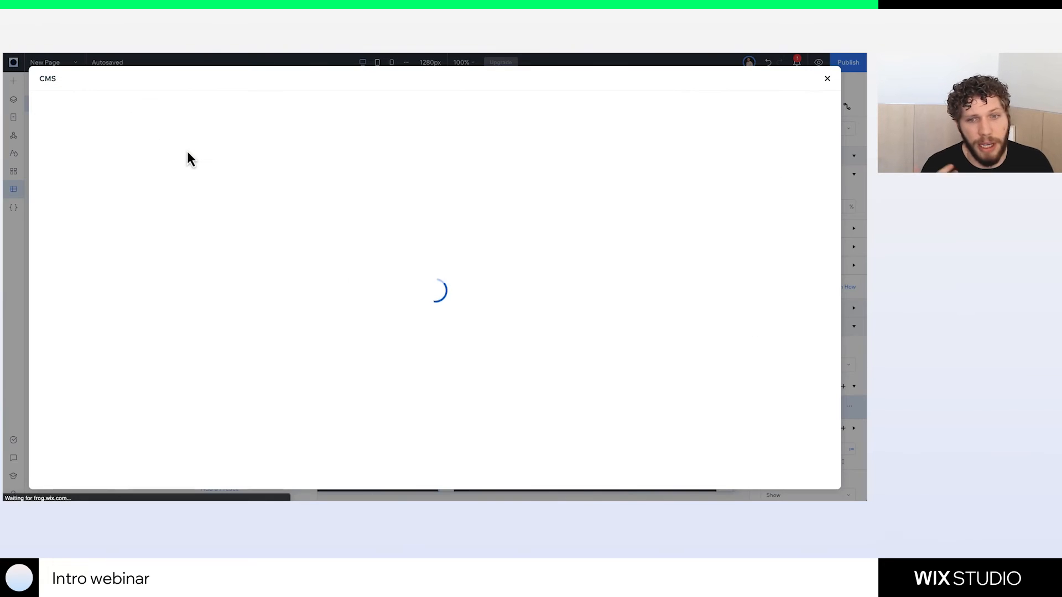
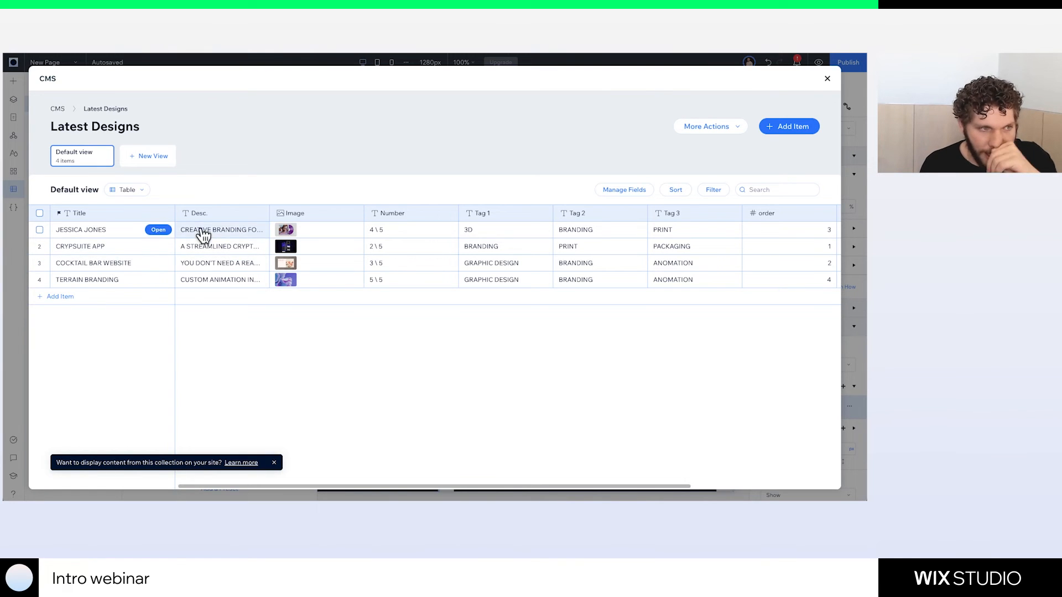
pyautogui.hscroll(5, 542, 252)
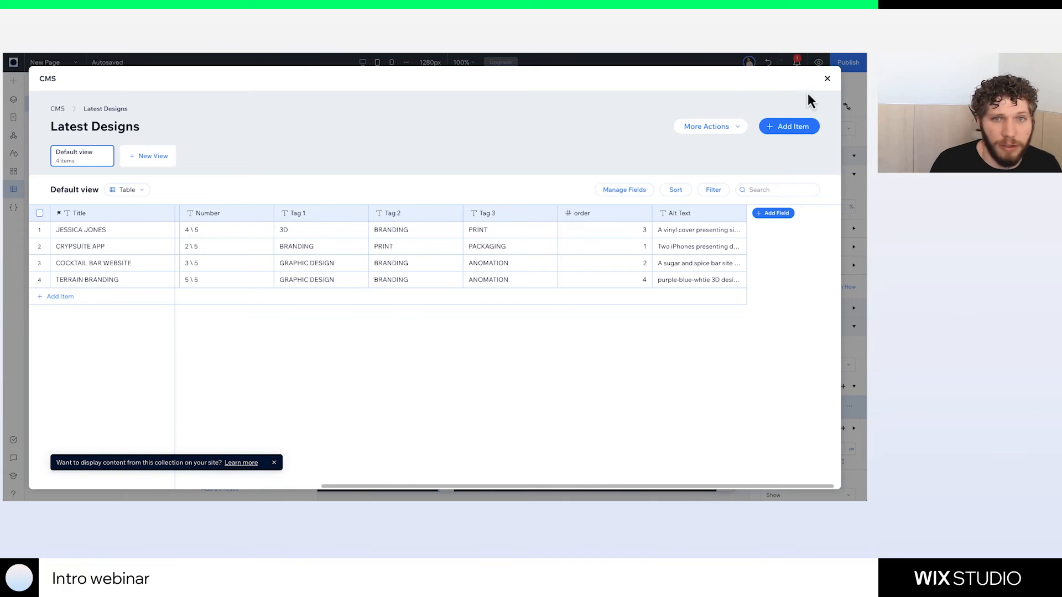
pyautogui.click(826, 79)
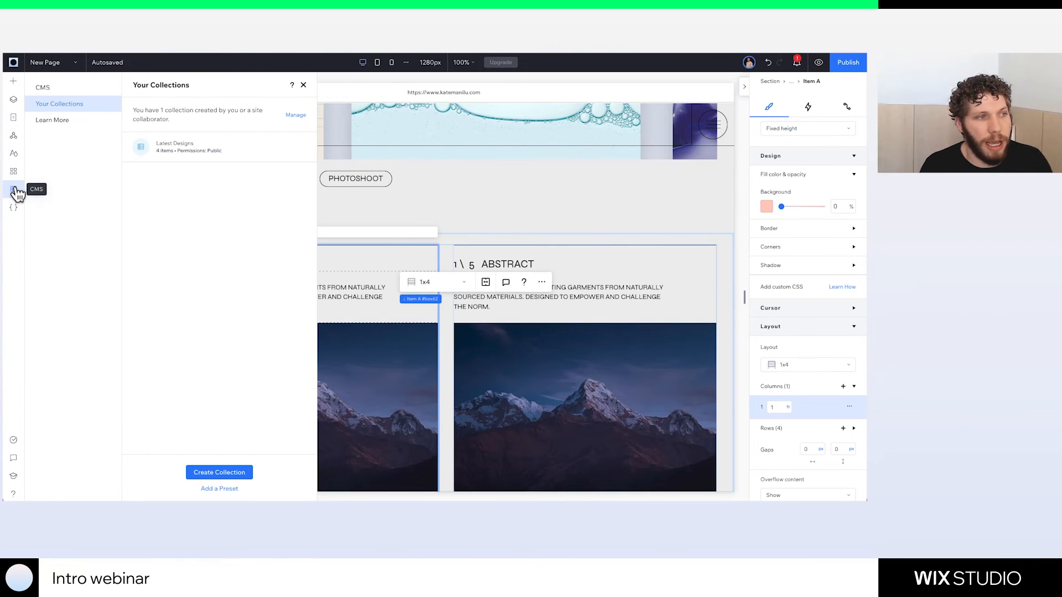
pyautogui.click(61, 88)
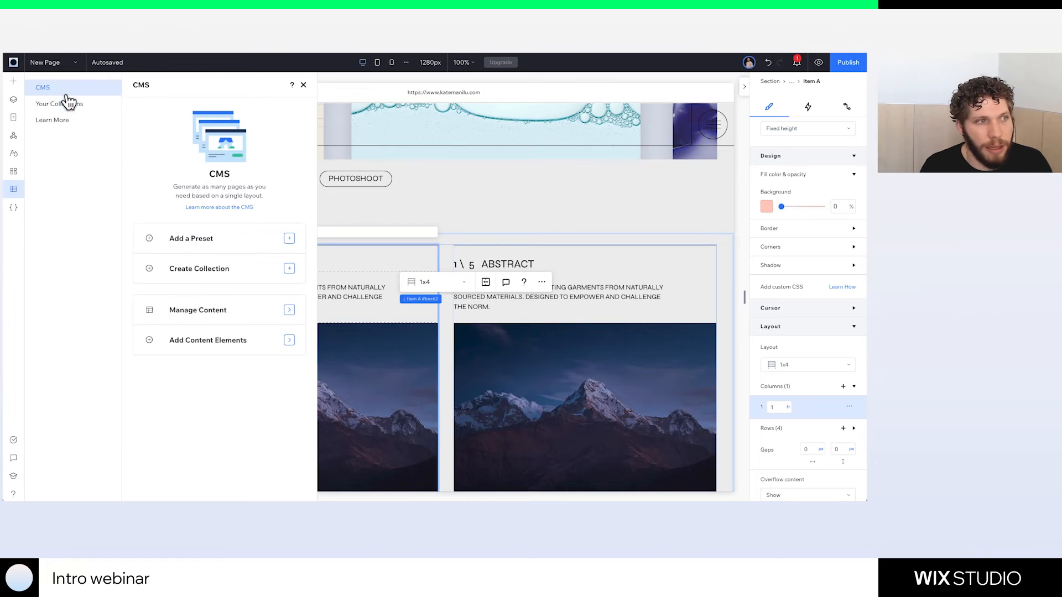
# Add a dataset element to the page and create it from the Latest Designs collection as Latest Designs dataset
pyautogui.click(225, 351)
pyautogui.click(205, 233)
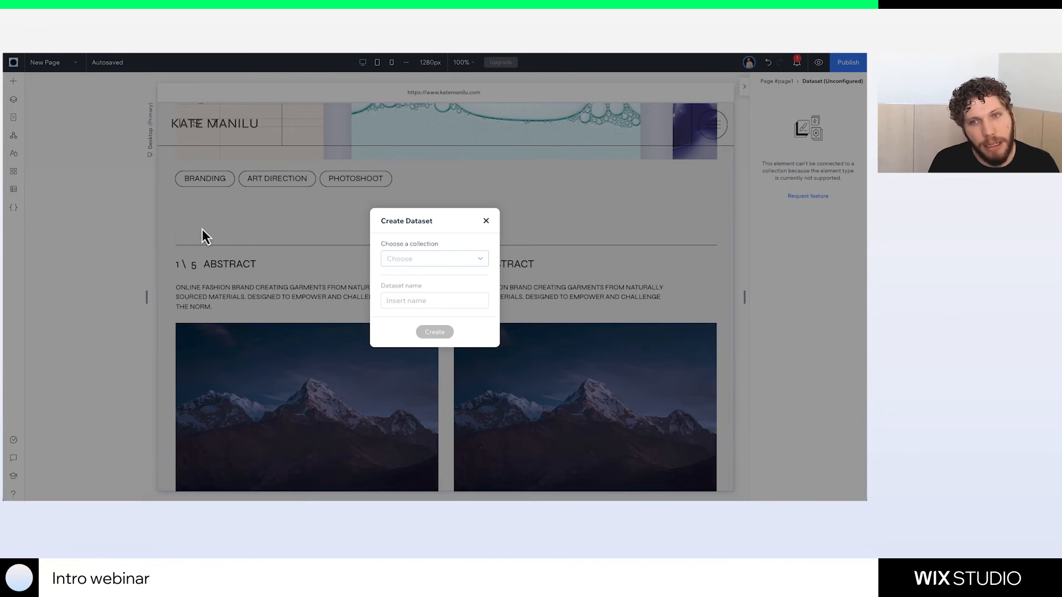
pyautogui.click(426, 258)
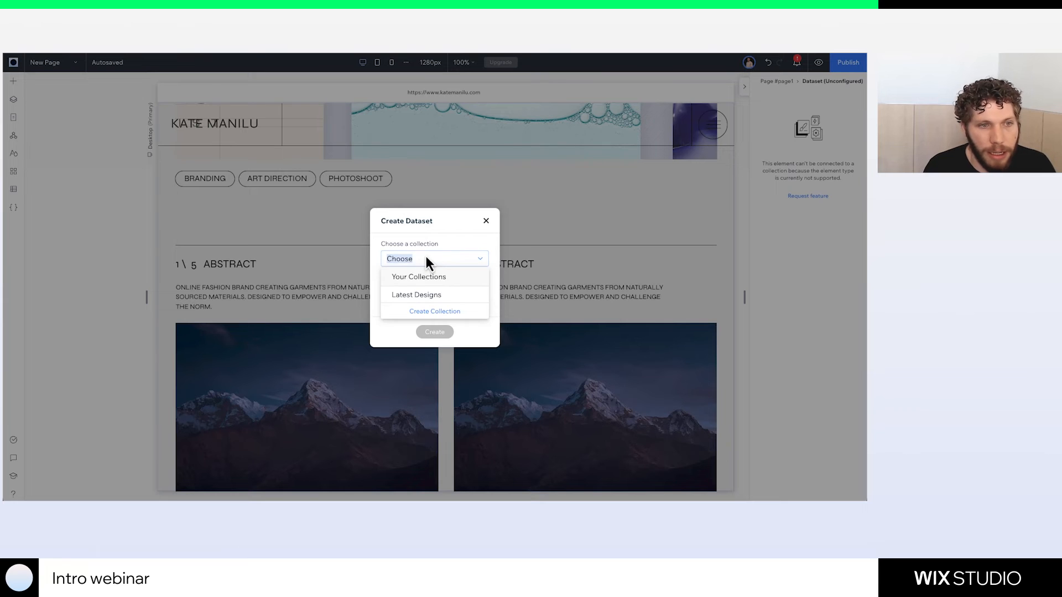
pyautogui.click(423, 298)
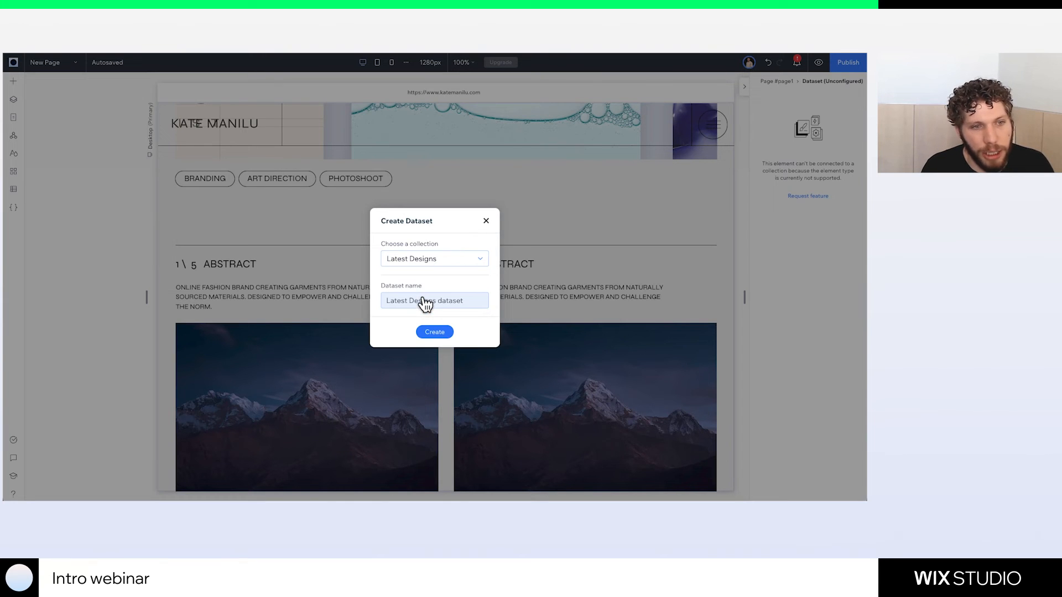
pyautogui.click(435, 331)
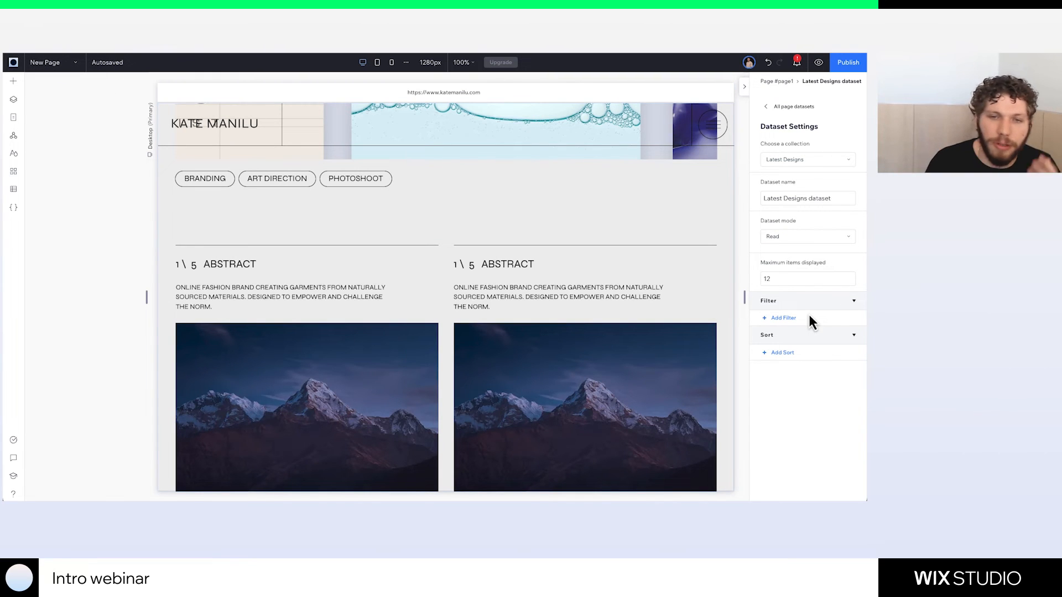
# Connect the whole project repeater to the Latest Designs dataset
pyautogui.click(539, 280)
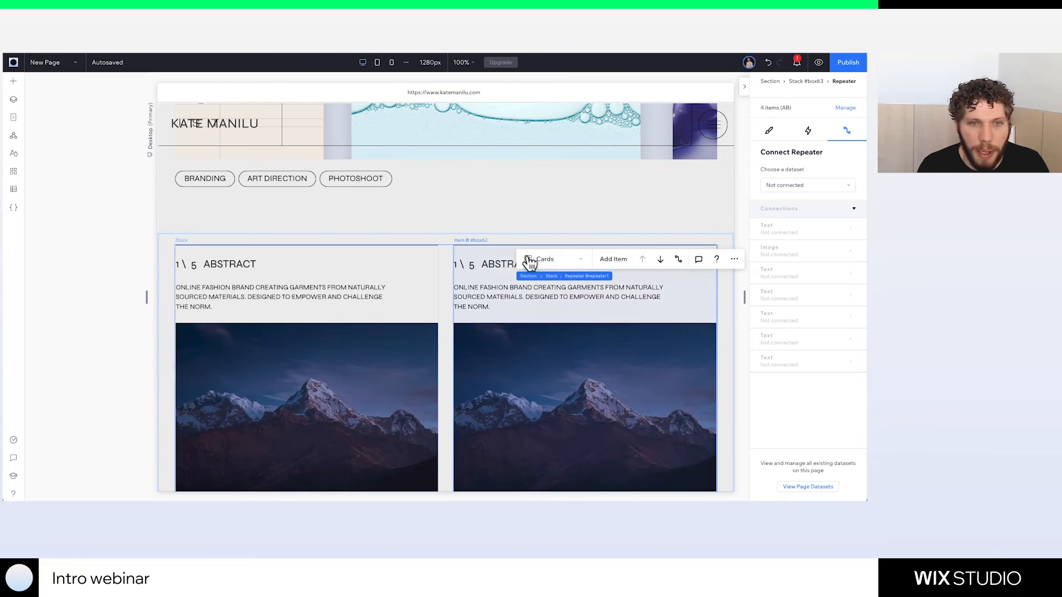
pyautogui.click(798, 189)
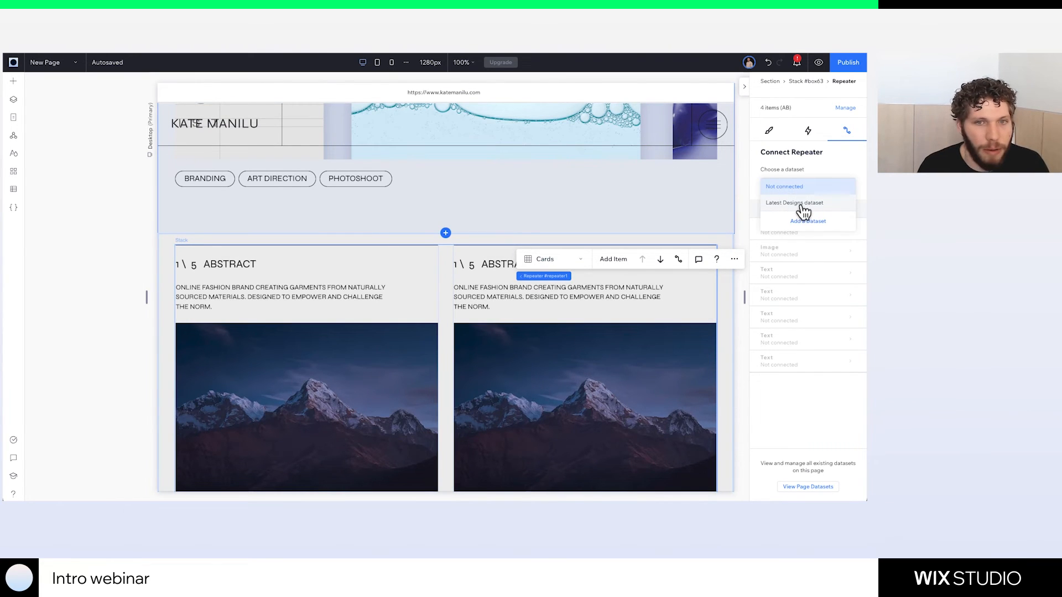
pyautogui.click(801, 205)
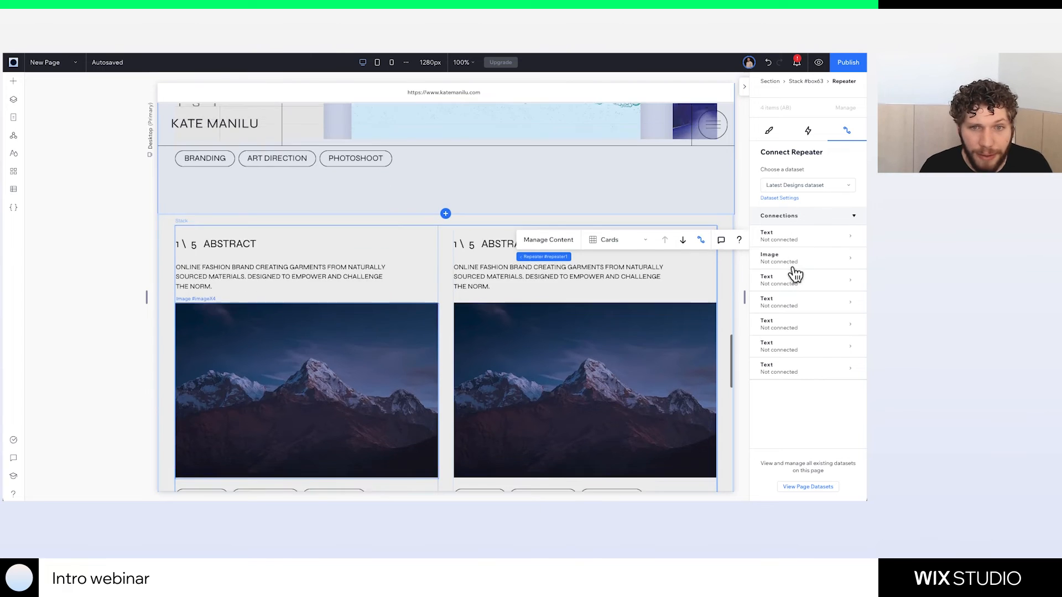
# Connect the repeater's mountain image to the Latest Designs dataset, with its image source set to the Image field
pyautogui.click(797, 264)
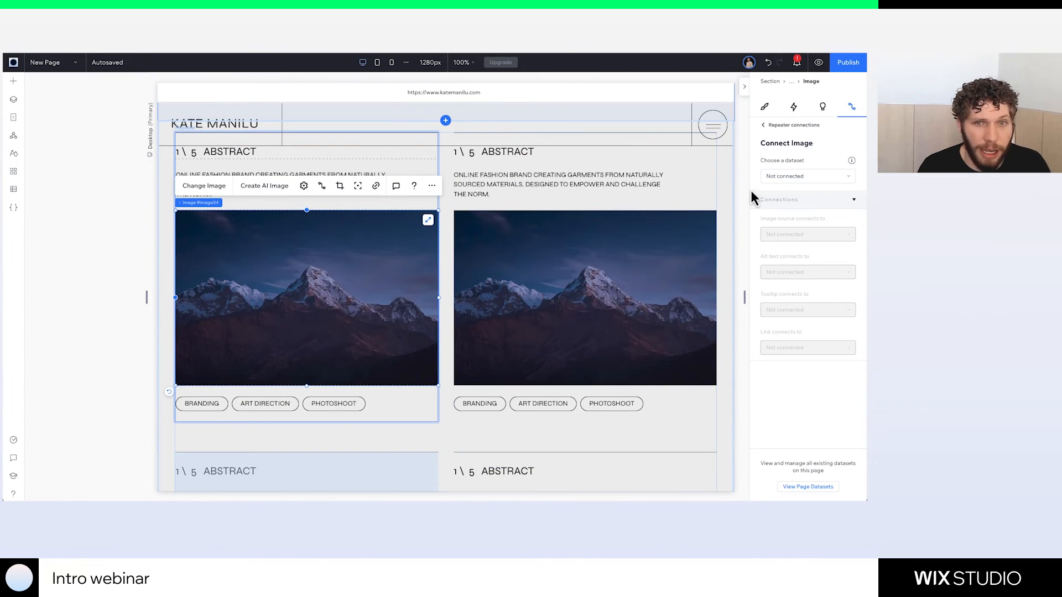
pyautogui.click(786, 178)
pyautogui.click(795, 195)
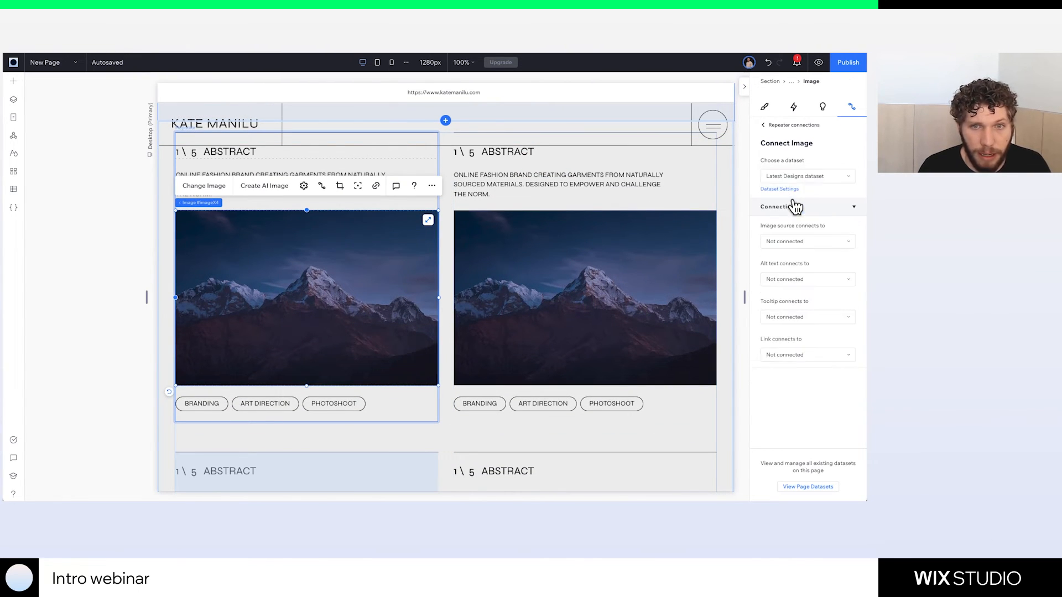
pyautogui.click(831, 243)
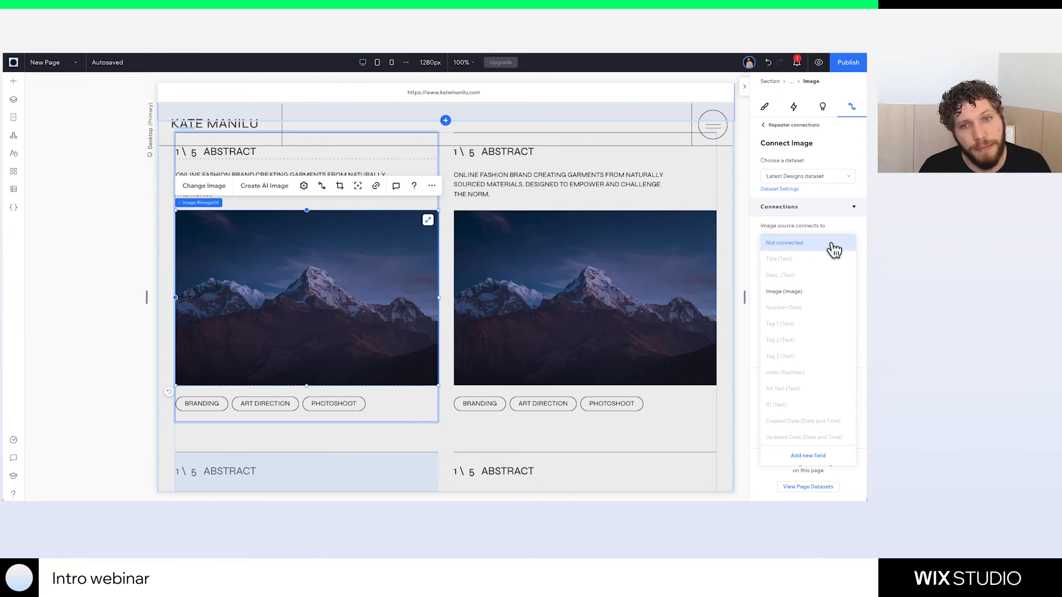
pyautogui.click(789, 293)
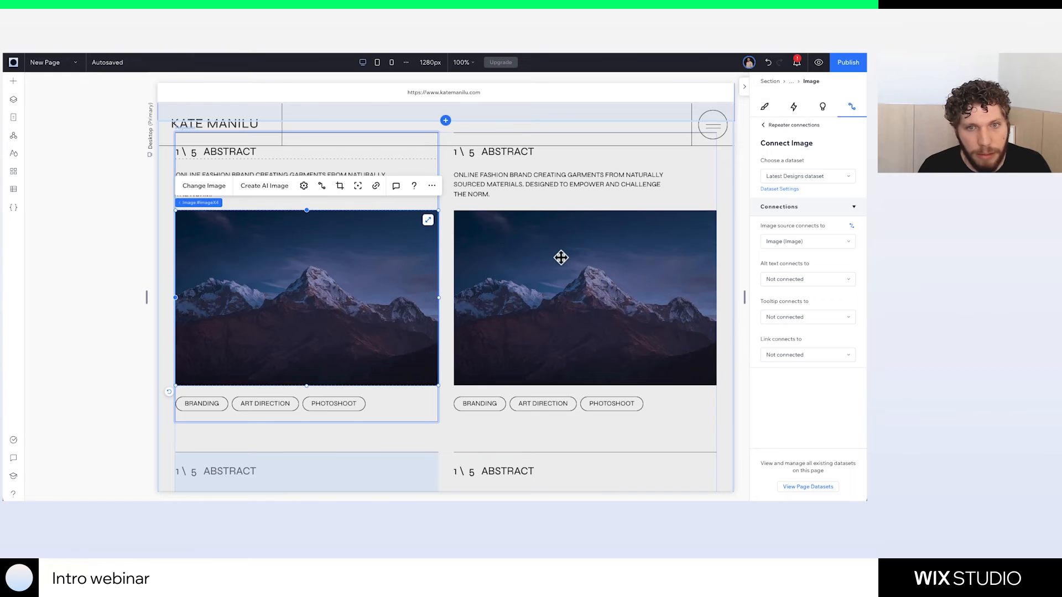
# Connect the description paragraph in the repeater item to the Desc. field
pyautogui.scroll(1, 561, 256)
pyautogui.click(557, 223)
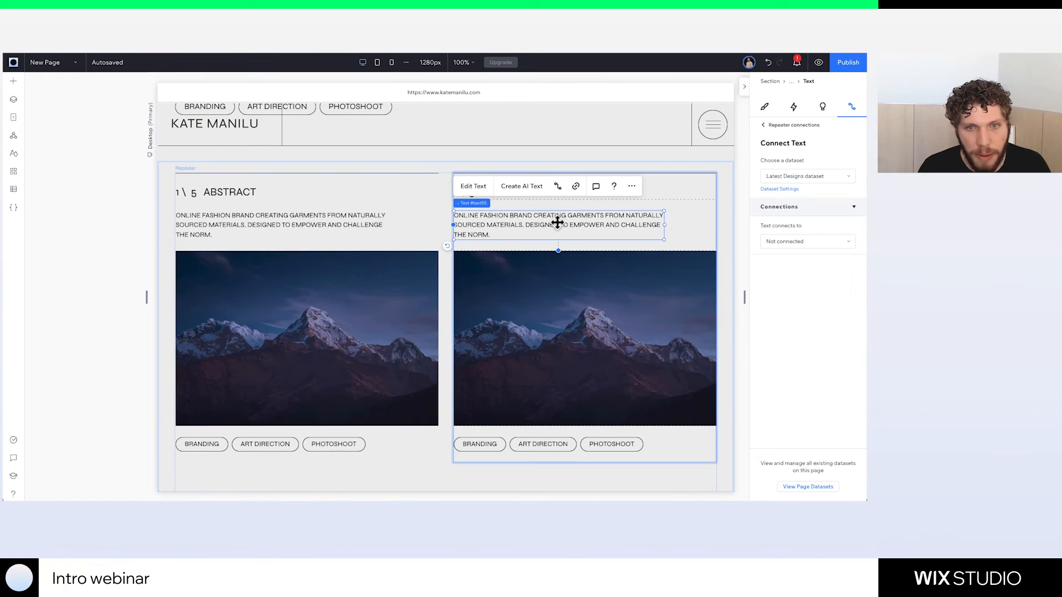
pyautogui.click(813, 247)
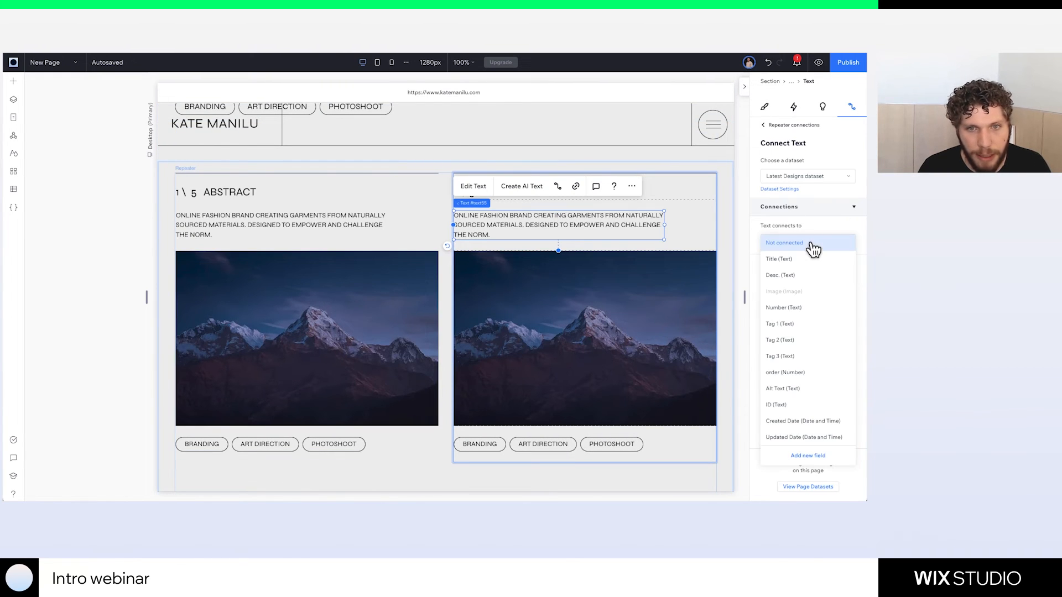
pyautogui.click(789, 276)
# Connect the ABSTRACT heading in the repeater item to the Title field of the Latest Designs dataset
pyautogui.click(232, 191)
pyautogui.click(232, 191)
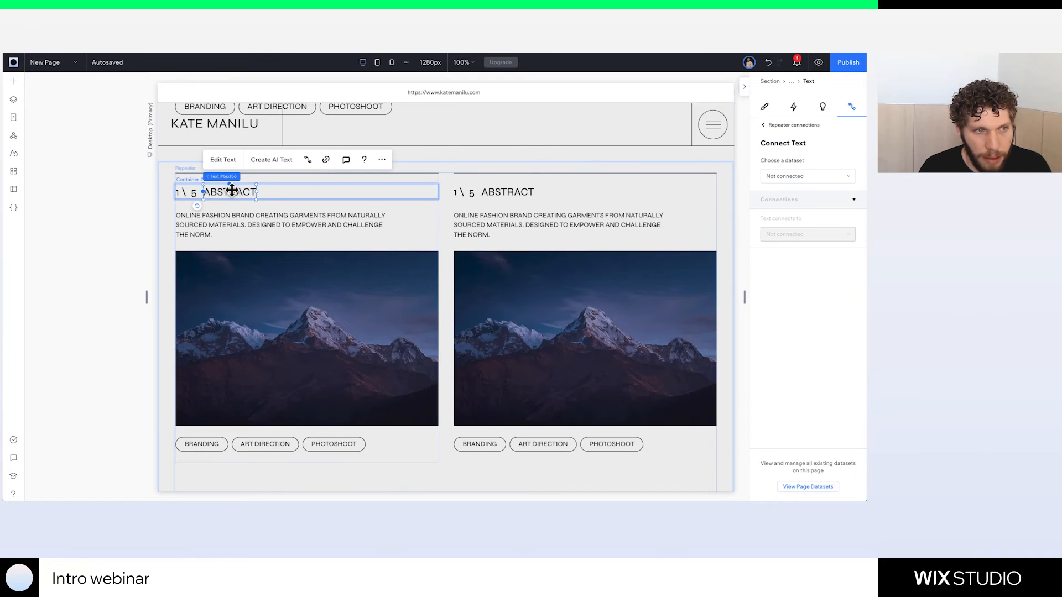
pyautogui.click(817, 177)
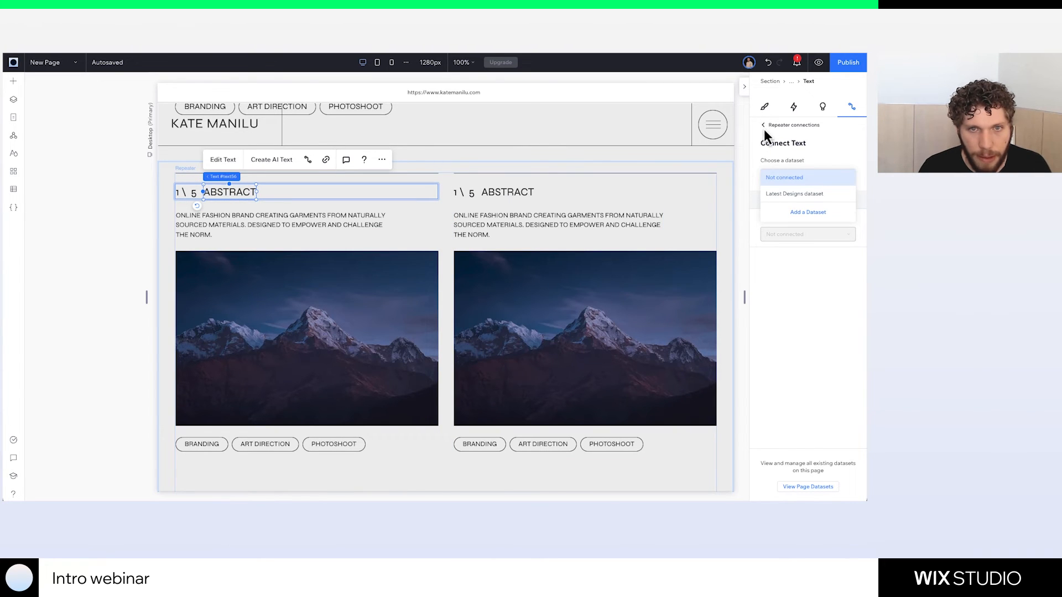
pyautogui.click(806, 195)
pyautogui.click(798, 241)
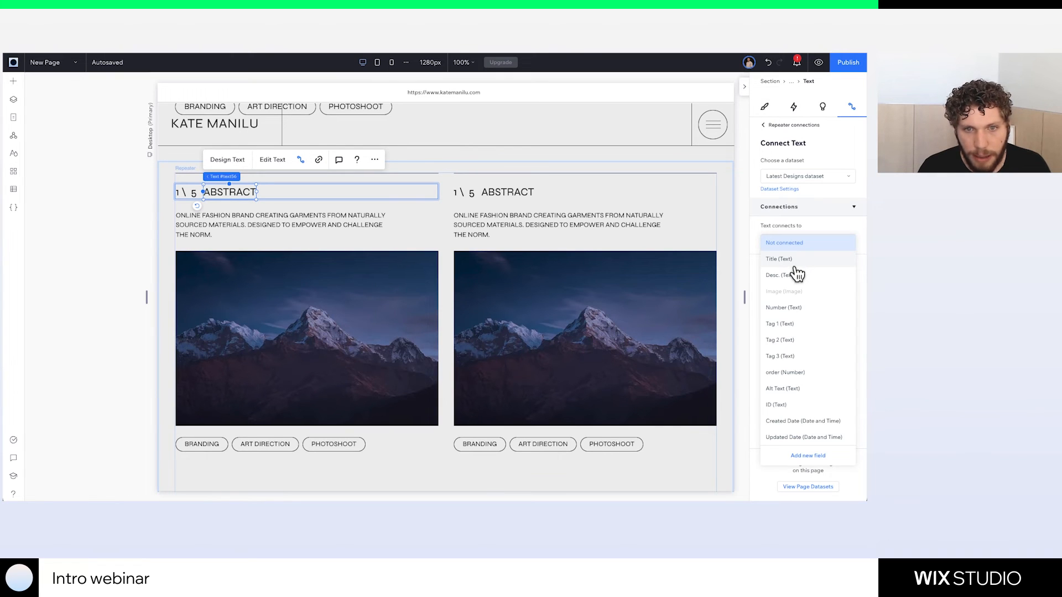
pyautogui.click(794, 260)
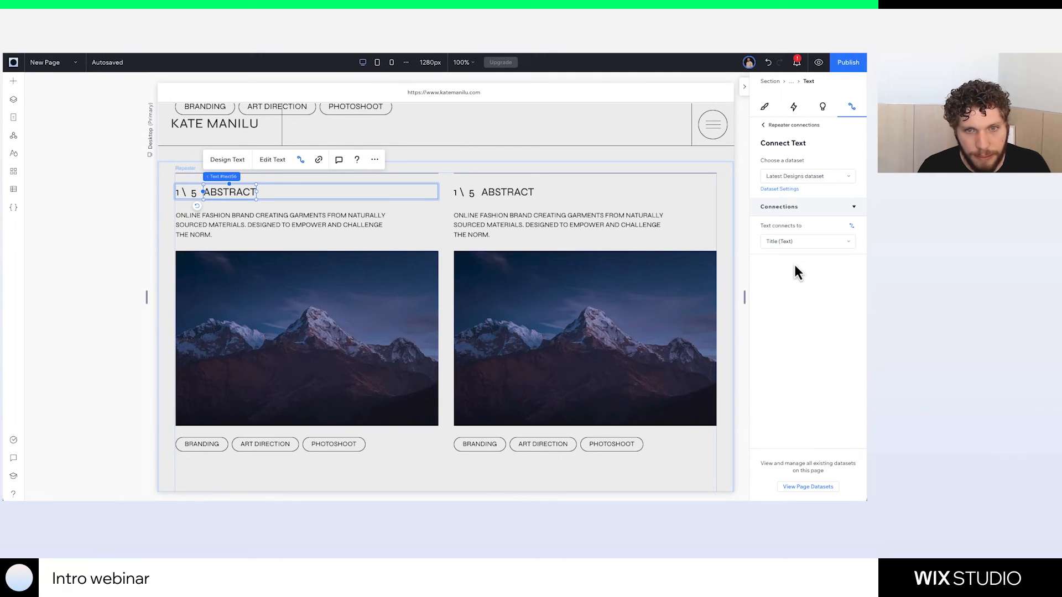
# Connect the item number text beside the heading to the Number field, and return to the repeater's connections
pyautogui.click(433, 244)
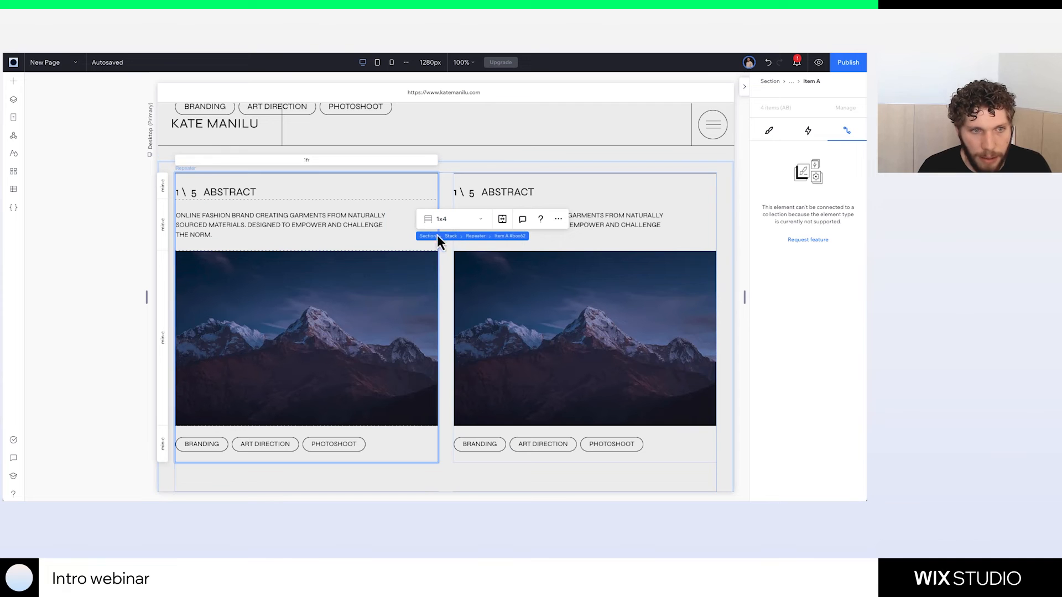
pyautogui.click(474, 237)
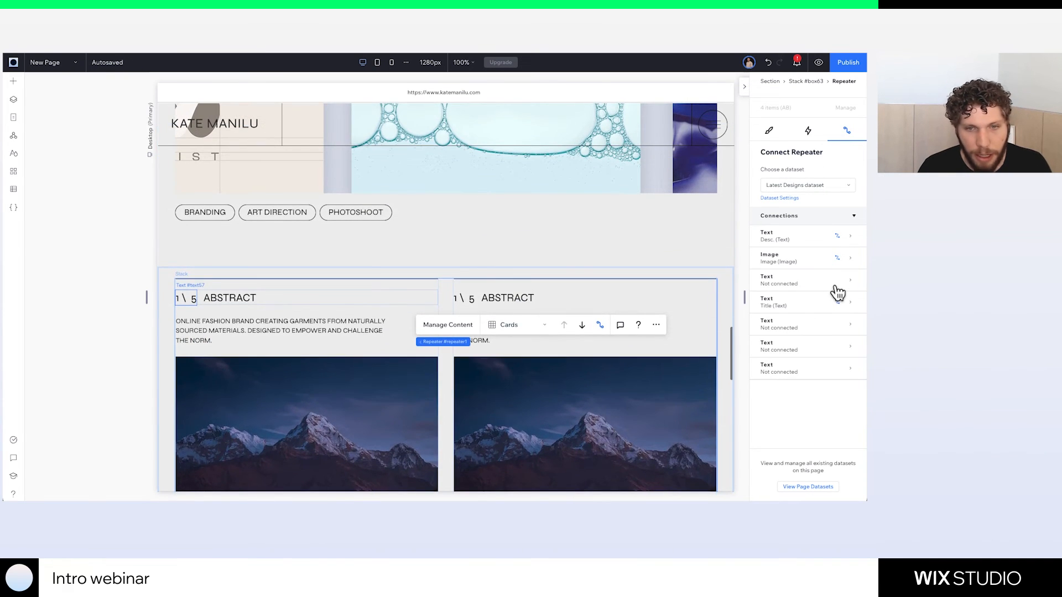
pyautogui.click(835, 286)
pyautogui.click(795, 243)
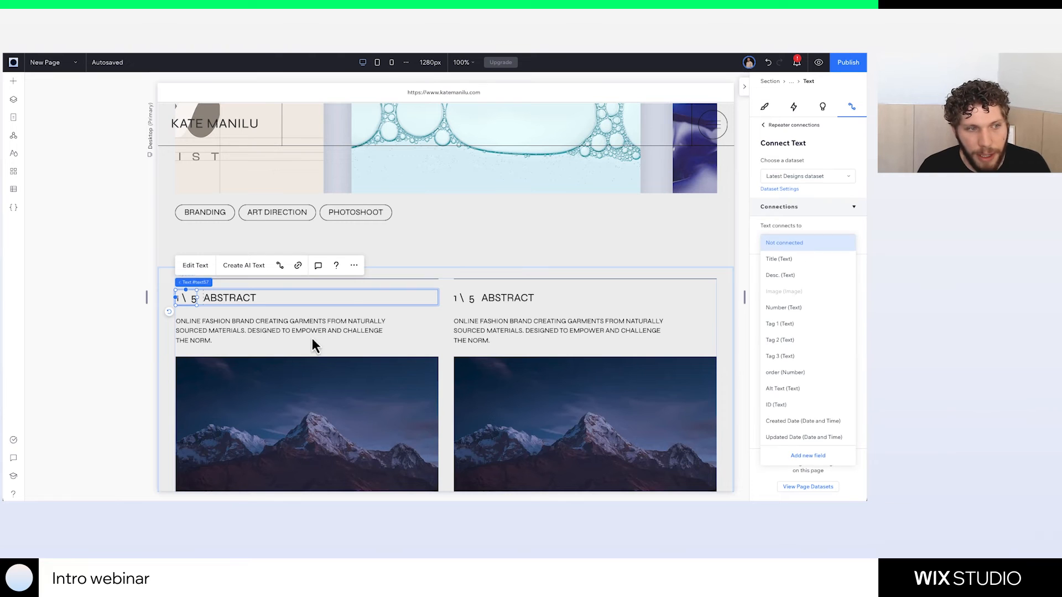
pyautogui.click(801, 307)
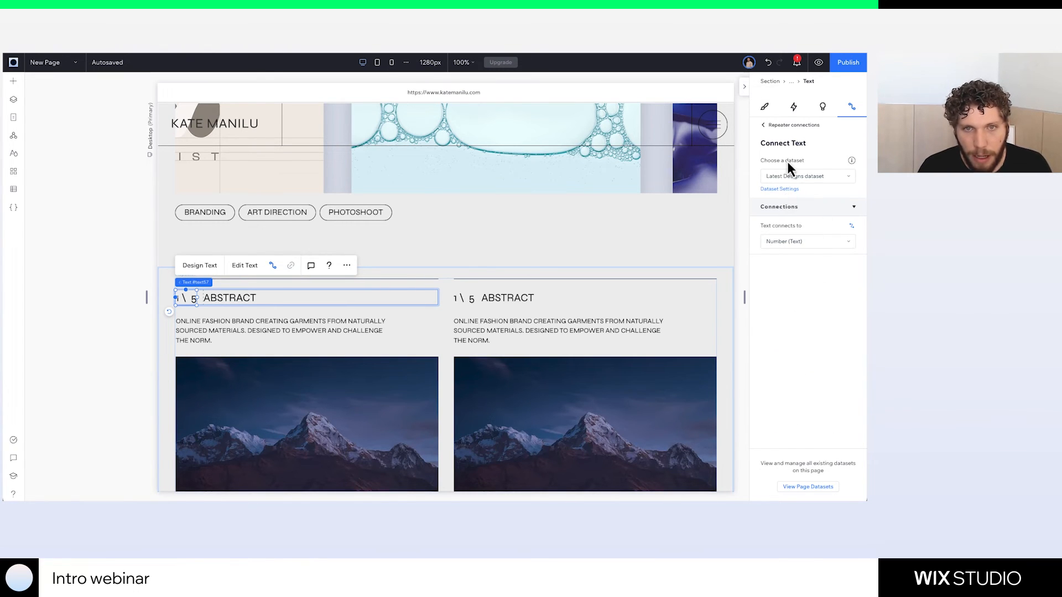
pyautogui.click(766, 129)
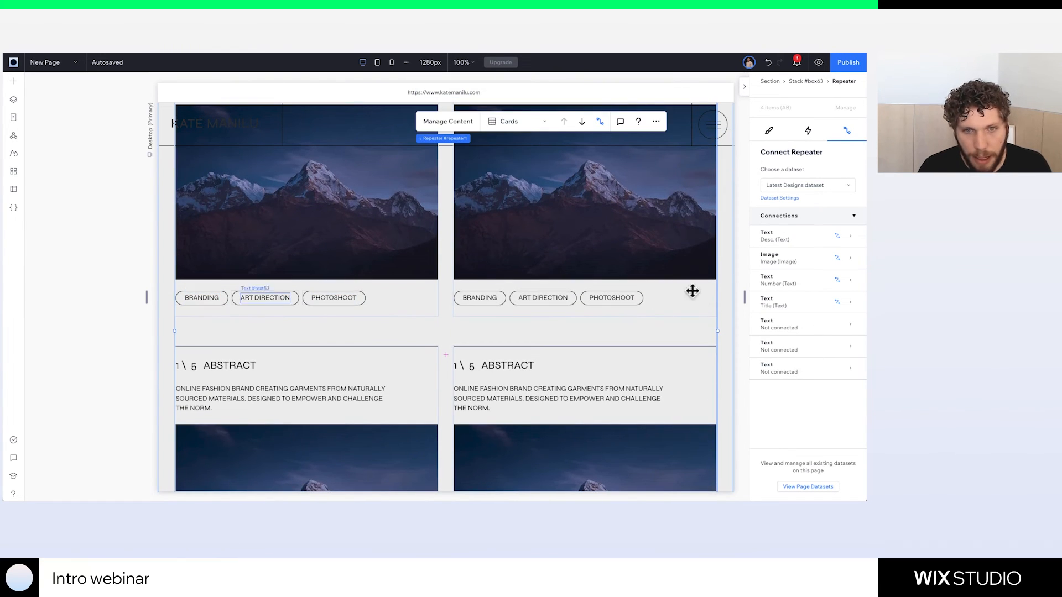
# Preview the page to check the CMS content in the repeater items, and return to editing
pyautogui.scroll(3, 526, 329)
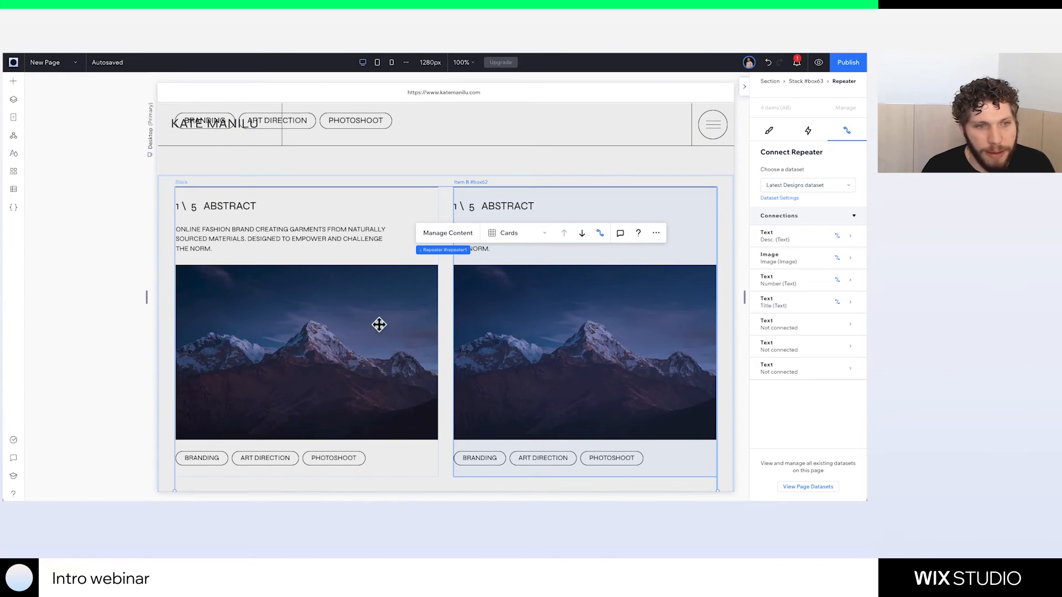
pyautogui.scroll(-3, 704, 374)
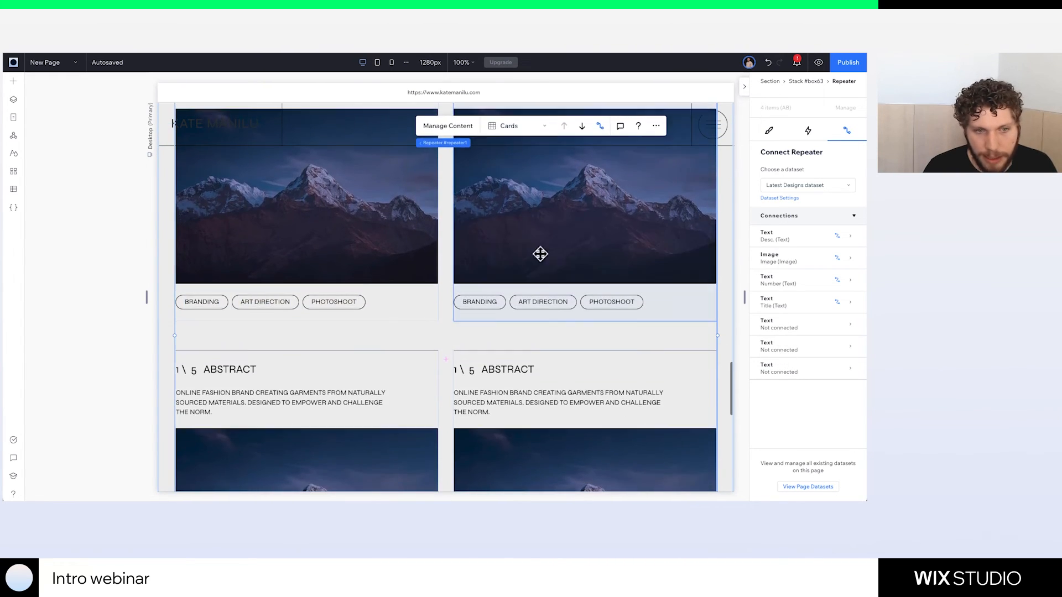
pyautogui.scroll(2, 486, 398)
pyautogui.scroll(1, 486, 401)
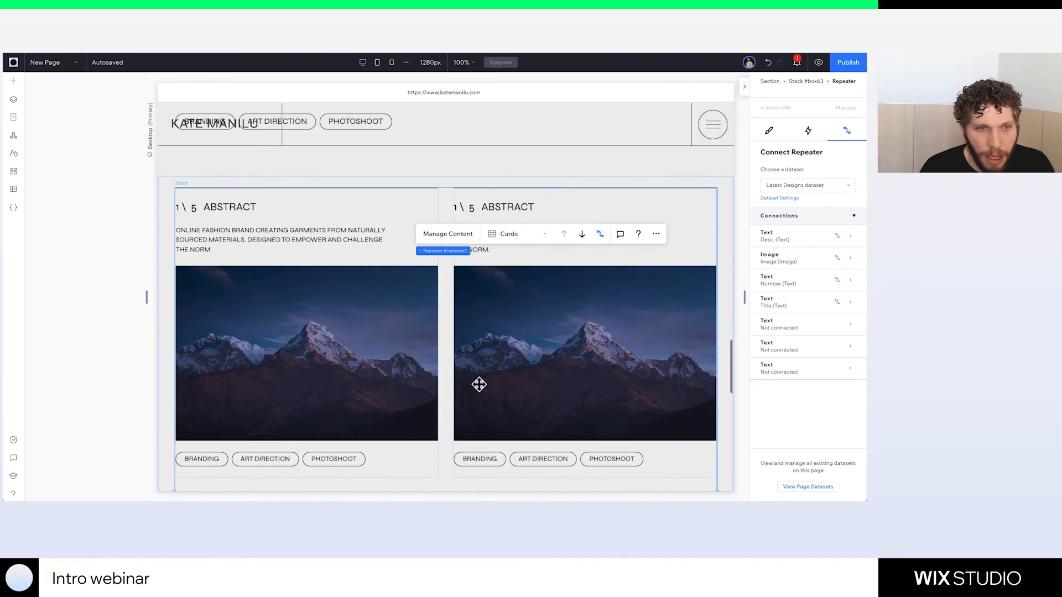
pyautogui.click(818, 63)
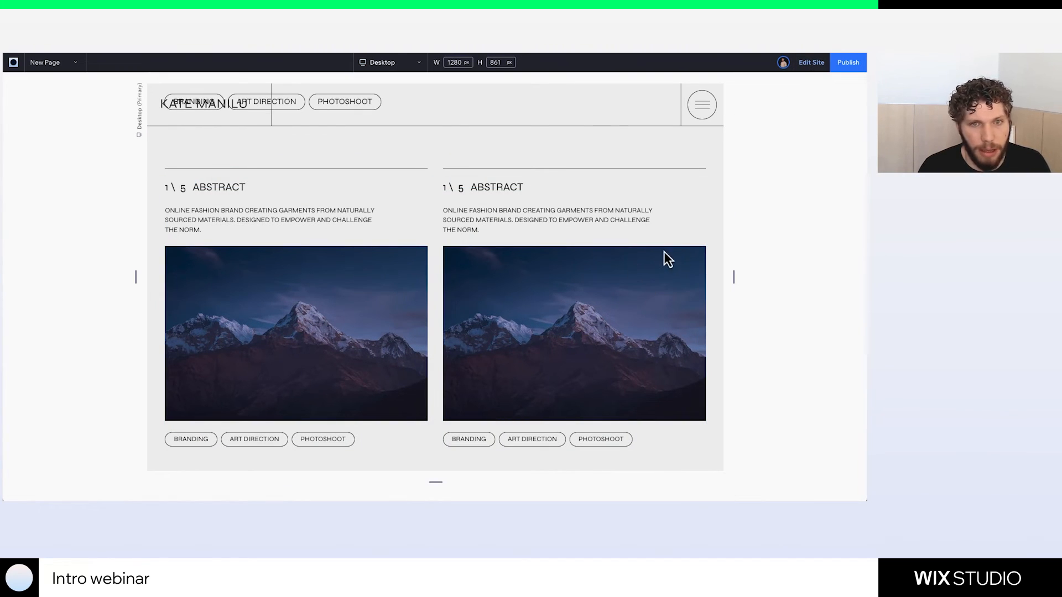
pyautogui.scroll(1, 642, 195)
pyautogui.scroll(-1, 642, 196)
pyautogui.scroll(-4, 642, 195)
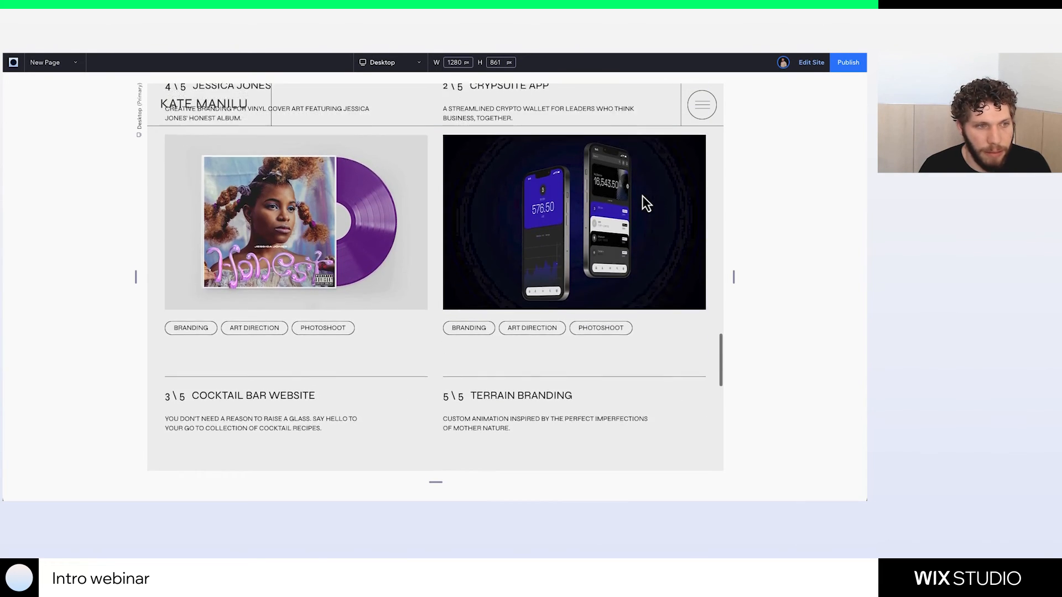
pyautogui.scroll(4, 641, 195)
pyautogui.scroll(1, 643, 198)
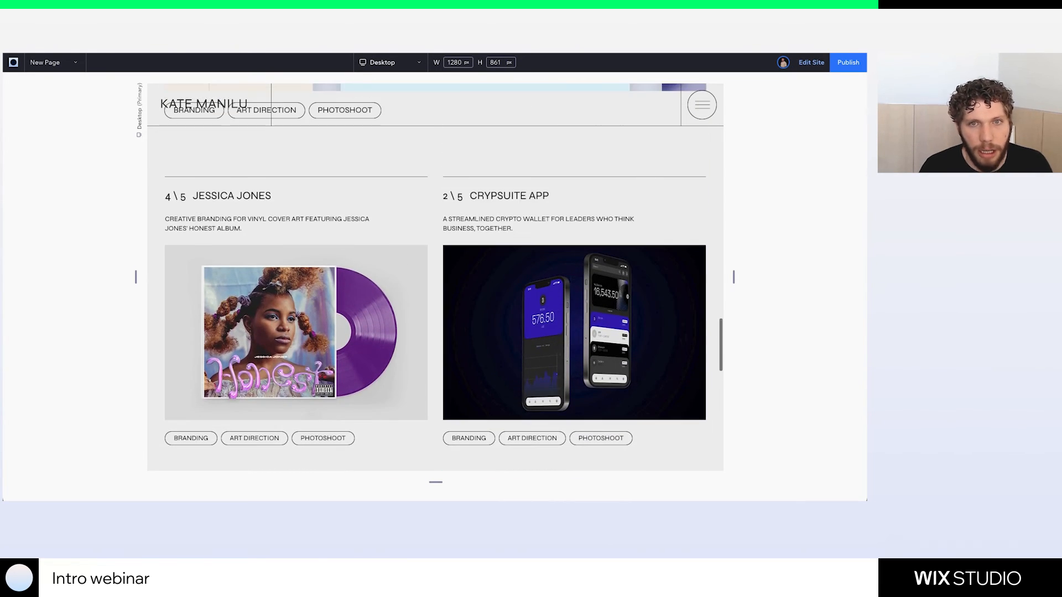
pyautogui.click(810, 65)
# Add a sort to the repeater's Latest Designs dataset by the order field, Low → High
pyautogui.click(434, 251)
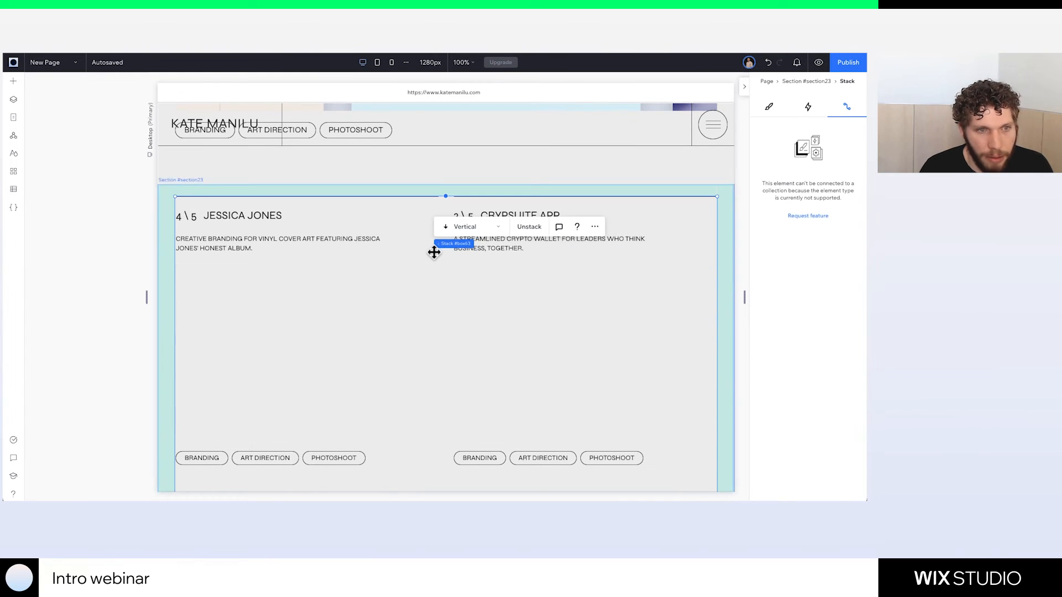
pyautogui.click(644, 253)
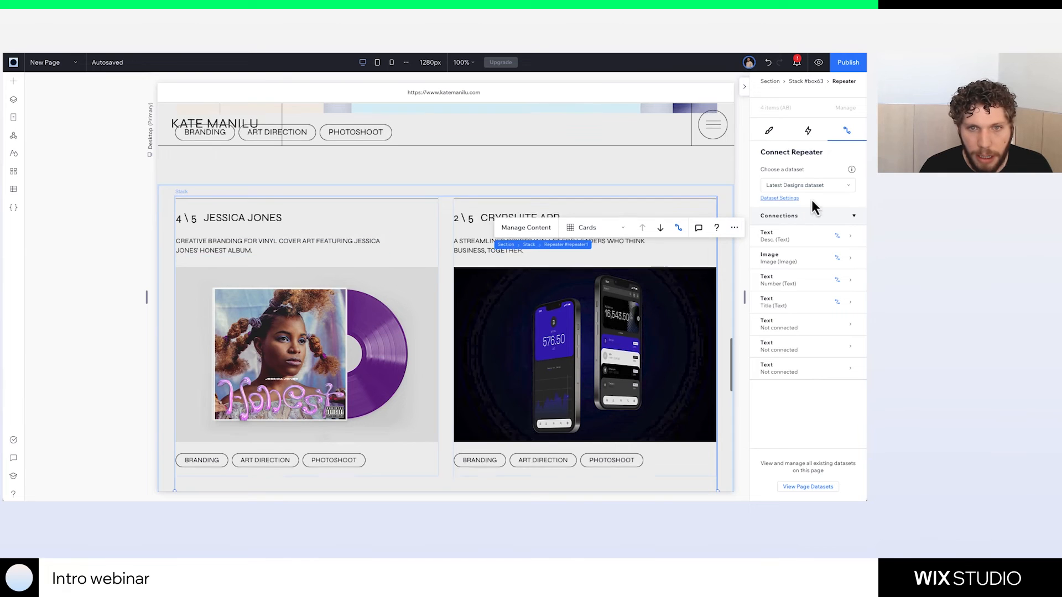
pyautogui.click(784, 199)
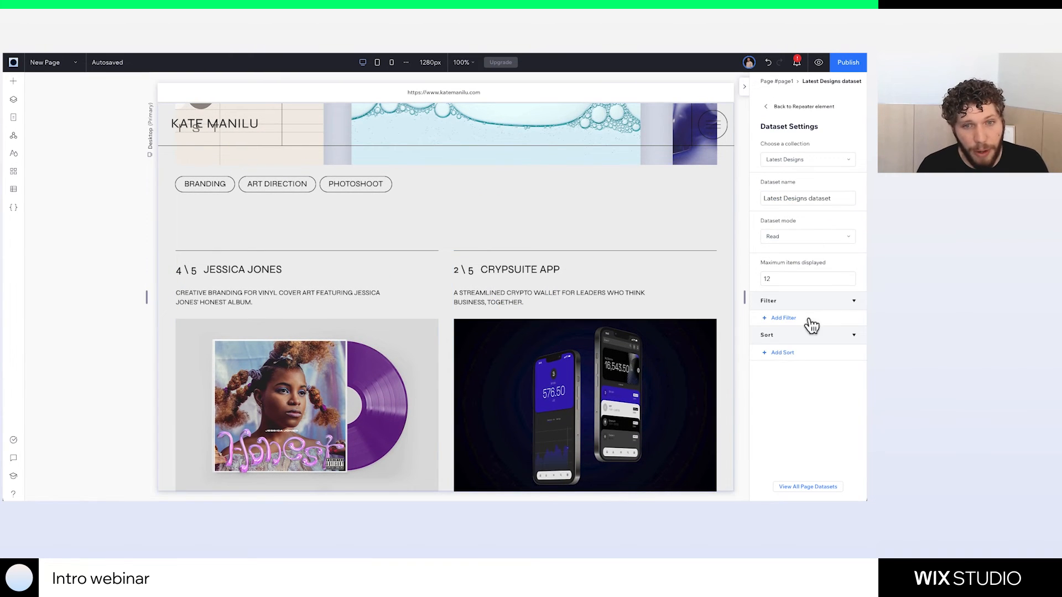
pyautogui.click(784, 358)
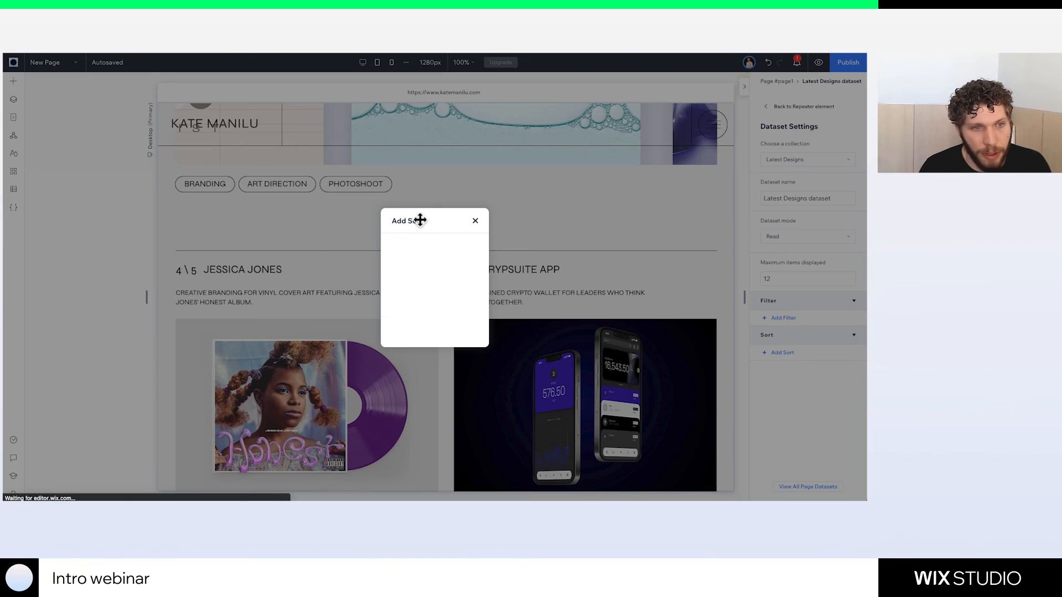
pyautogui.click(430, 261)
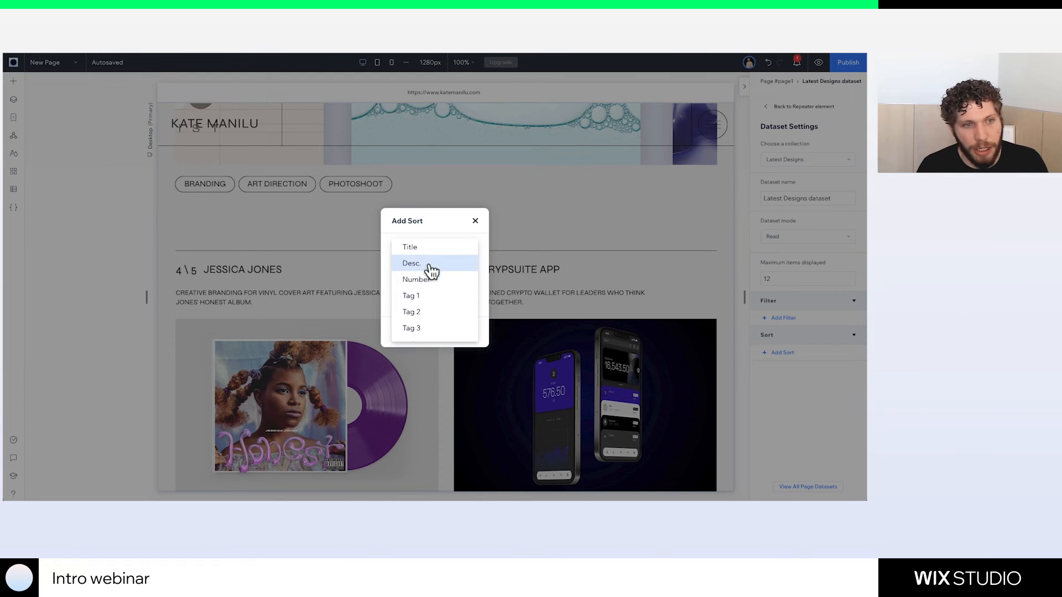
pyautogui.scroll(-3, 440, 299)
pyautogui.click(436, 269)
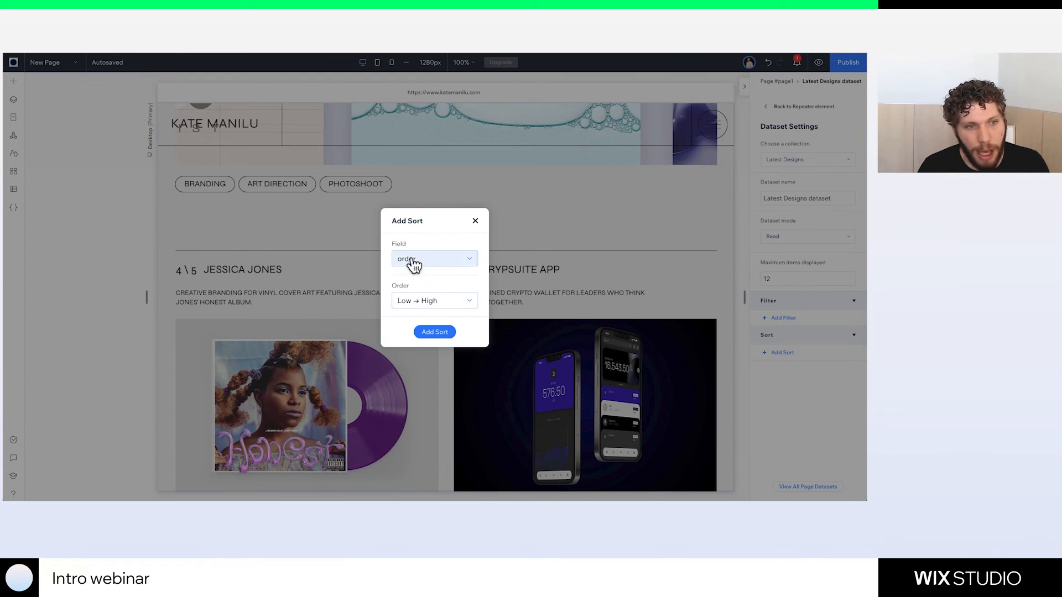
pyautogui.click(437, 336)
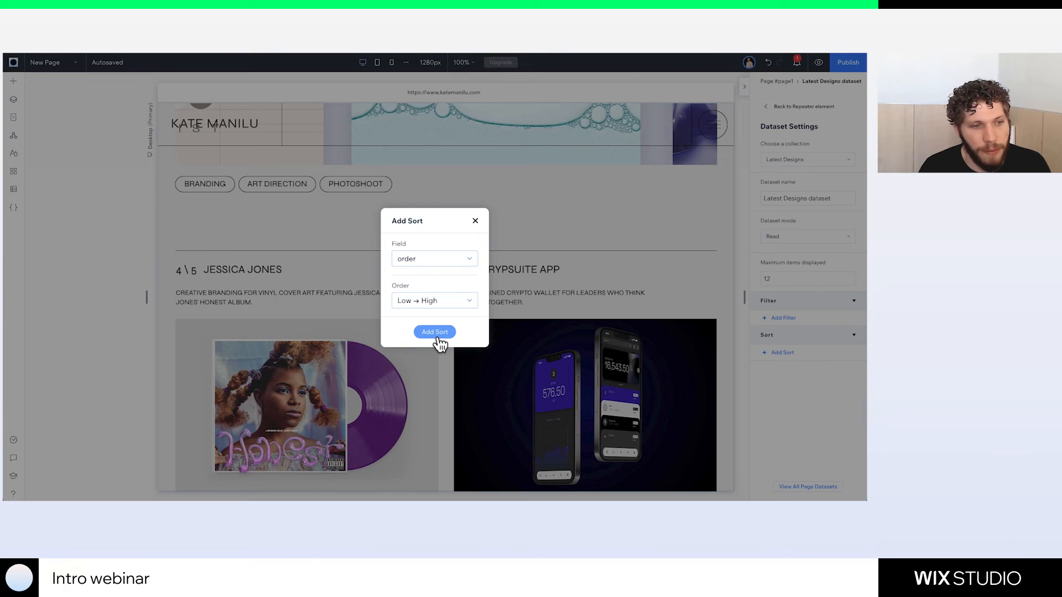
# Set the opacity of the layouter holding the BRANDING, ART DIRECTION and PHOTOSHOOT tags in the first repeater item to 0%
pyautogui.scroll(-3, 446, 357)
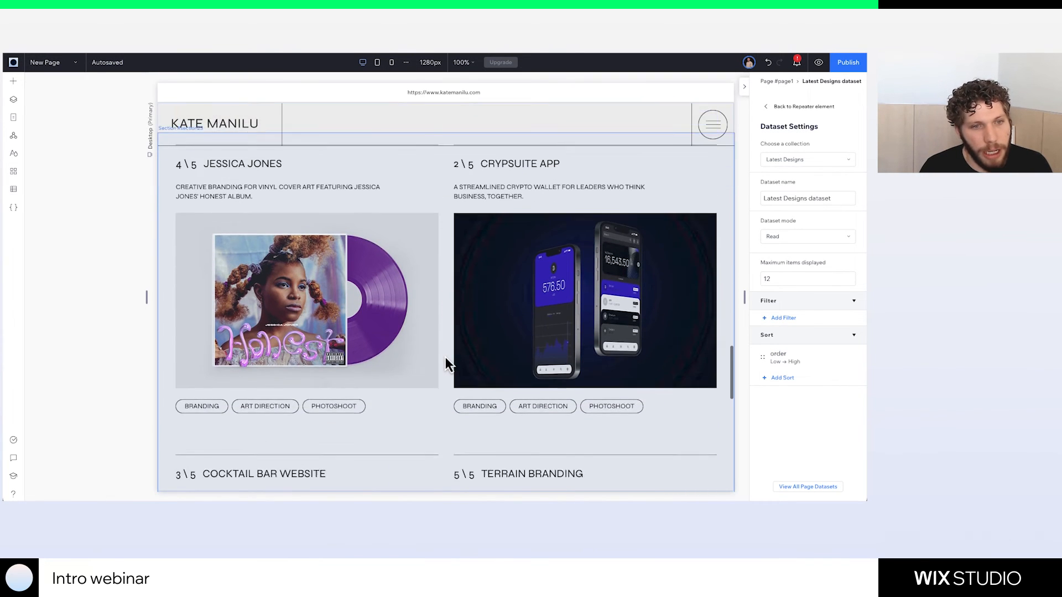
pyautogui.scroll(-4, 446, 359)
pyautogui.scroll(7, 446, 360)
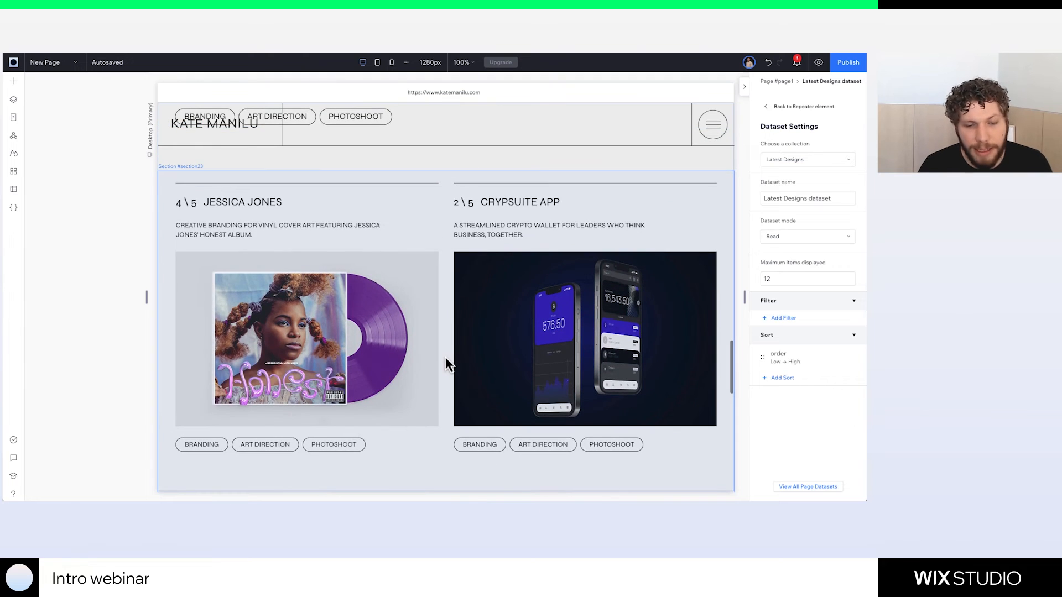
pyautogui.click(380, 433)
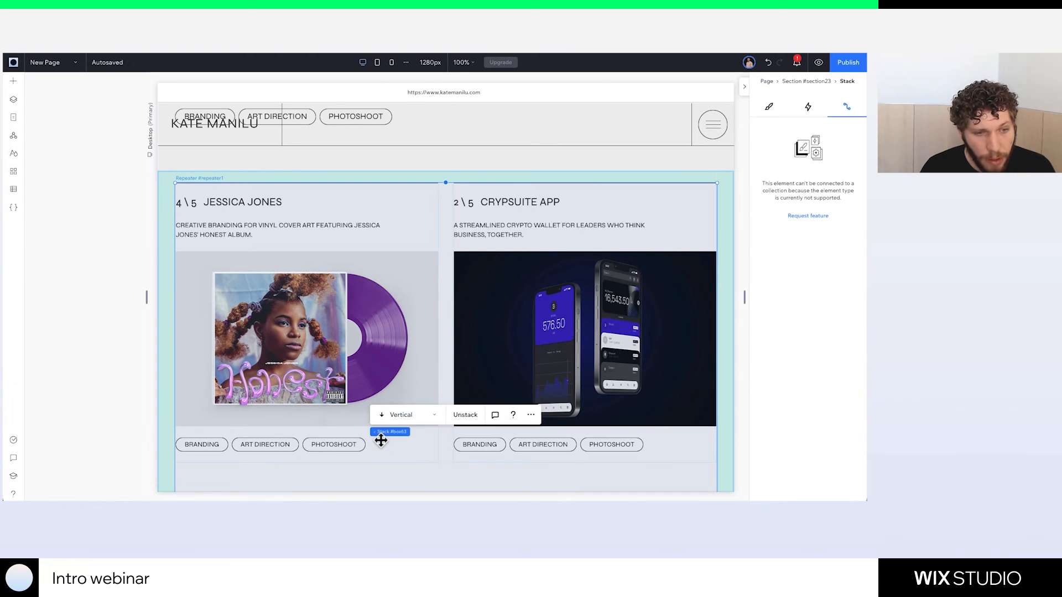
pyautogui.click(380, 441)
pyautogui.click(357, 449)
pyautogui.click(358, 449)
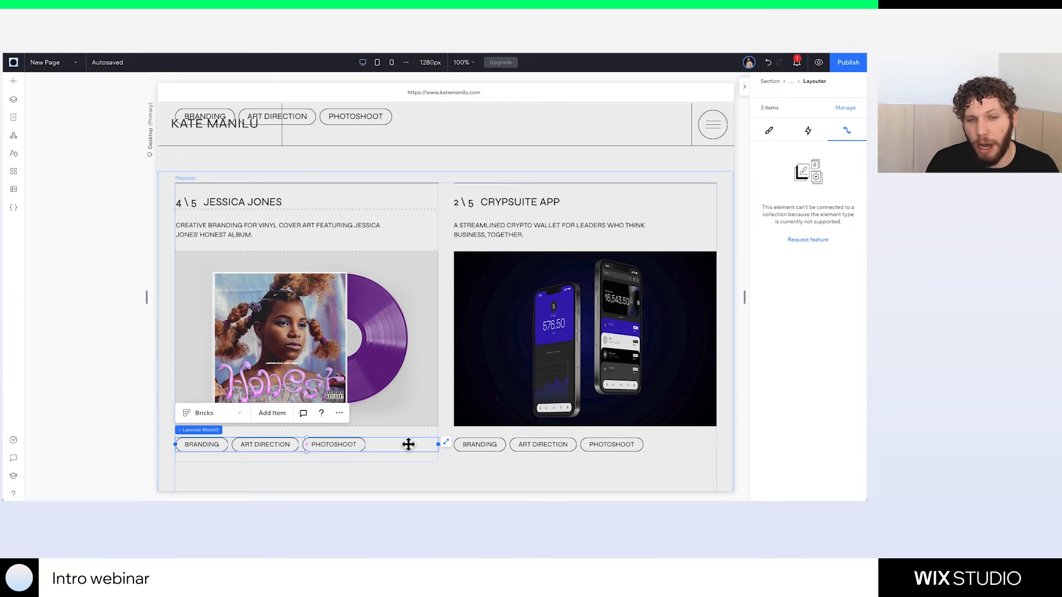
pyautogui.click(768, 130)
pyautogui.scroll(-10, 802, 334)
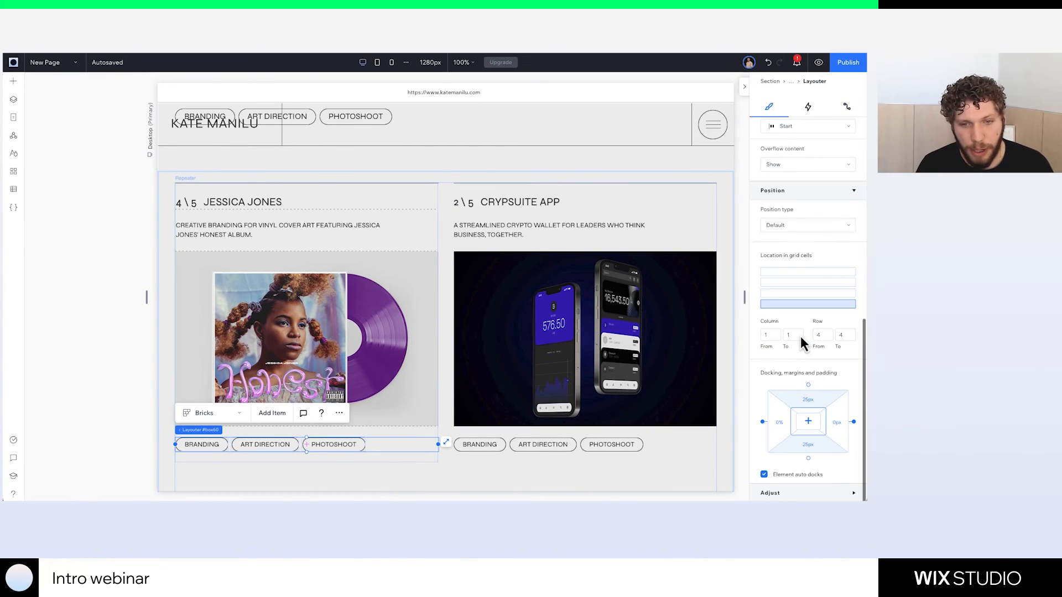
pyautogui.click(819, 492)
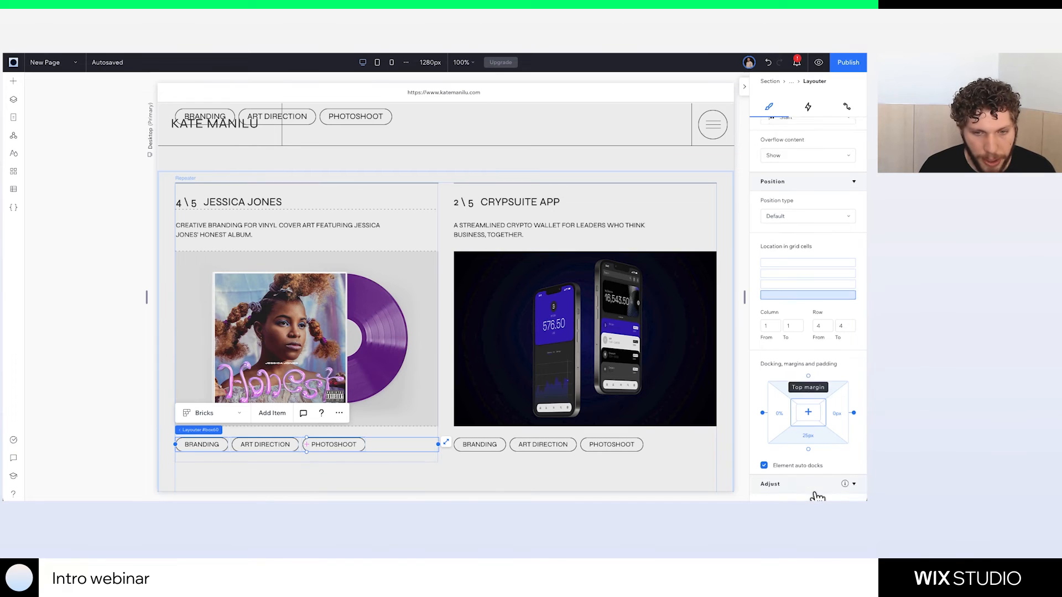
pyautogui.click(840, 354)
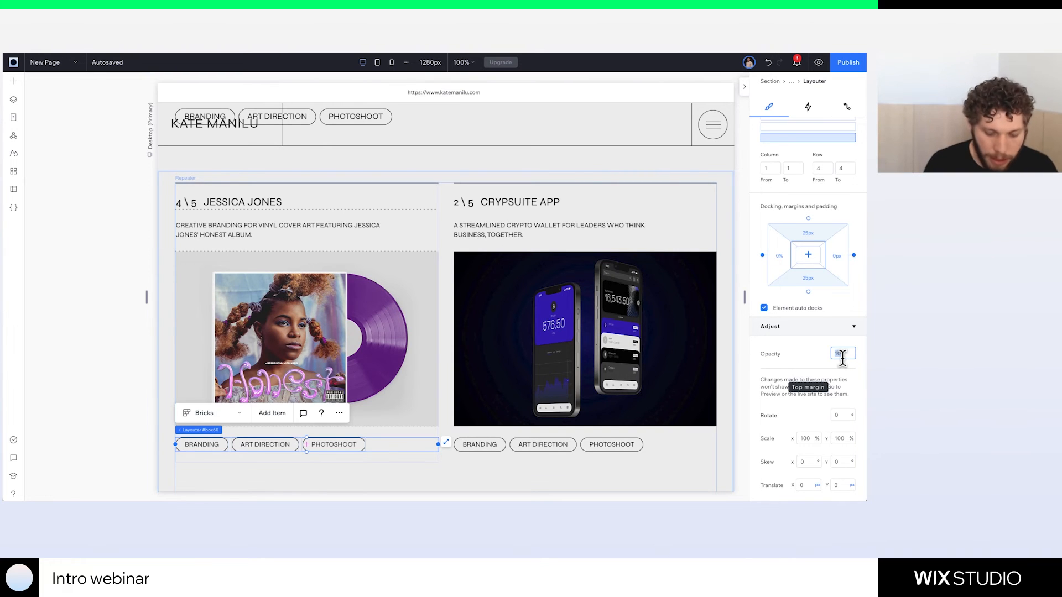
pyautogui.press('Return')
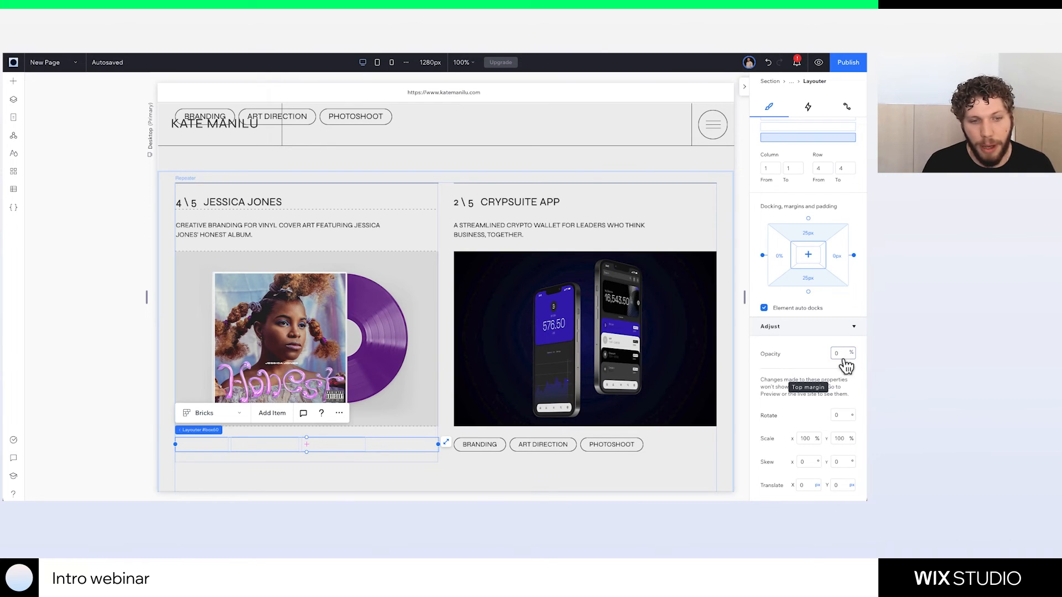
# Turn off the repeater's AB design pattern and delete the pattern from all breakpoints
pyautogui.click(409, 437)
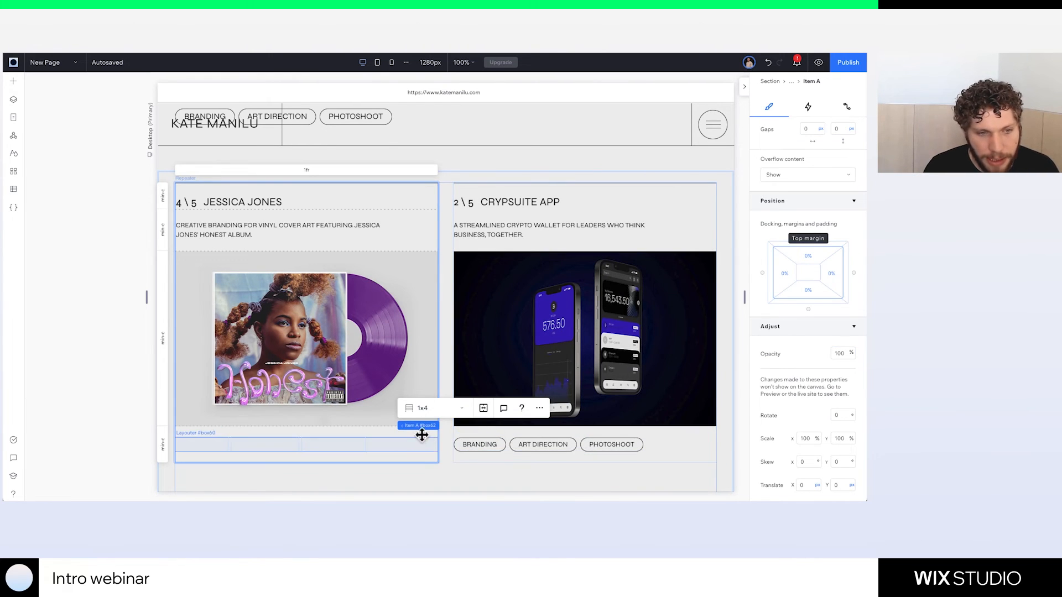
pyautogui.moveTo(413, 426)
pyautogui.click(457, 425)
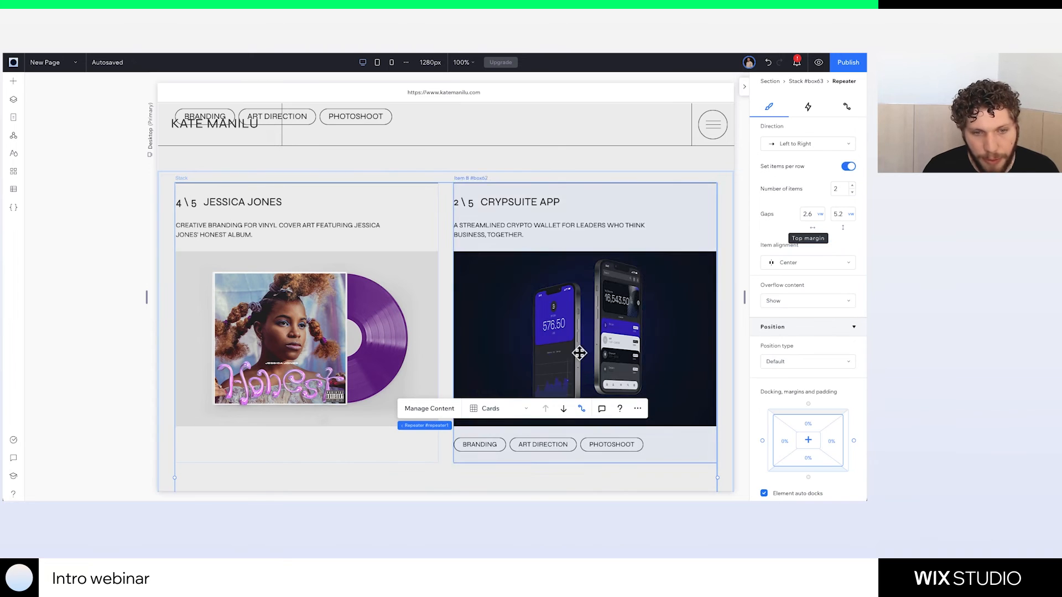
pyautogui.scroll(-2, 520, 442)
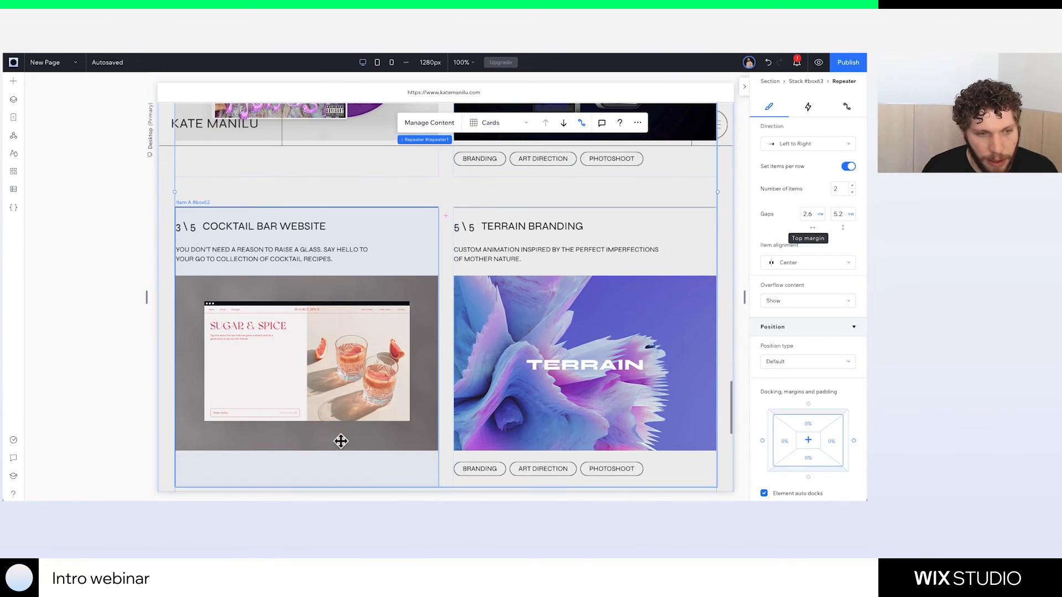
pyautogui.scroll(5, 411, 237)
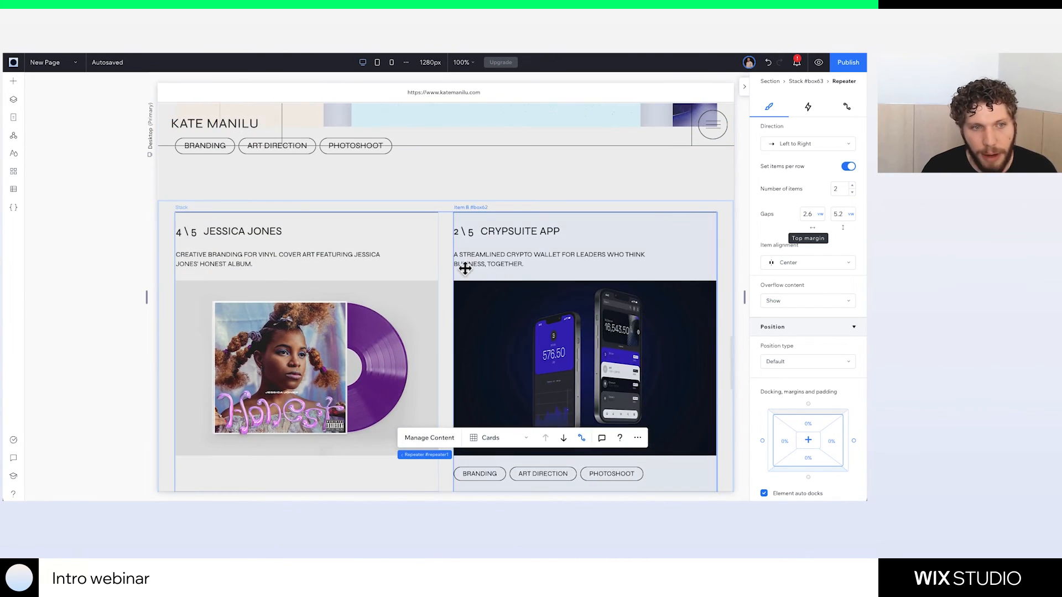
pyautogui.scroll(2, 461, 271)
pyautogui.scroll(4, 825, 164)
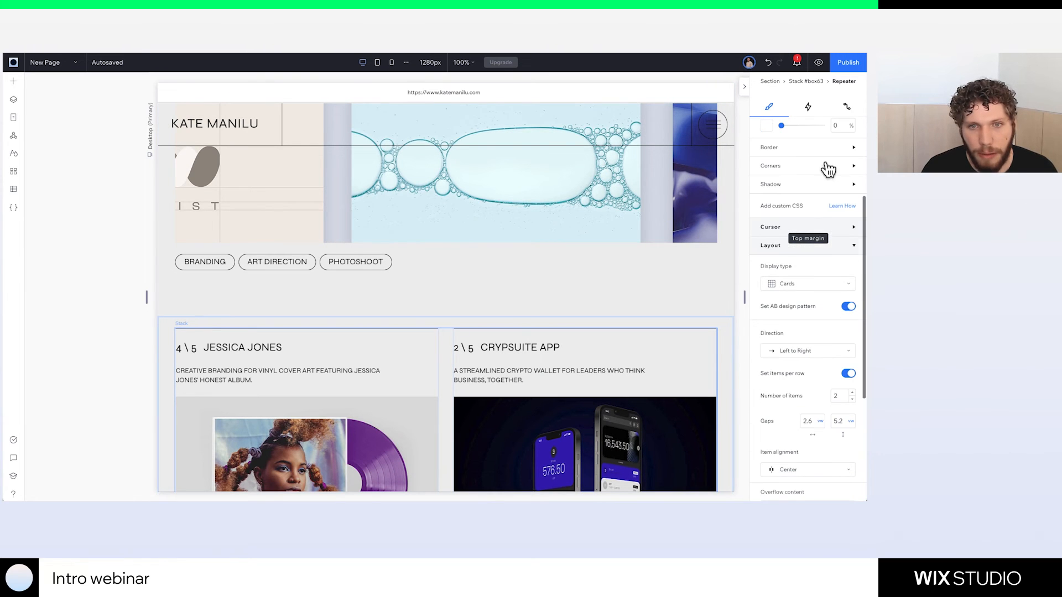
pyautogui.click(847, 307)
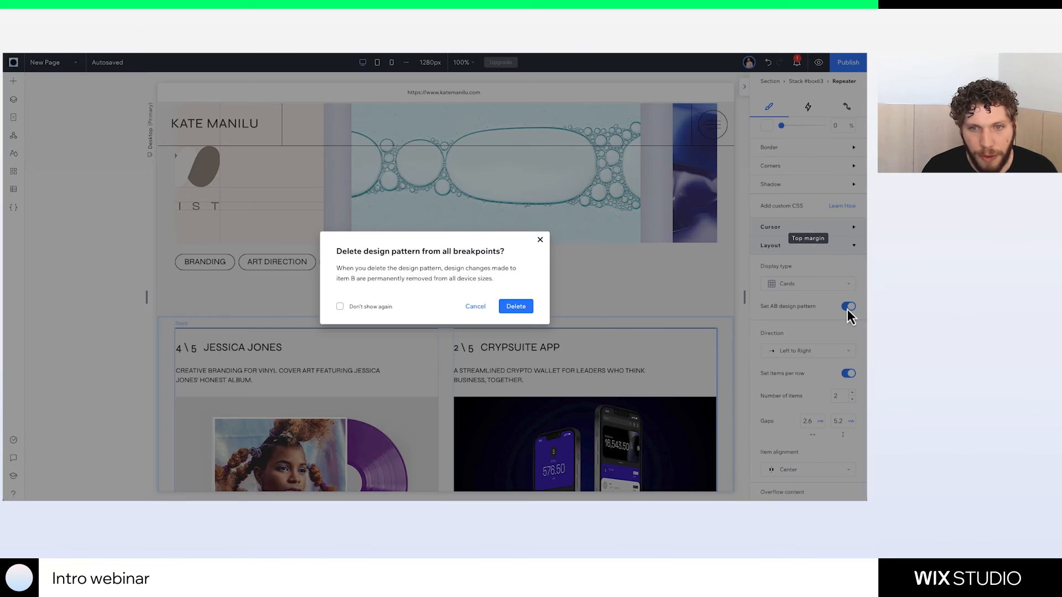
pyautogui.click(526, 309)
# Add a hover interaction to the first repeater item and start a new custom animation for it
pyautogui.click(430, 432)
pyautogui.scroll(-5, 430, 430)
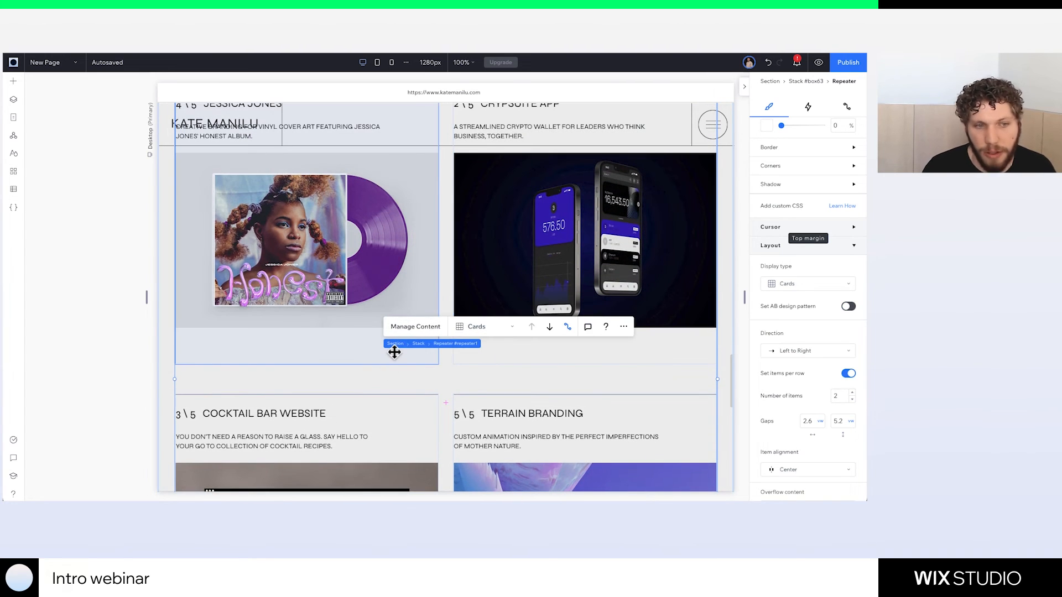
pyautogui.click(393, 351)
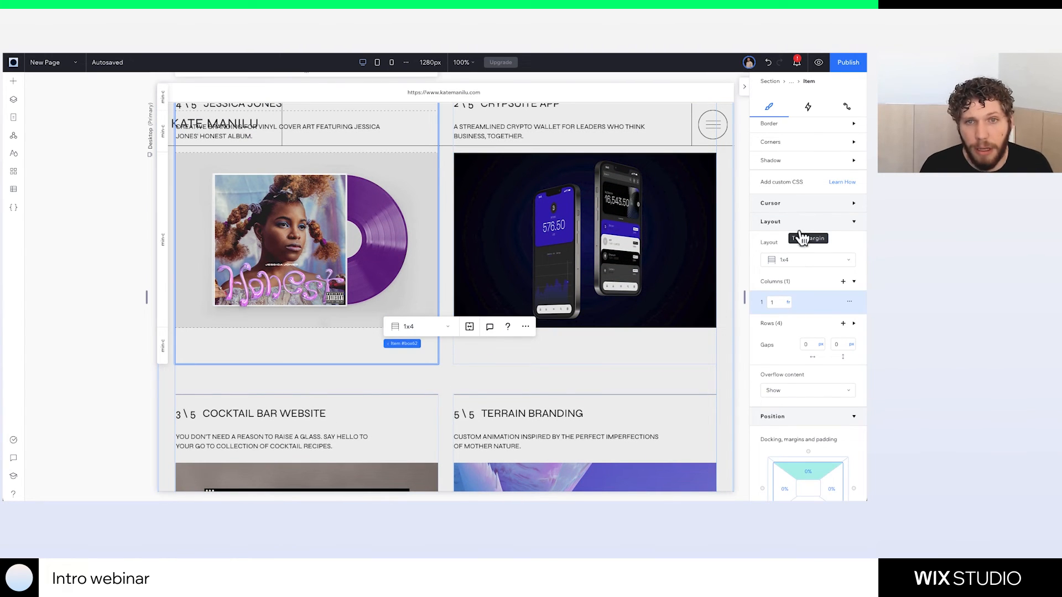
pyautogui.scroll(3, 810, 166)
pyautogui.click(808, 109)
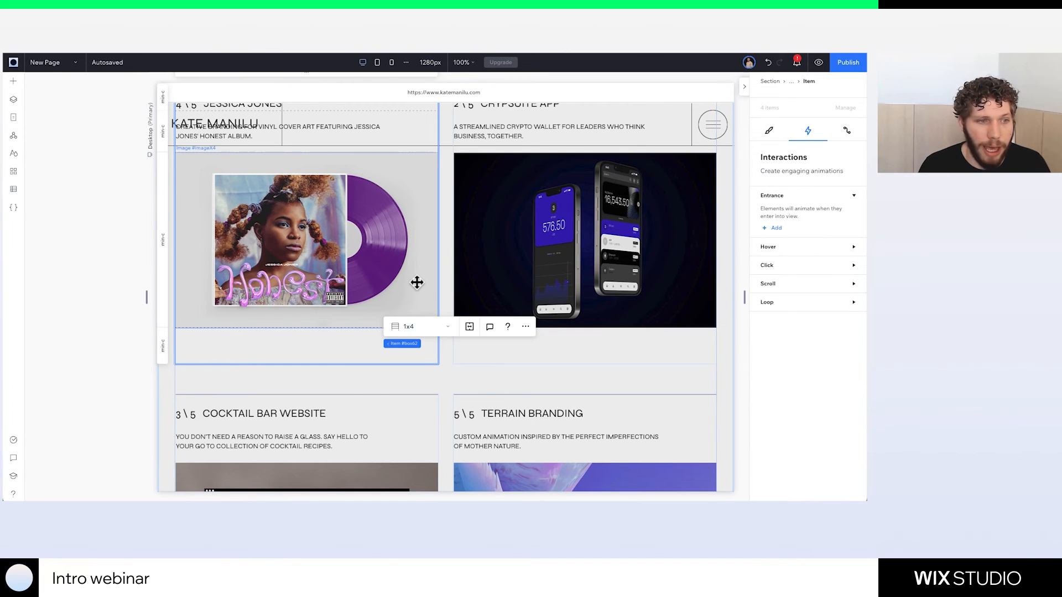
pyautogui.click(841, 249)
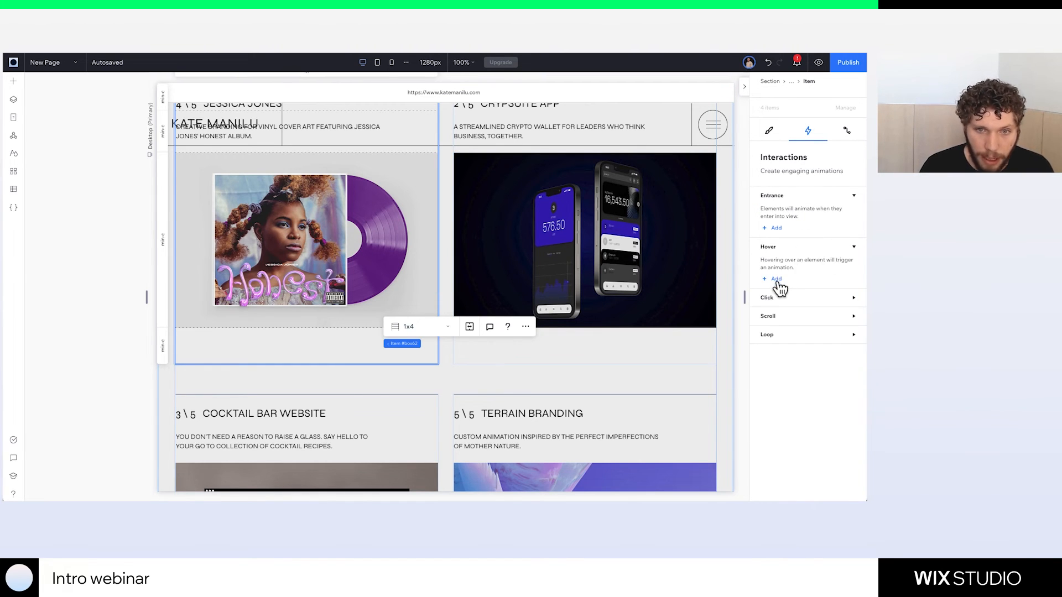
pyautogui.click(776, 279)
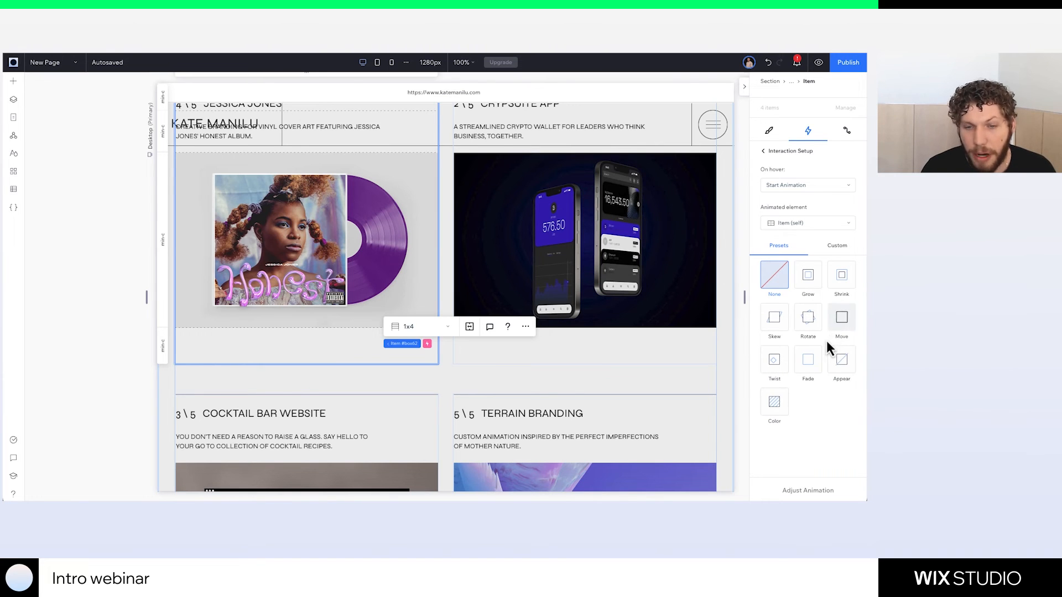
pyautogui.click(837, 247)
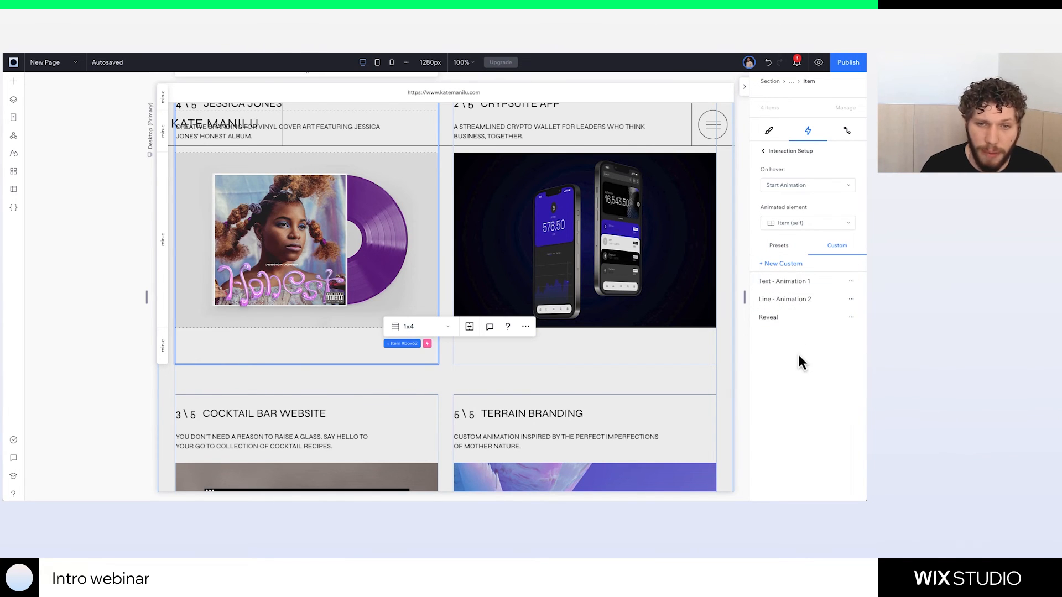
pyautogui.click(778, 264)
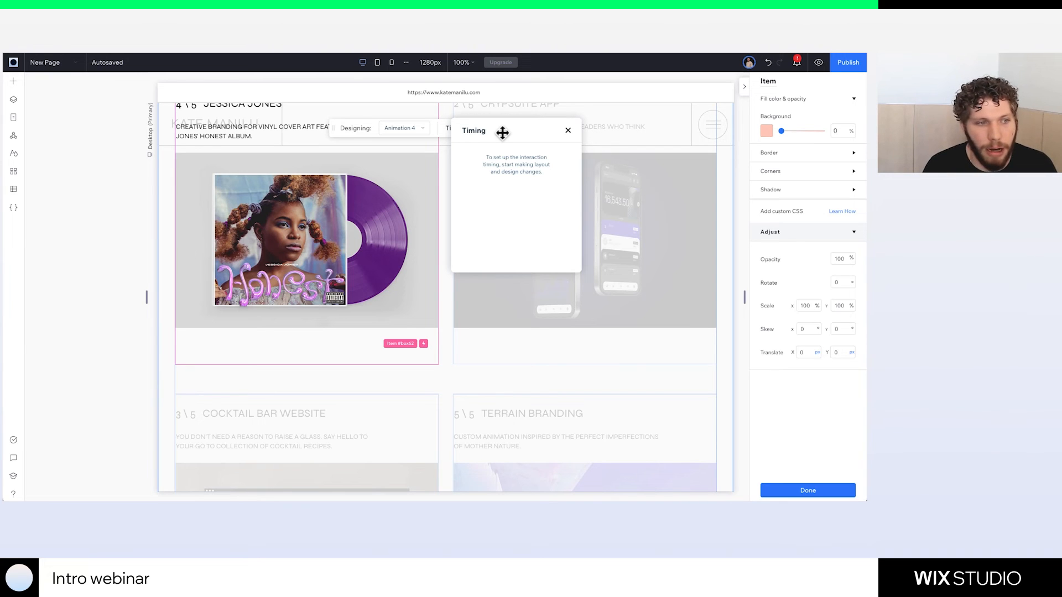
# Set the tag layouter's opacity to 100% in the hover animation, finish designing it and return to the interactions overview
pyautogui.click(227, 349)
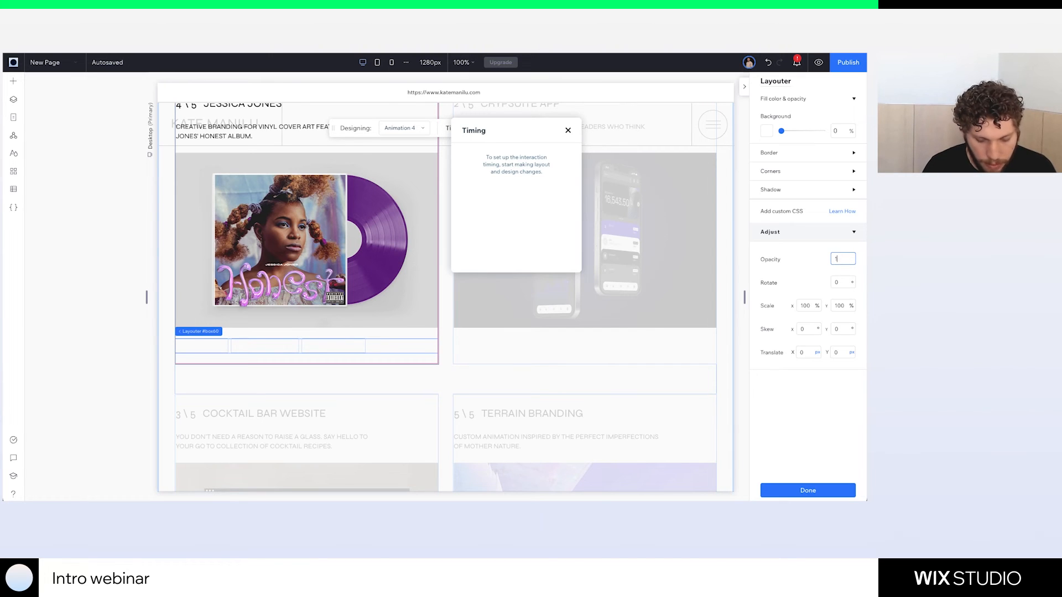
pyautogui.press('Return')
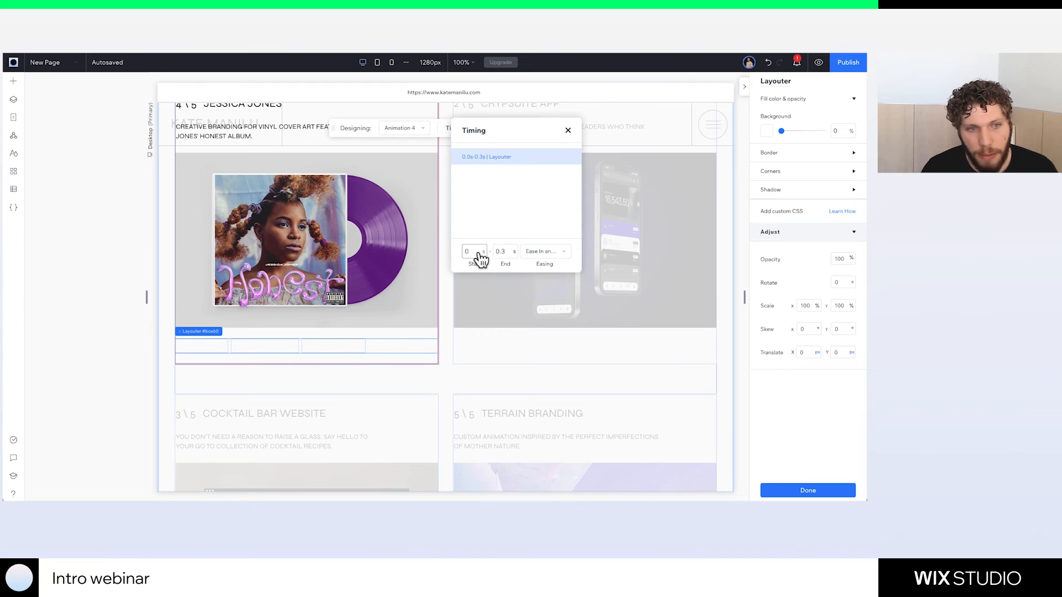
pyautogui.click(552, 253)
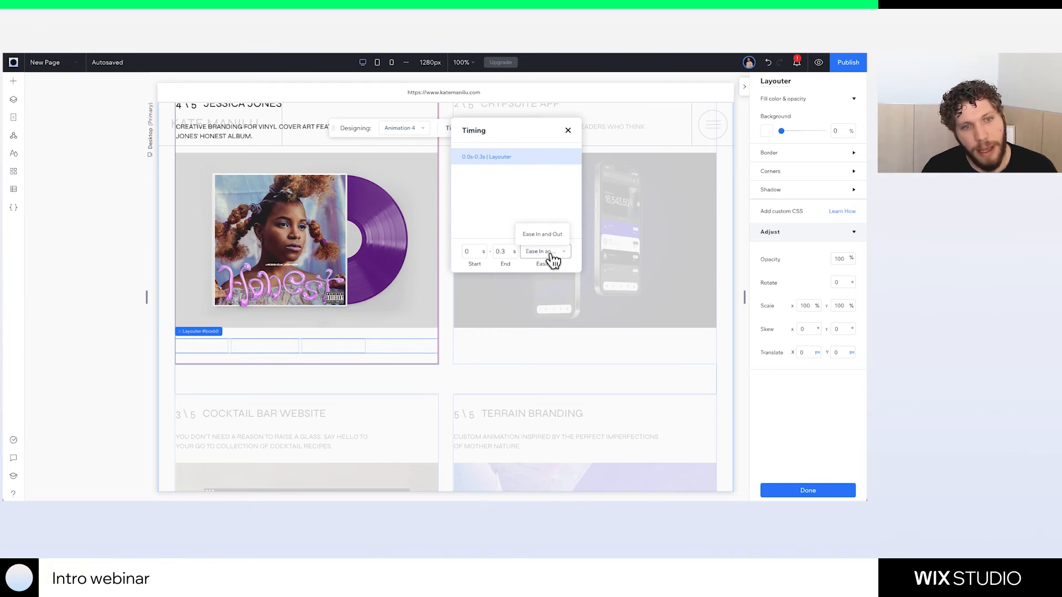
pyautogui.click(517, 213)
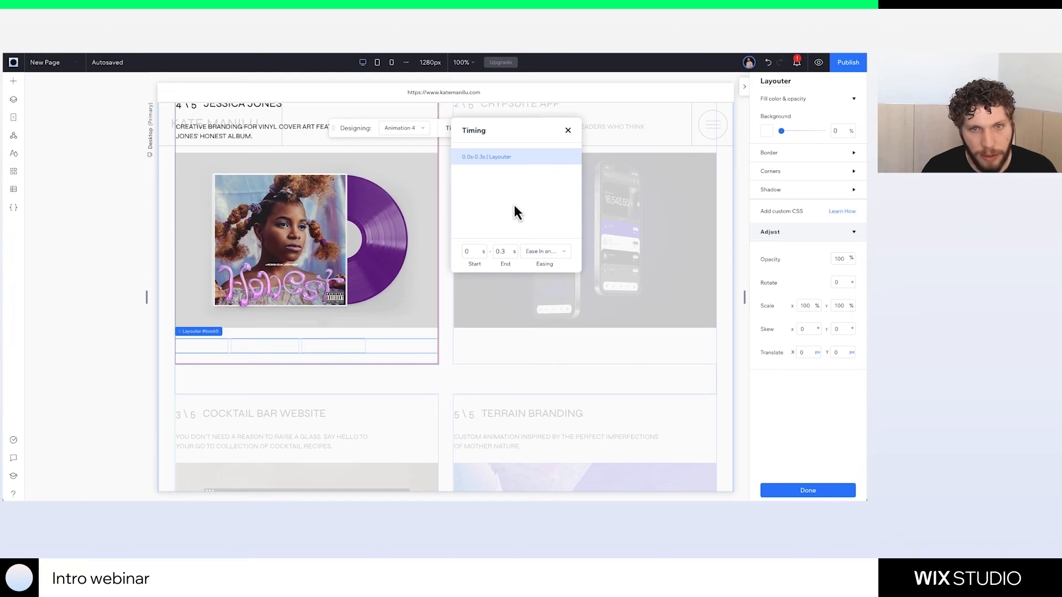
pyautogui.click(806, 157)
pyautogui.click(809, 162)
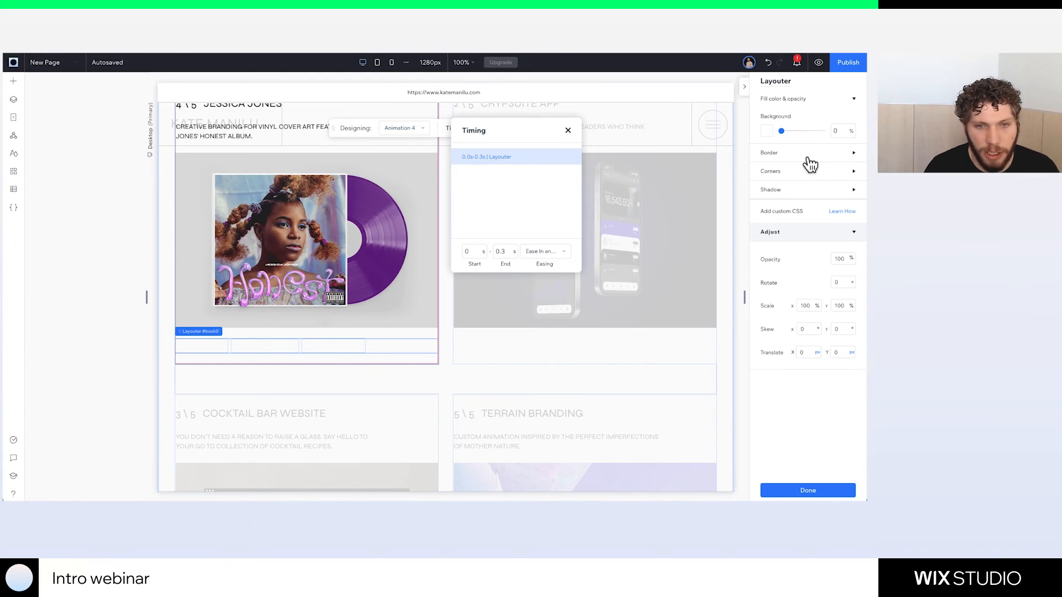
pyautogui.click(803, 491)
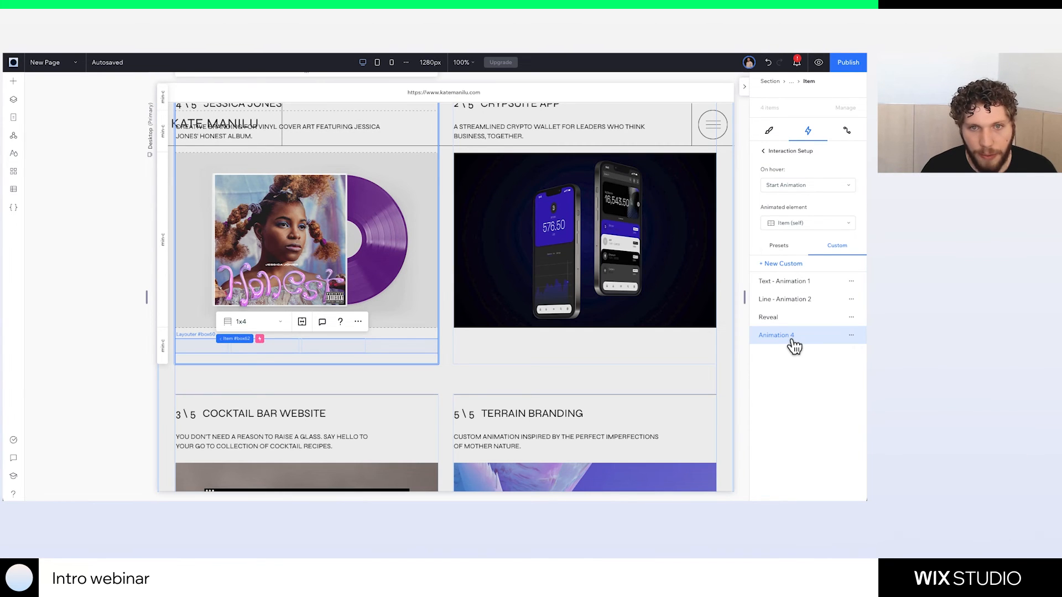
pyautogui.click(764, 153)
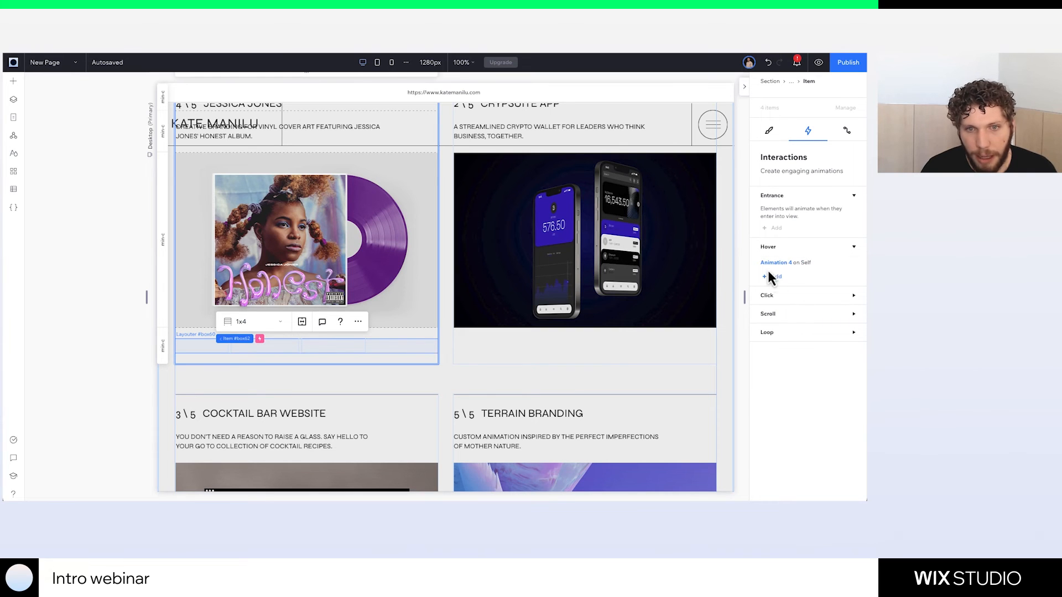
# Preview the page to check the sorted repeater items and the tags' hover animation, and return to editing
pyautogui.click(818, 62)
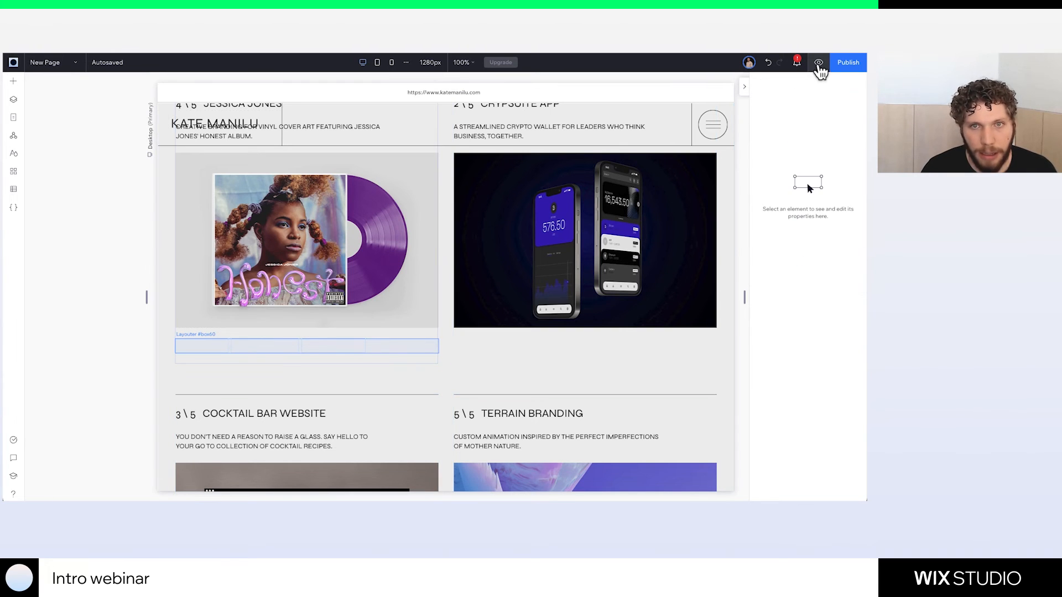
pyautogui.scroll(2, 587, 205)
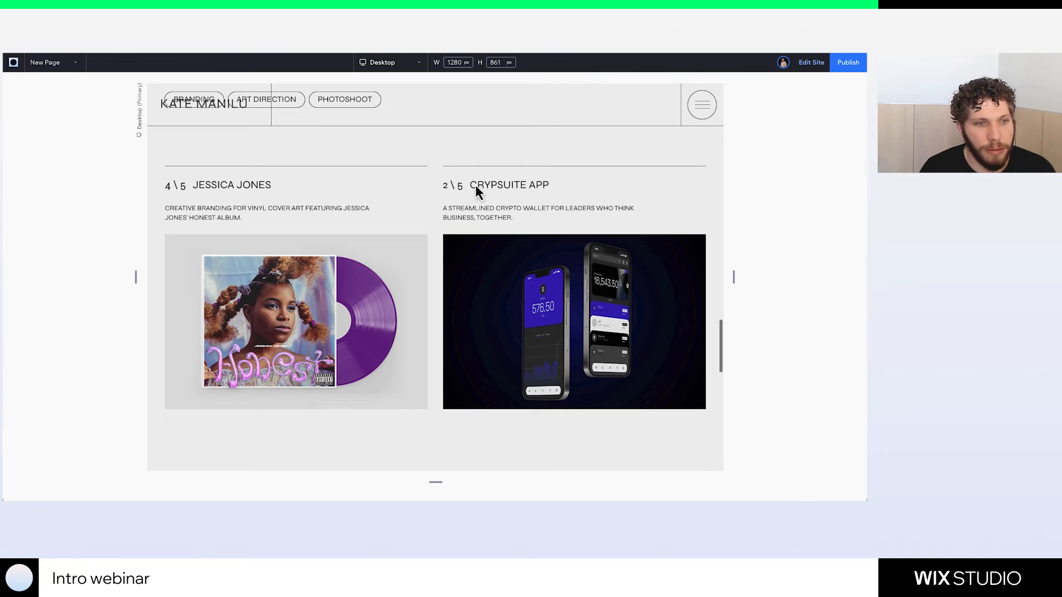
pyautogui.scroll(3, 446, 154)
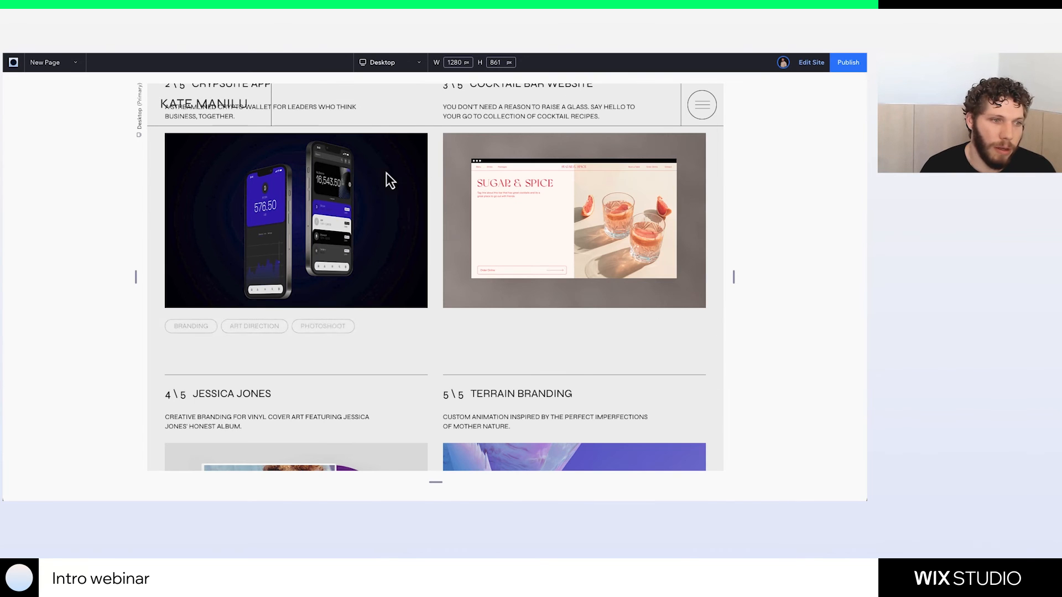
pyautogui.scroll(-5, 393, 371)
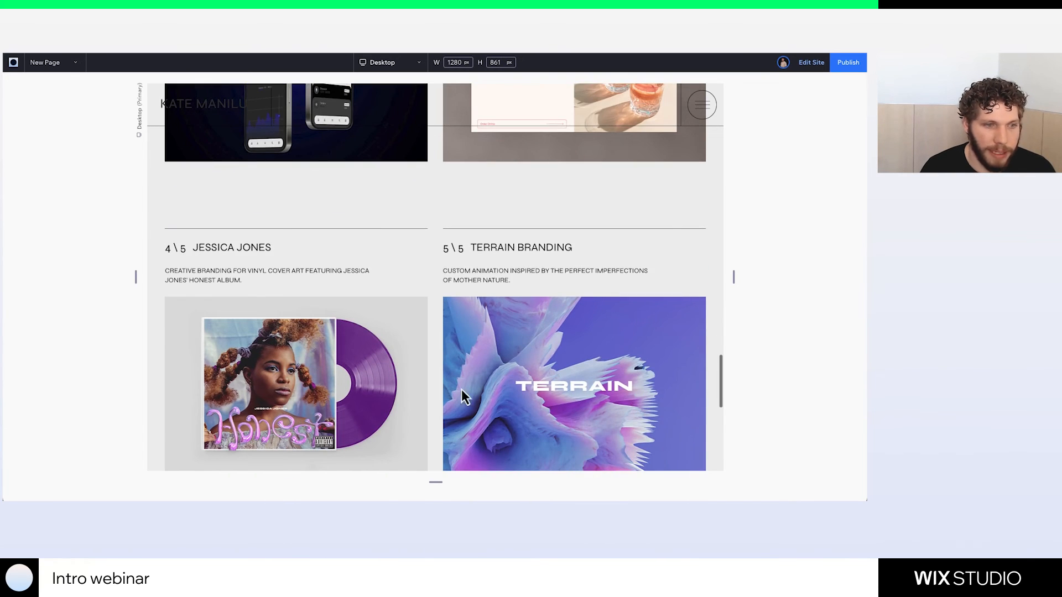
pyautogui.scroll(3, 365, 324)
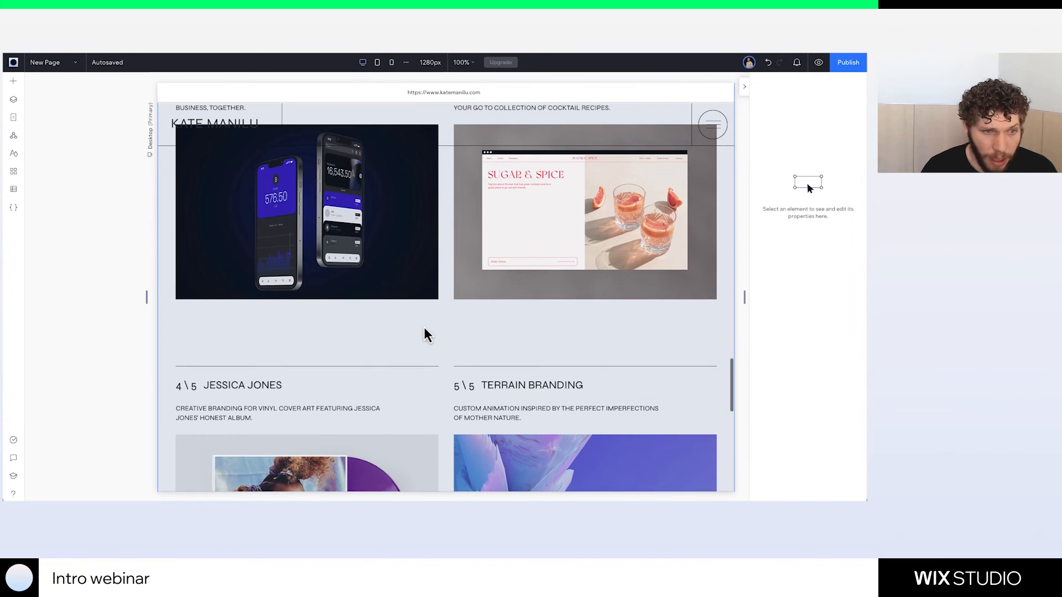
# Select the stack containing the repeater and switch the canvas to the Mobile breakpoint
pyautogui.click(424, 326)
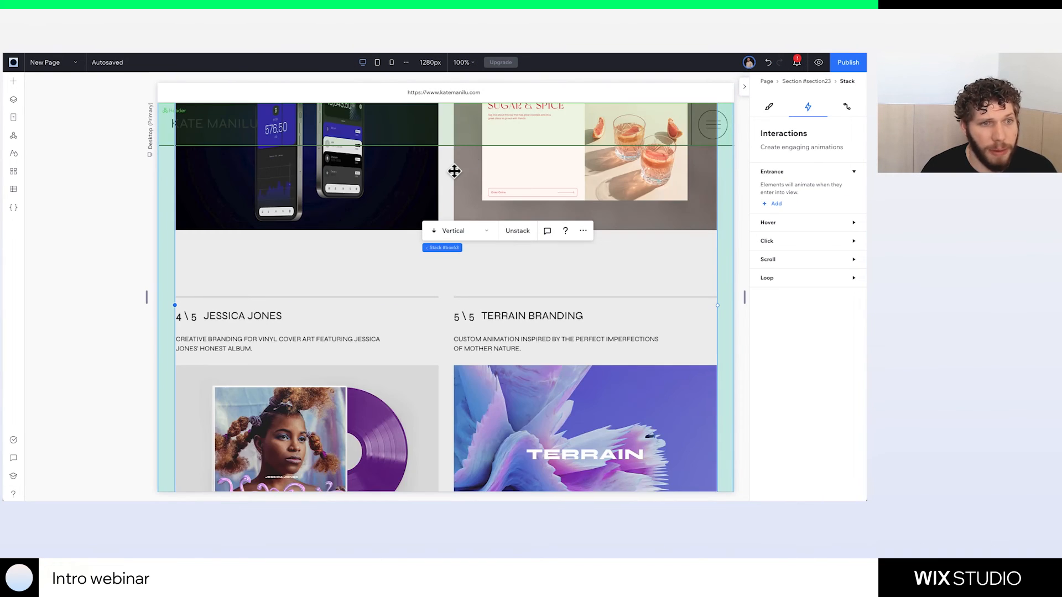
pyautogui.scroll(3, 453, 171)
pyautogui.click(390, 62)
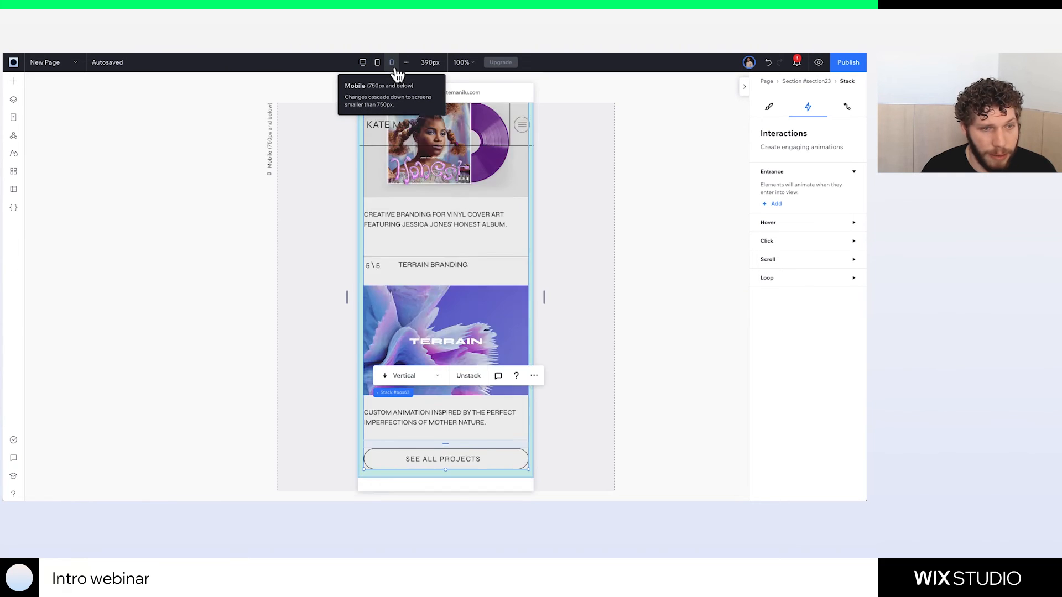
# Select the project repeater on the Mobile breakpoint and set its layout display type to Slider
pyautogui.scroll(5, 456, 259)
pyautogui.scroll(5, 456, 259)
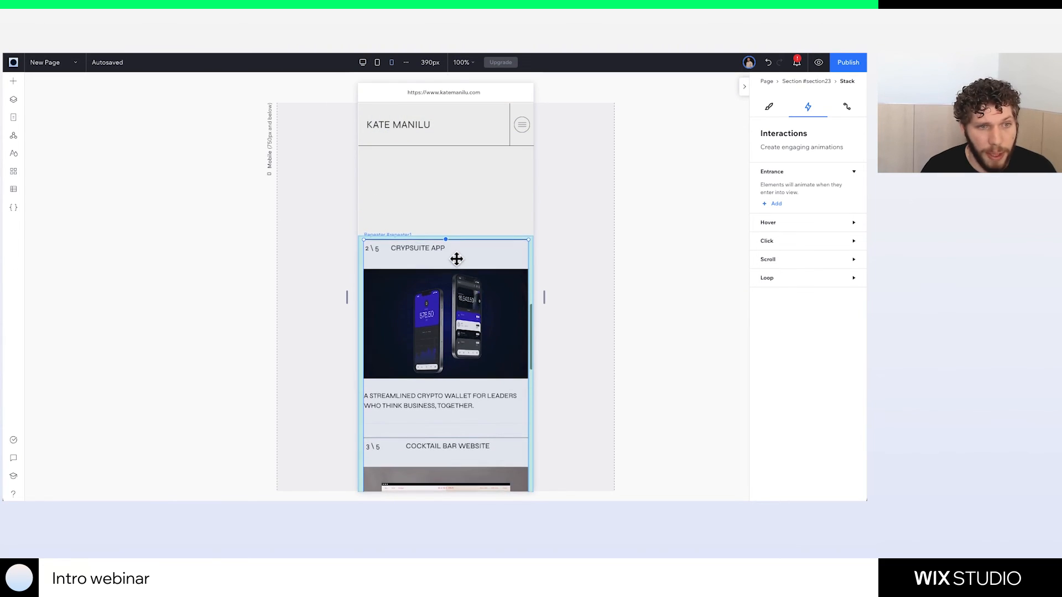
pyautogui.click(456, 259)
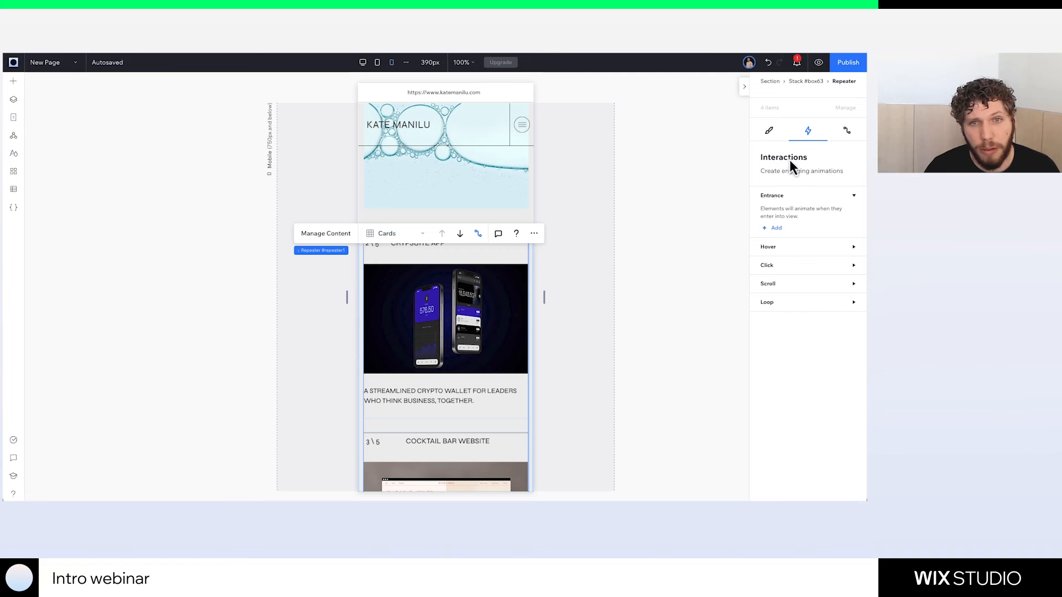
pyautogui.click(768, 133)
pyautogui.scroll(-5, 806, 348)
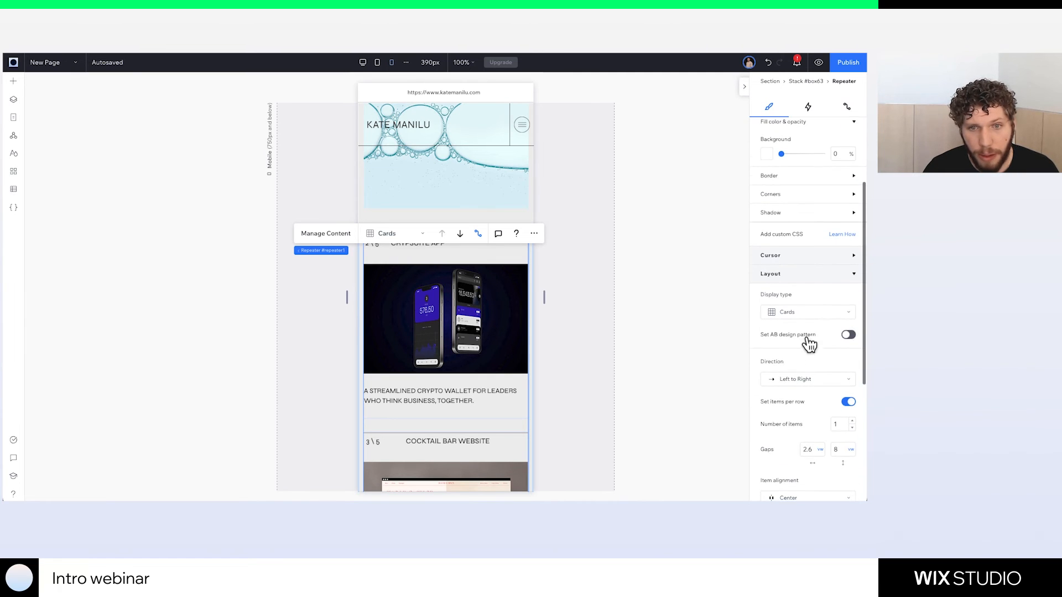
pyautogui.scroll(-2, 474, 386)
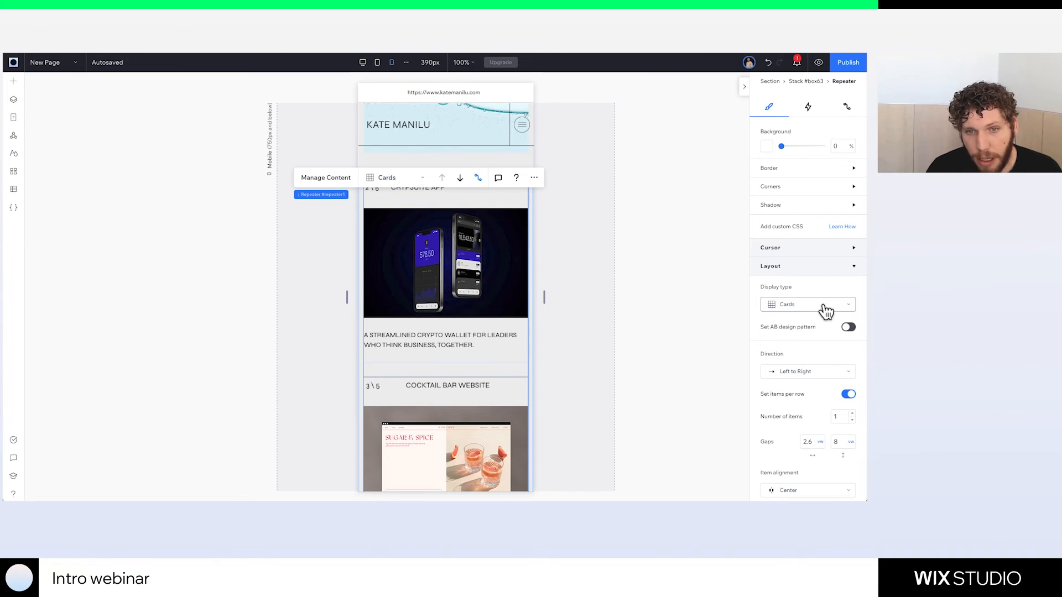
pyautogui.click(822, 308)
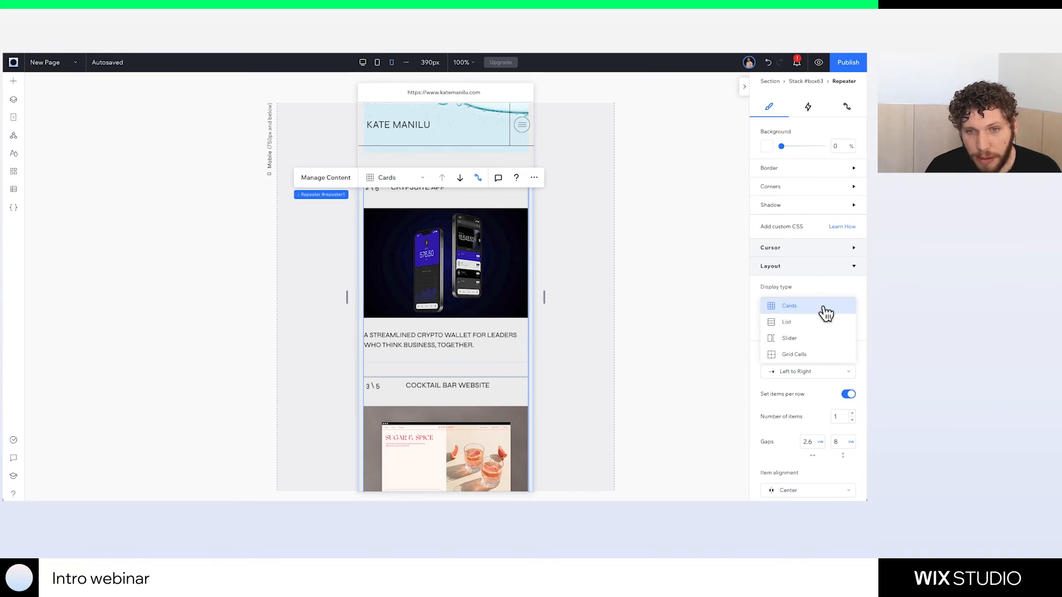
pyautogui.click(804, 342)
# Browse the repeater's slider items on Mobile and compare the repeater's layout on the Tablet and Desktop breakpoints
pyautogui.hscroll(10, 479, 294)
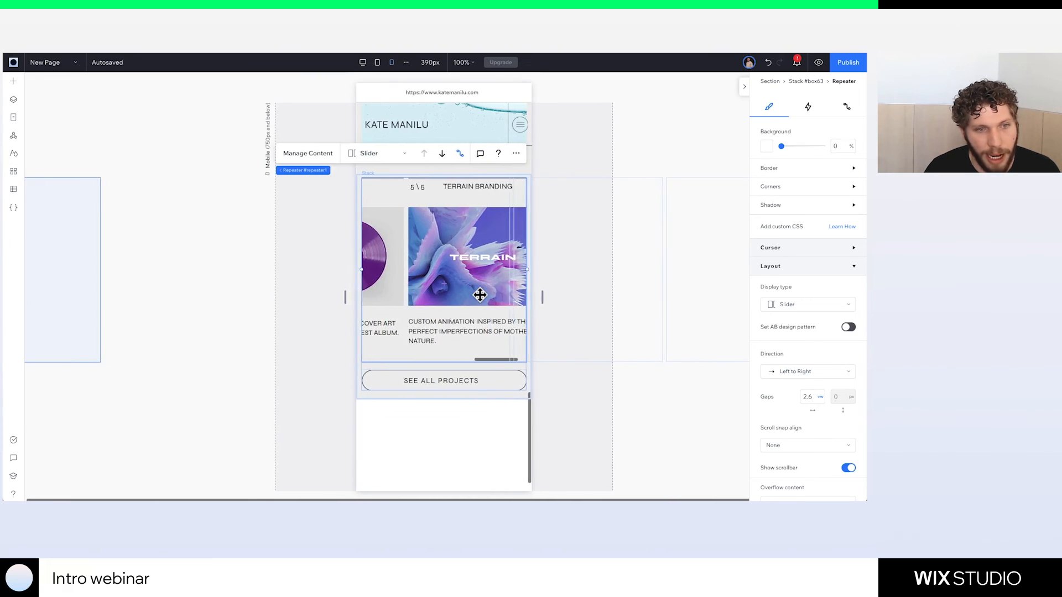
pyautogui.hscroll(-5, 480, 295)
pyautogui.hscroll(-3, 480, 294)
pyautogui.scroll(3, 479, 295)
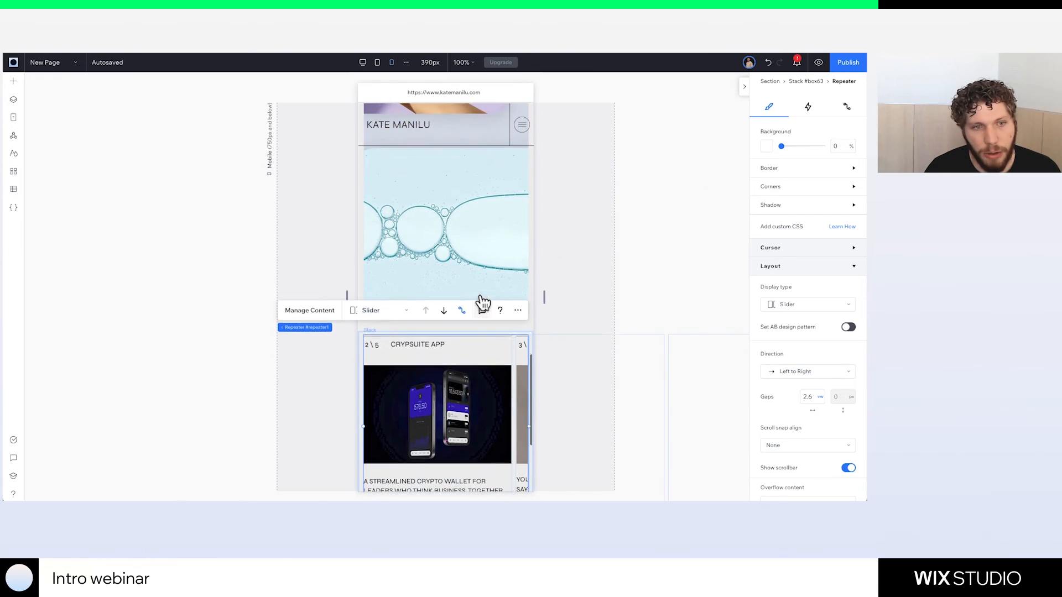
pyautogui.scroll(-1, 481, 374)
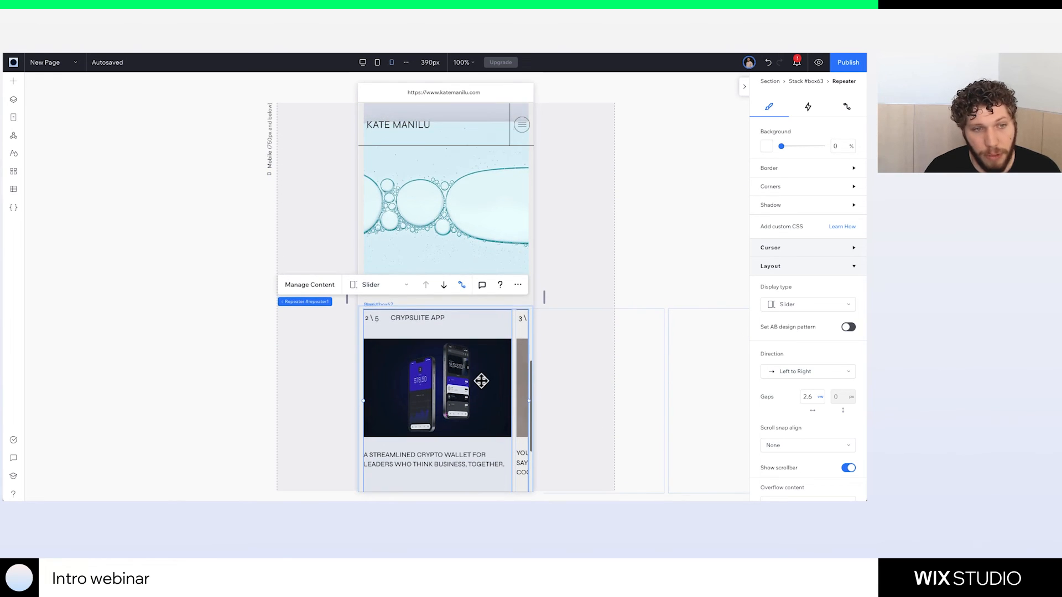
pyautogui.click(378, 63)
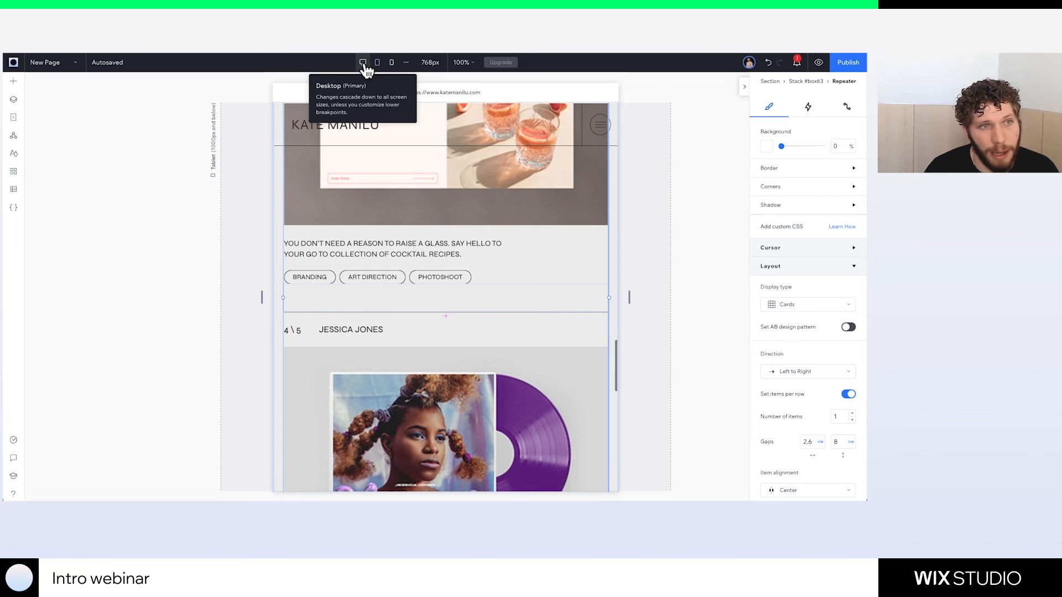
pyautogui.click(362, 63)
pyautogui.scroll(-5, 446, 321)
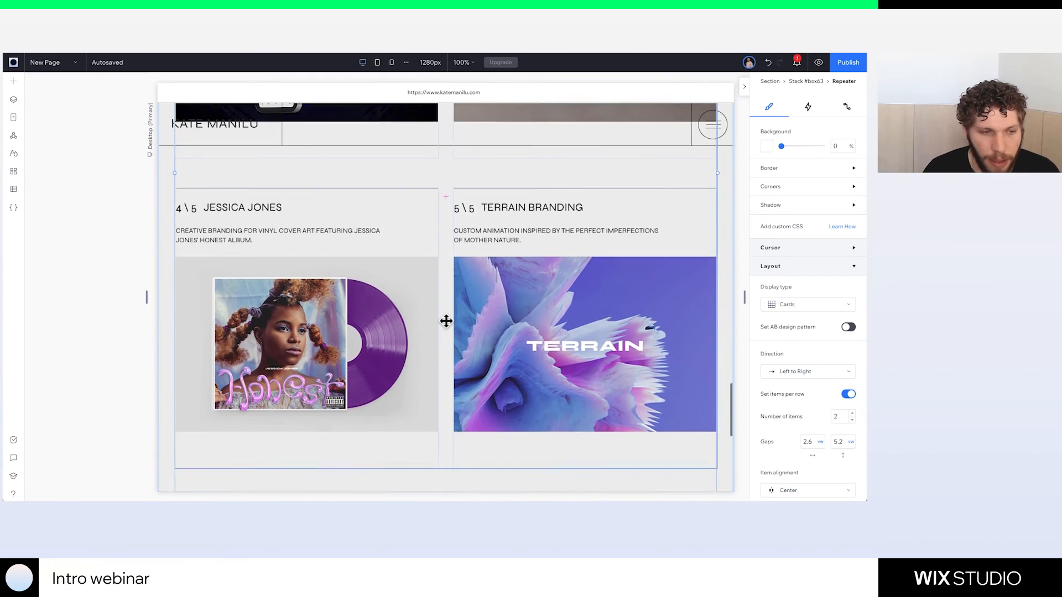
pyautogui.scroll(-4, 445, 321)
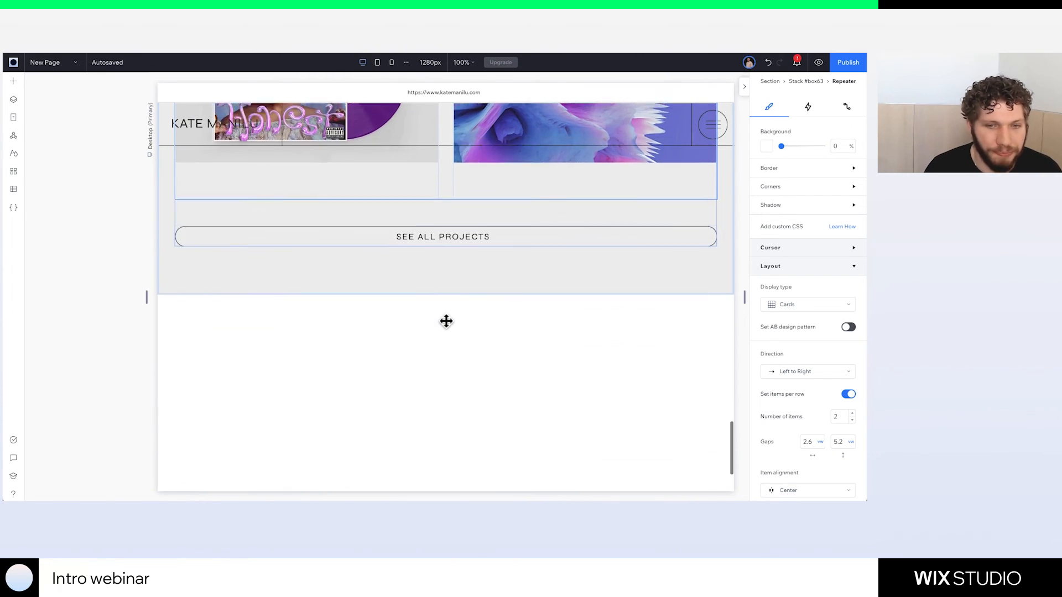
pyautogui.click(446, 321)
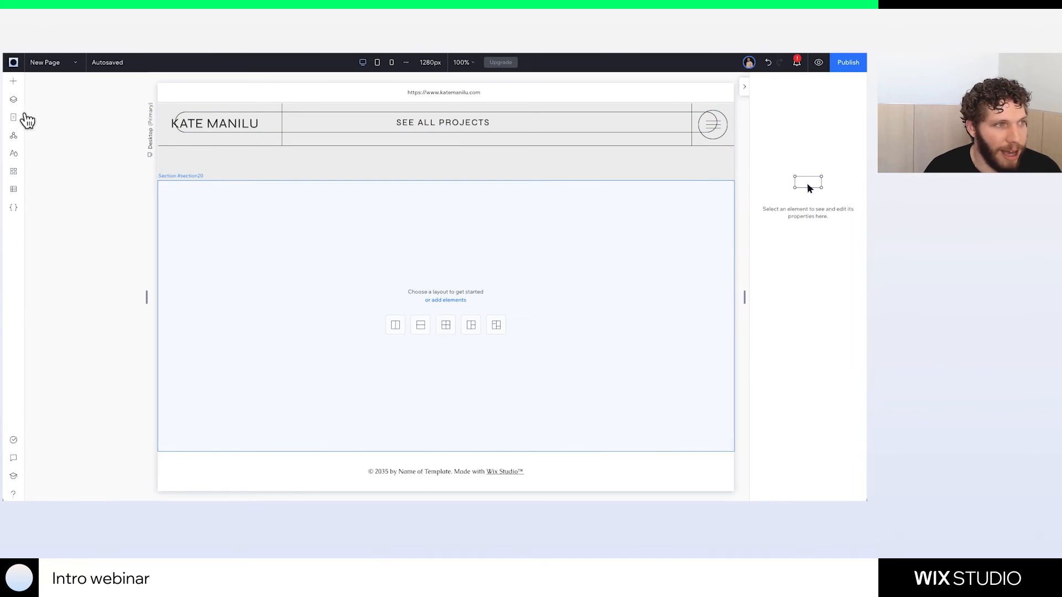
pyautogui.click(15, 82)
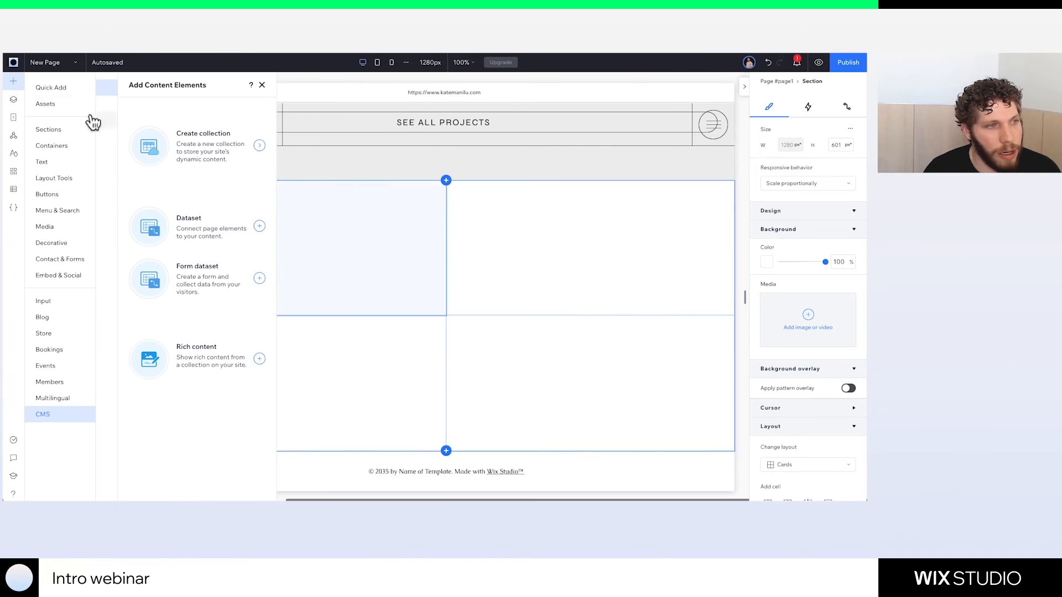
pyautogui.click(55, 105)
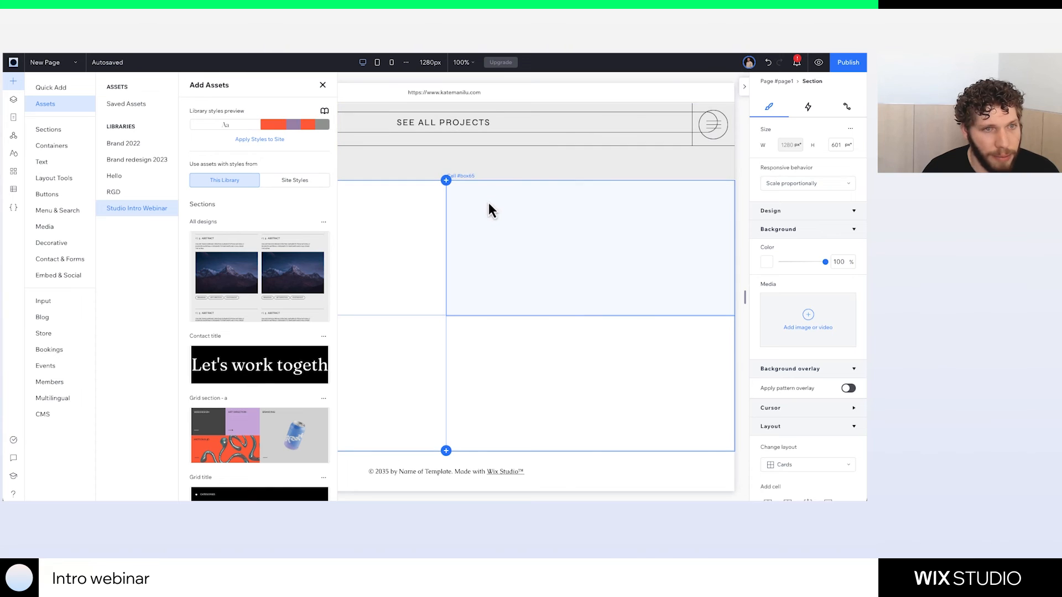
# Delete the empty grid section below the See All Projects button and add a new blank section in its place
pyautogui.click(503, 173)
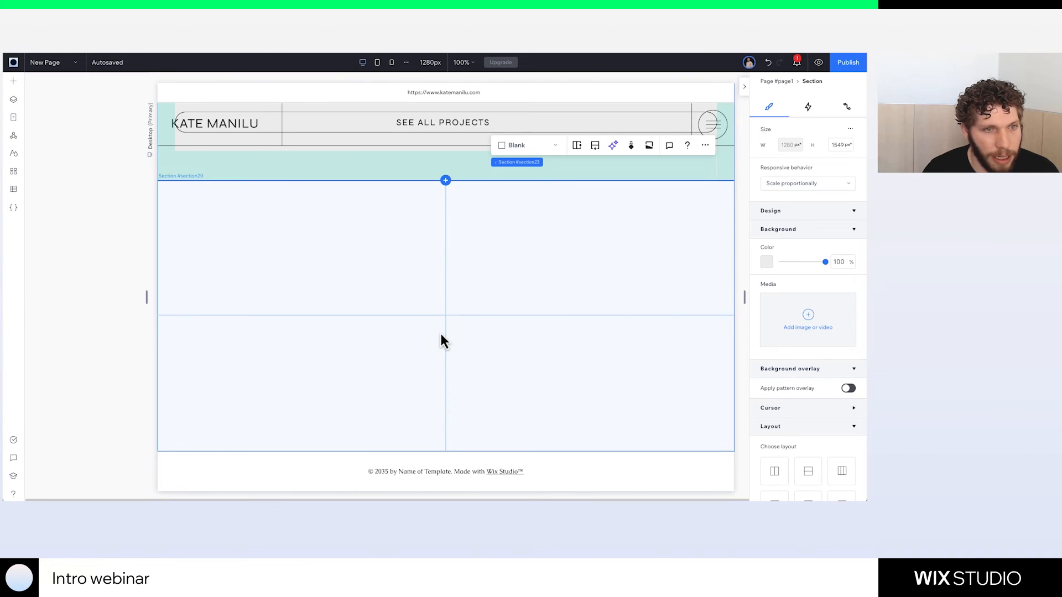
pyautogui.click(441, 335)
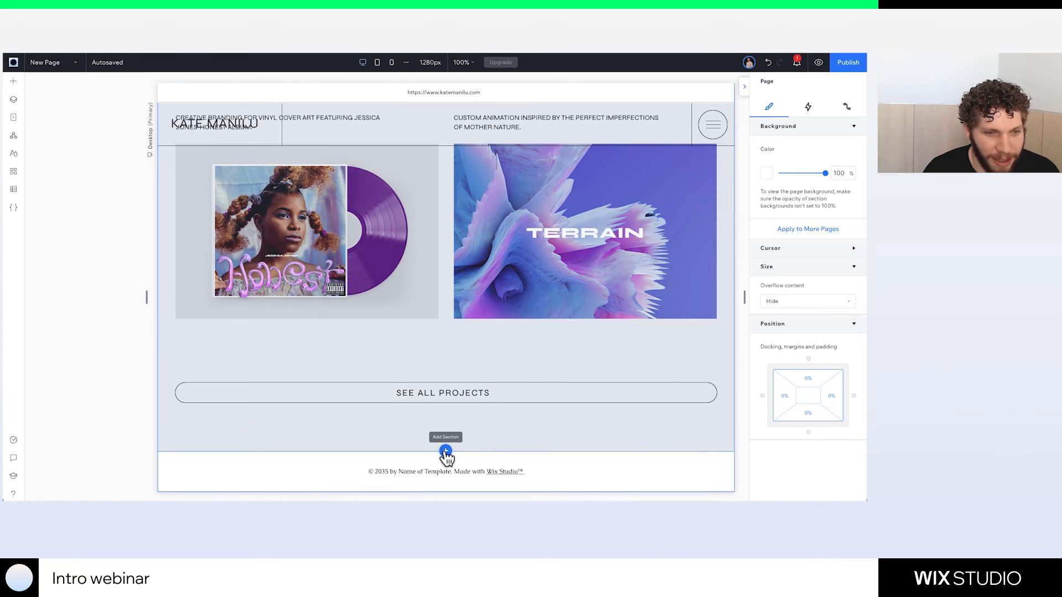
pyautogui.click(445, 452)
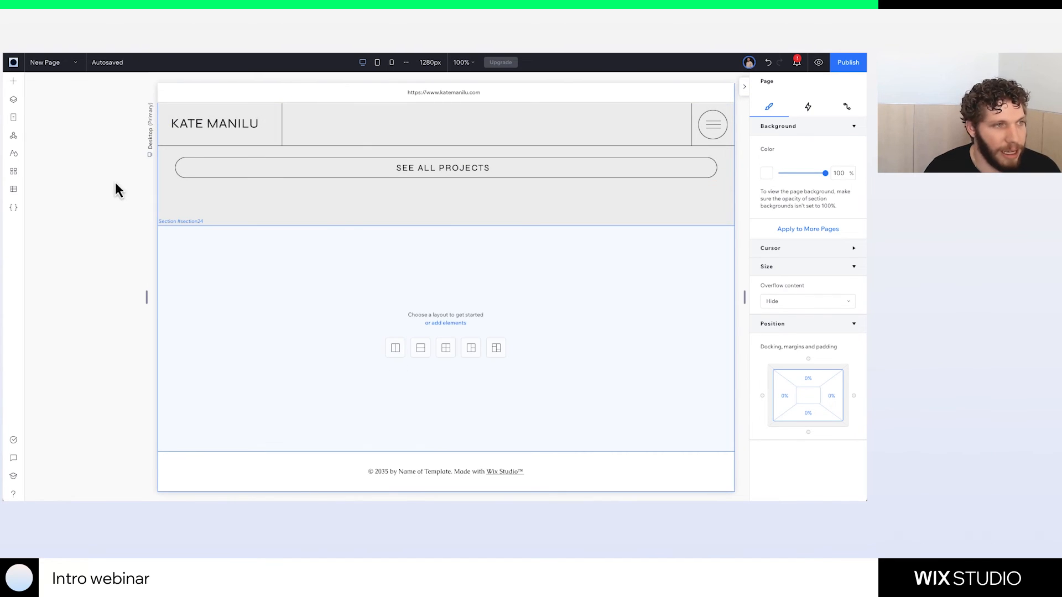
# Add the Showreel - Title section from the Studio Intro Webinar asset library above the blank section
pyautogui.click(17, 83)
pyautogui.scroll(-5, 271, 299)
pyautogui.scroll(10, 272, 299)
pyautogui.scroll(10, 271, 282)
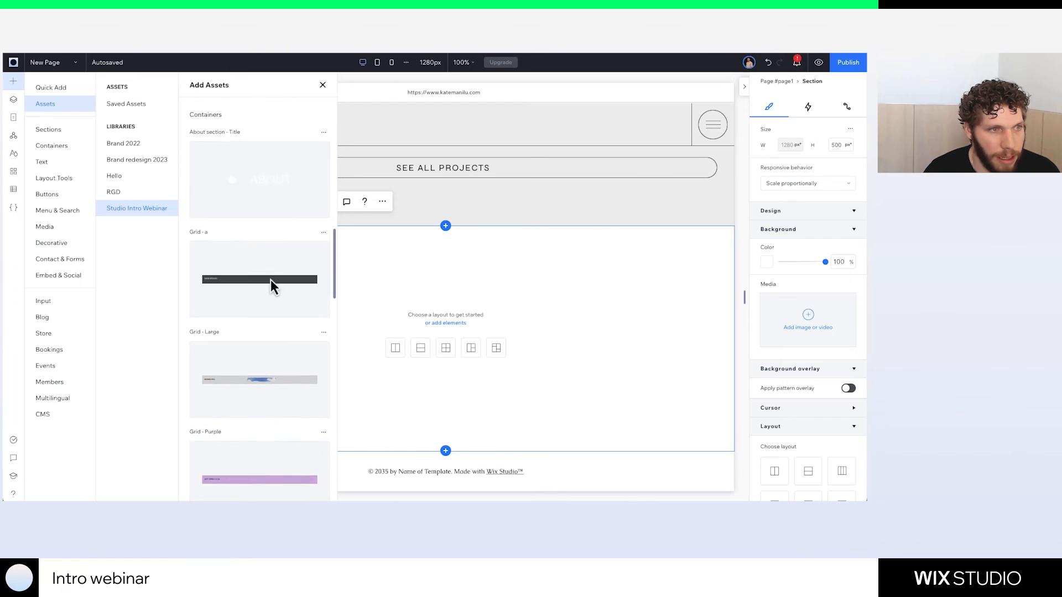
pyautogui.scroll(5, 272, 283)
pyautogui.click(256, 232)
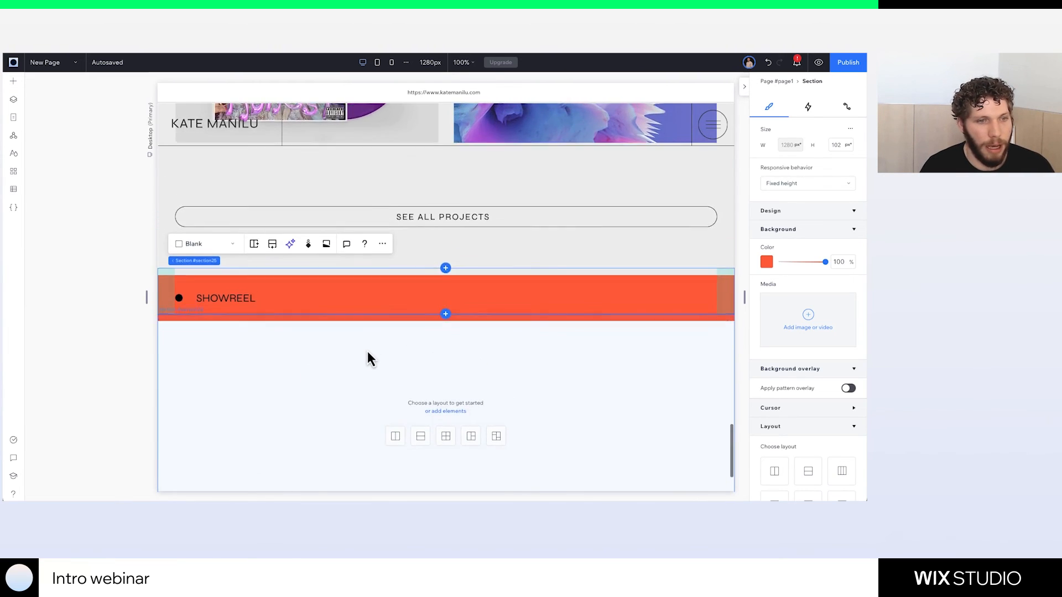
# Enlarge the blank section below the Showreel title to about 645 px high and set its responsive behavior to Fit to screen
pyautogui.click(310, 293)
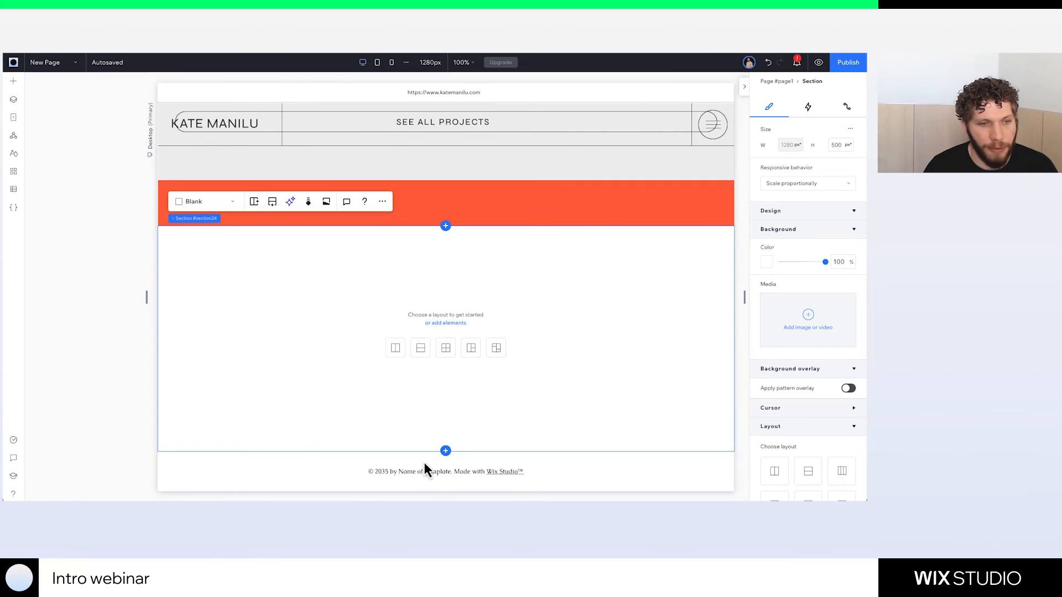
pyautogui.moveTo(426, 482); pyautogui.dragTo(425, 515)
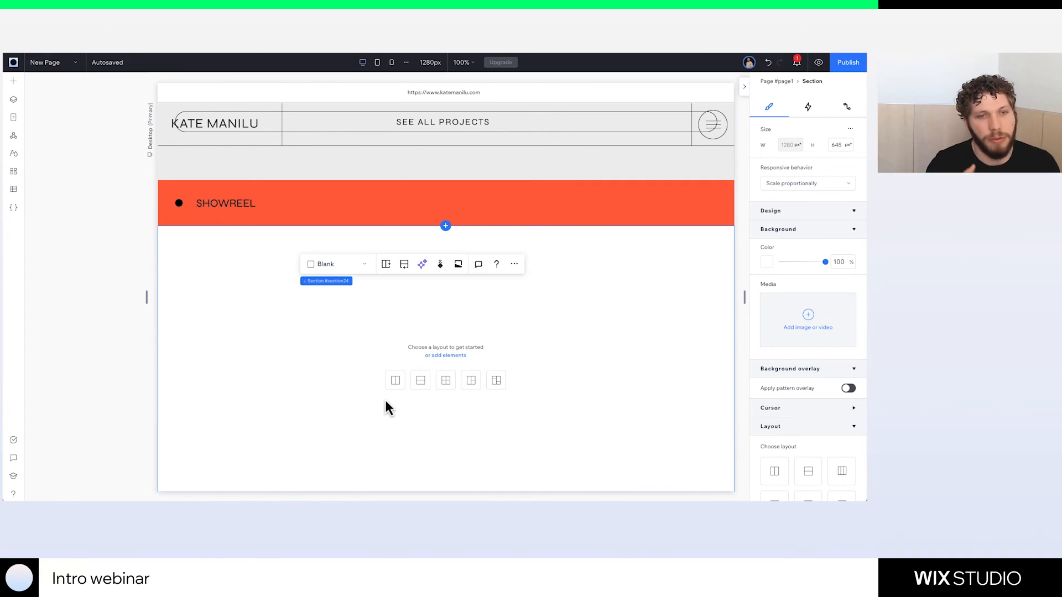
pyautogui.scroll(-1, 343, 399)
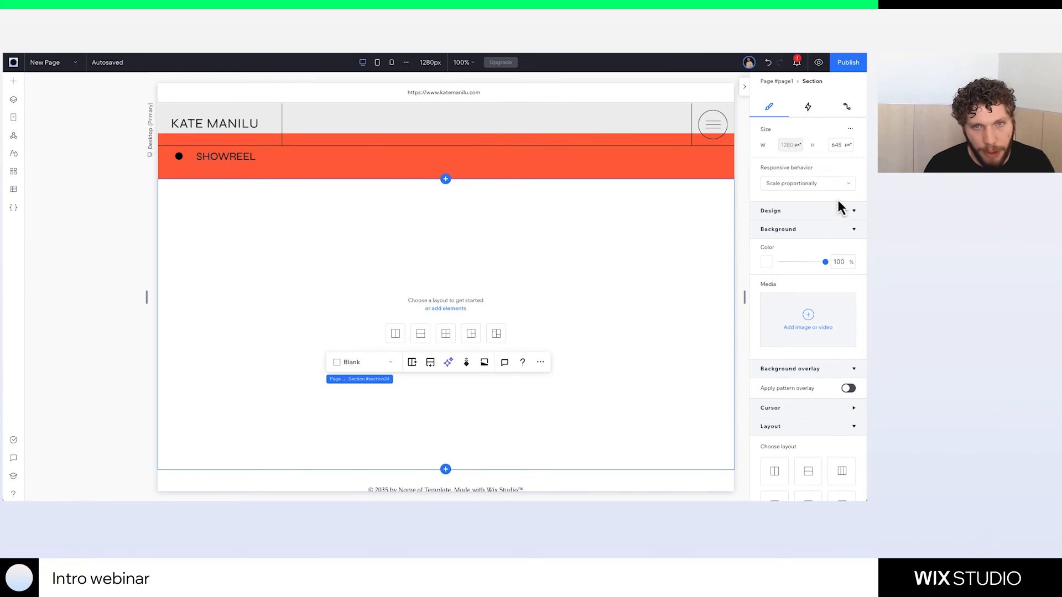
pyautogui.click(802, 187)
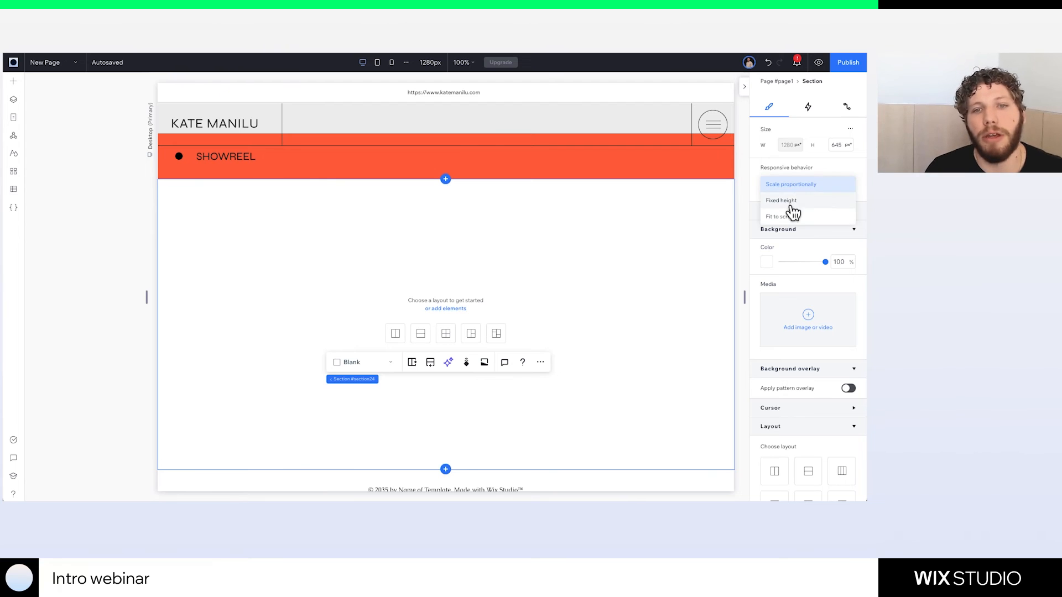
pyautogui.click(791, 221)
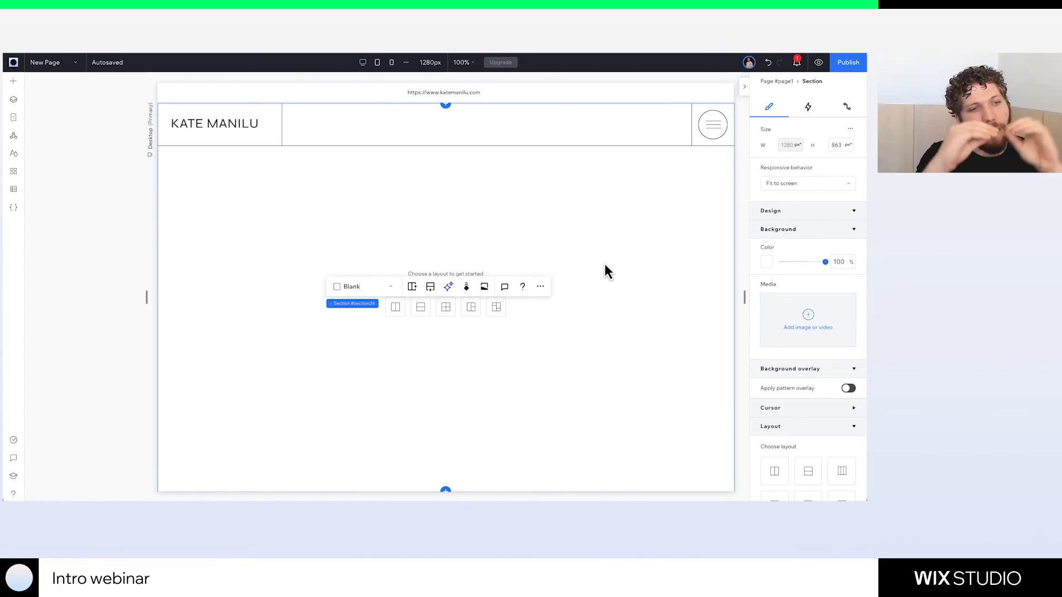
pyautogui.click(583, 290)
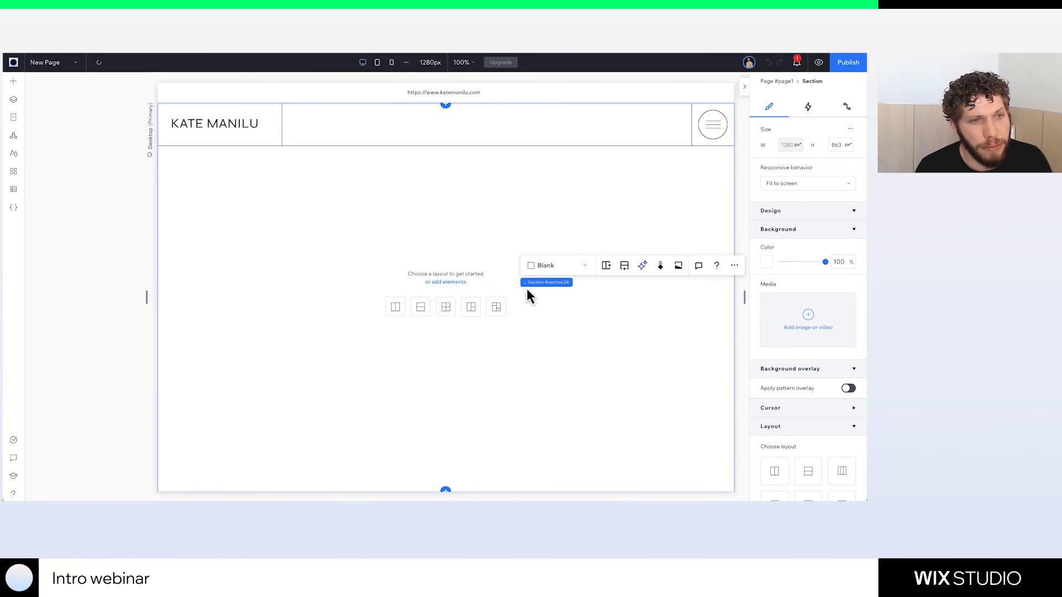
# Add the Final reel.mp4 video from the site files to the blank section and stretch it to fill the section
pyautogui.click(17, 85)
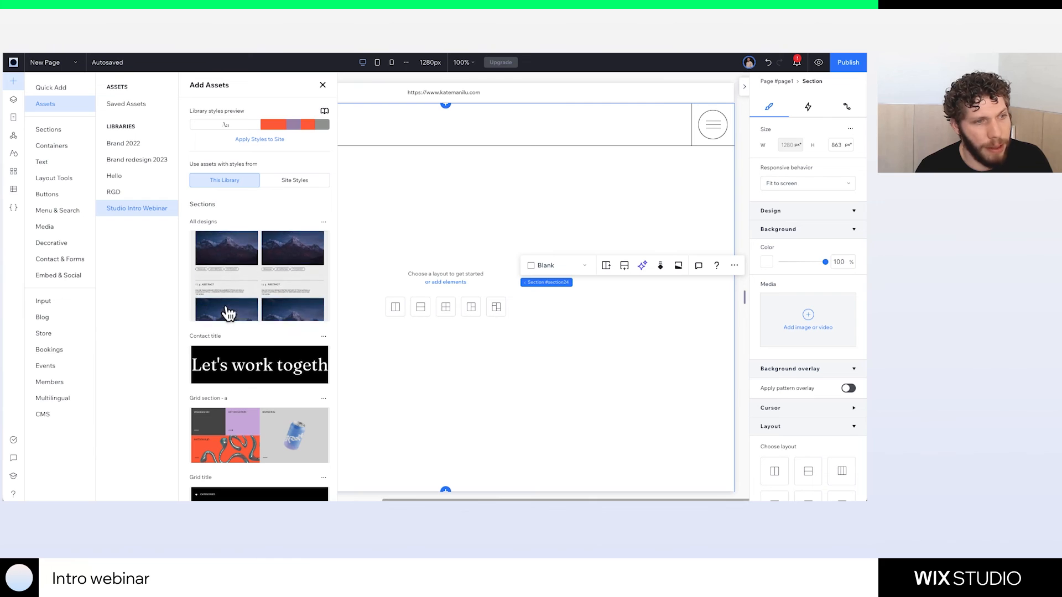
pyautogui.scroll(-1, 256, 340)
pyautogui.scroll(-10, 281, 244)
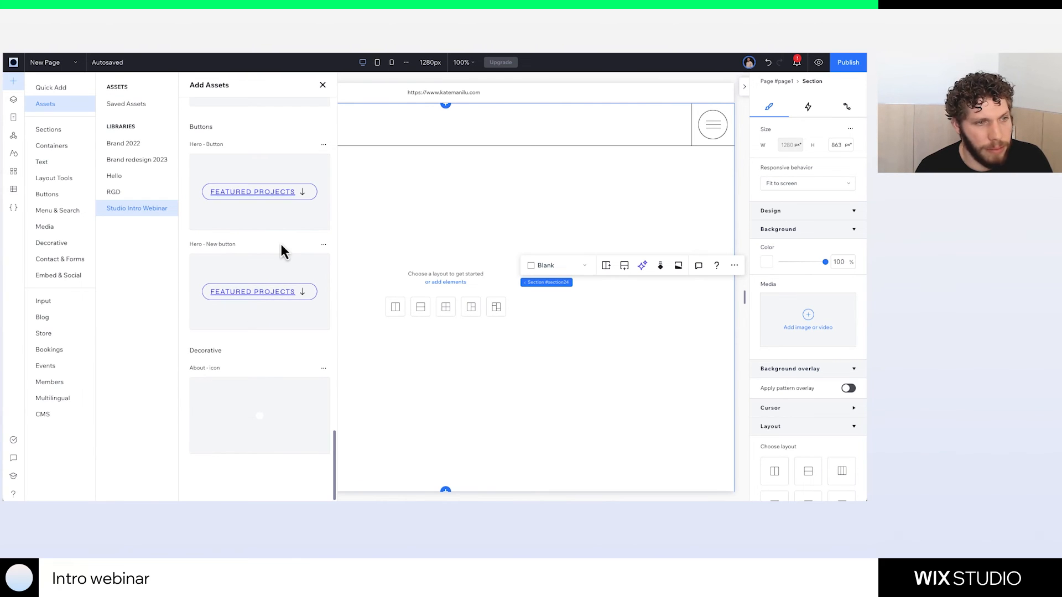
pyautogui.scroll(15, 281, 244)
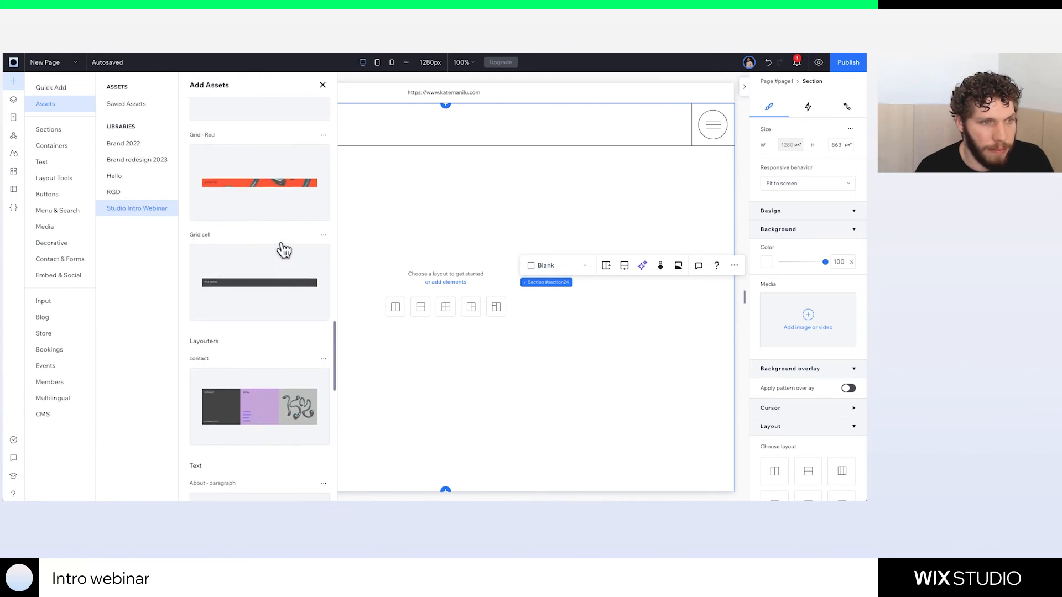
pyautogui.scroll(1, 281, 243)
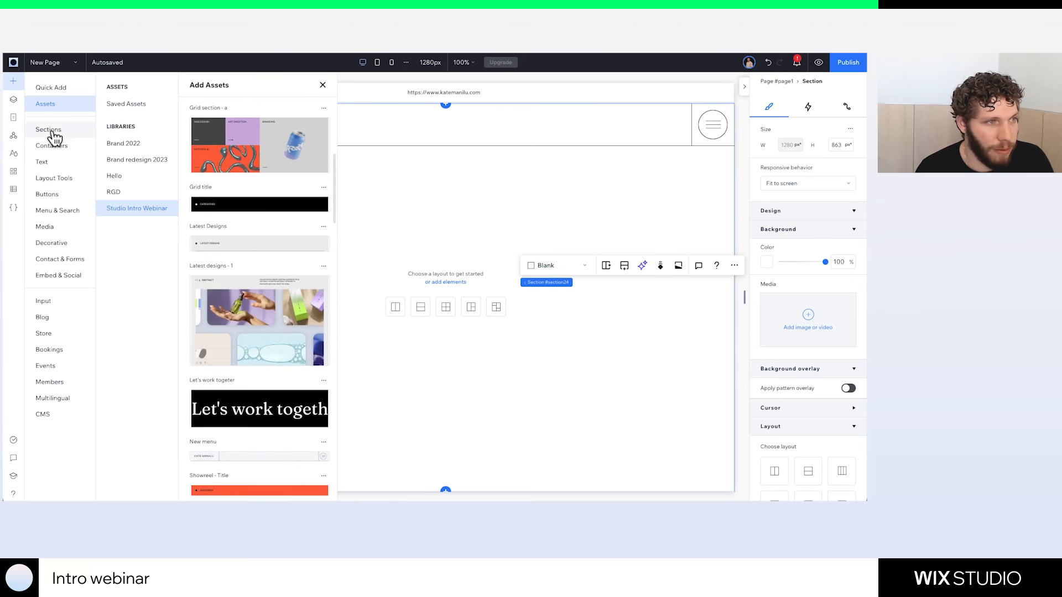
pyautogui.click(55, 227)
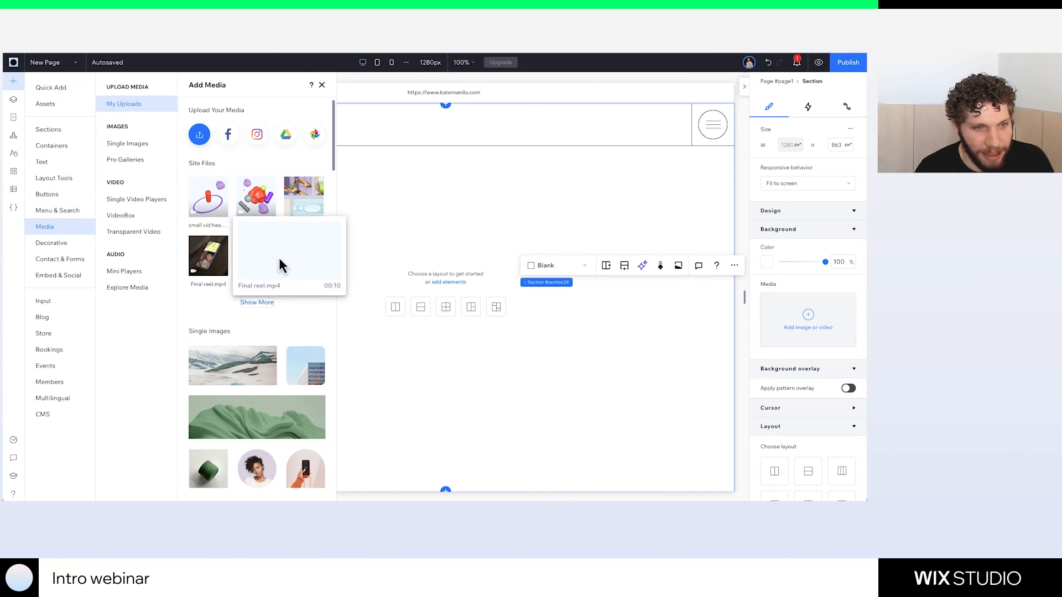
pyautogui.click(207, 263)
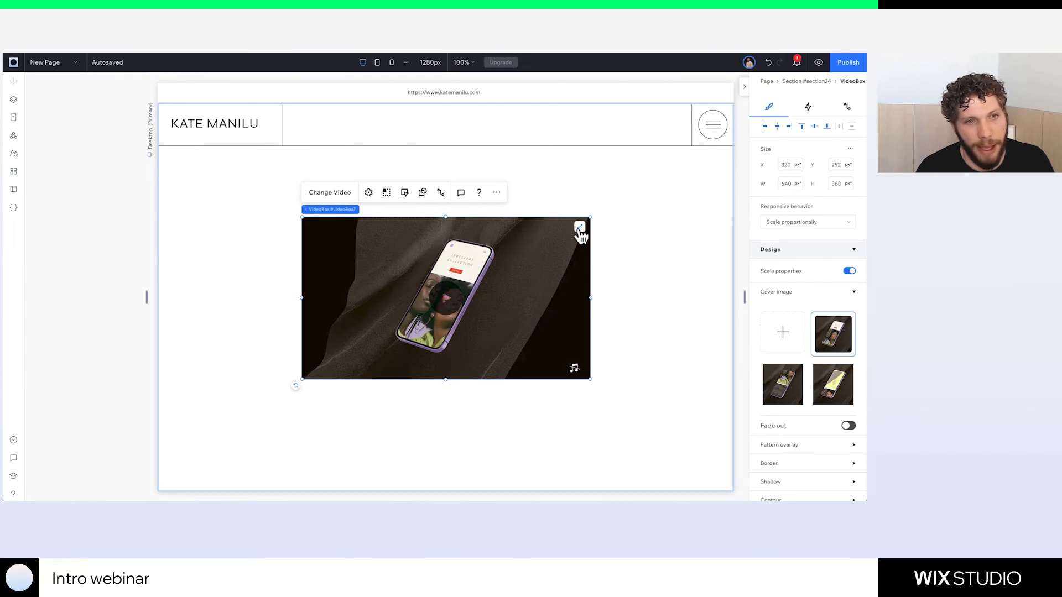
pyautogui.click(580, 228)
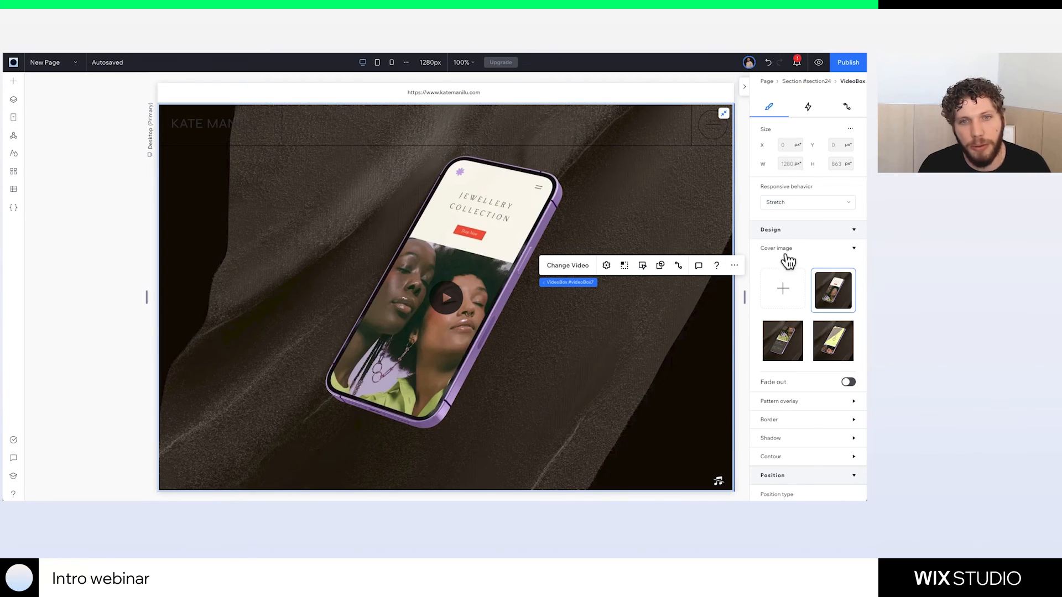
# Set the padding of the section holding the video to 8% on all four sides
pyautogui.scroll(-5, 786, 262)
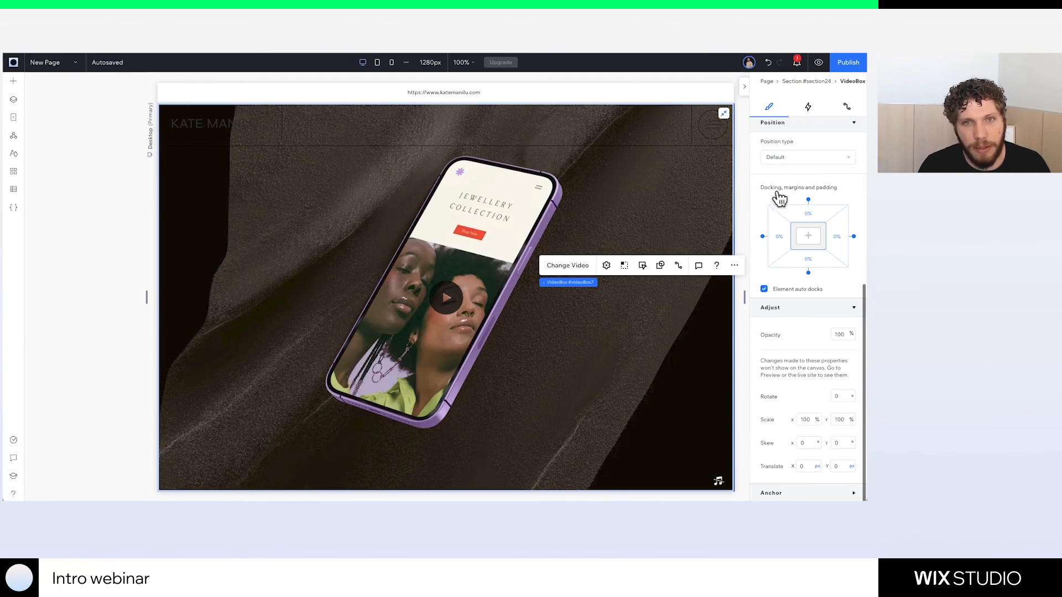
pyautogui.click(802, 86)
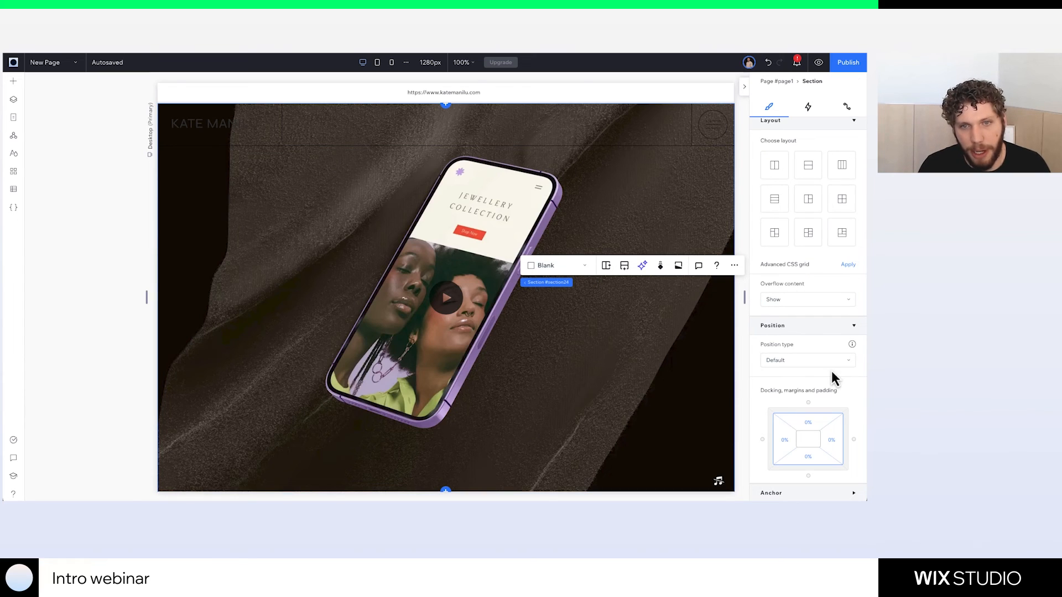
pyautogui.click(808, 424)
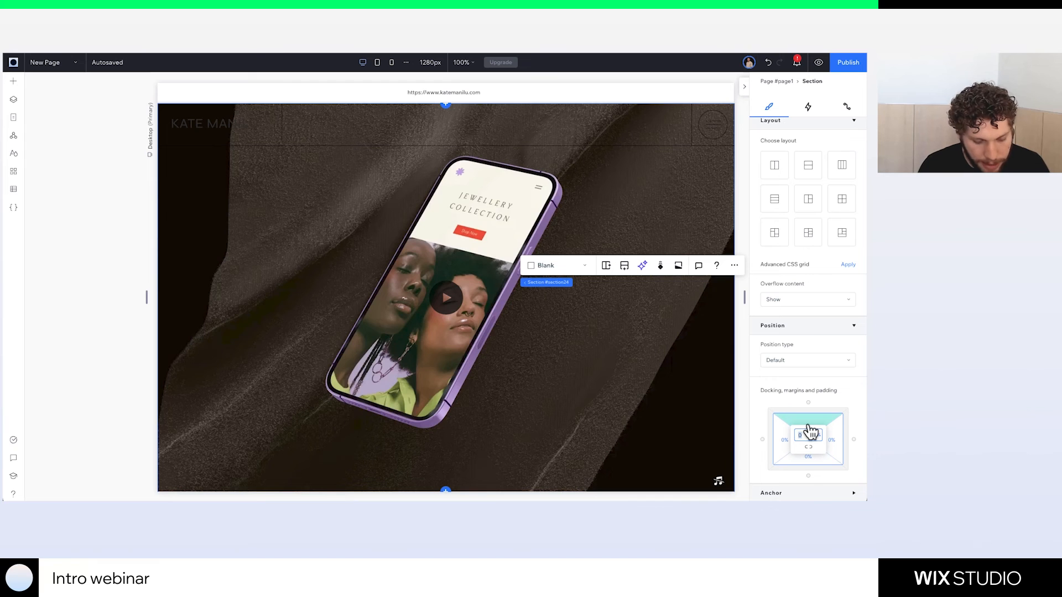
pyautogui.write('8')
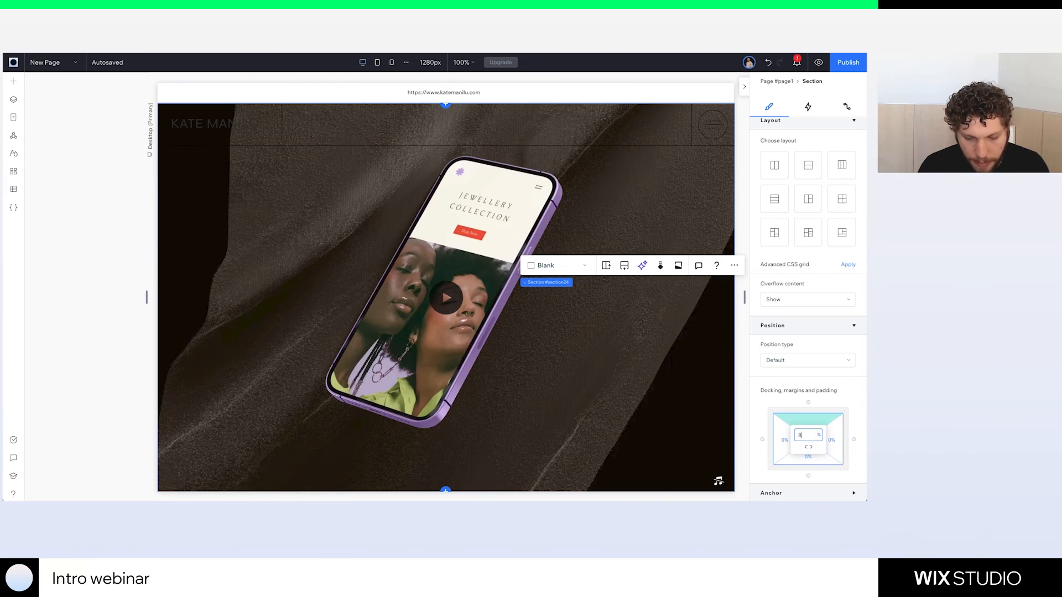
pyautogui.press('Return')
pyautogui.click(809, 448)
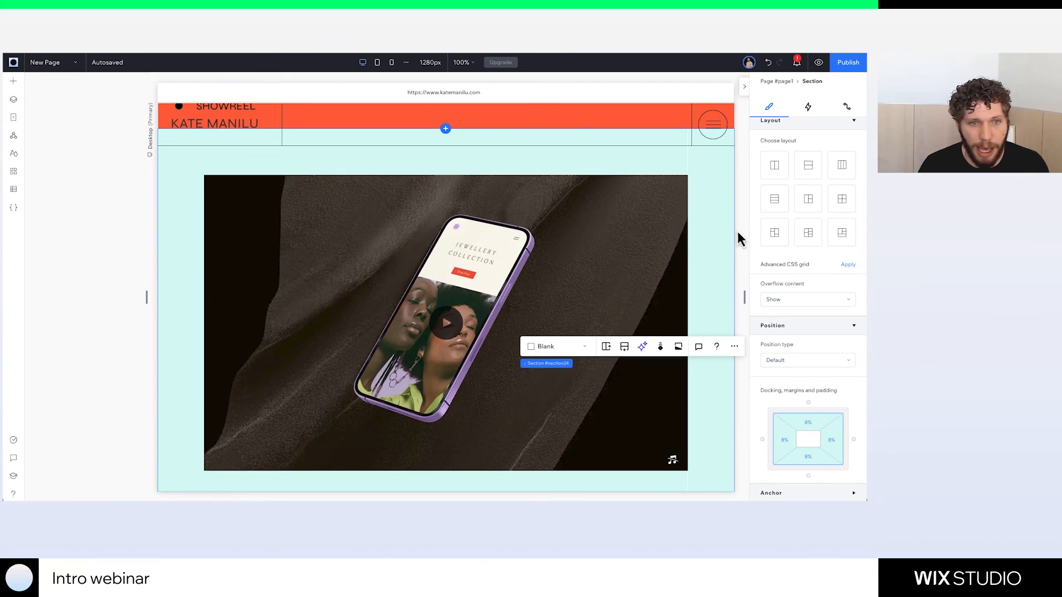
# Change the video section's background to the orange-red theme color that matches the Showreel title section
pyautogui.scroll(3, 781, 119)
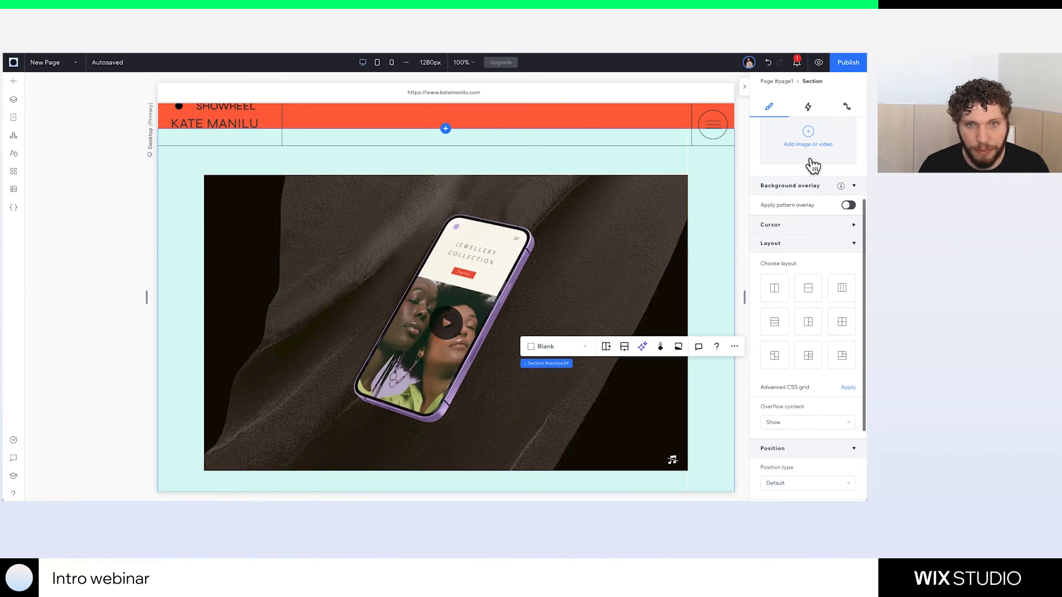
pyautogui.scroll(2, 811, 162)
pyautogui.click(767, 154)
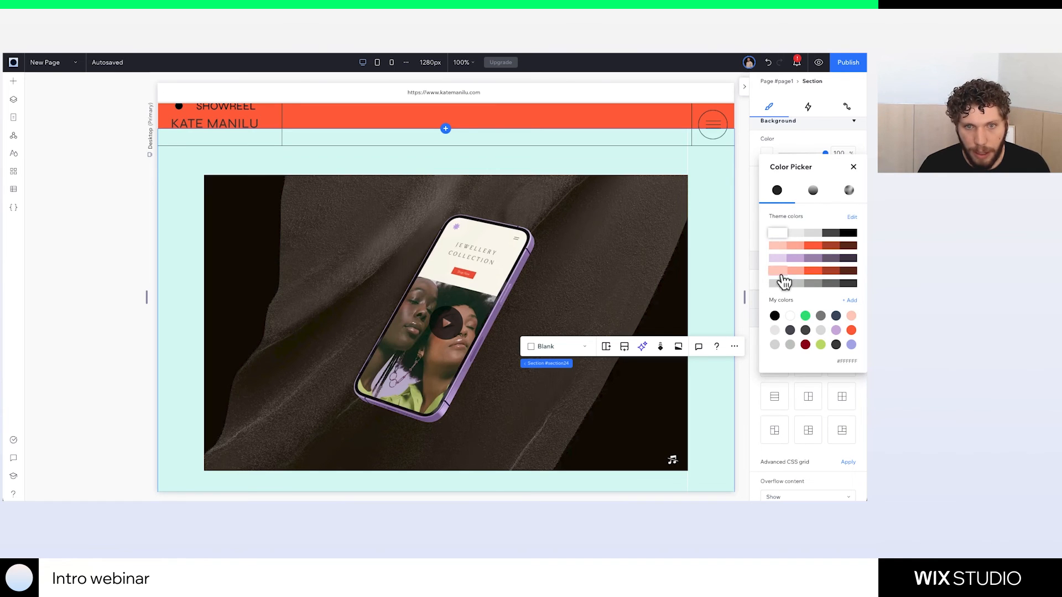
pyautogui.click(813, 246)
pyautogui.click(725, 220)
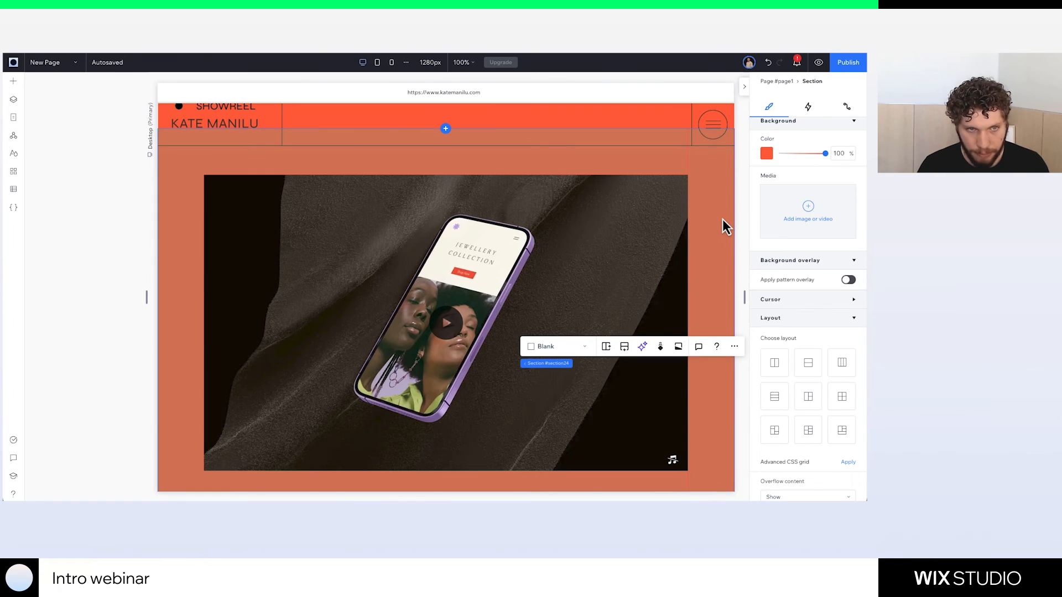
pyautogui.scroll(-1, 722, 219)
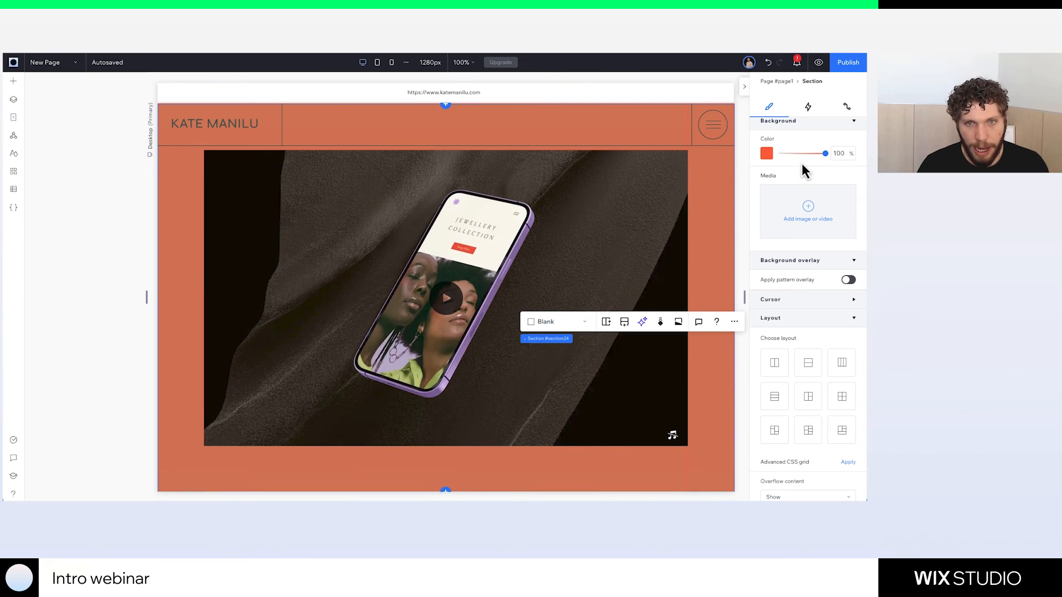
# Examine the video section's minimum height and its unit options in advanced sizing, and return to standard sizing
pyautogui.scroll(2, 801, 165)
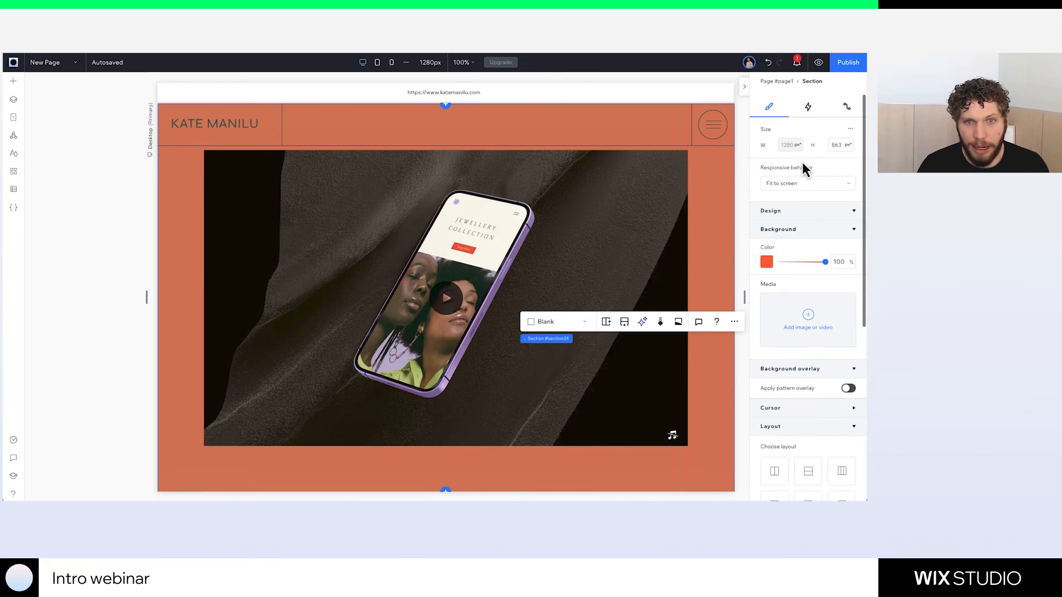
pyautogui.click(850, 129)
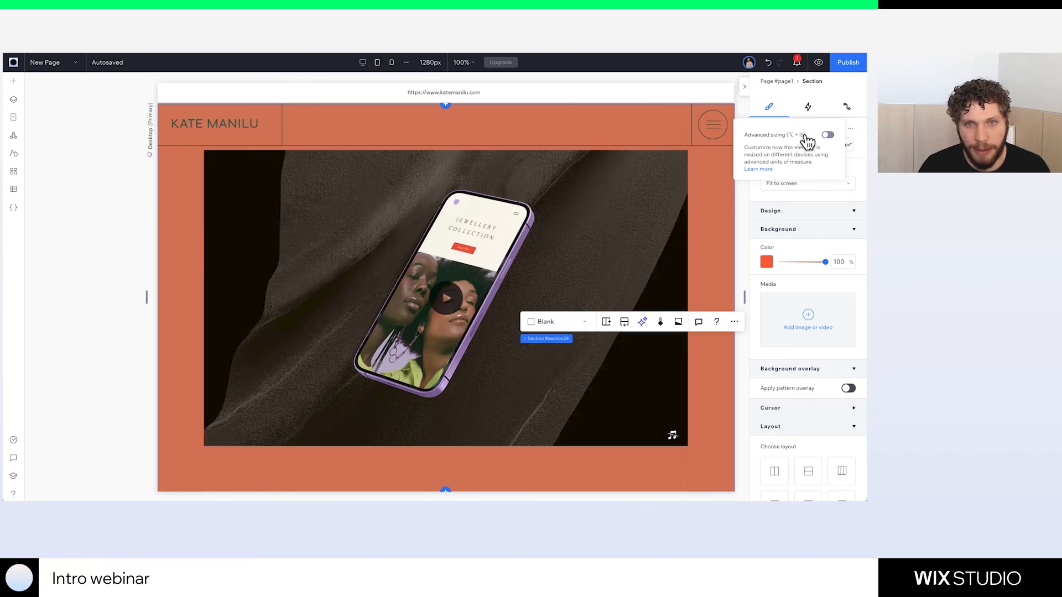
pyautogui.click(827, 135)
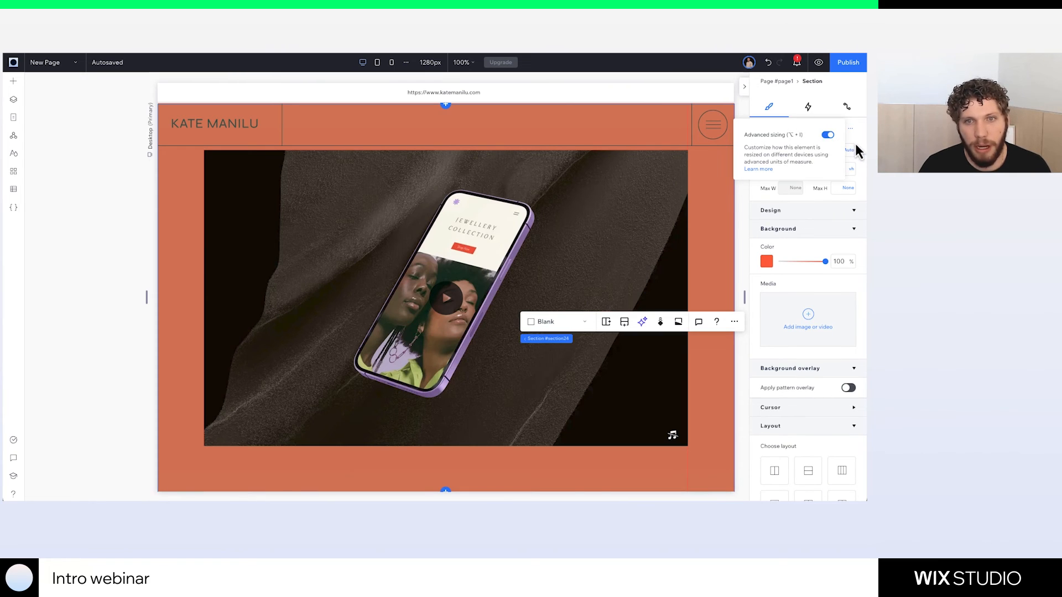
pyautogui.click(853, 172)
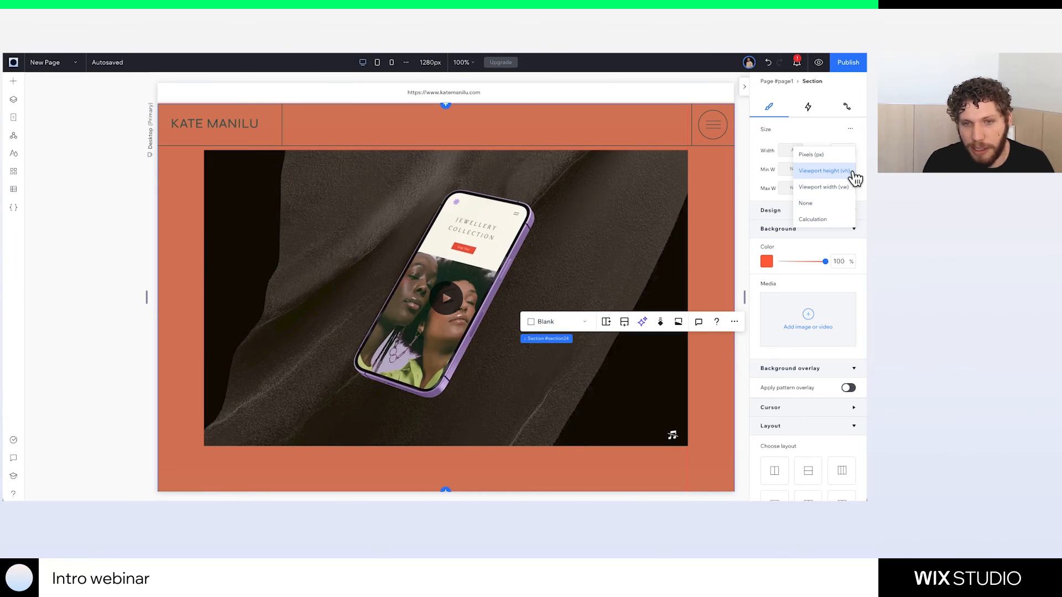
pyautogui.click(855, 176)
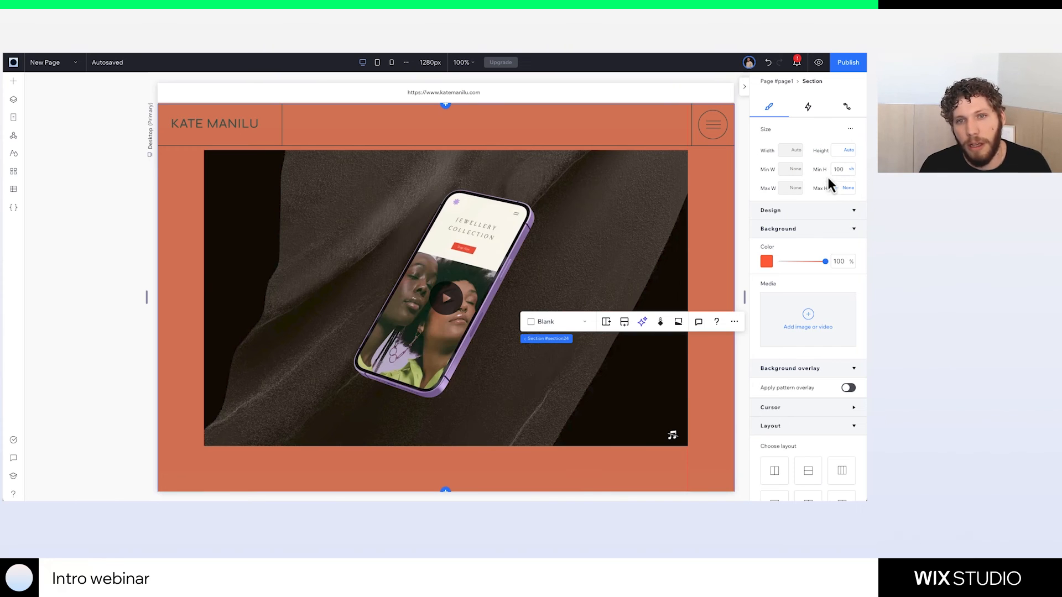
pyautogui.click(850, 129)
pyautogui.click(827, 136)
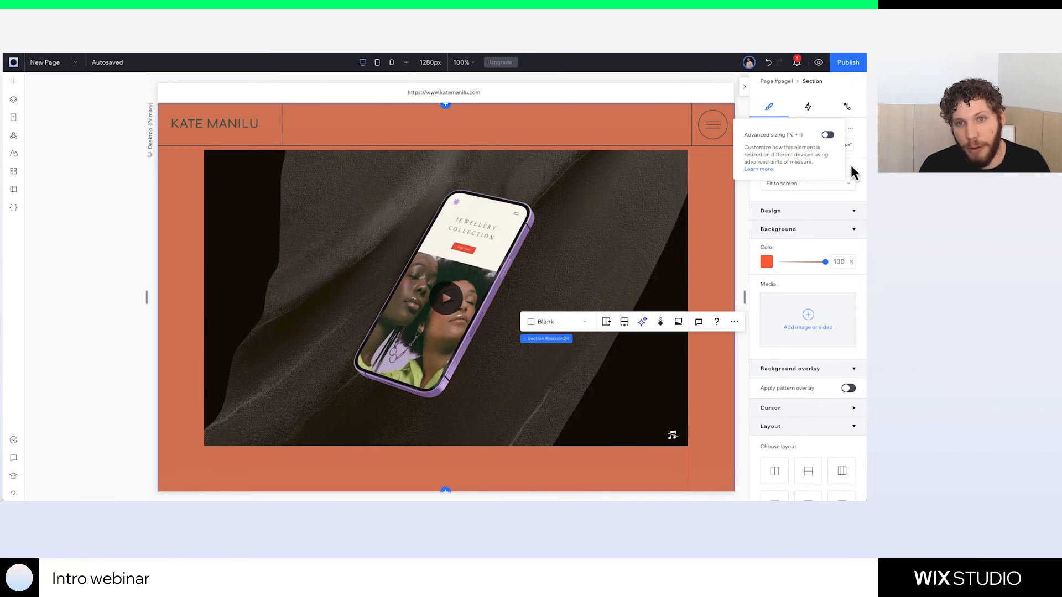
# Try a height of 840 px for the video section and undo the change
pyautogui.click(835, 144)
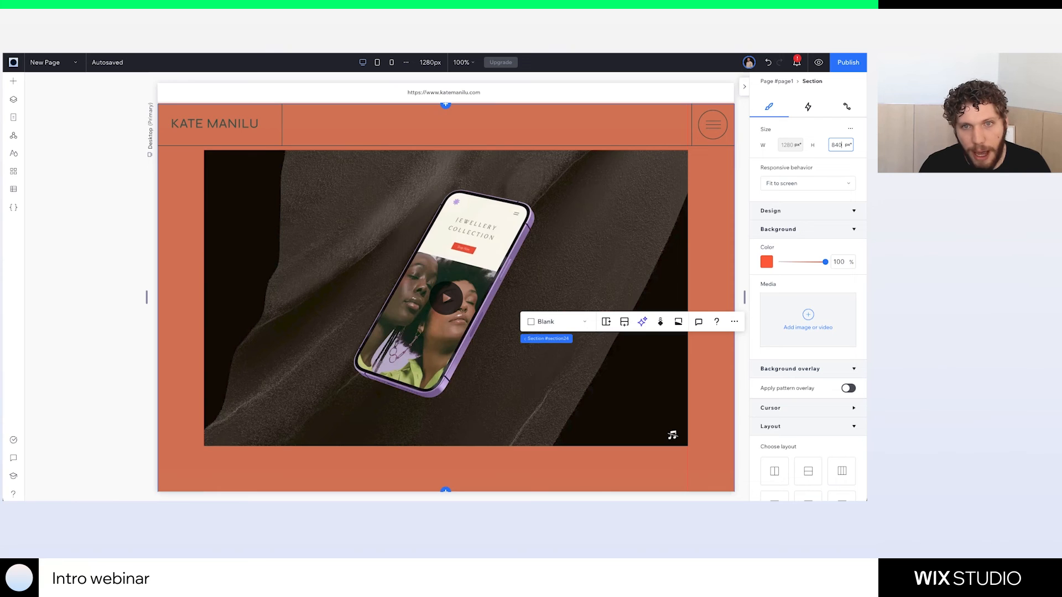
pyautogui.press('Return')
pyautogui.scroll(1, 644, 277)
pyautogui.scroll(-1, 644, 277)
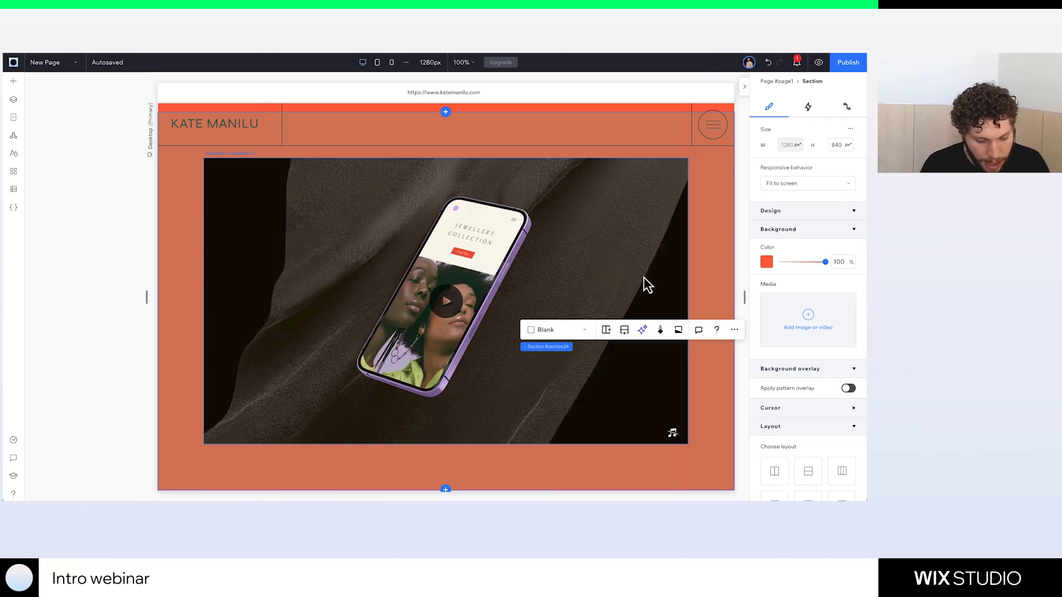
pyautogui.hotkey('ctrl', 'z')
# Add a blank section below the video section and place the Contact title section from the Studio Intro Webinar asset library above it
pyautogui.scroll(-2, 644, 280)
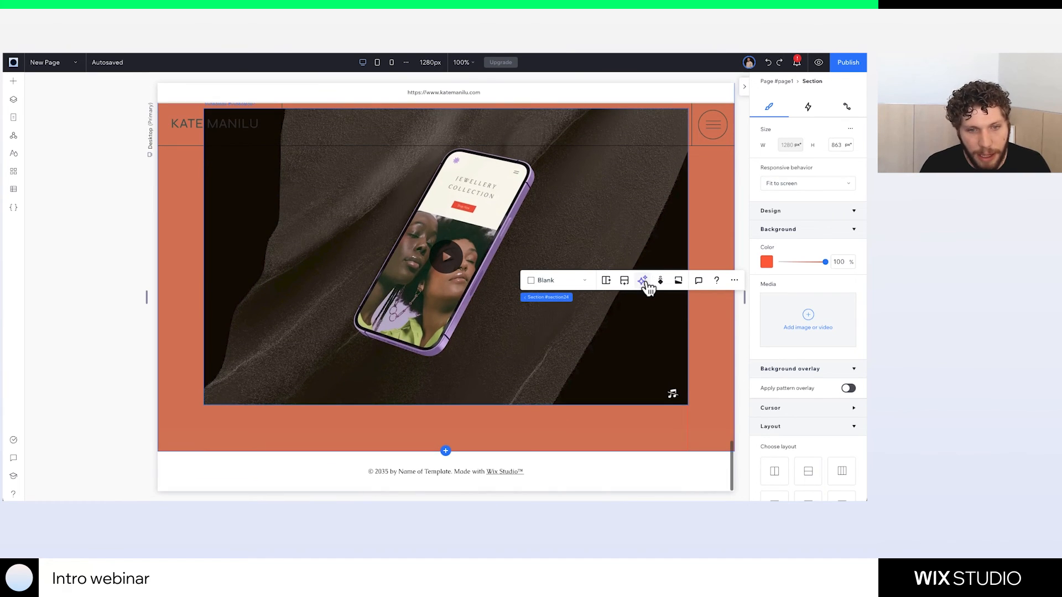
pyautogui.click(446, 453)
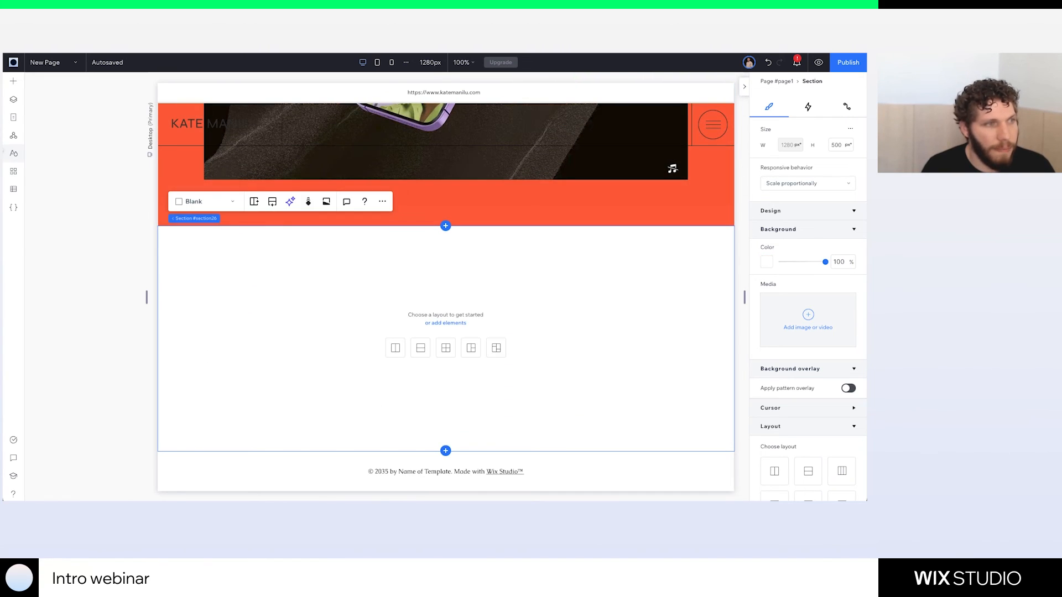
pyautogui.click(14, 83)
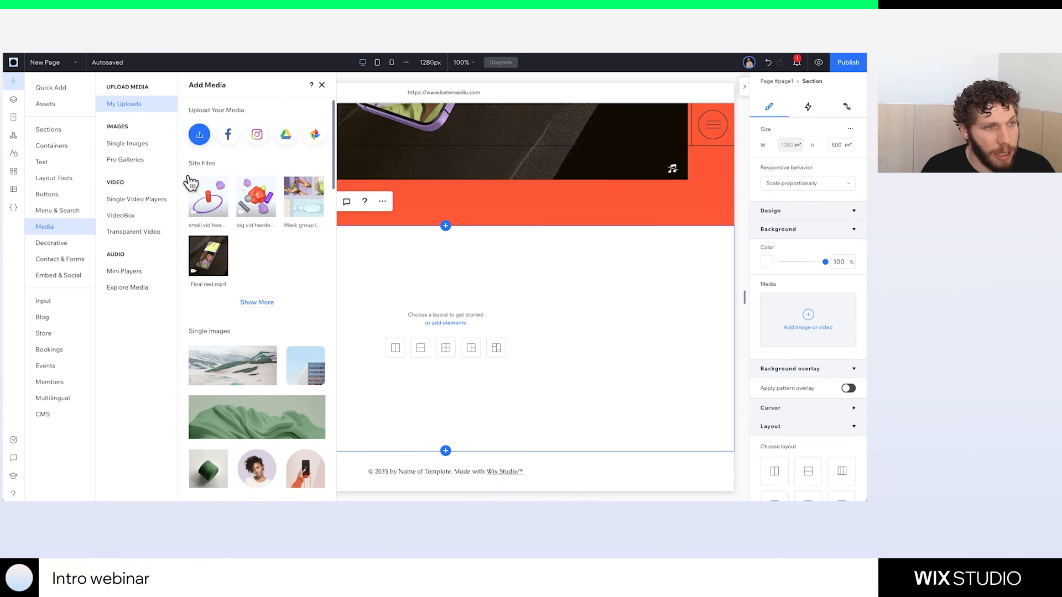
pyautogui.click(61, 106)
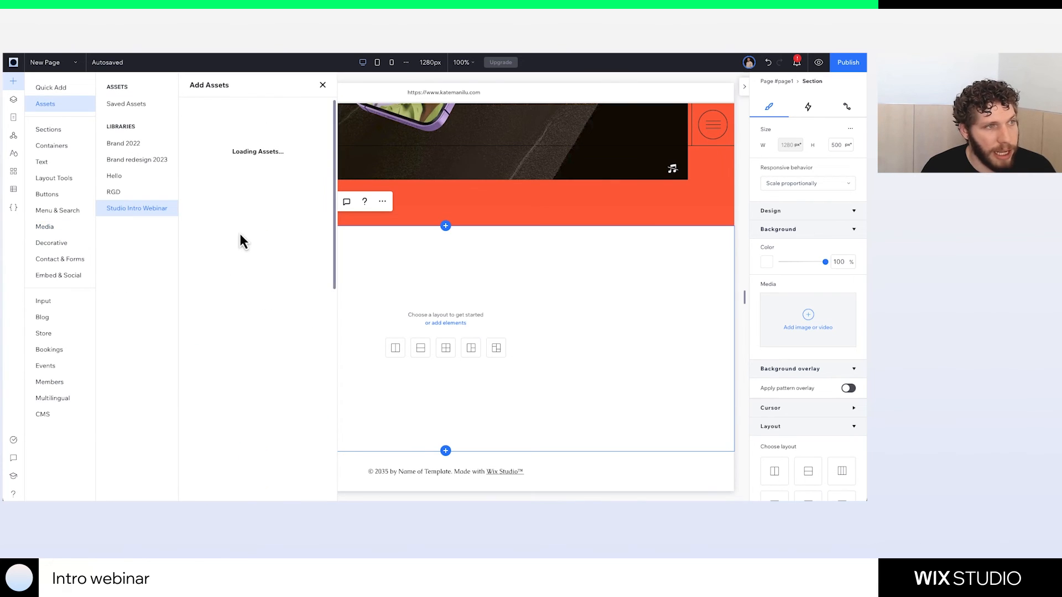
pyautogui.scroll(-4, 244, 216)
pyautogui.scroll(4, 245, 220)
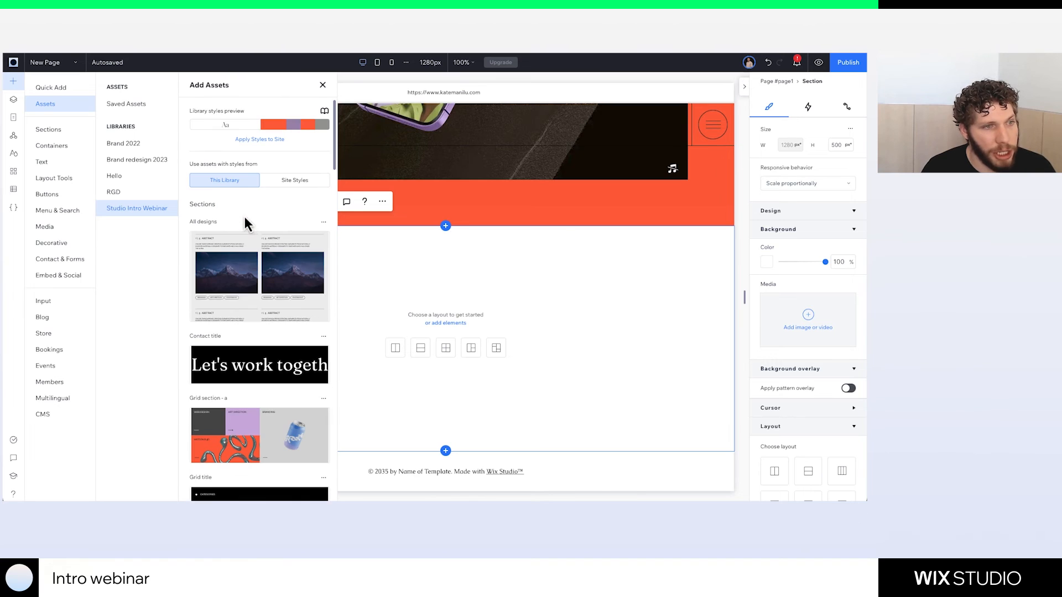
pyautogui.moveTo(229, 368); pyautogui.dragTo(481, 253)
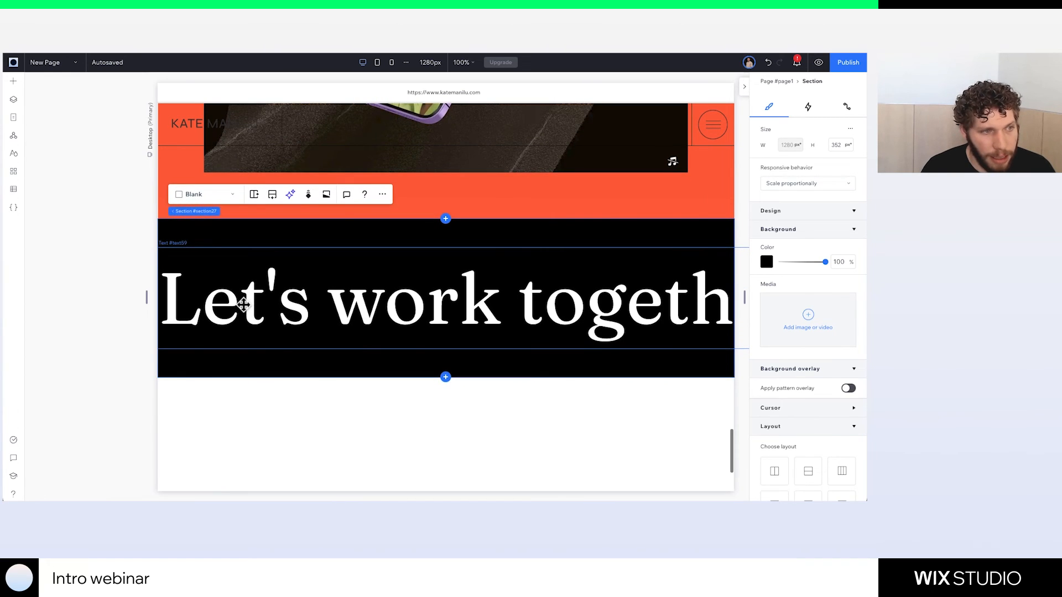
# Move the "Let's work together" text to the right within its section, to about X 45 px and Y 64 px
pyautogui.click(244, 304)
pyautogui.moveTo(245, 304); pyautogui.dragTo(264, 309)
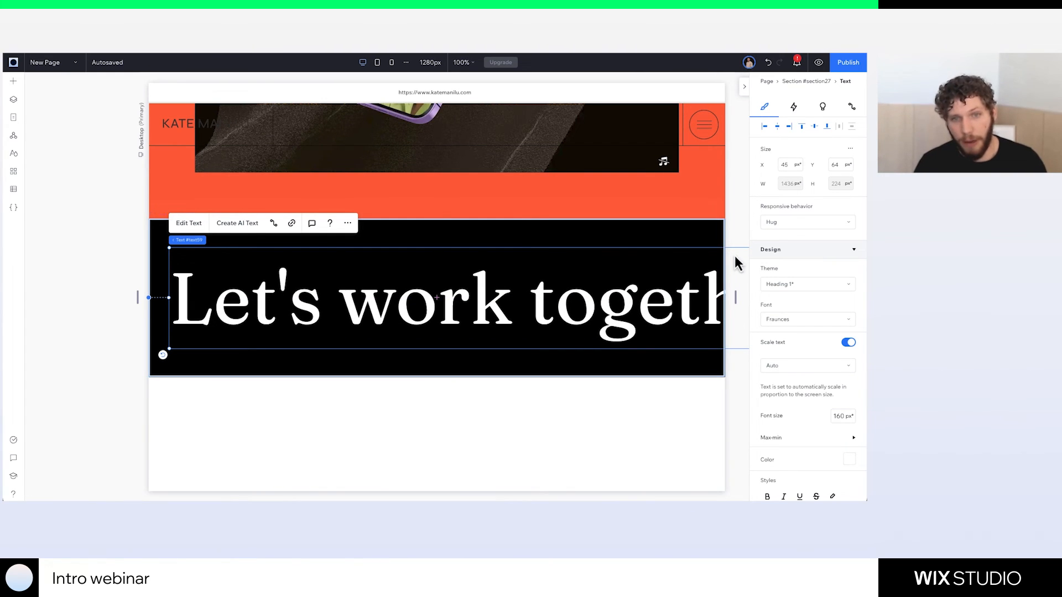
pyautogui.click(743, 87)
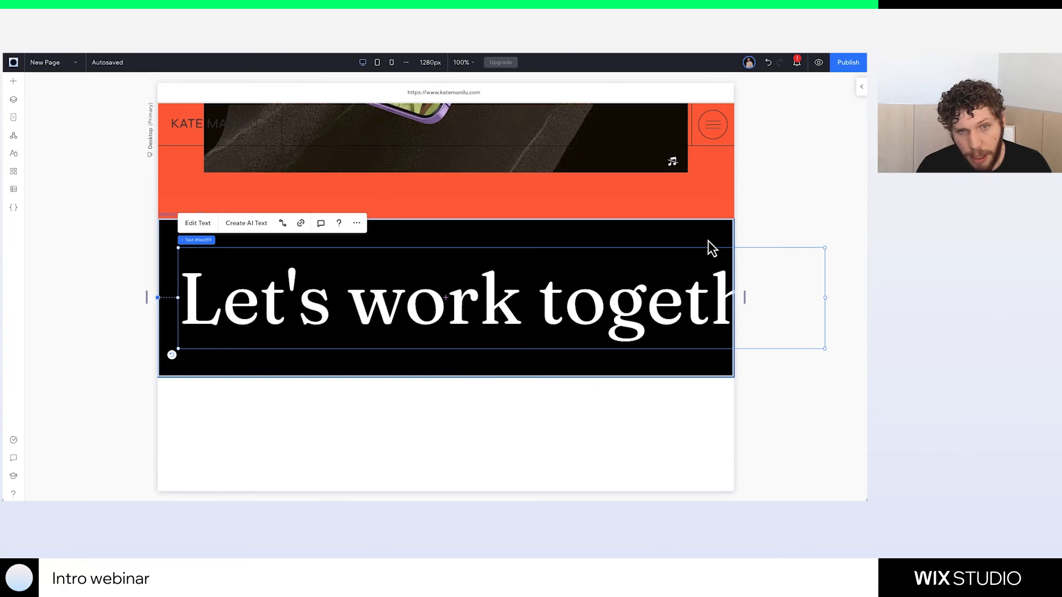
# Try setting the page's overflow content to Show, and set it back to Hide
pyautogui.click(752, 217)
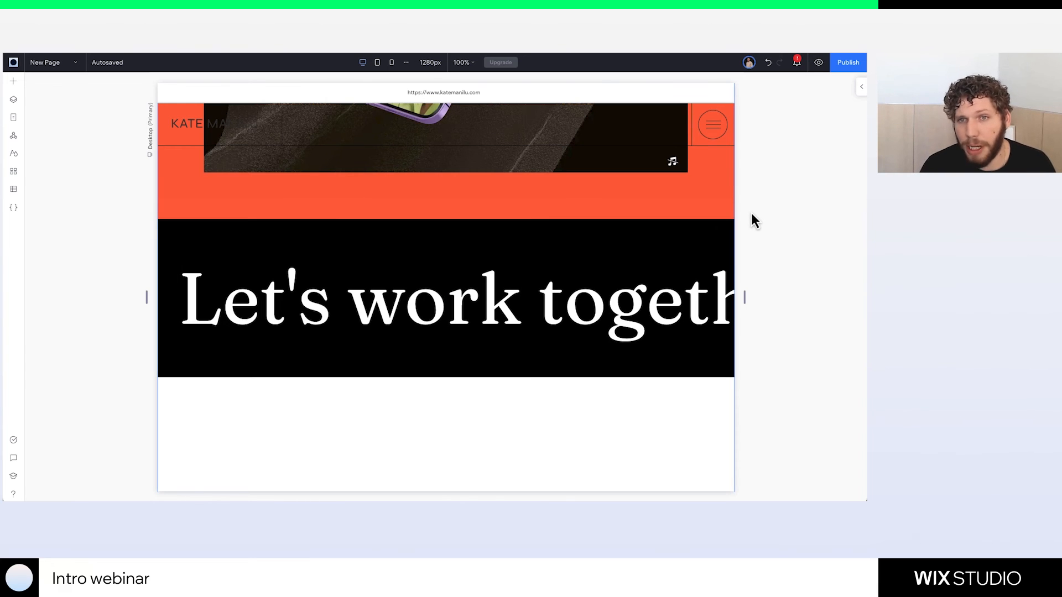
pyautogui.click(861, 87)
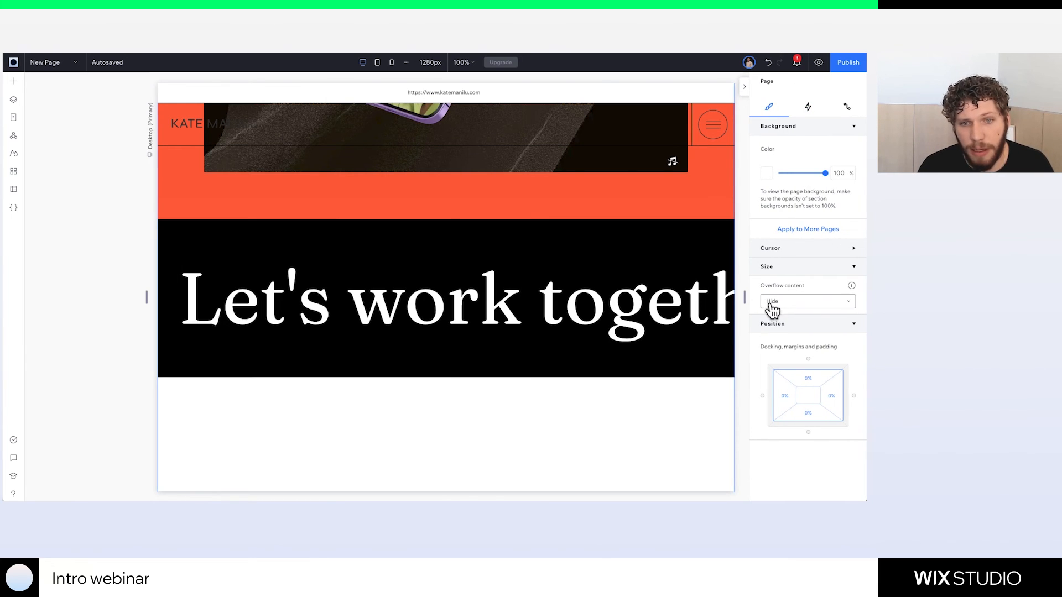
pyautogui.hscroll(1, 740, 255)
pyautogui.scroll(1, 740, 255)
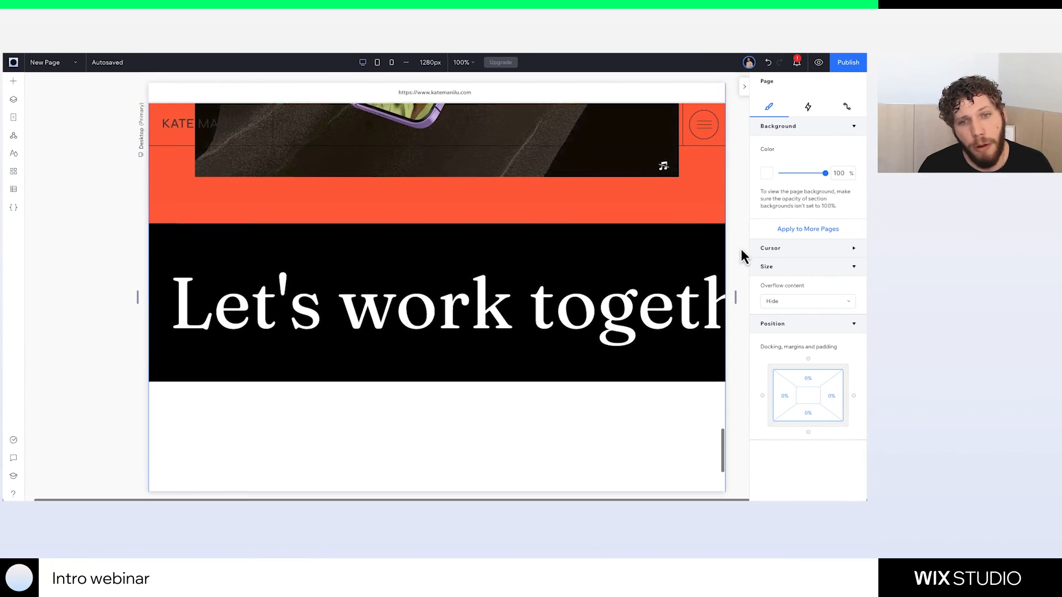
pyautogui.click(780, 304)
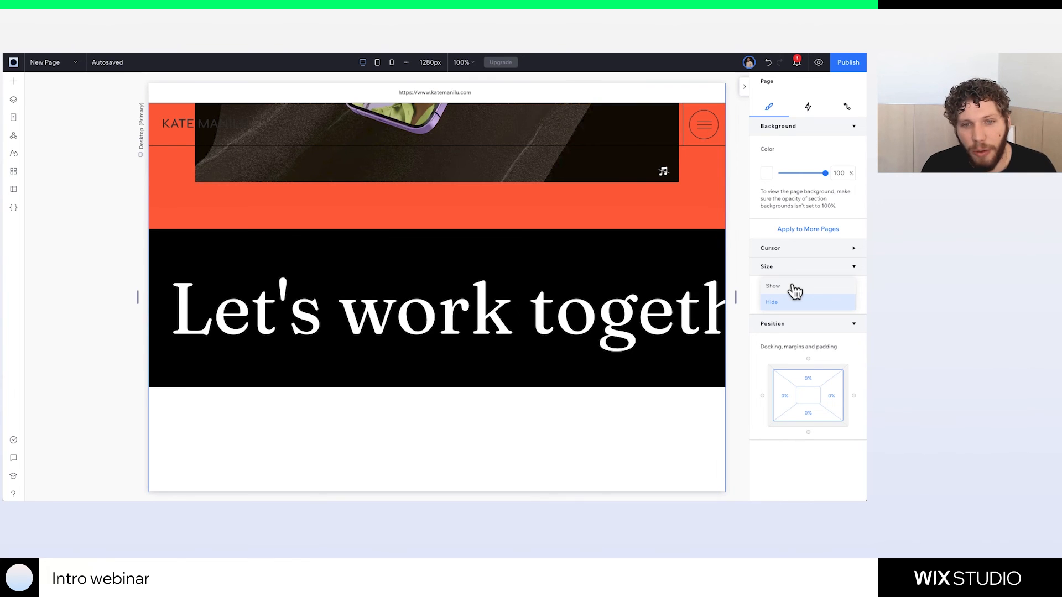
pyautogui.click(793, 286)
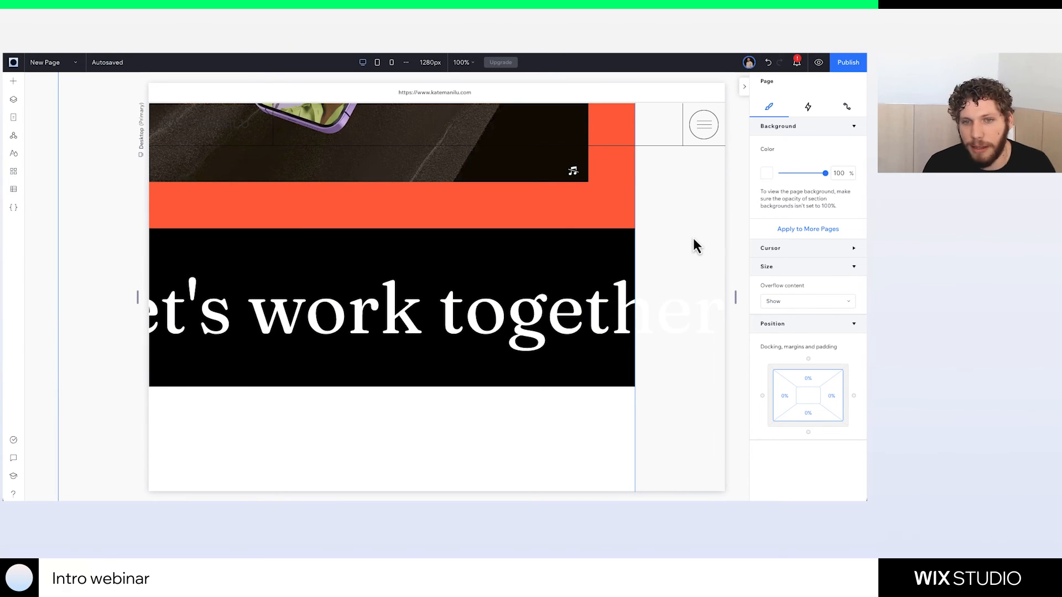
pyautogui.click(808, 301)
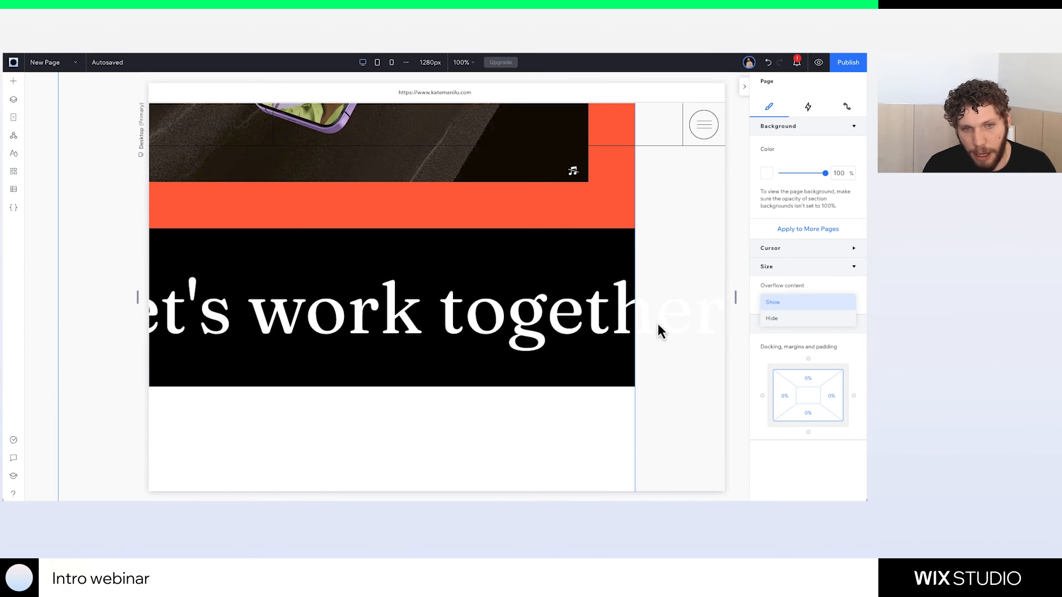
pyautogui.click(777, 319)
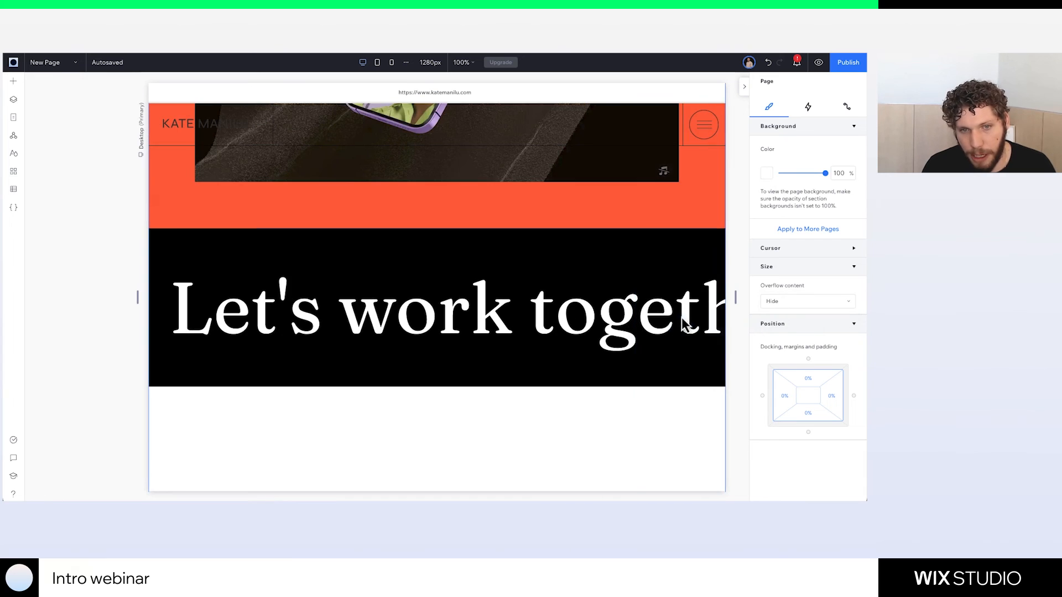
# Add a Cross loop animation to the "Let's work together" text in the black section
pyautogui.click(660, 260)
pyautogui.scroll(-5, 784, 383)
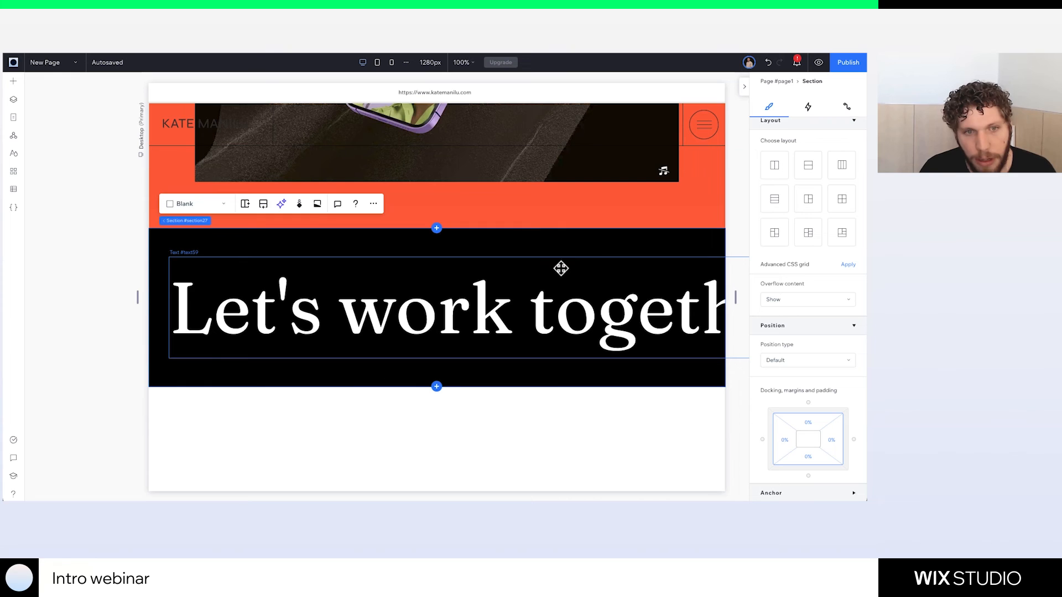
pyautogui.click(591, 314)
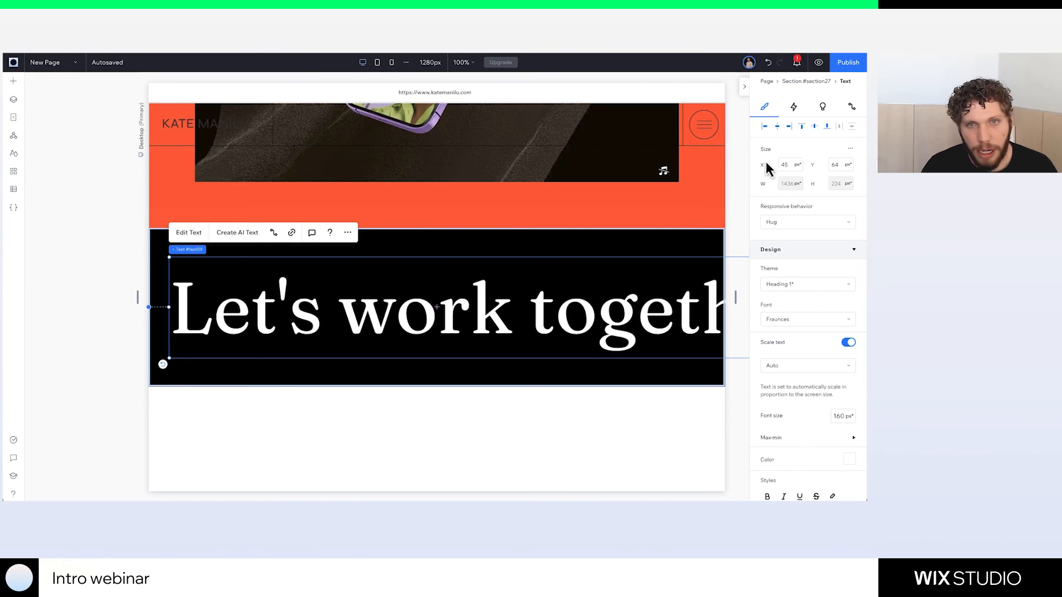
pyautogui.click(794, 108)
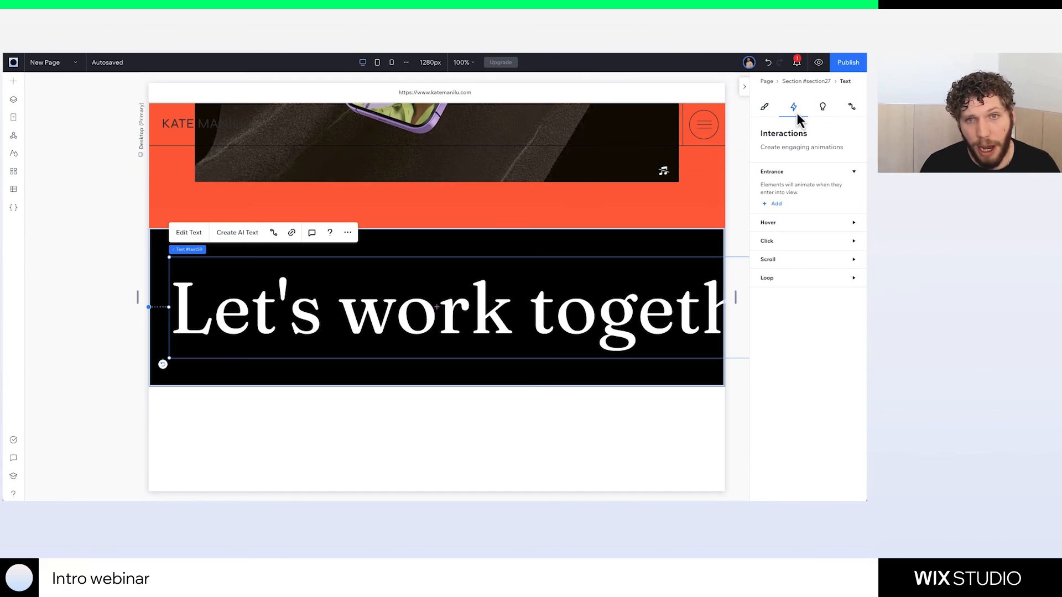
pyautogui.click(769, 279)
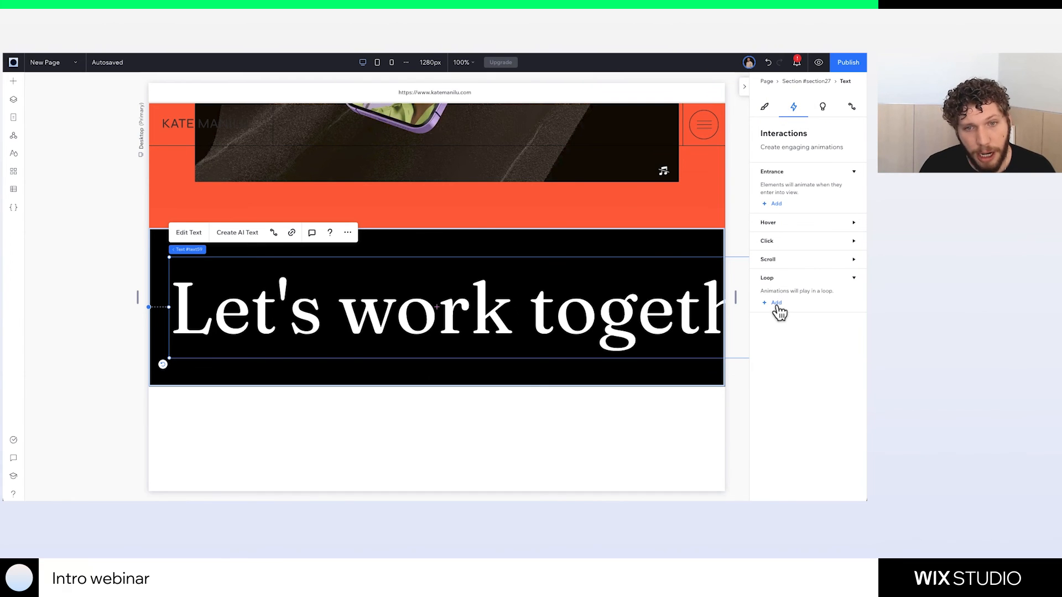
pyautogui.click(775, 304)
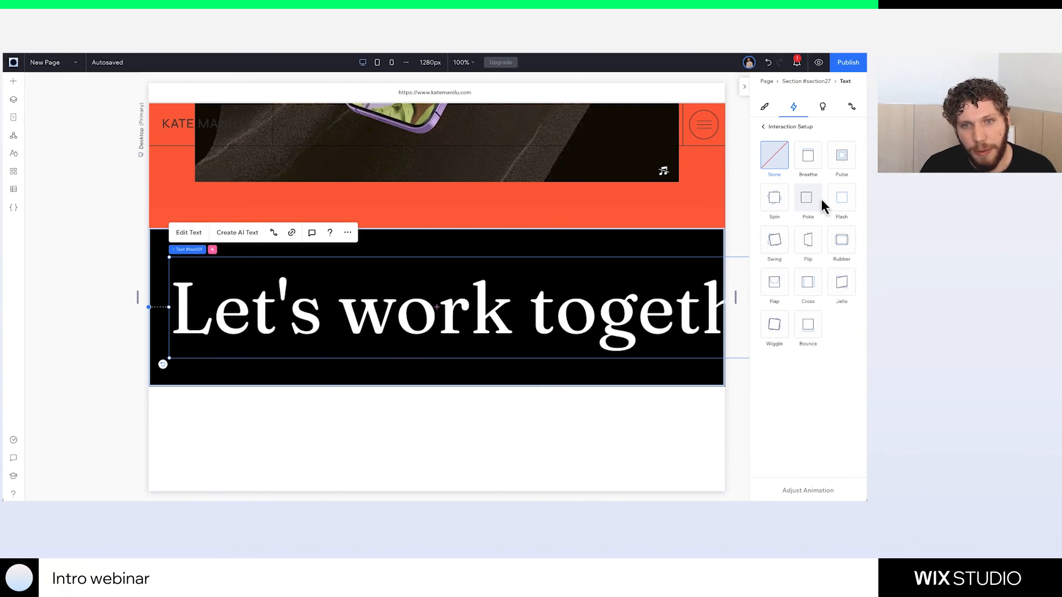
pyautogui.click(812, 288)
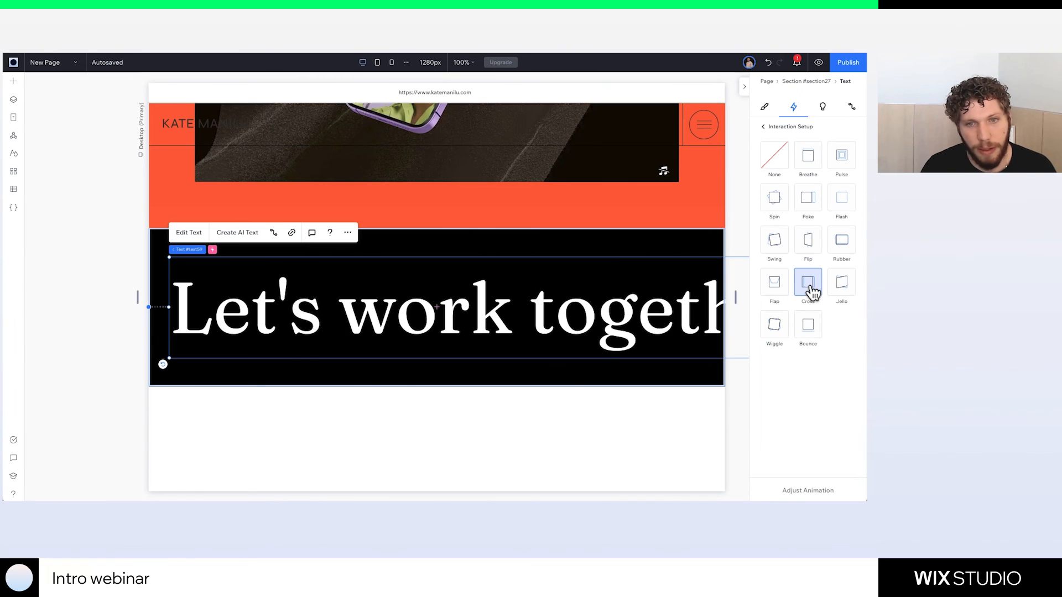
# Preview the page to check the looping motion of the "Let's work together" title, and return to editing
pyautogui.click(818, 62)
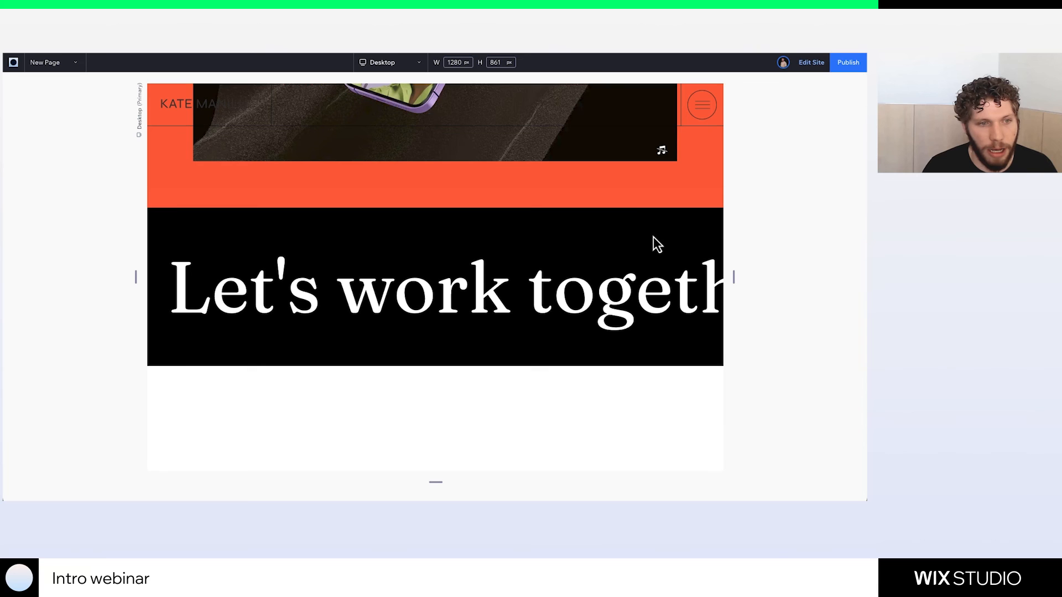
pyautogui.scroll(2, 637, 211)
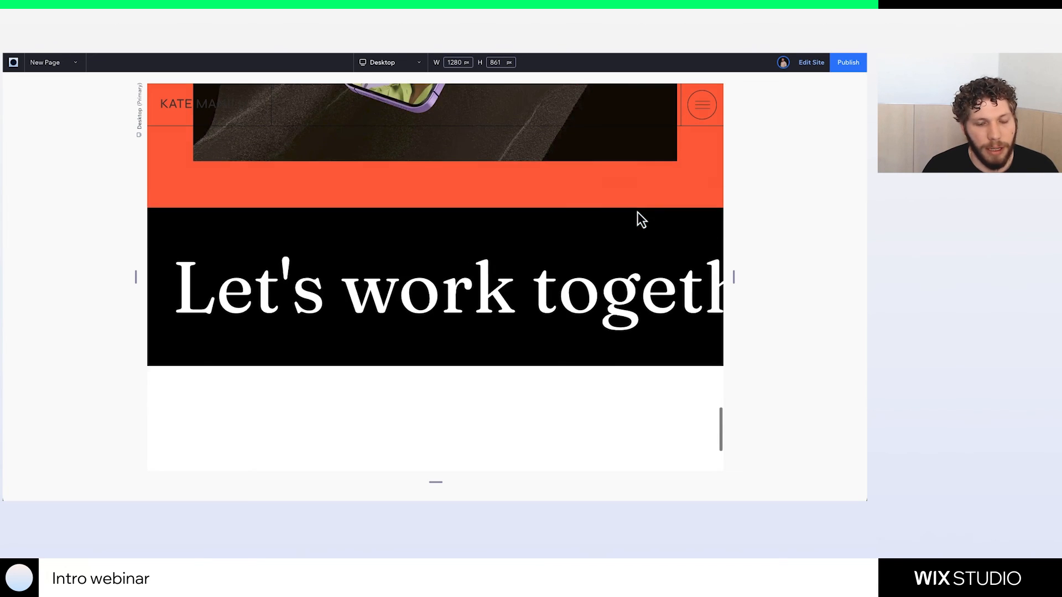
pyautogui.scroll(3, 637, 211)
pyautogui.scroll(-4, 636, 215)
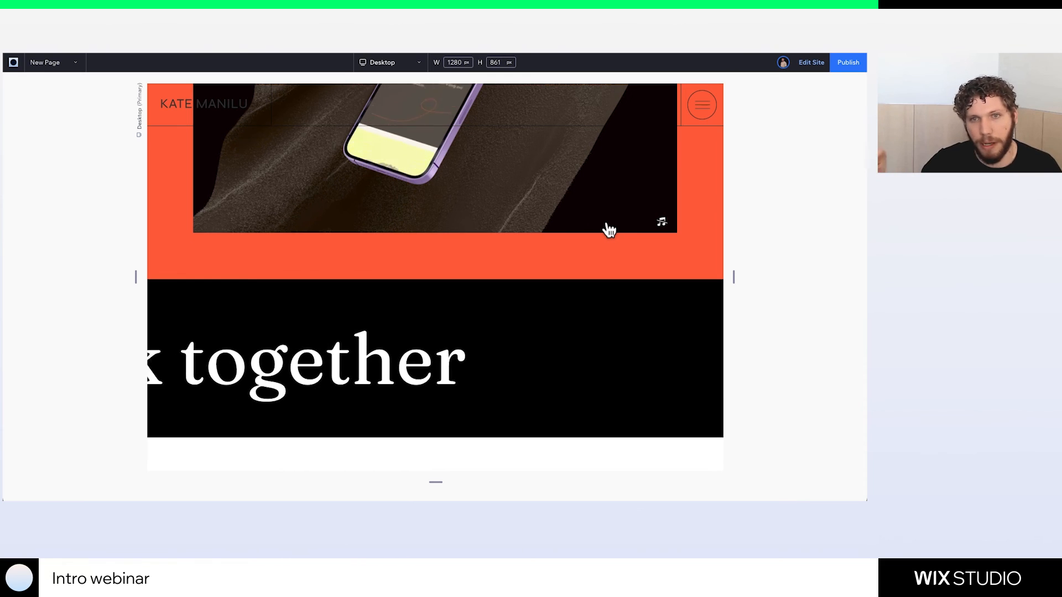
pyautogui.click(810, 64)
# Place the three-item Contact, Social and logo layouter from the Studio Intro Webinar assets in the blank section and stretch it to fill
pyautogui.scroll(-5, 528, 370)
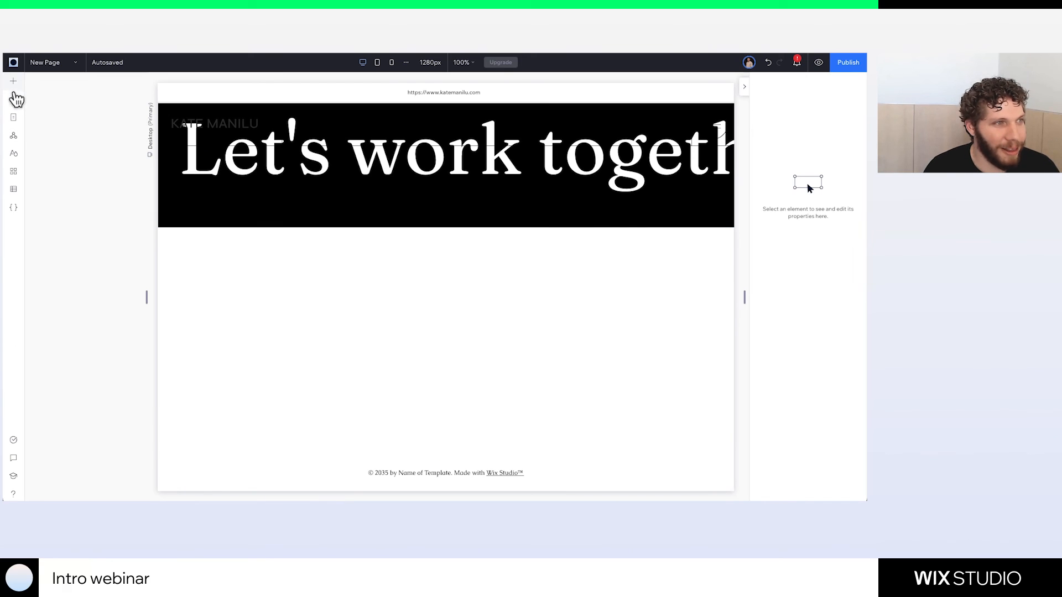
pyautogui.click(15, 82)
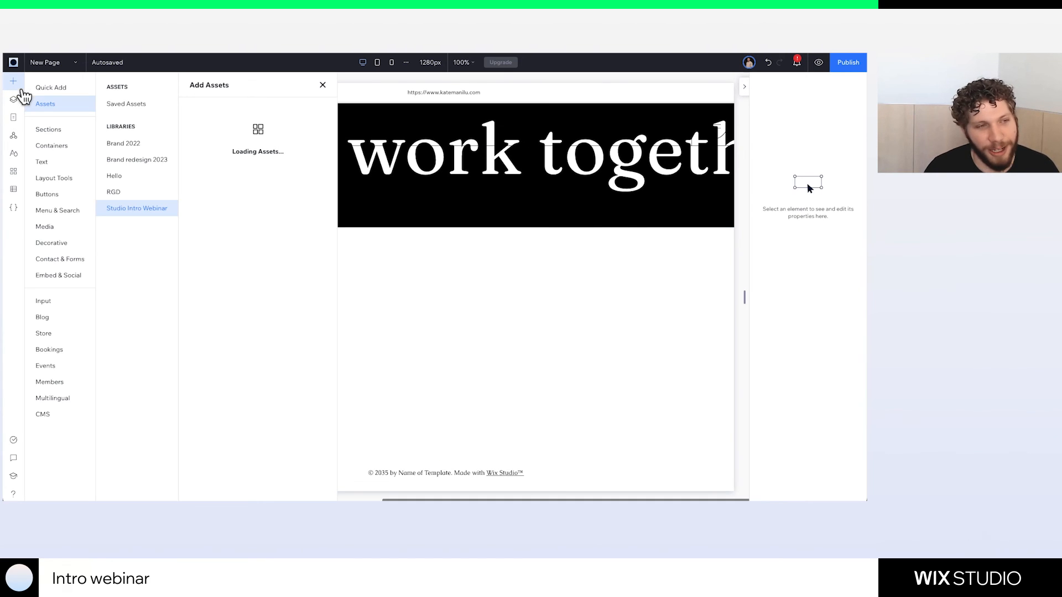
pyautogui.scroll(-15, 266, 364)
pyautogui.scroll(-8, 264, 363)
pyautogui.scroll(2, 262, 362)
pyautogui.moveTo(251, 315); pyautogui.dragTo(481, 346)
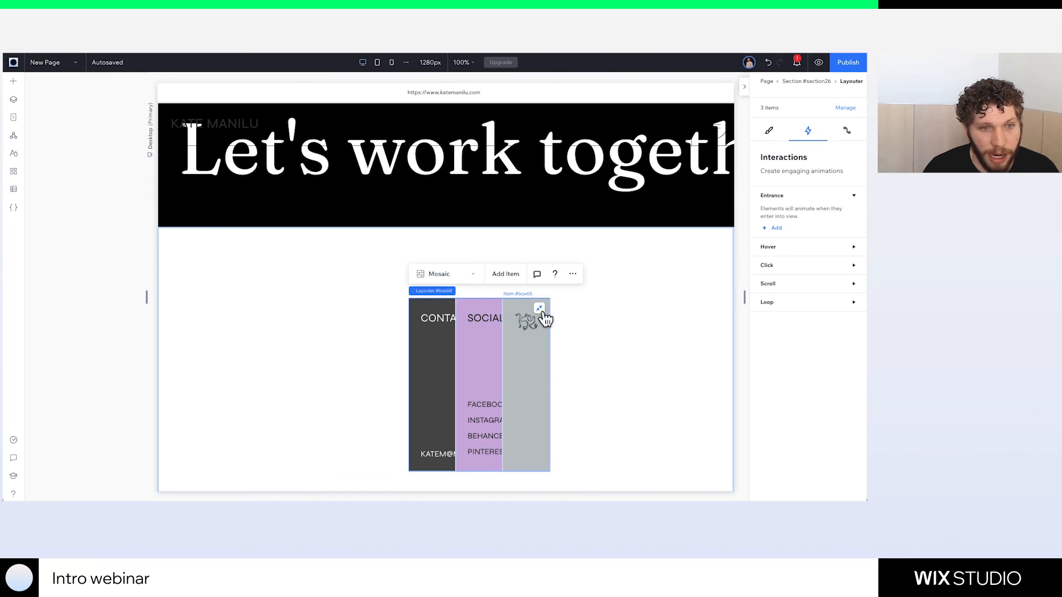
pyautogui.click(539, 309)
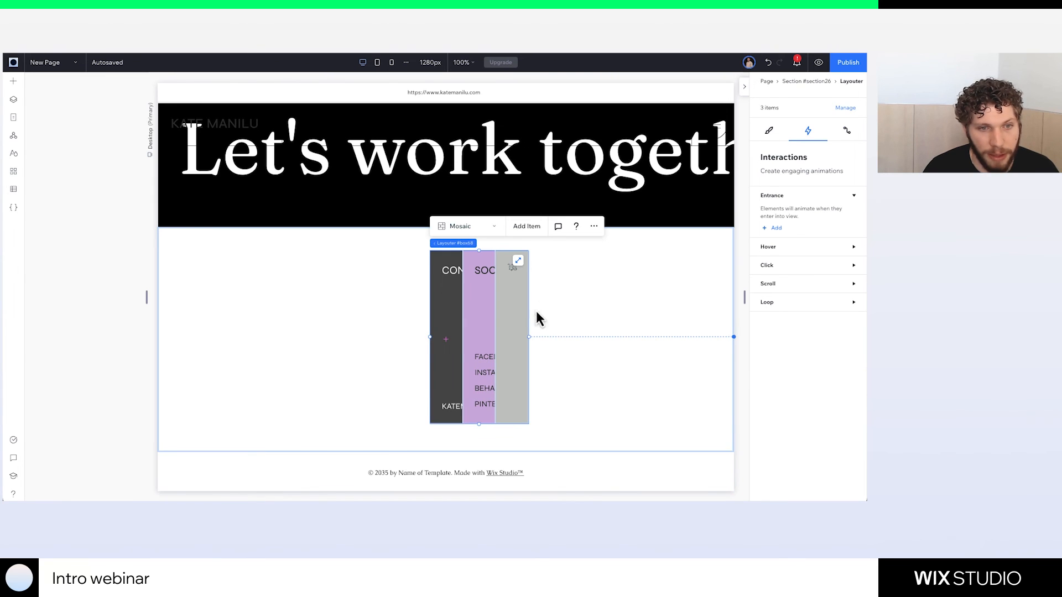
pyautogui.click(518, 262)
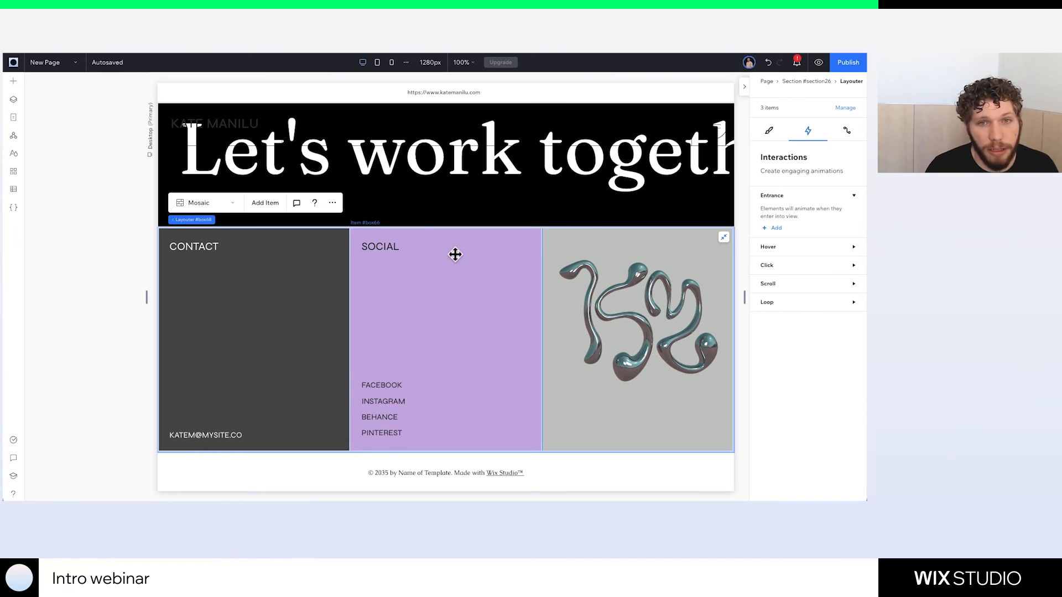
pyautogui.click(768, 130)
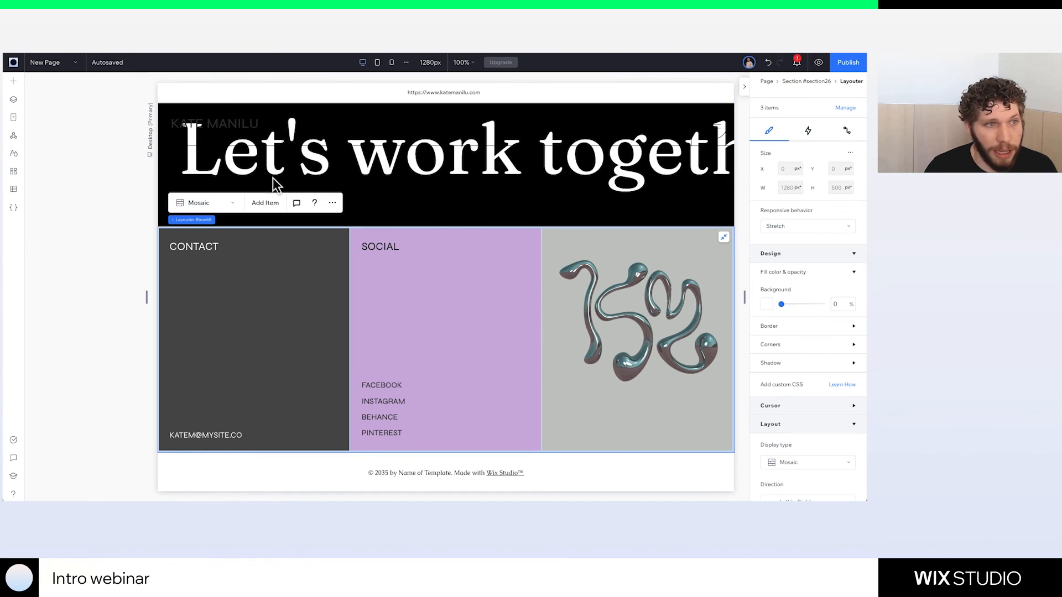
pyautogui.click(13, 83)
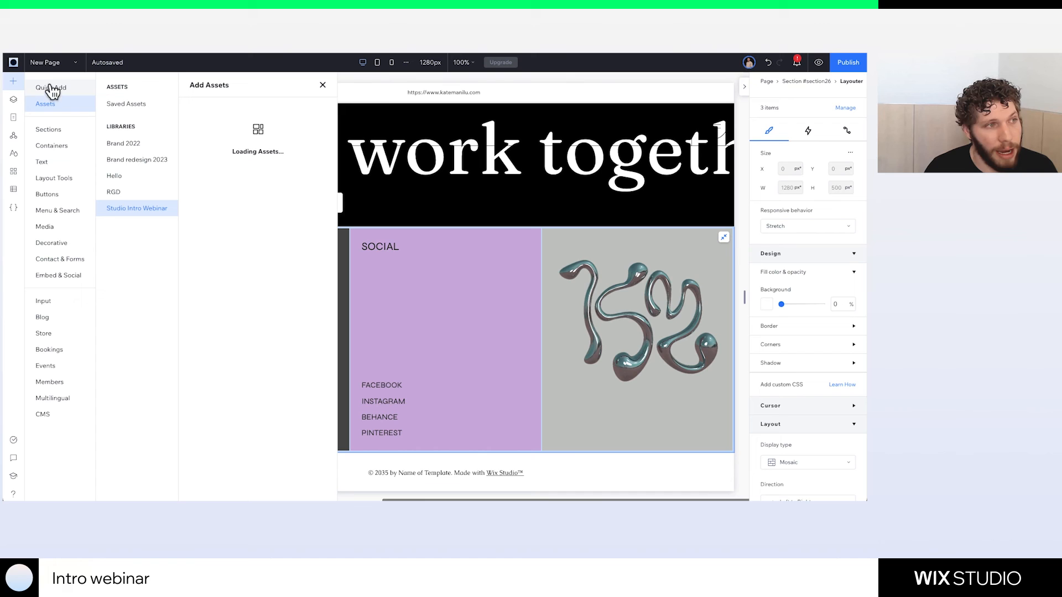
pyautogui.click(48, 88)
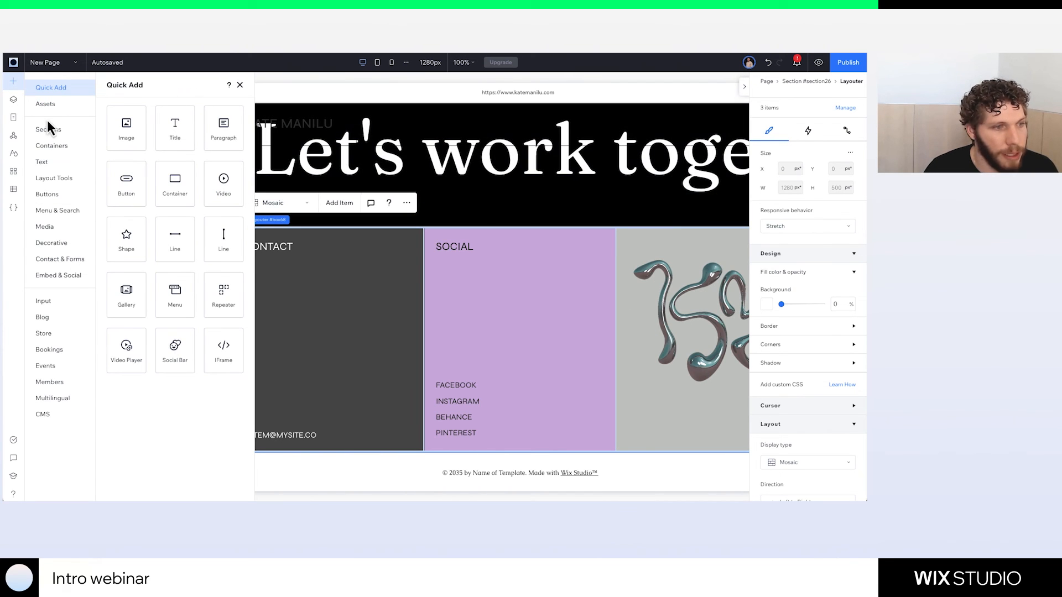
pyautogui.click(15, 84)
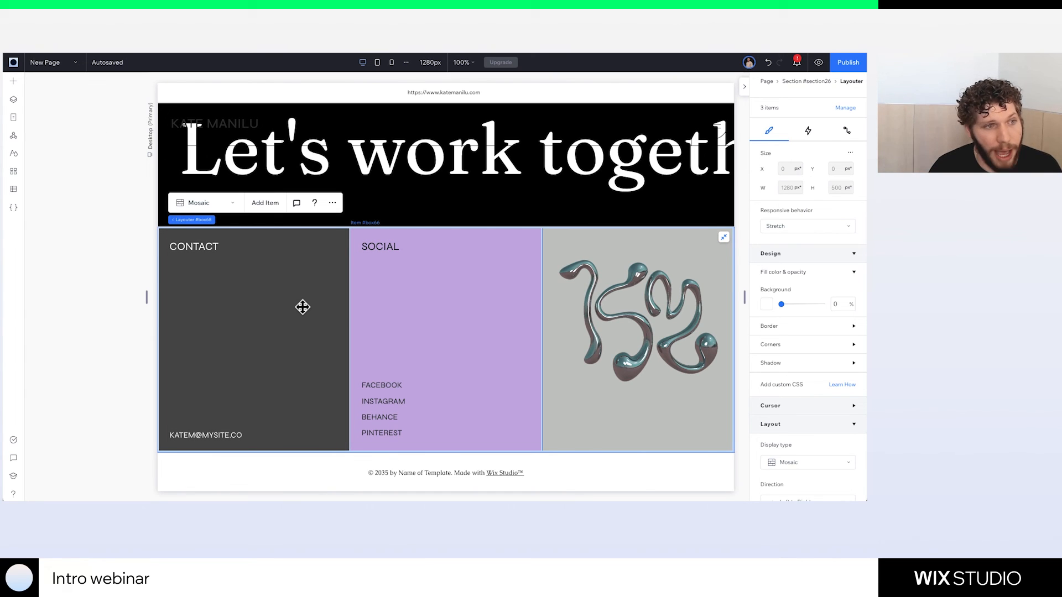
pyautogui.click(221, 205)
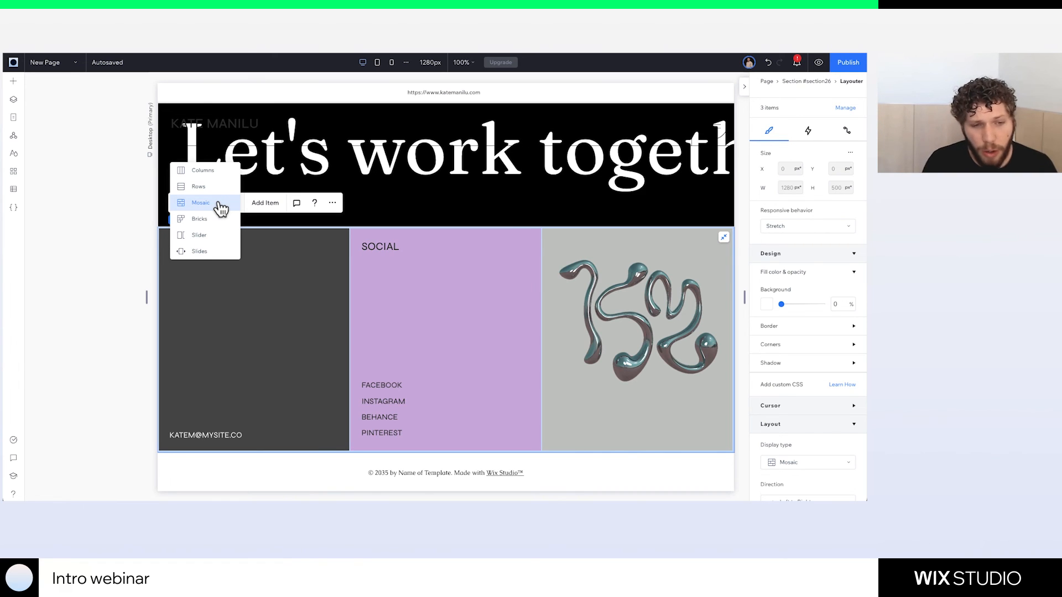
pyautogui.click(318, 366)
# Show the advanced size settings of the layouter's Contact item and set its minimum width to 450 px
pyautogui.click(316, 362)
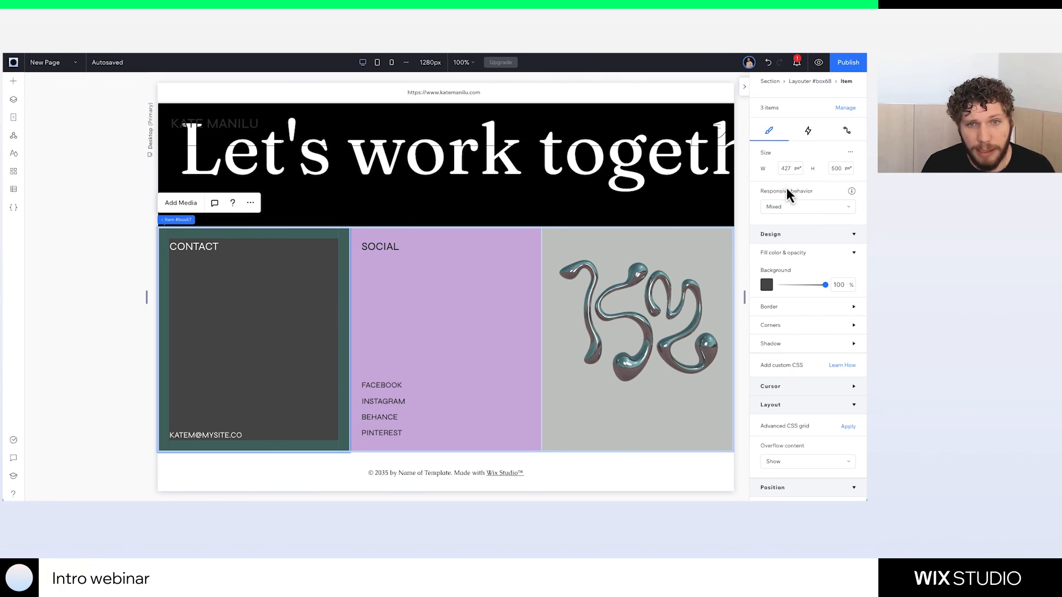
pyautogui.click(850, 155)
pyautogui.click(828, 159)
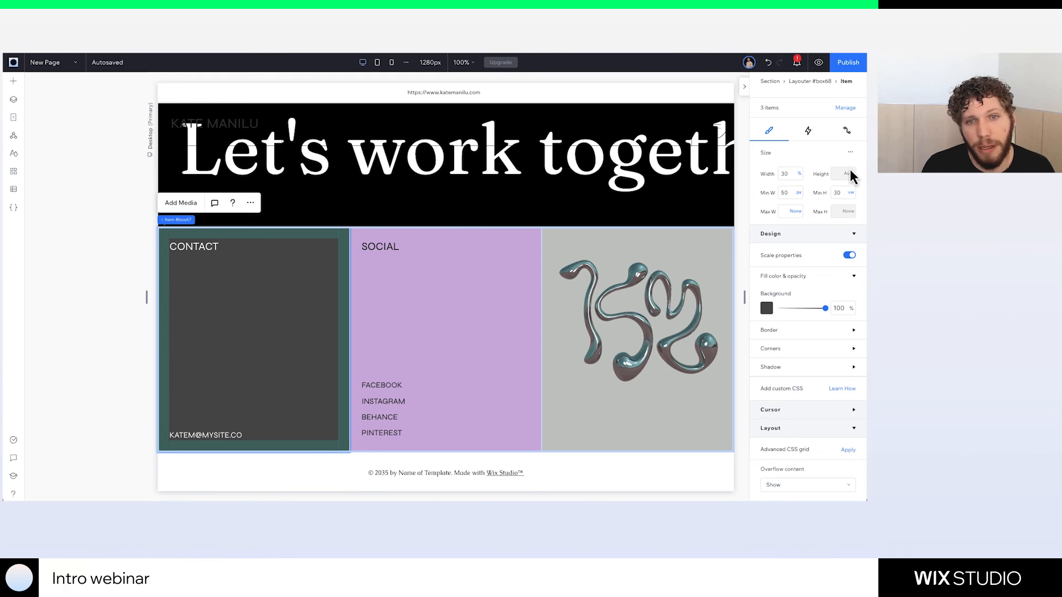
pyautogui.doubleClick(789, 194)
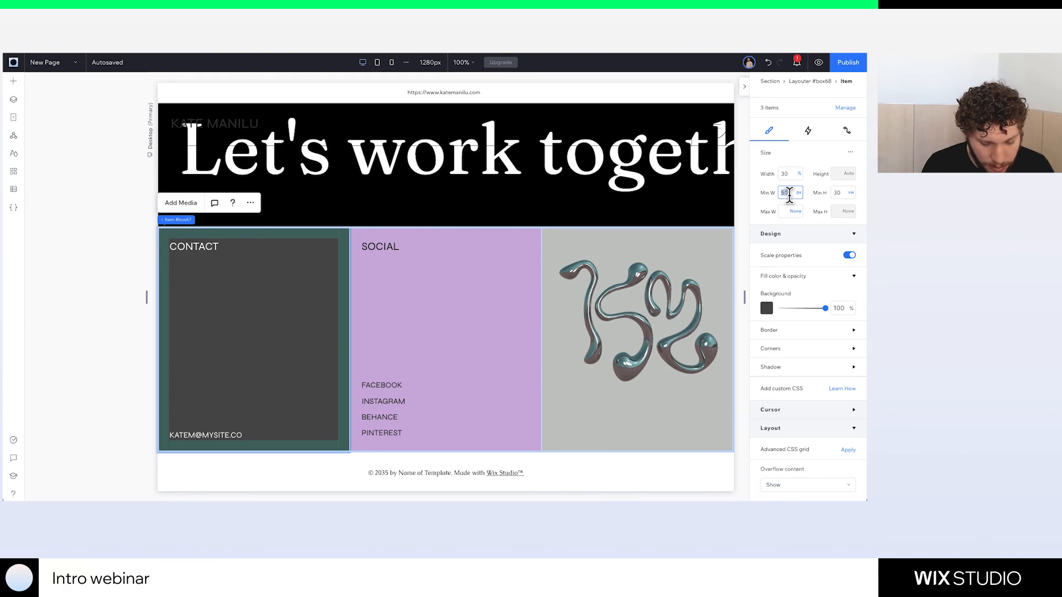
pyautogui.write('45')
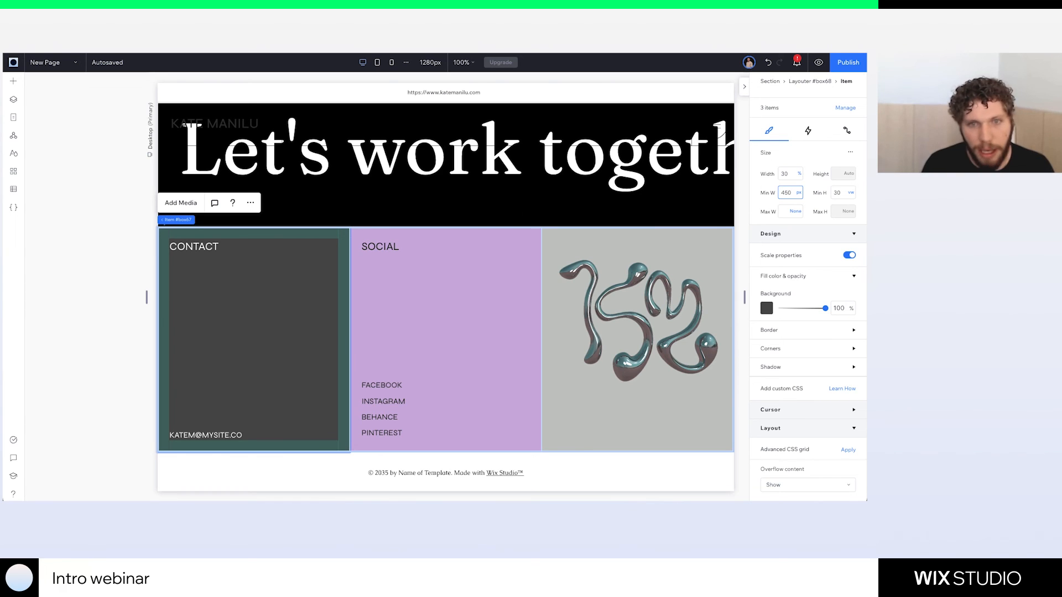
pyautogui.press('Return')
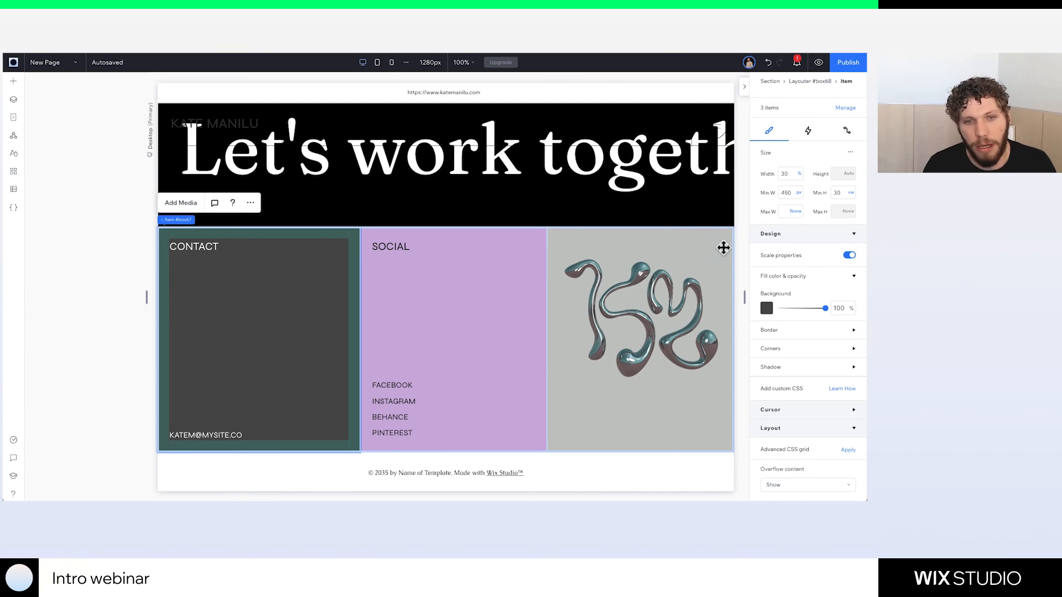
# Narrow the canvas to check how the contact layouter's items rearrange, restoring the desktop width between tests
pyautogui.moveTo(743, 297); pyautogui.dragTo(703, 294)
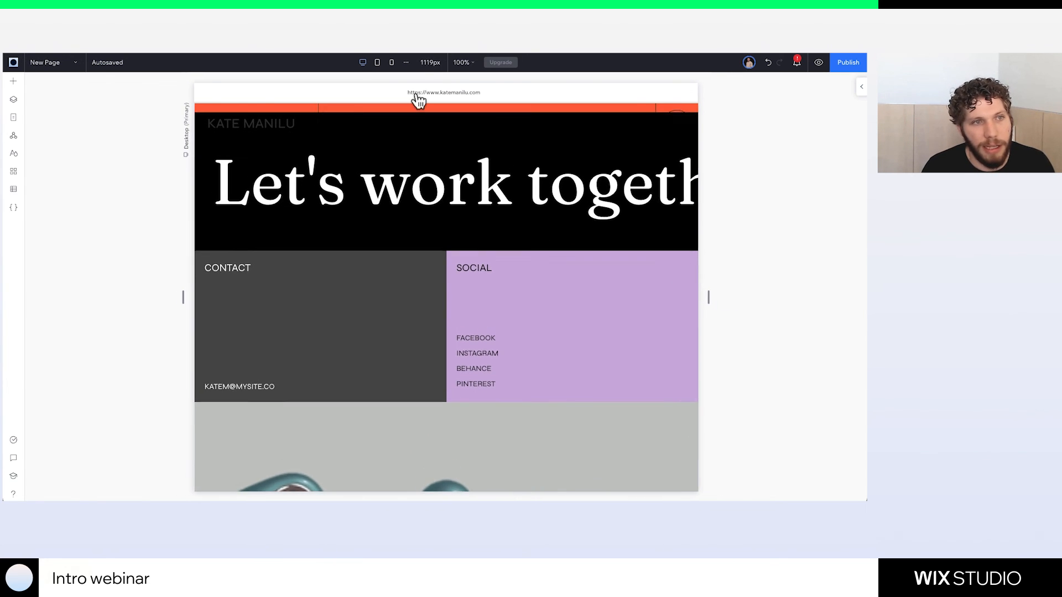
pyautogui.click(363, 63)
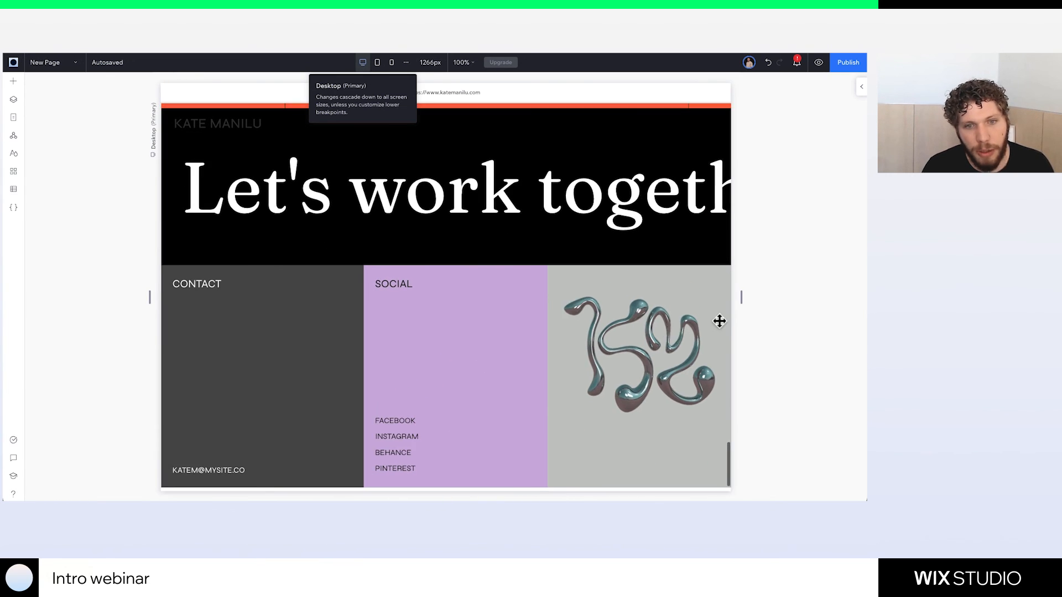
pyautogui.click(745, 300)
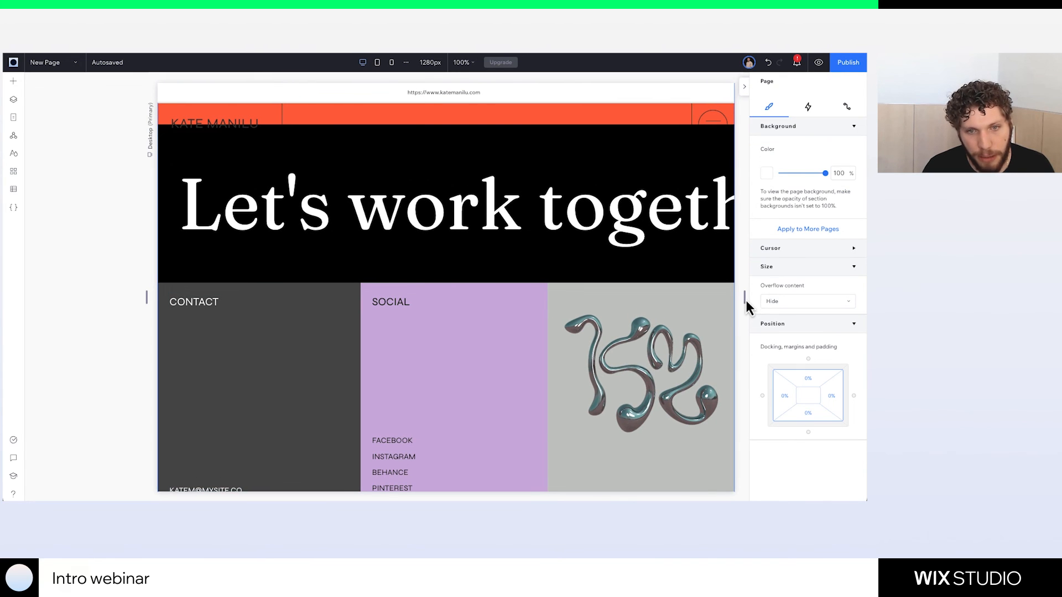
pyautogui.moveTo(743, 298); pyautogui.dragTo(697, 299)
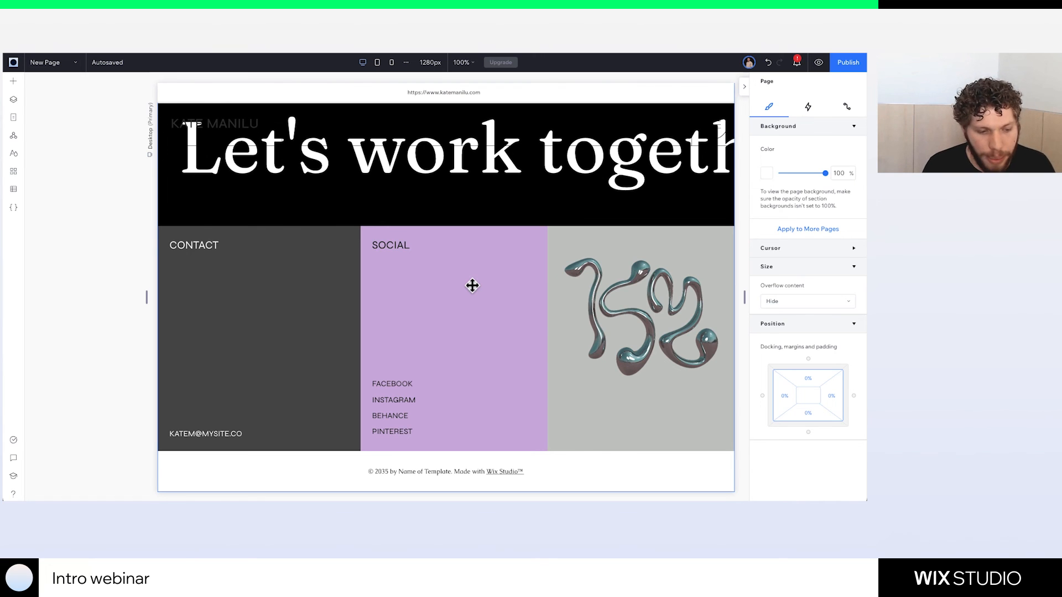
# Review the page from the contact area up to the purple hero section and check the hero's response to a narrower canvas
pyautogui.scroll(10, 414, 355)
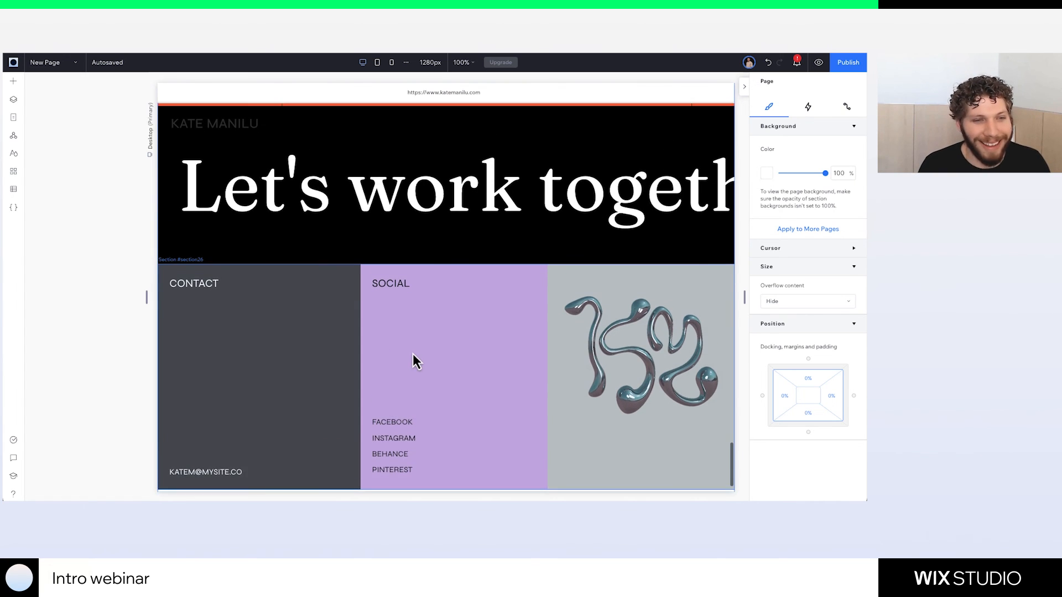
pyautogui.scroll(10, 412, 353)
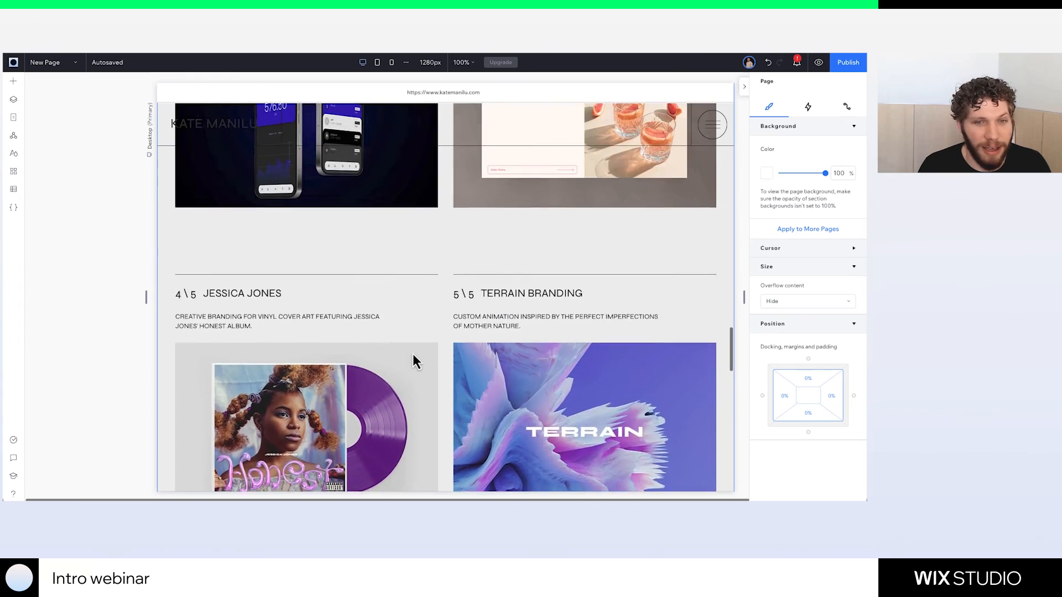
pyautogui.scroll(15, 412, 354)
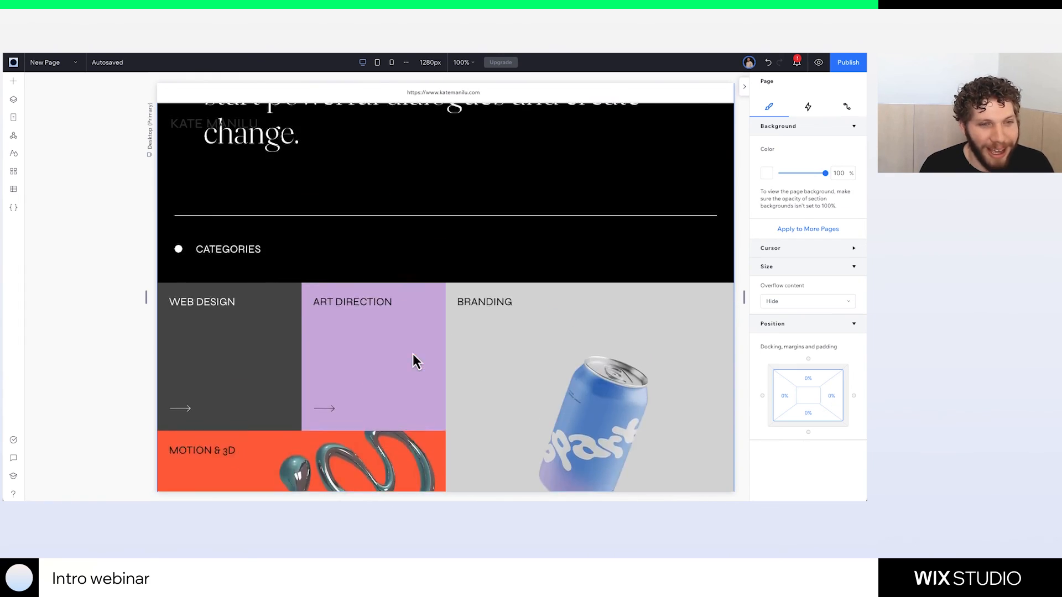
pyautogui.scroll(3, 438, 369)
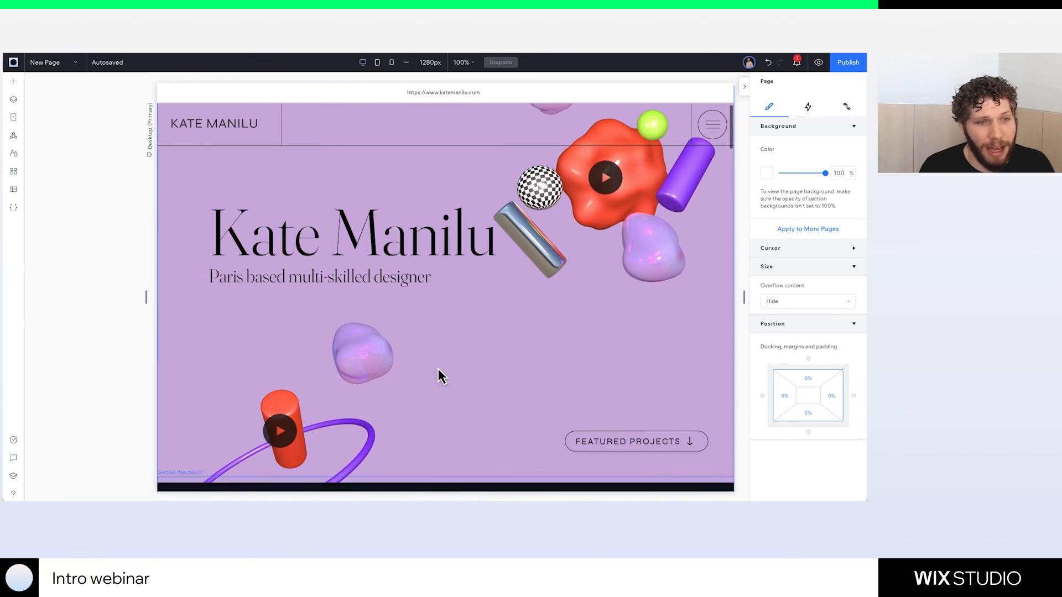
pyautogui.moveTo(147, 296); pyautogui.dragTo(217, 301)
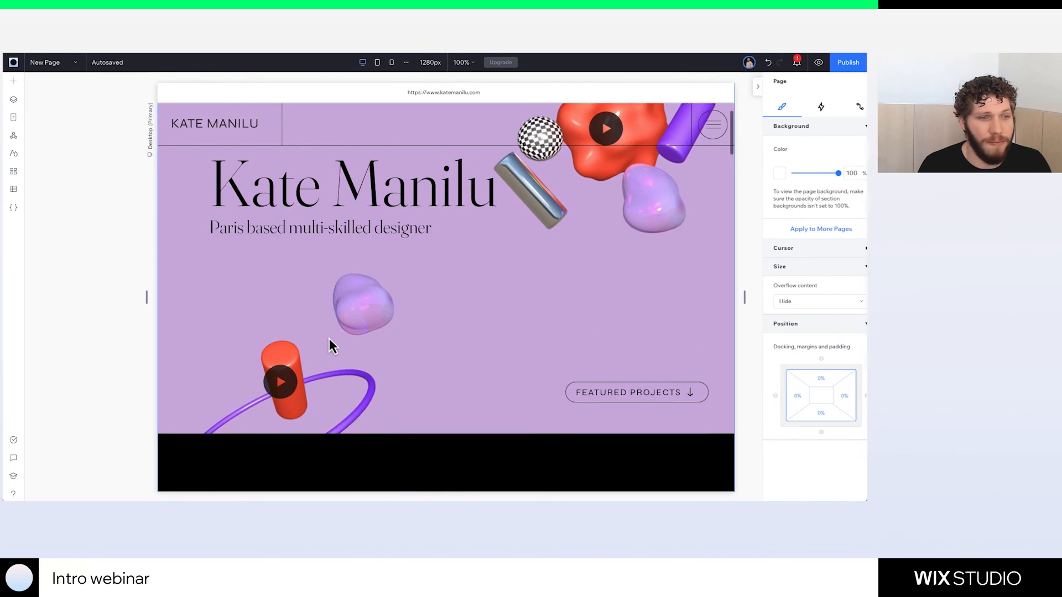
# Bring the purple hero section to the front so its purple ring overlaps the black About section
pyautogui.scroll(-2, 456, 320)
pyautogui.click(456, 319)
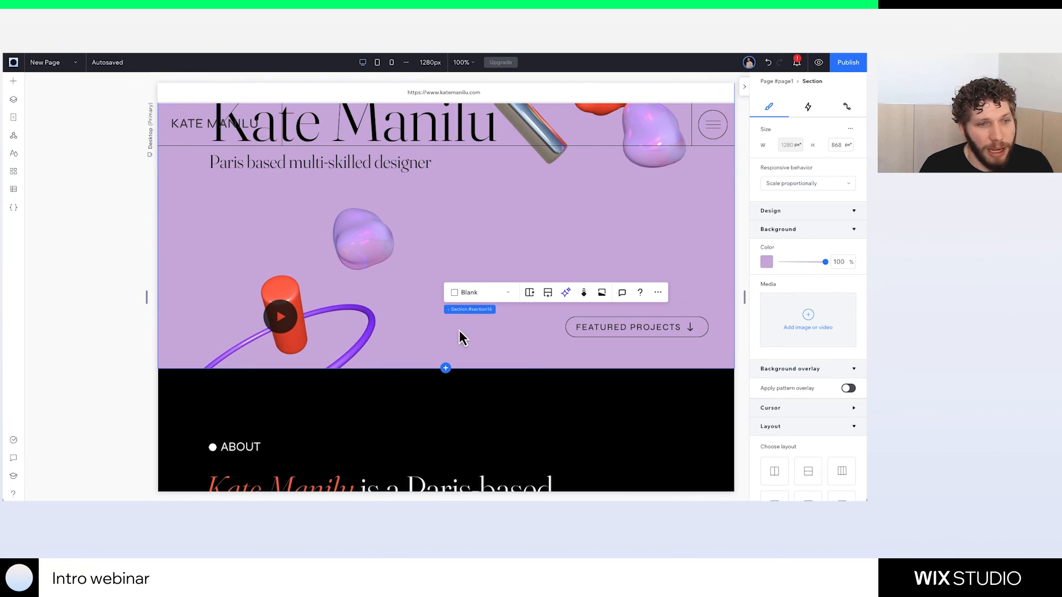
pyautogui.rightClick(459, 331)
pyautogui.moveTo(504, 284)
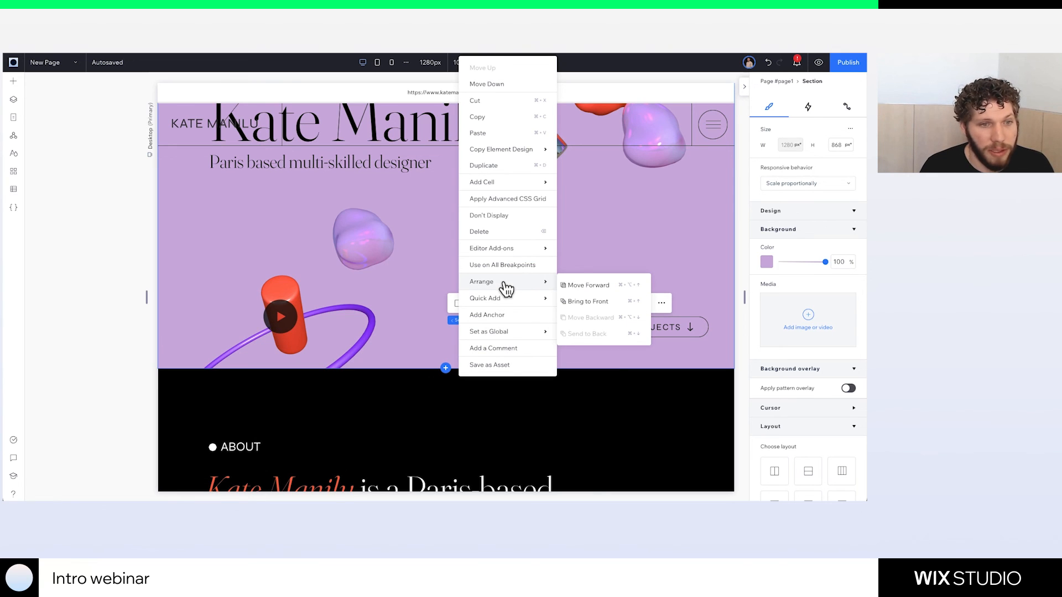
pyautogui.click(605, 303)
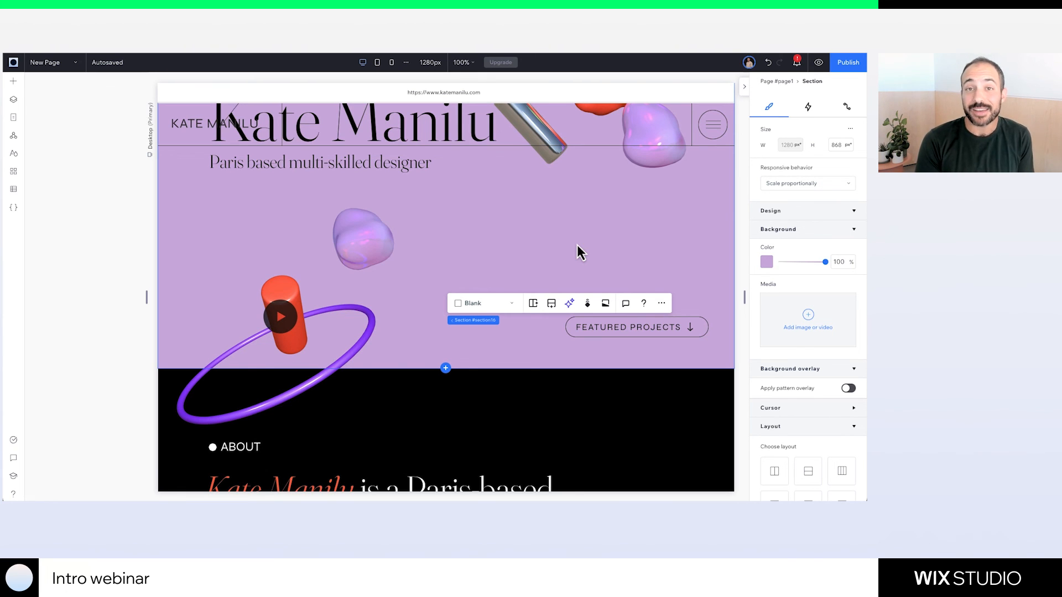
# Check the ring's overlap with the section below and select the hero title with its subtitle to view the stacking option
pyautogui.scroll(3, 576, 245)
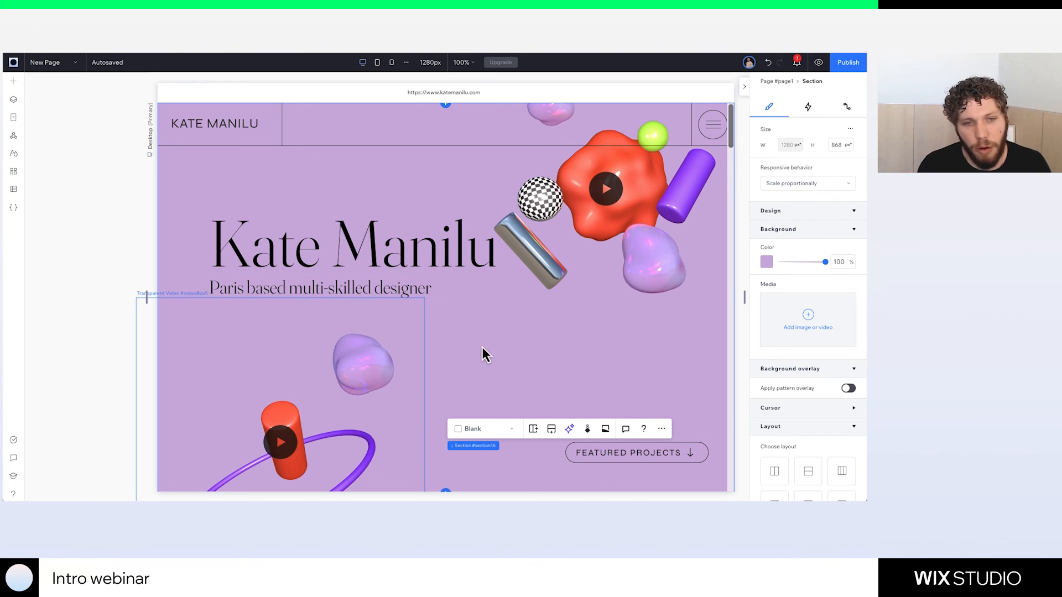
pyautogui.scroll(-1, 482, 347)
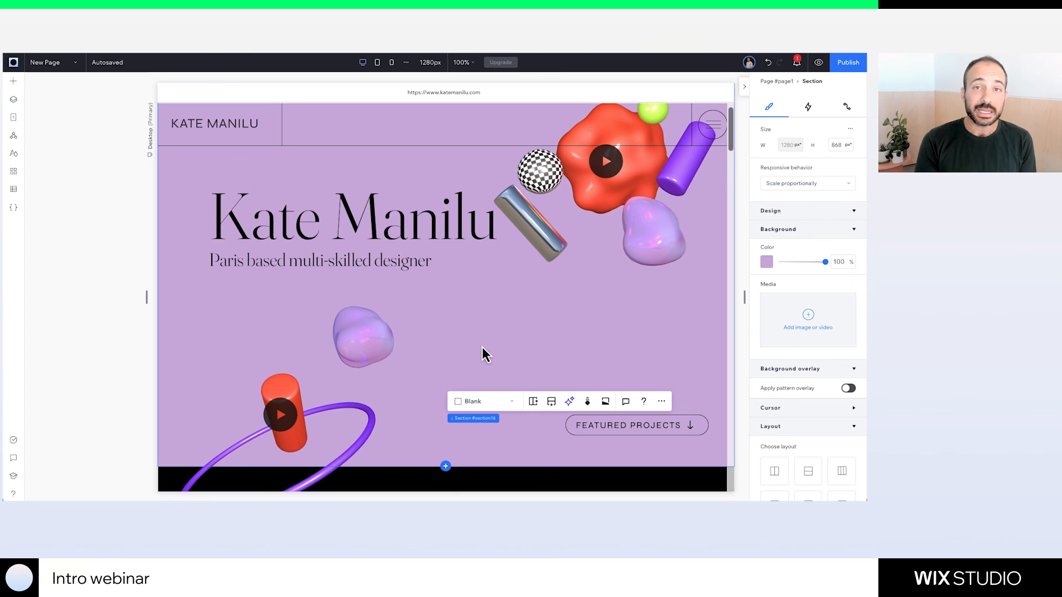
pyautogui.scroll(-2, 482, 347)
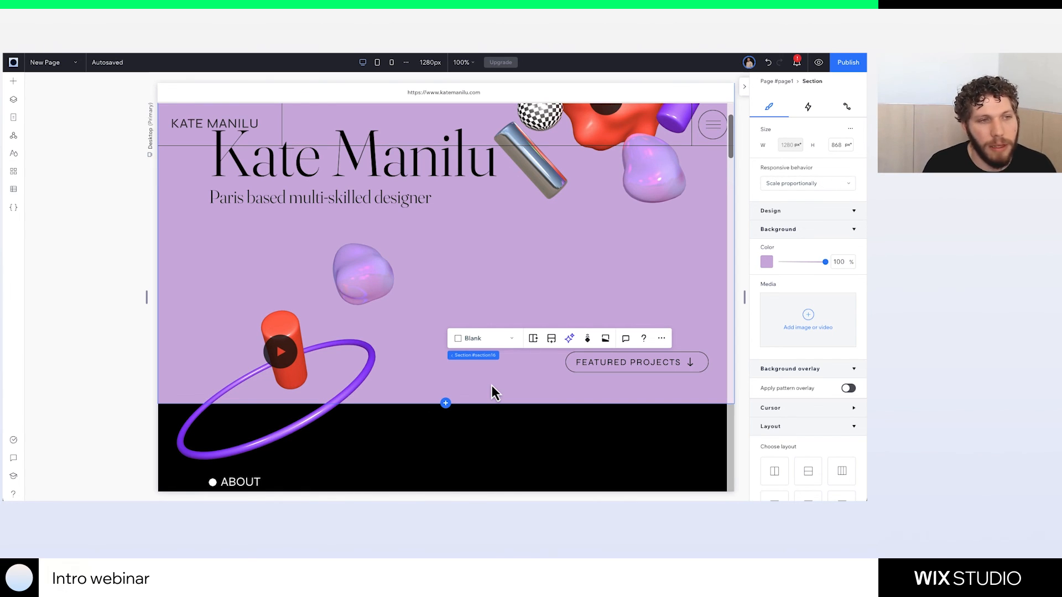
pyautogui.scroll(3, 492, 386)
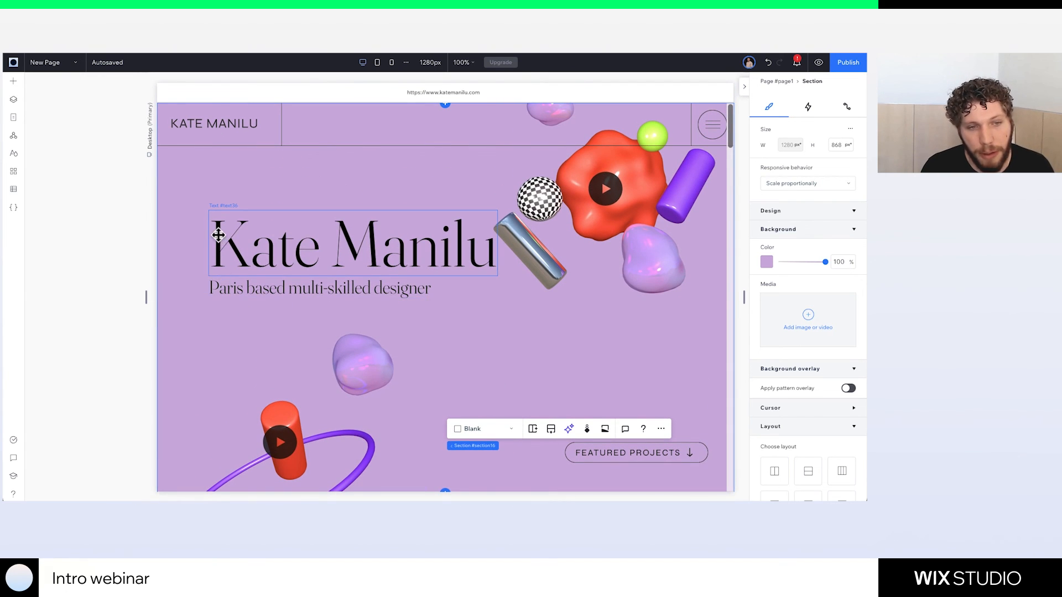
pyautogui.click(221, 247)
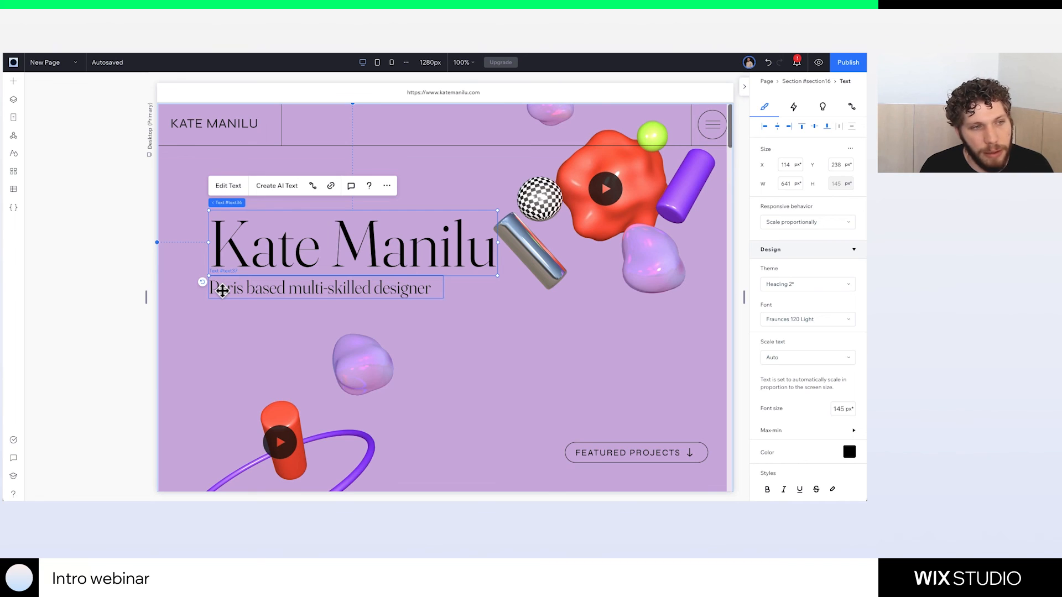
pyautogui.keyDown('shift'); pyautogui.click(222, 291); pyautogui.keyUp('shift')
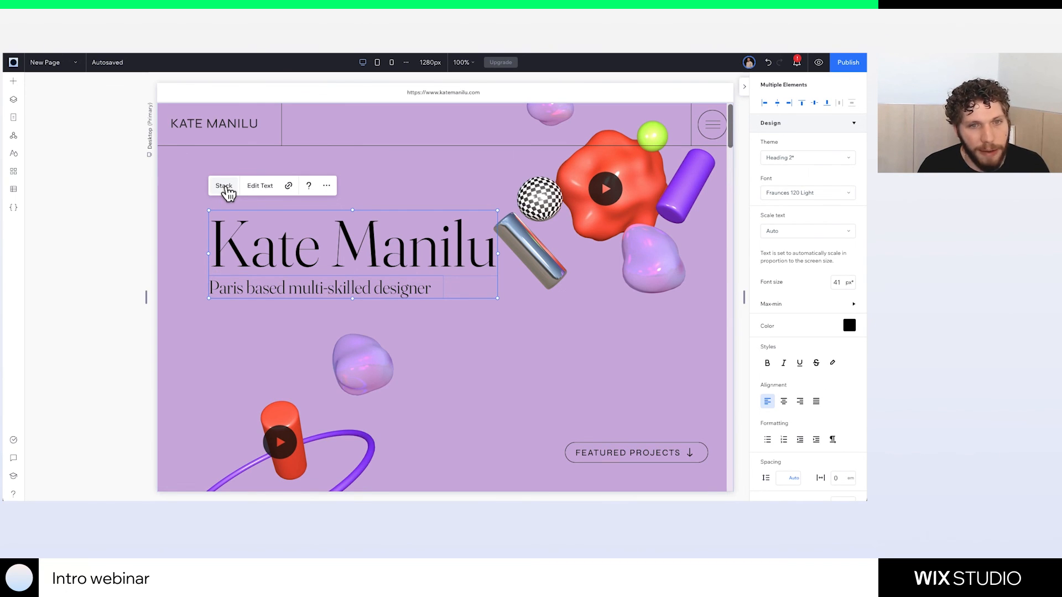
pyautogui.click(519, 340)
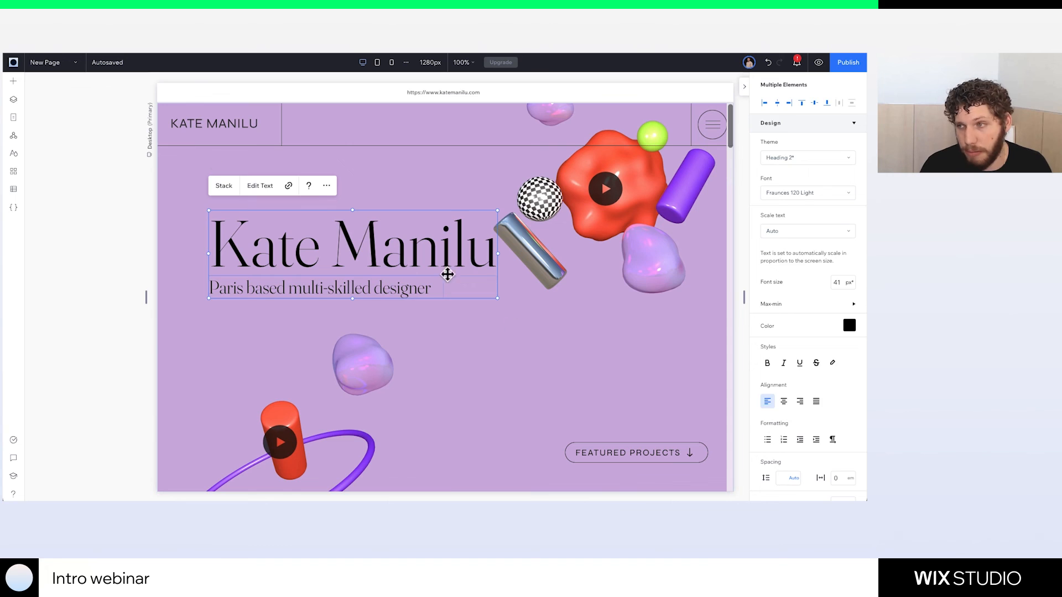
# Place a blank container in the purple hero section and delete it
pyautogui.click(29, 94)
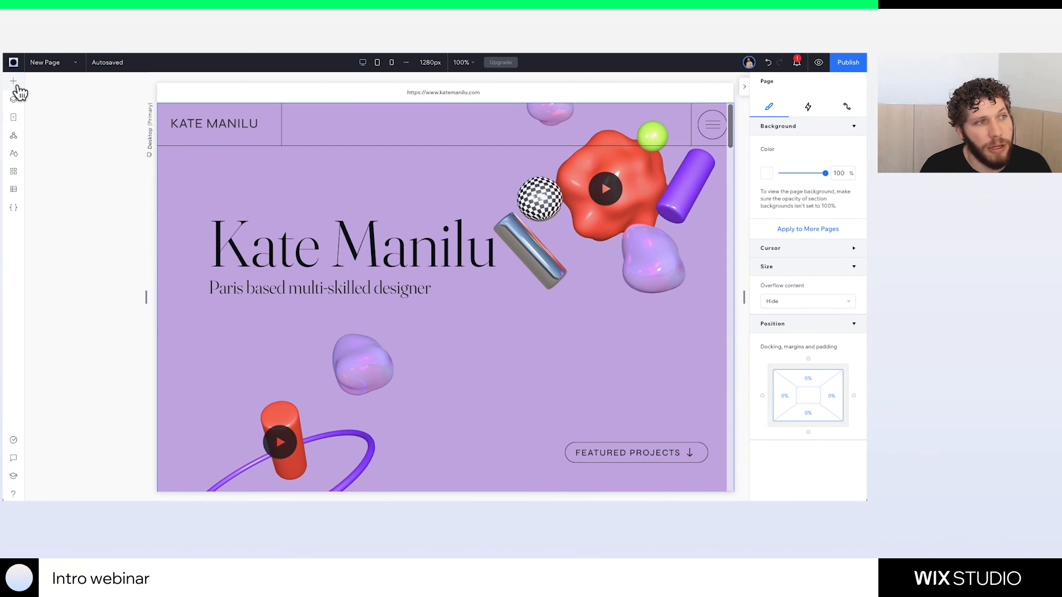
pyautogui.click(14, 82)
pyautogui.moveTo(175, 203); pyautogui.dragTo(529, 344)
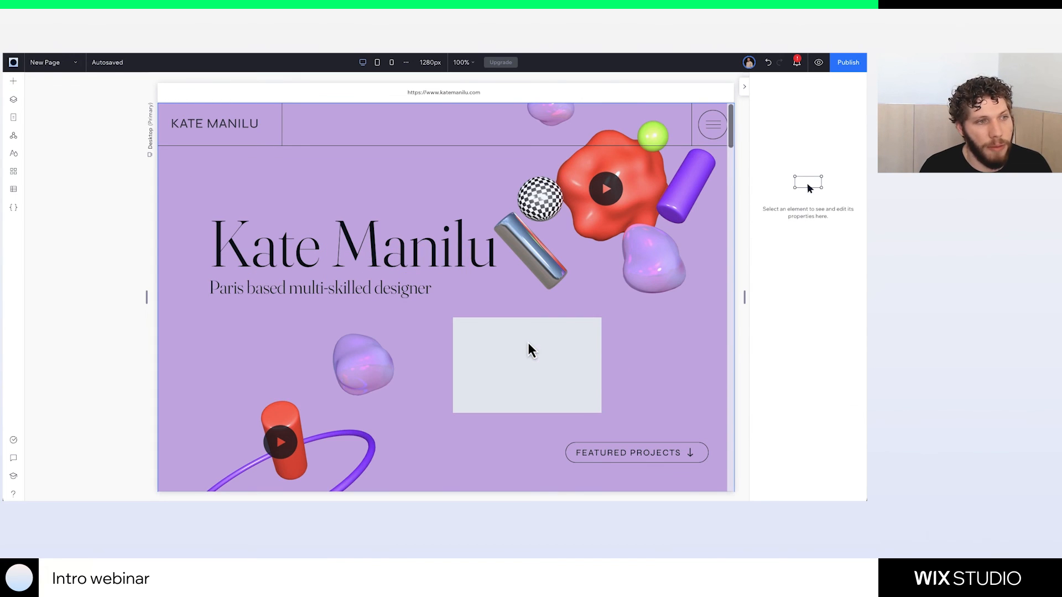
pyautogui.click(585, 397)
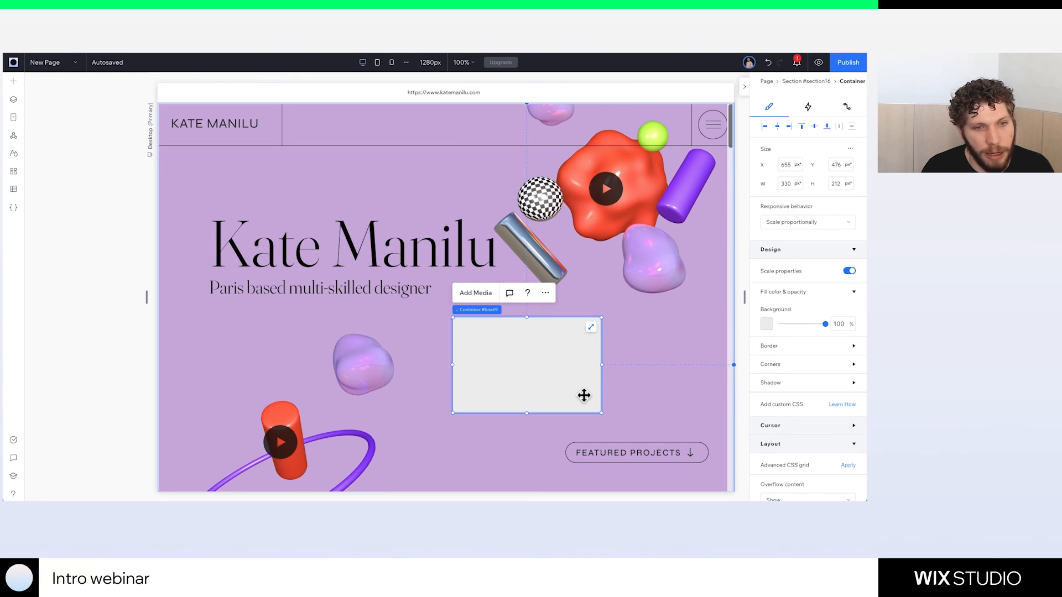
pyautogui.press('Delete')
pyautogui.click(522, 353)
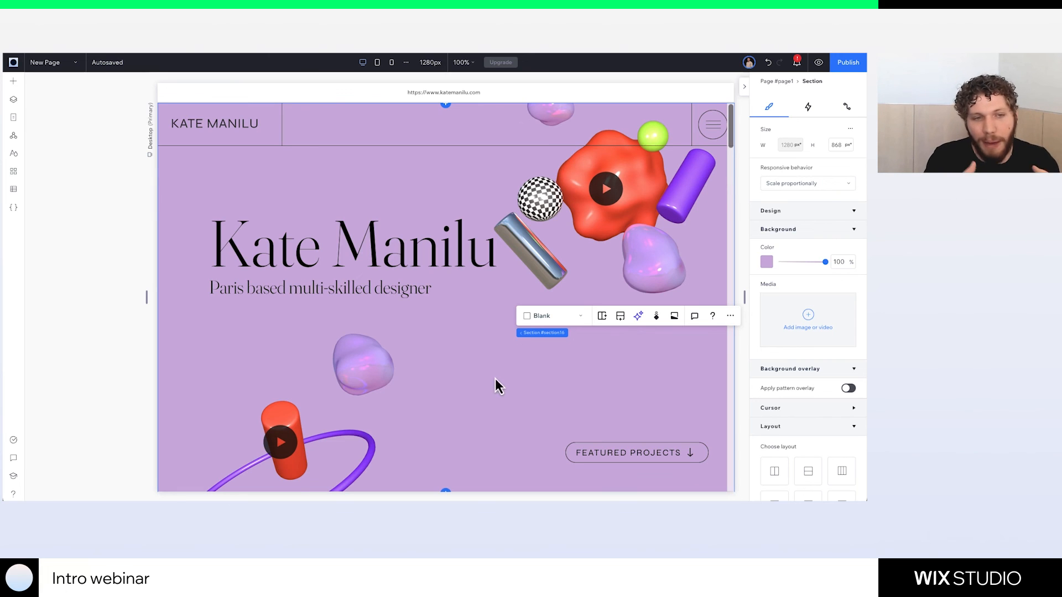
# Check the hero at the tablet breakpoint, return to desktop and move the hero title to a Y position of about 230 px
pyautogui.click(377, 62)
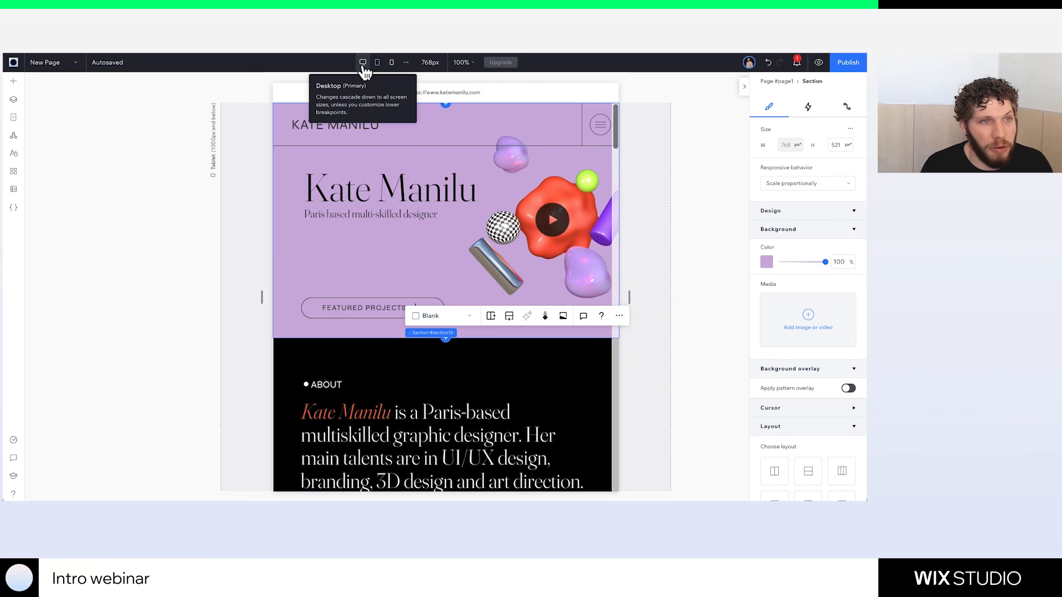
pyautogui.click(362, 63)
pyautogui.moveTo(245, 262); pyautogui.dragTo(251, 278)
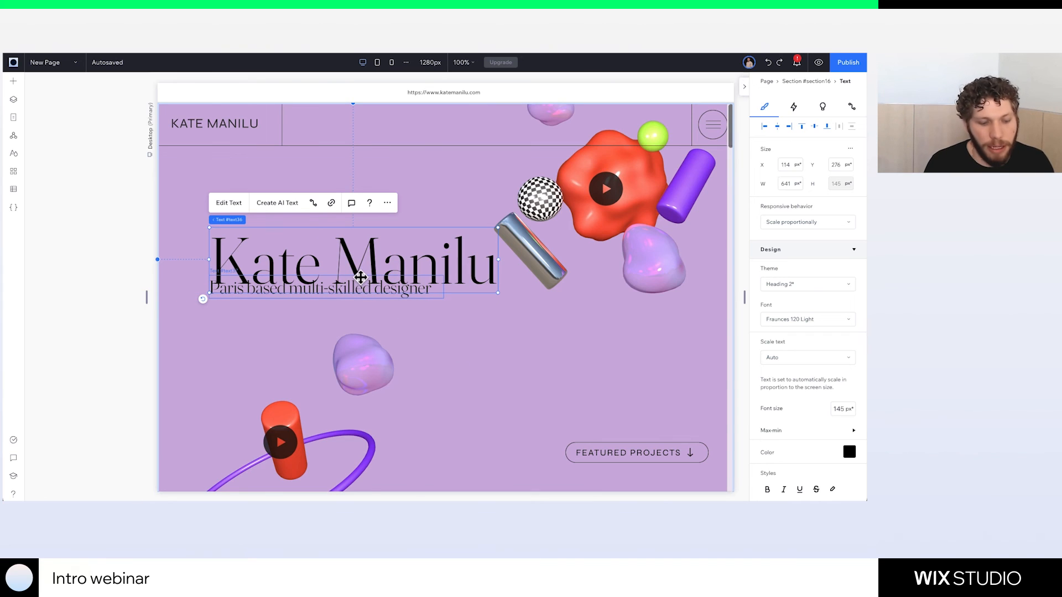
pyautogui.moveTo(362, 255); pyautogui.dragTo(363, 236)
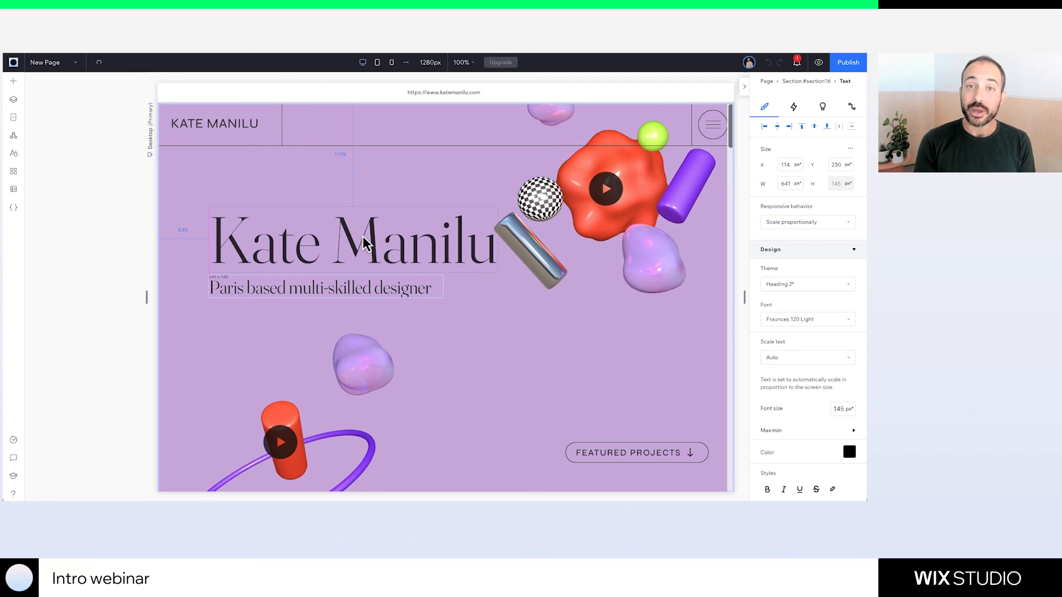
pyautogui.click(363, 237)
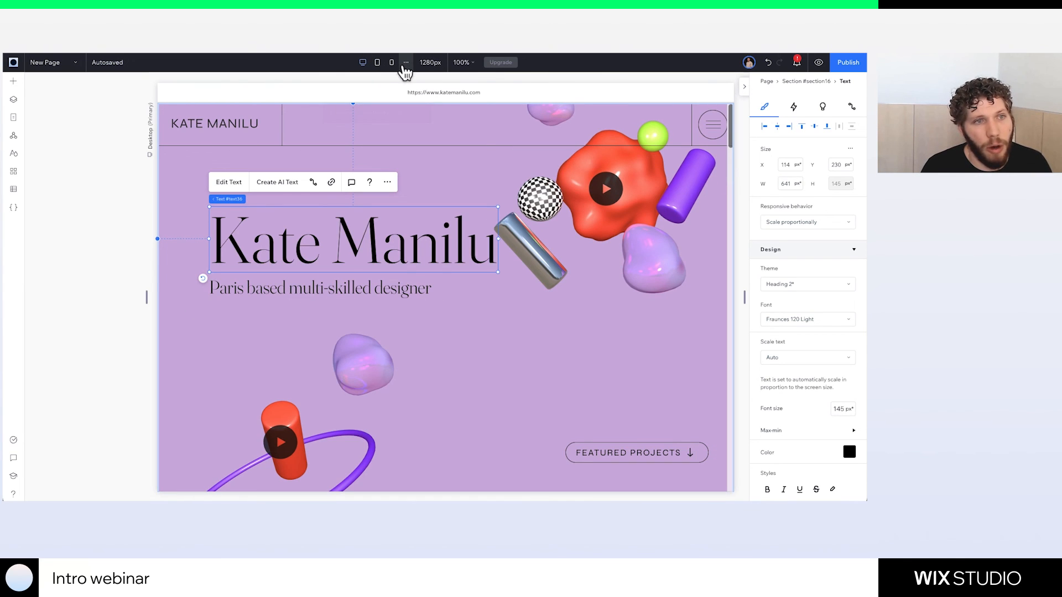
# Review the page's viewport ranges in the breakpoint customization settings and close them
pyautogui.click(404, 64)
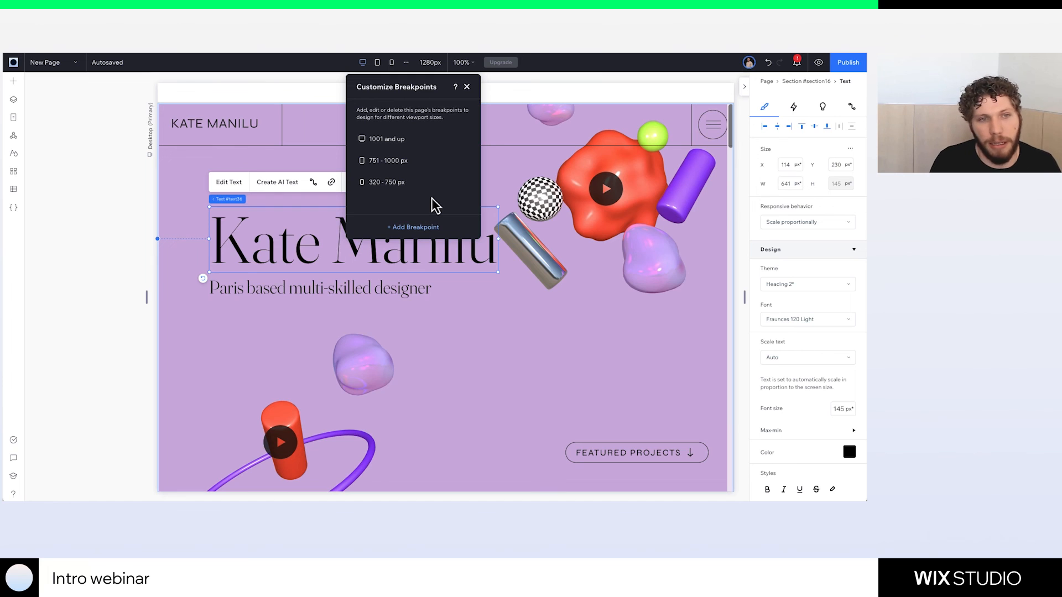
pyautogui.click(505, 319)
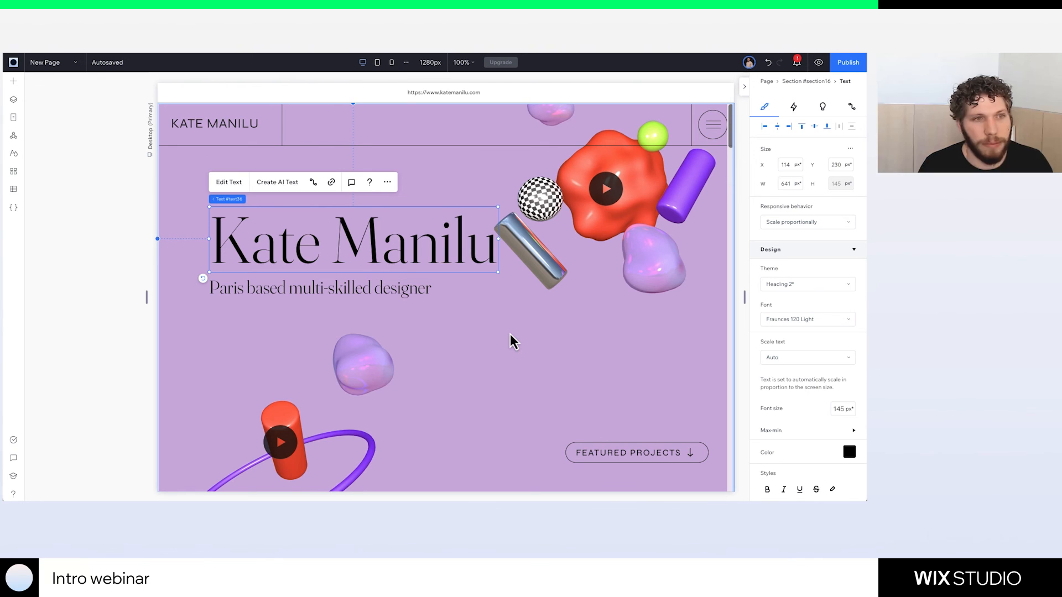
pyautogui.click(405, 63)
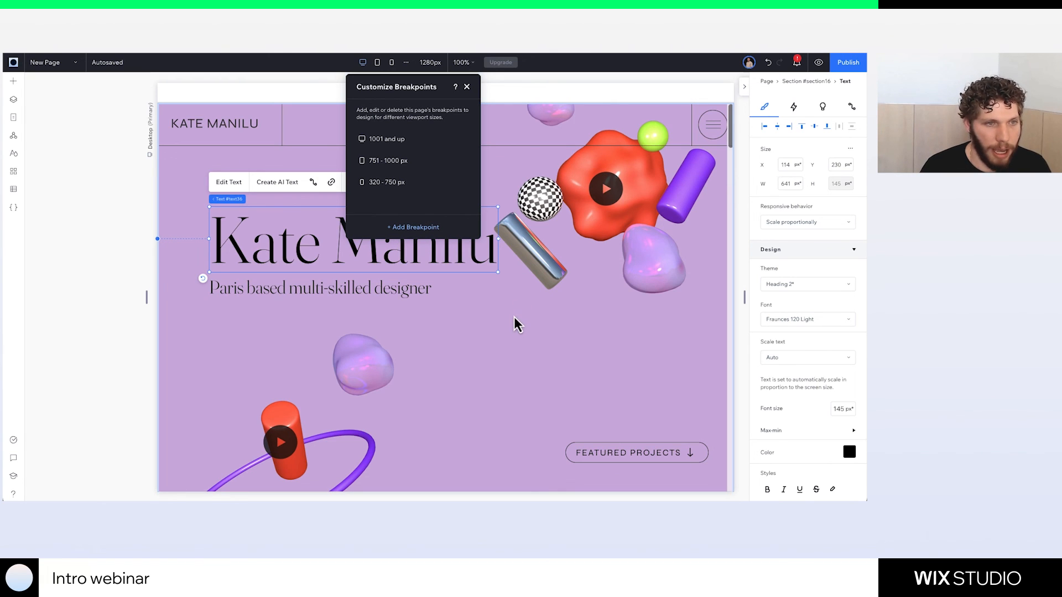
pyautogui.press('Escape')
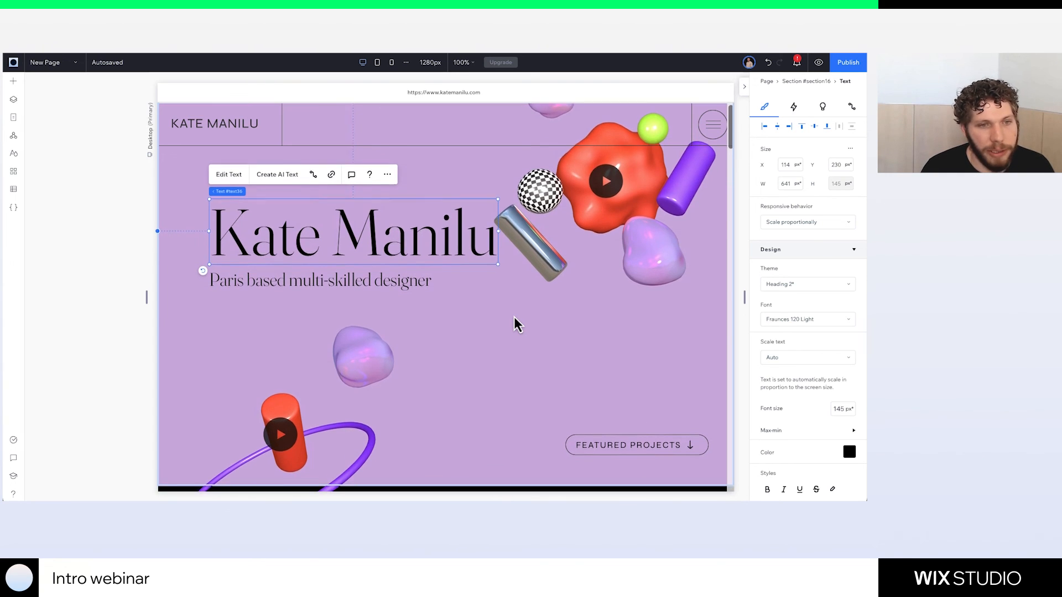
# Select the large paragraph in the About section and examine its design, docking and margin settings
pyautogui.scroll(-5, 513, 317)
pyautogui.scroll(-2, 513, 324)
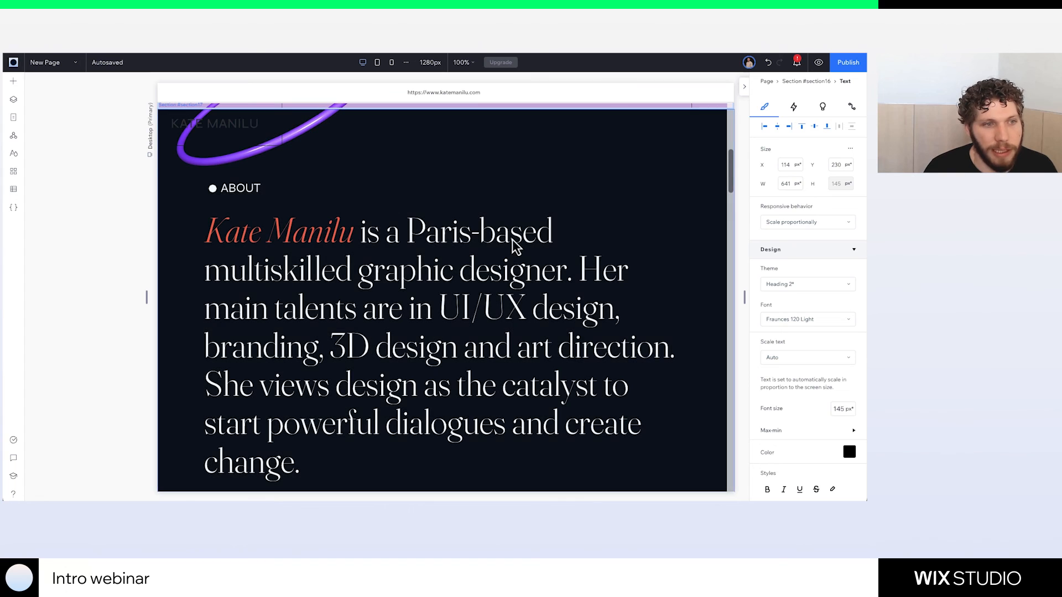
pyautogui.click(507, 285)
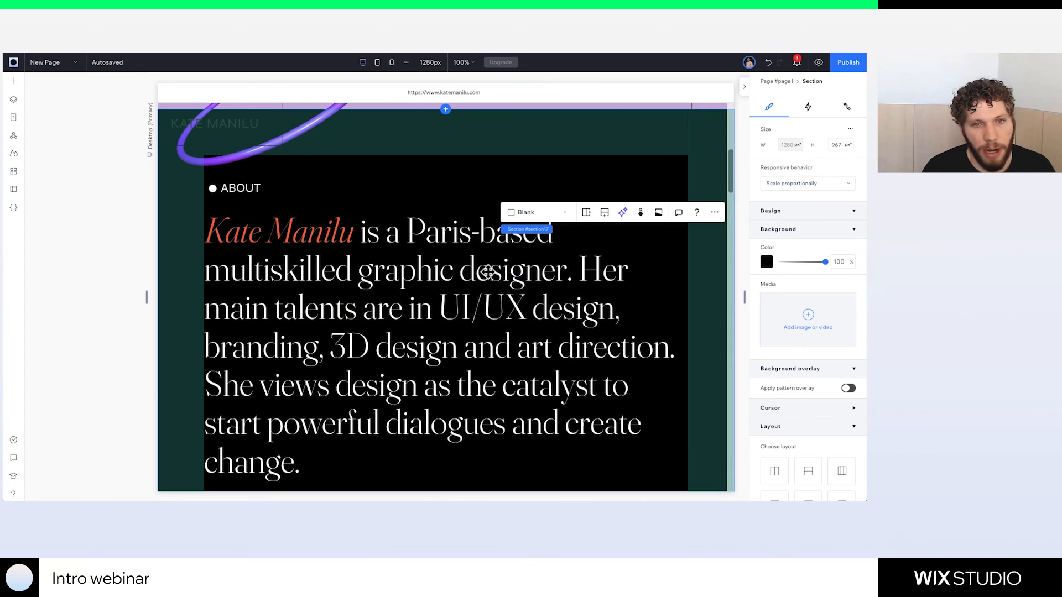
pyautogui.click(431, 276)
pyautogui.click(432, 276)
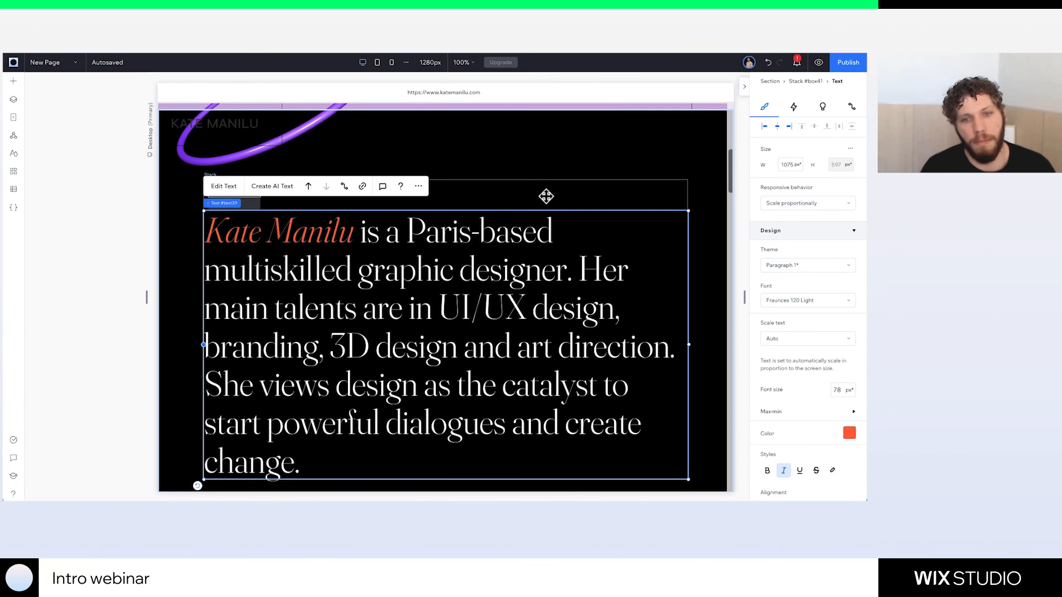
pyautogui.scroll(-8, 780, 354)
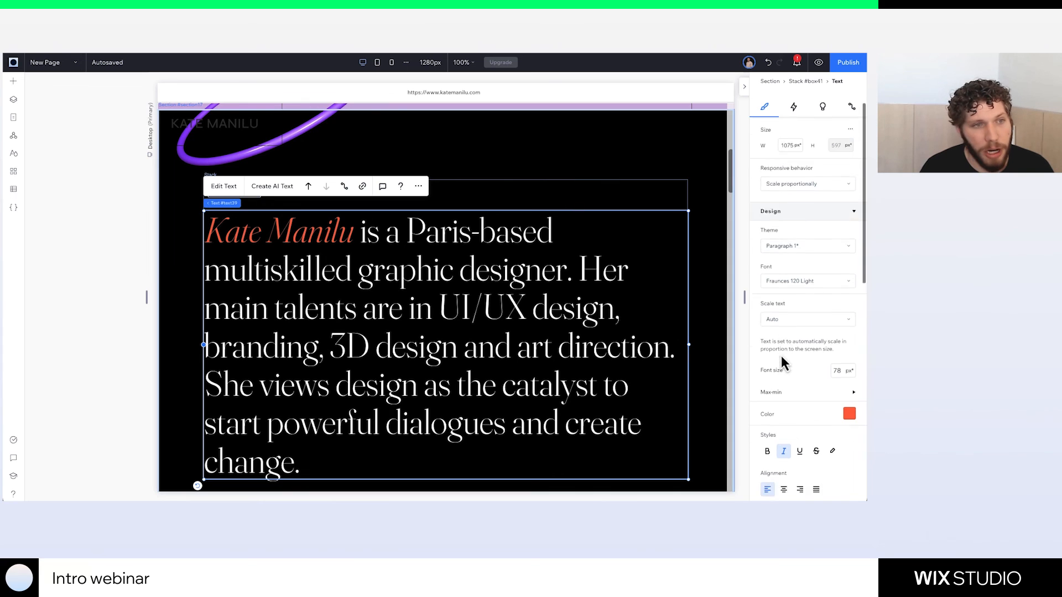
pyautogui.scroll(1, 781, 361)
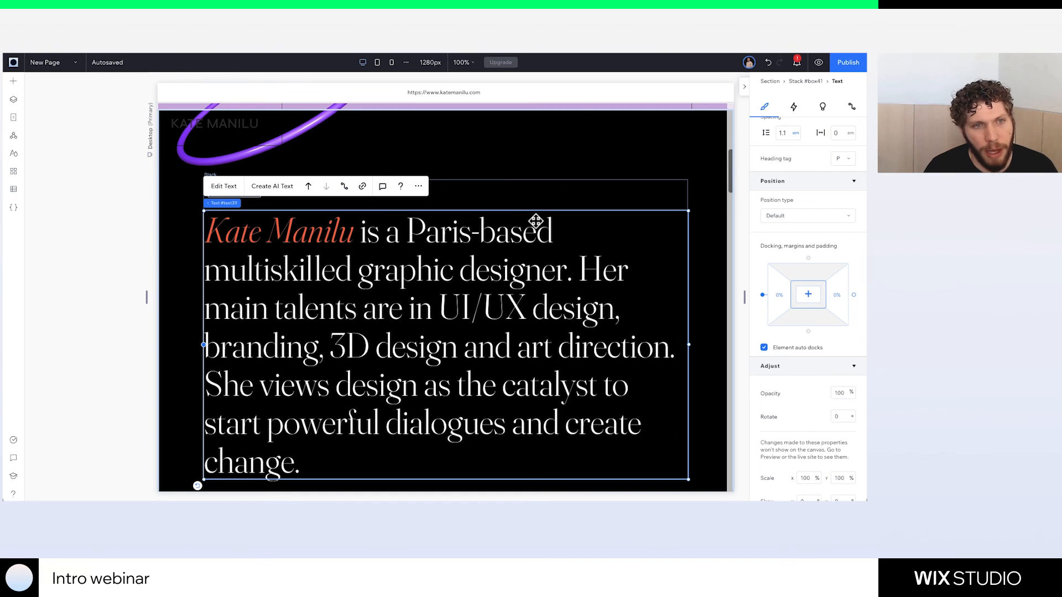
pyautogui.scroll(-1, 534, 220)
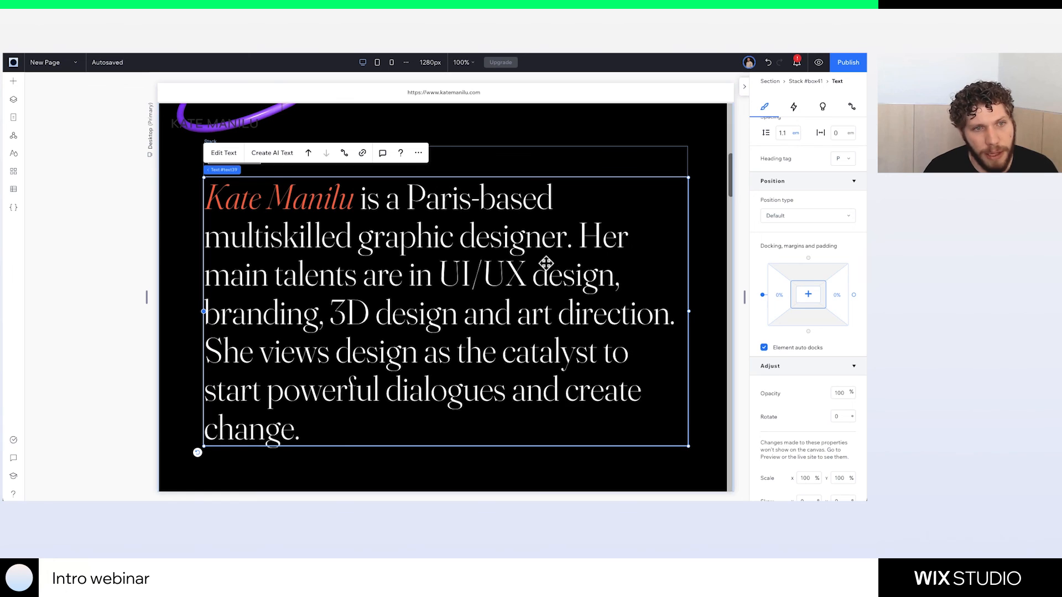
# Align the stack holding the About label and paragraph to the center of its section
pyautogui.click(479, 166)
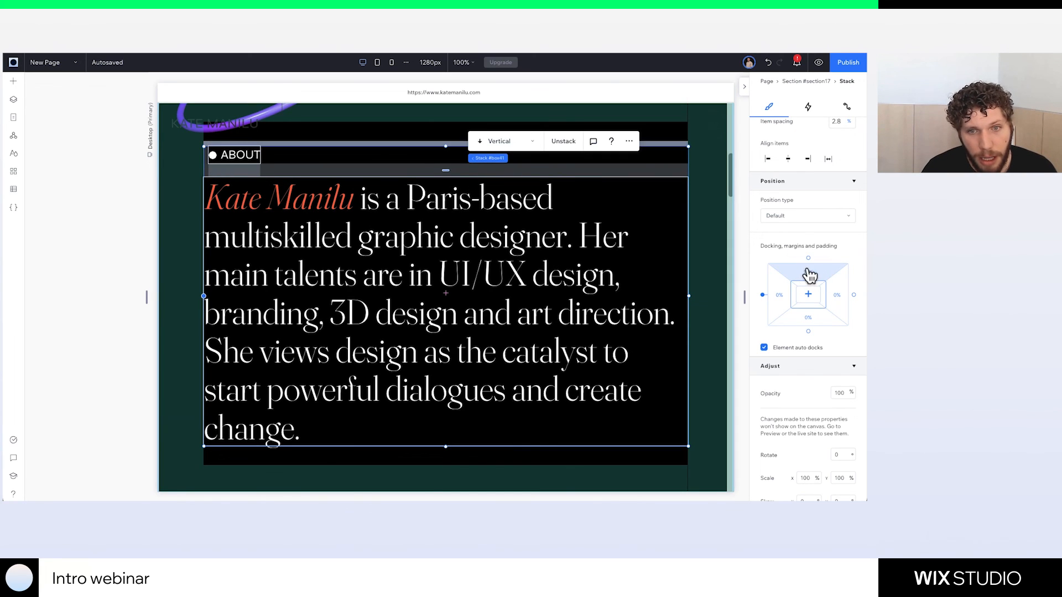
pyautogui.scroll(2, 562, 182)
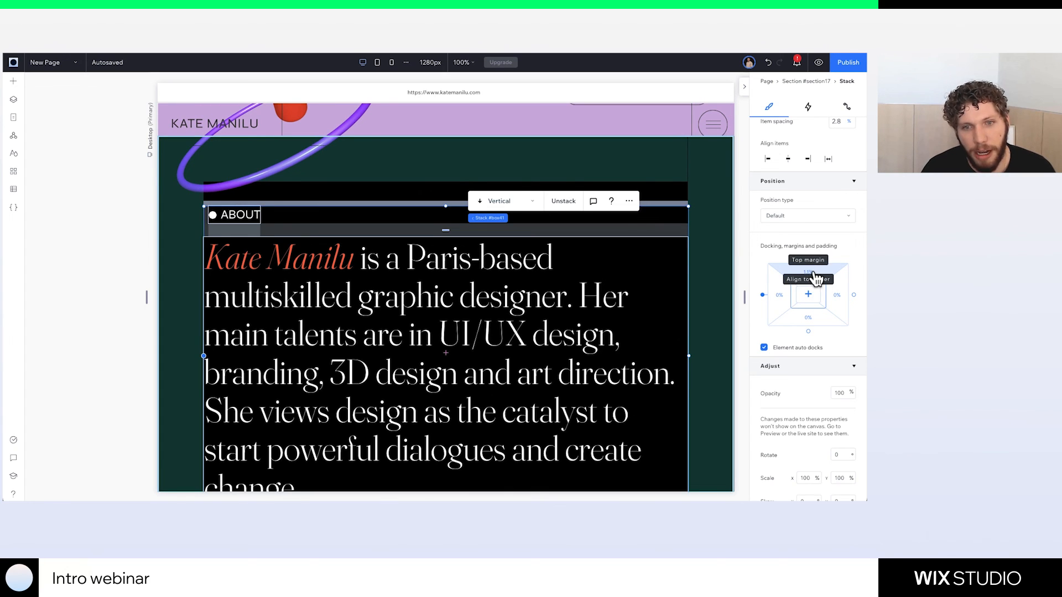
pyautogui.click(810, 298)
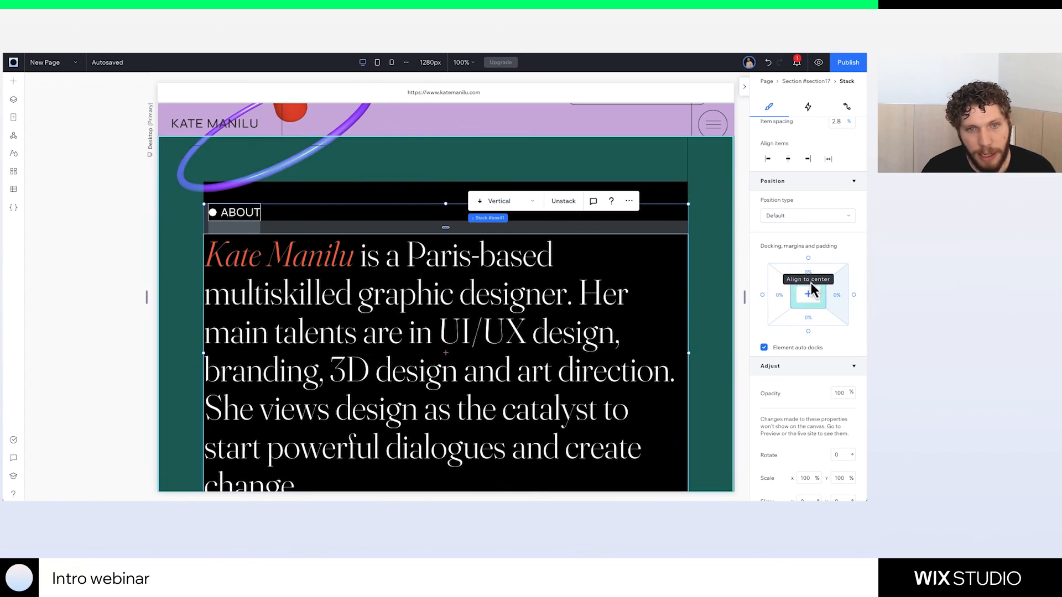
# Try a 20% top margin on the About stack, undo it and select the surrounding section
pyautogui.click(808, 273)
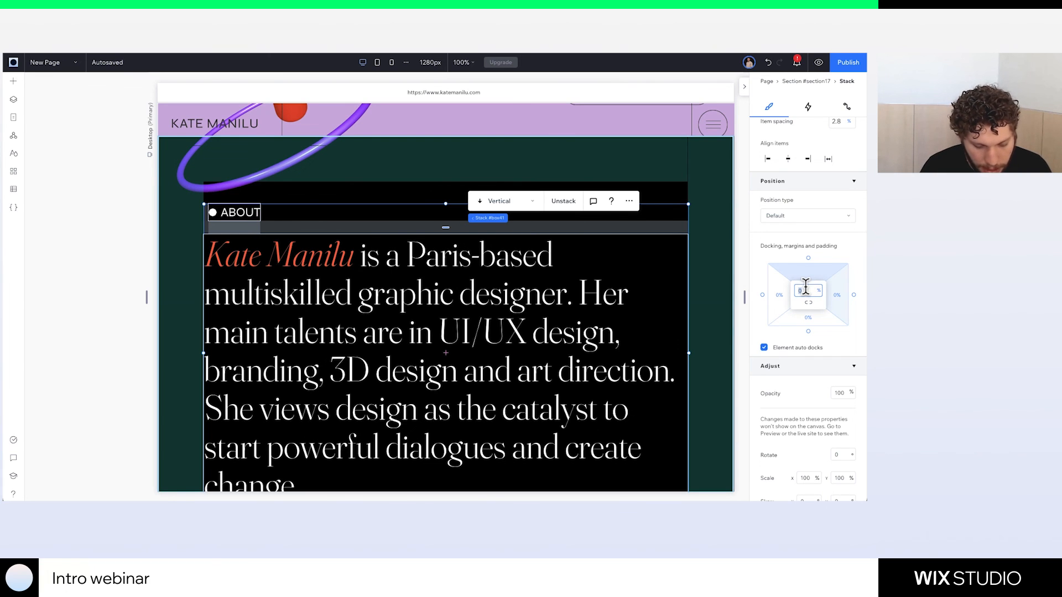
pyautogui.write('20')
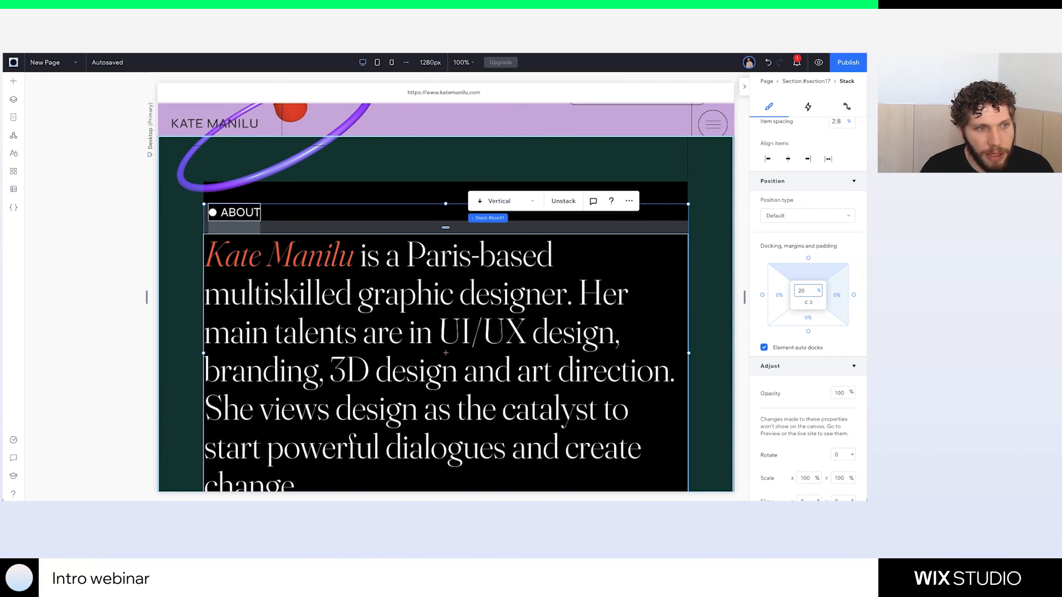
pyautogui.press('Return')
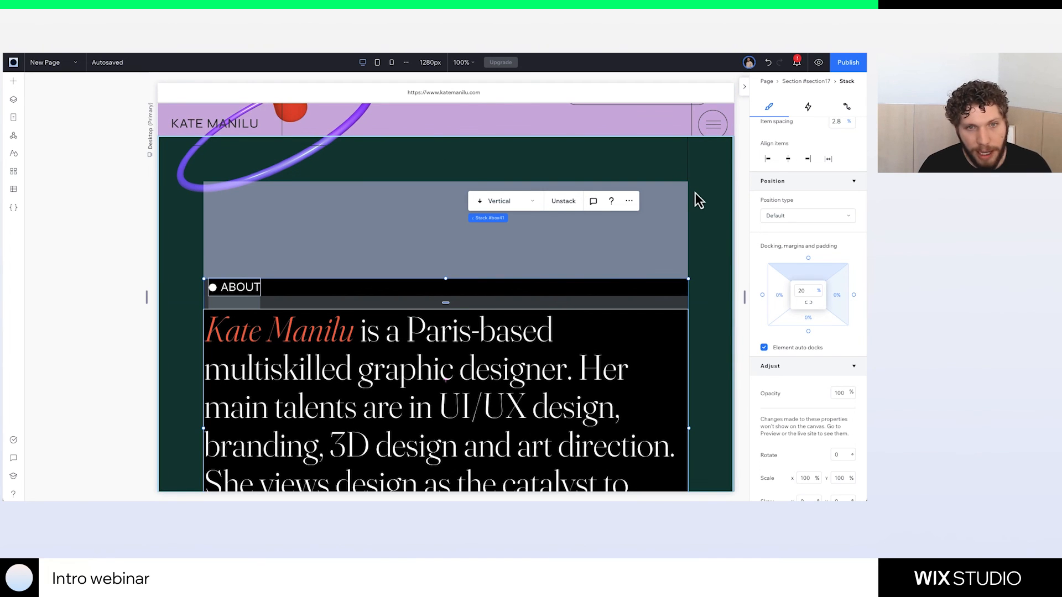
pyautogui.hotkey('ctrl', 'z')
pyautogui.click(711, 193)
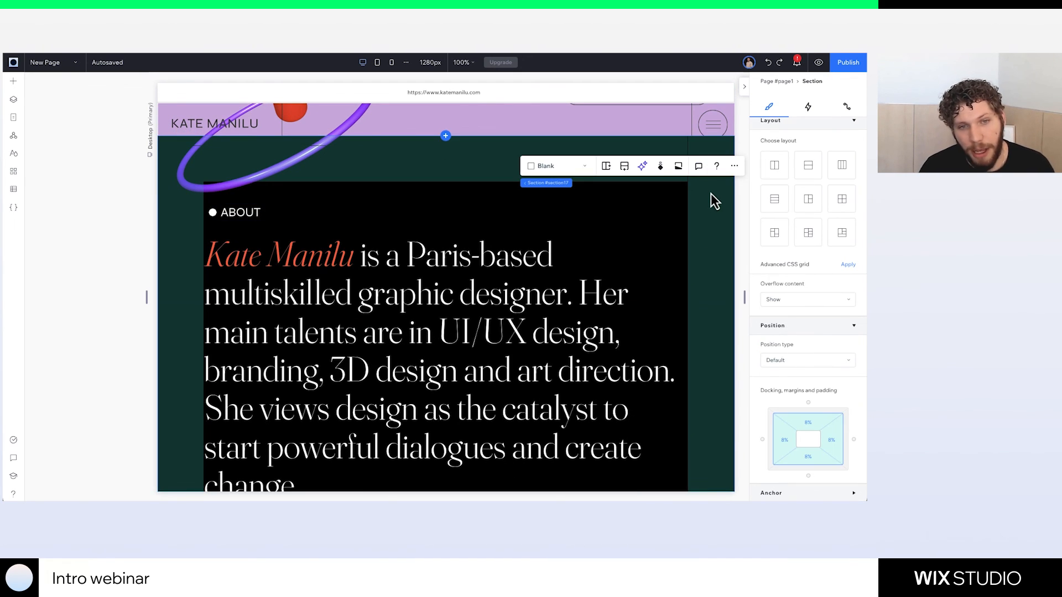